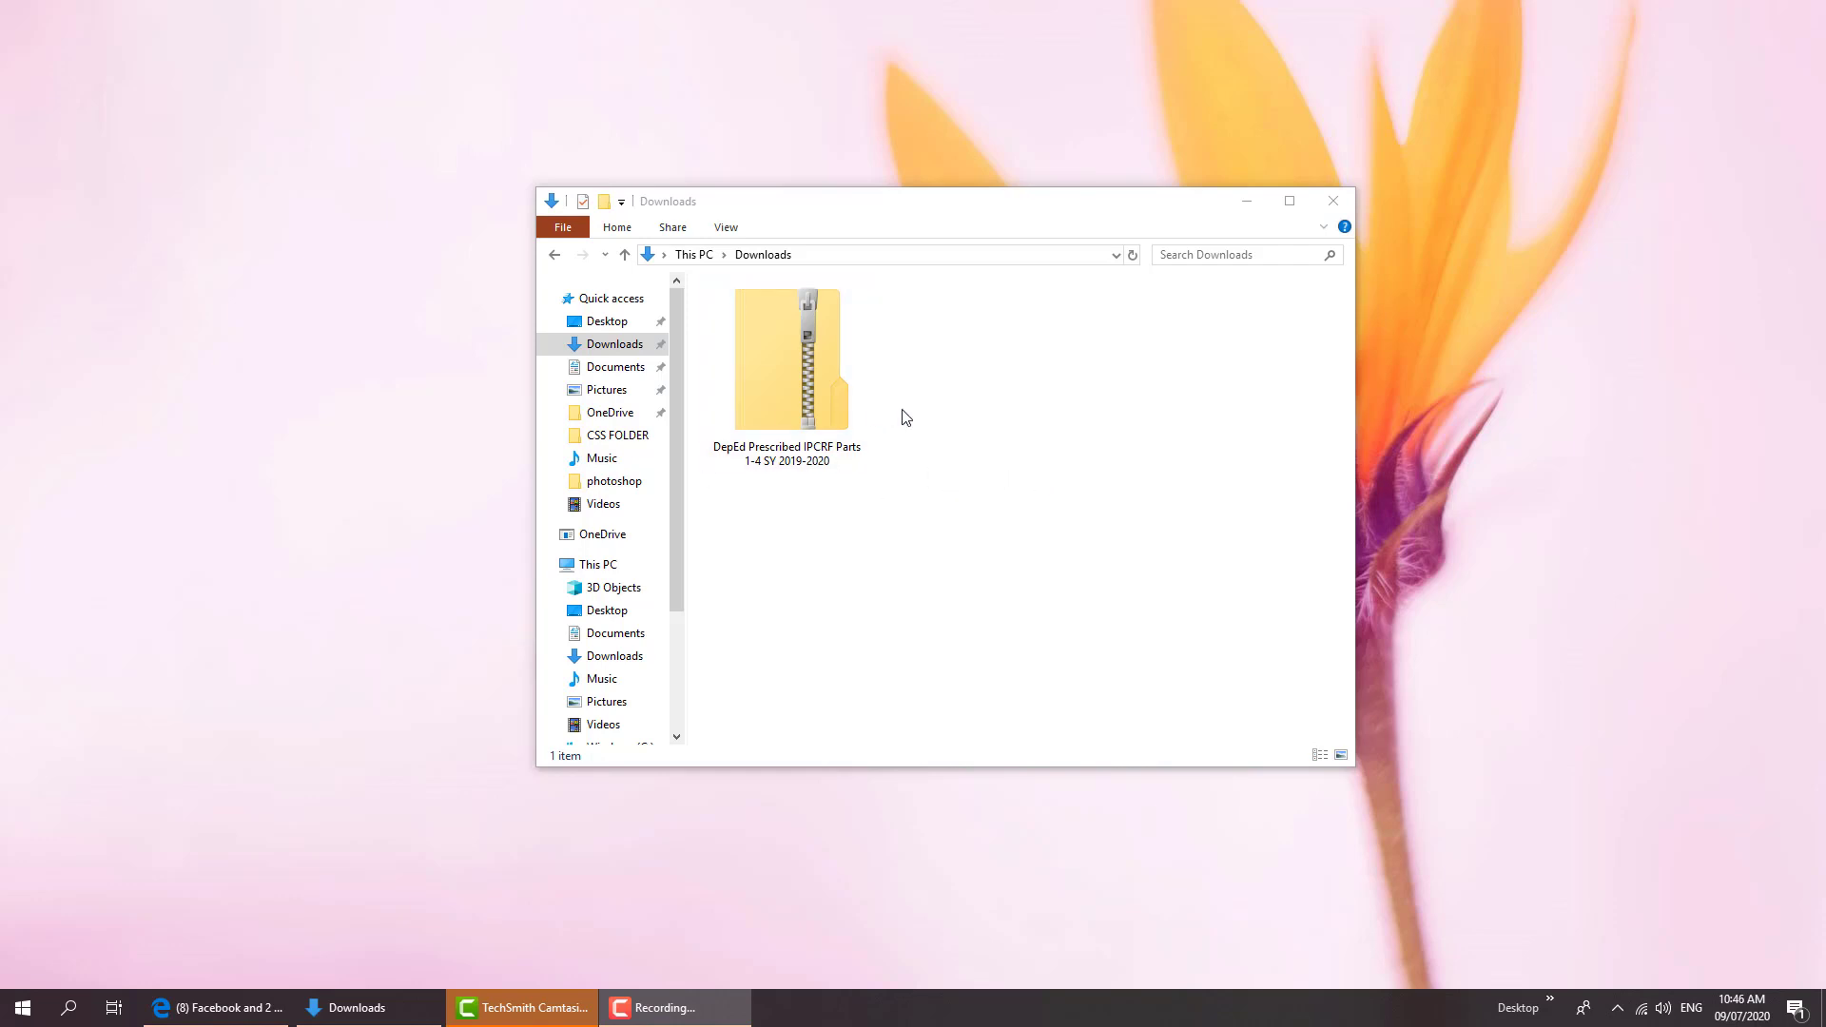
Select the DepEd Prescribed IPCRF Parts 1-4 SY 2019-2020 zip in Downloads
left_click(733, 396)
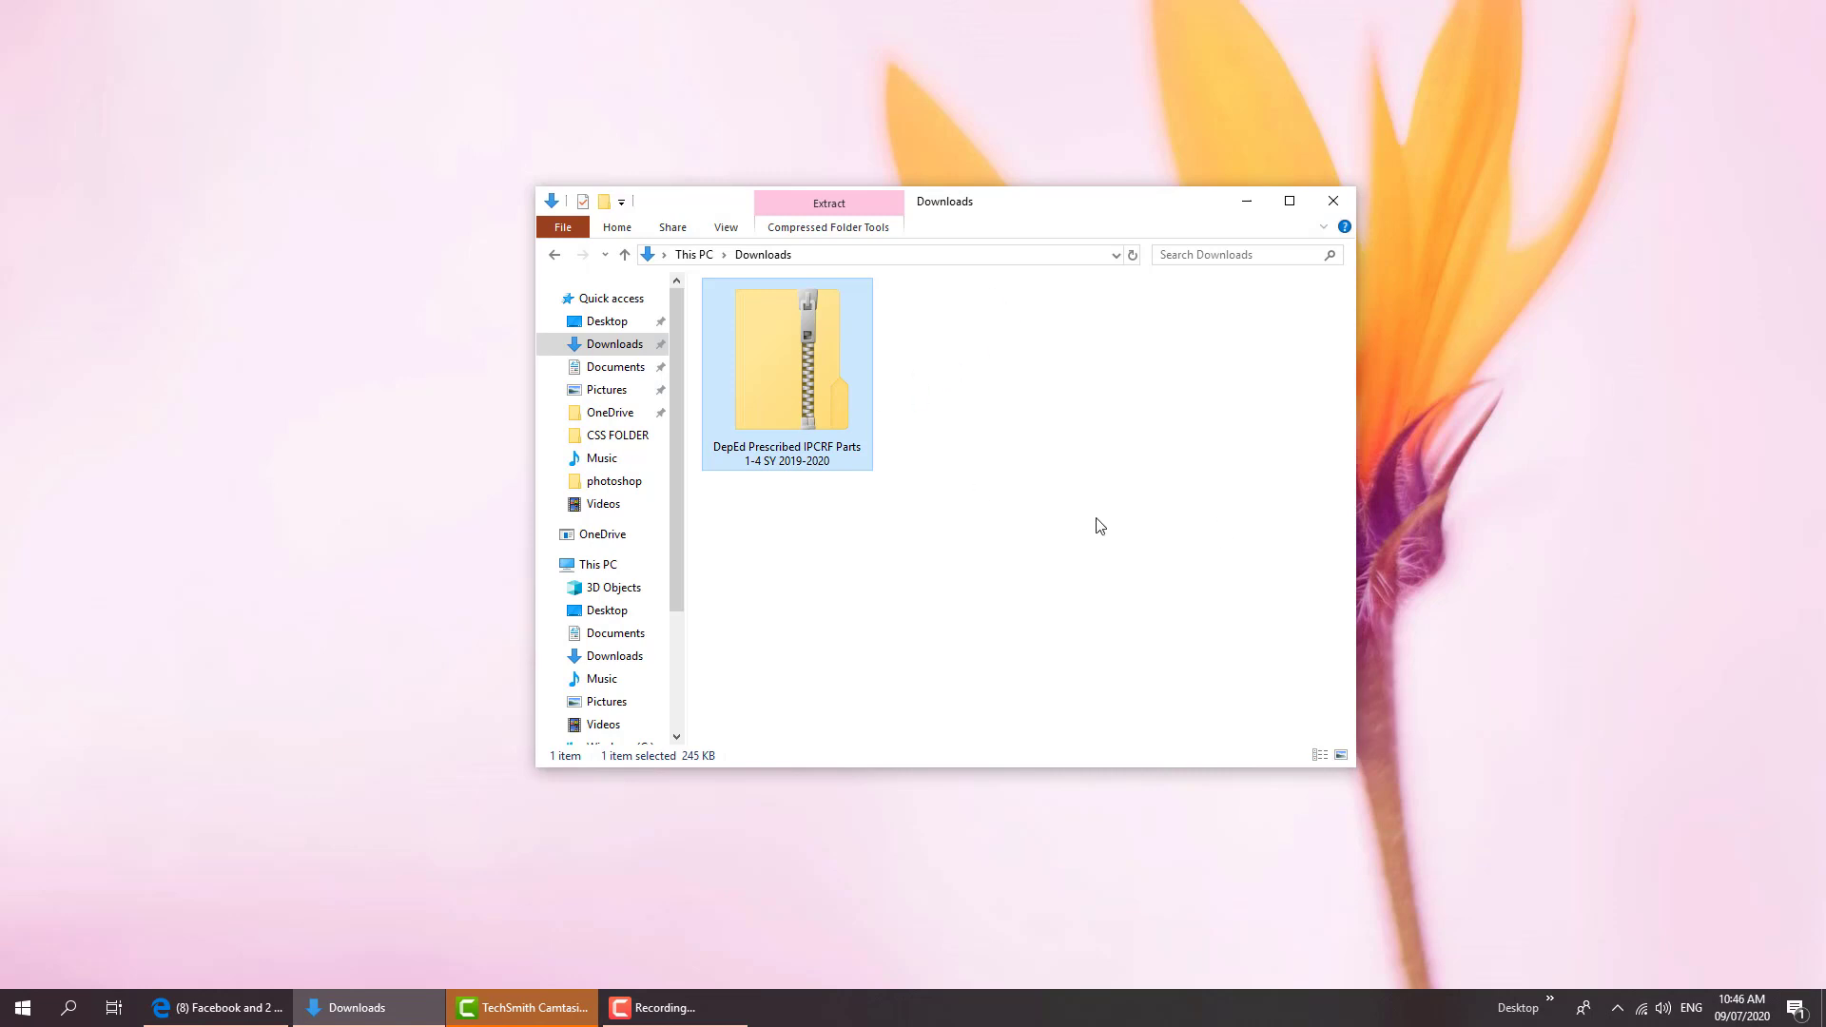
Extract all files from the IPCRF zip archive into the suggested Downloads folder
right_click(790, 371)
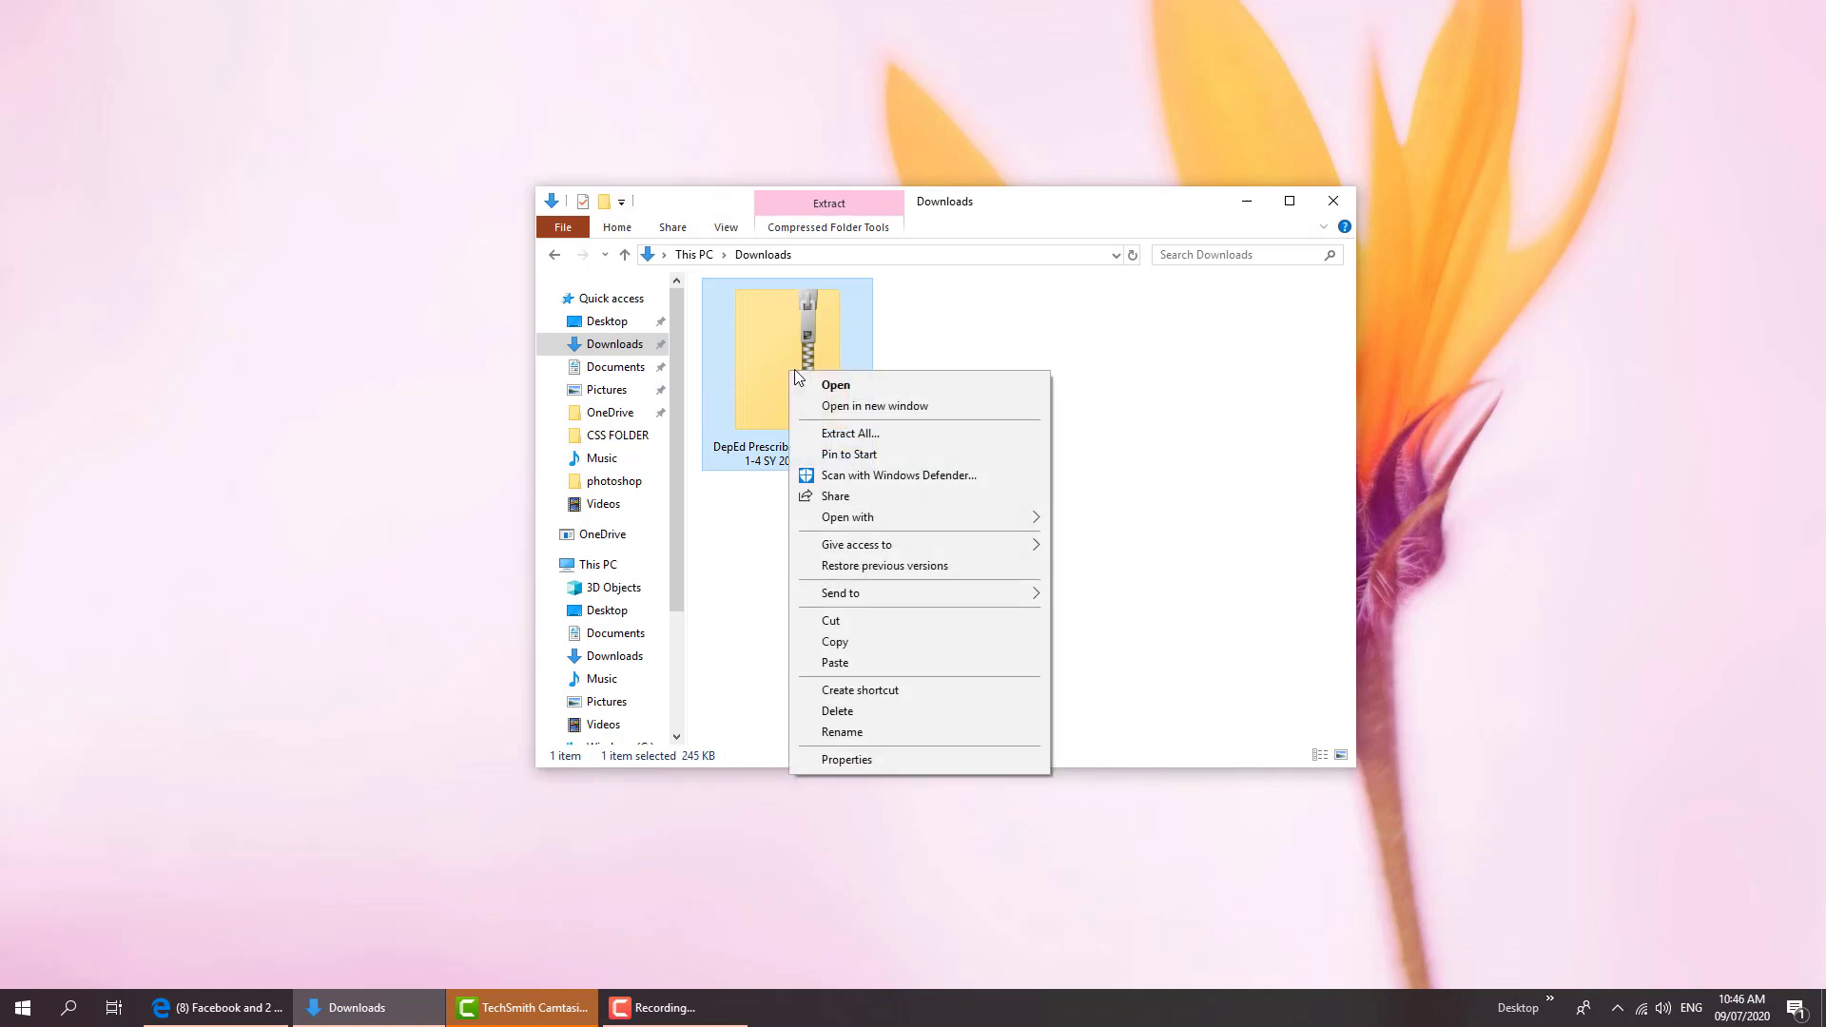
left_click(824, 438)
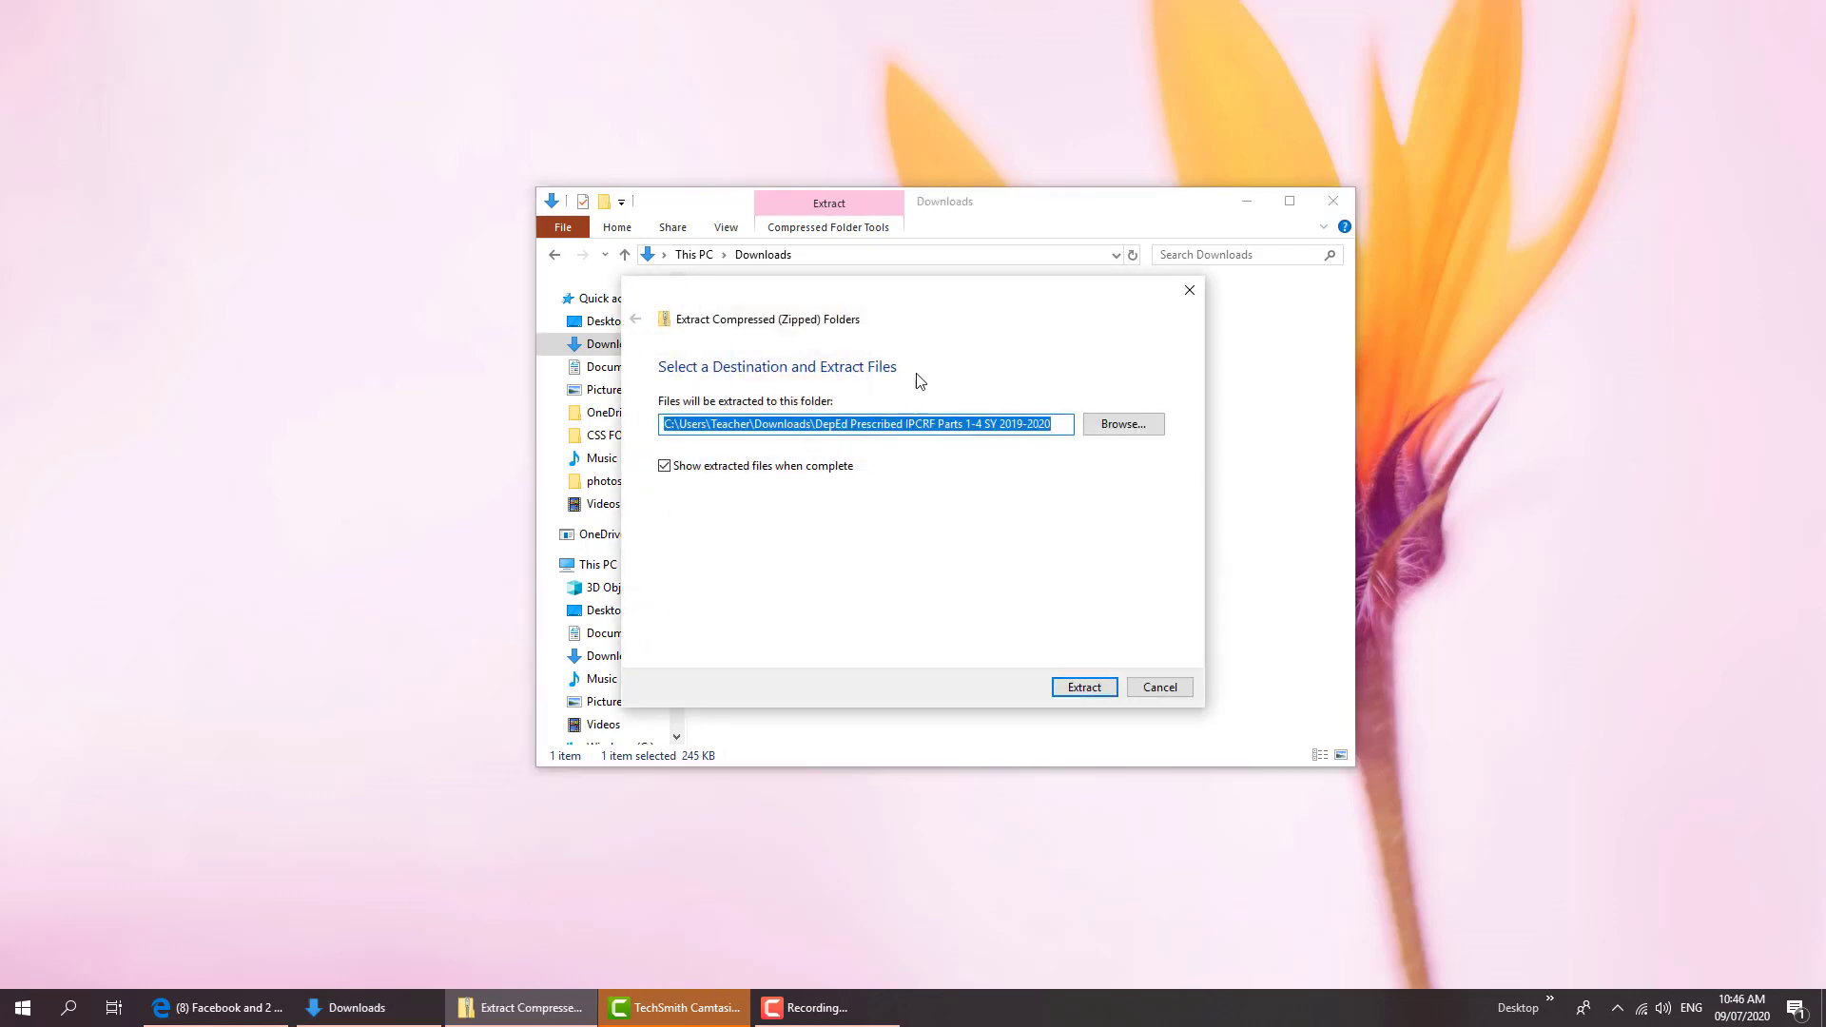
left_click_drag(929, 294, 1200, 296)
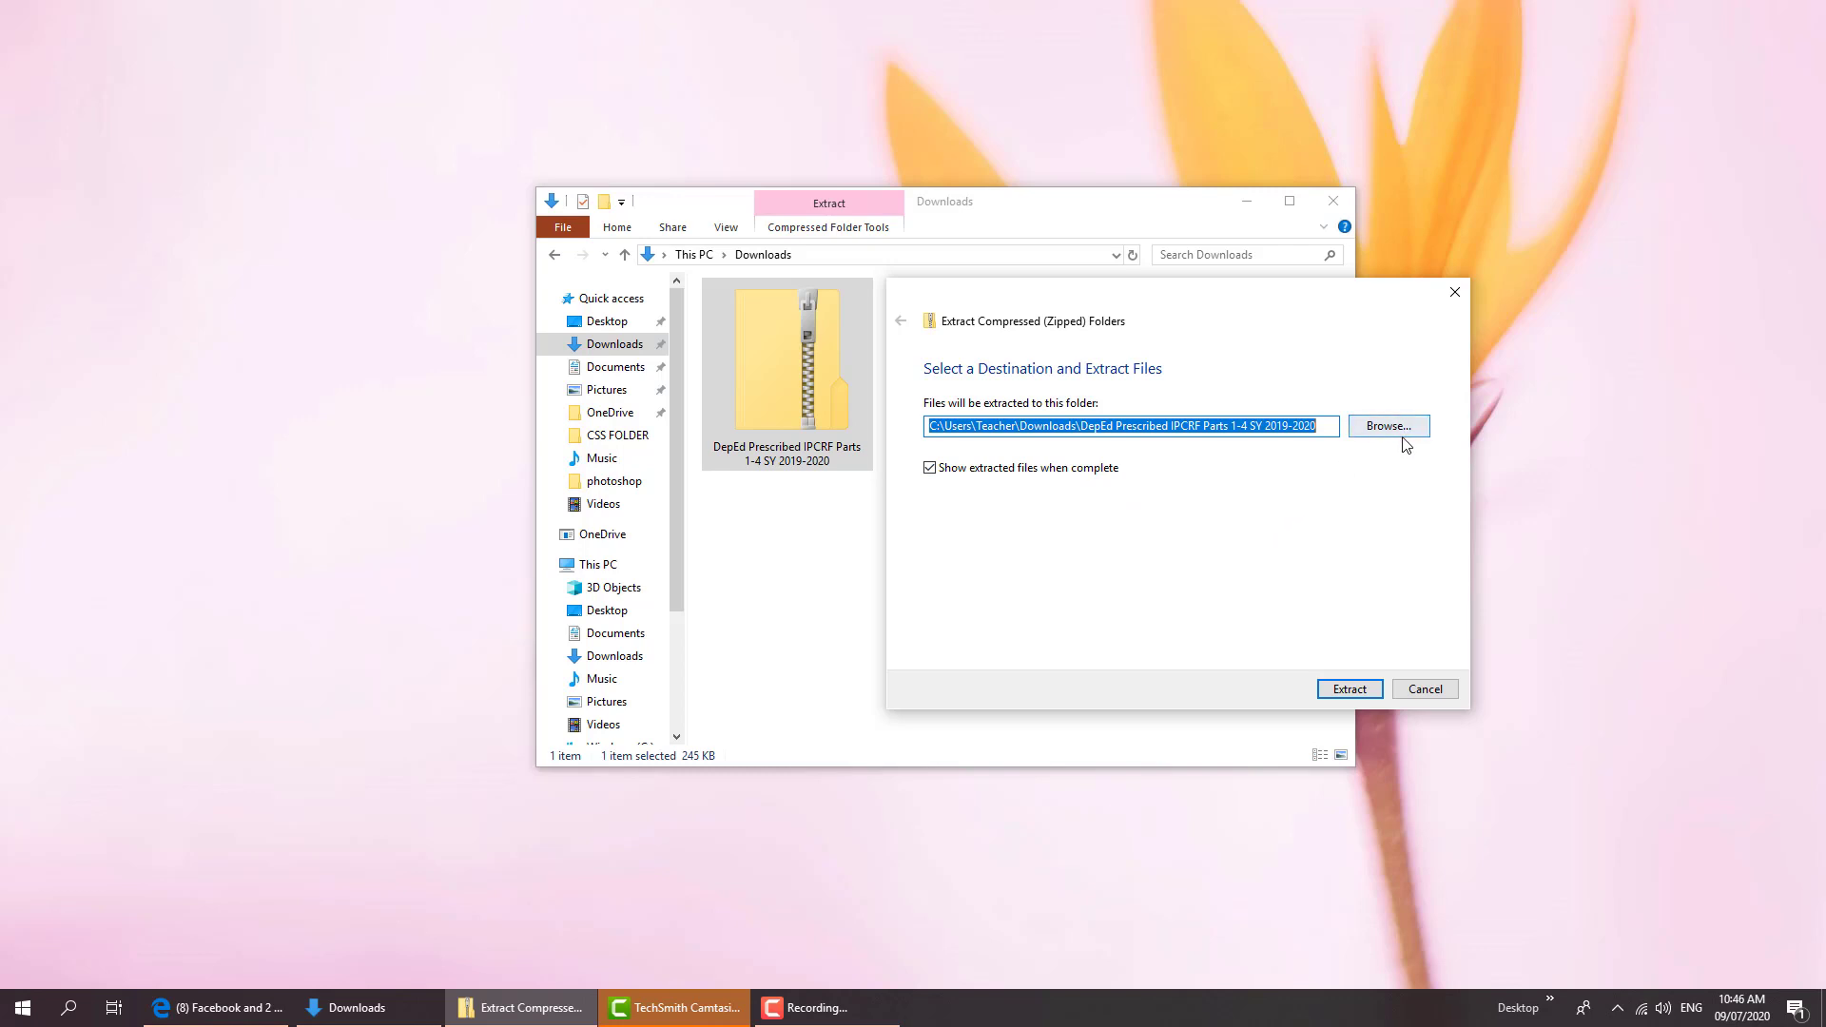
left_click(1353, 691)
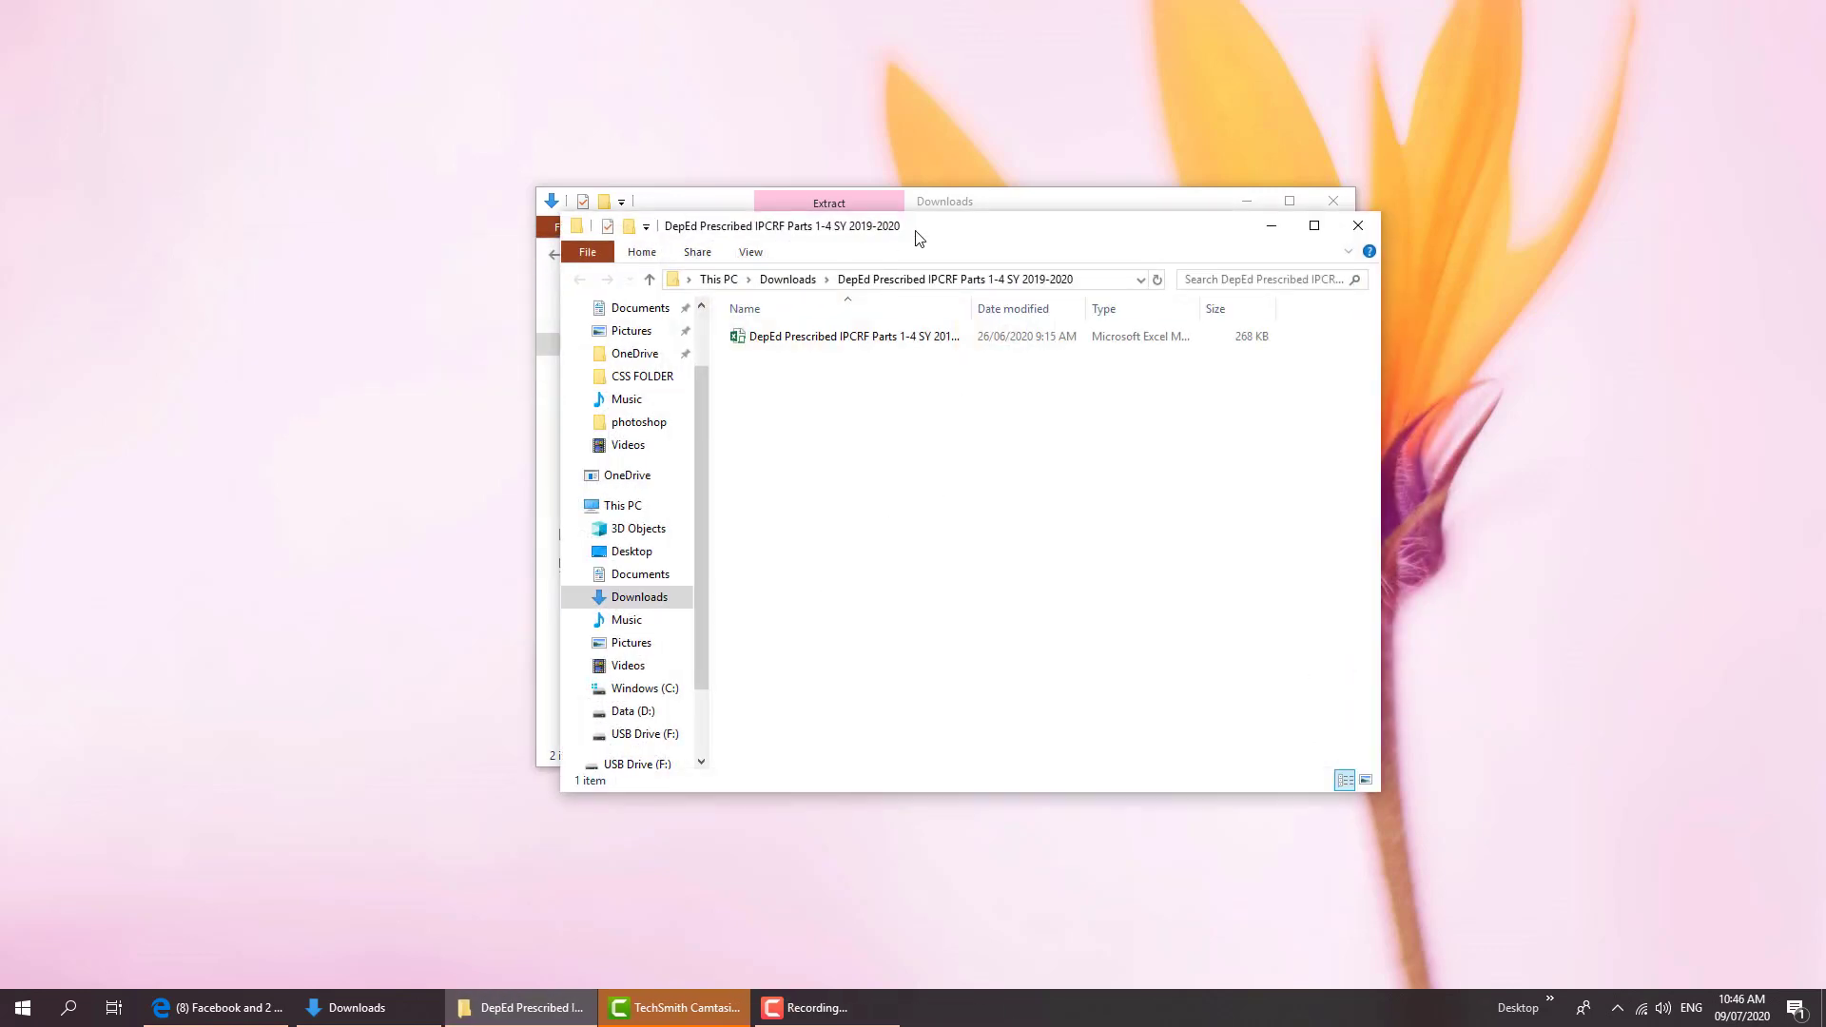
Close the extra Explorer window and open the extracted IPCRF workbook in Excel
left_click_drag(932, 228, 647, 258)
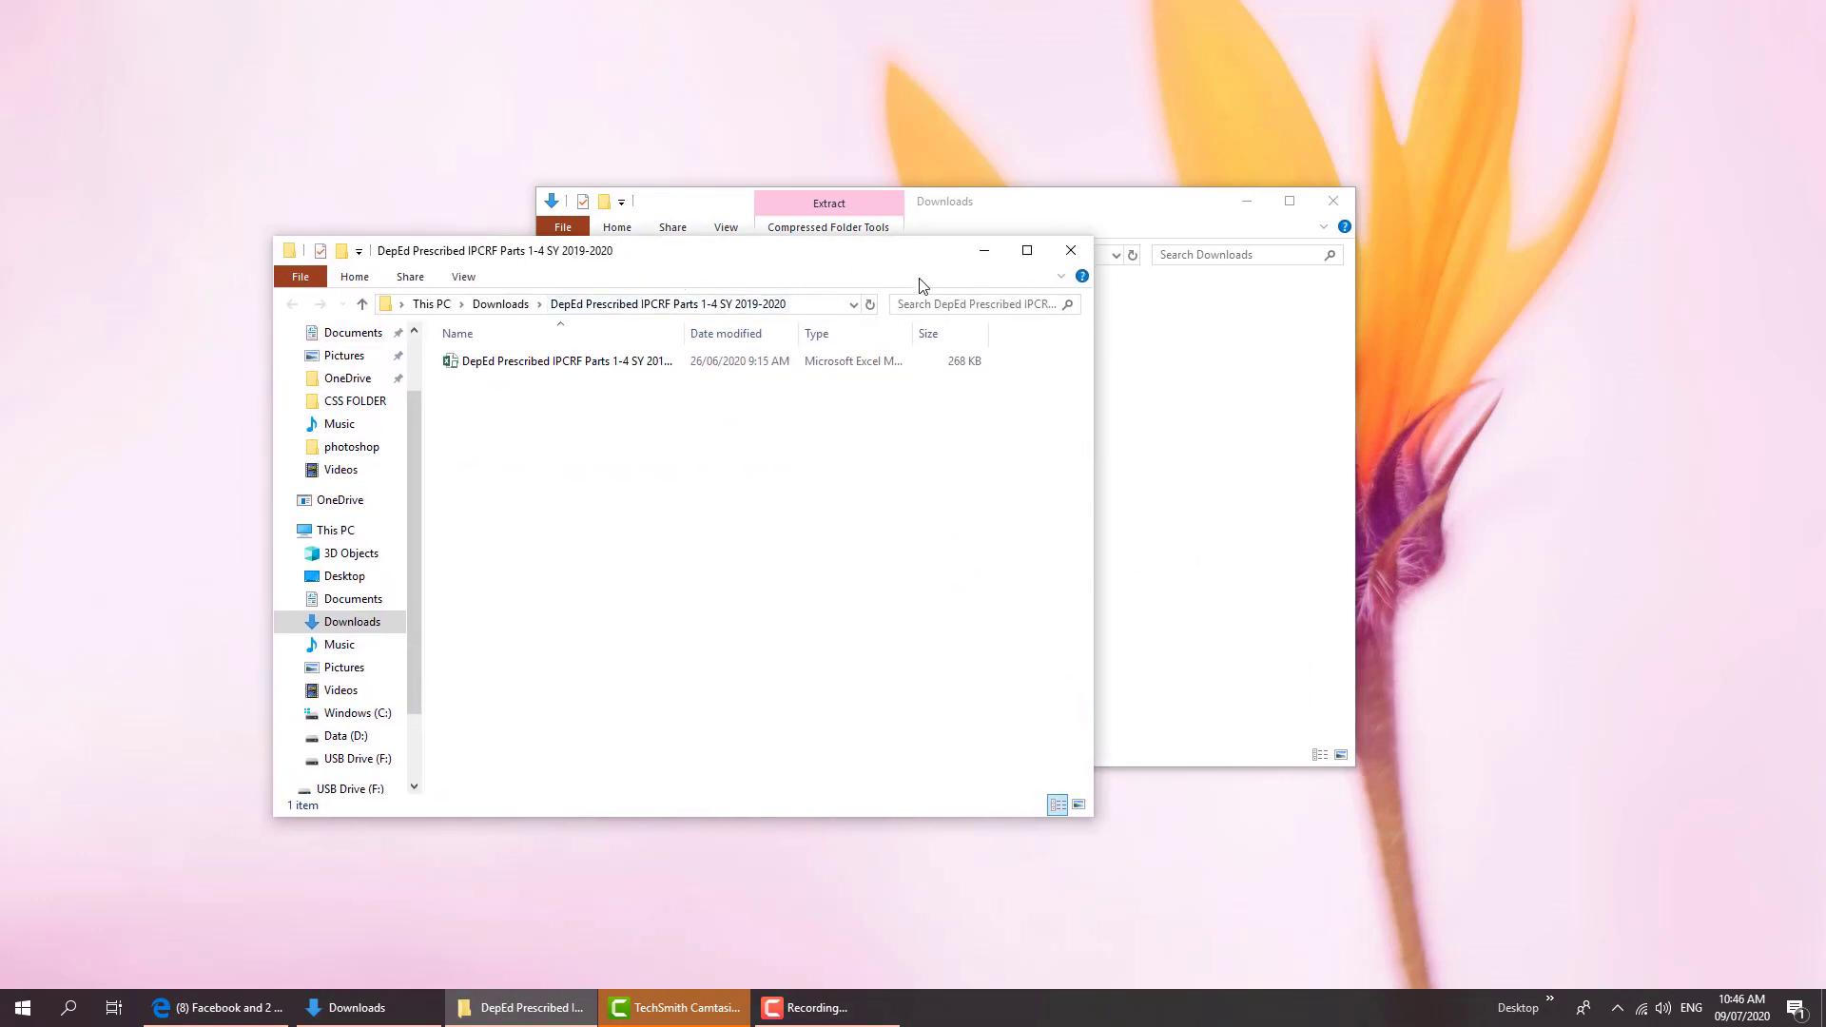
left_click_drag(865, 250, 962, 273)
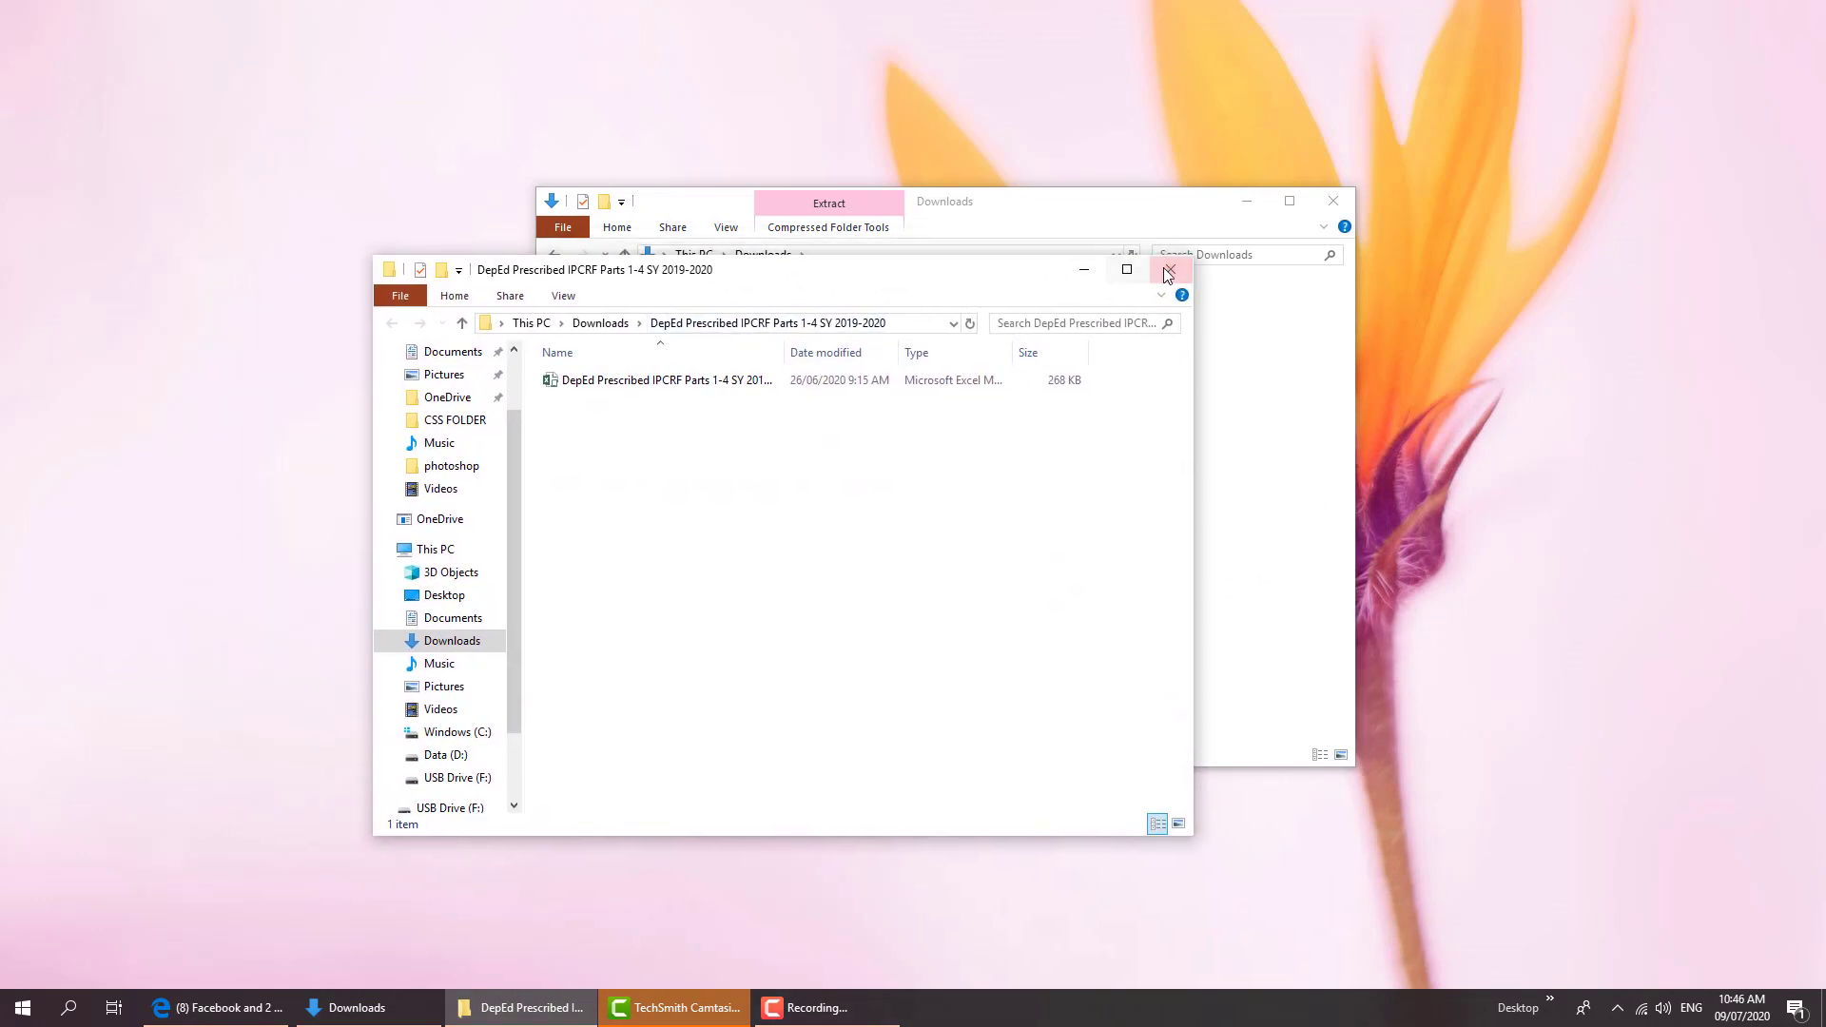
left_click(1166, 274)
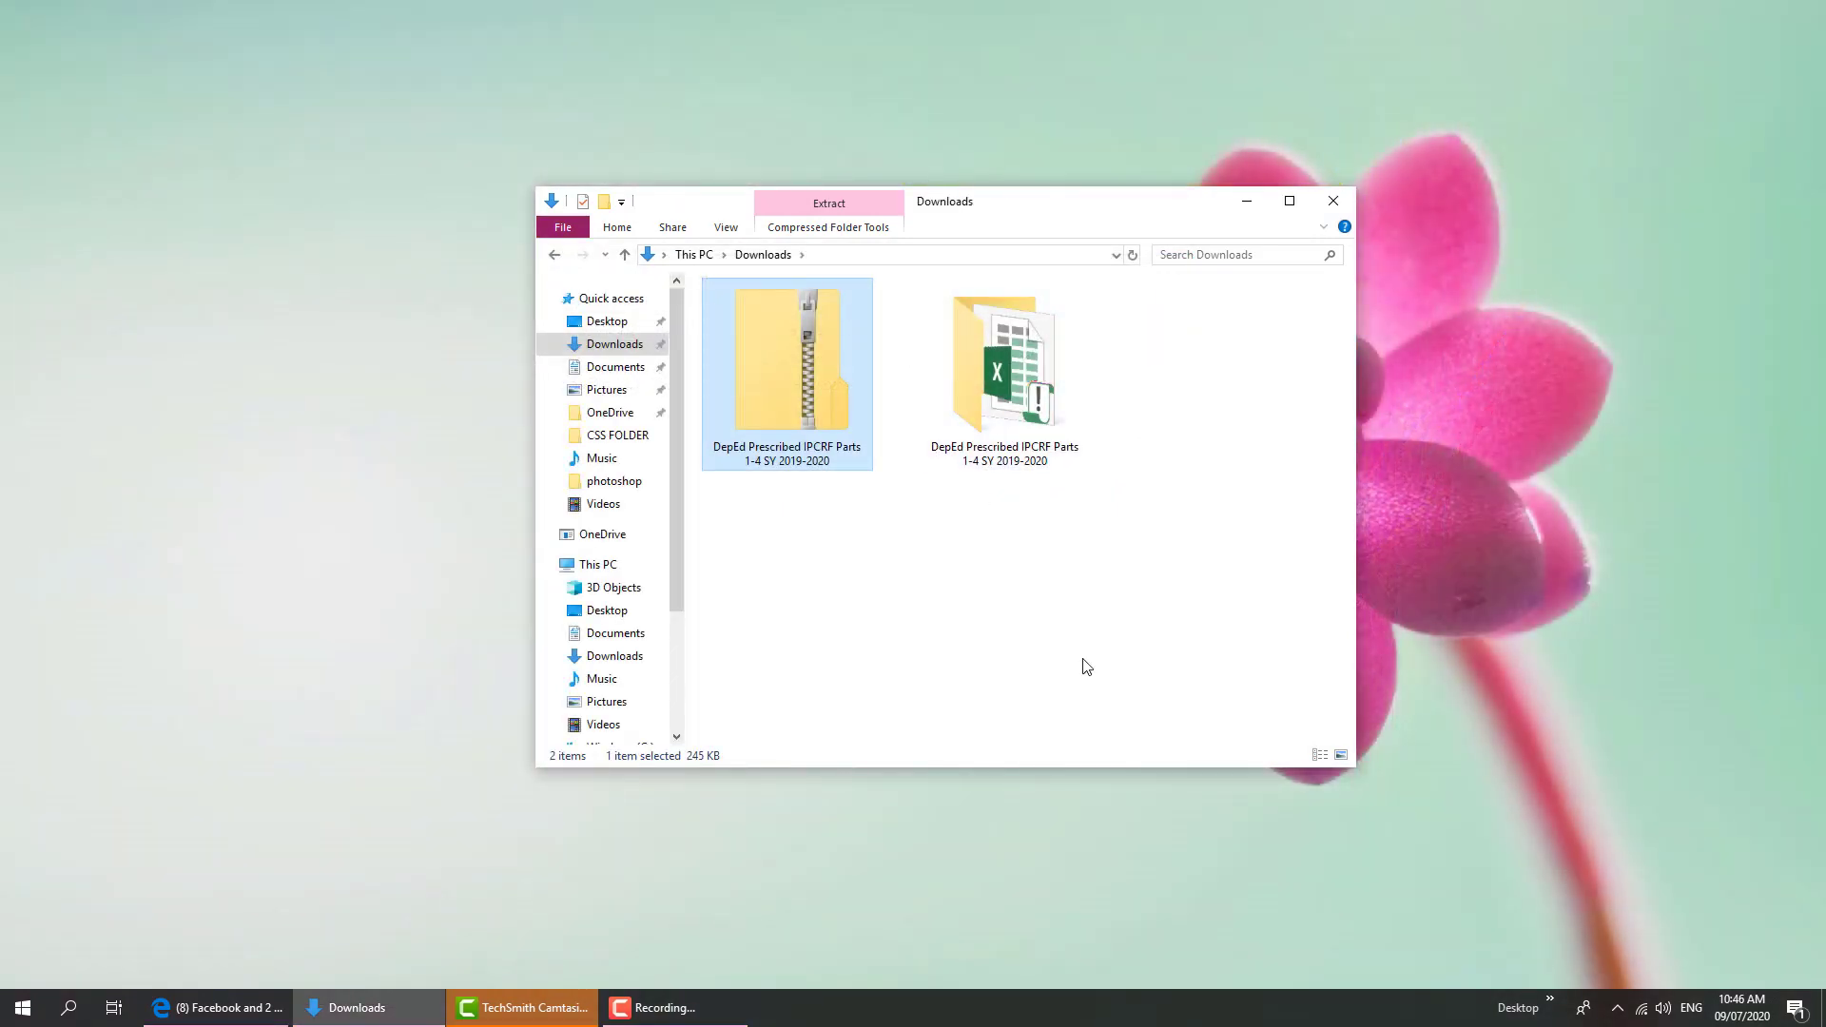
left_click(1043, 595)
double_click(1006, 408)
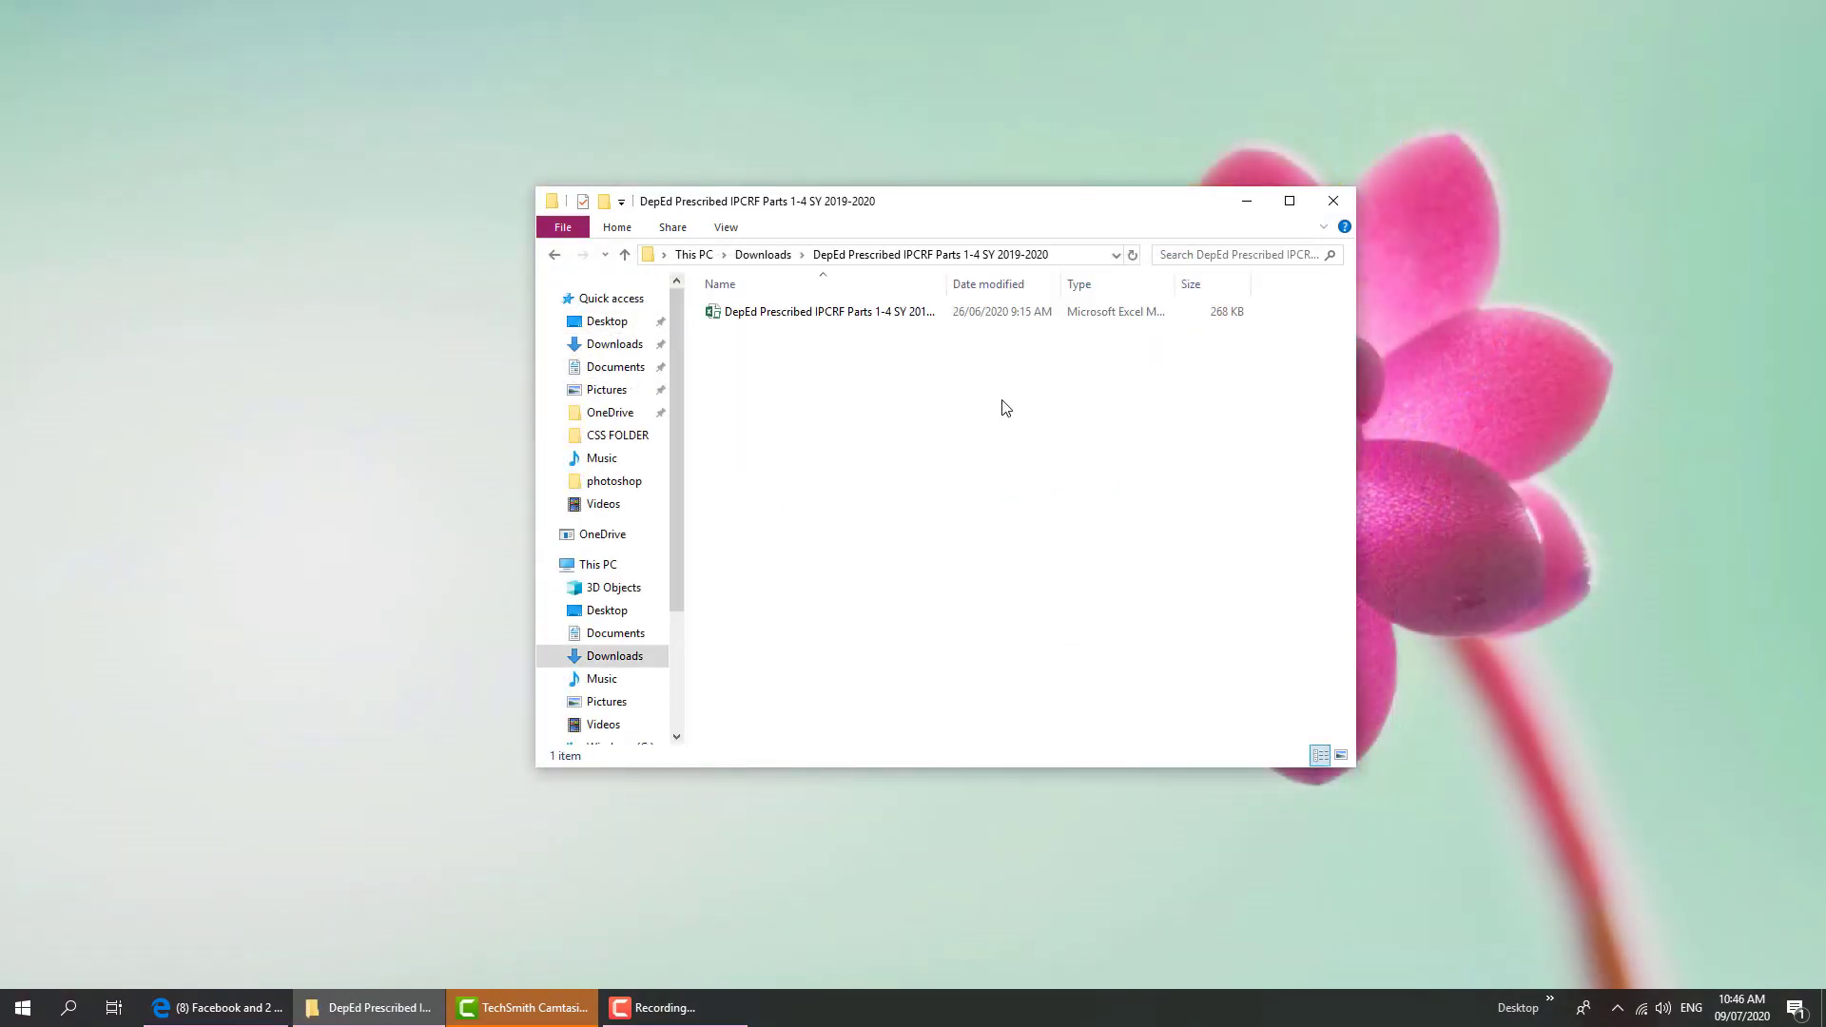
left_click(810, 317)
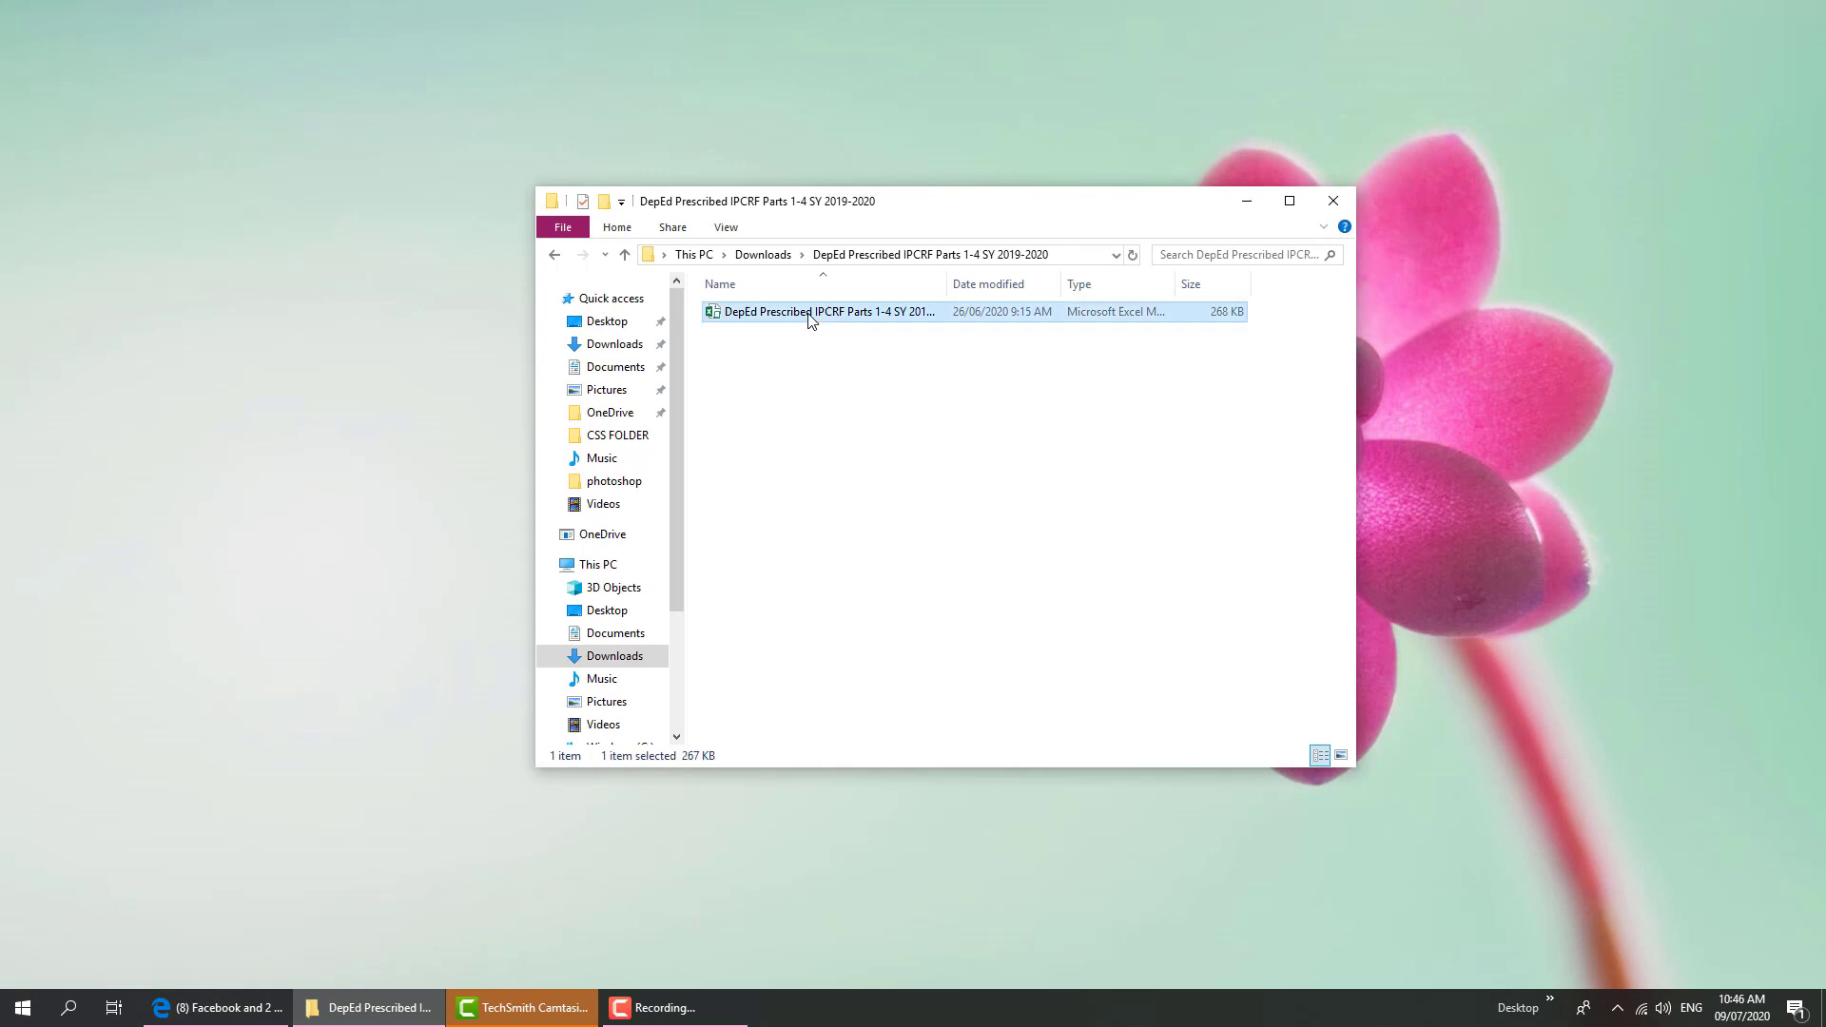
double_click(809, 317)
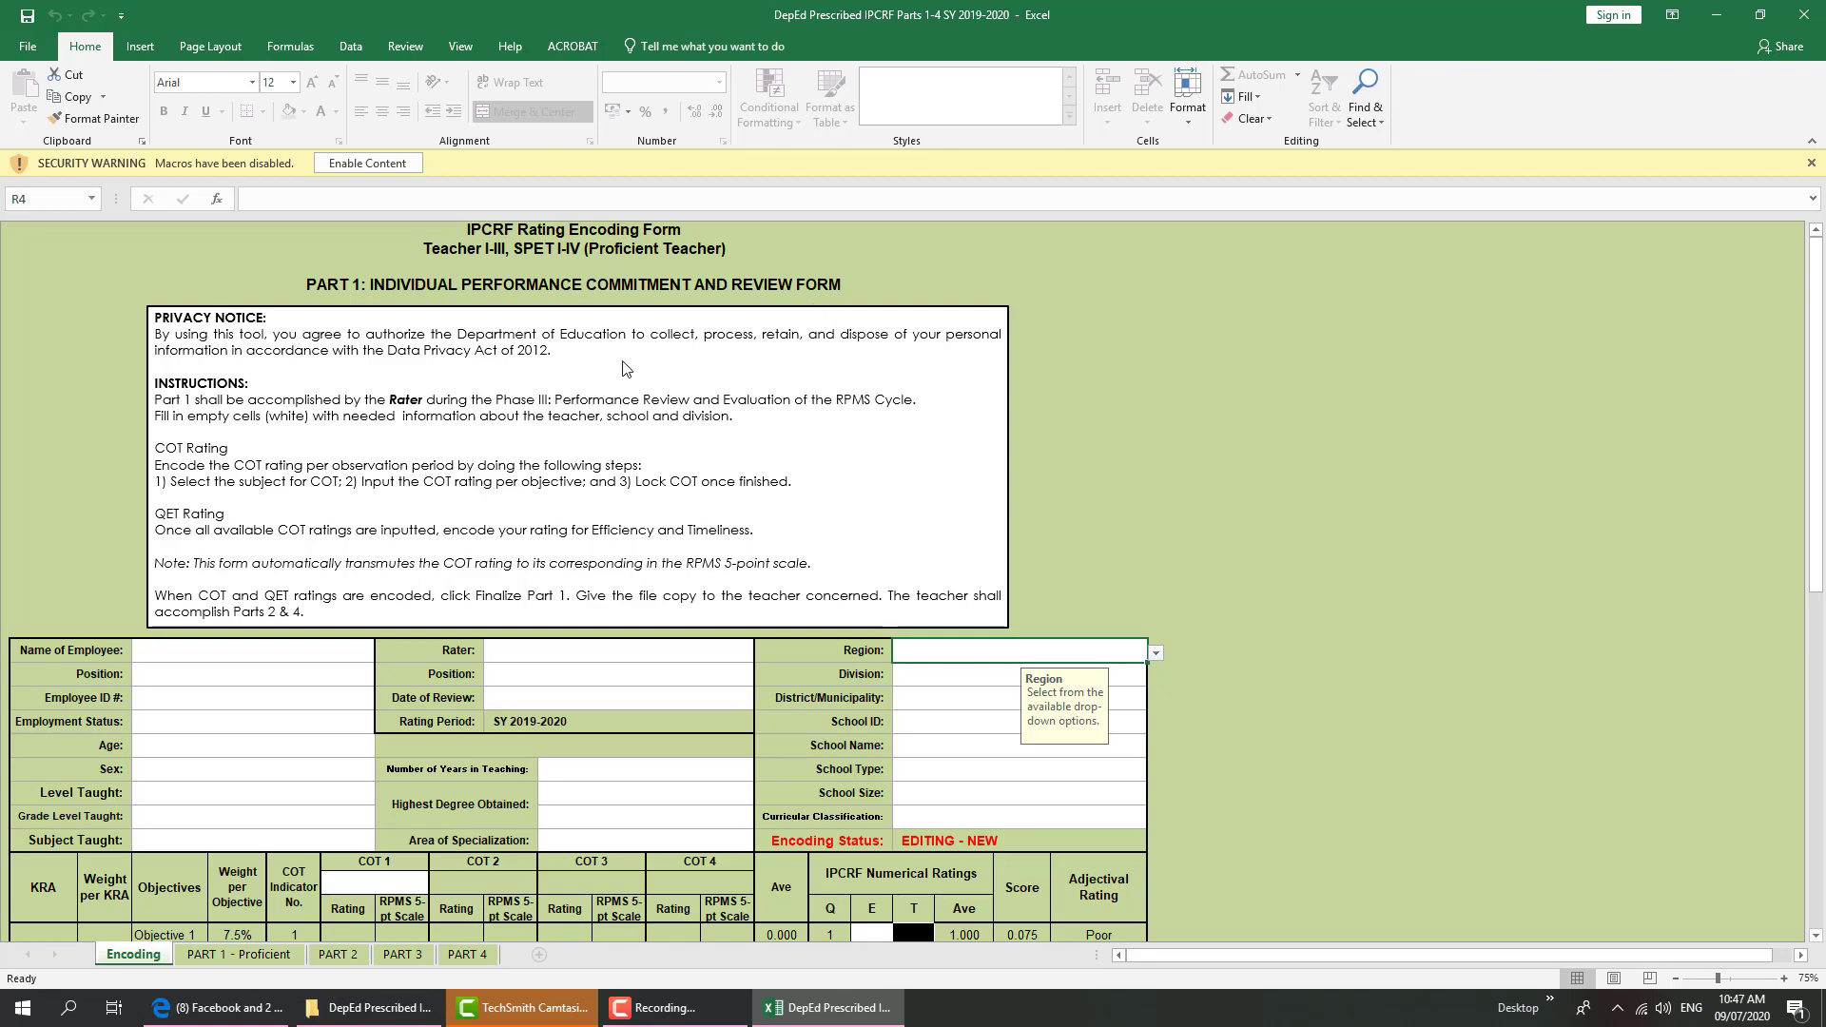
Enable the workbook's macros from the security warning bar
scroll(476, 470, "up", 2)
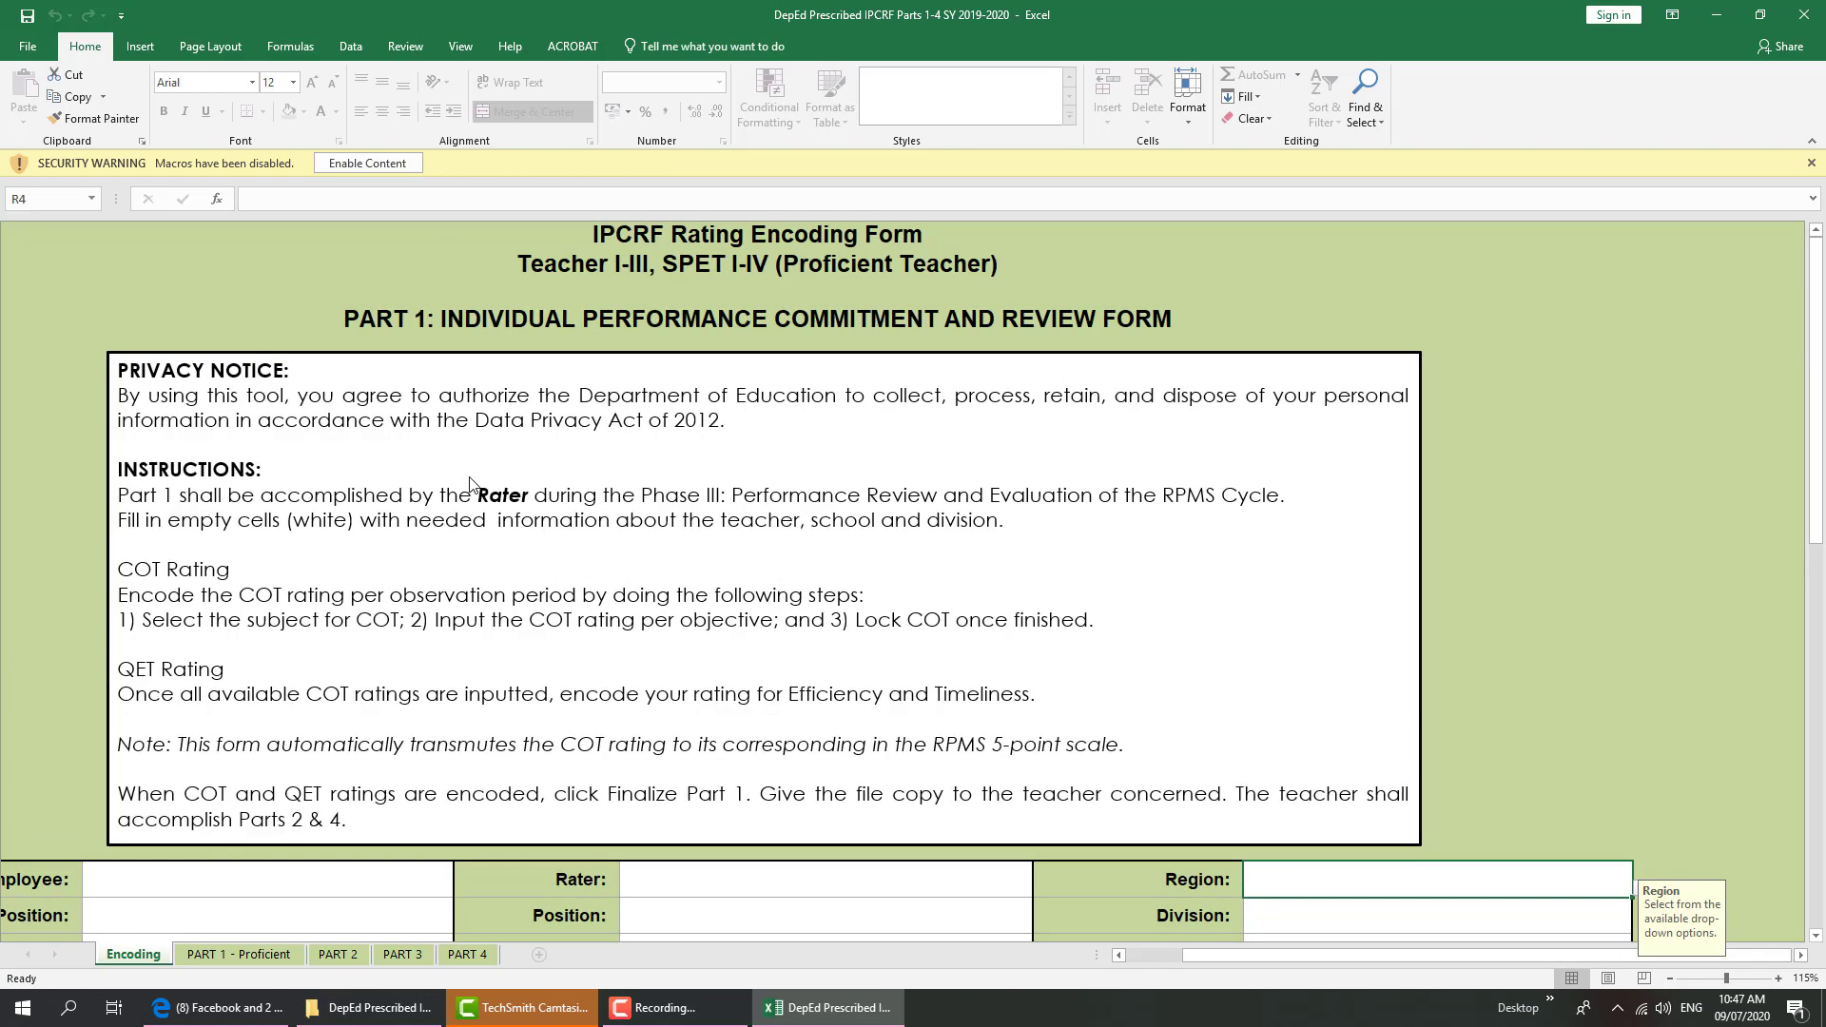
key("alt")
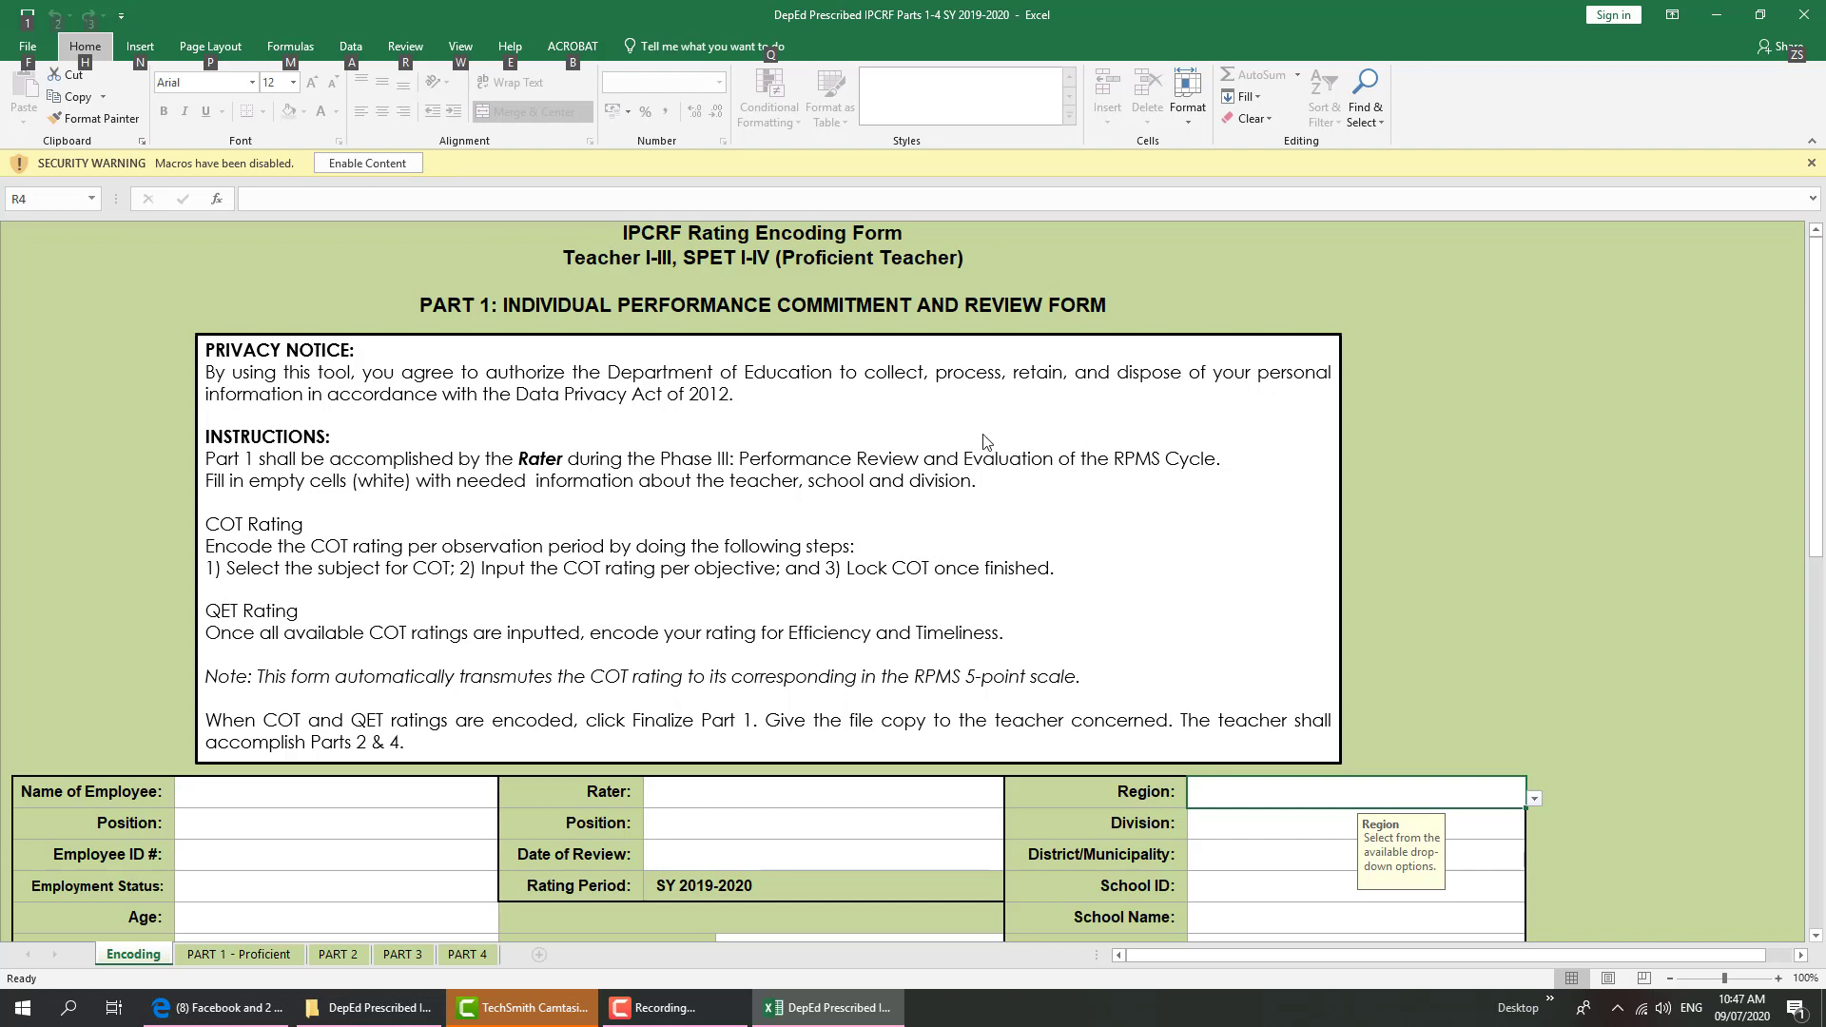
left_click(384, 163)
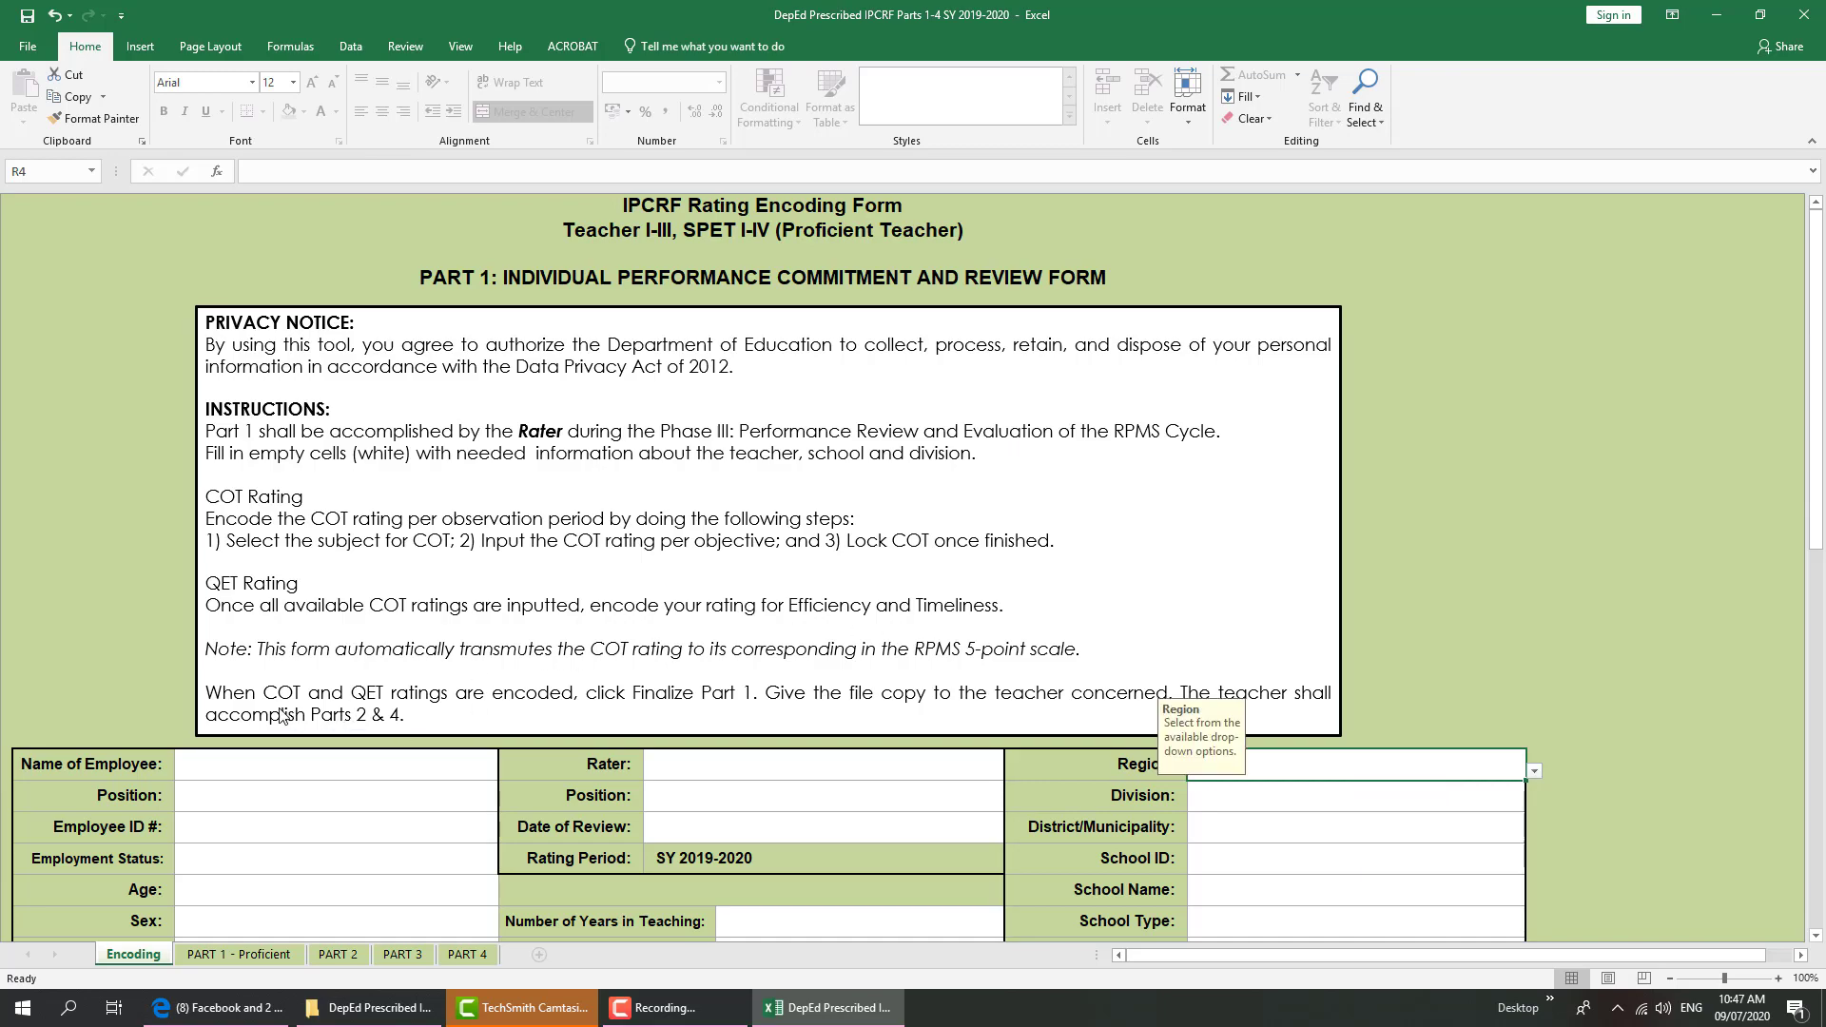
Zoom the Encoding sheet in and bring the Name of Employee cell into view
scroll(282, 715, "up", 1)
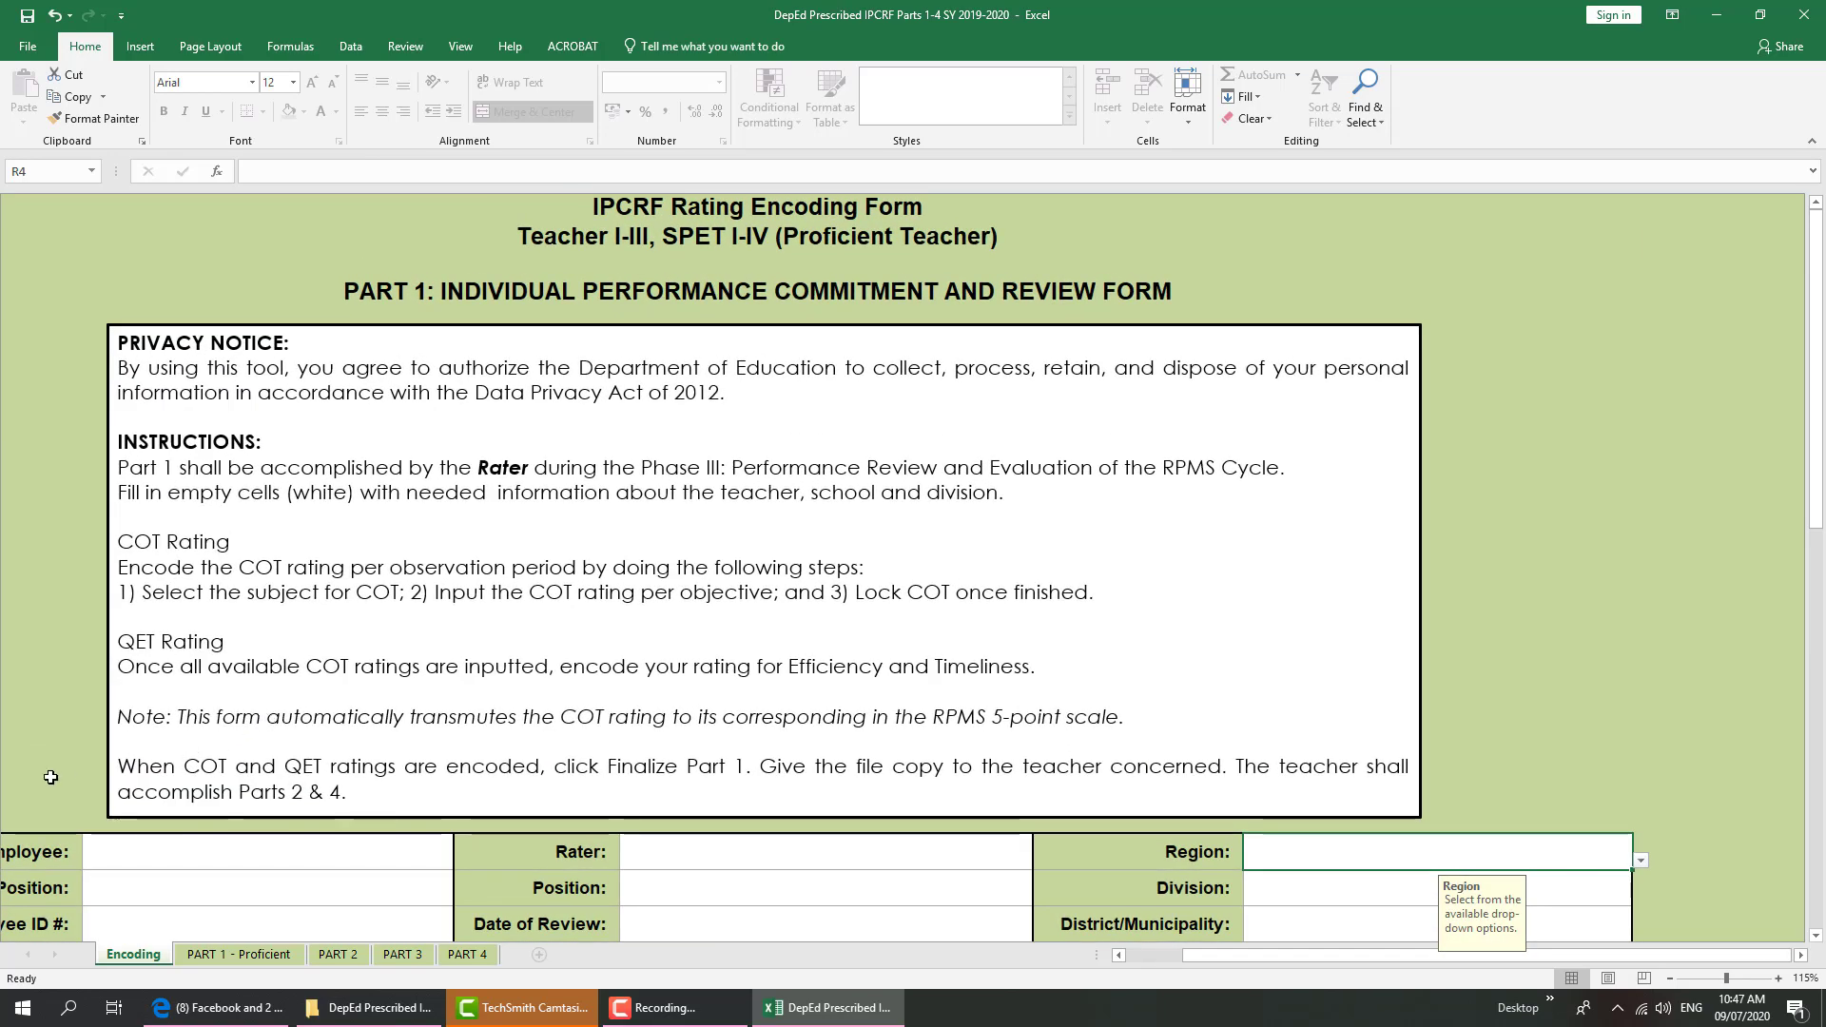
left_click_drag(1213, 956, 1155, 958)
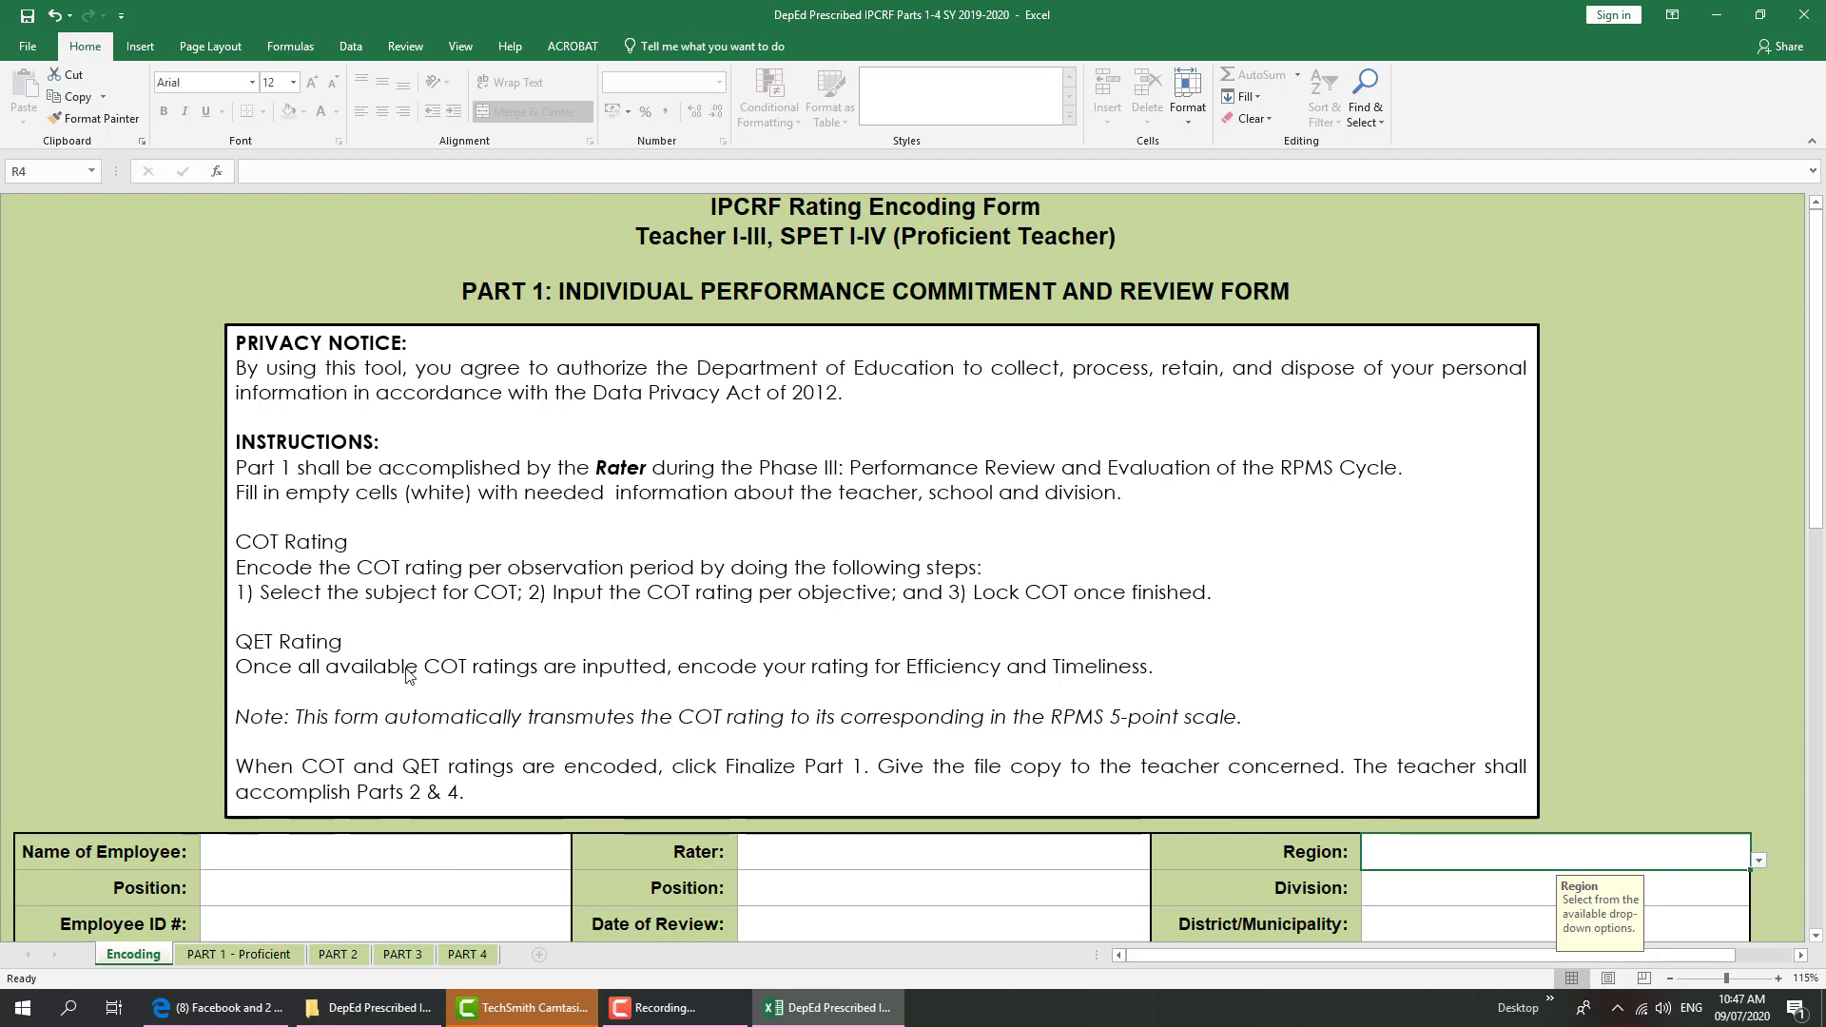
scroll(407, 673, "down", 3)
scroll(376, 809, "up", 3)
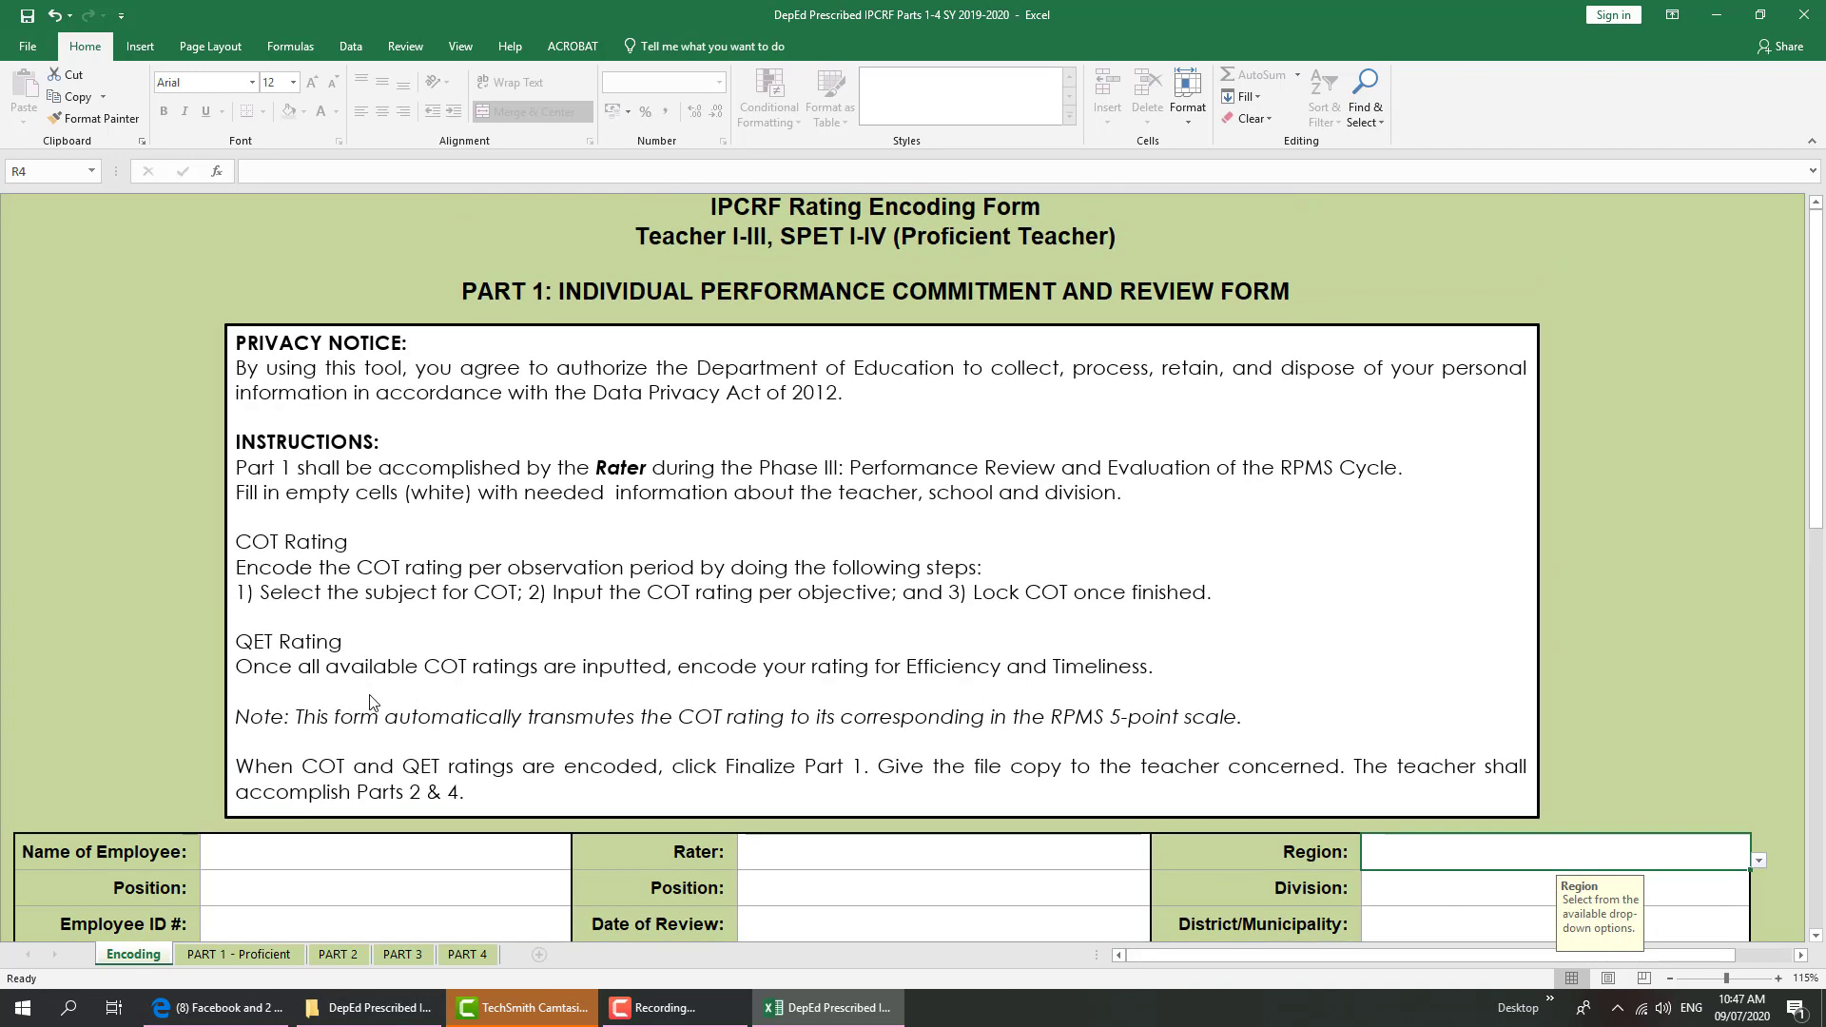
left_click(368, 855)
left_click_drag(1819, 271, 1799, 227)
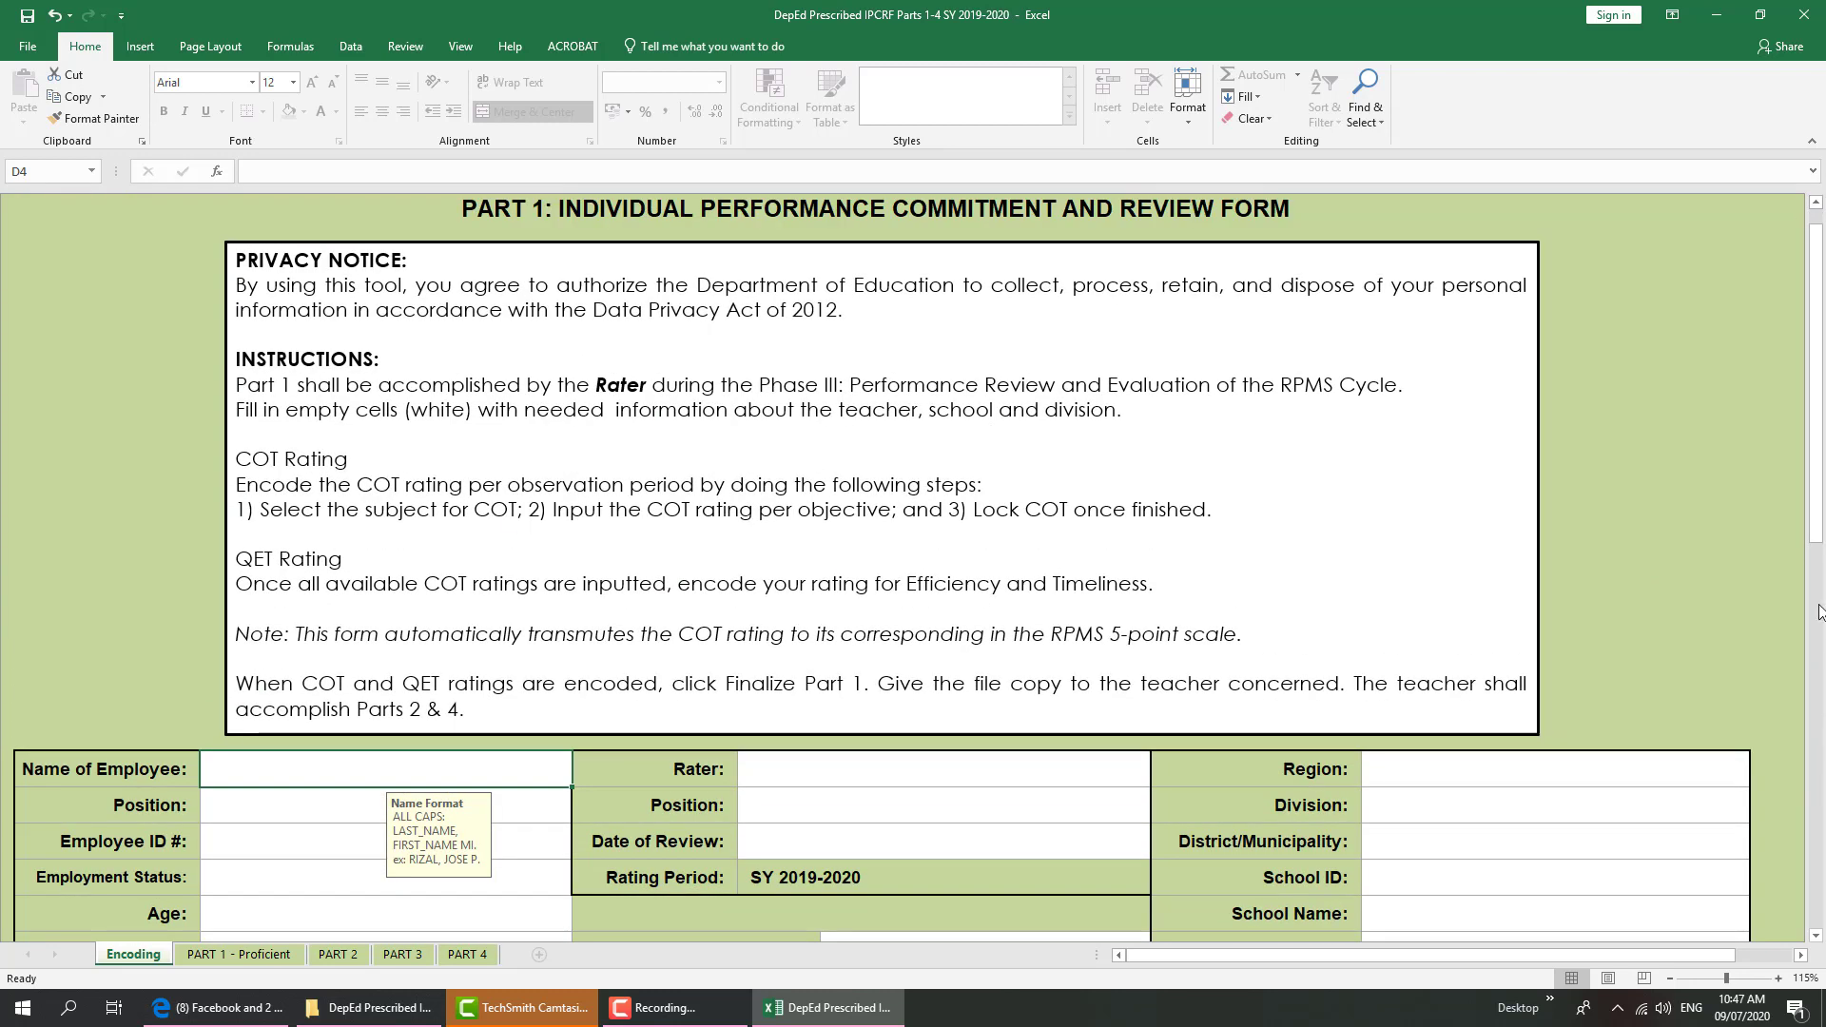
left_click_drag(1817, 470, 1454, 597)
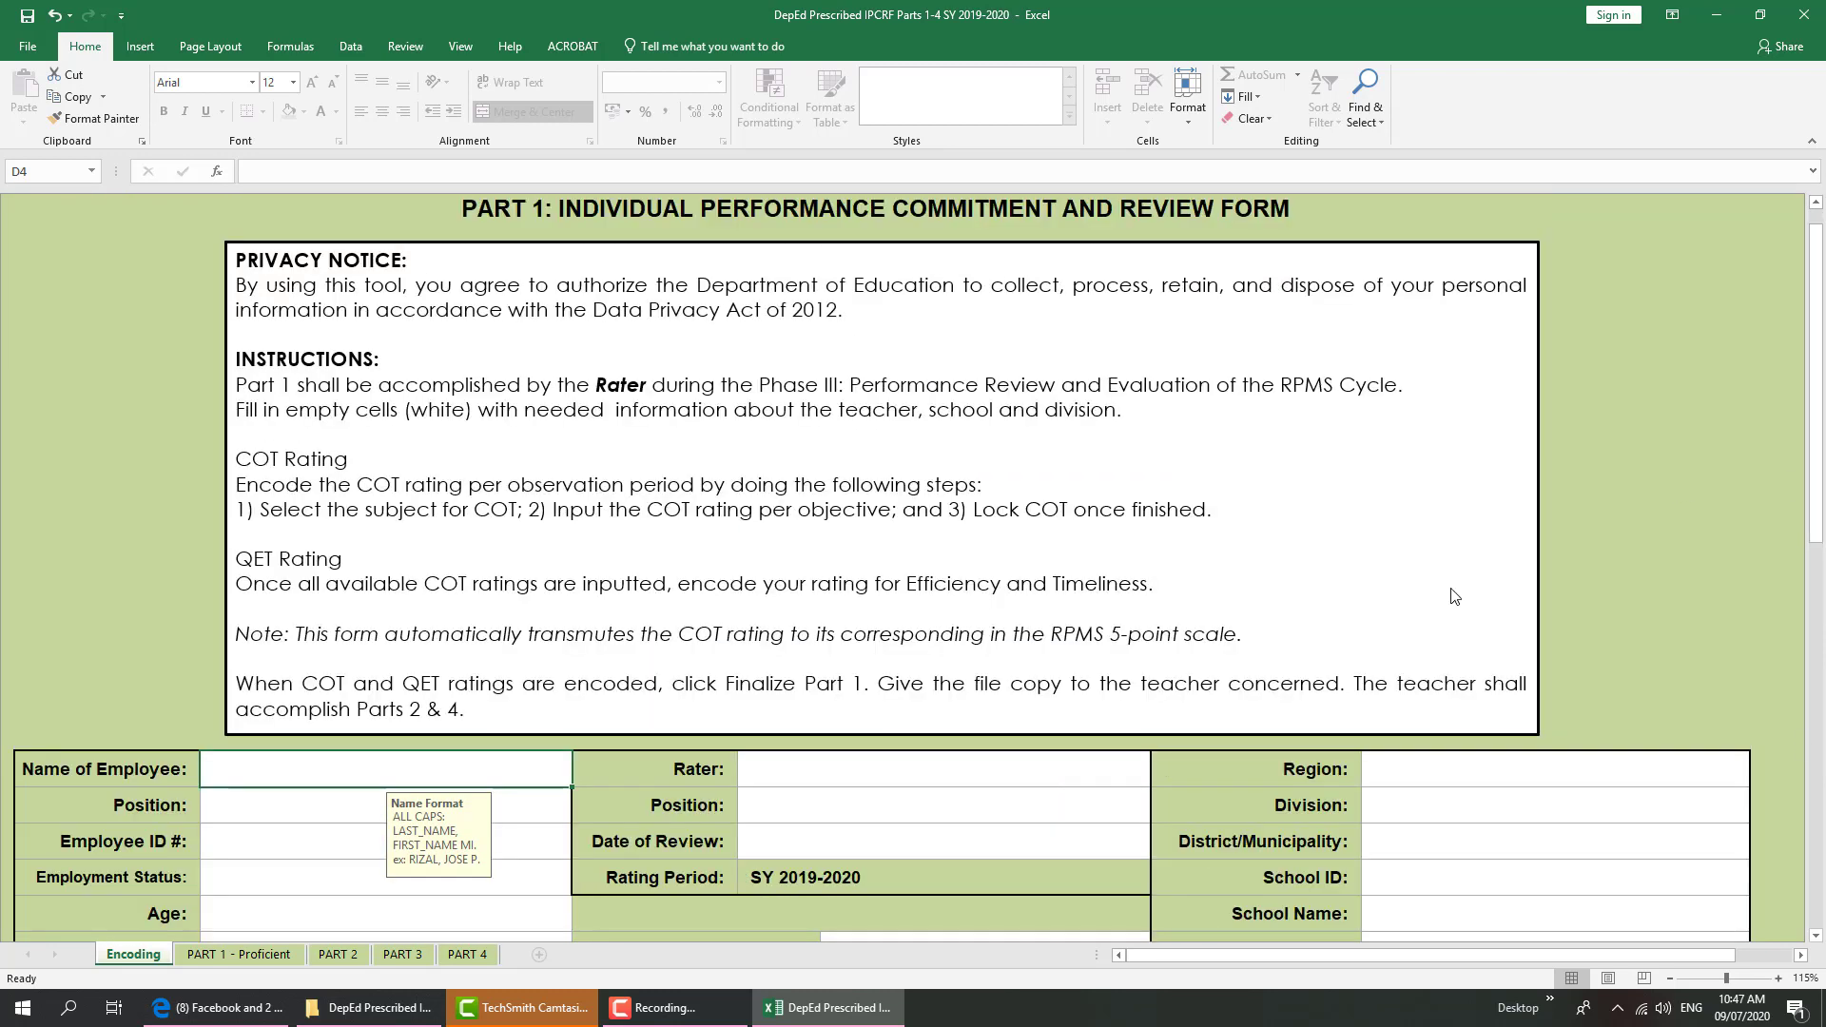
scroll(1818, 934, "down", 1)
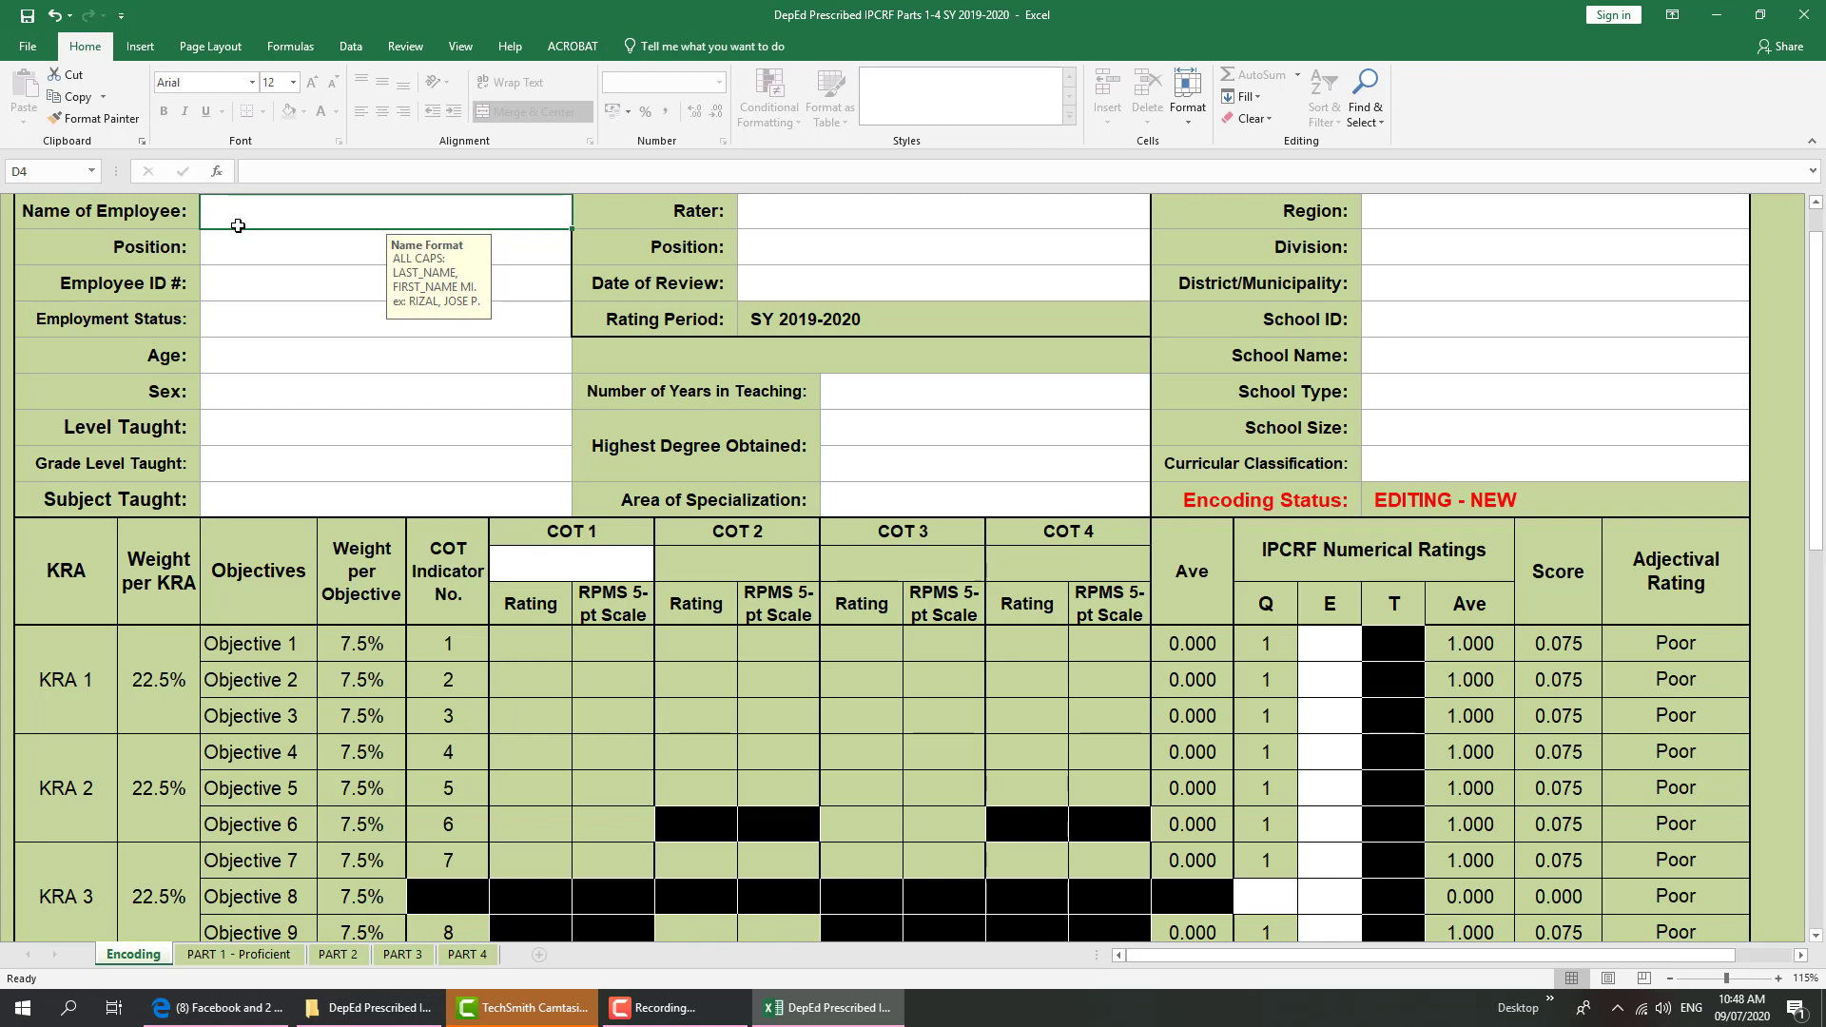
Enter the employee's full name in capitals and set Position to Teacher III
type("cab")
key("BackSpace")
key("BackSpace")
key("BackSpace")
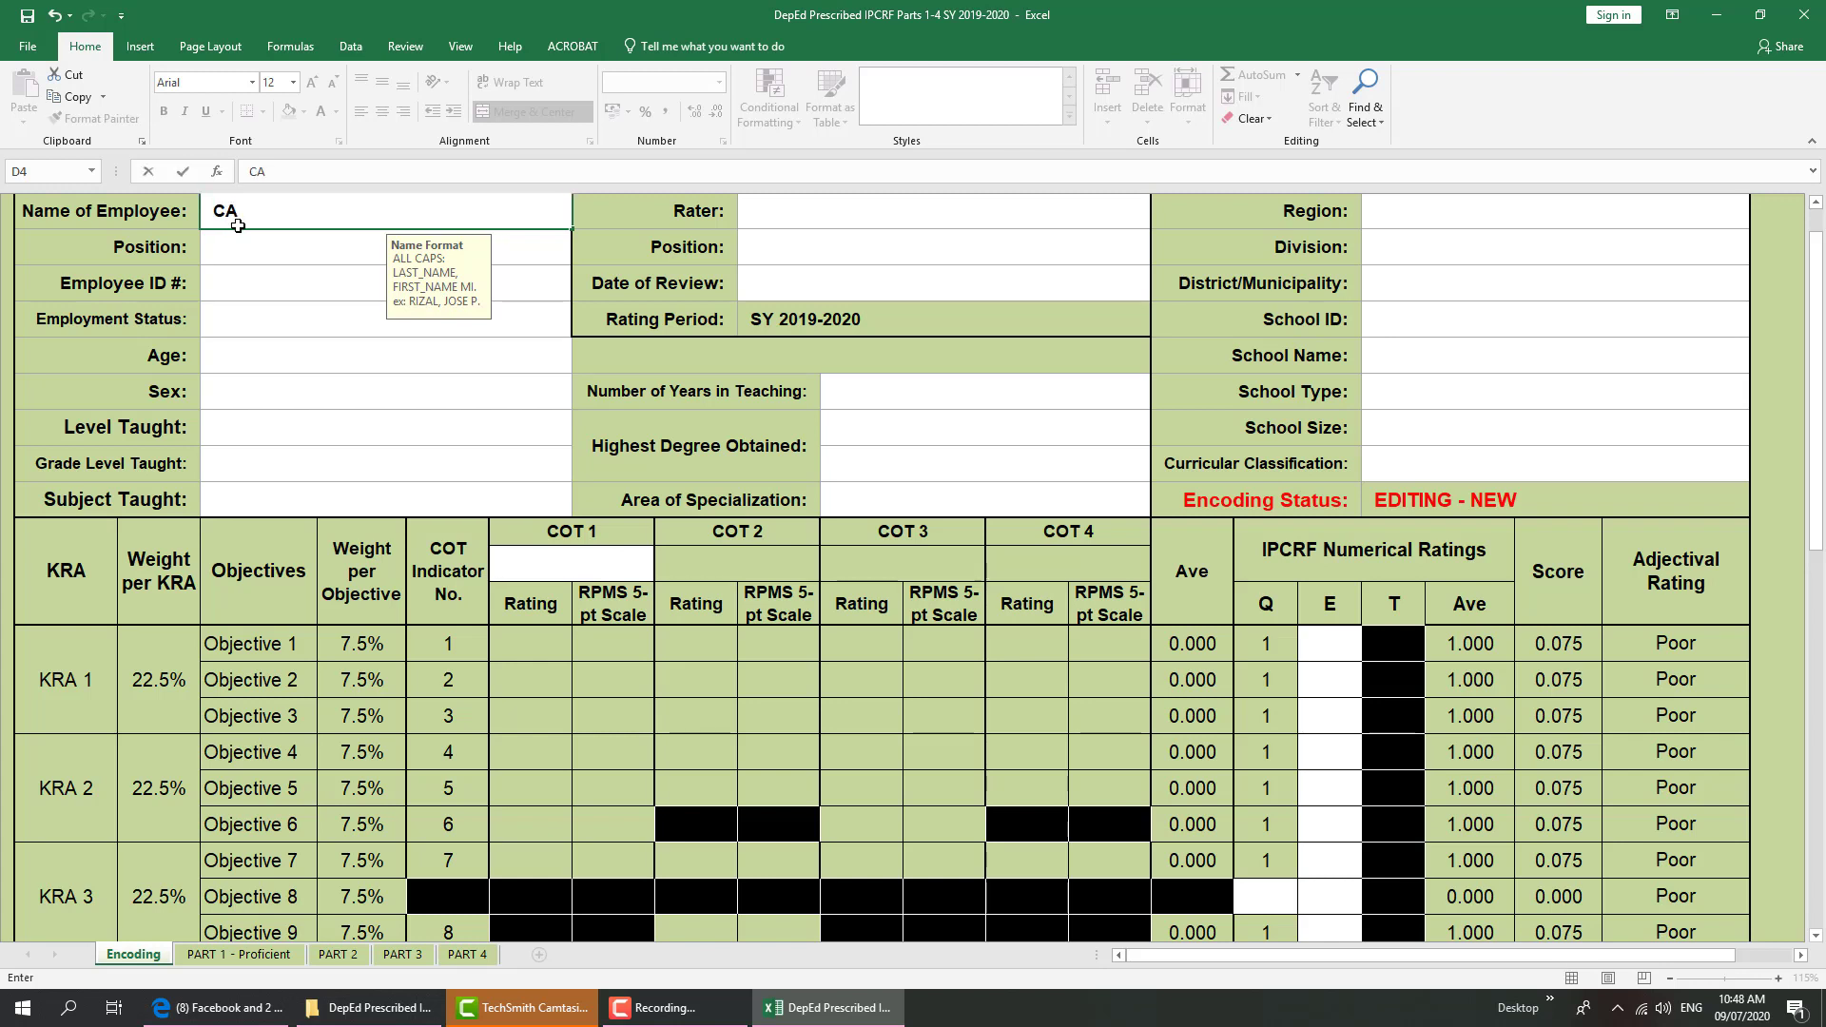
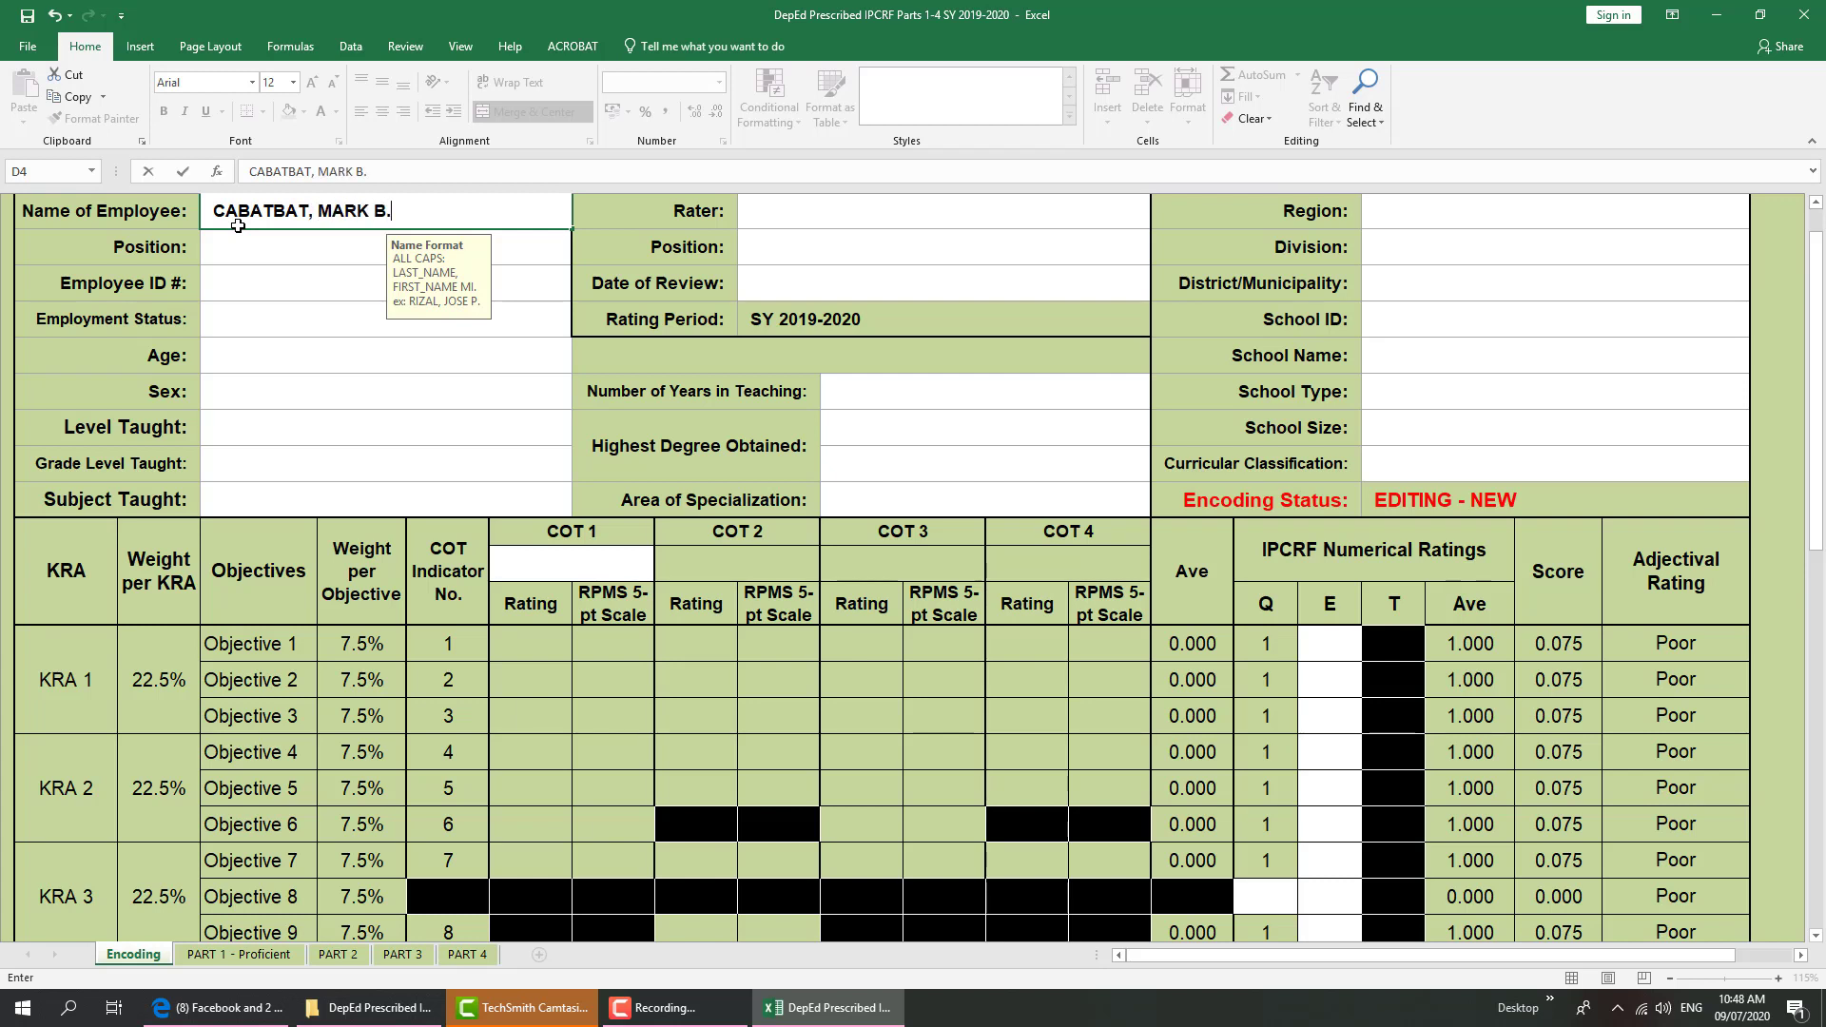
key("Return")
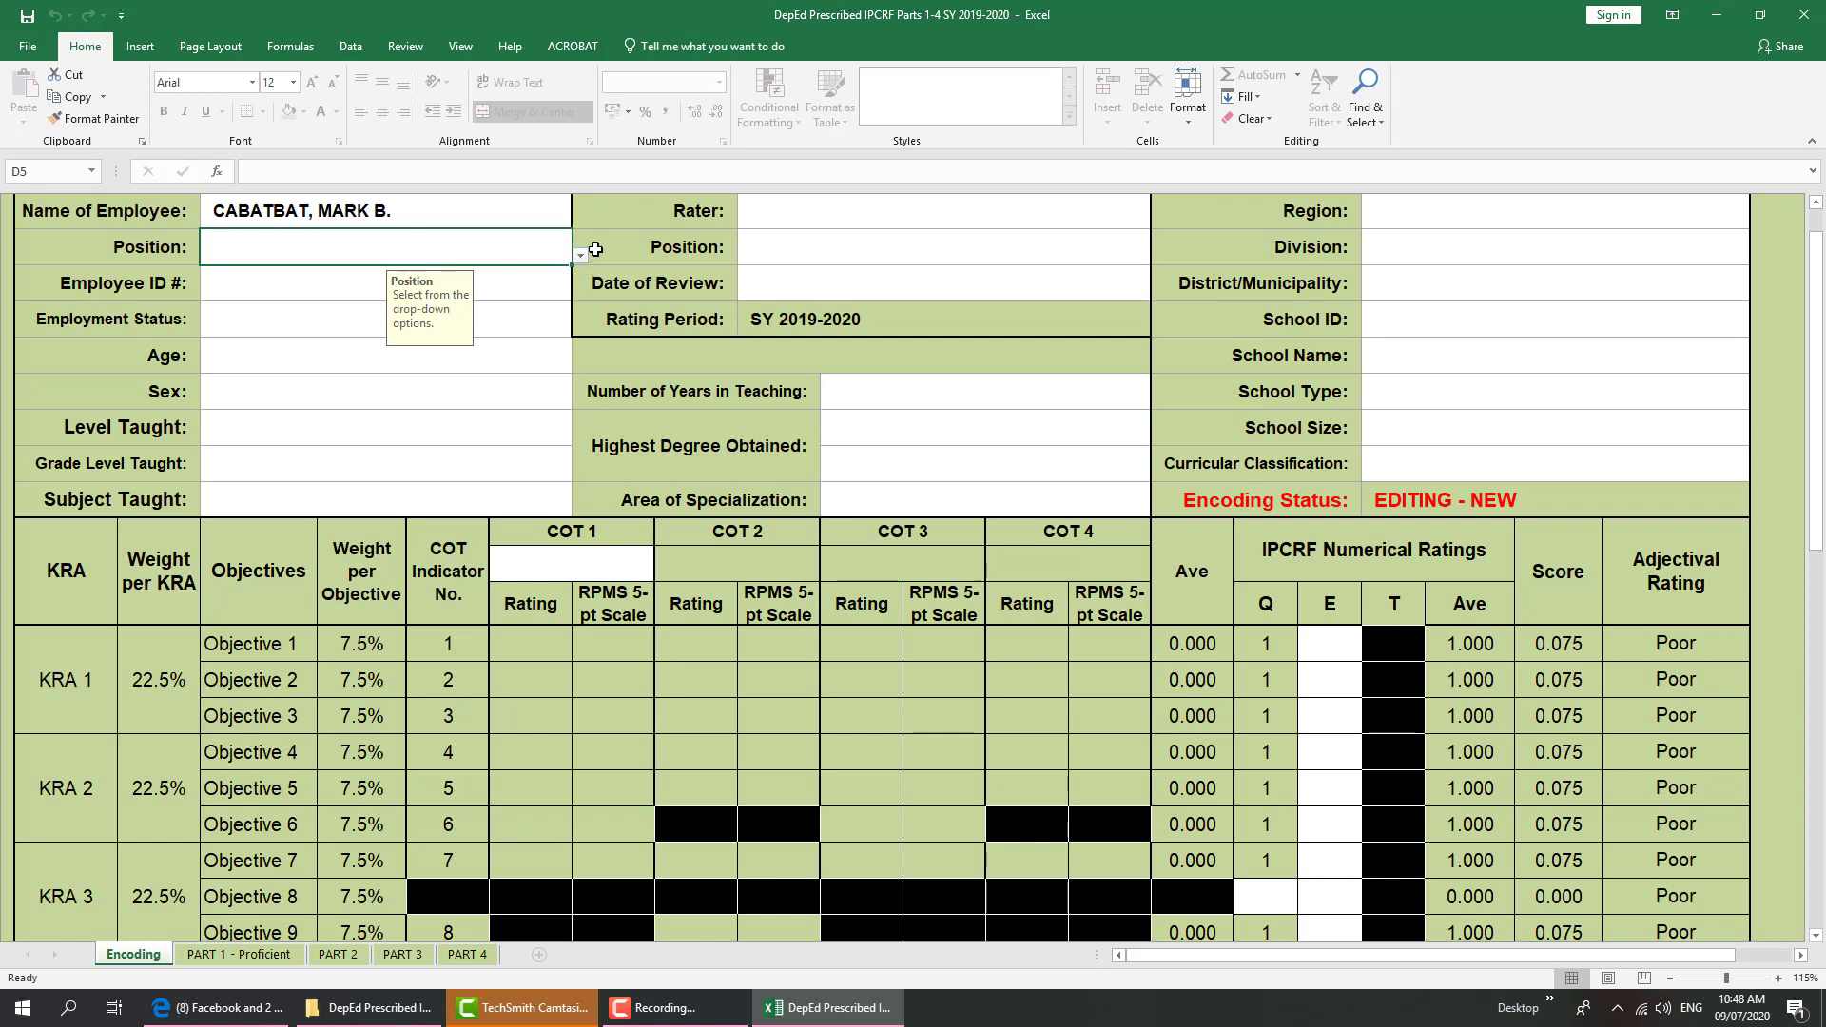
left_click(580, 259)
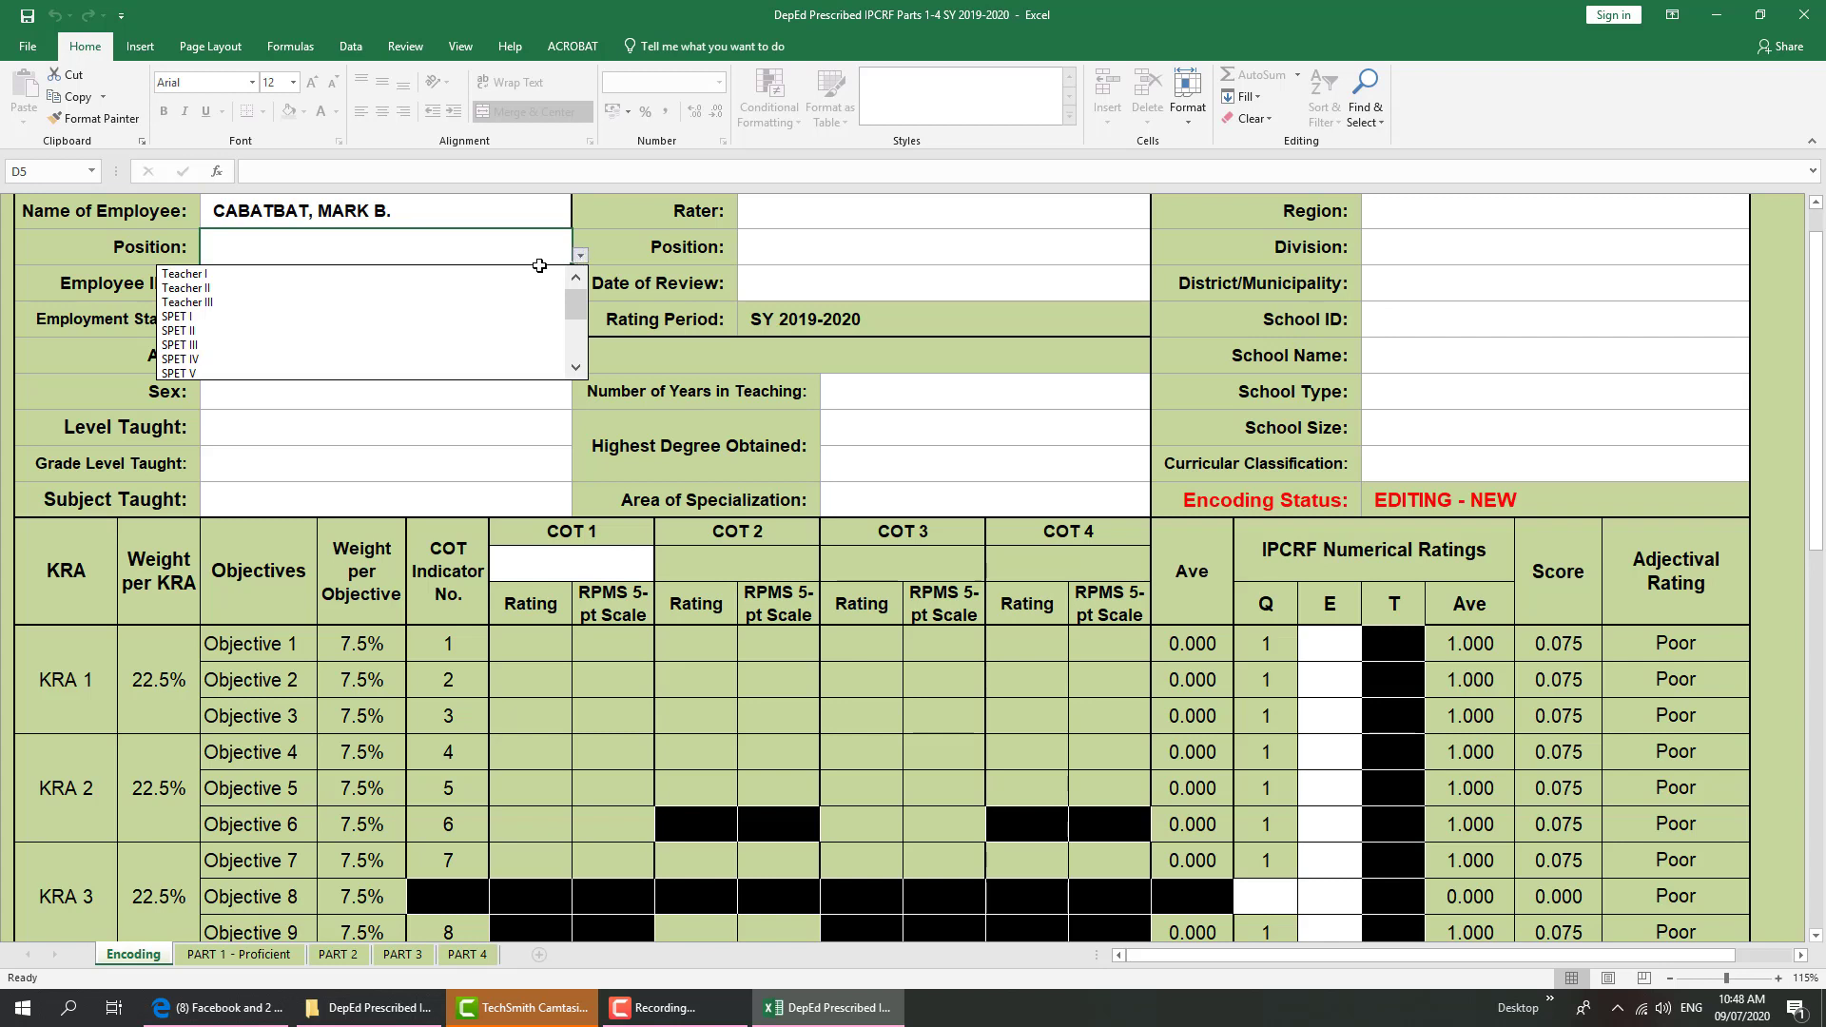
left_click(490, 301)
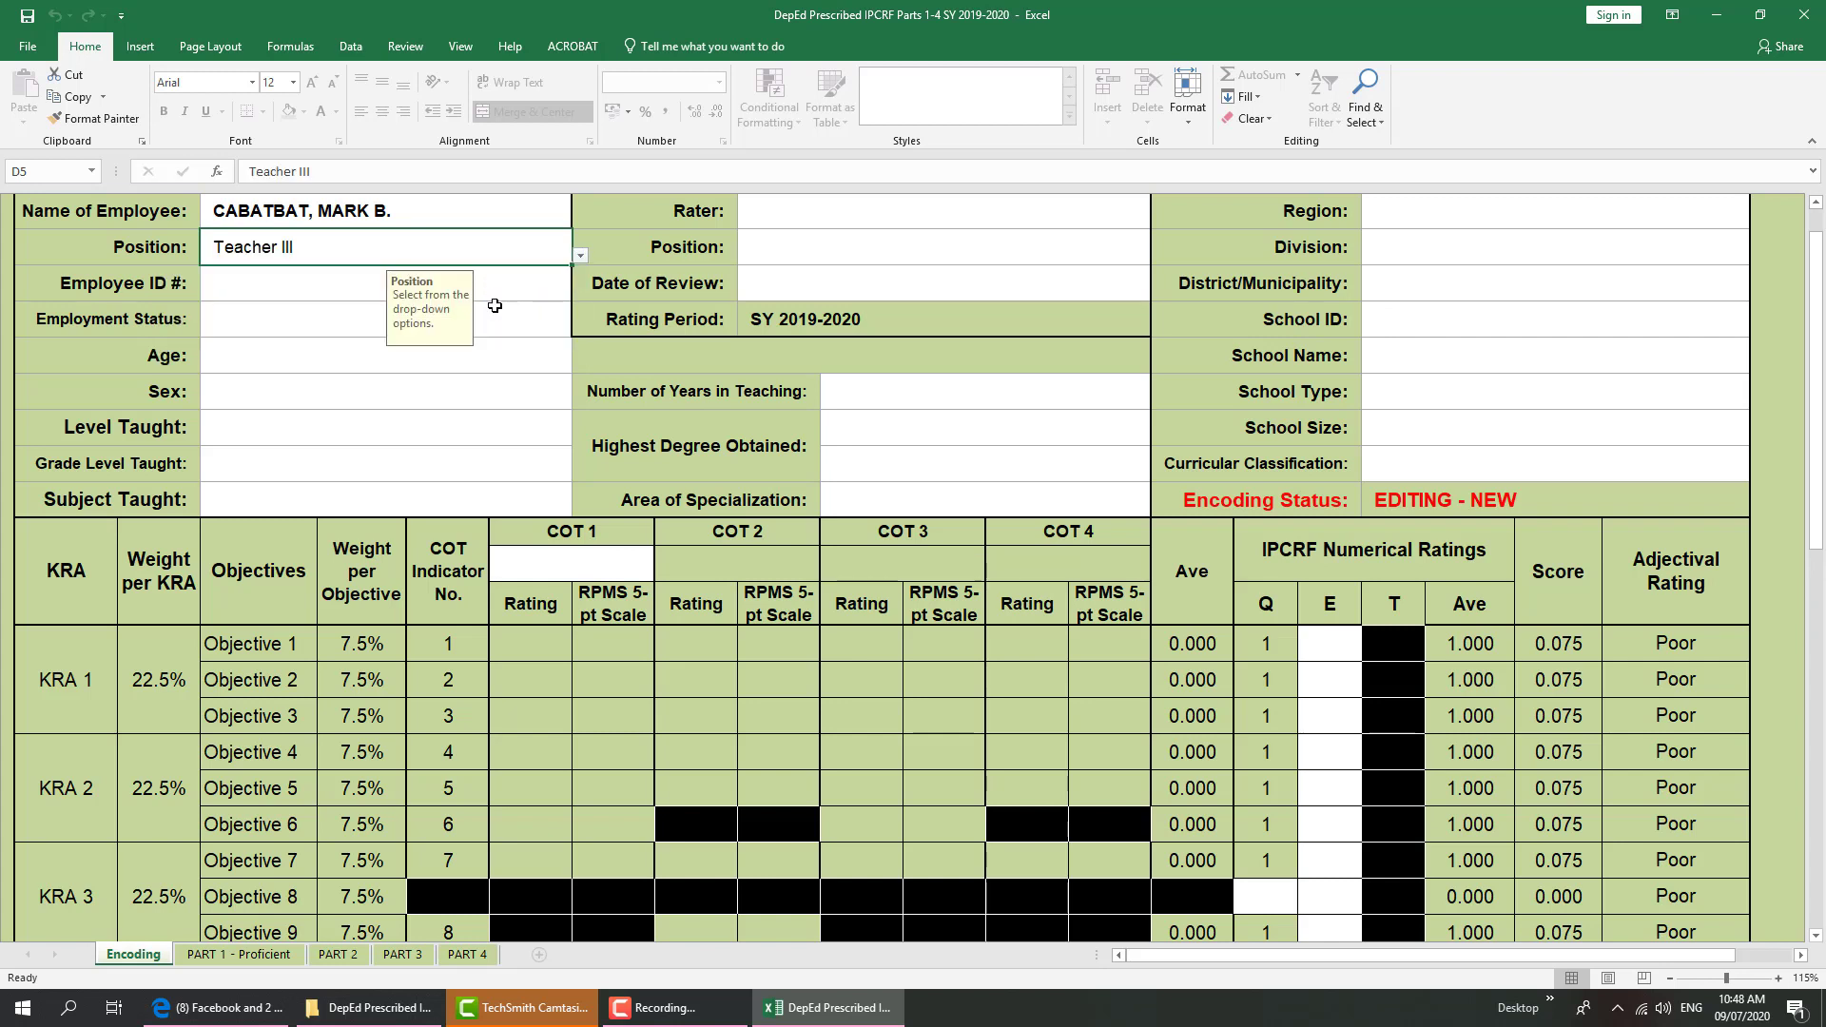
Enter the employee ID number and set Employment Status to Regular Permanent
left_click(325, 276)
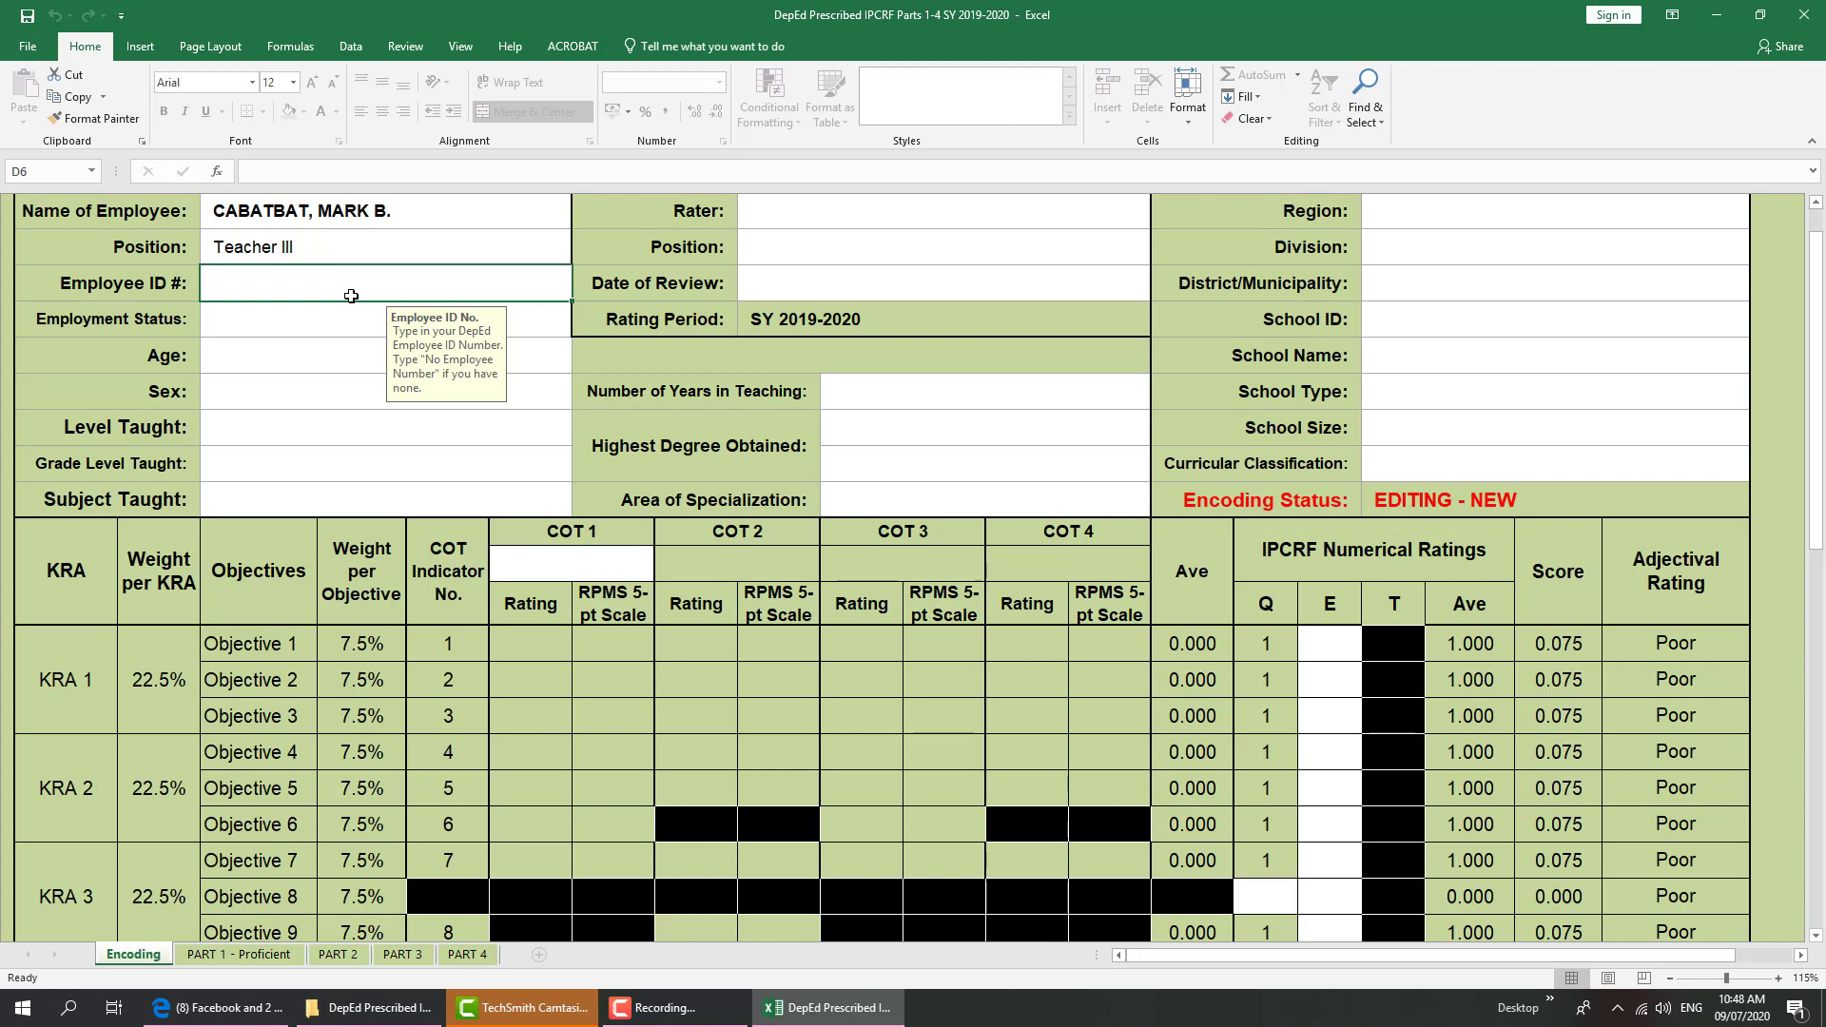
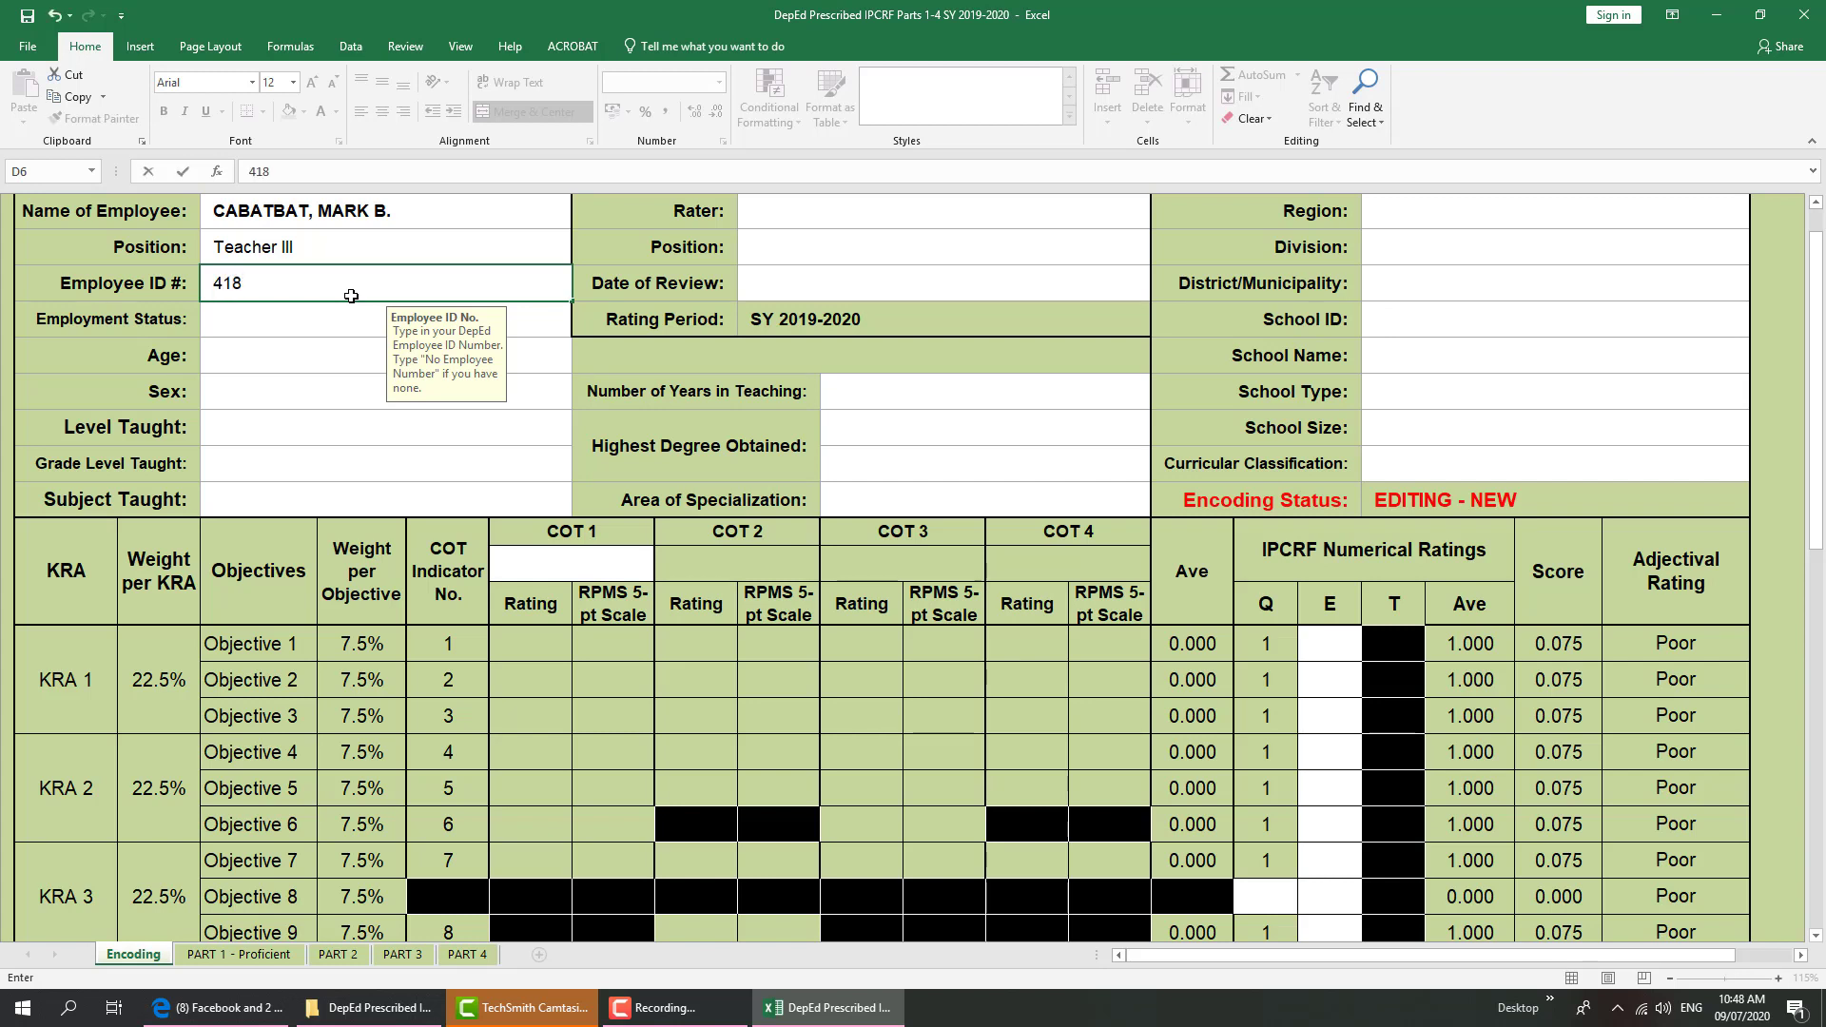
key("Return")
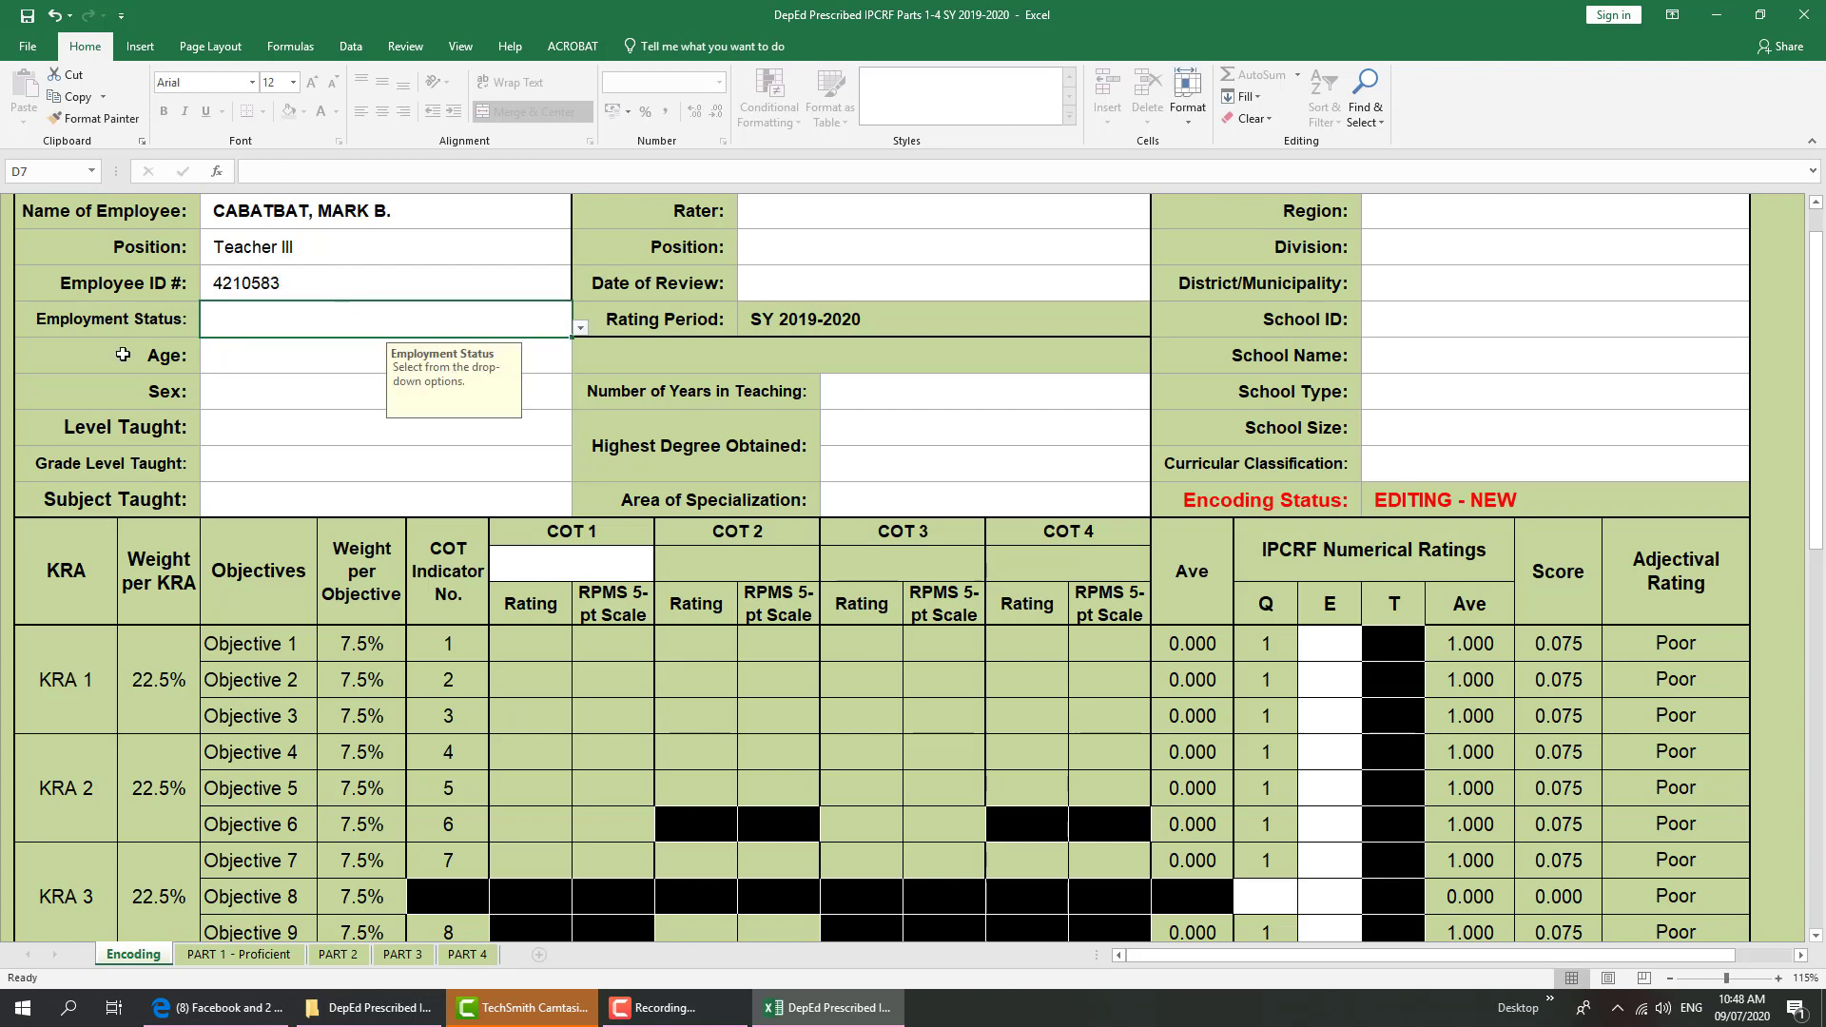
left_click(581, 330)
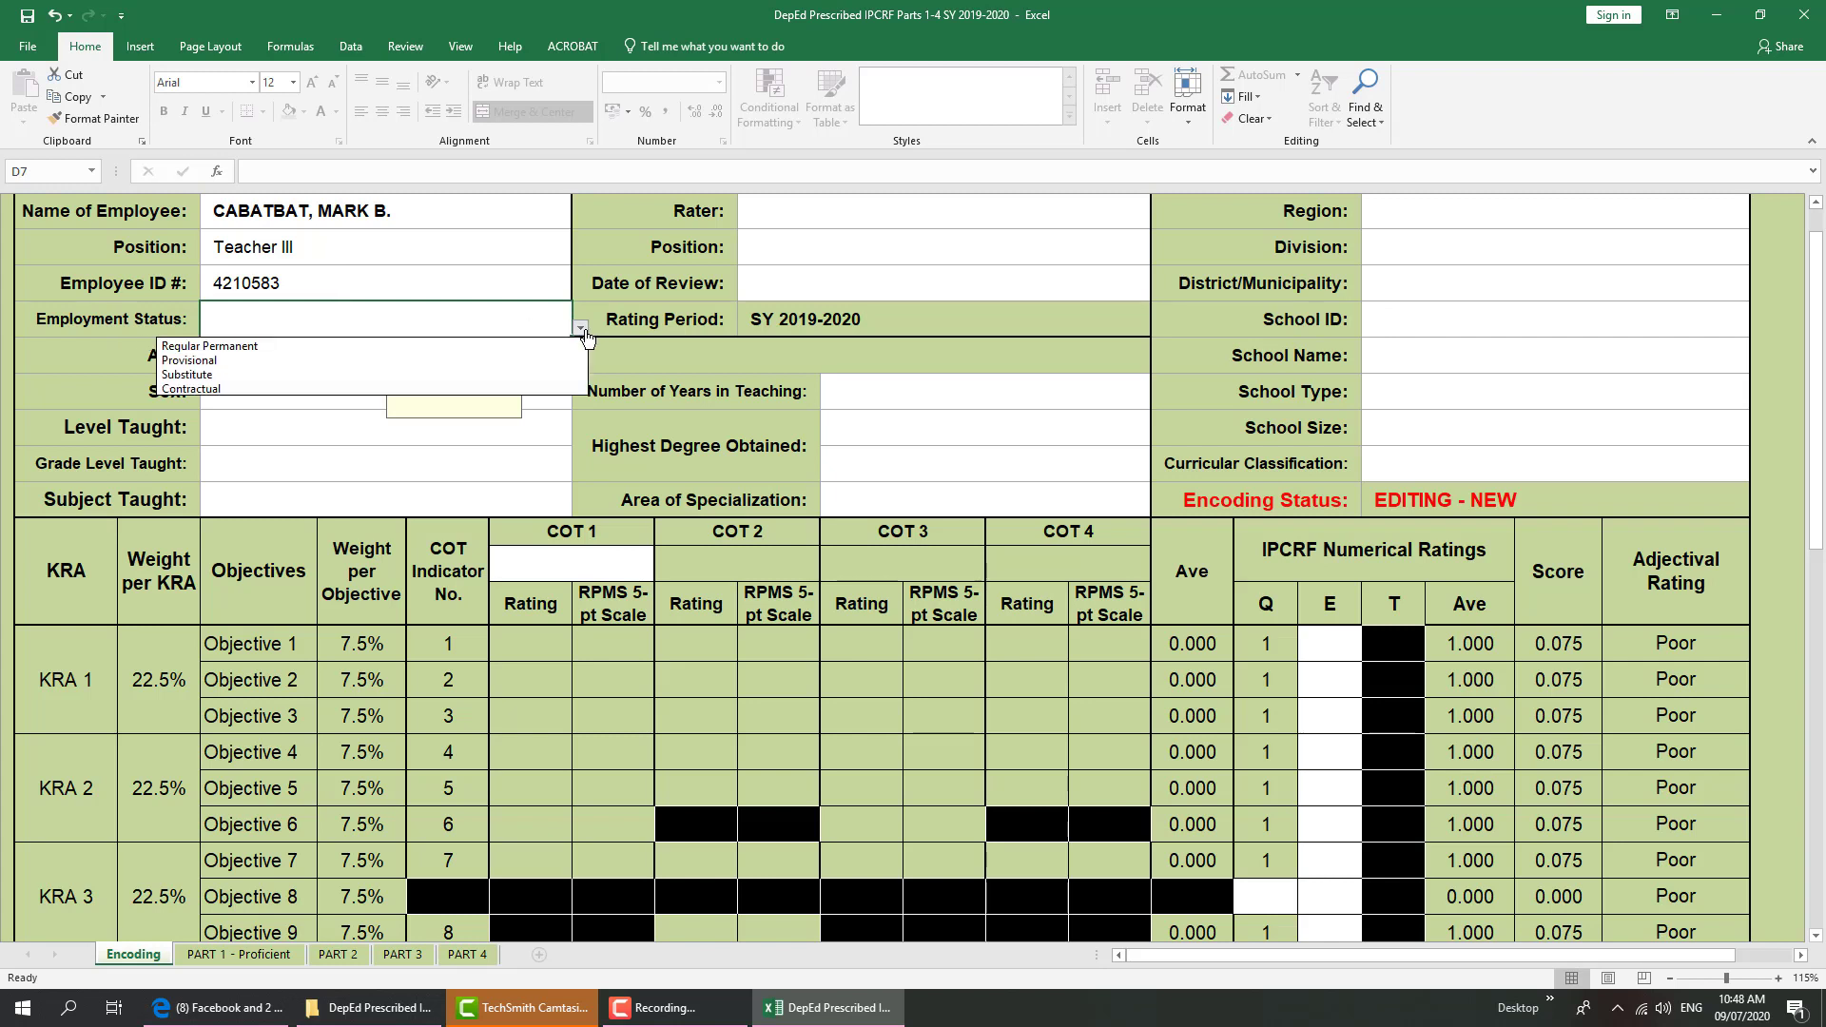
left_click(228, 346)
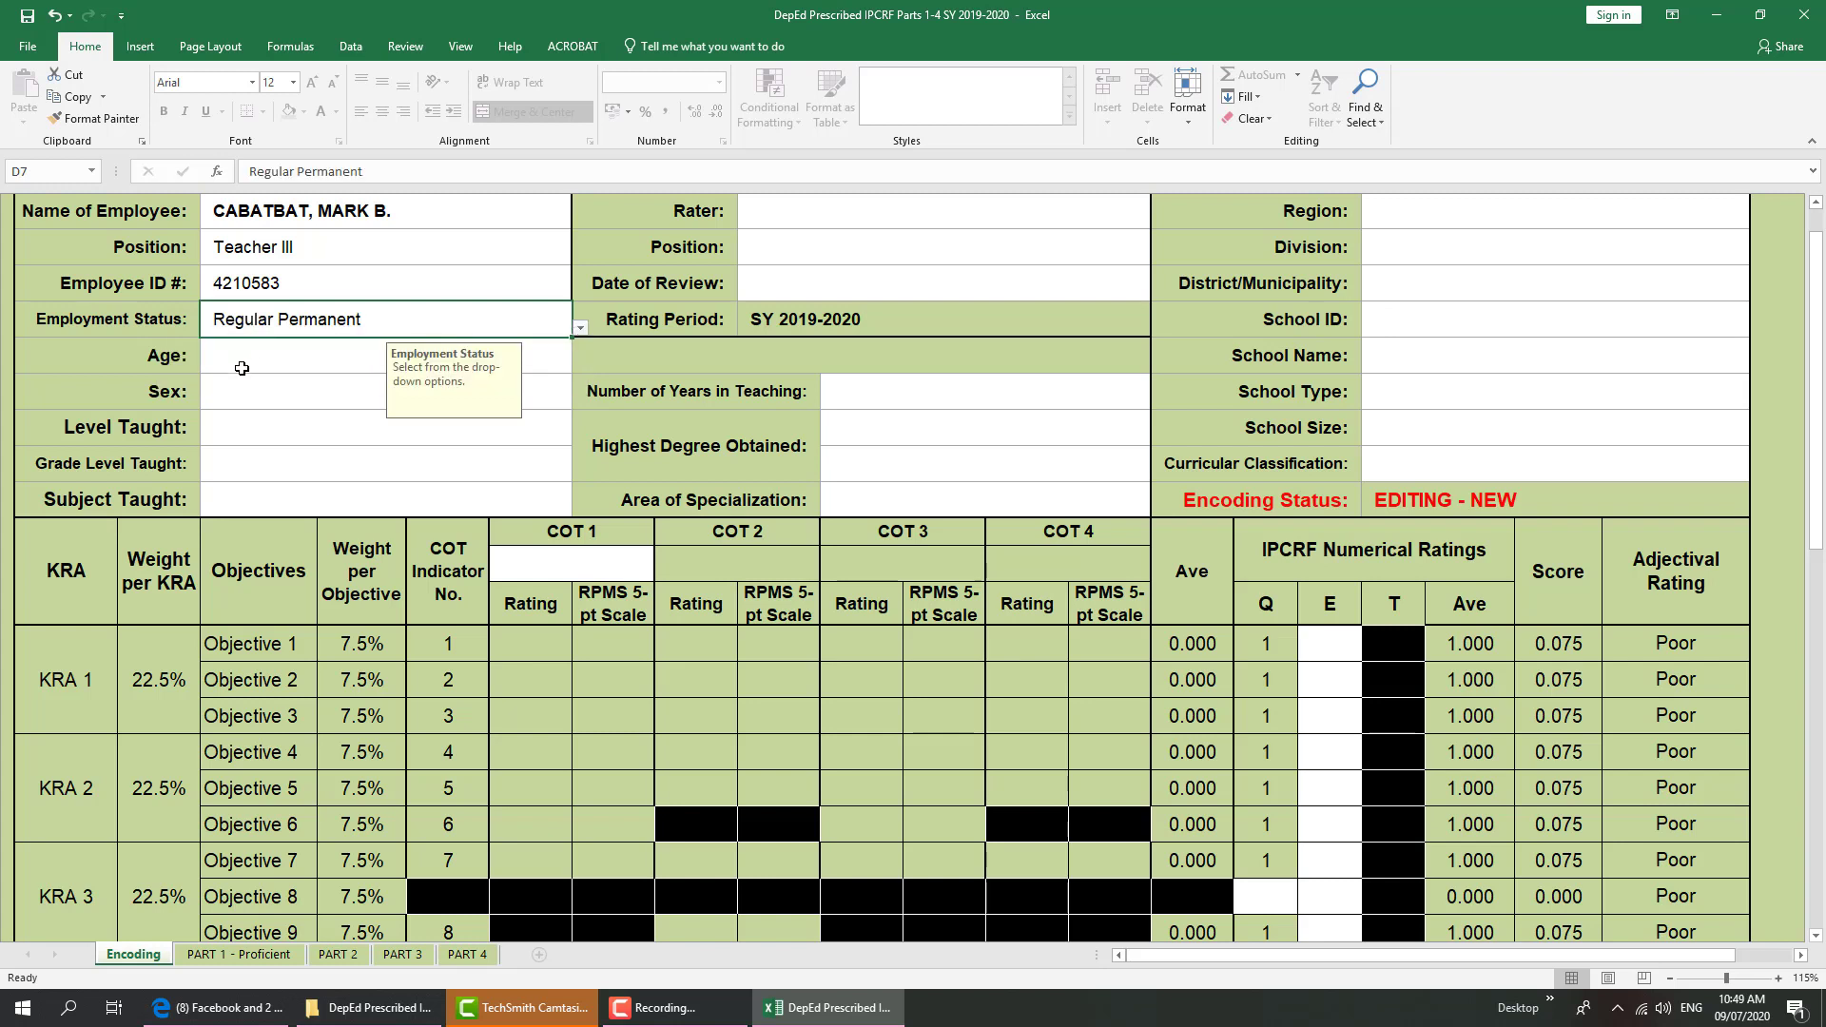
left_click(245, 359)
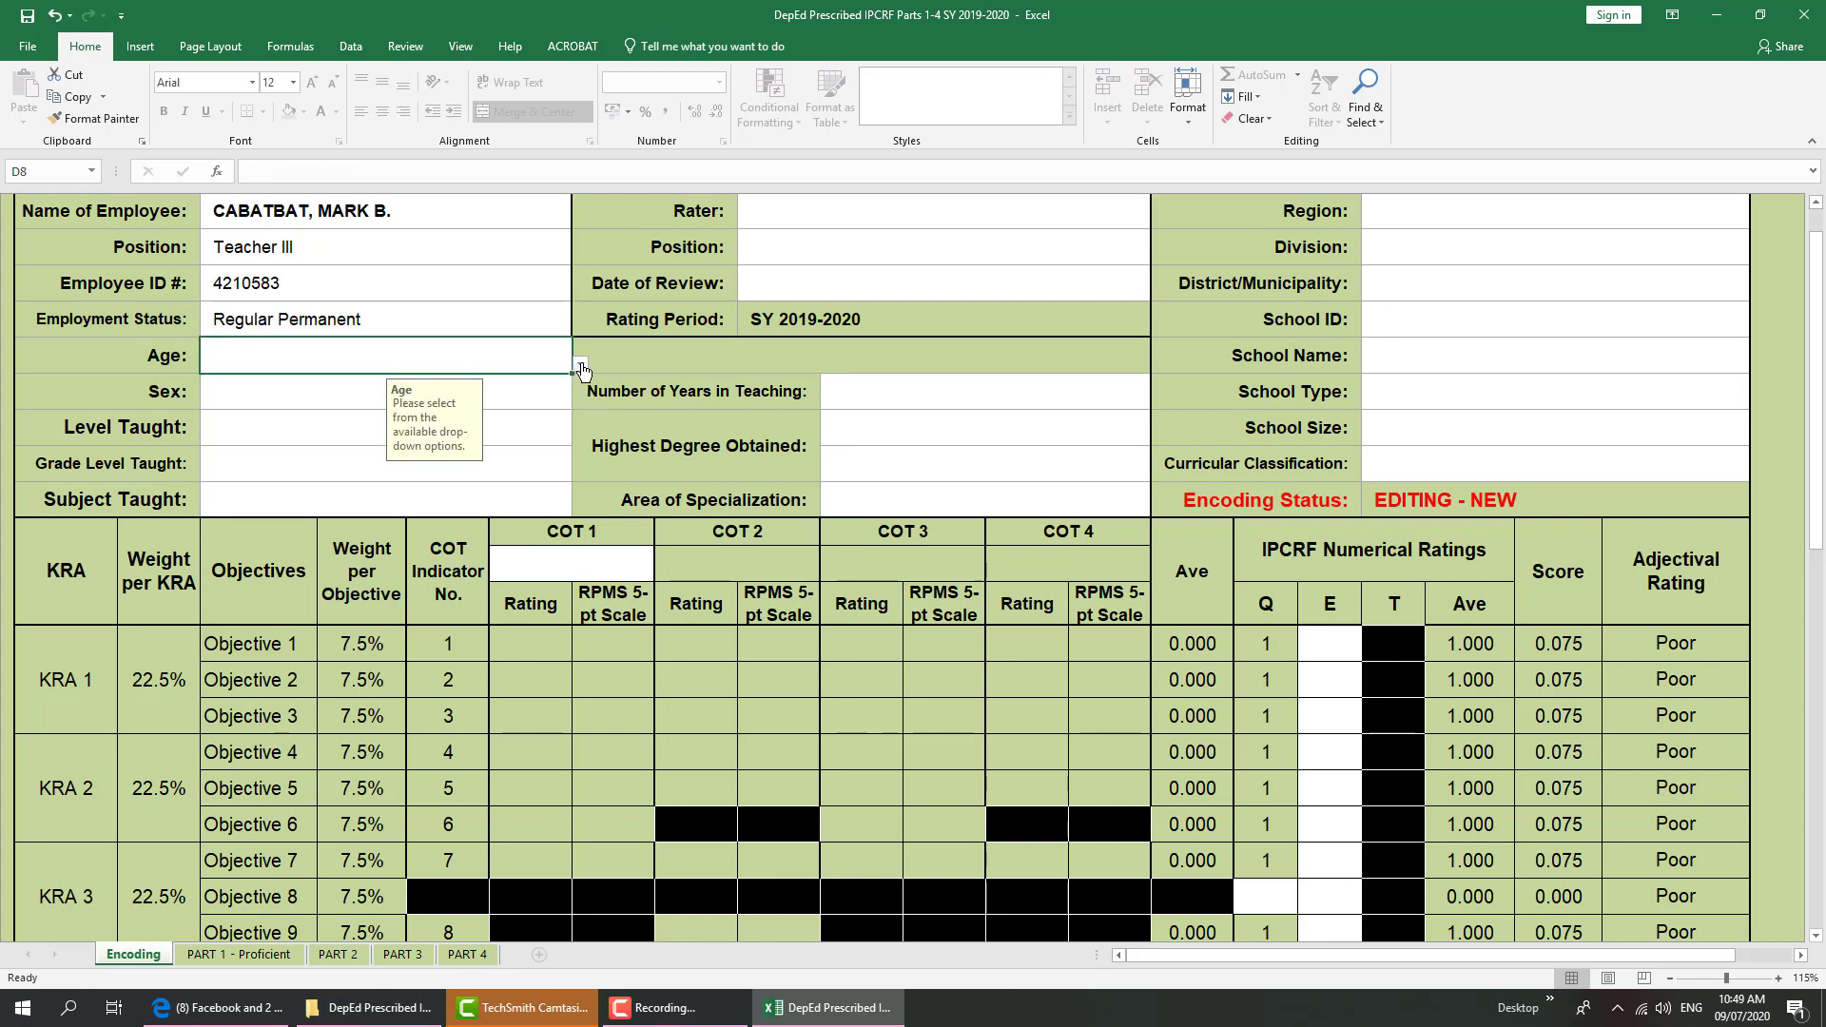
Set Age to 31-35 and Sex to Male
left_click(581, 365)
left_click(409, 424)
left_click(581, 365)
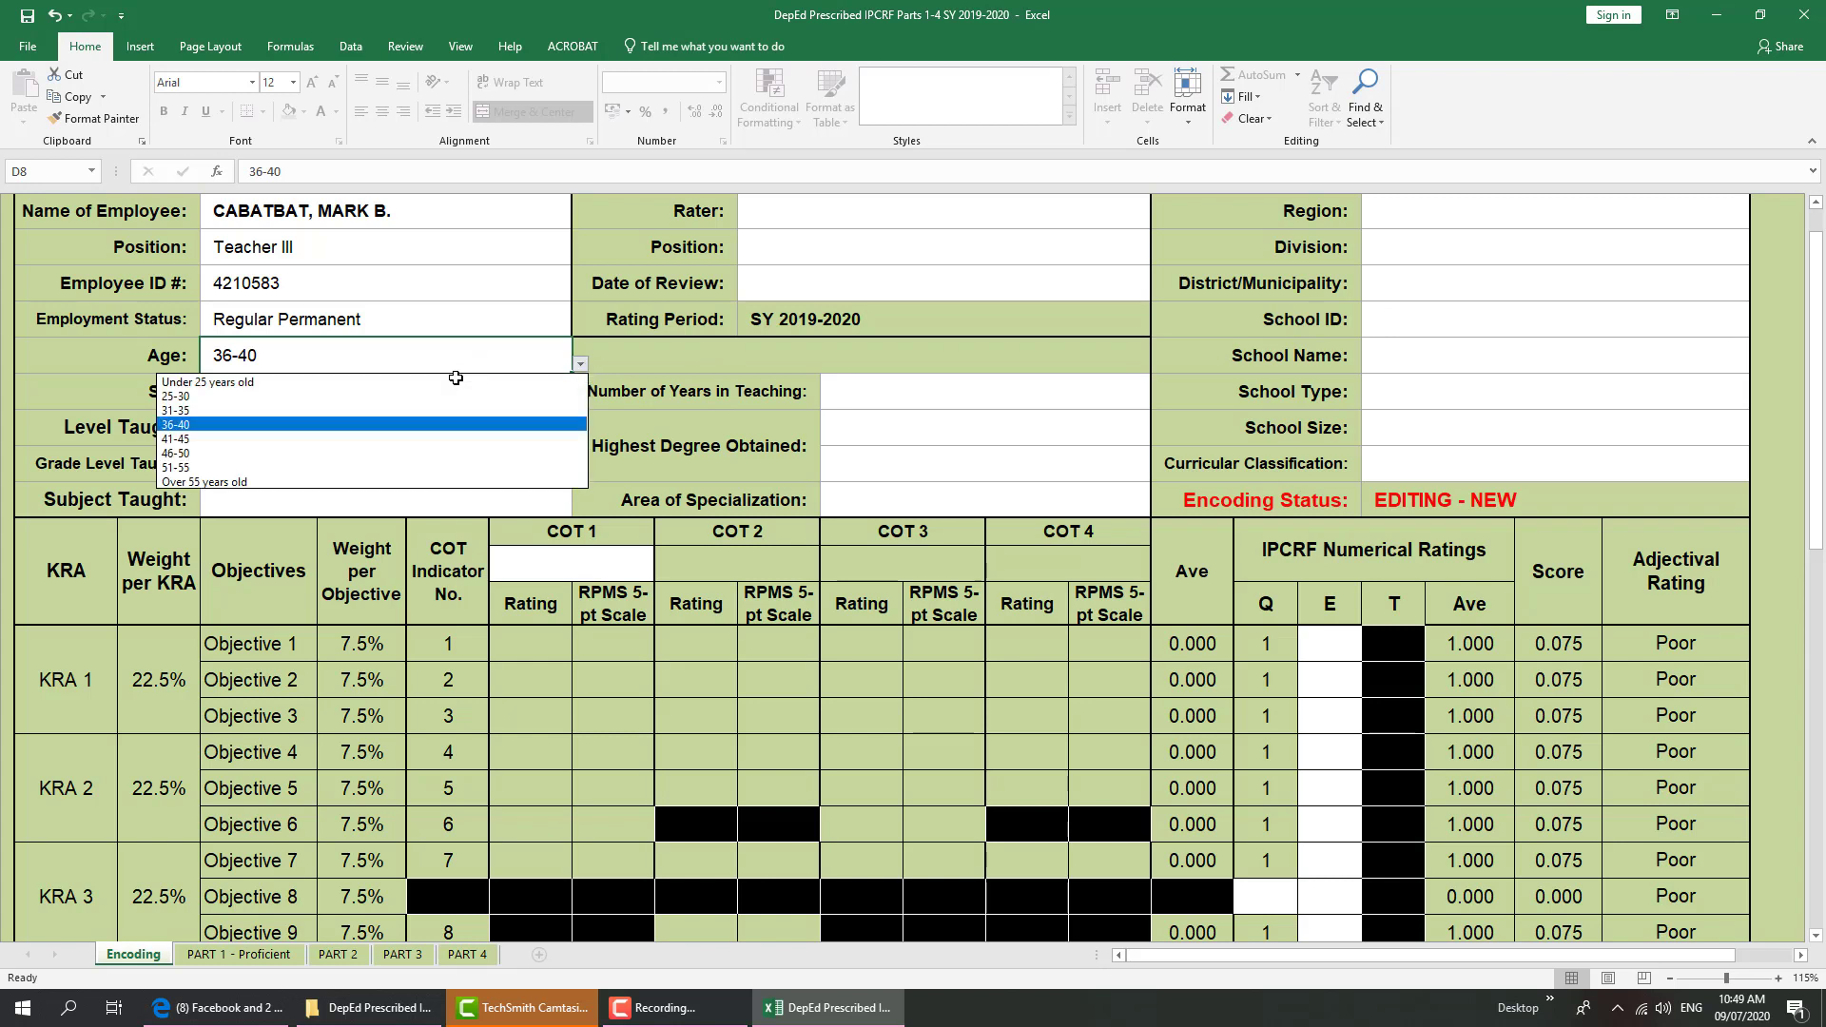
left_click(317, 409)
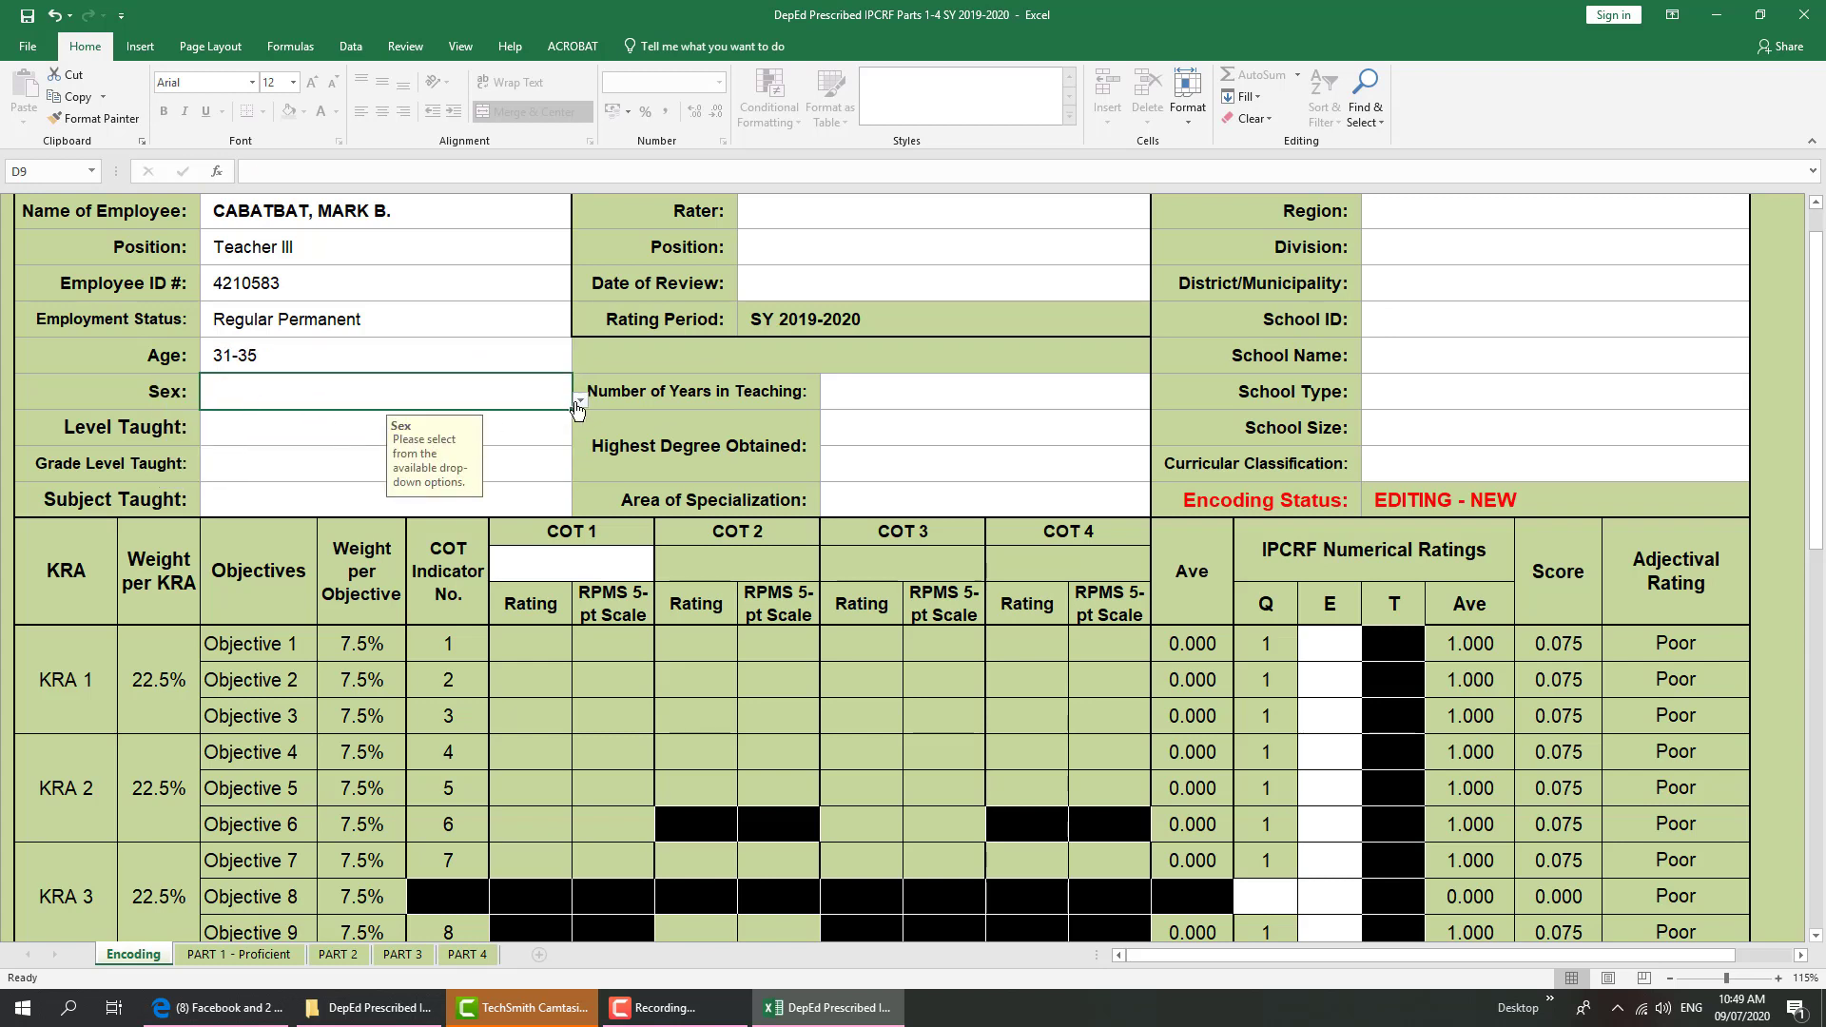
left_click(579, 400)
left_click(419, 420)
left_click(292, 437)
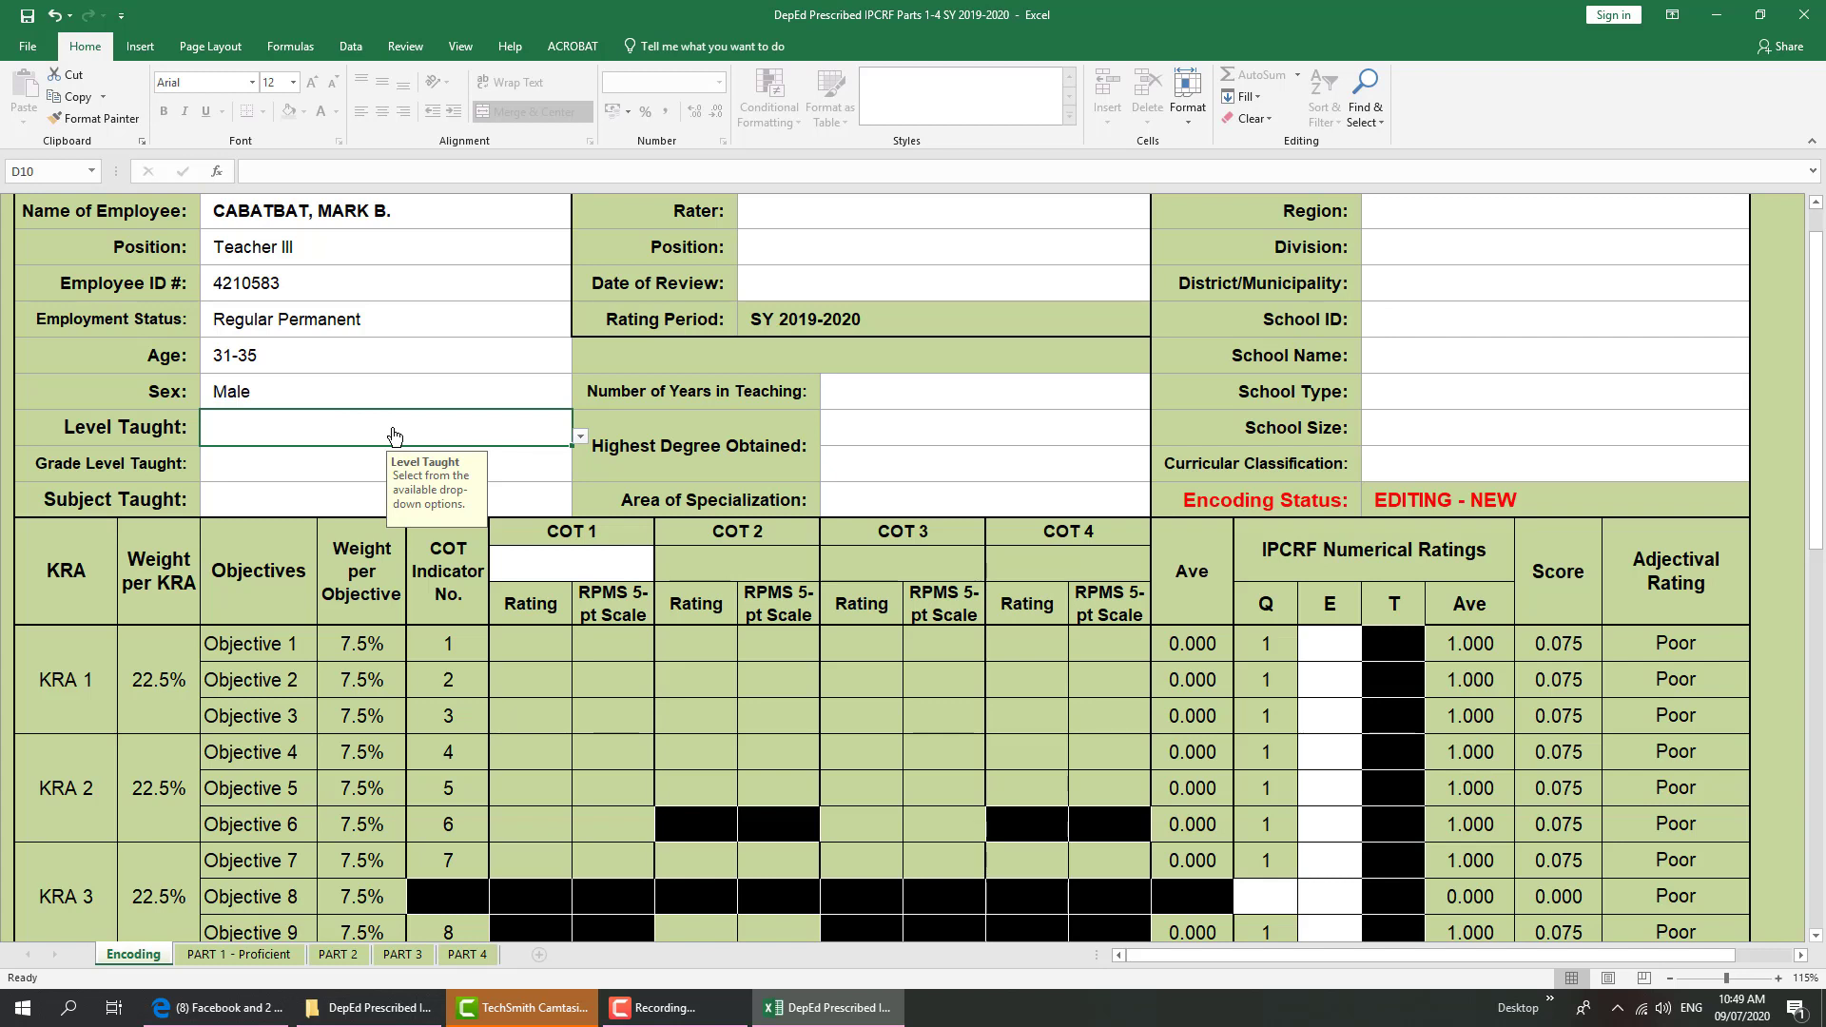
Enter Senior High School as the Level Taught
type("eLE")
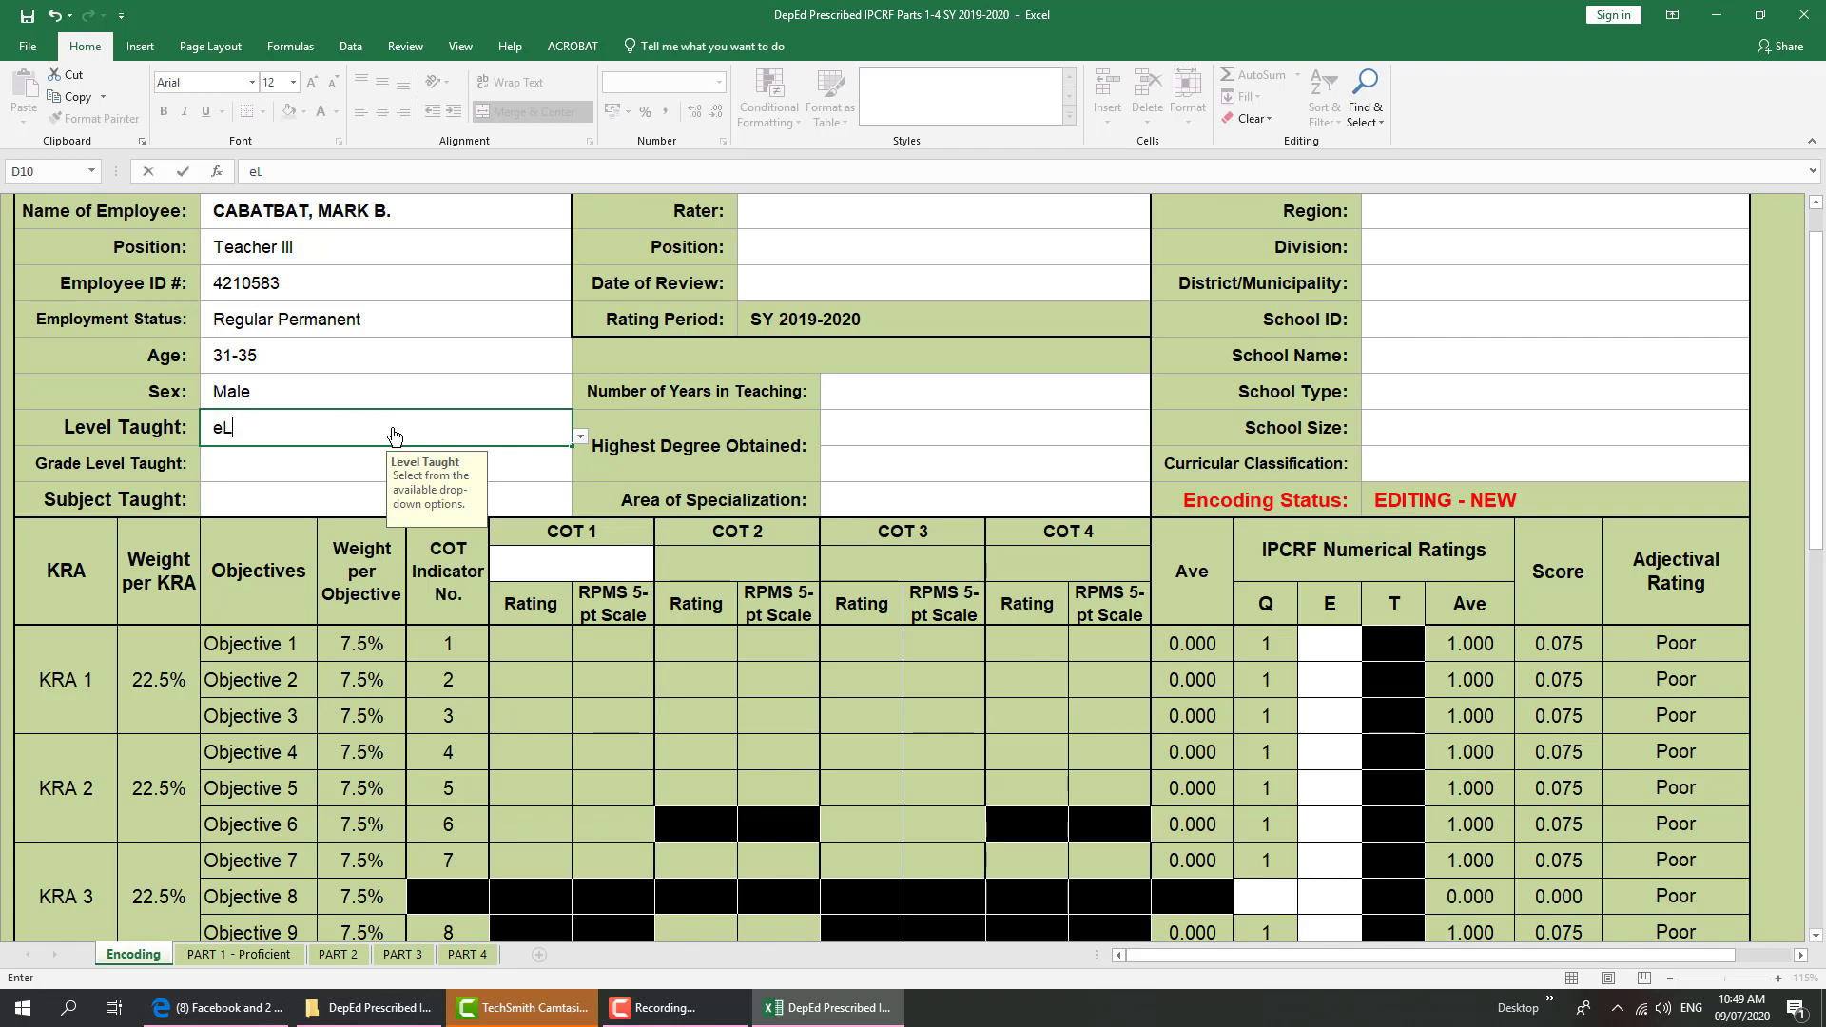
key("BackSpace")
key("BackSpace")
type("Elementary")
key("Return")
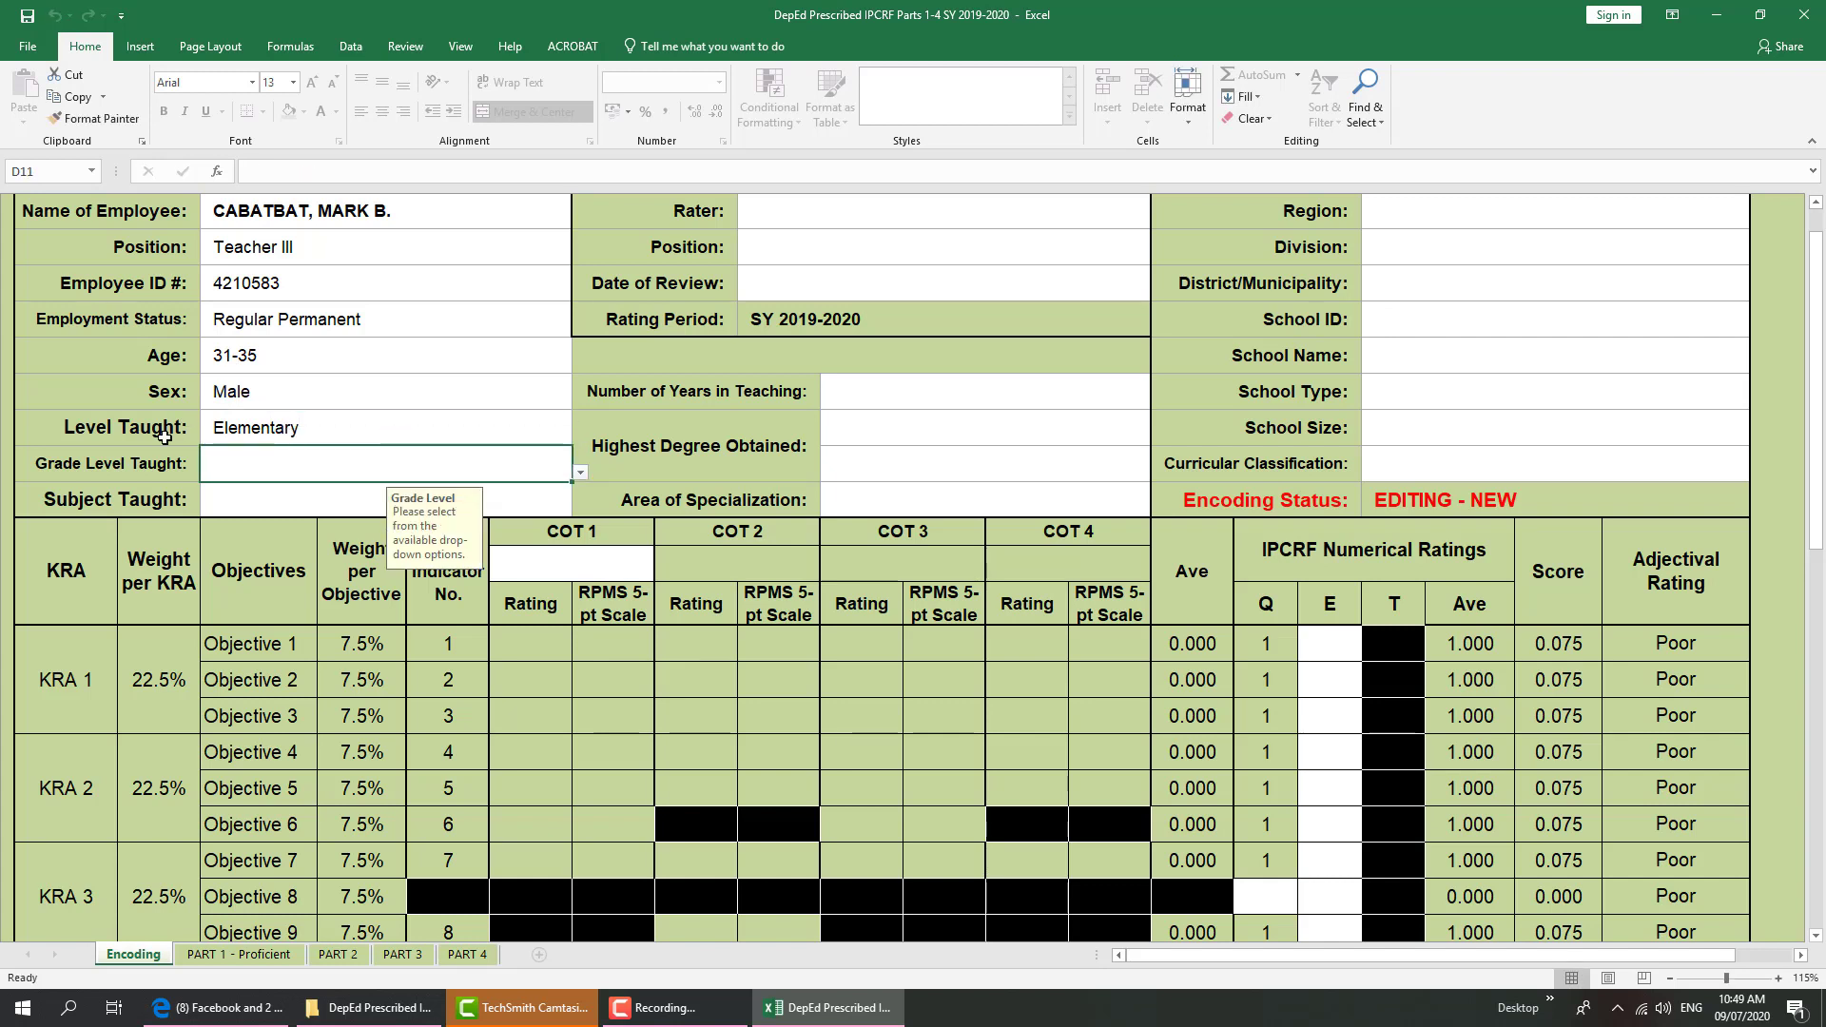
left_click(580, 473)
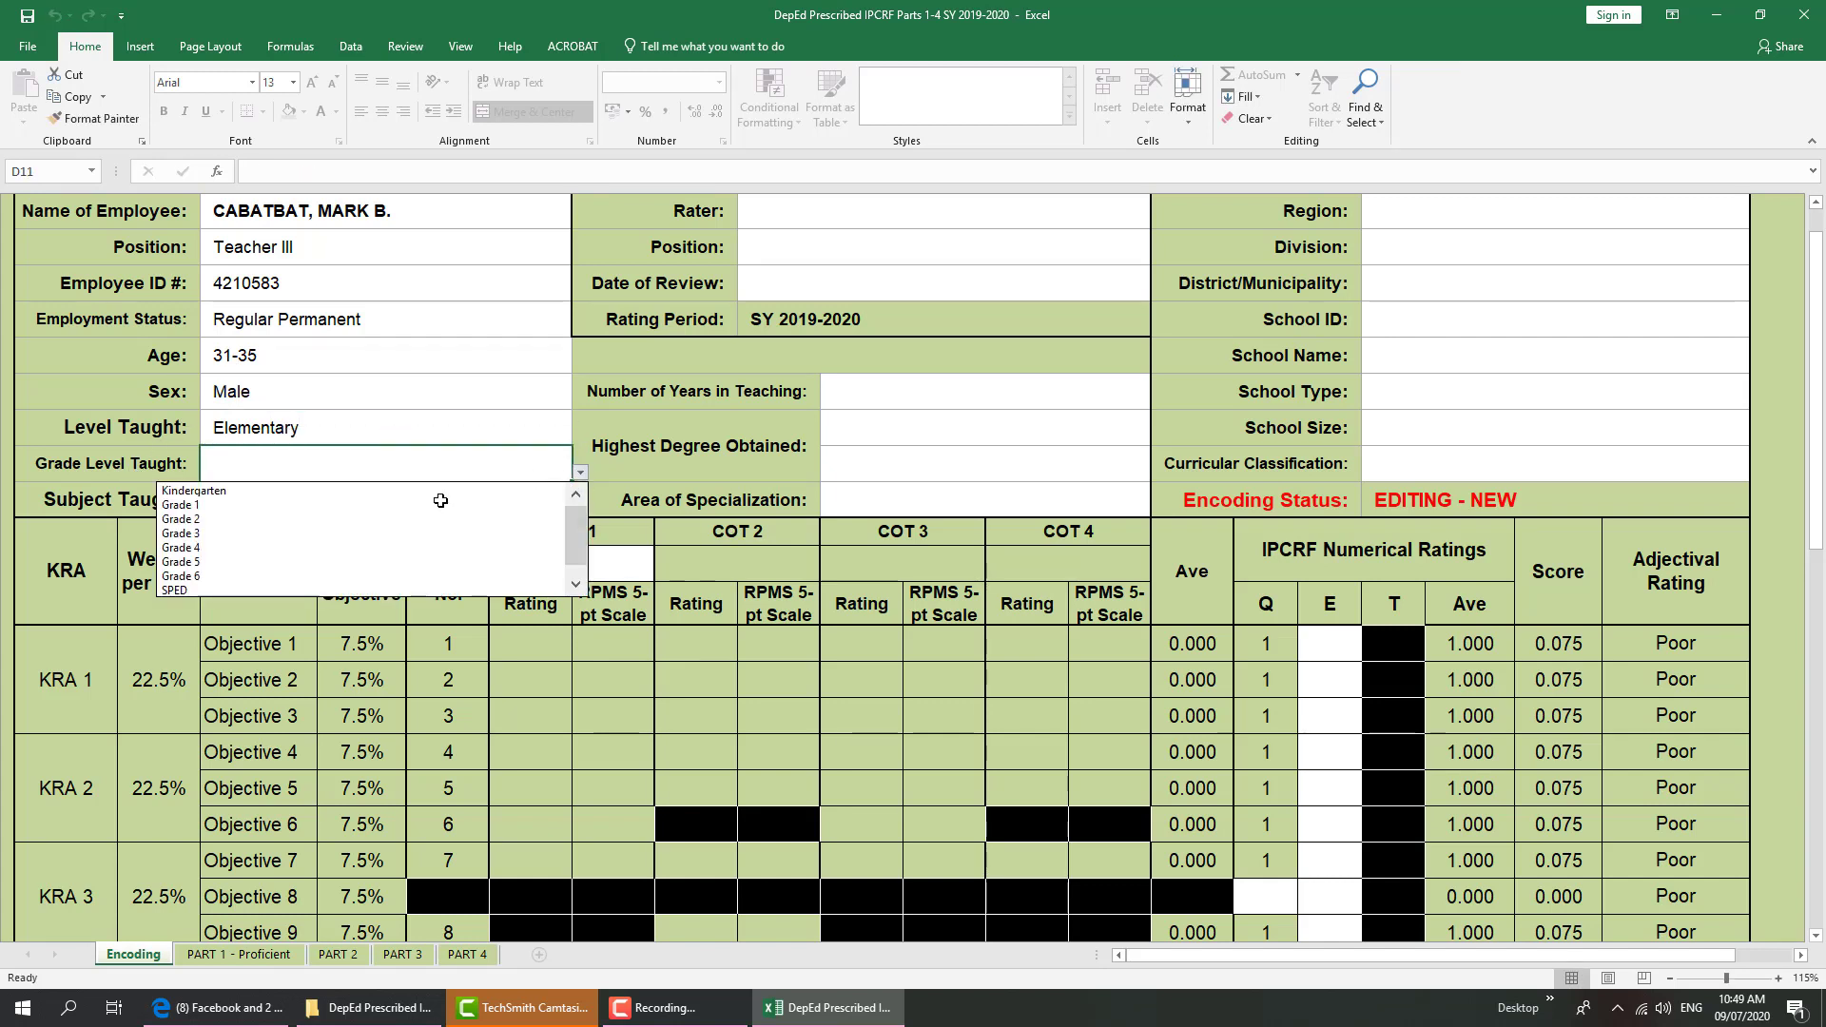
left_click(305, 474)
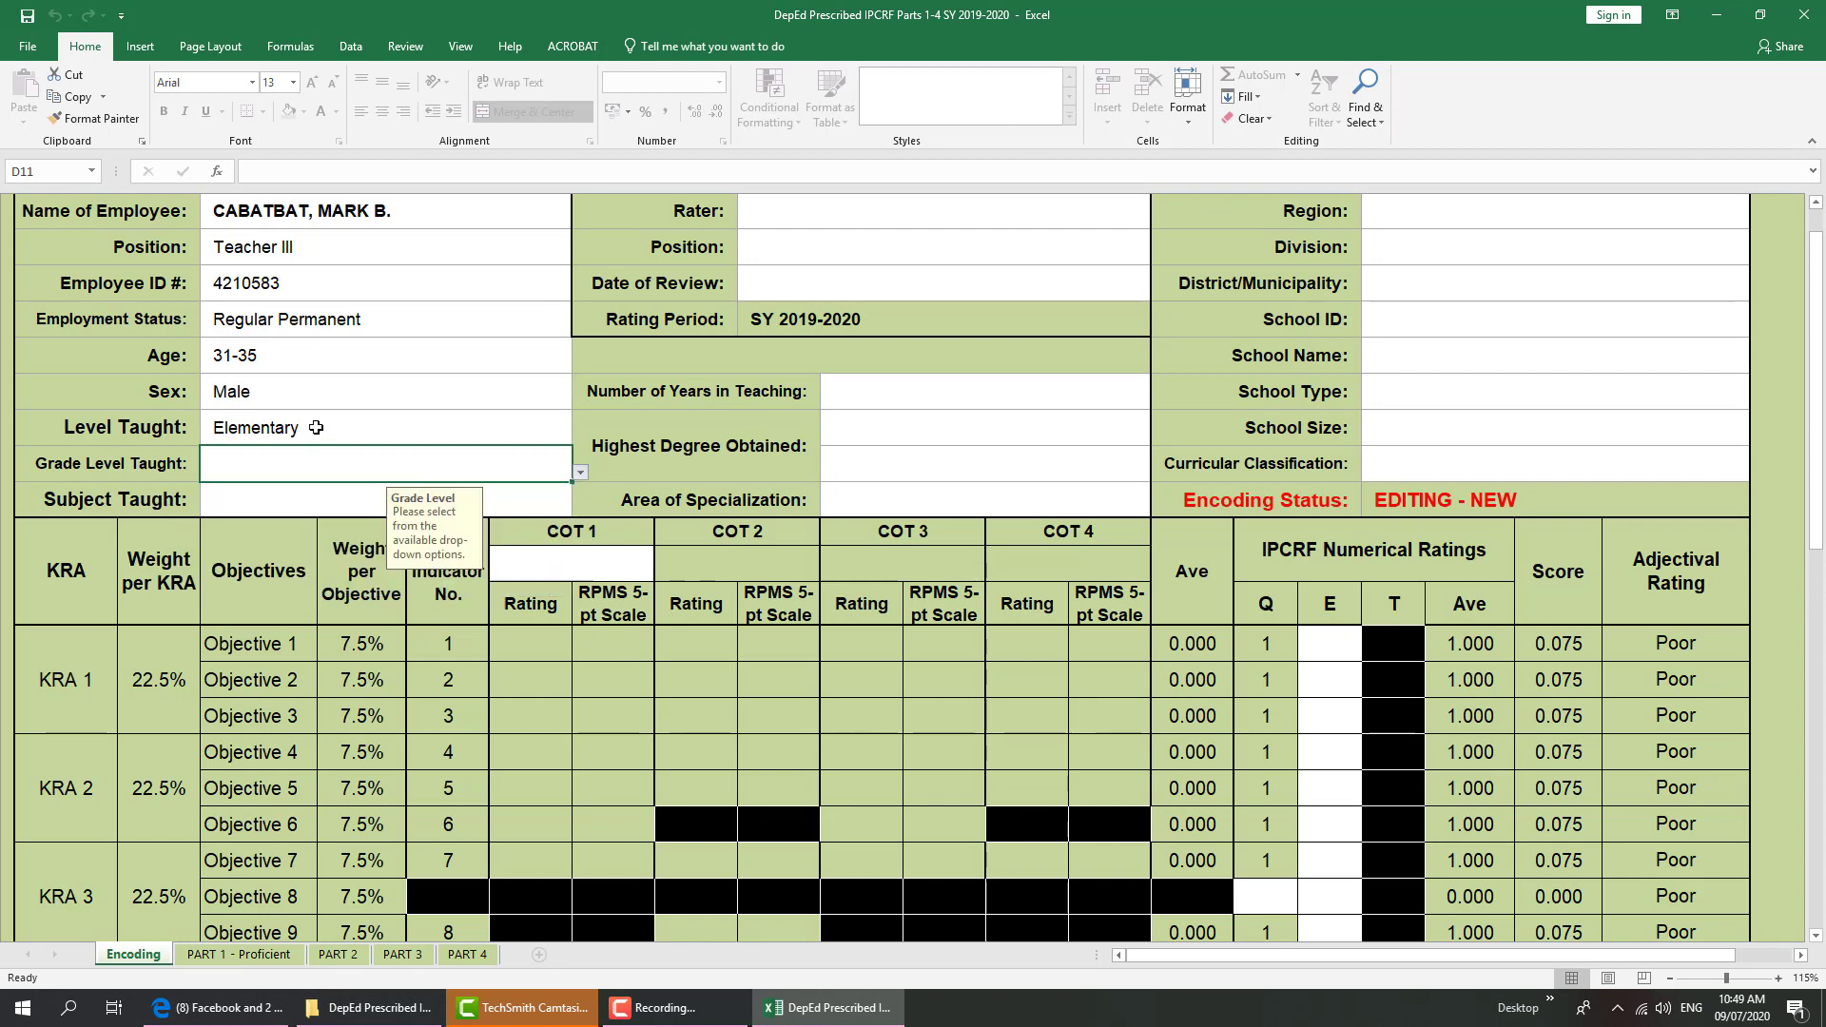
left_click(276, 433)
type("Ju")
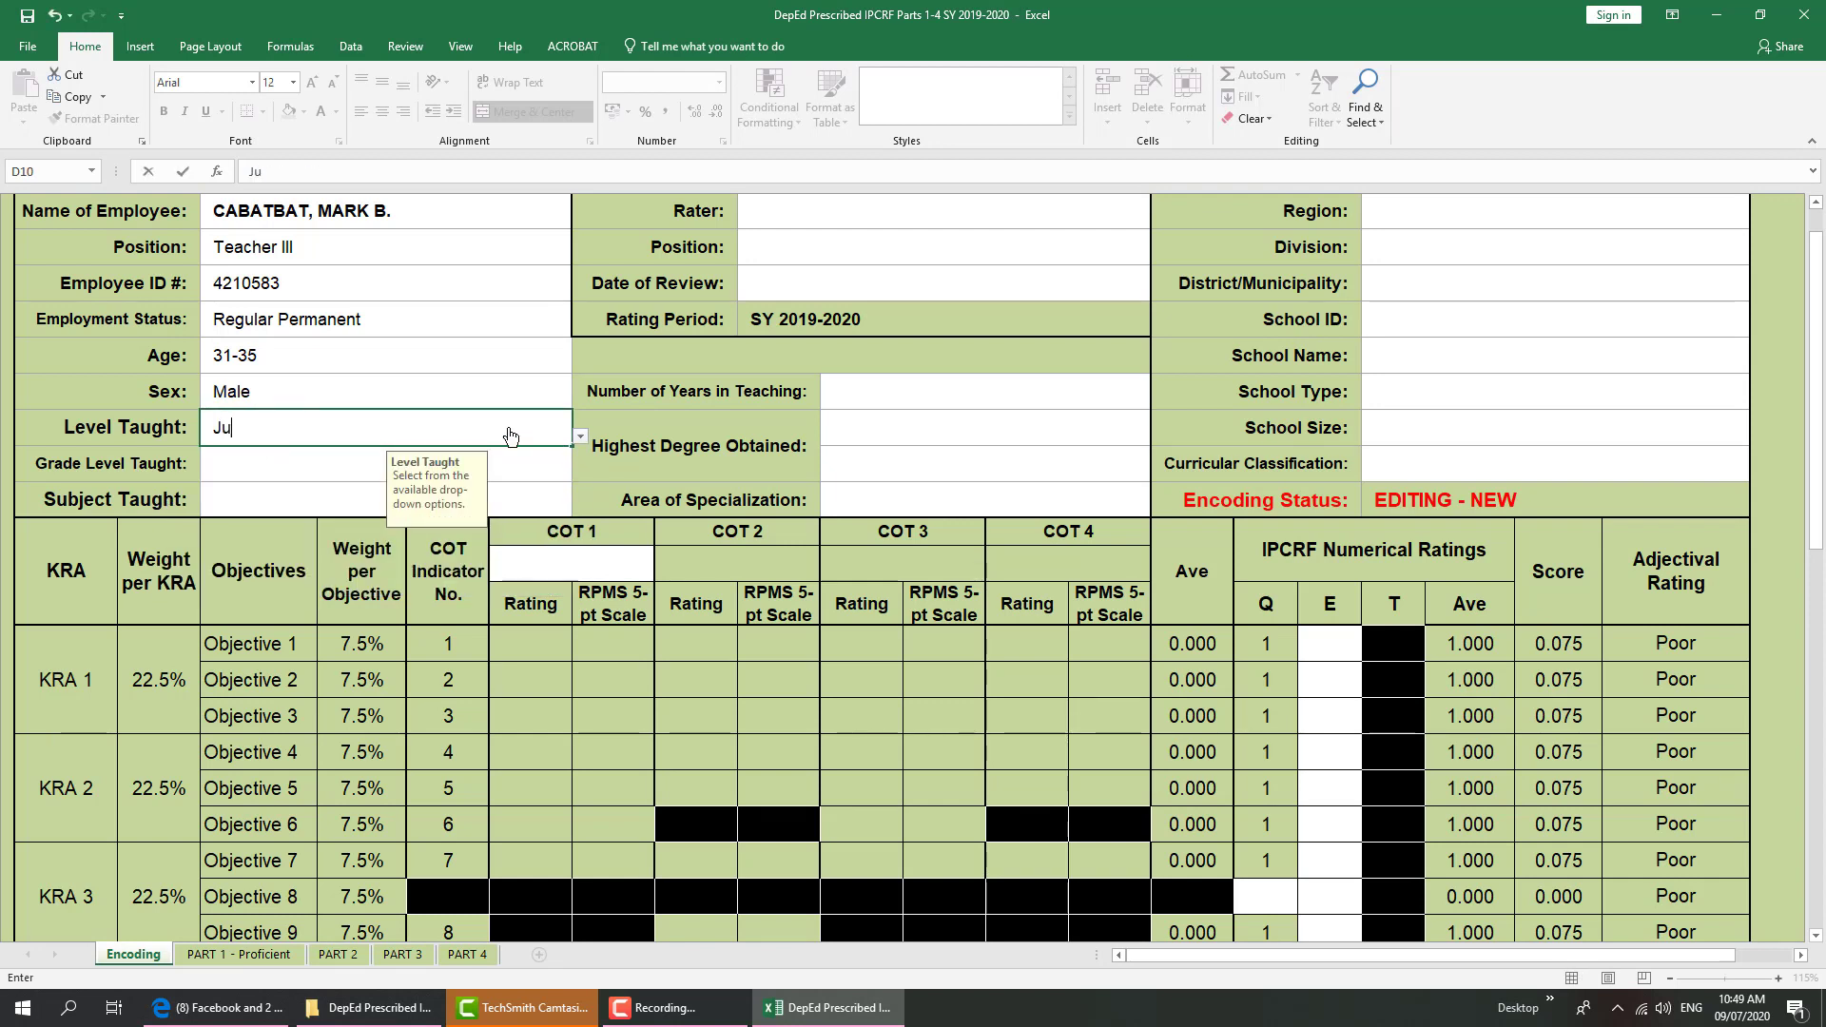
type("nior High School")
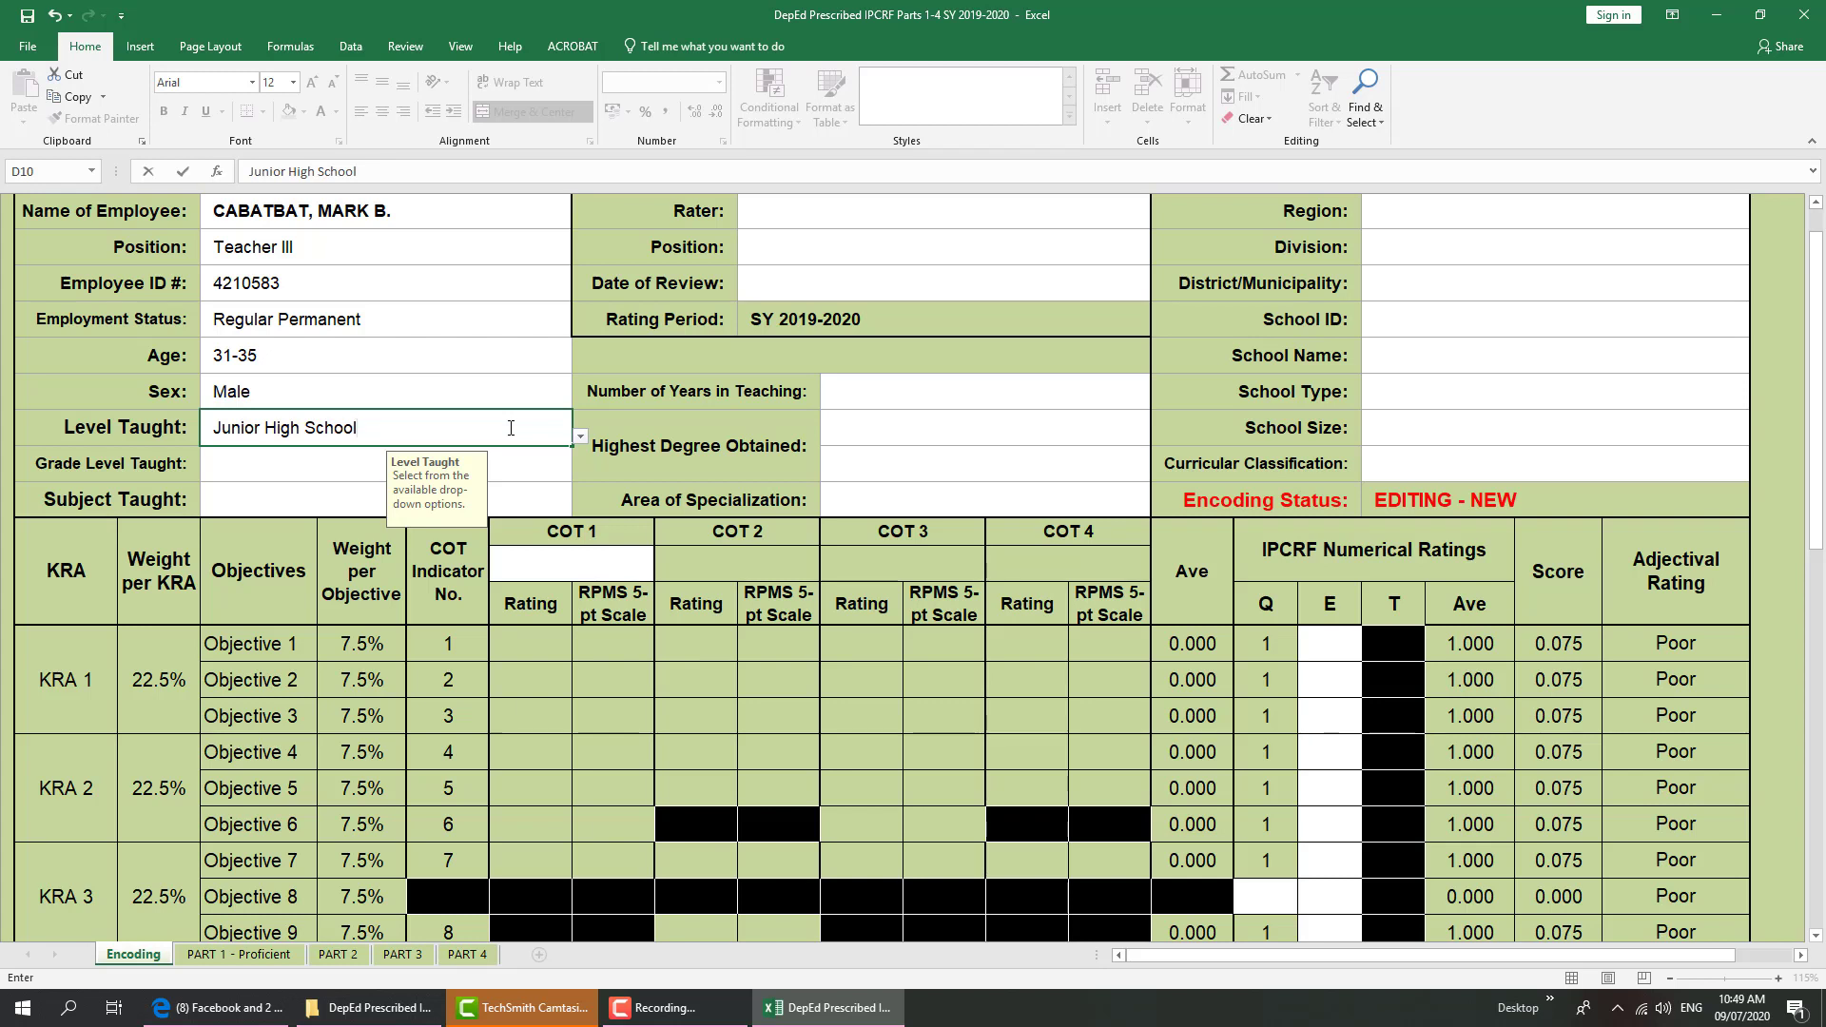
key("Return")
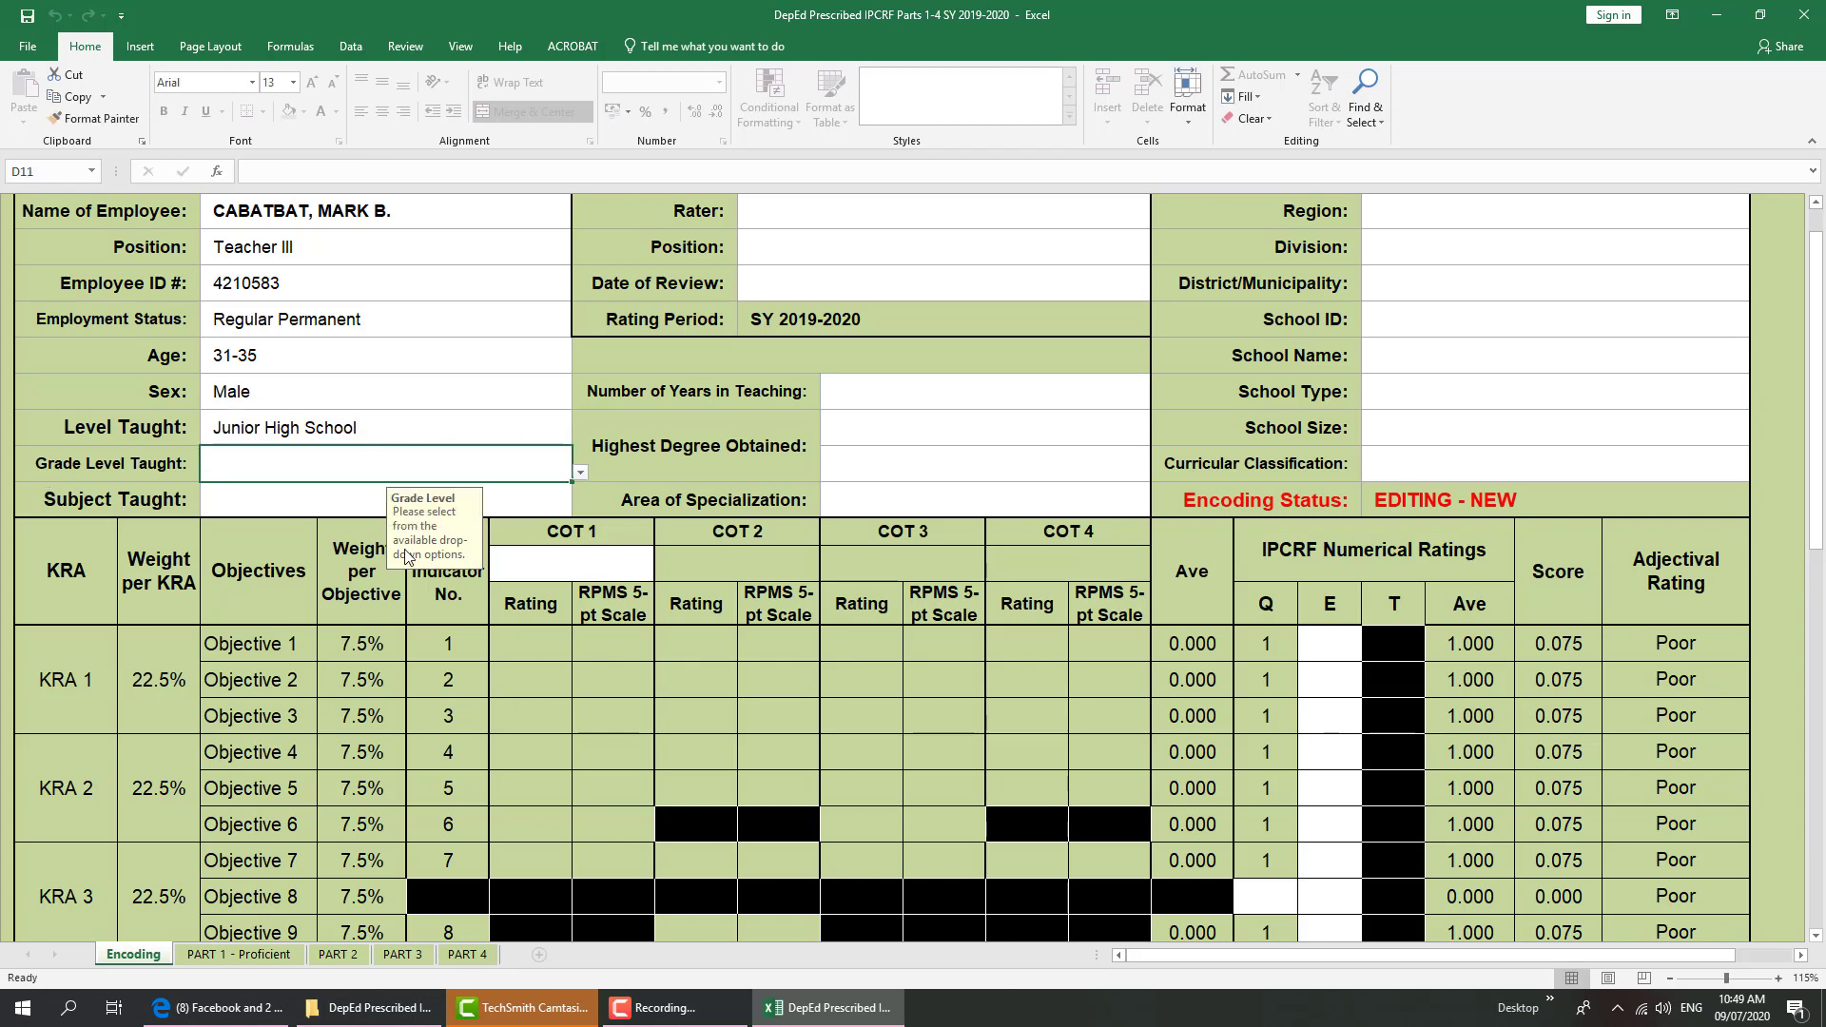
left_click(581, 474)
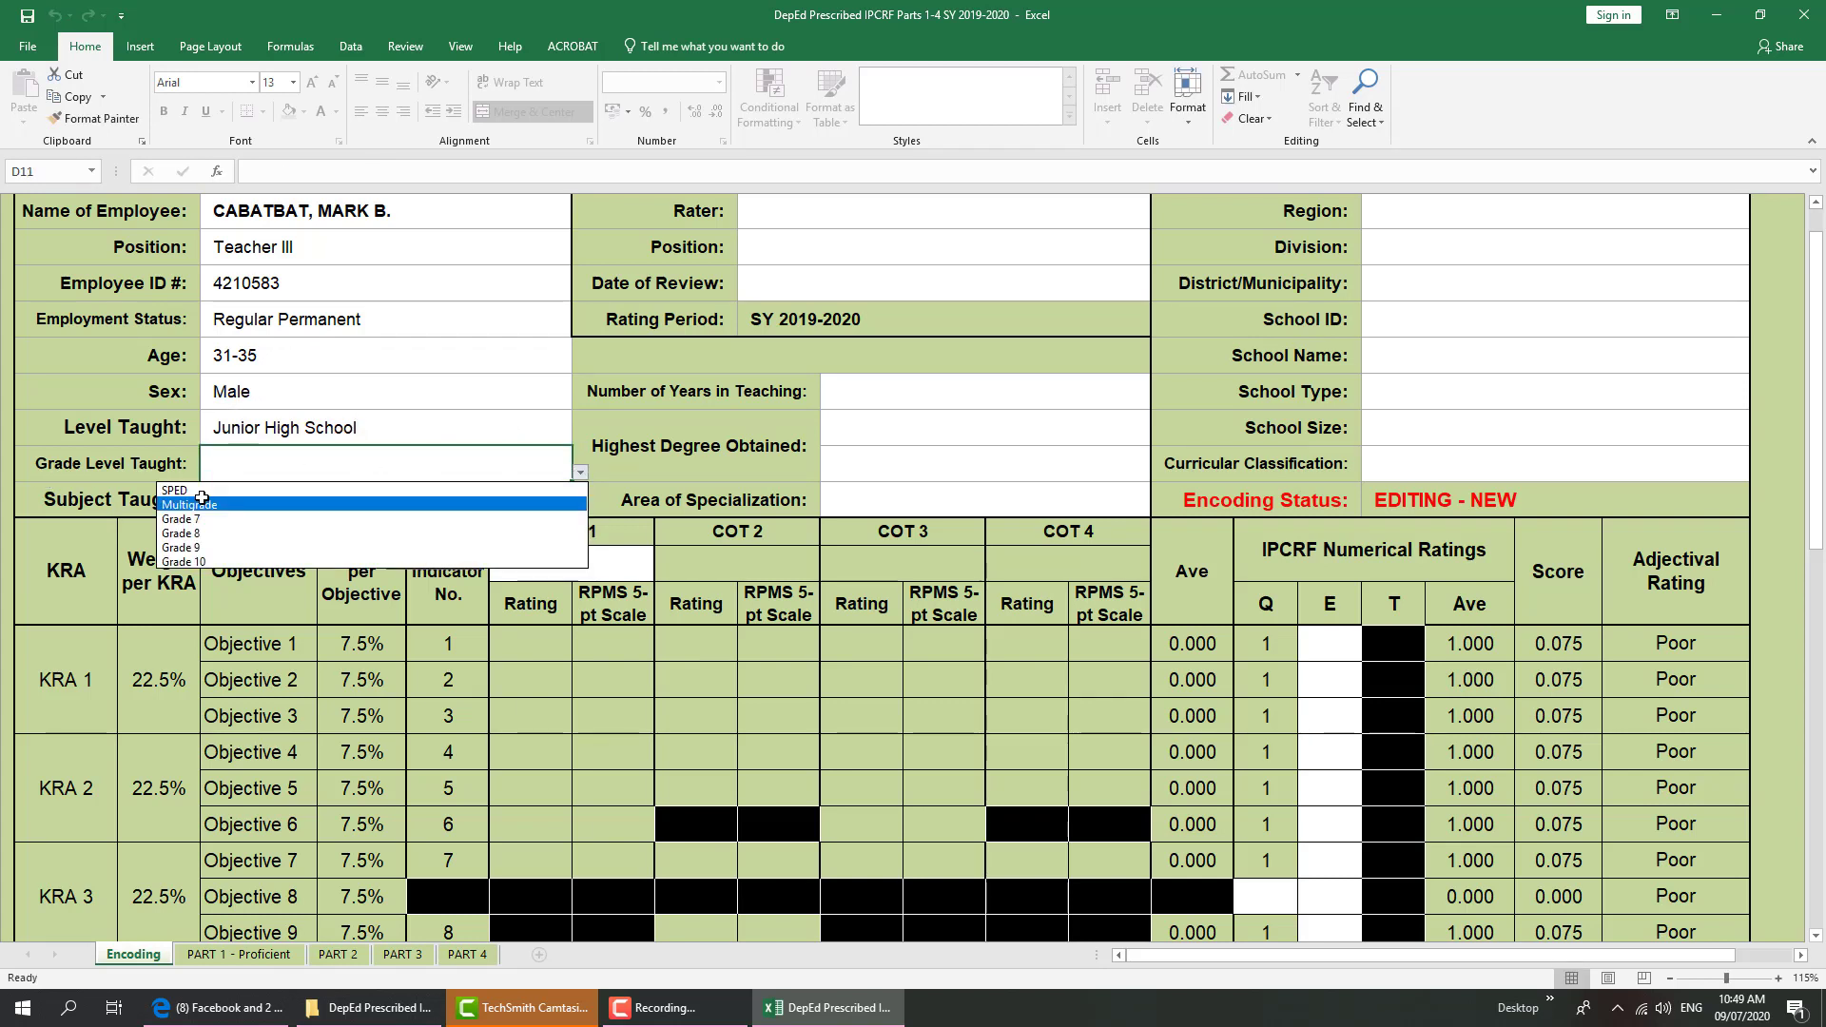
left_click(252, 449)
left_click(289, 426)
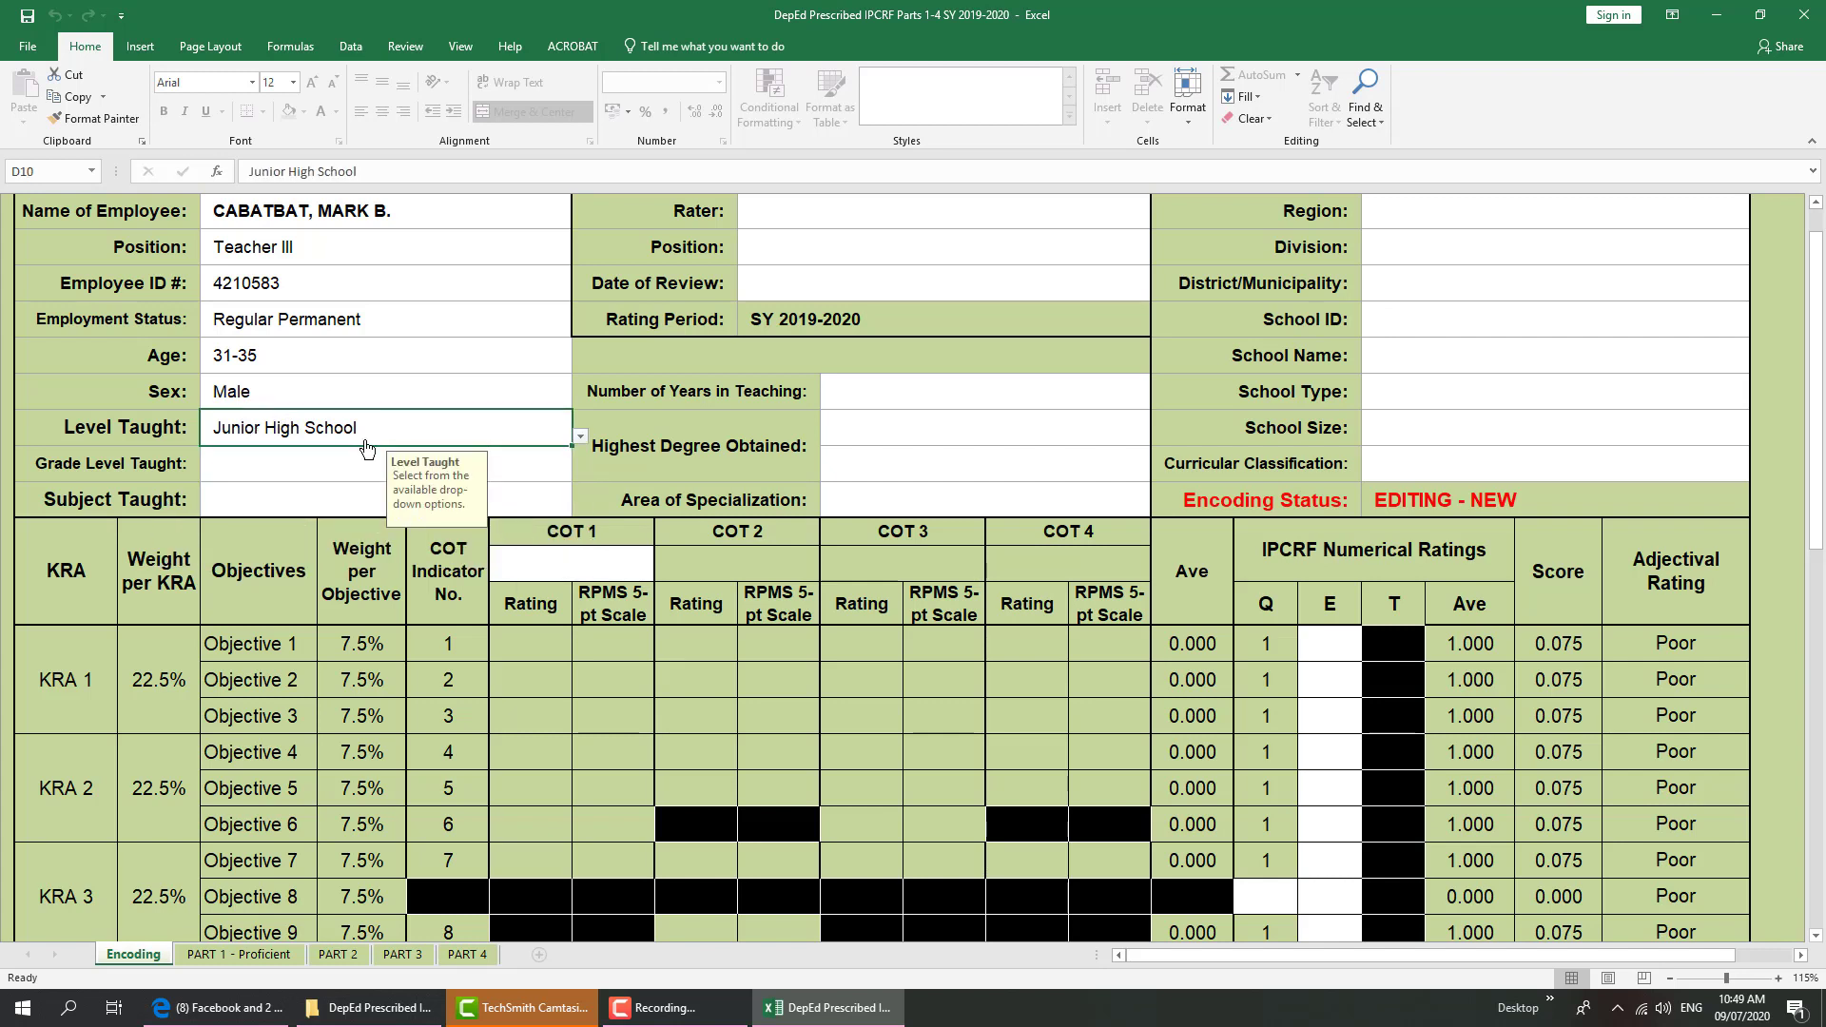
type("Seni")
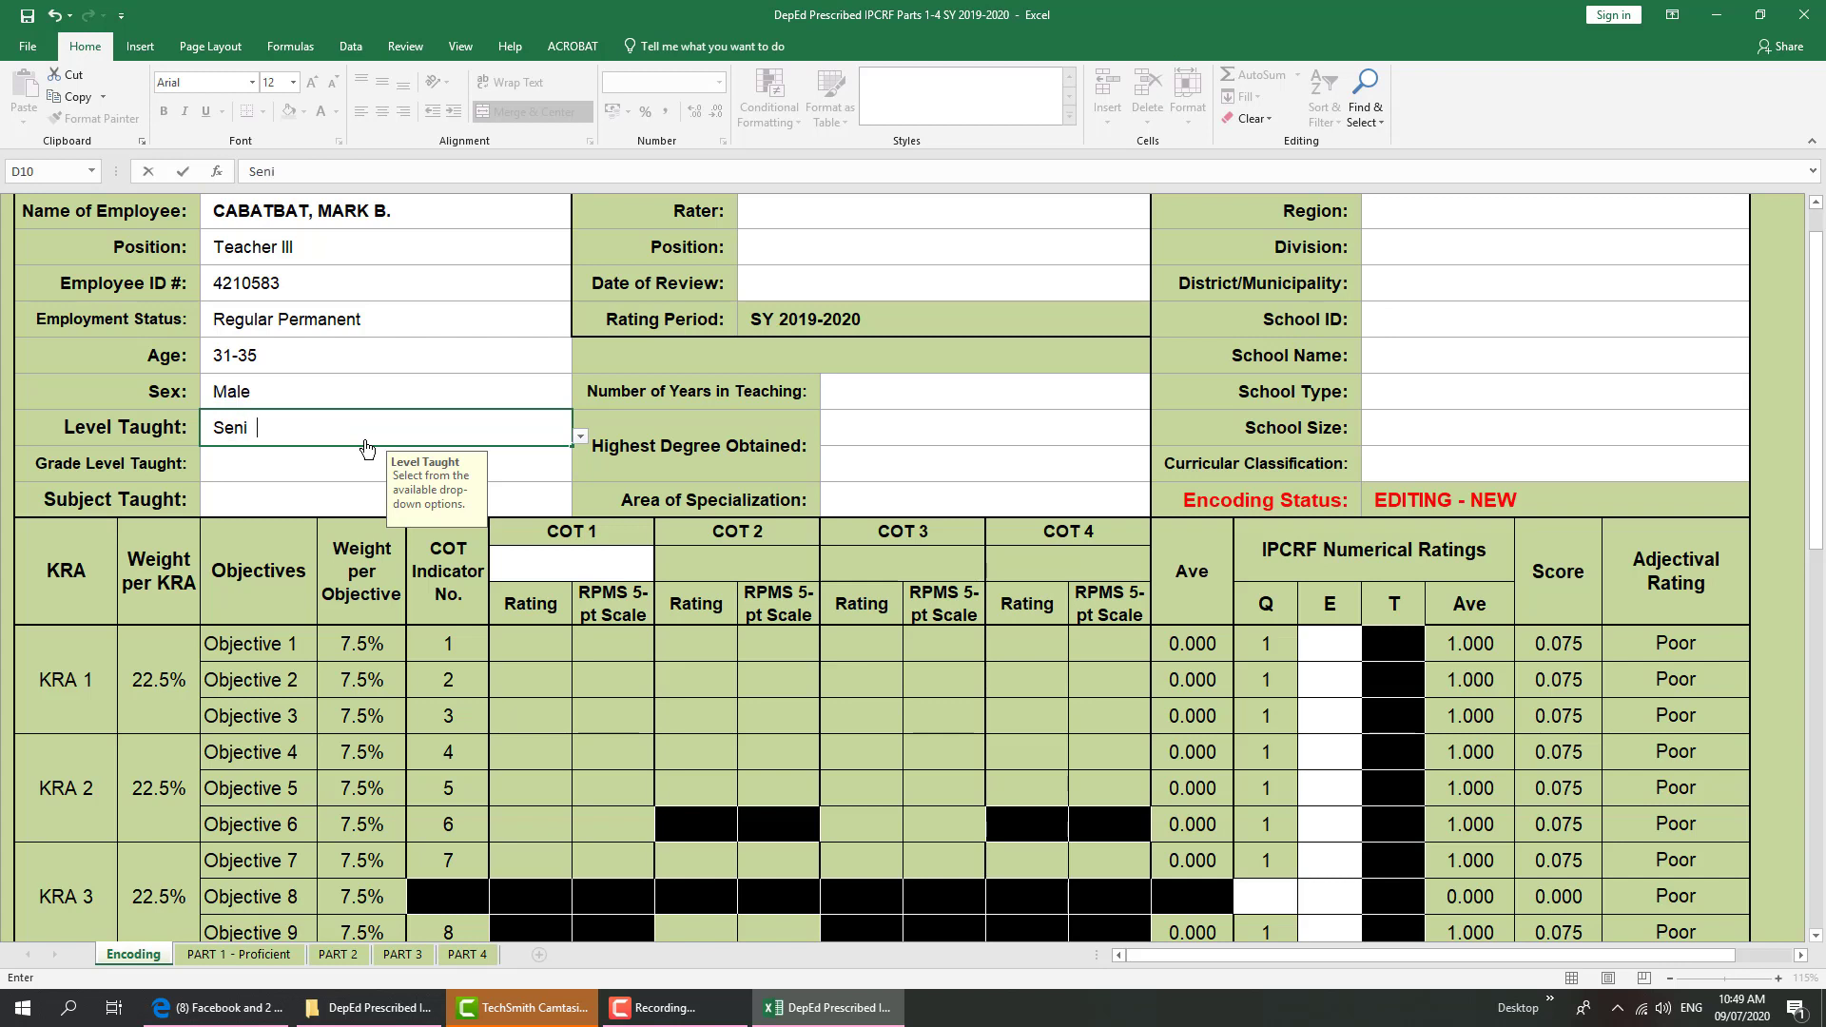
type("or High School")
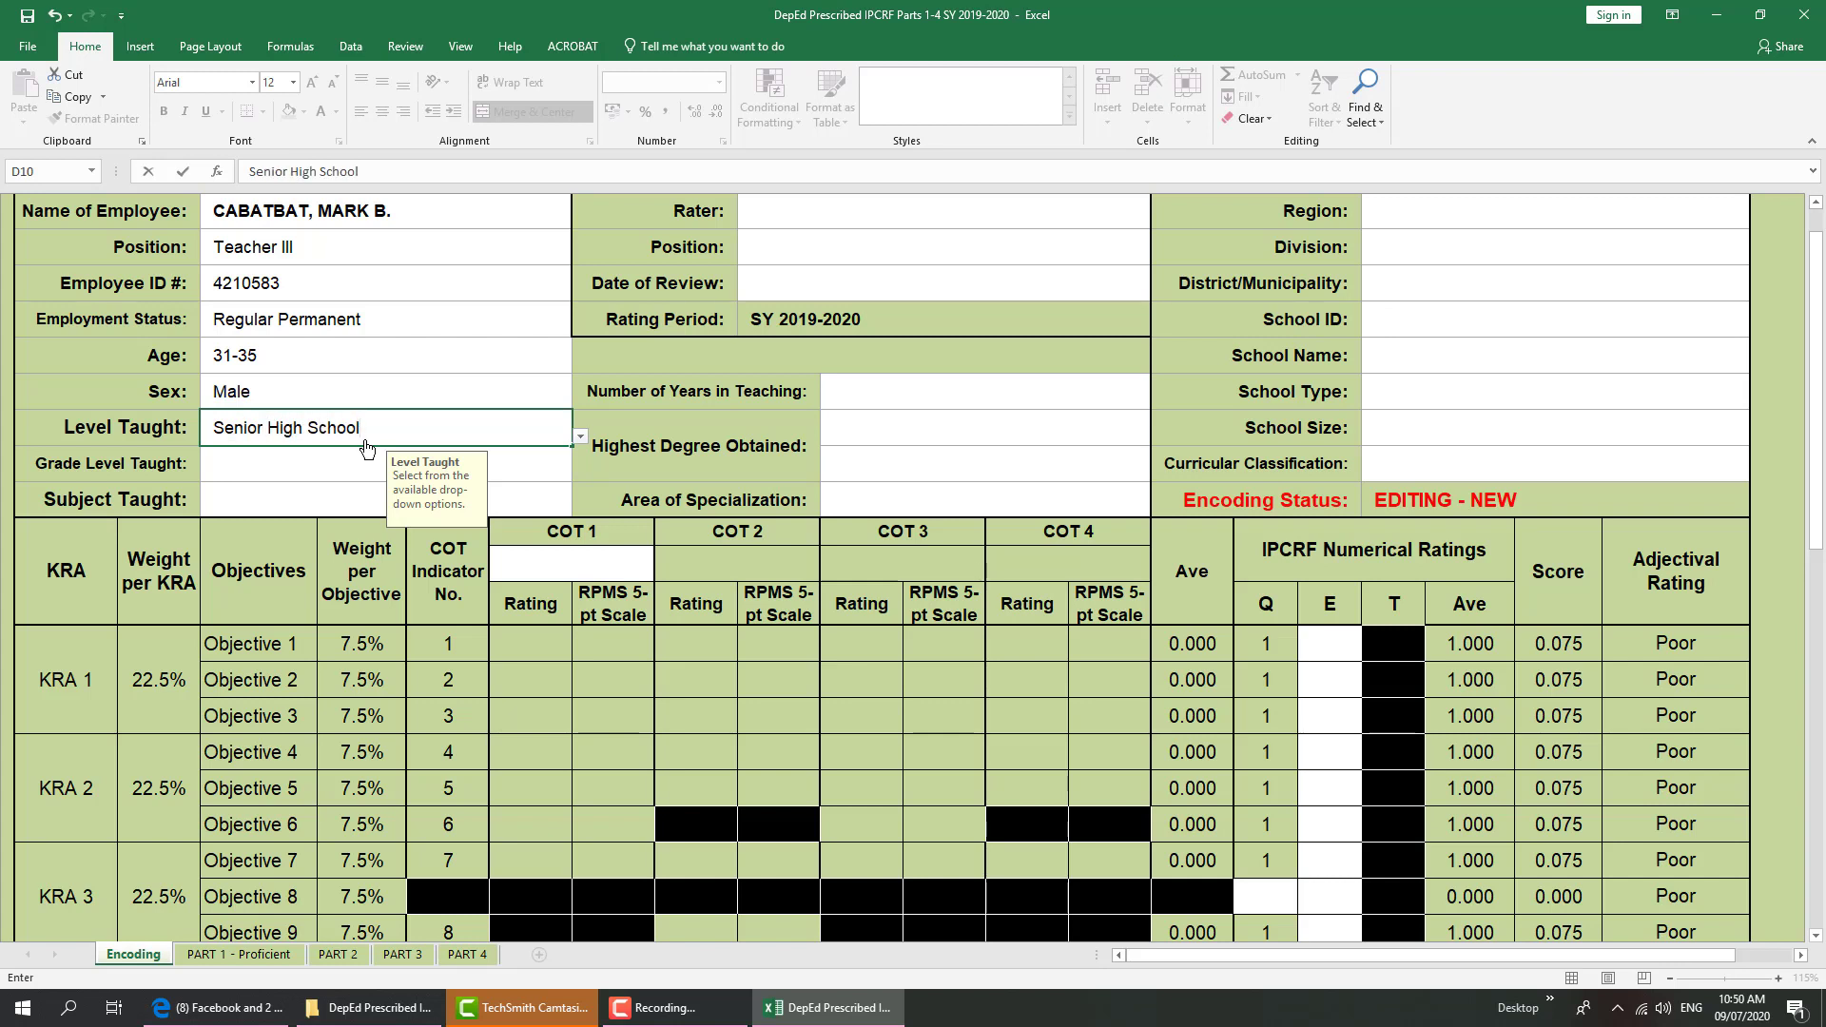
key("Return")
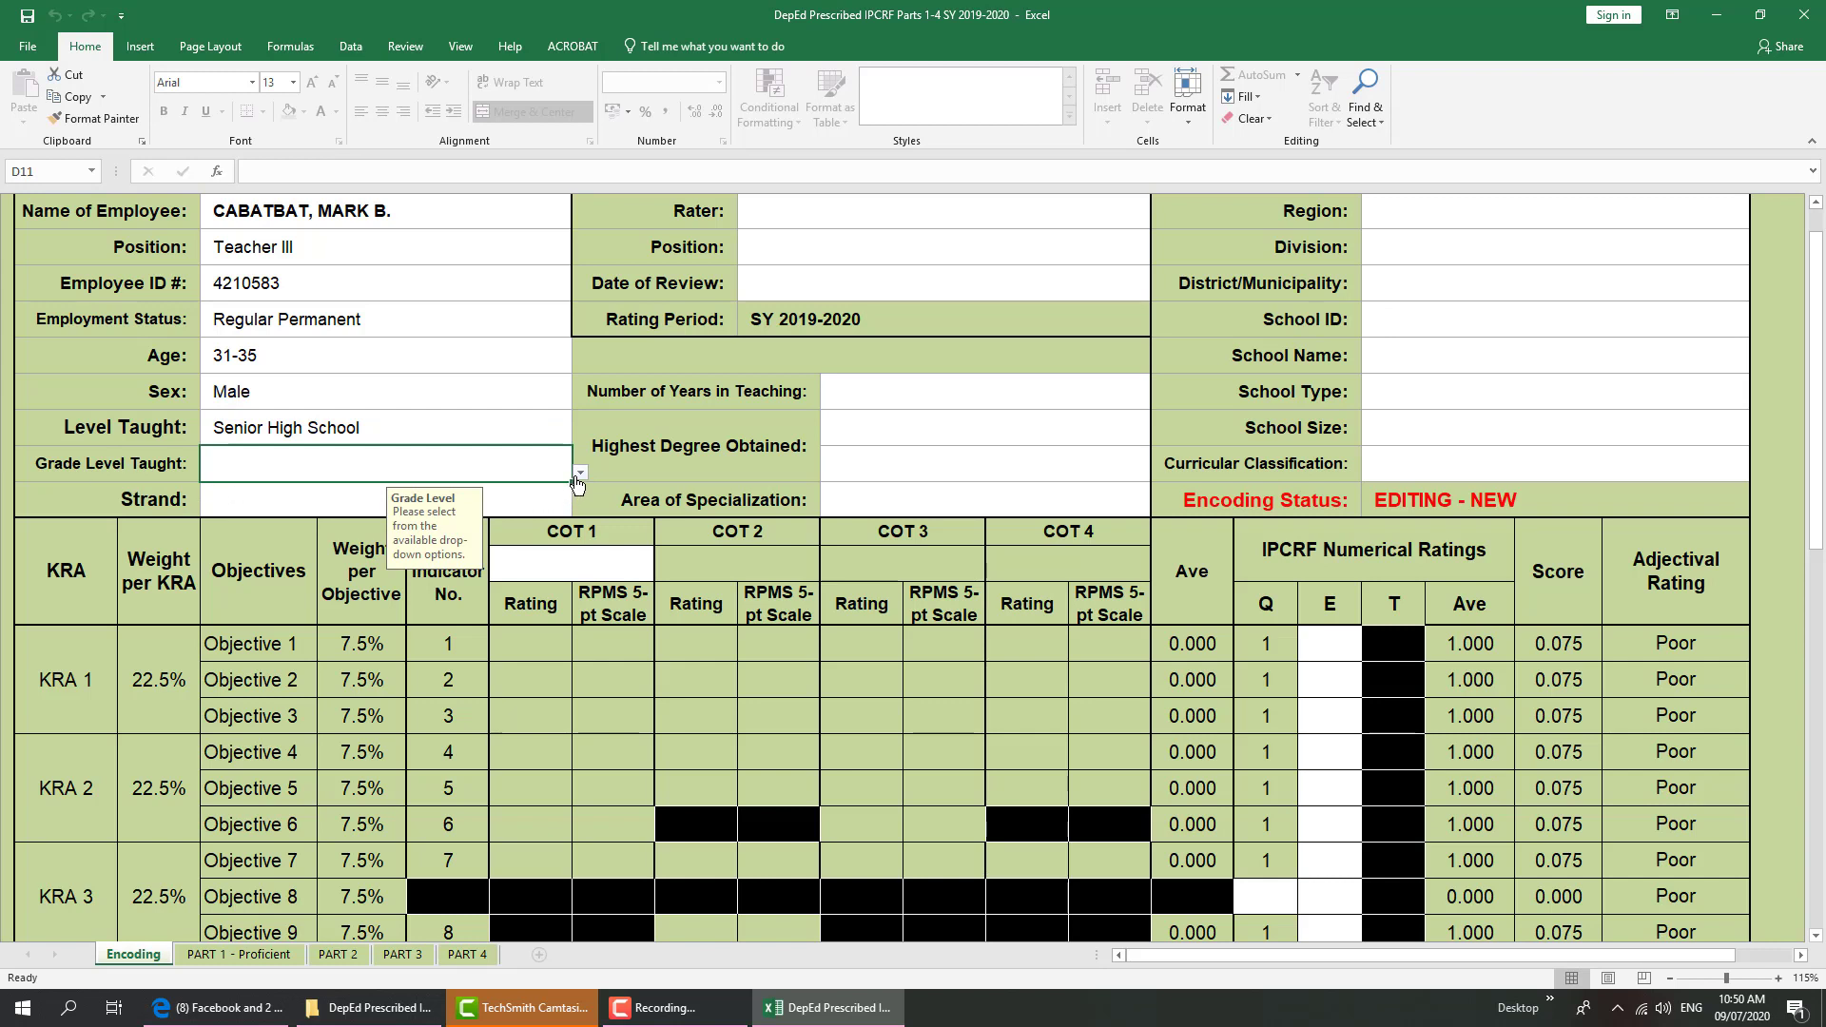
Choose Grade 12 as grade level and TVL-ICT as the strand
left_click(580, 473)
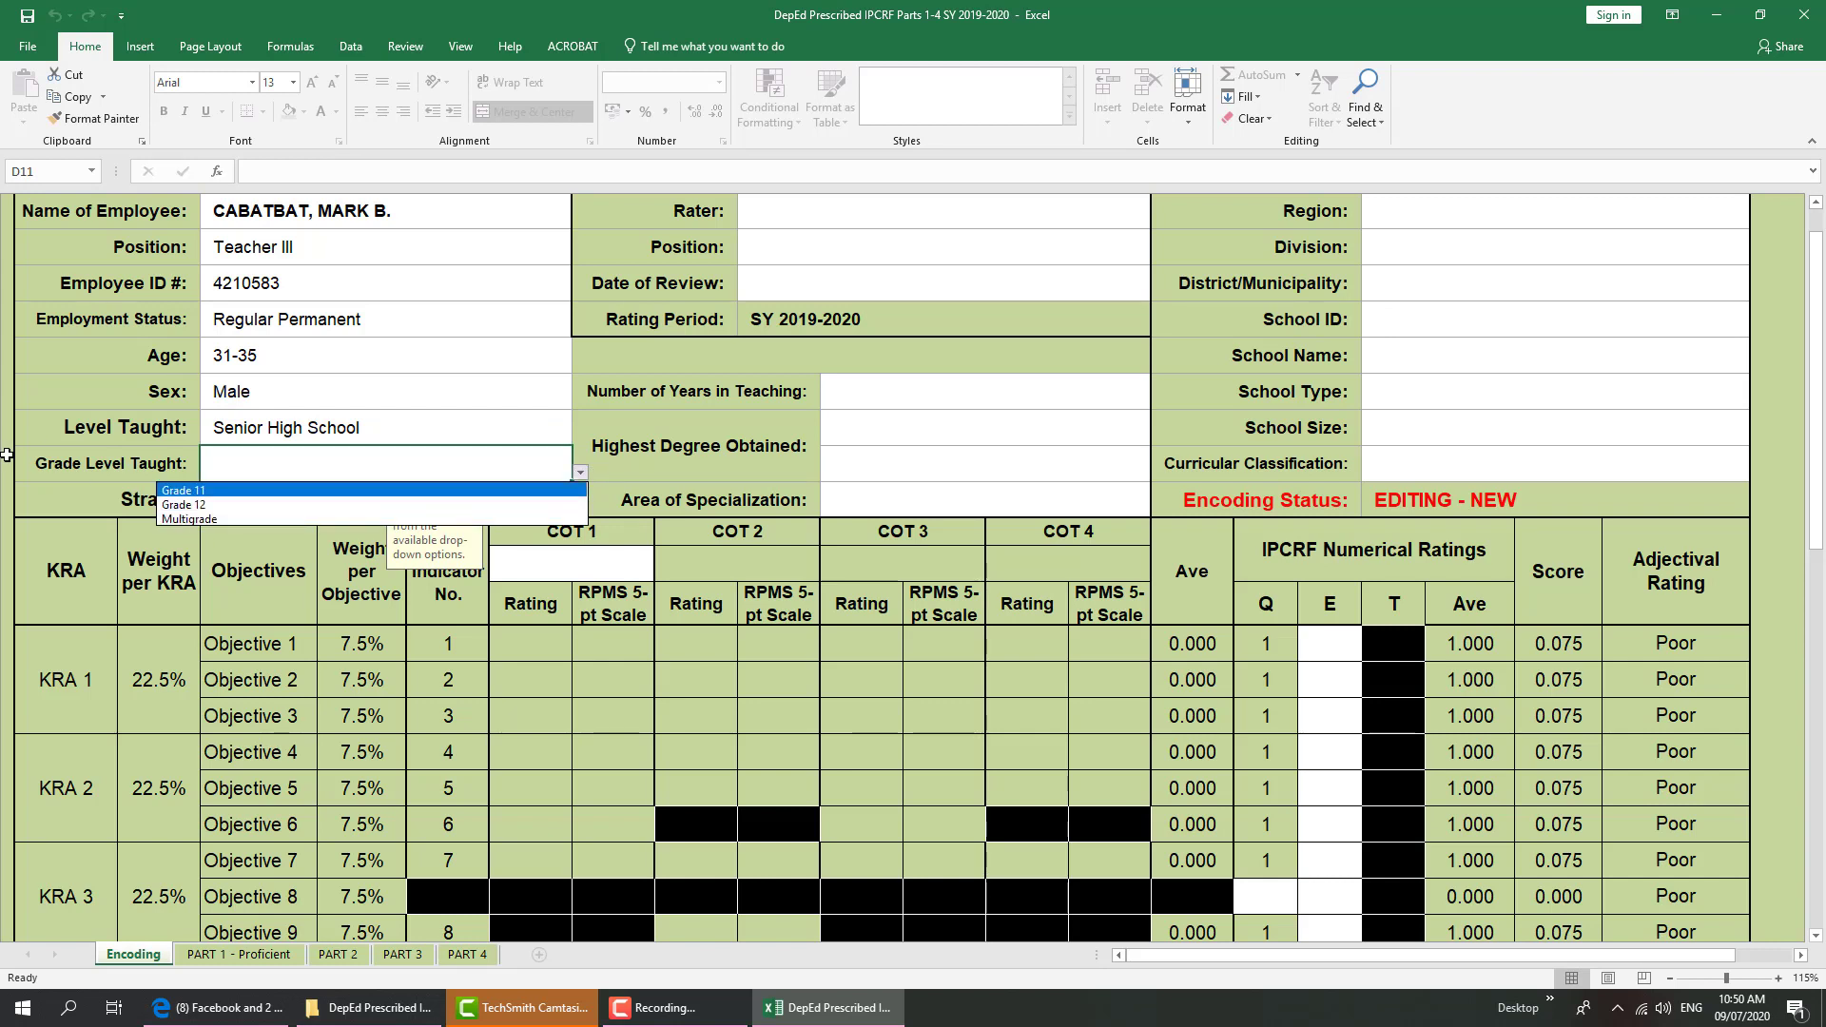
key("Escape")
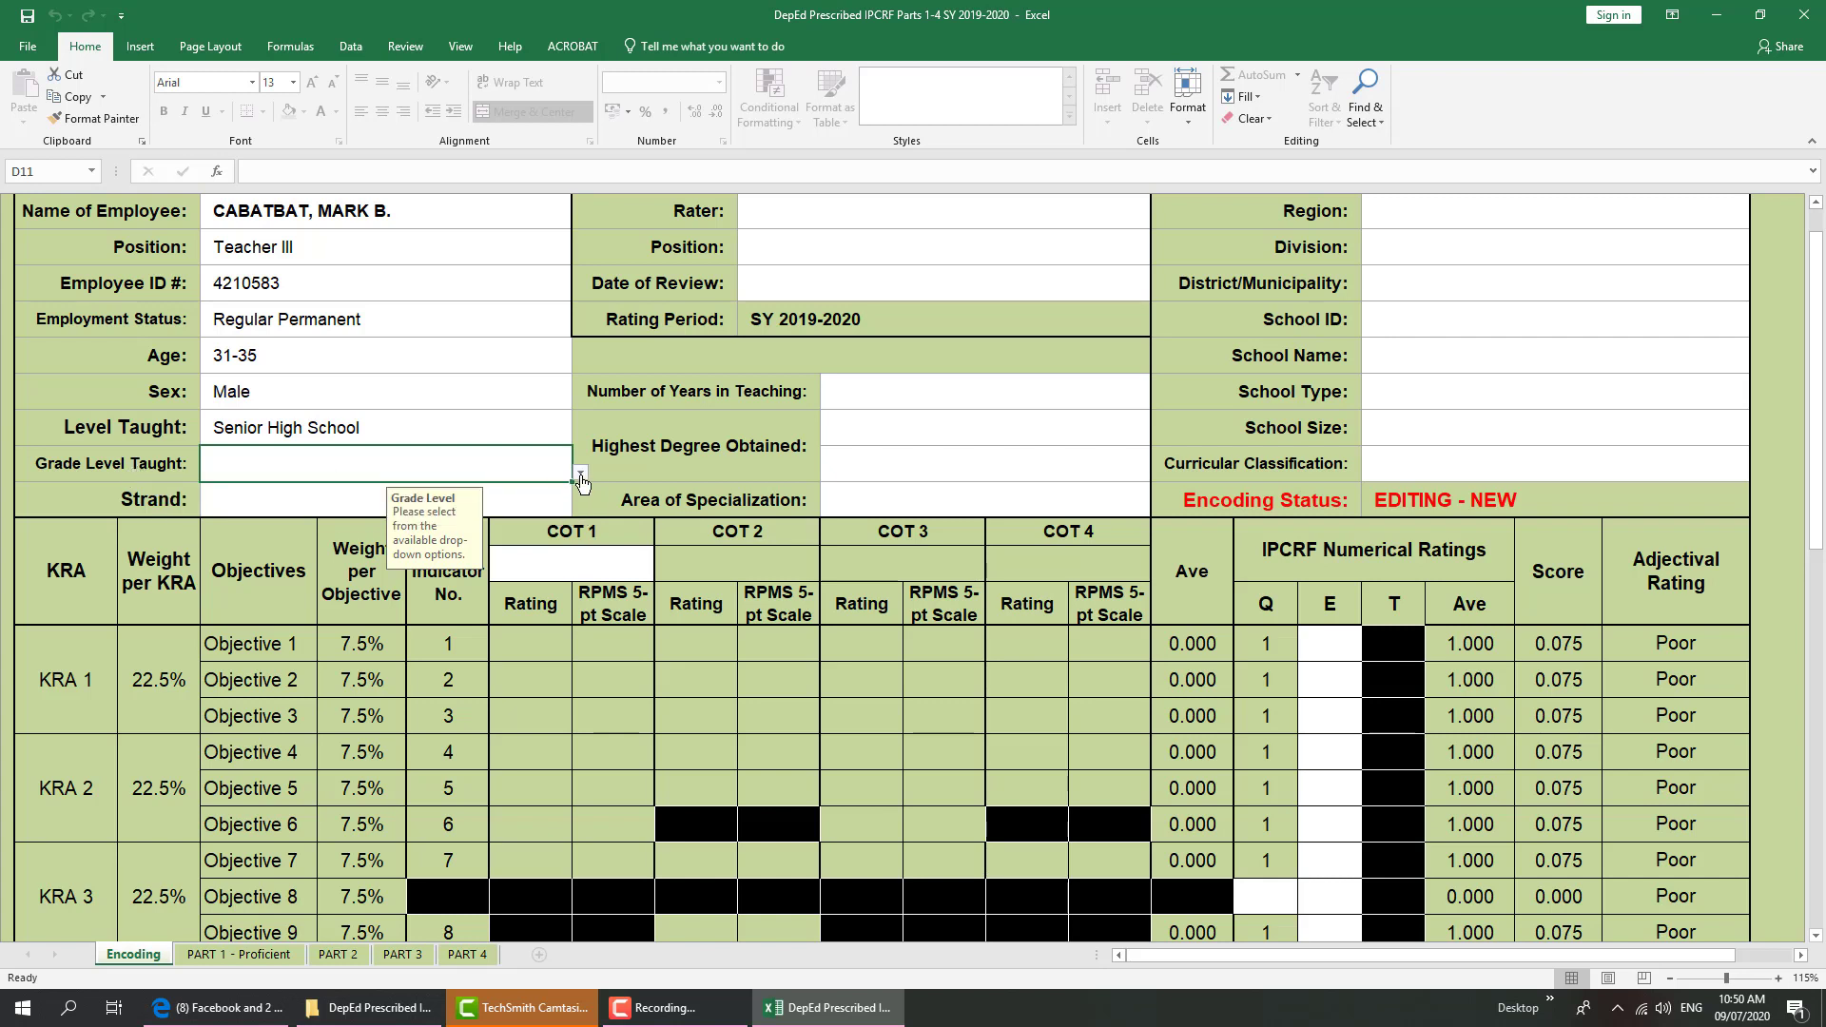
left_click(581, 475)
left_click(323, 504)
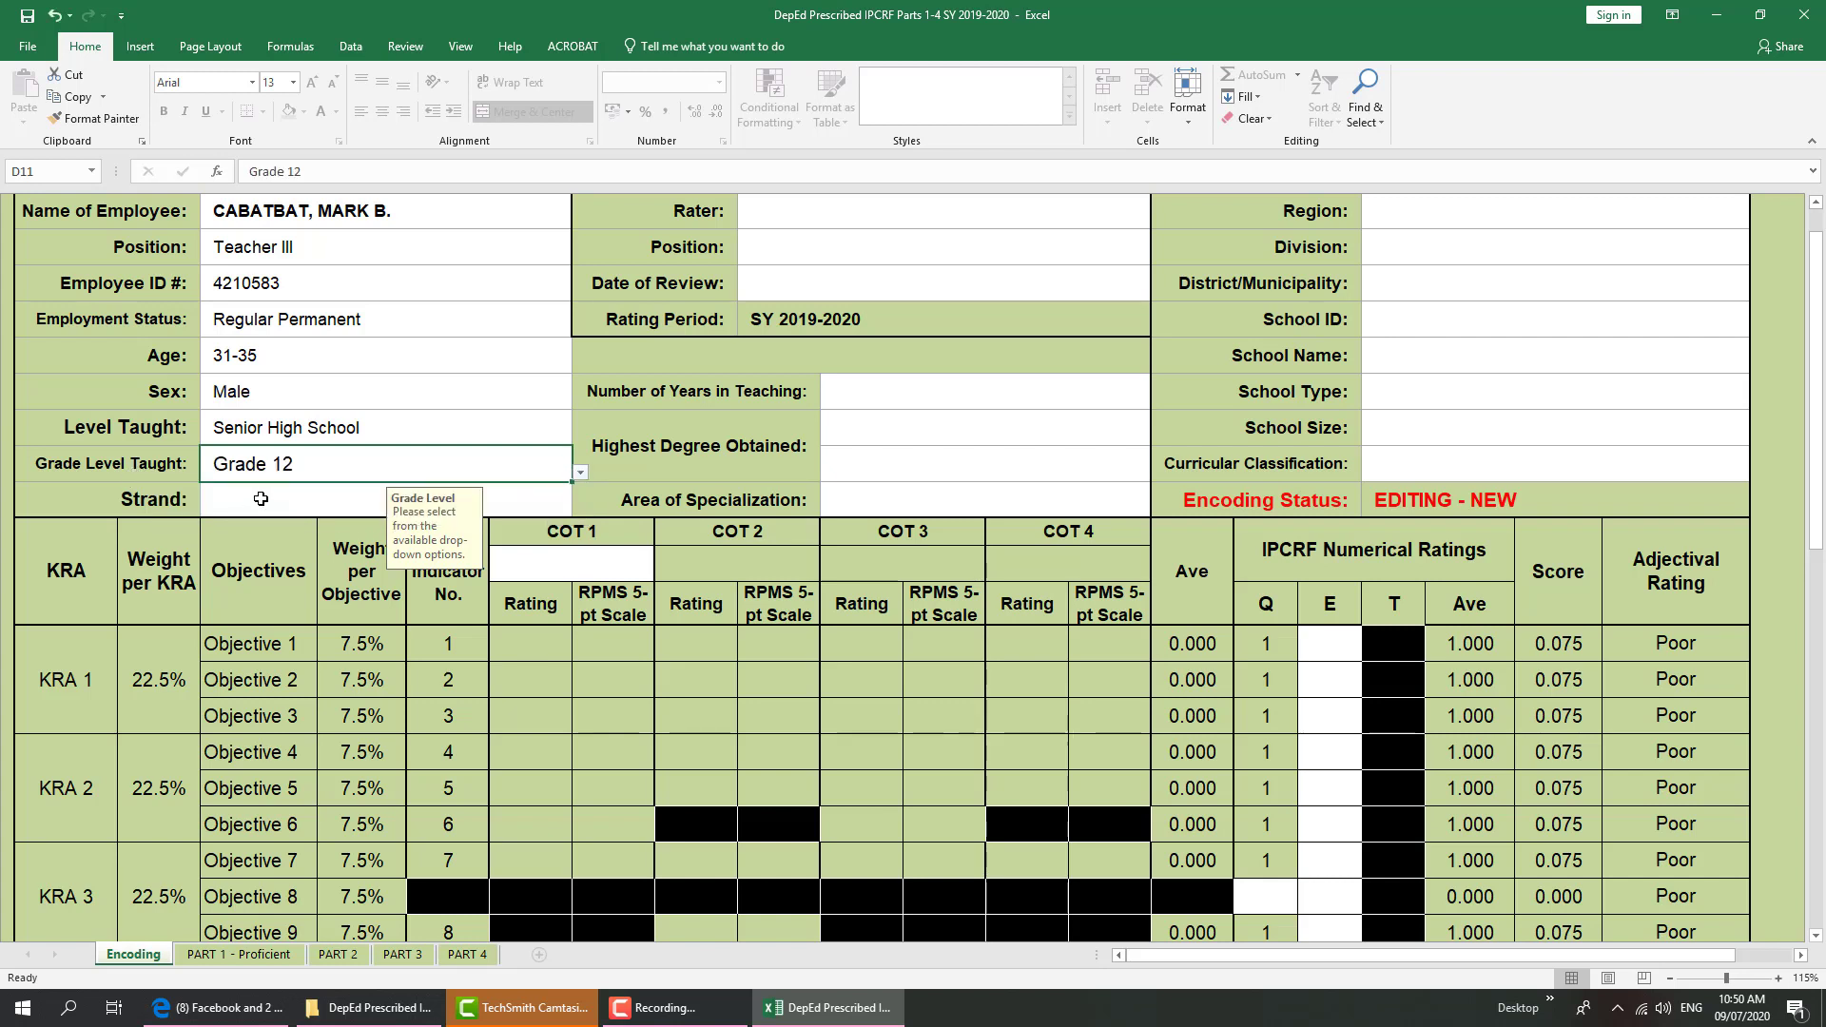
left_click(265, 505)
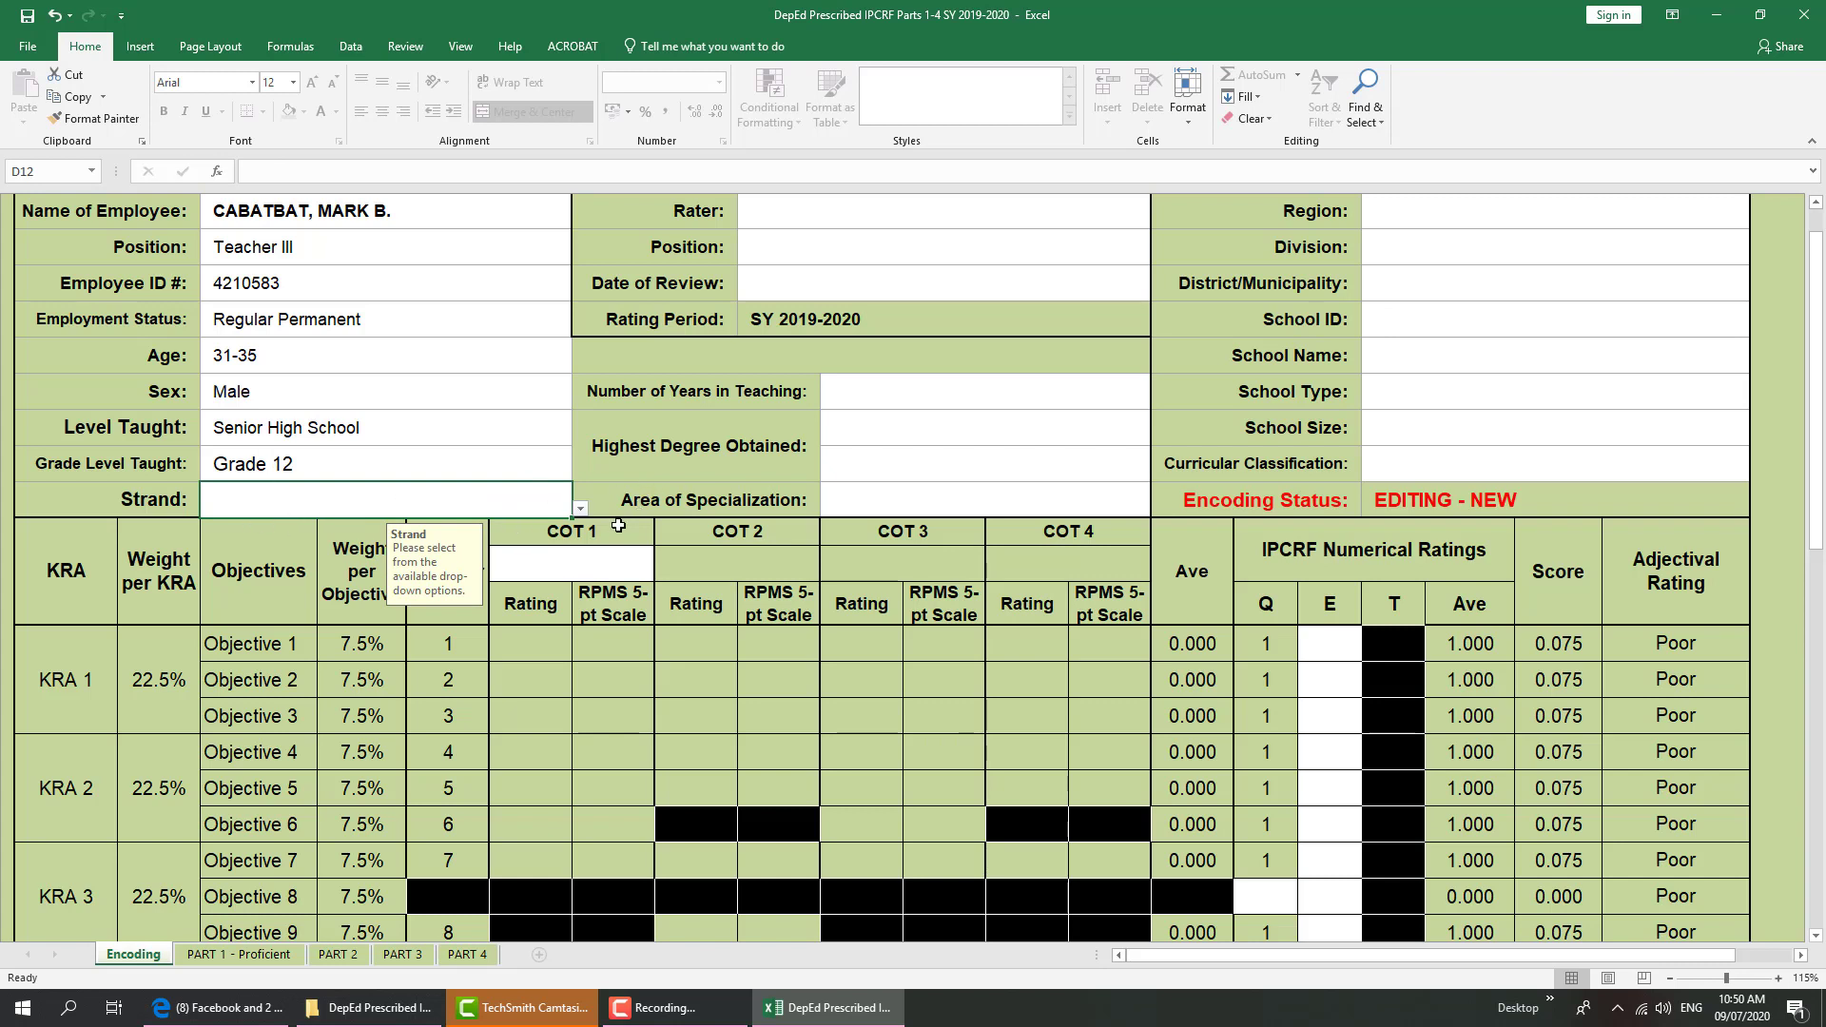
left_click(580, 509)
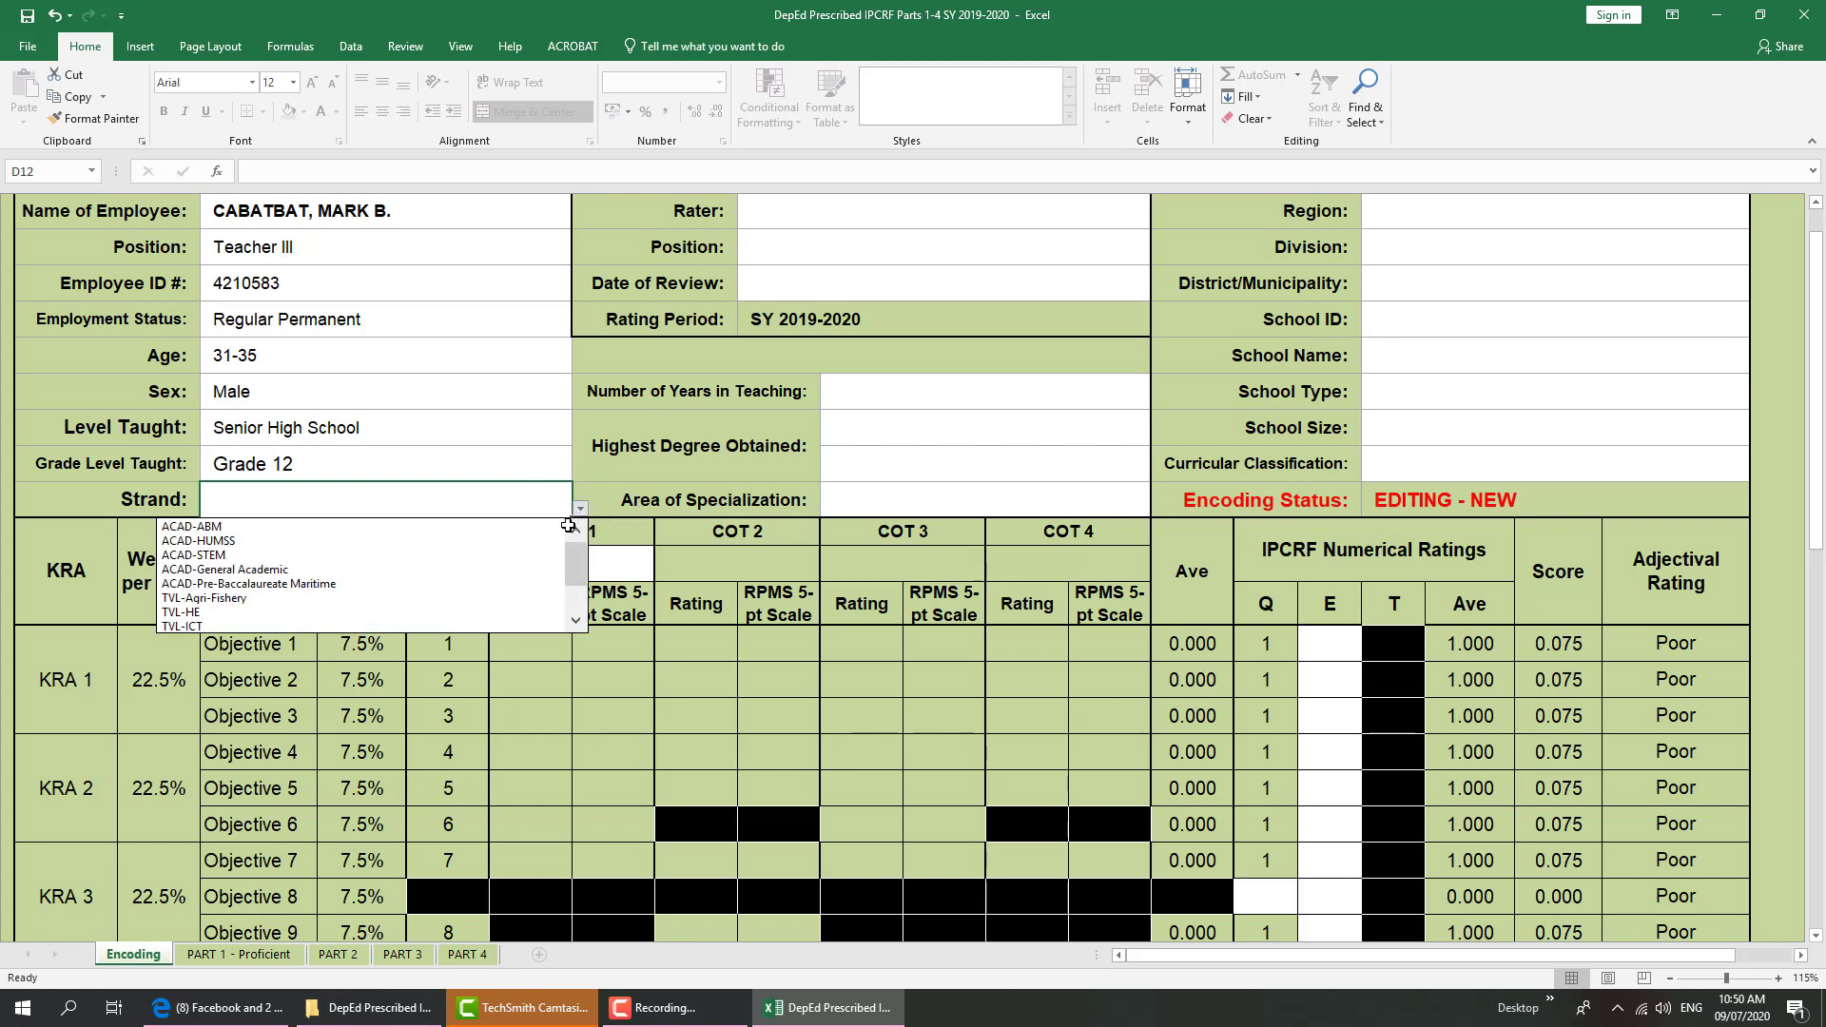
key("Down")
key("Down")
key("Down")
key("Down")
key("Down")
key("Down")
key("Down")
key("Down")
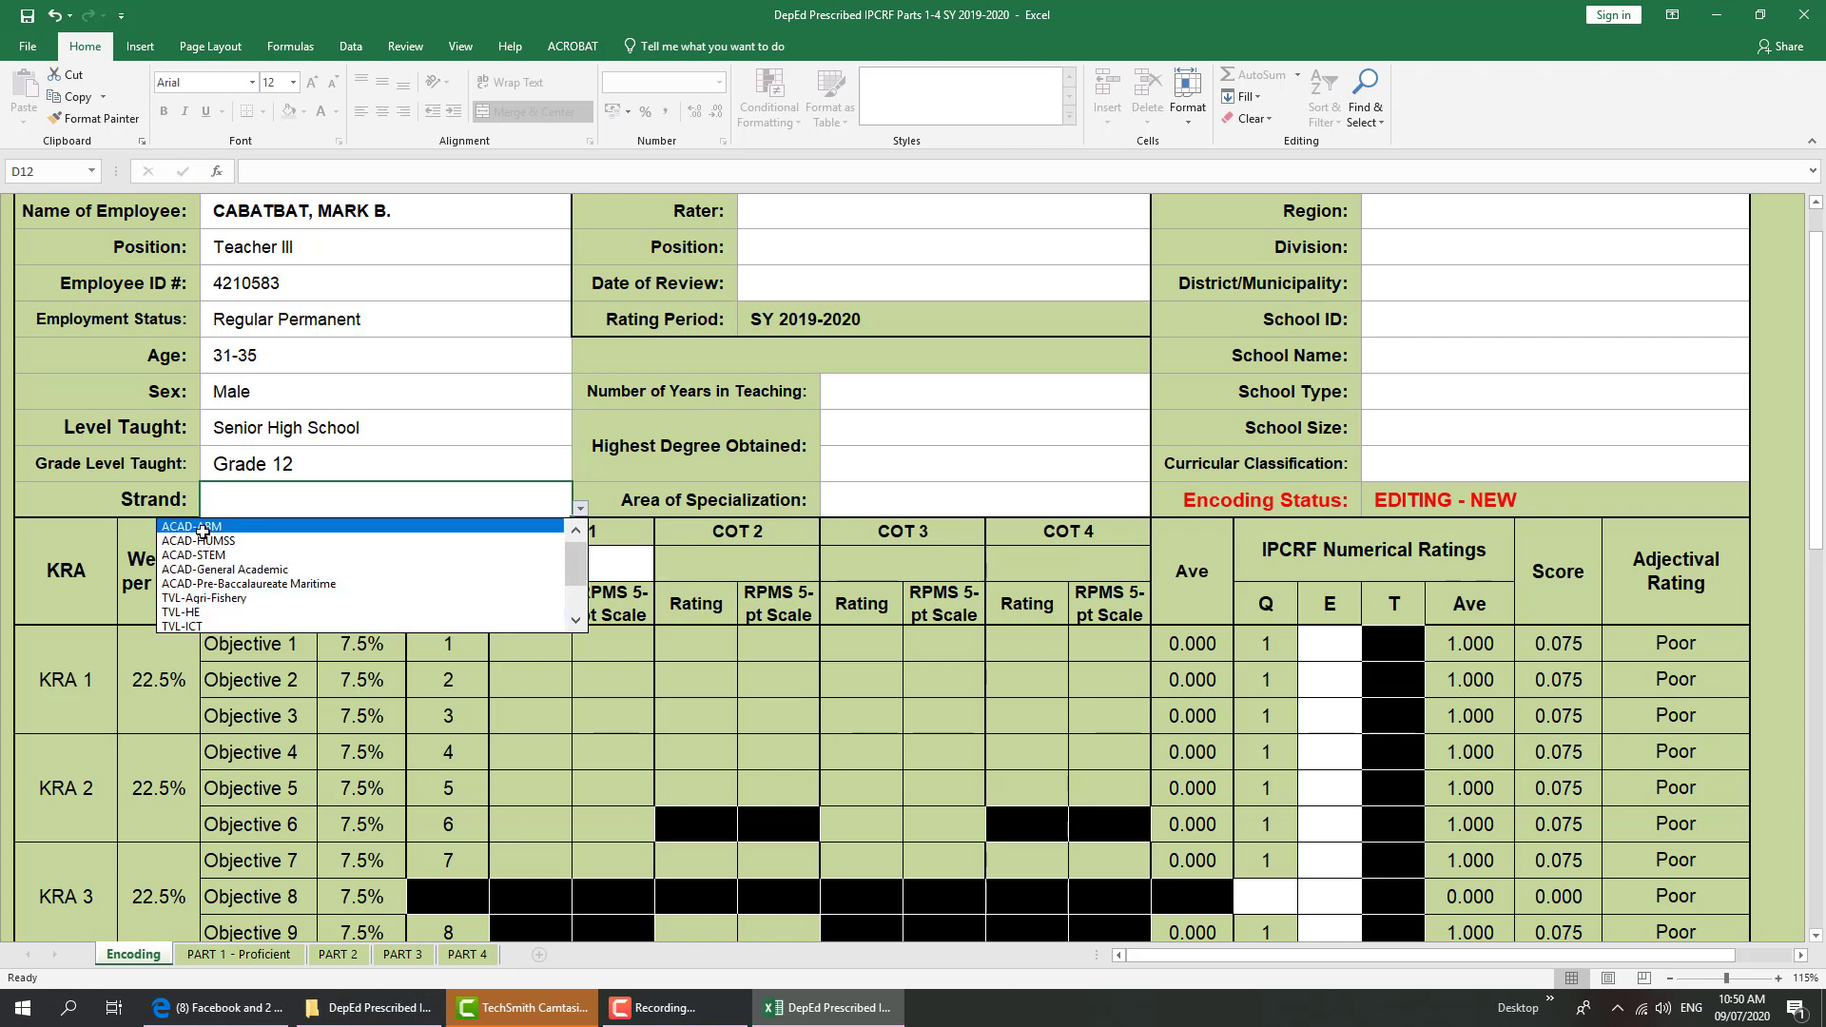
left_click(190, 626)
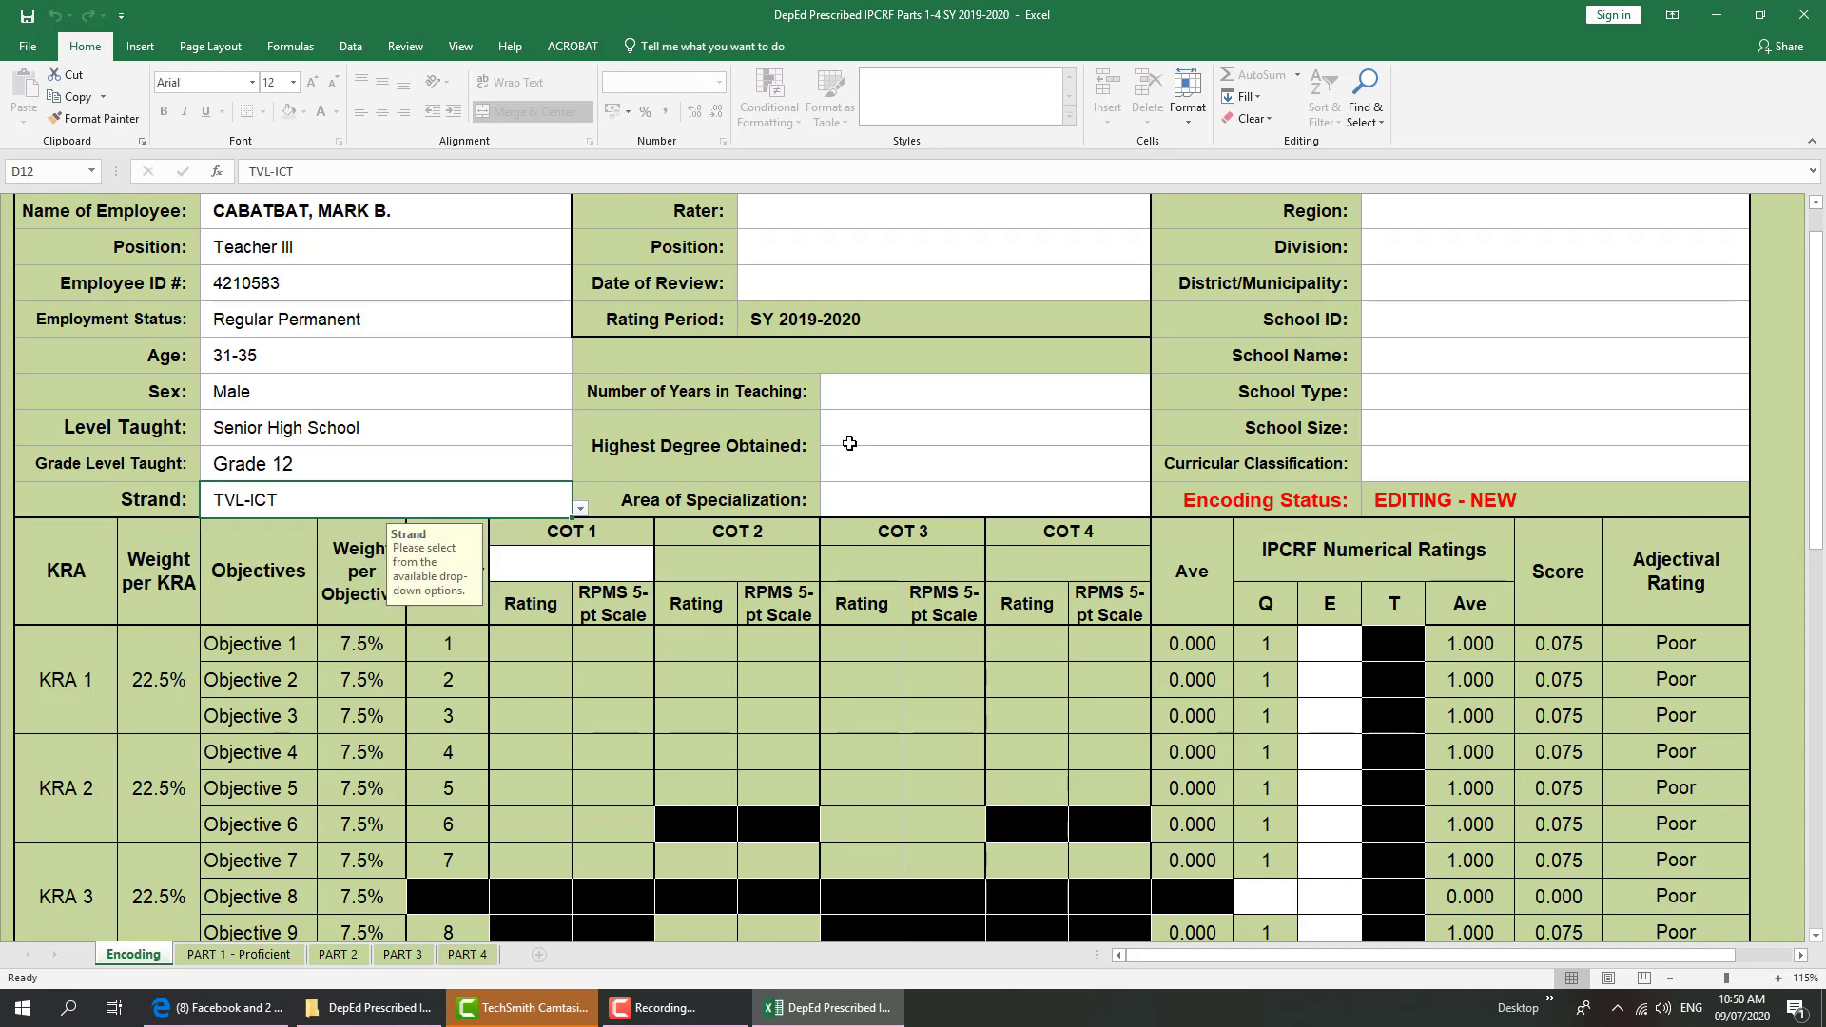
scroll(1822, 224, "up", 5)
scroll(1822, 223, "down", 5)
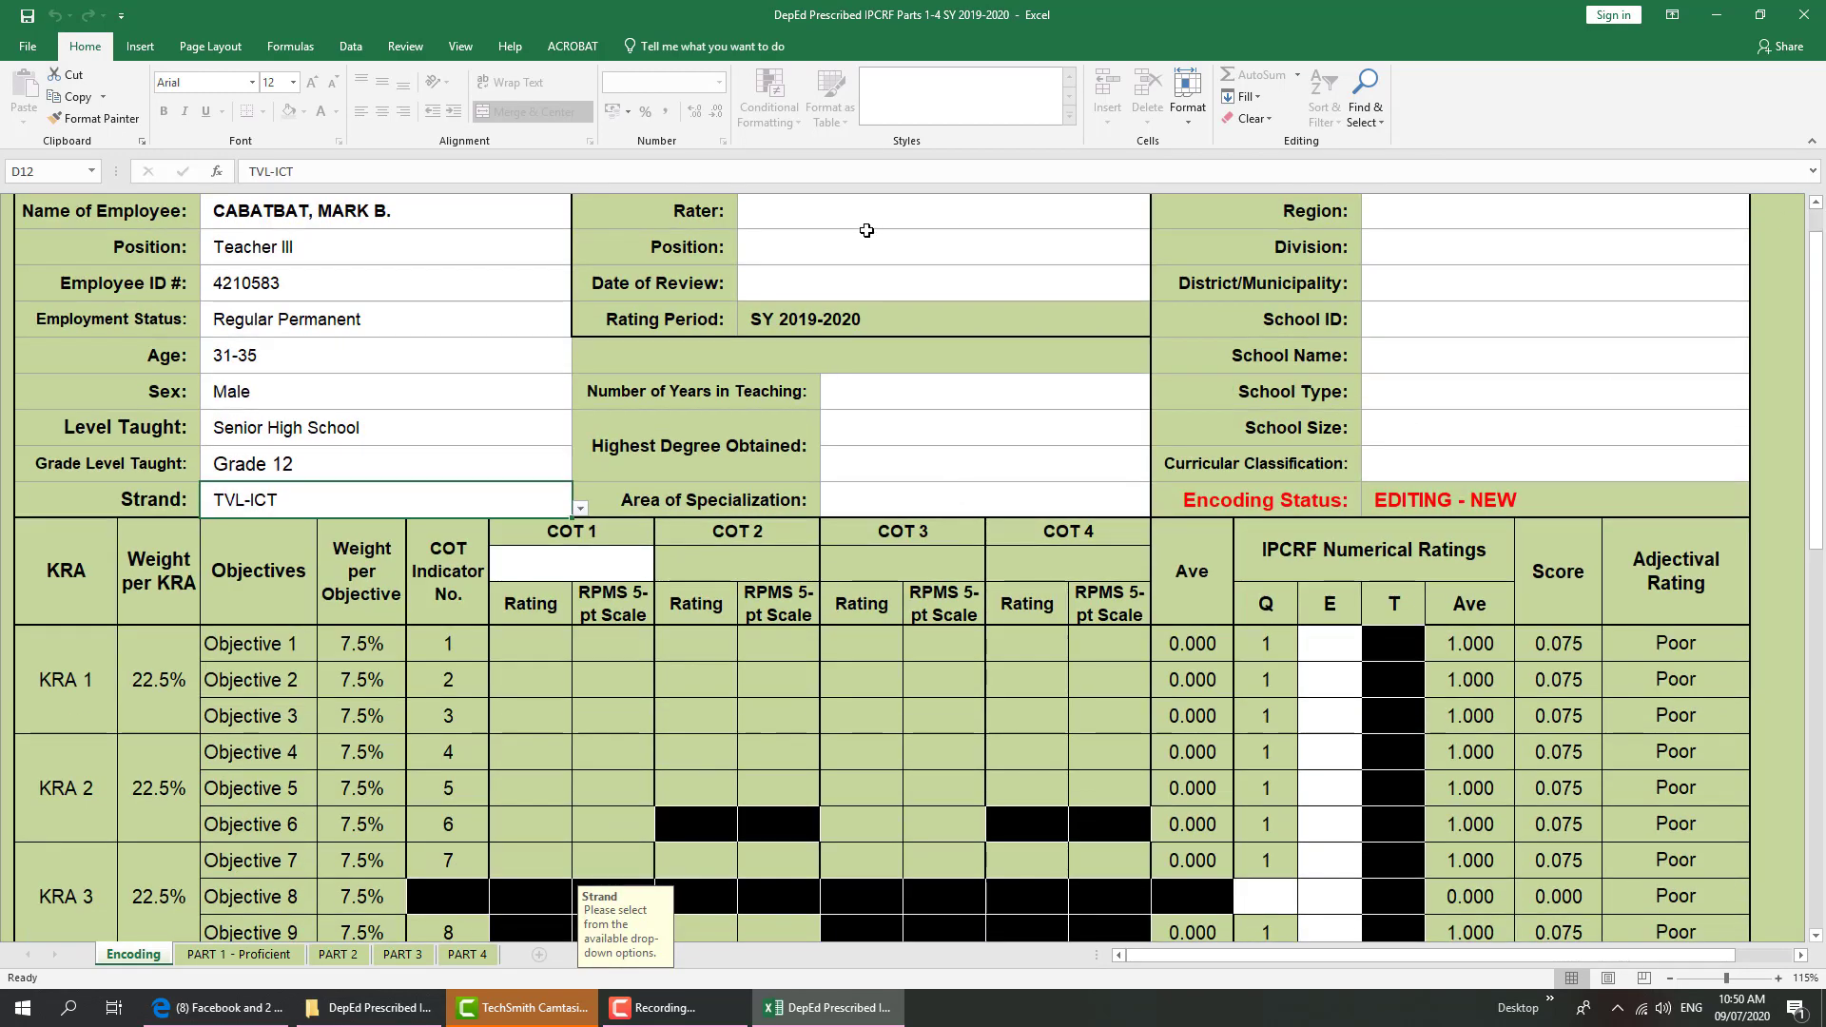
left_click(864, 225)
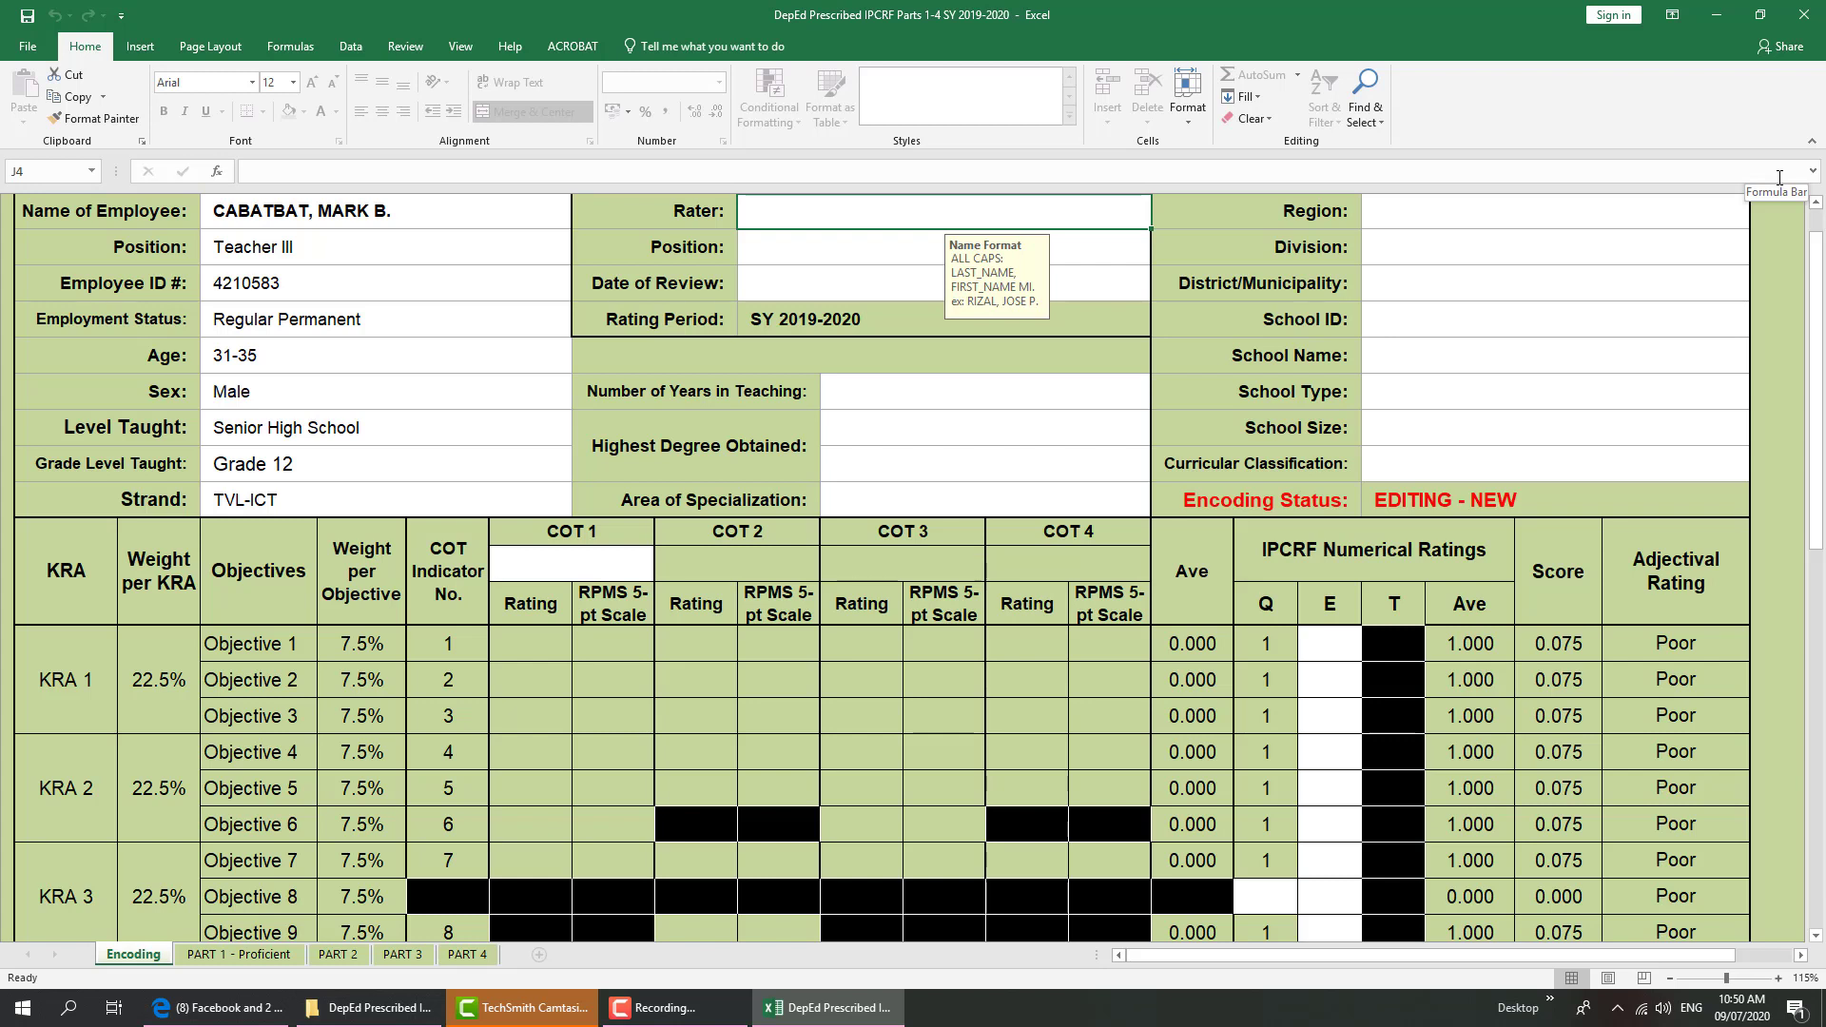
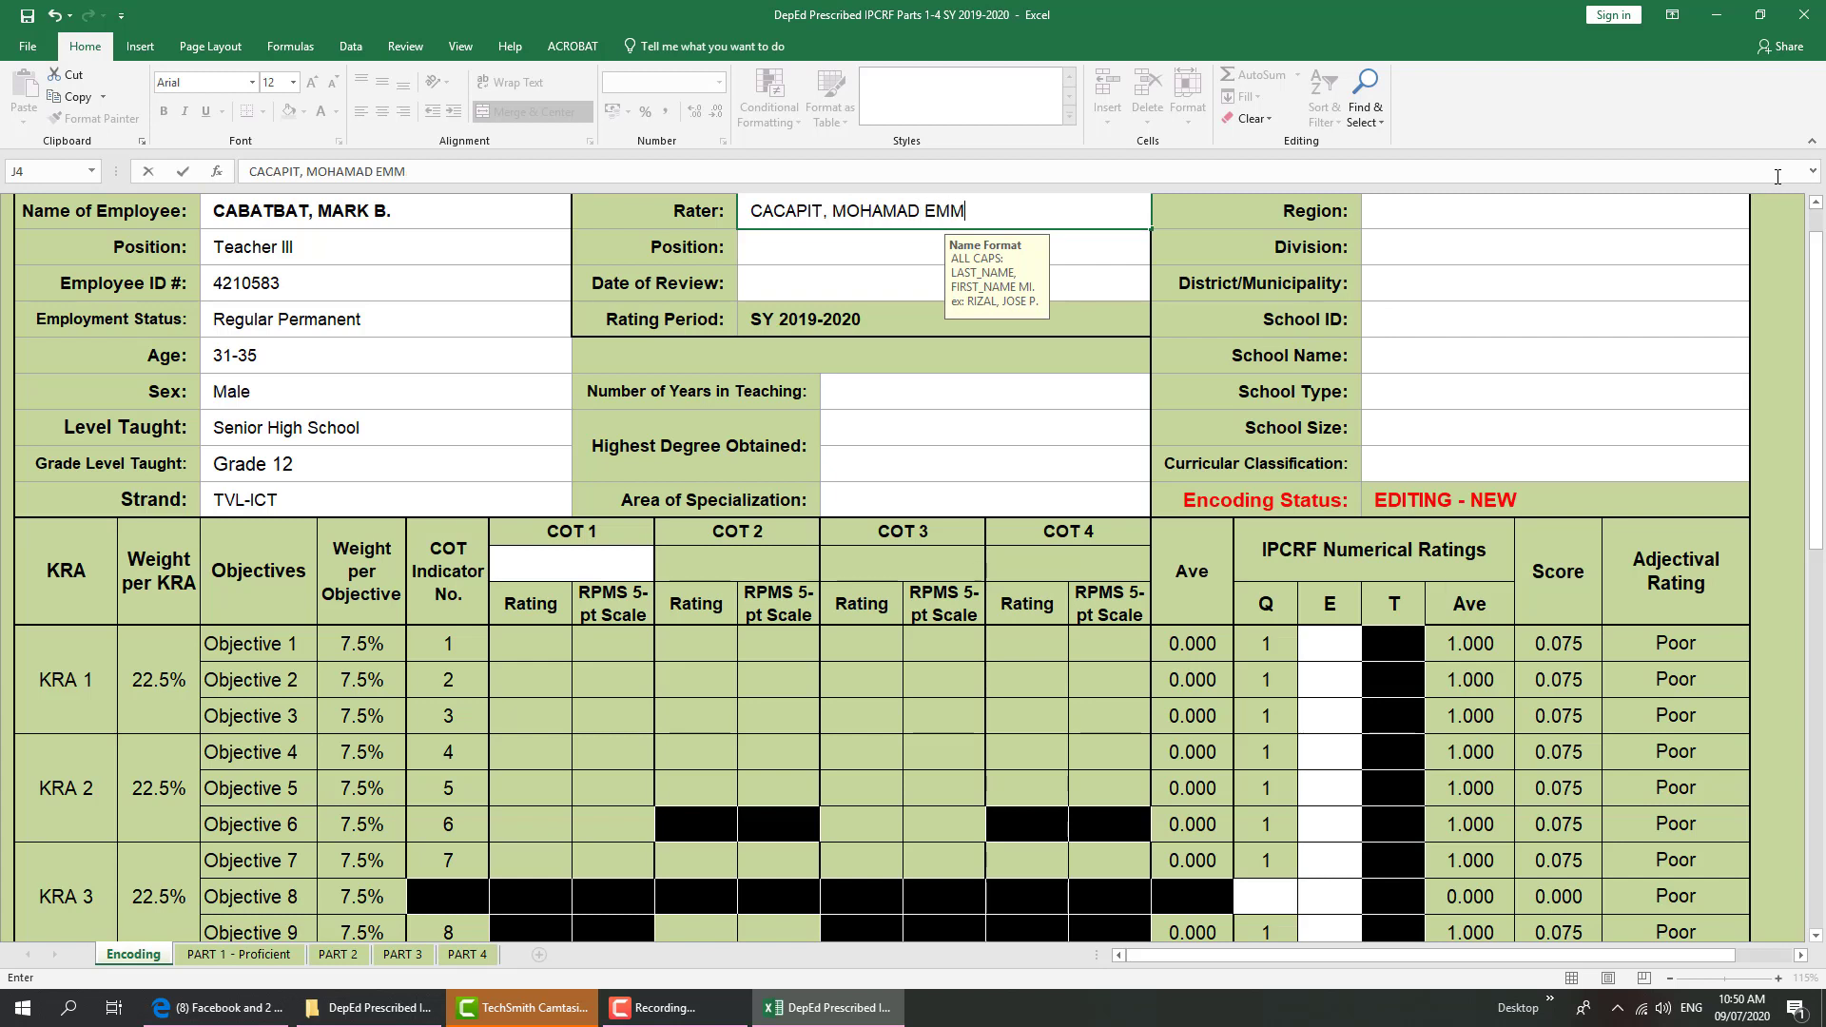
Type the rater's full name in the Rater field
key("Return")
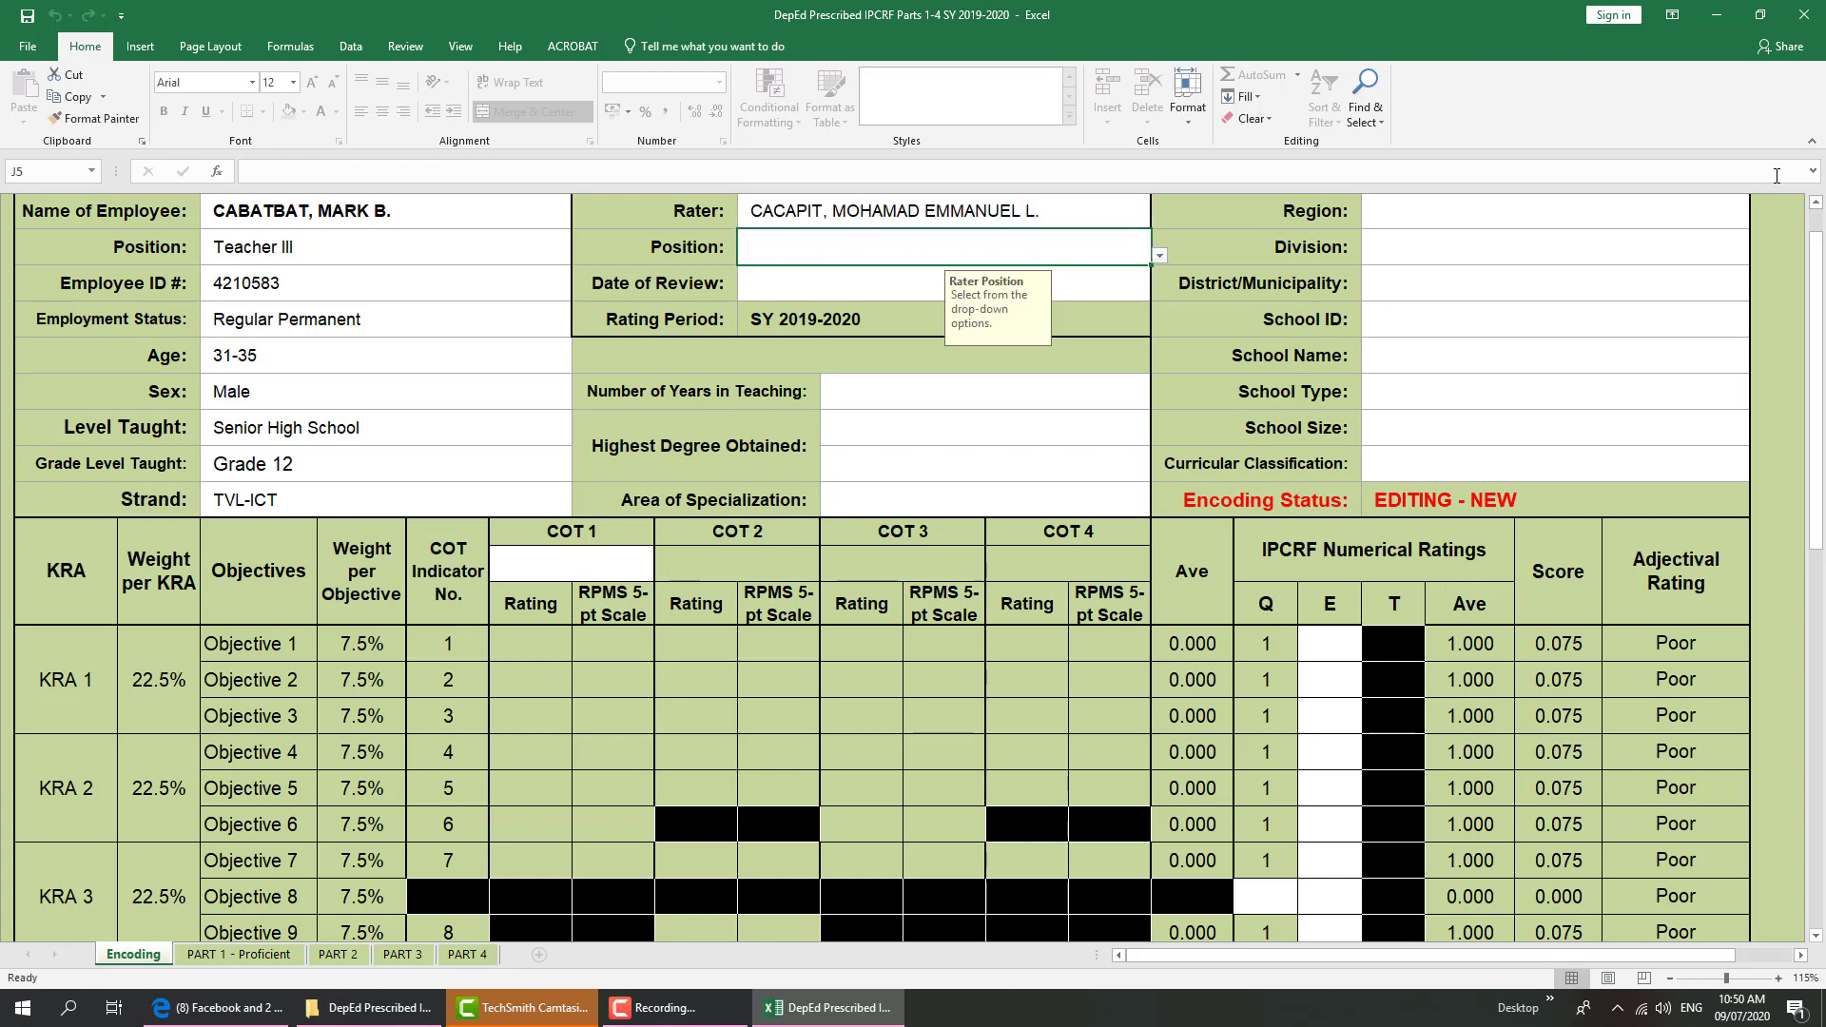
Set the rater's Position to Master Teacher I and Date of Review to 2020-02-28
left_click(1160, 255)
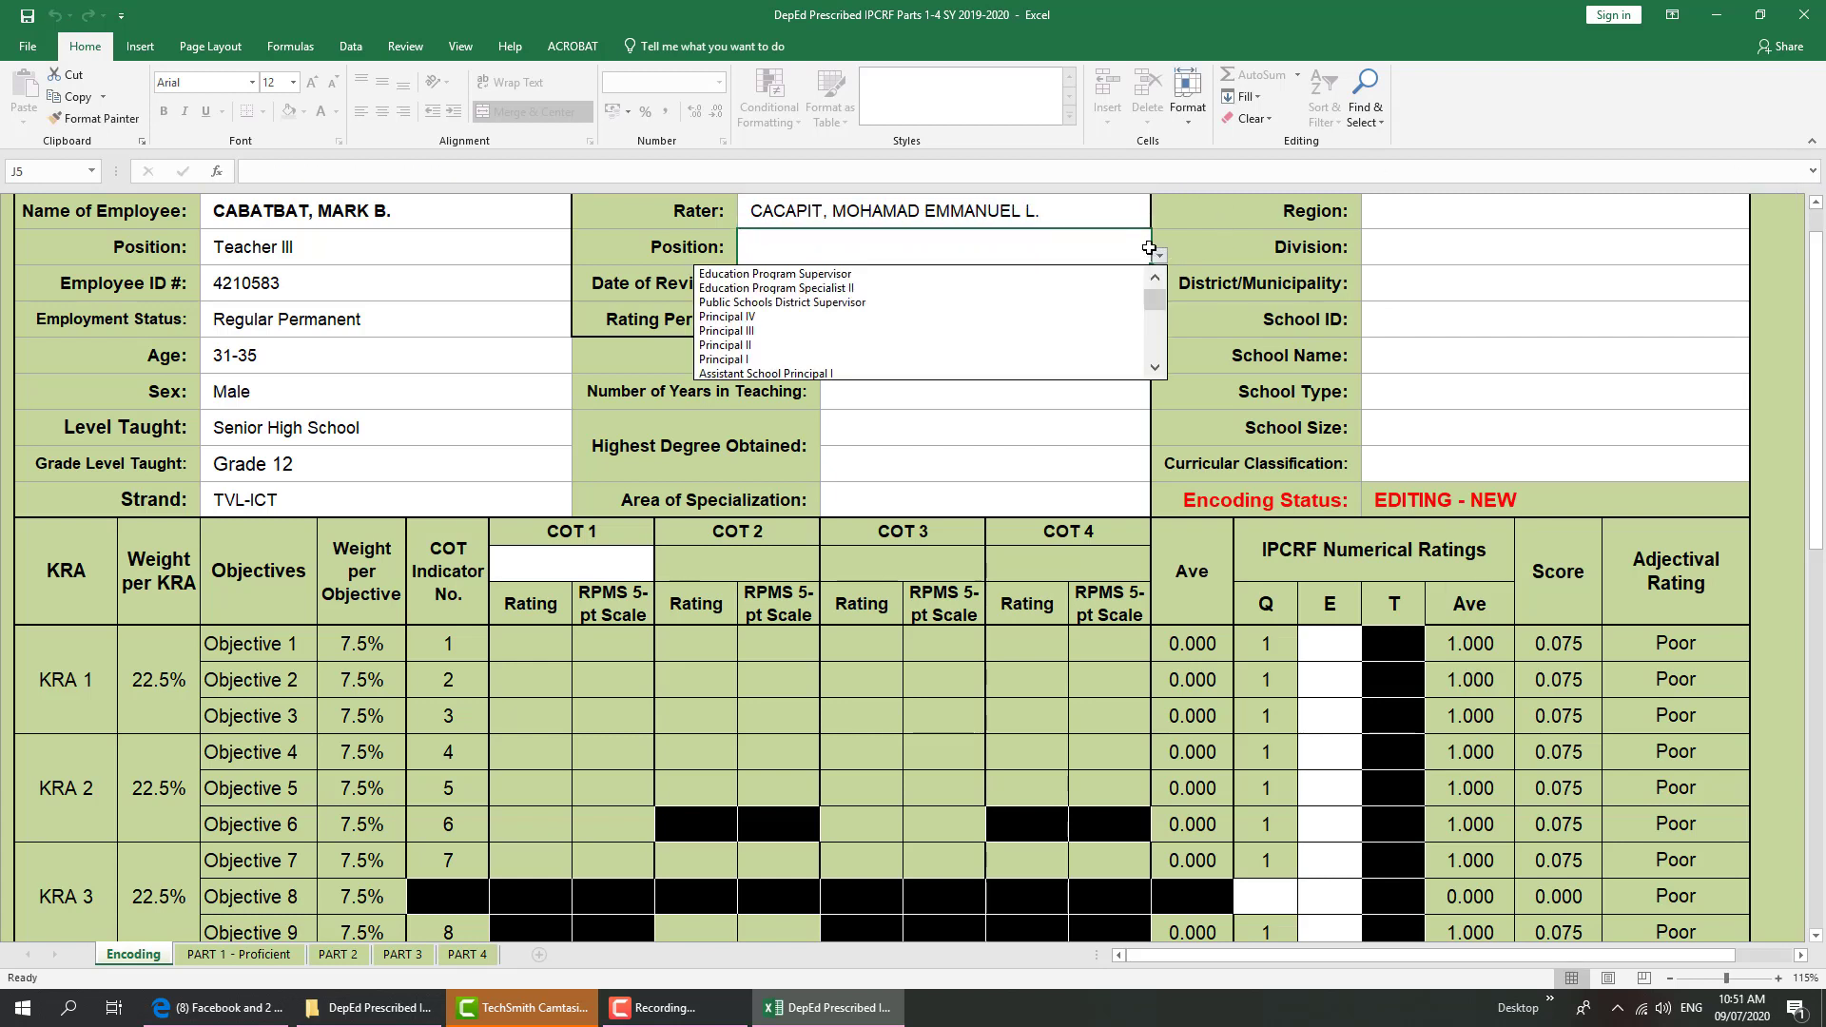
left_click(1156, 368)
left_click(1156, 369)
left_click_drag(1156, 372, 1157, 372)
left_click(1157, 372)
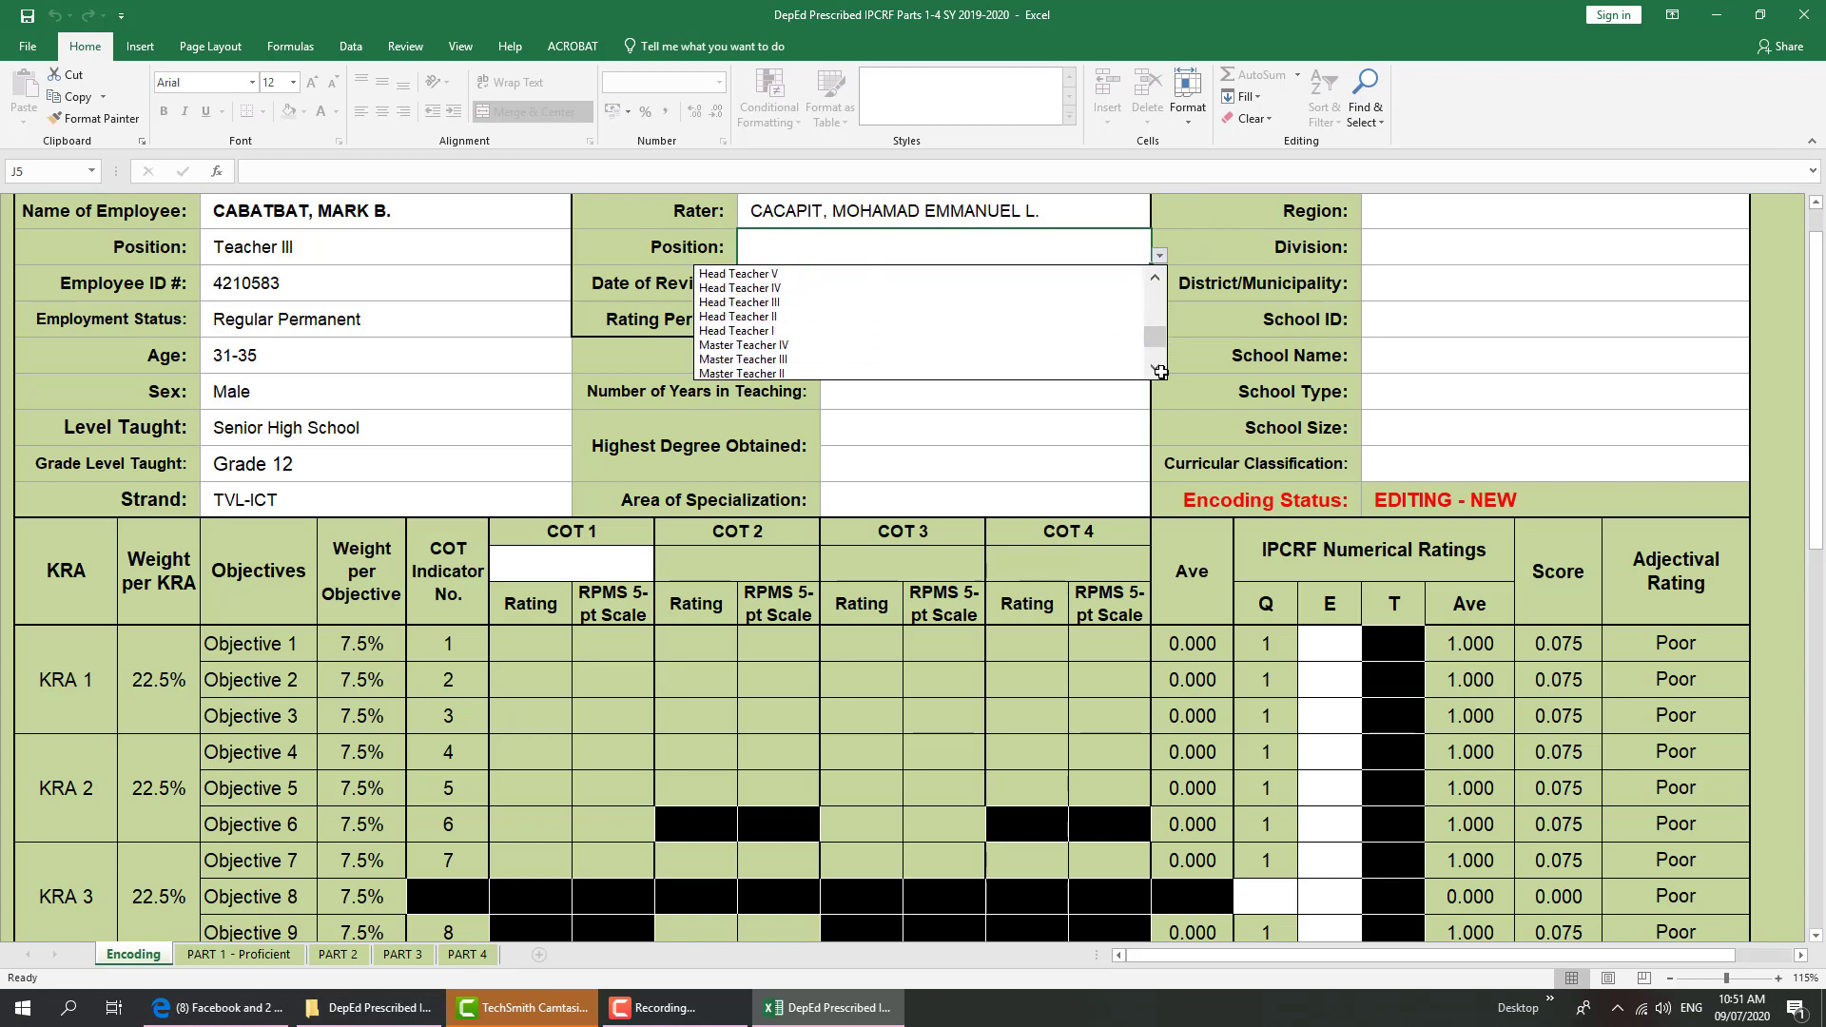
left_click(1157, 370)
left_click(934, 372)
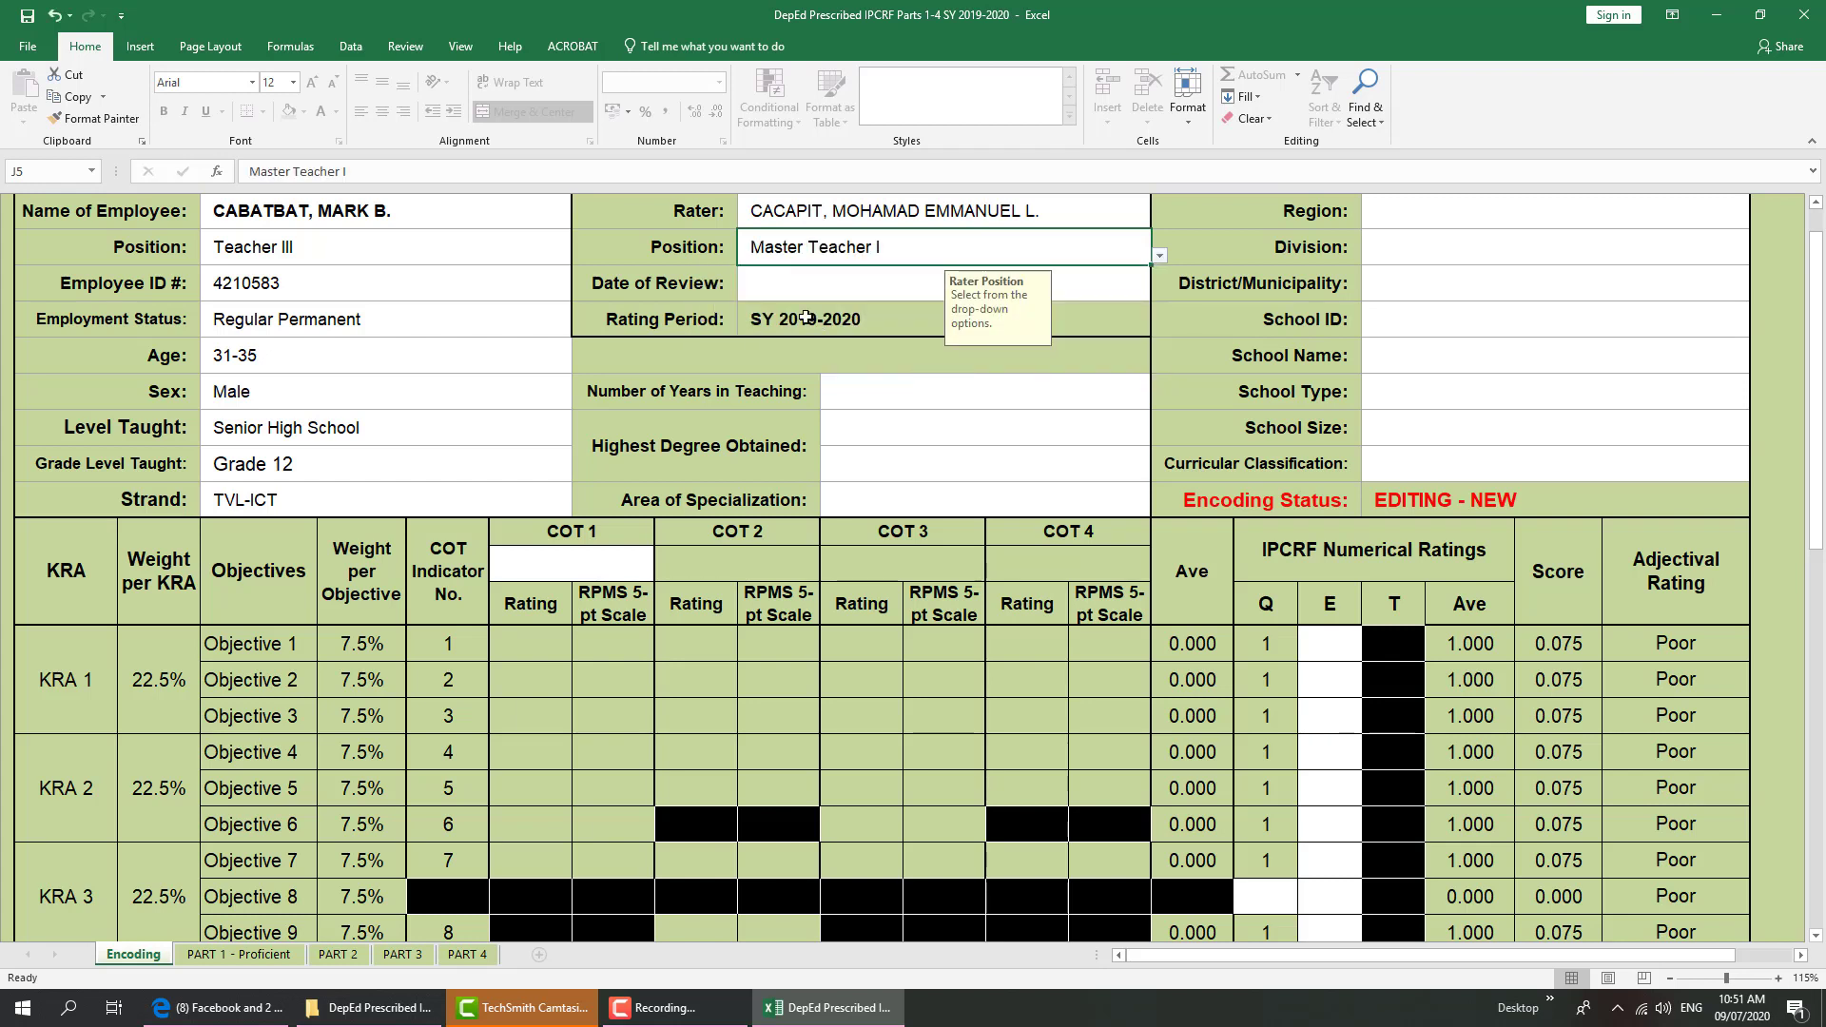
left_click(796, 293)
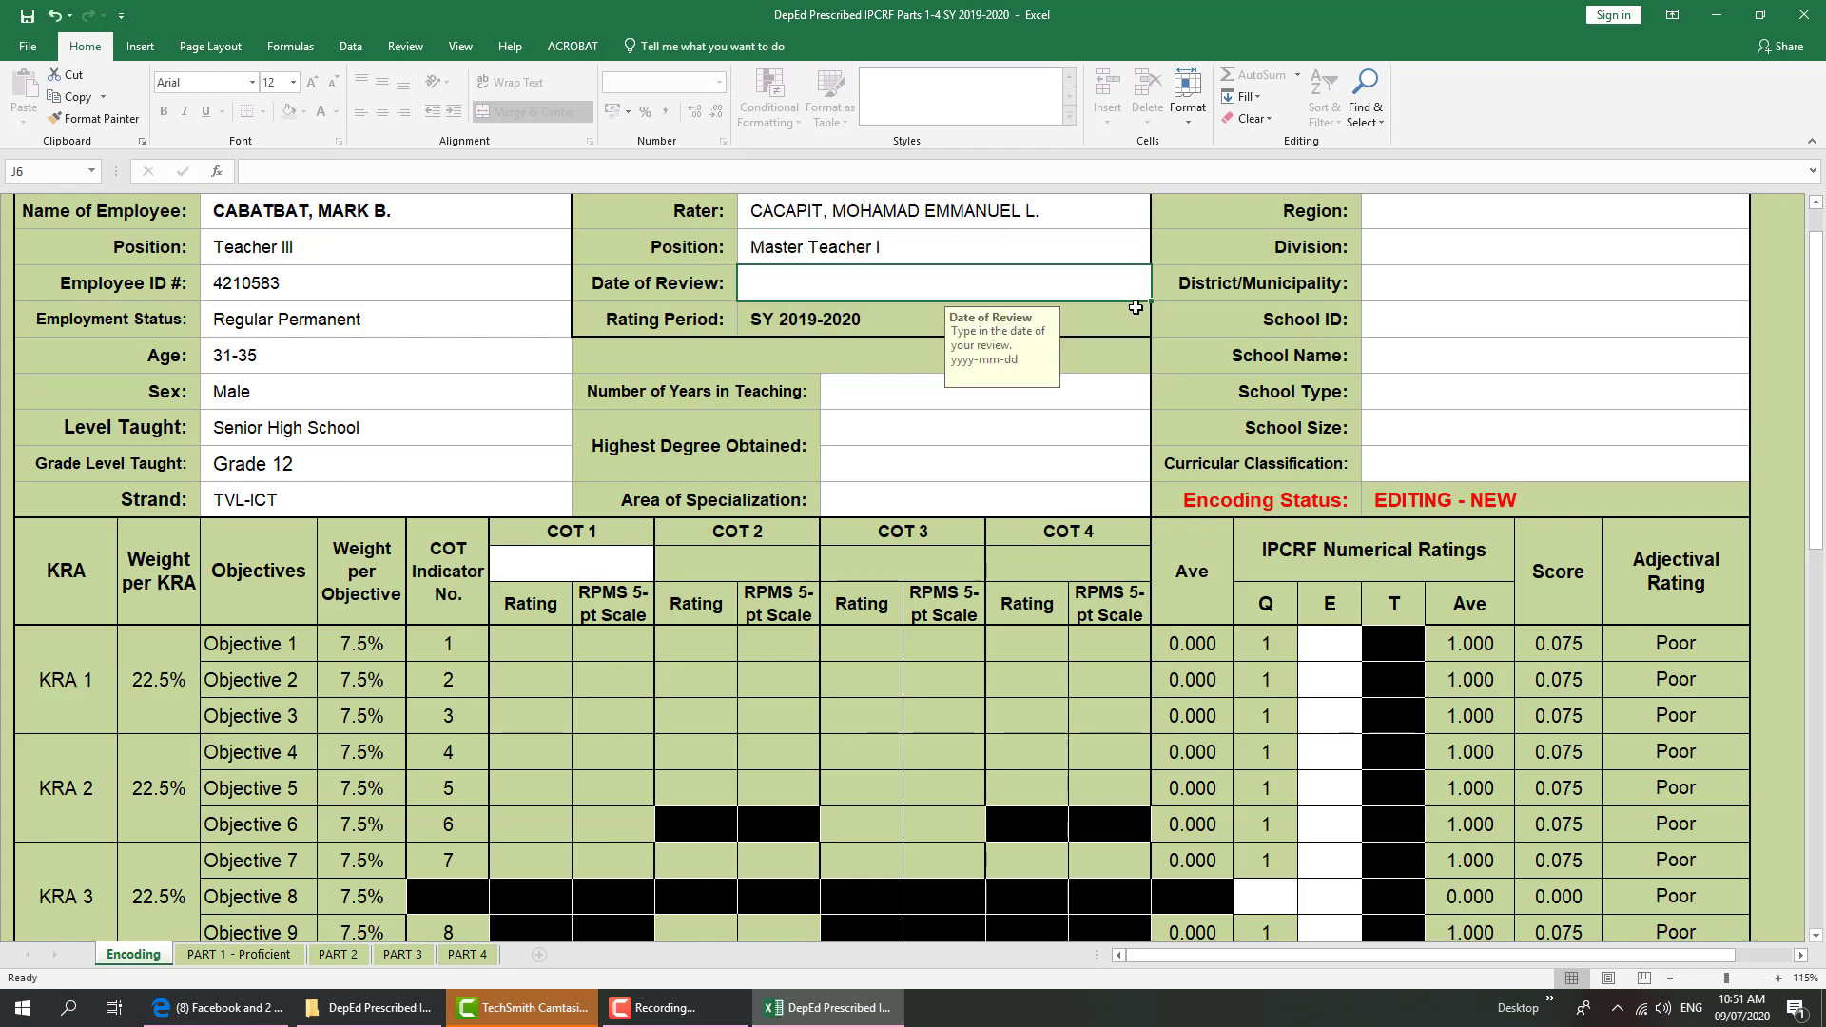
type("2020-02-28")
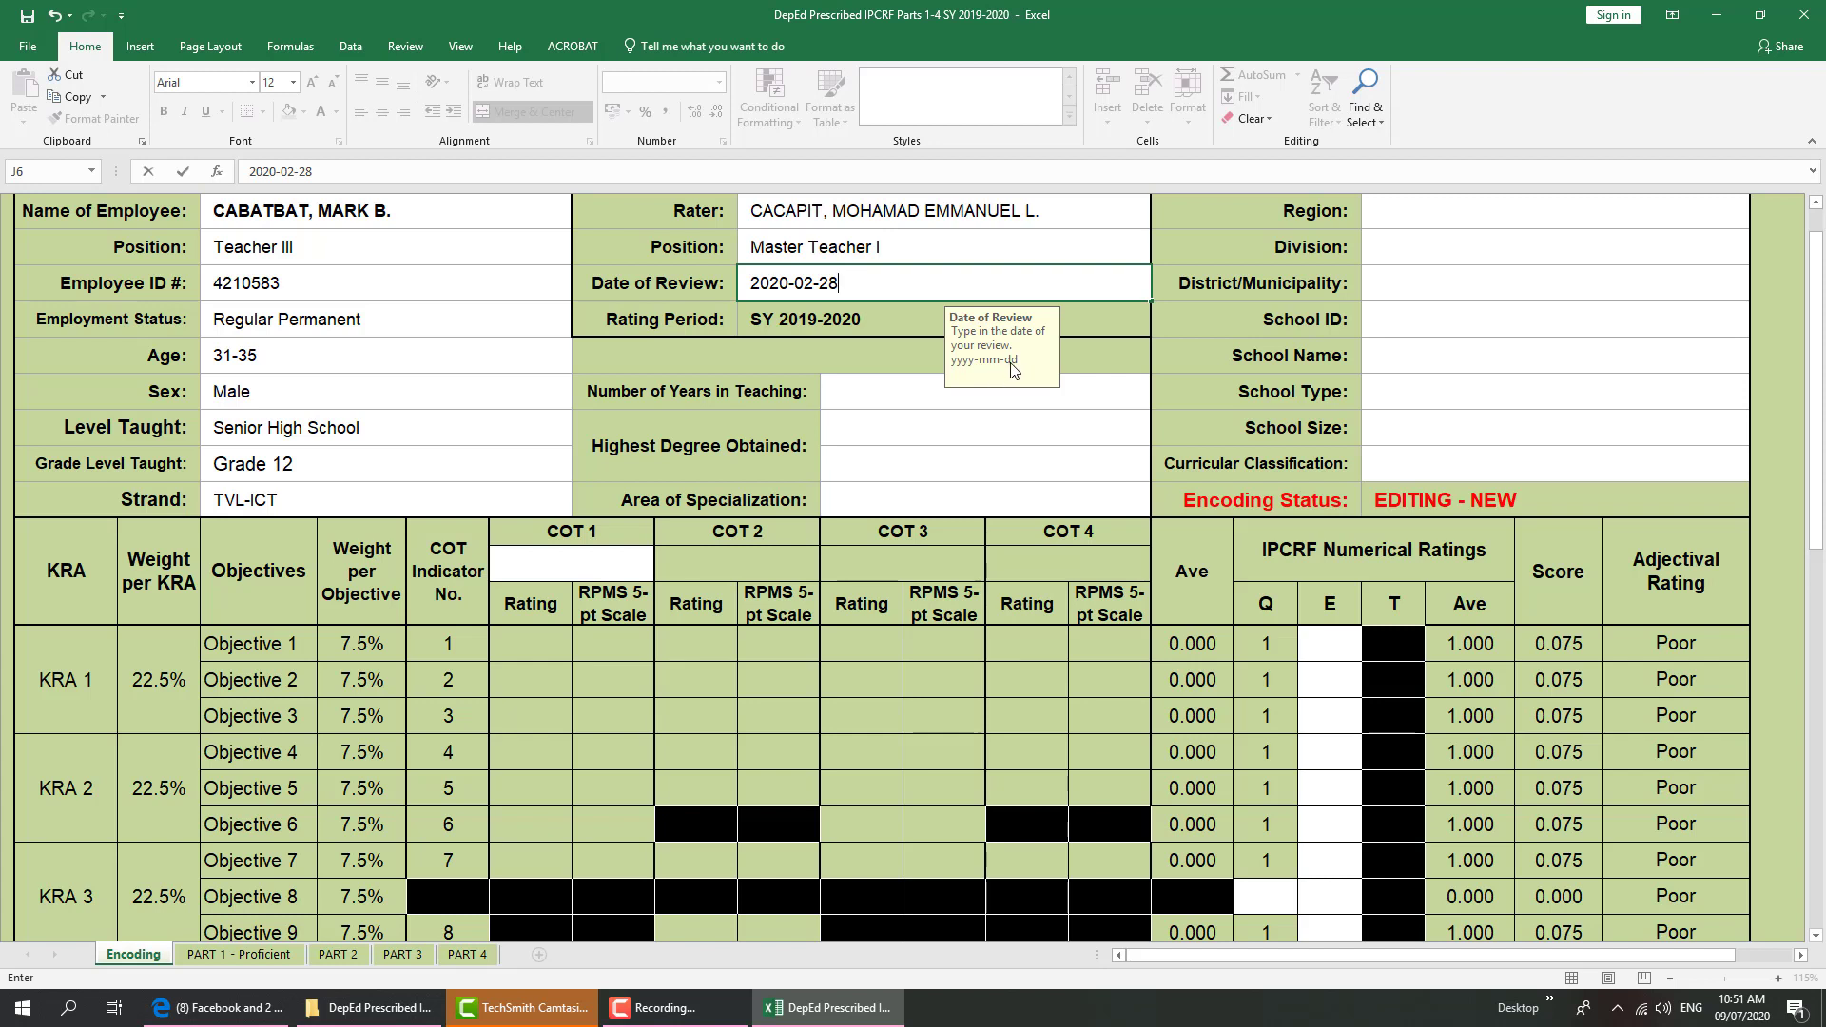
Set Years in Teaching to 4-10 and Highest Degree Obtained to Master's Degree
left_click(902, 395)
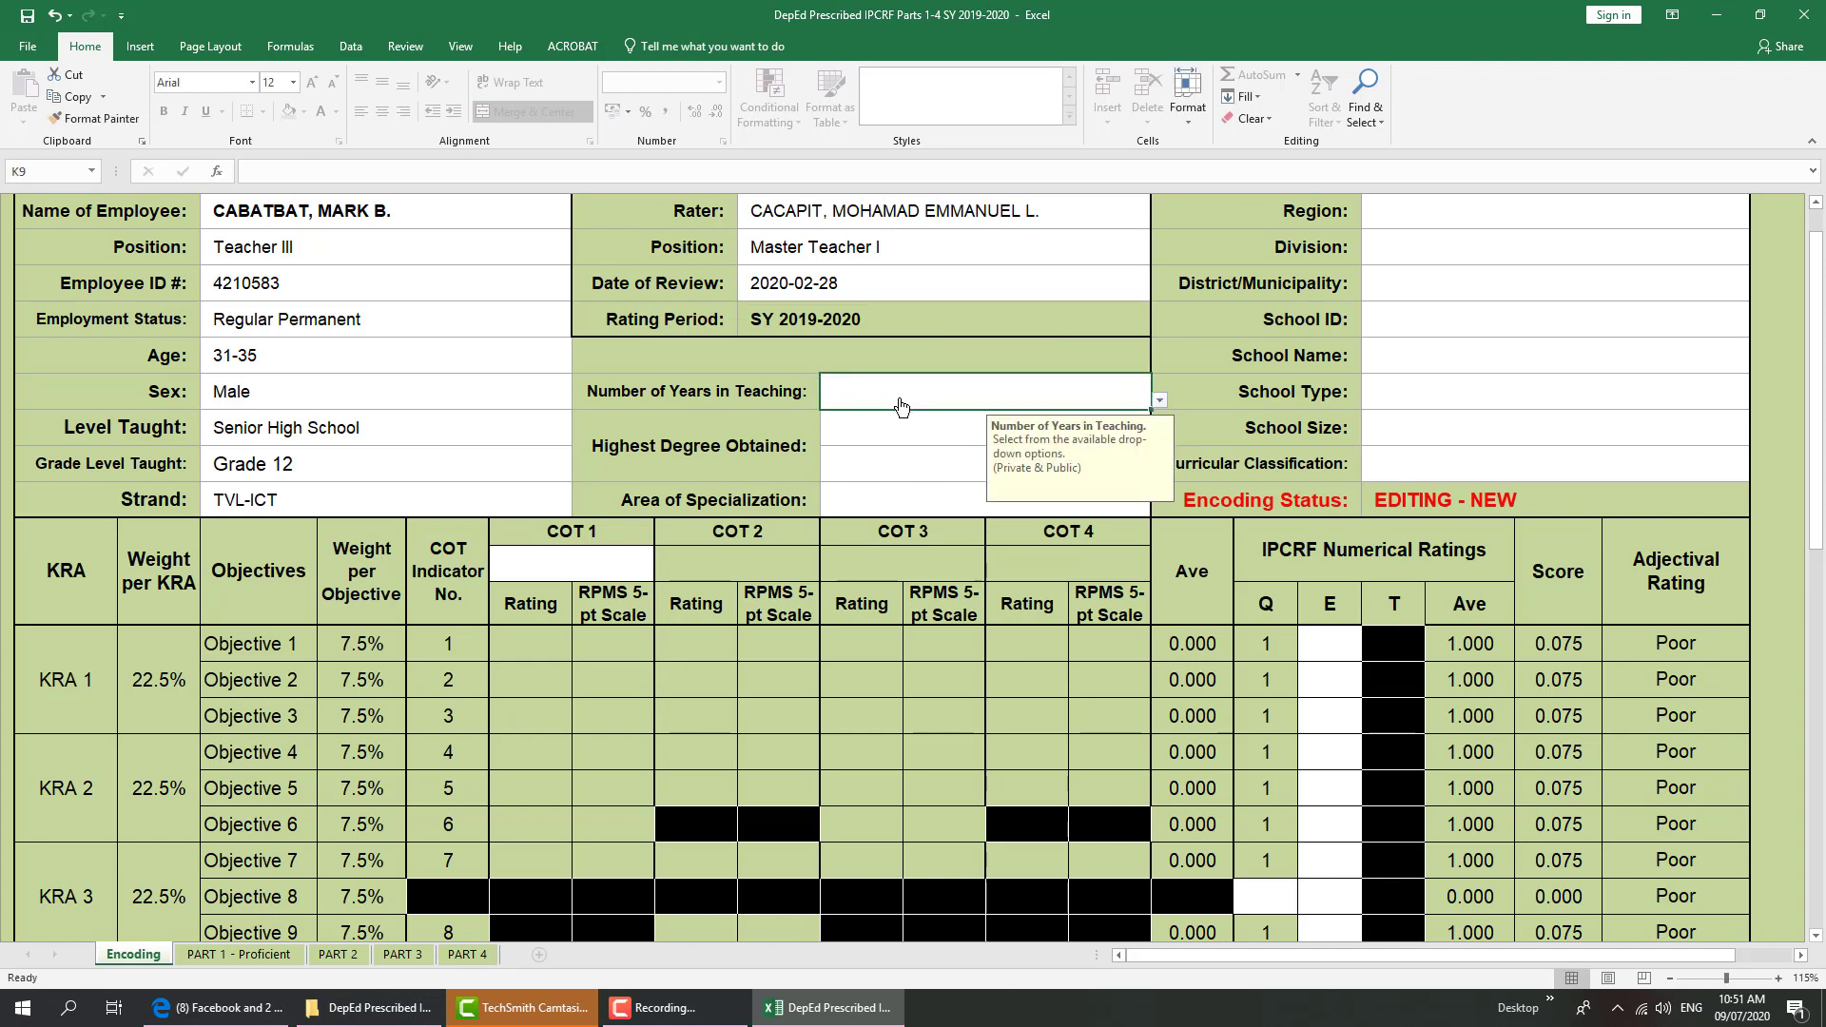
left_click(1160, 401)
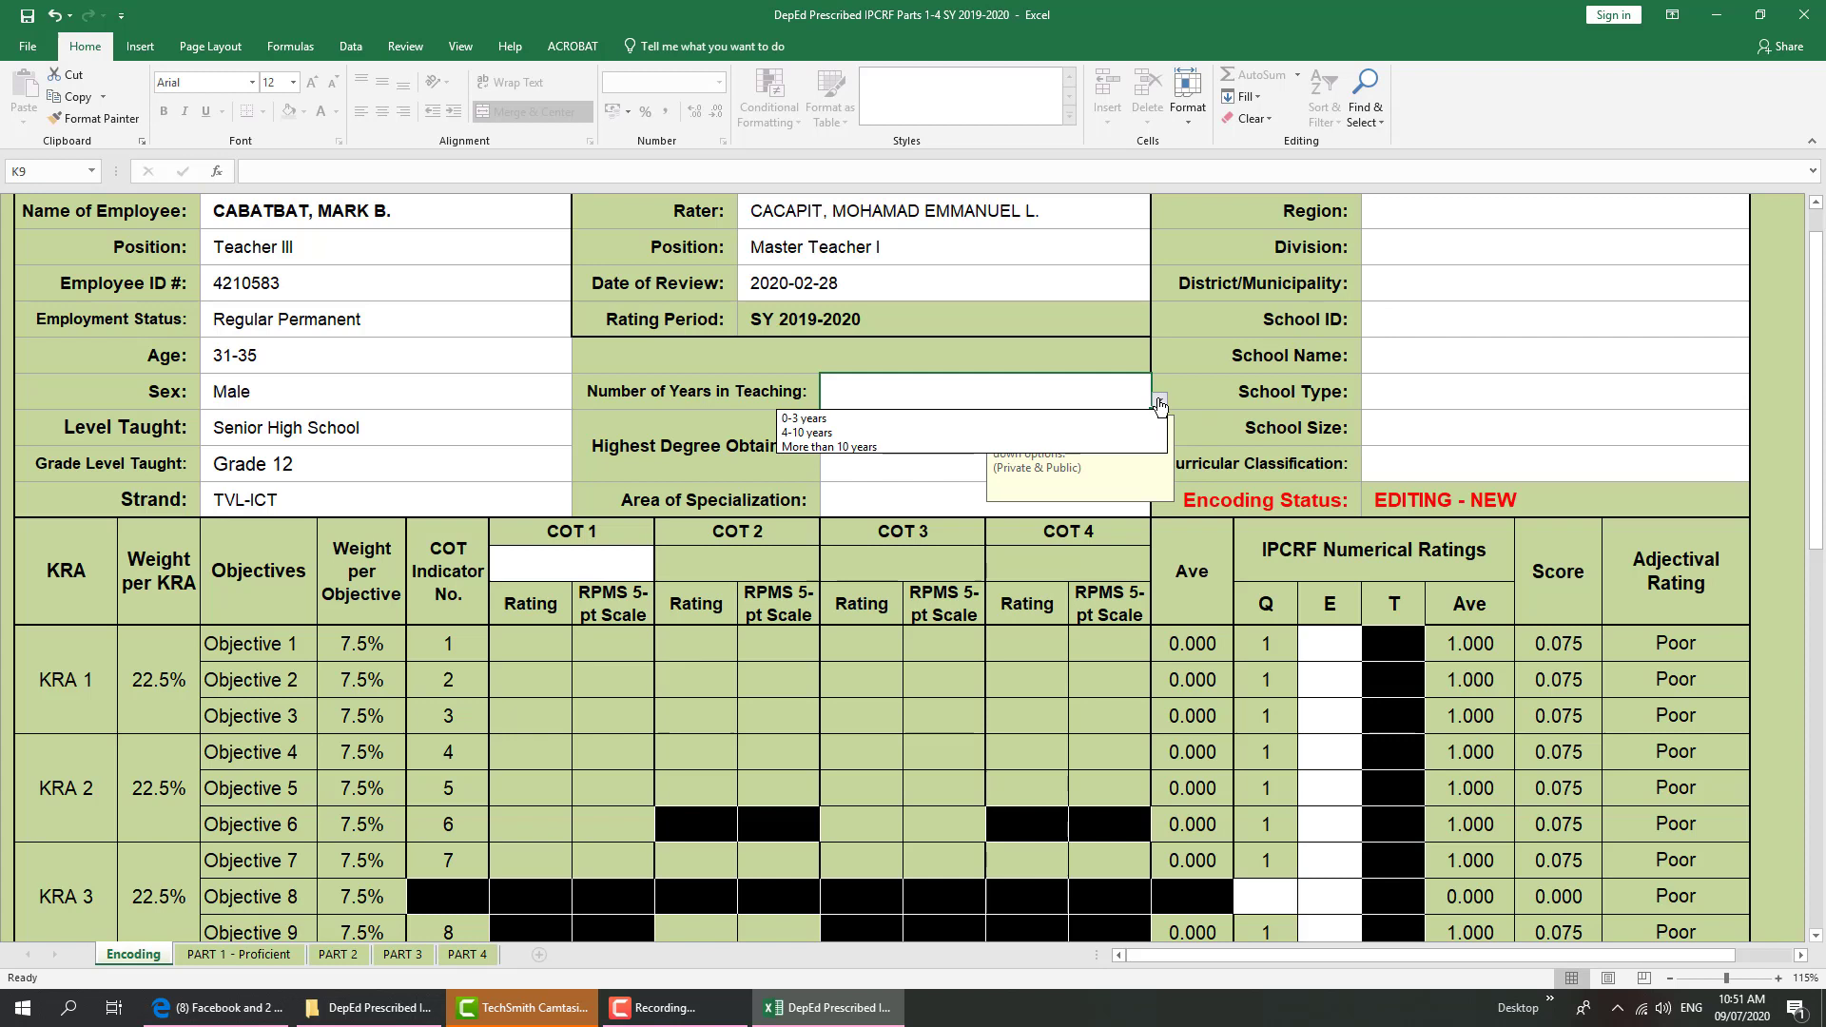
left_click(1112, 431)
left_click(911, 437)
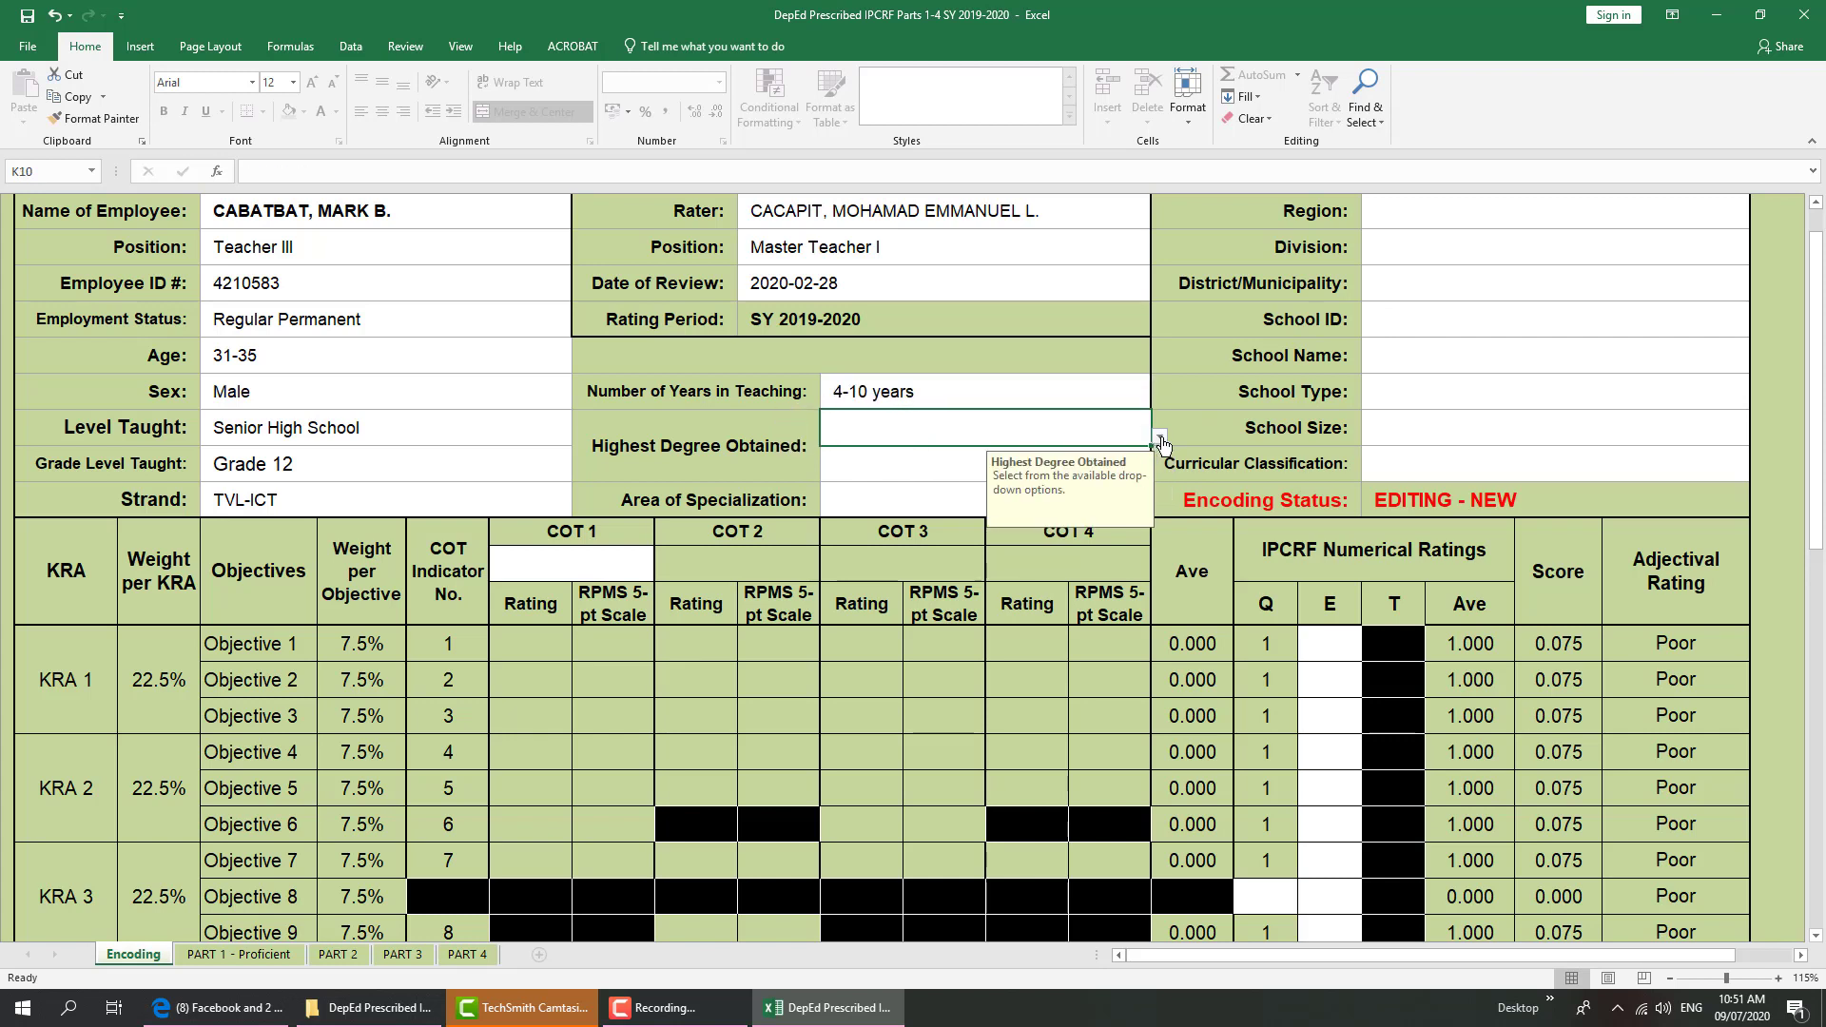
left_click(1161, 440)
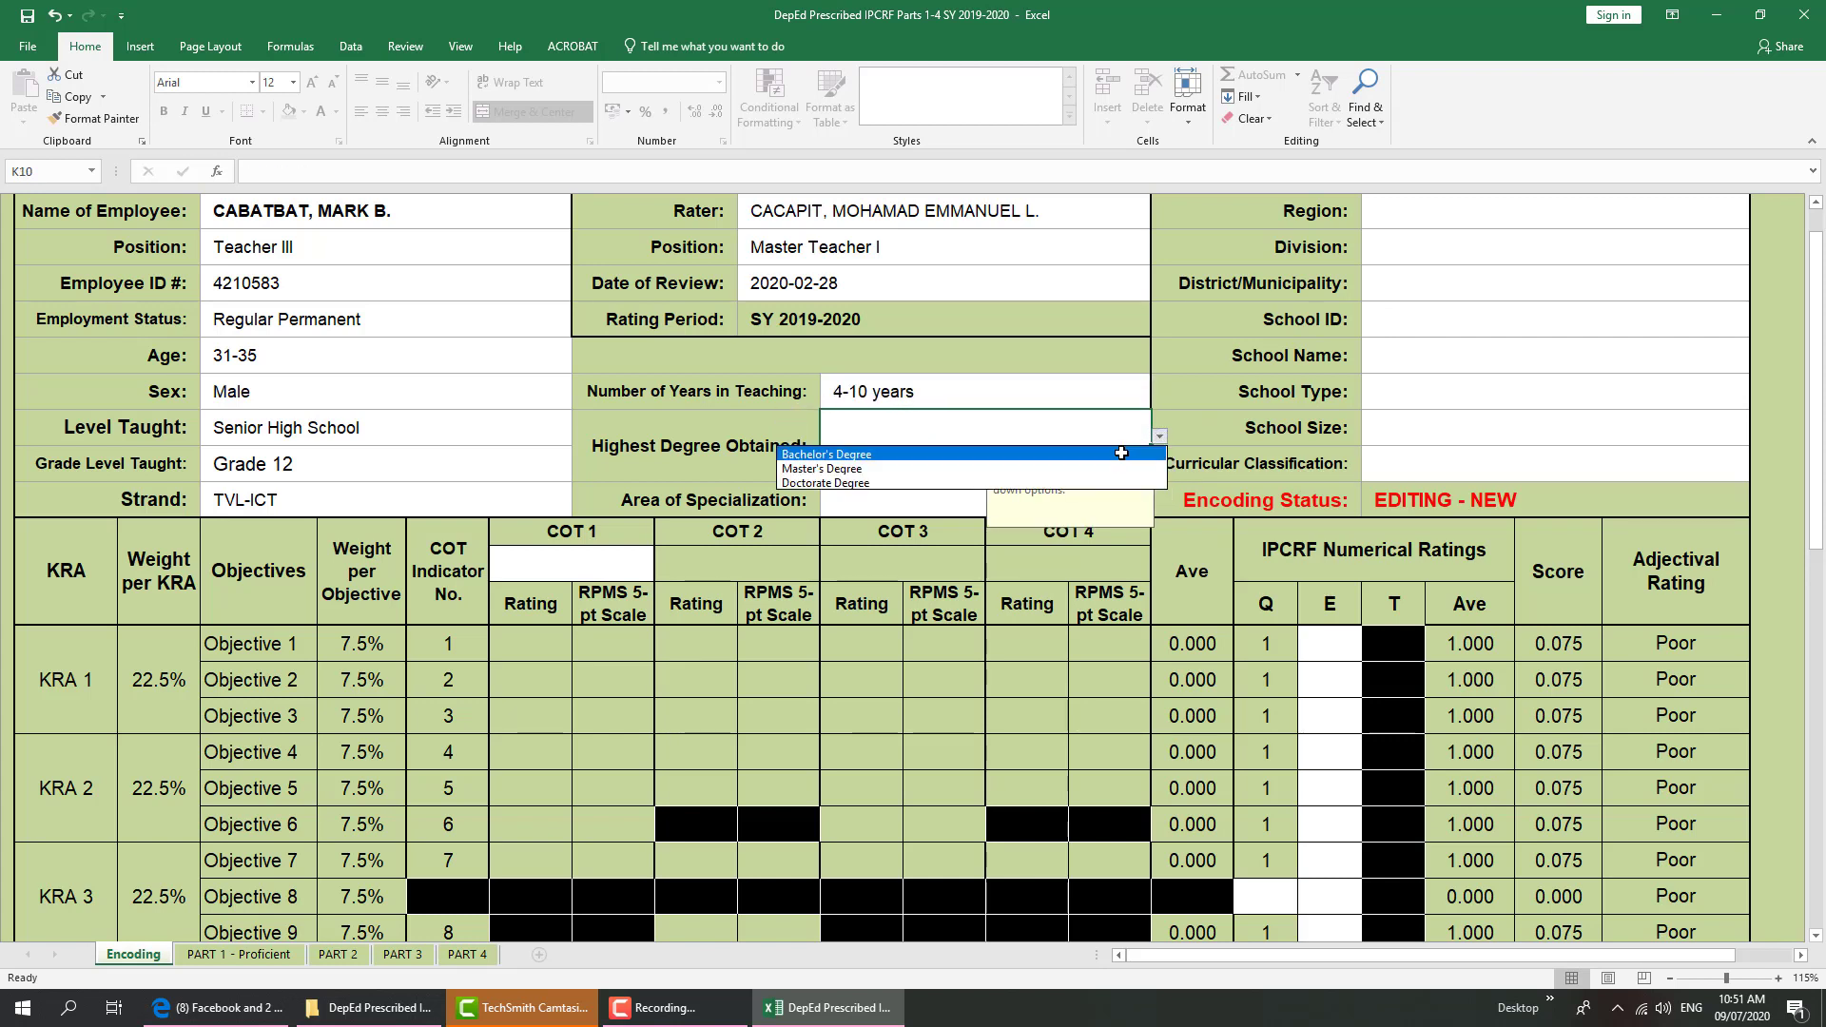
left_click(1062, 455)
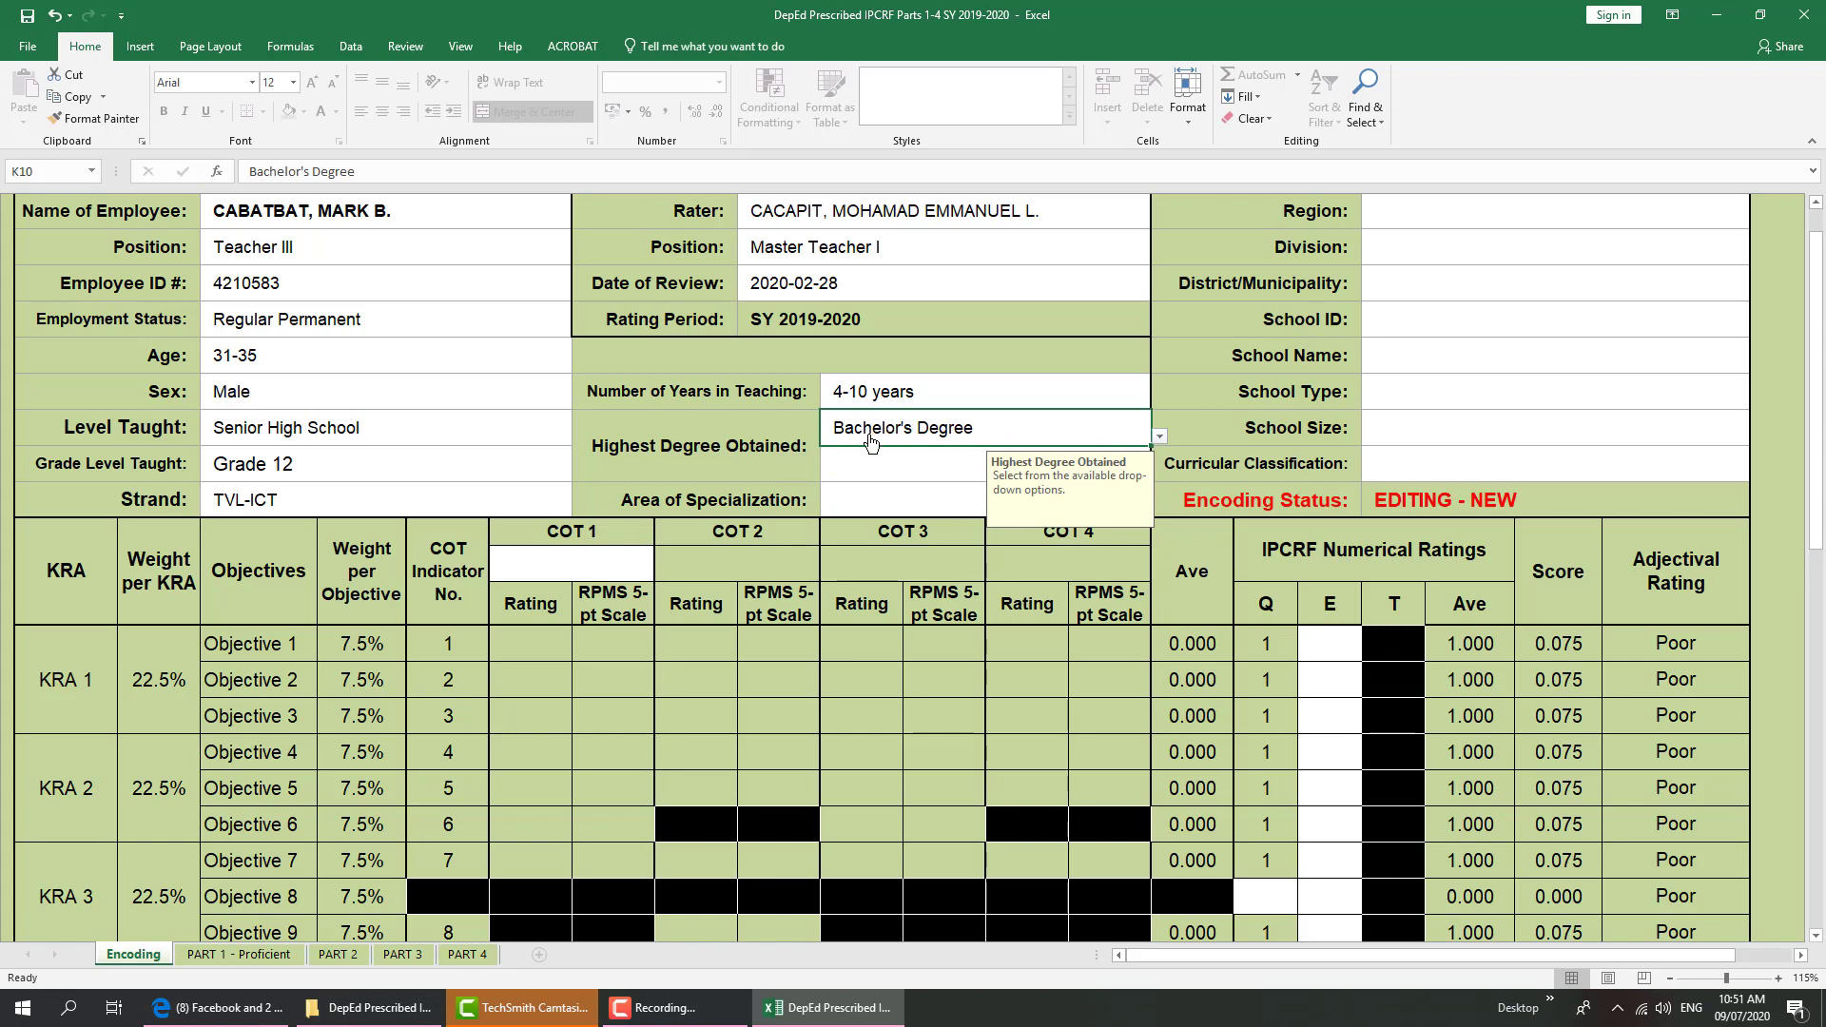
left_click(855, 468)
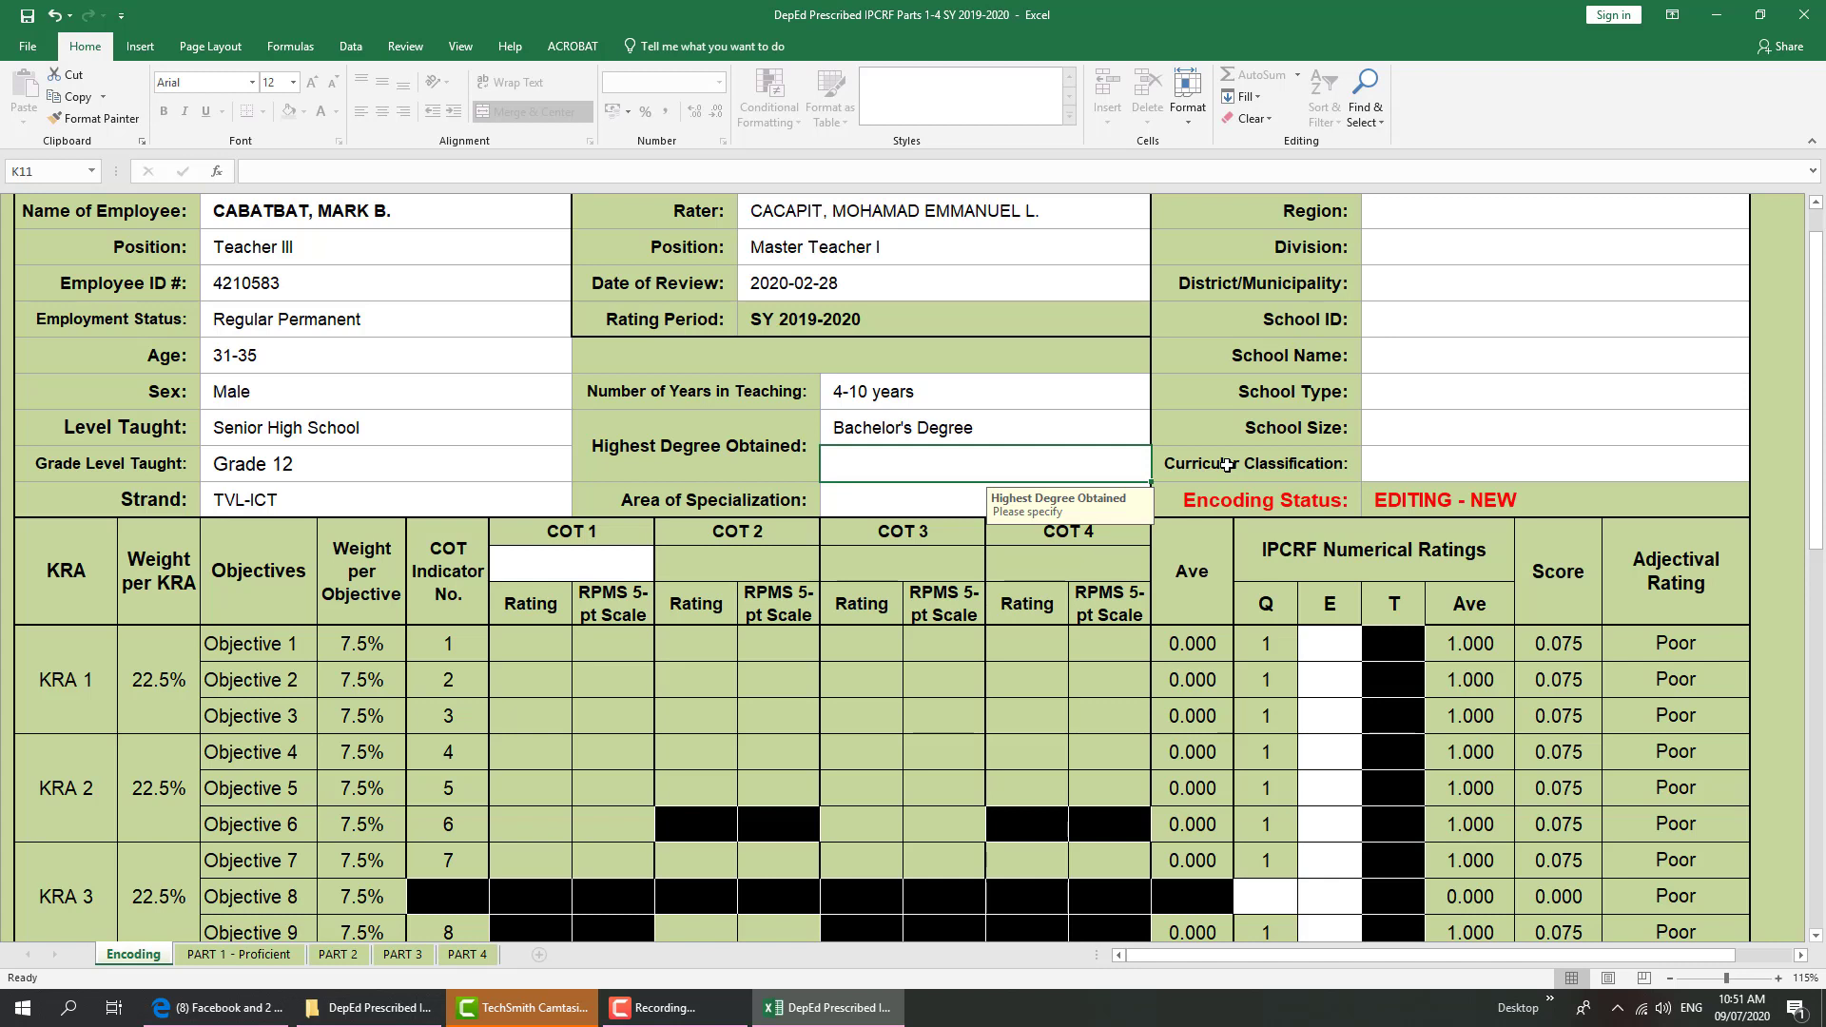
left_click(1052, 426)
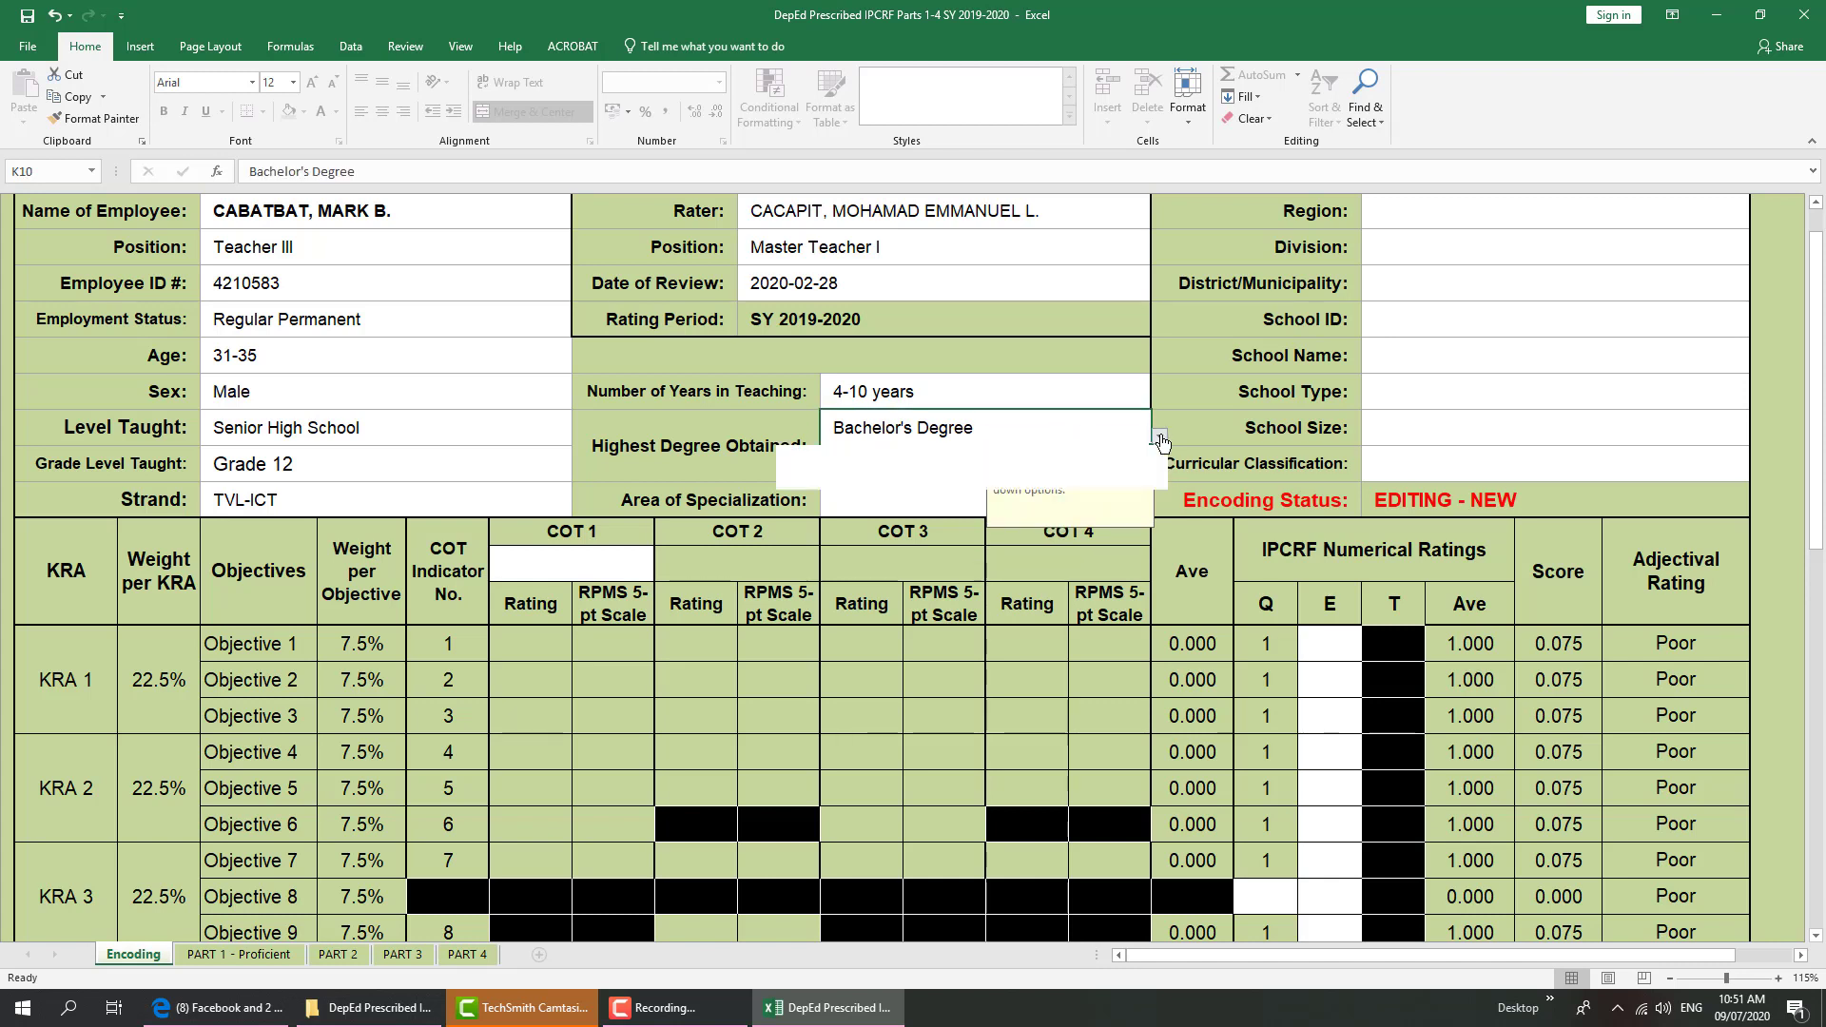
left_click(1094, 466)
left_click(942, 464)
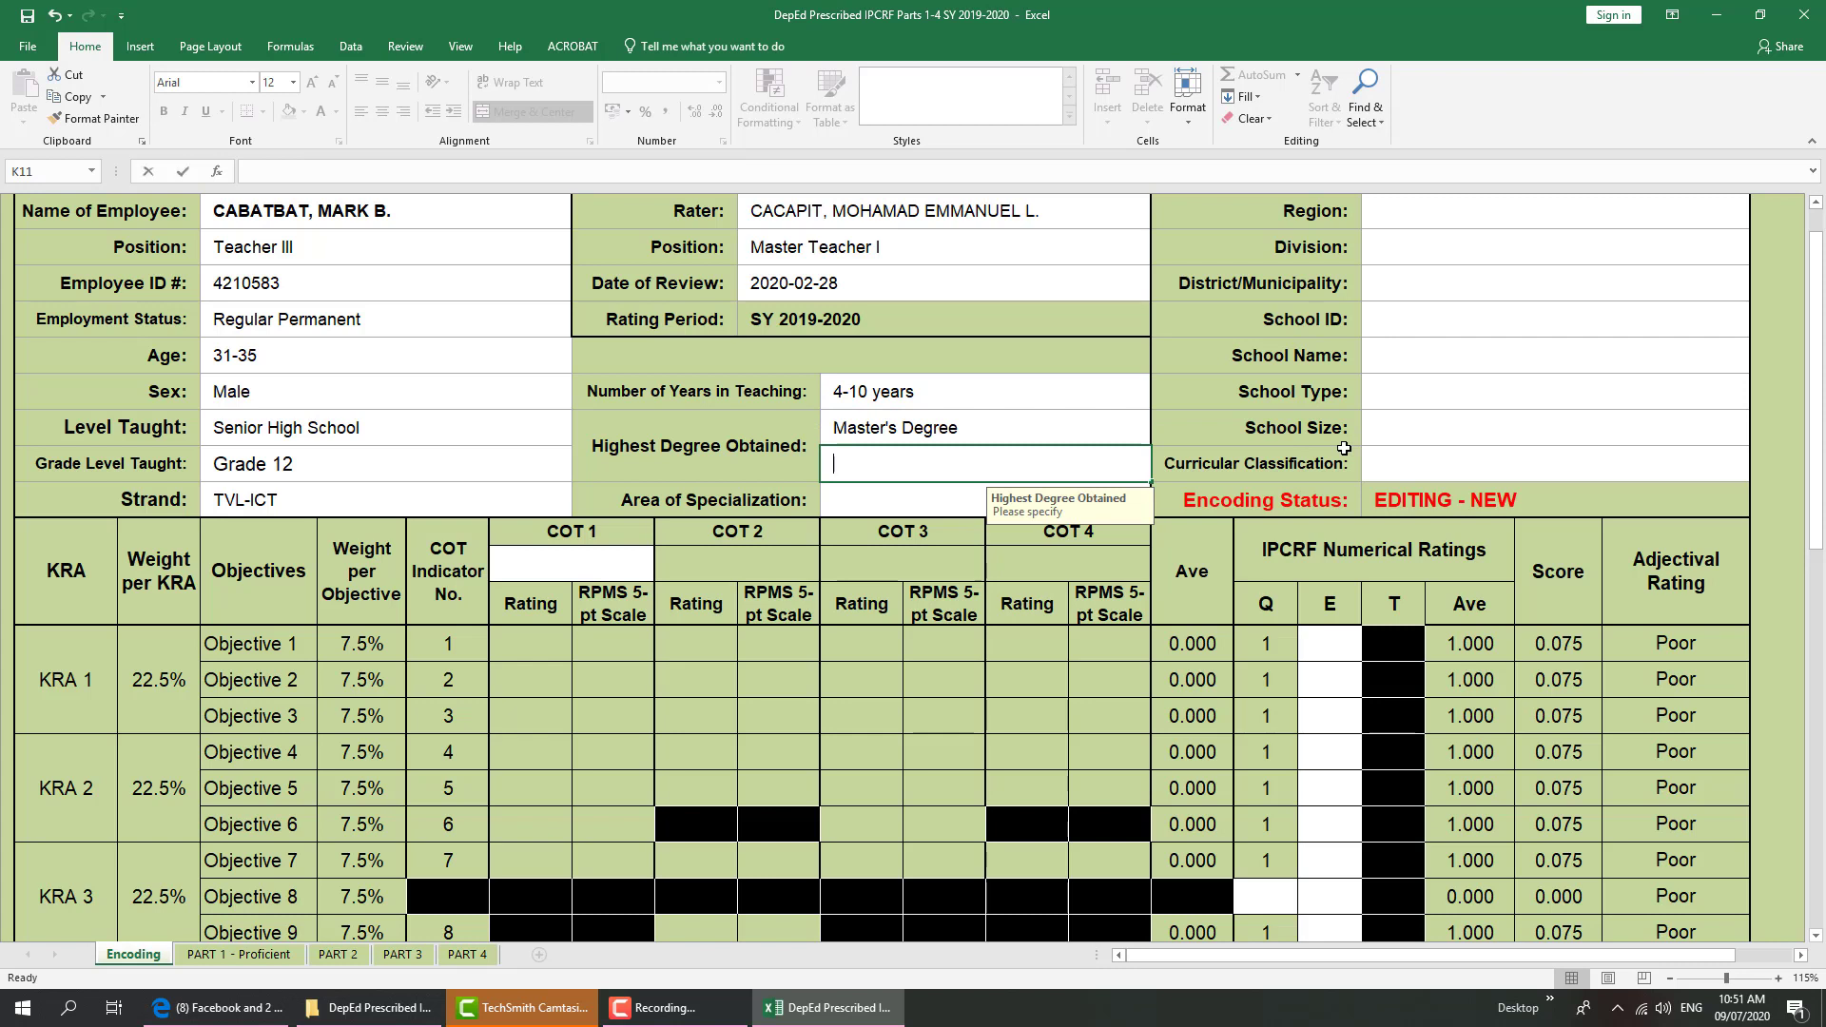
Specify Master in Information Technology and set Area of Specialization to TLE/HE/TVL
type("Master in")
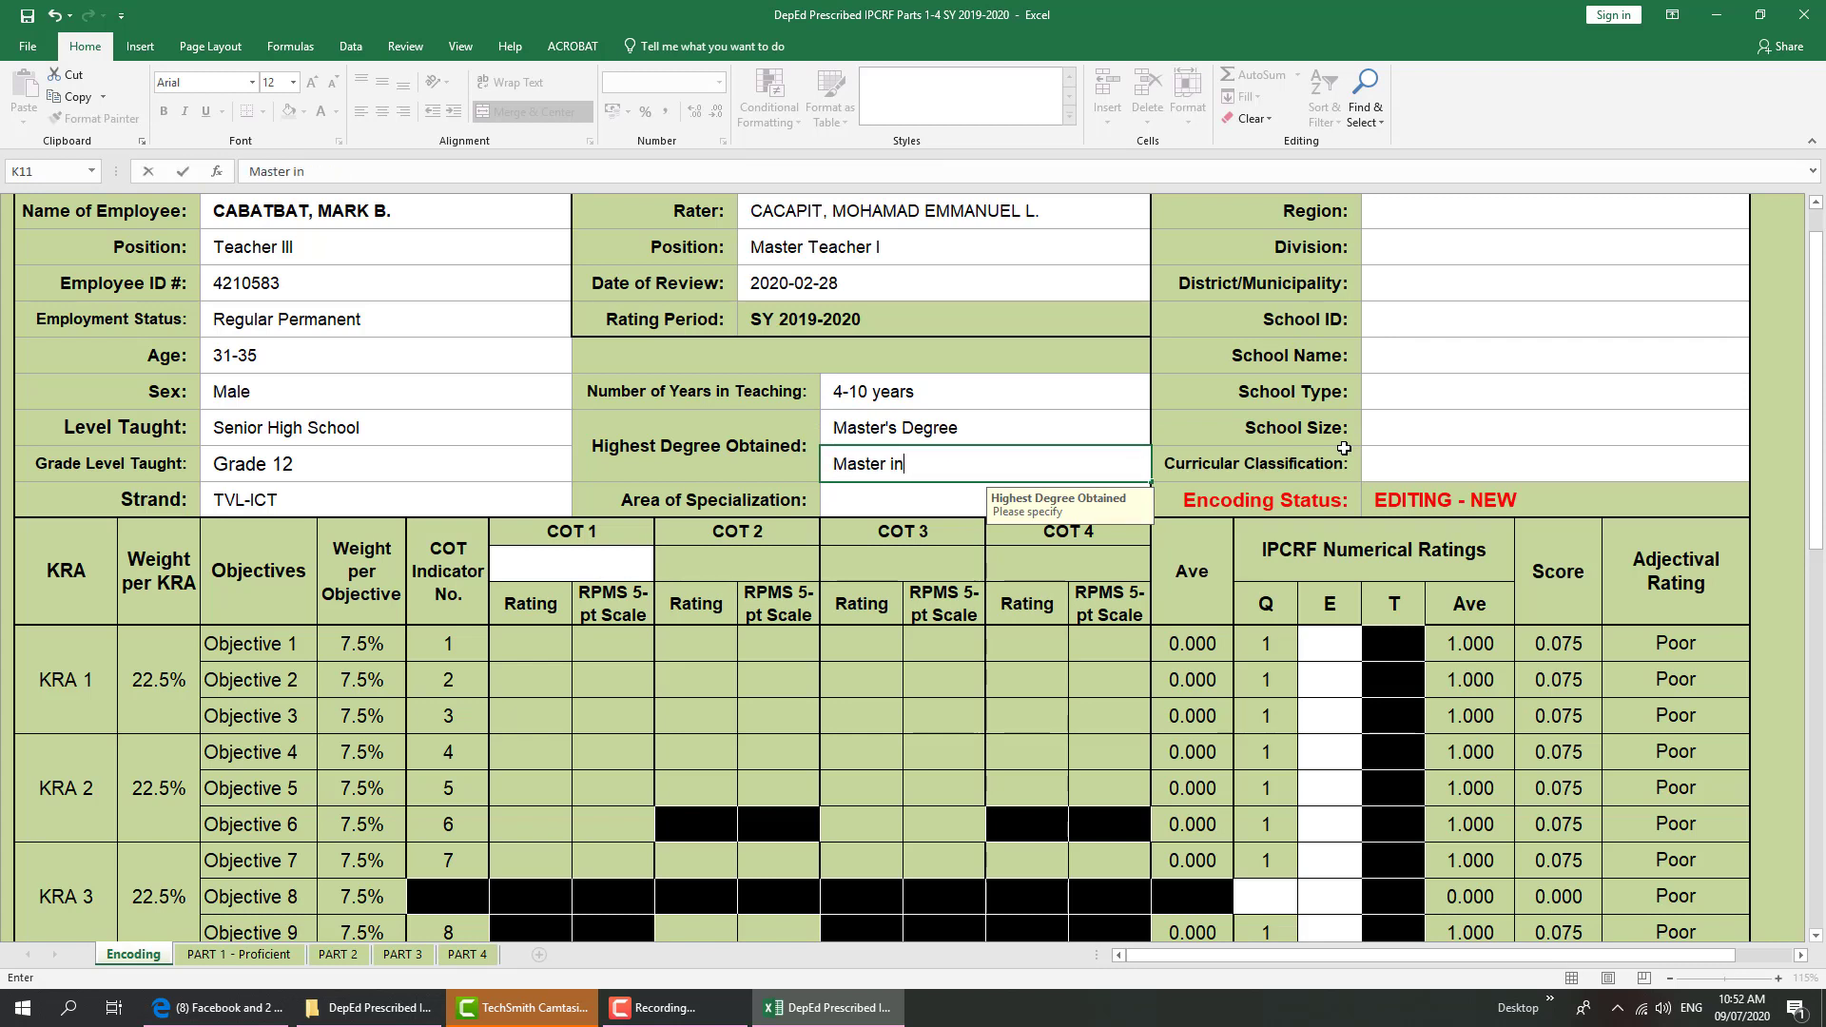
type(" Information ")
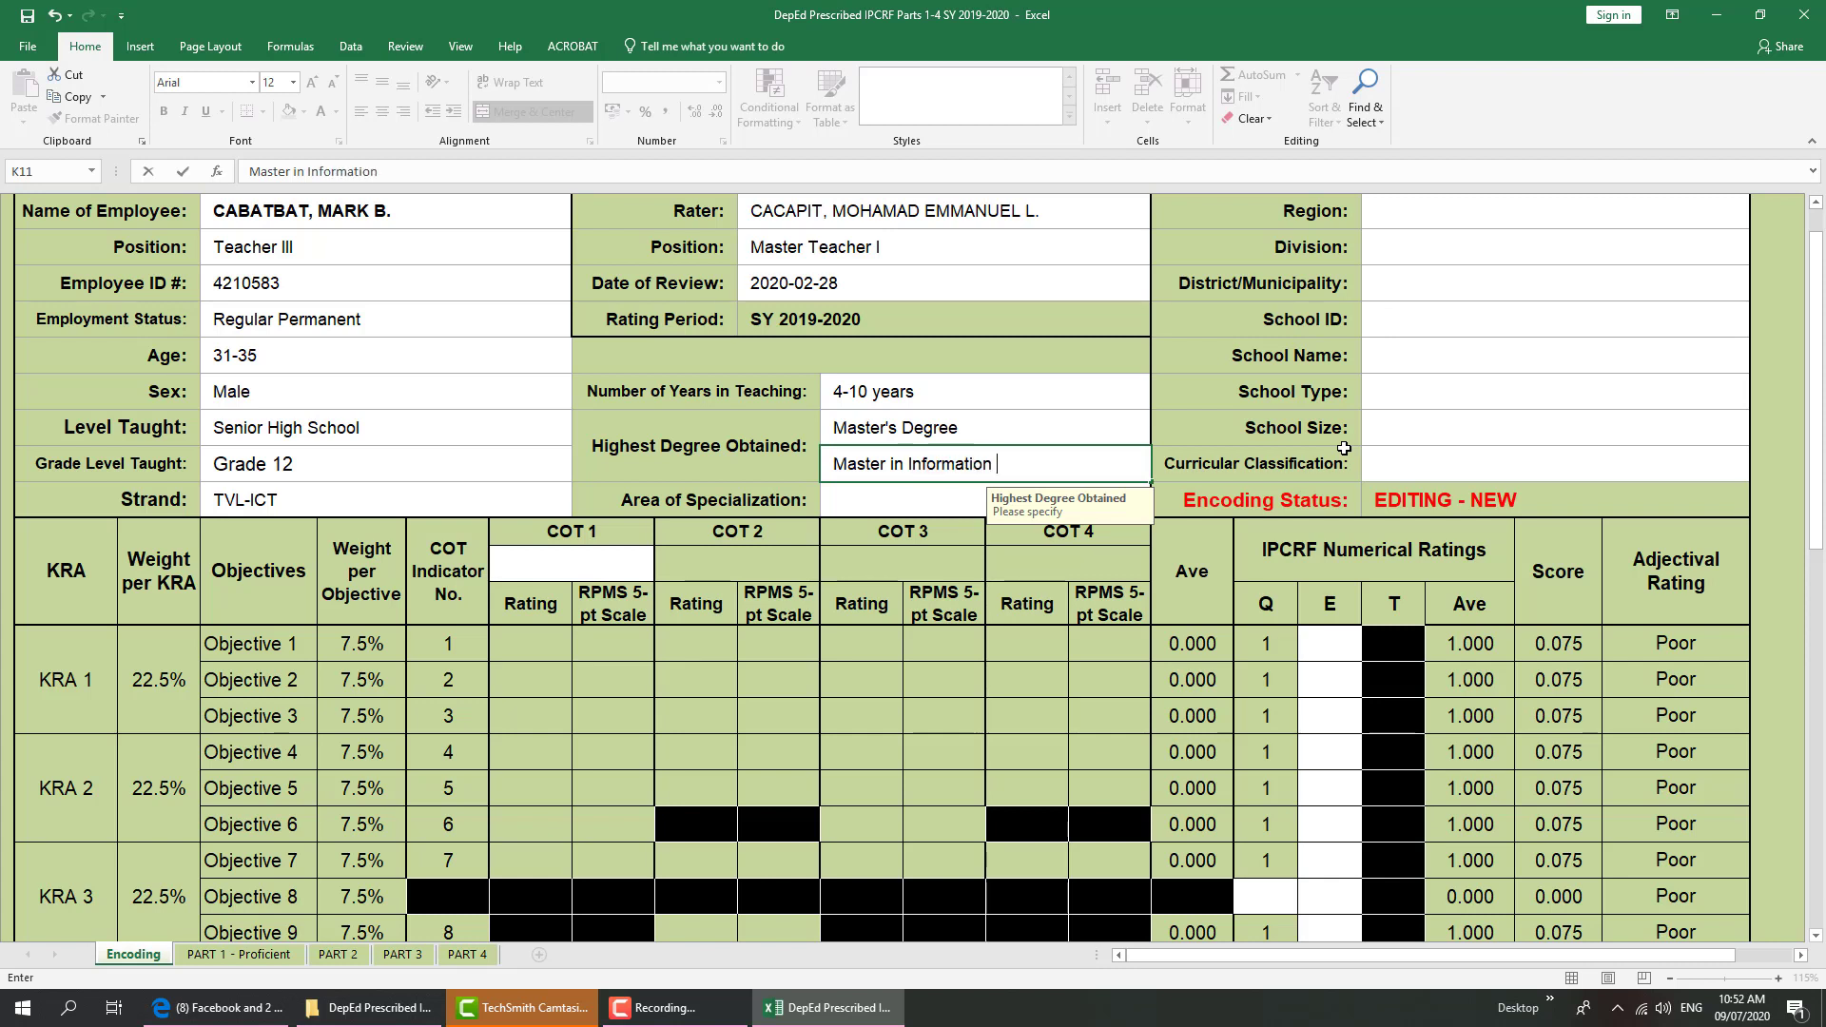
type("Technology")
left_click(862, 489)
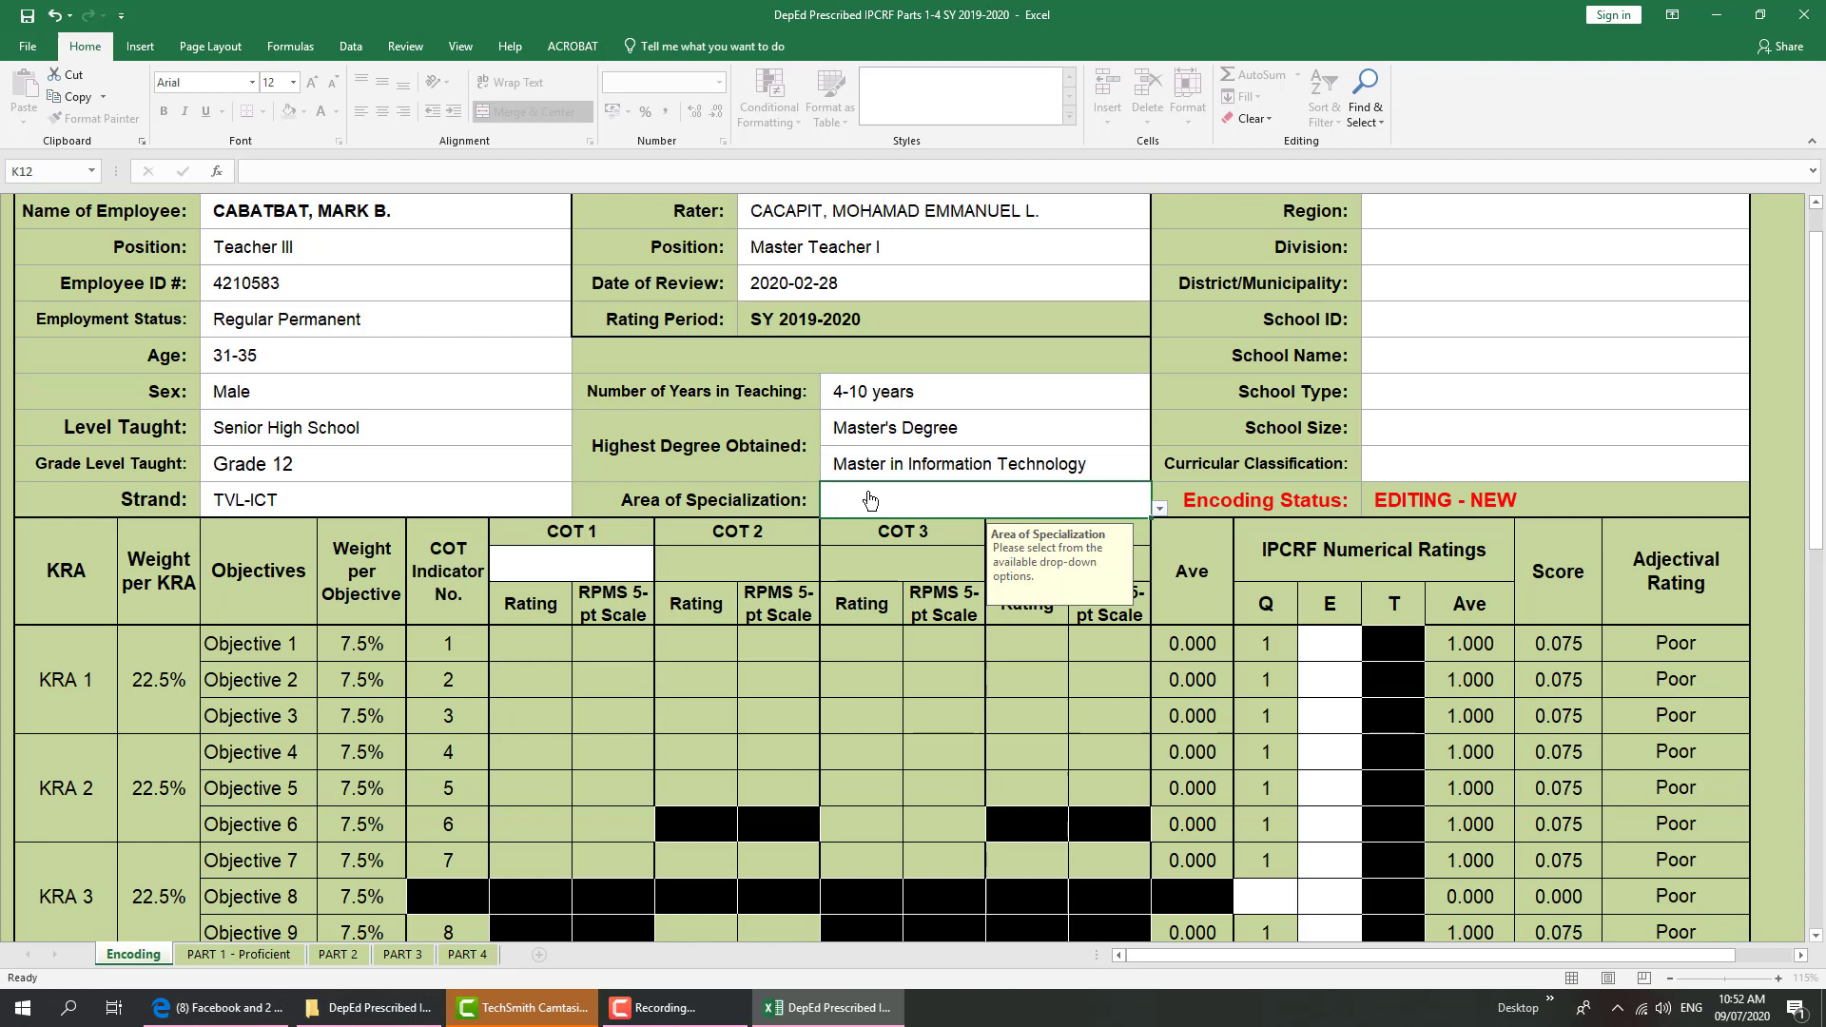
left_click(1158, 512)
key("Down")
key("Down")
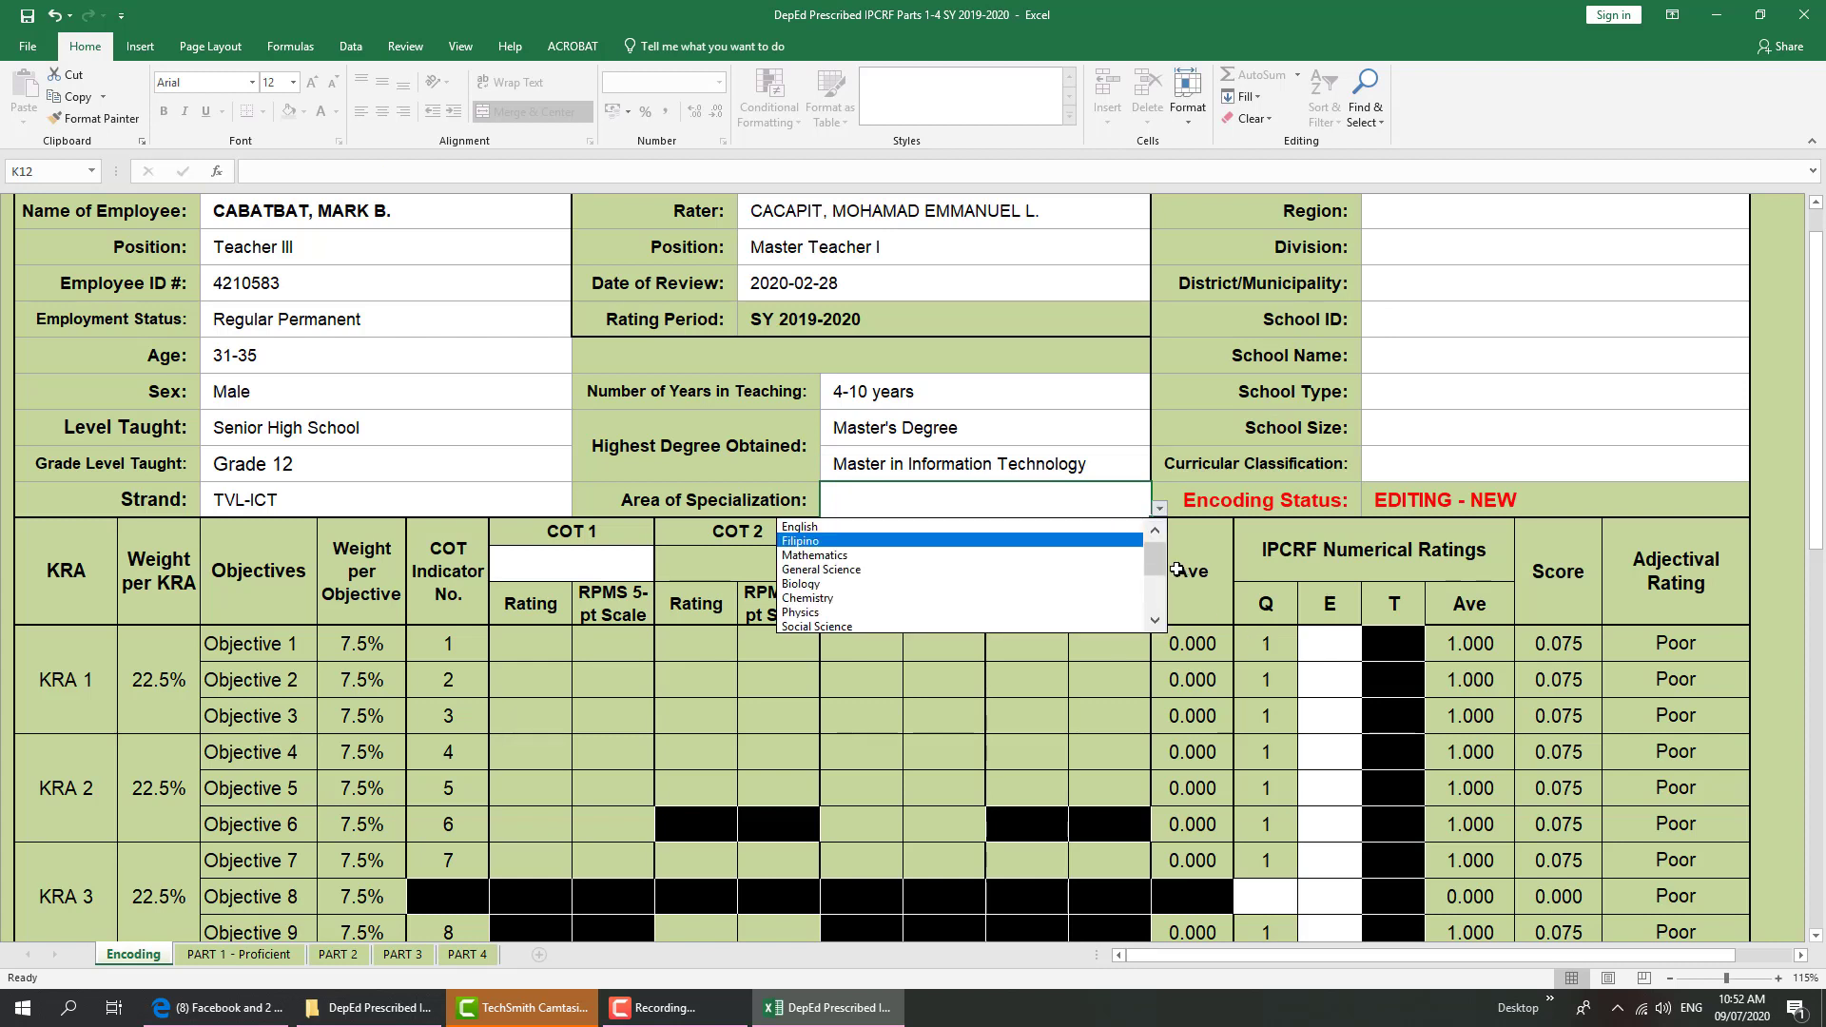
left_click(1152, 577)
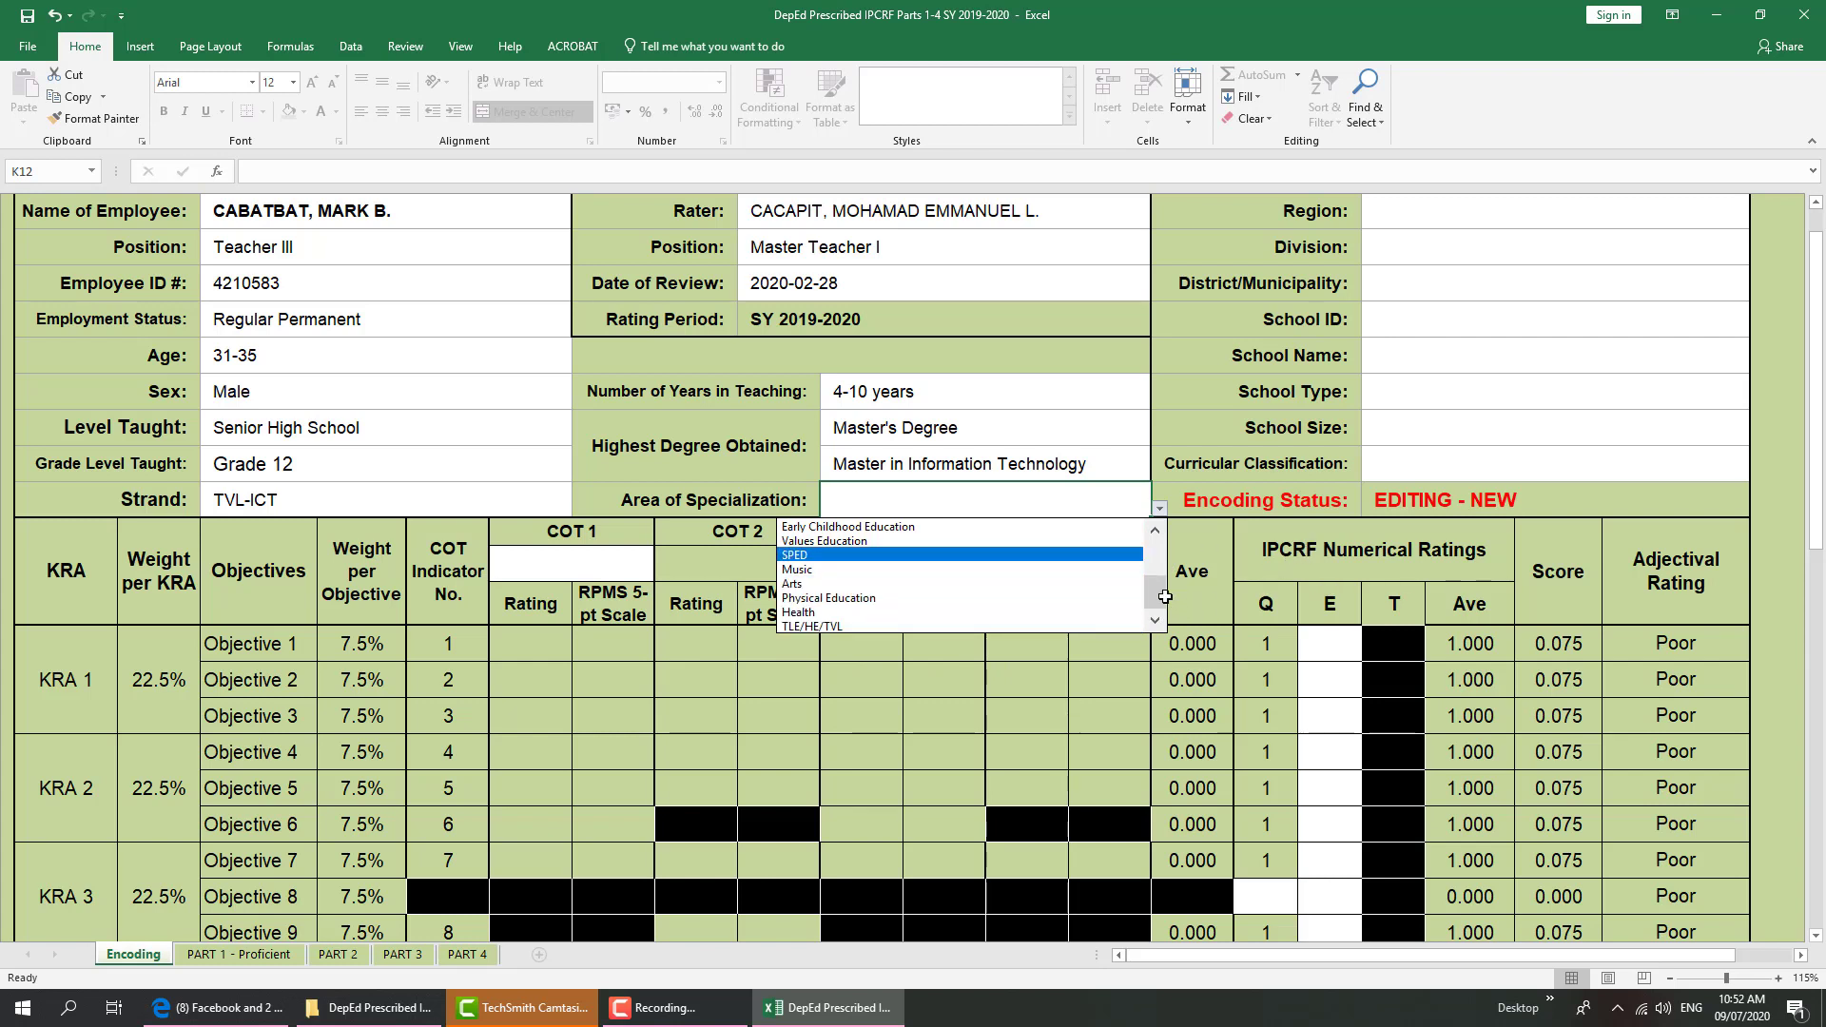
left_click(1154, 540)
scroll(842, 588, "down", 3)
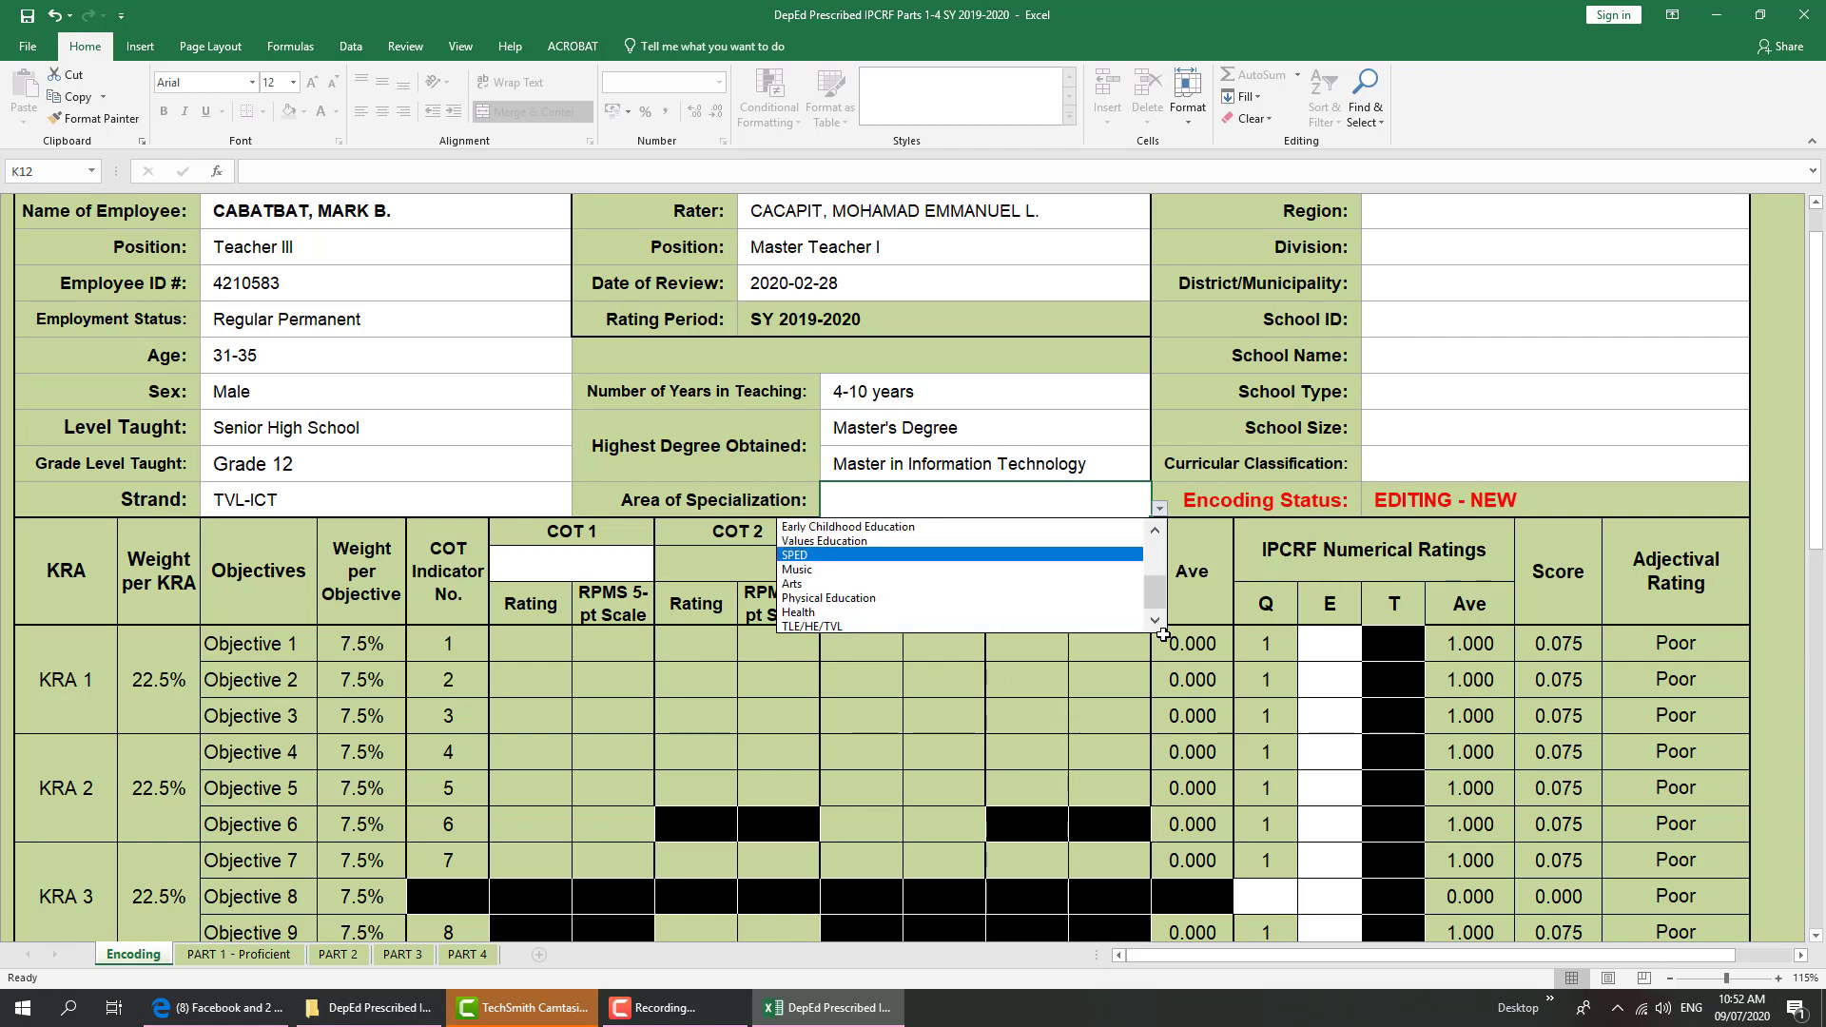
left_click(814, 625)
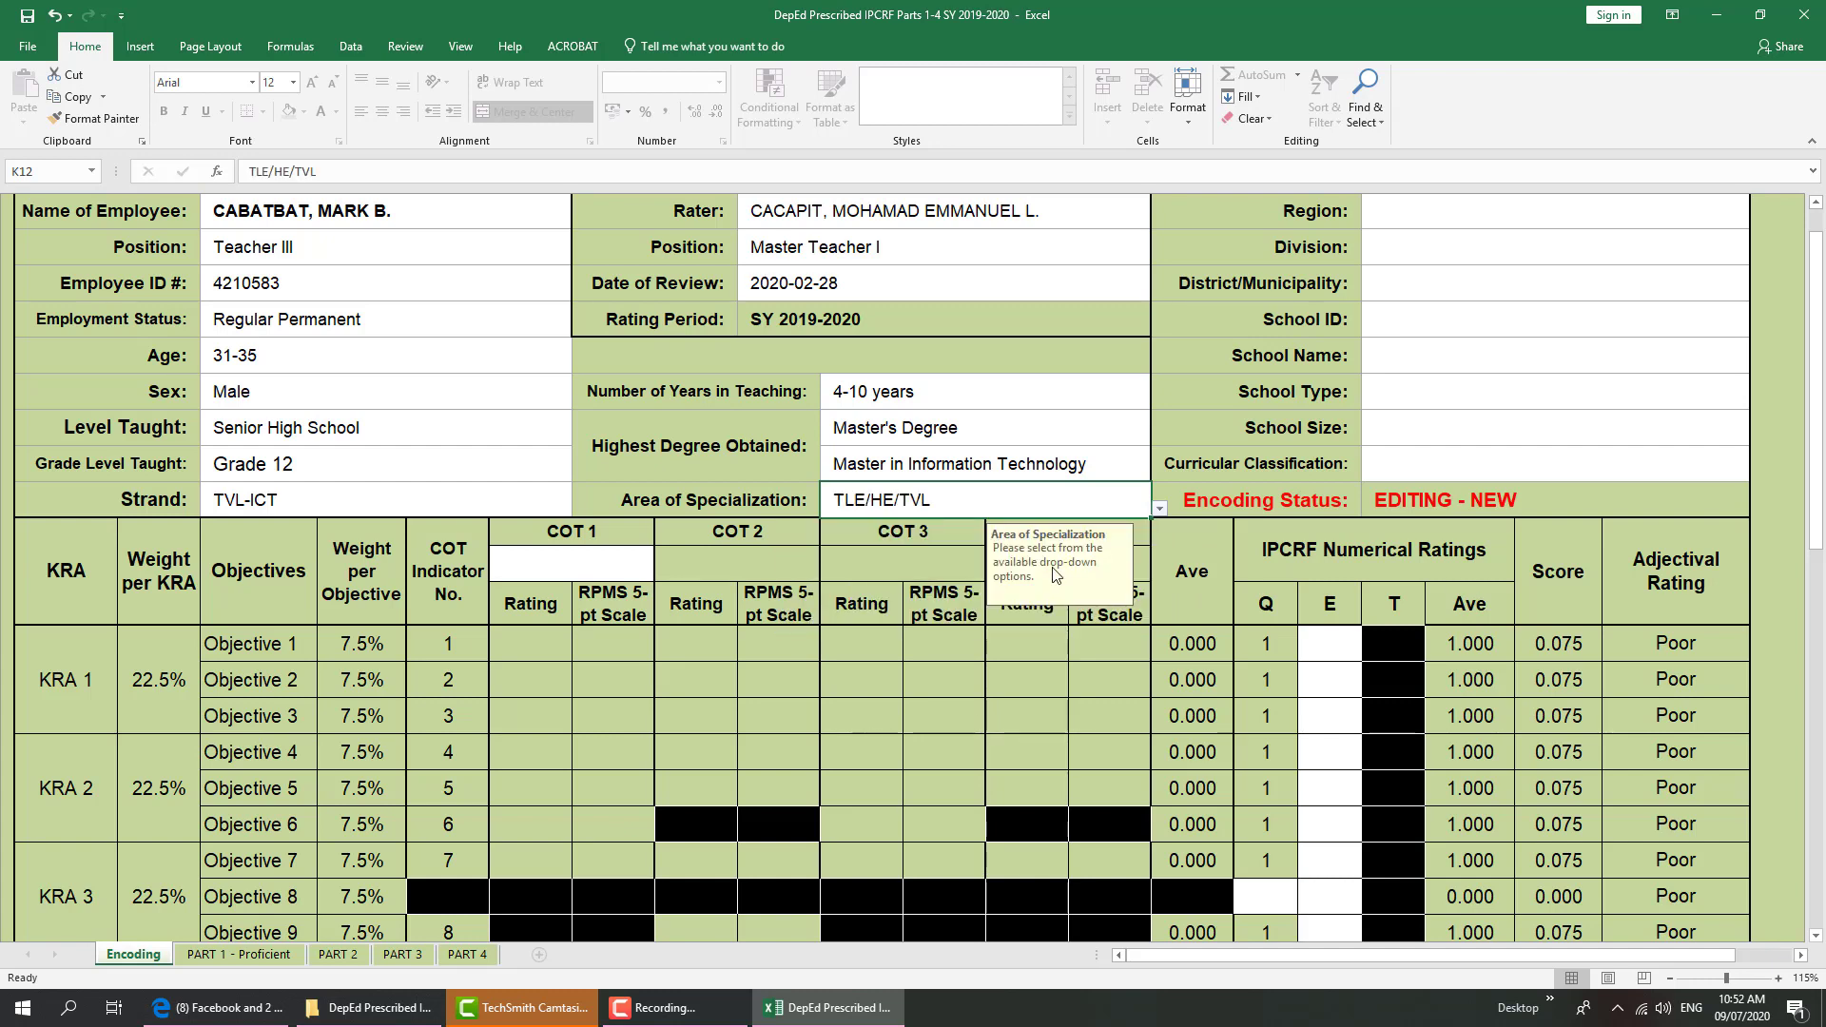
scroll(1522, 380, "down", 1)
scroll(1504, 400, "up", 4)
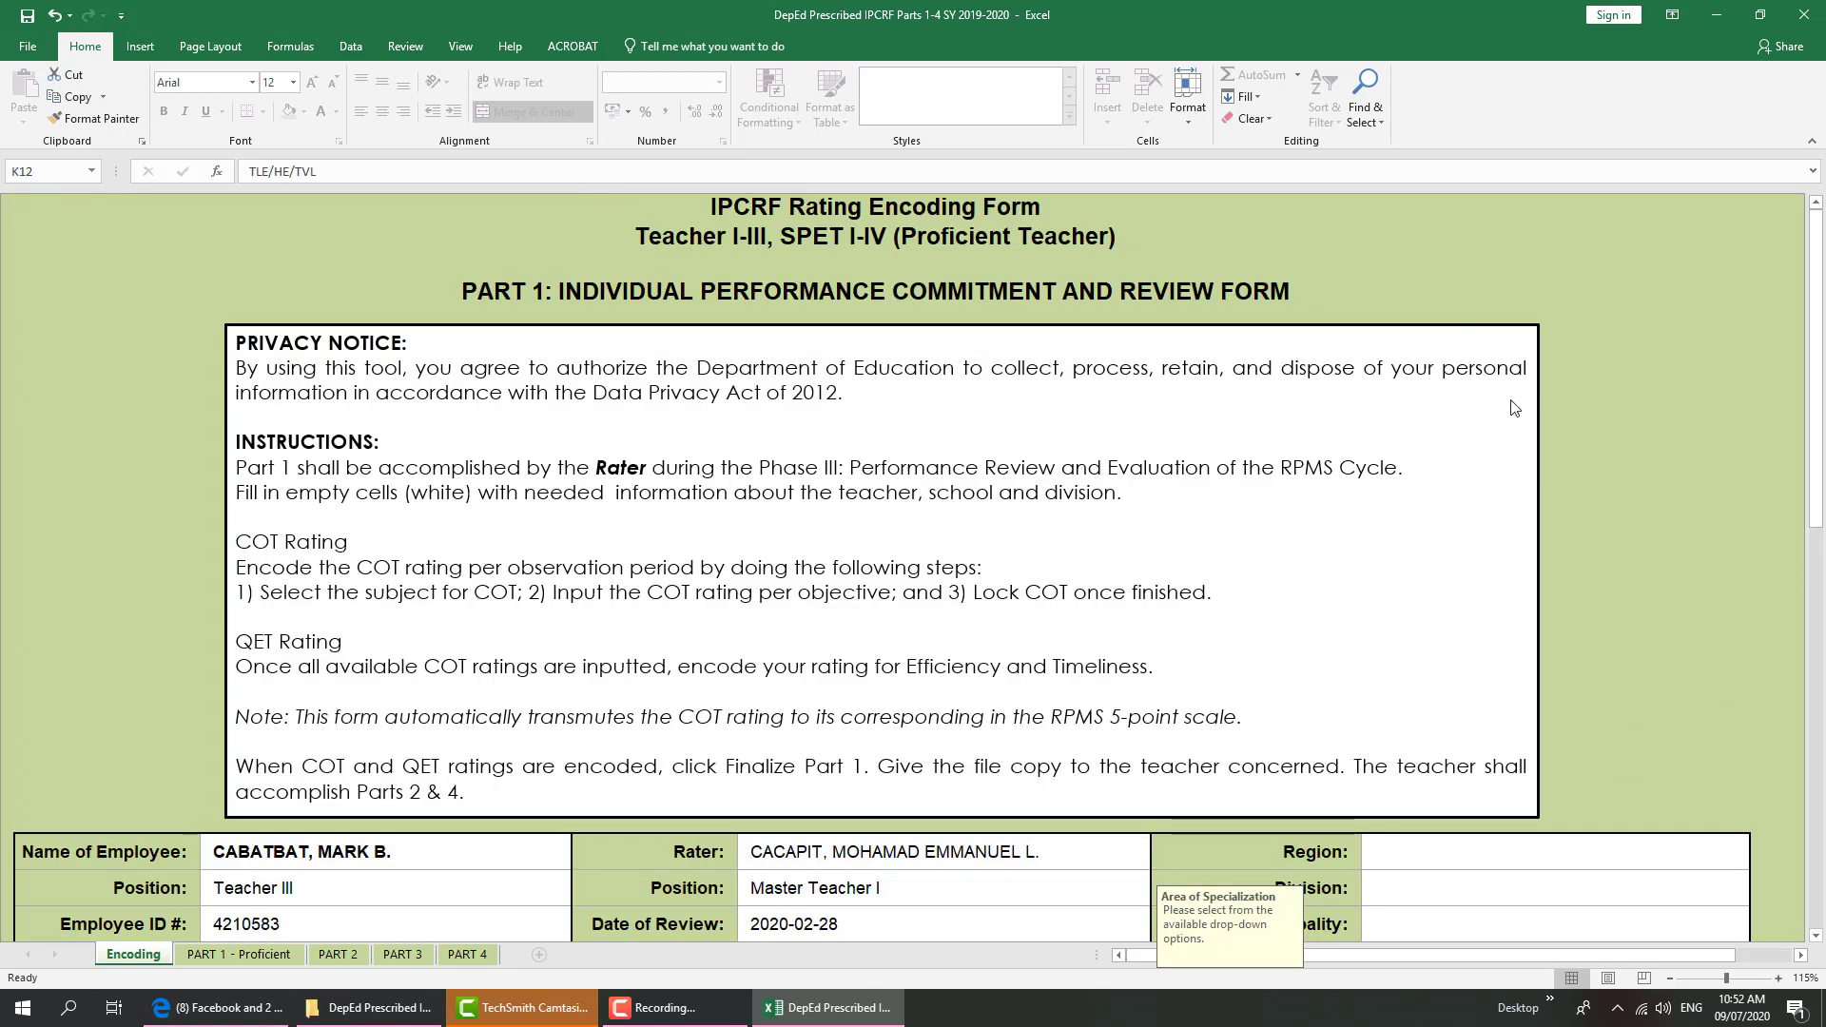
scroll(1570, 480, "down", 4)
Set Region to I - Ilocos Region and Division to Pangasinan I
left_click_drag(1819, 308, 1822, 291)
left_click(1701, 210)
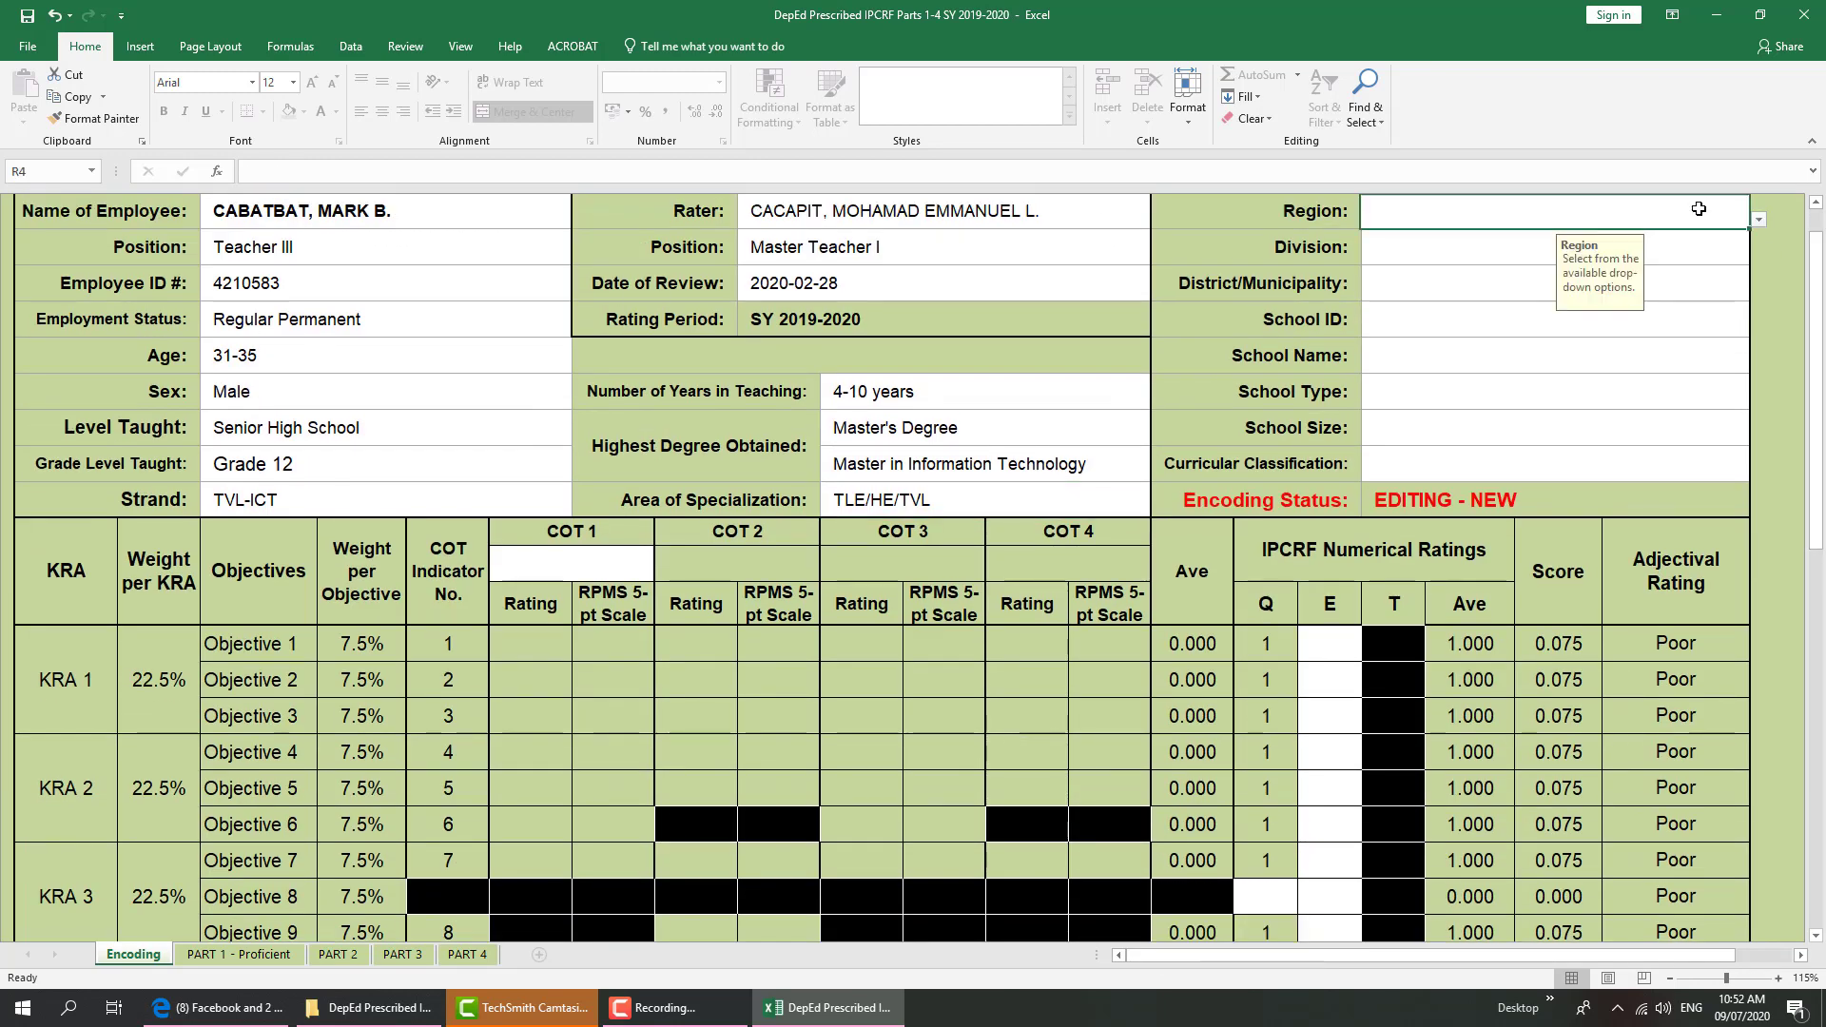
left_click(1759, 225)
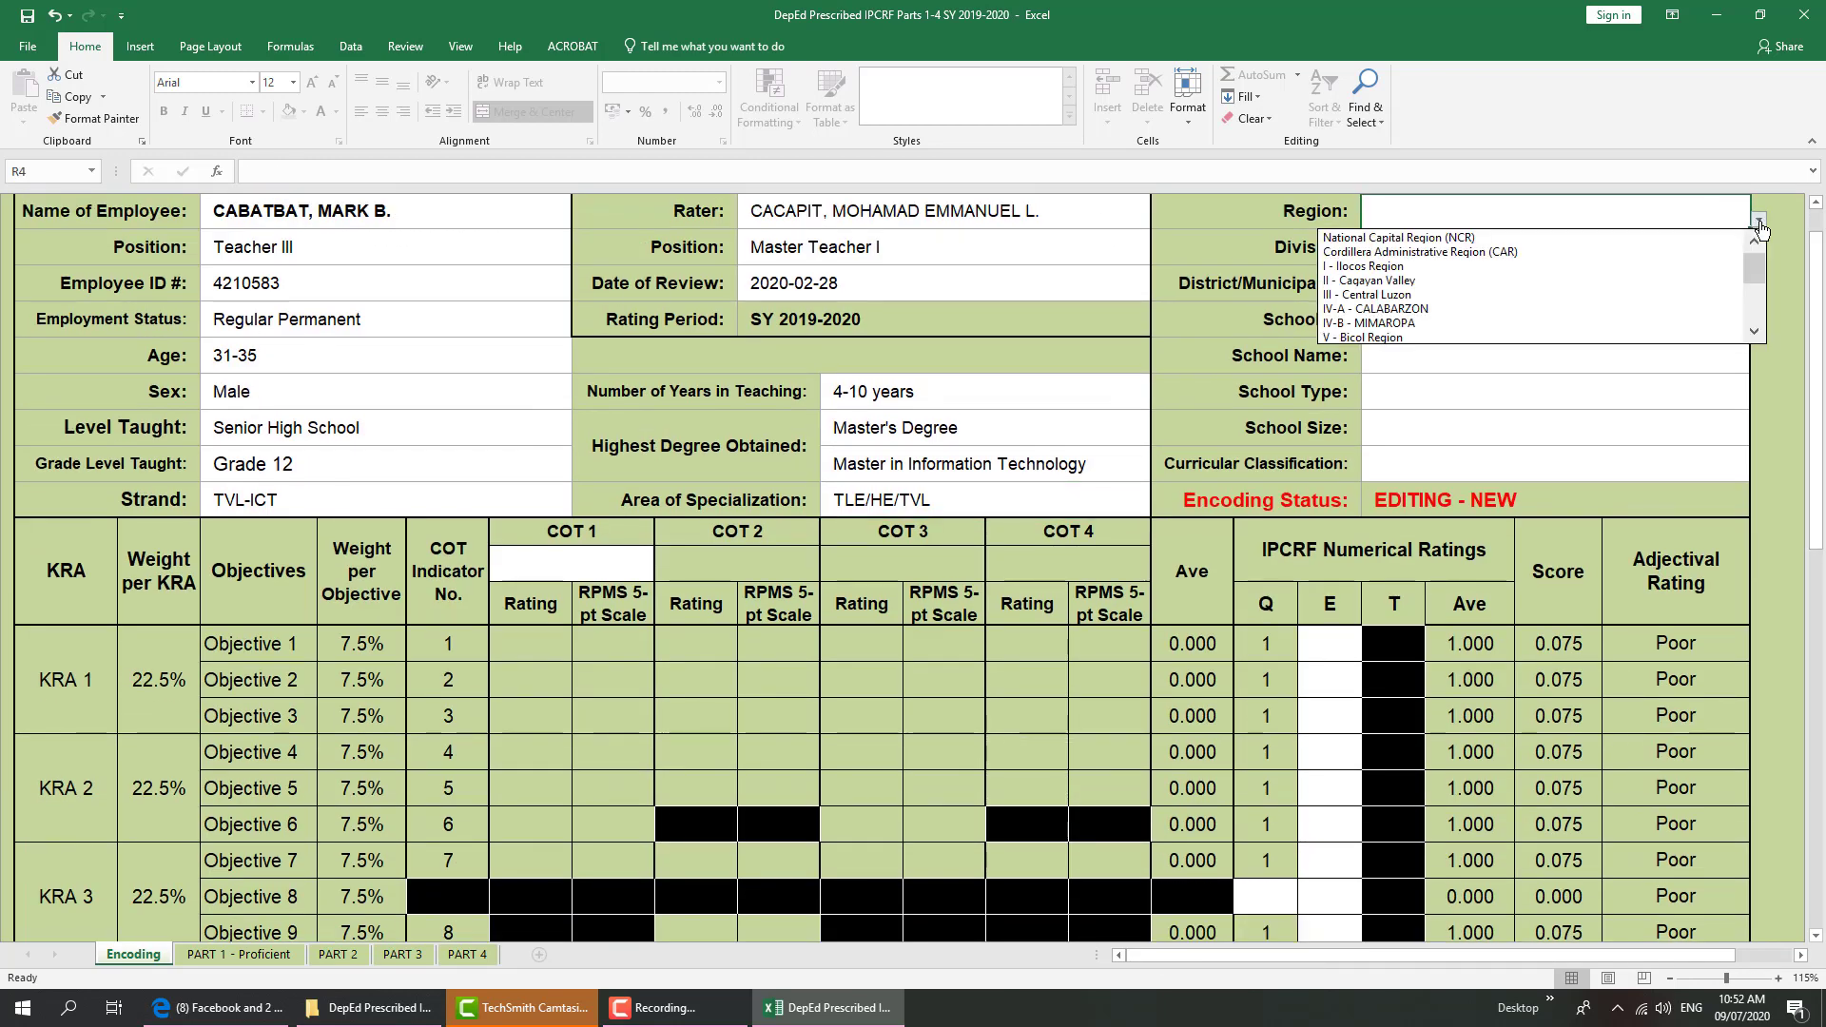
left_click(1544, 265)
left_click(1544, 265)
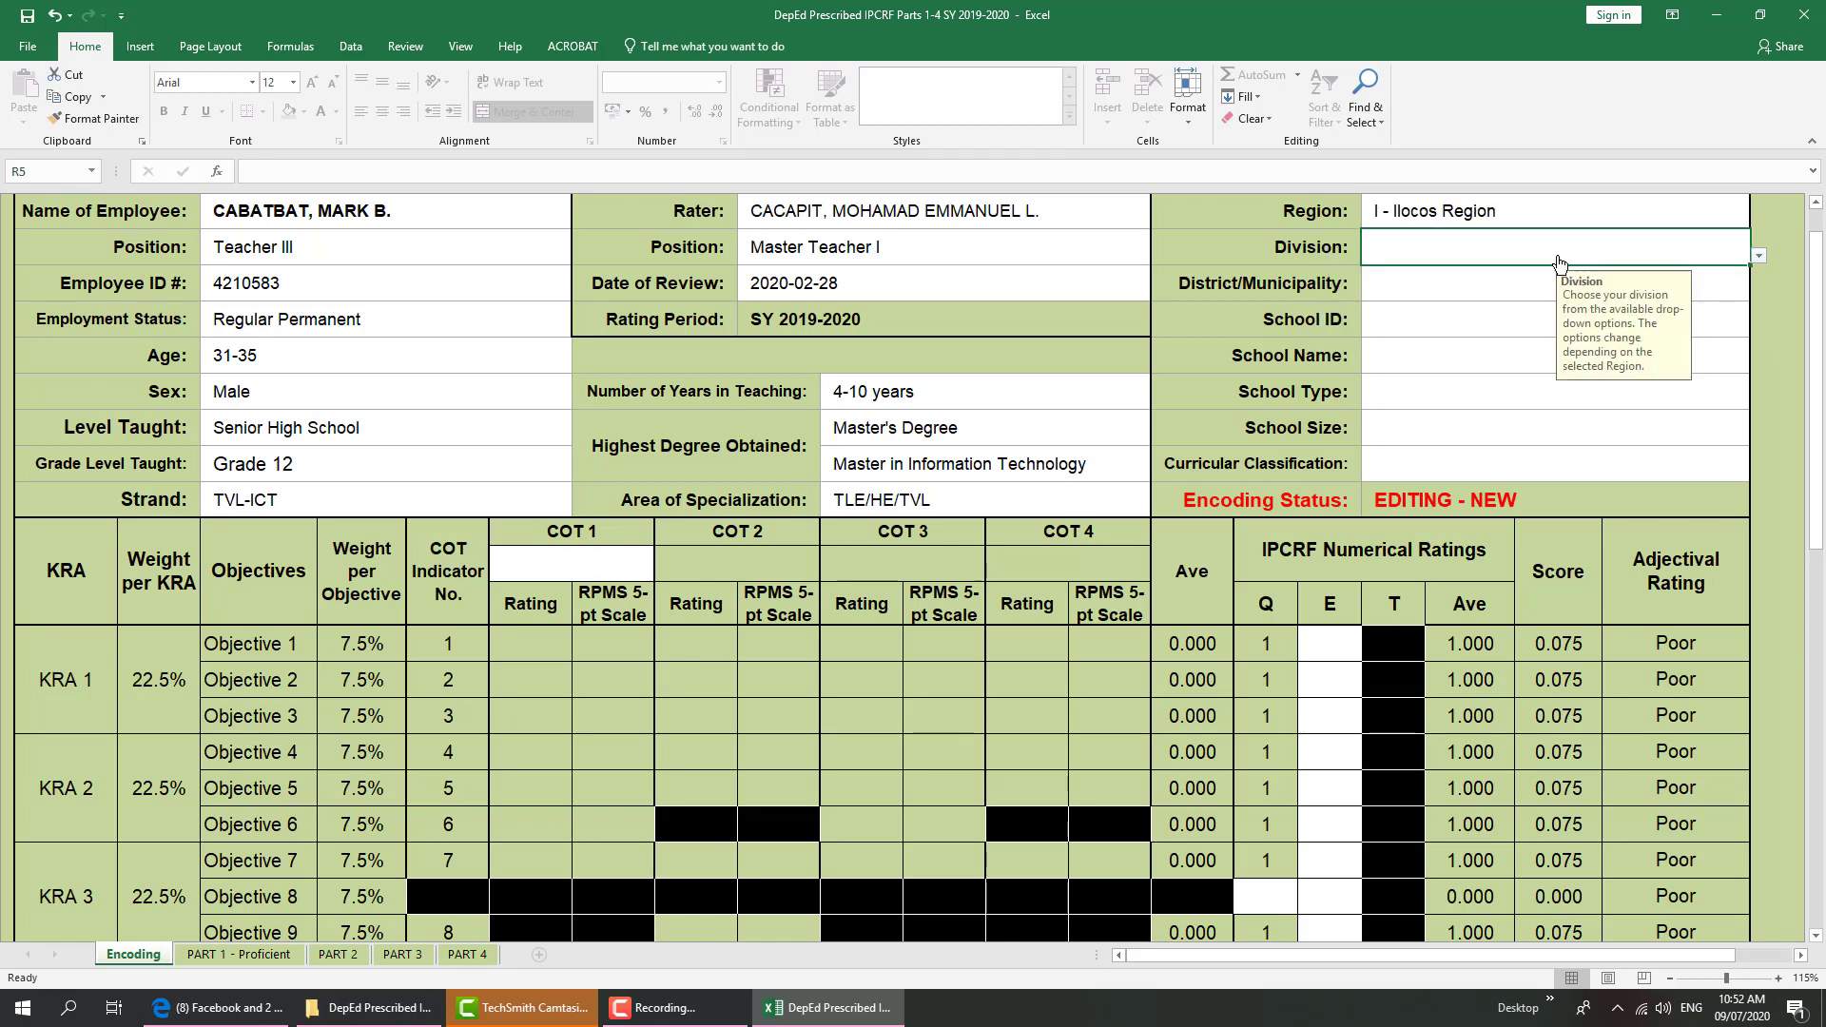
left_click(1761, 261)
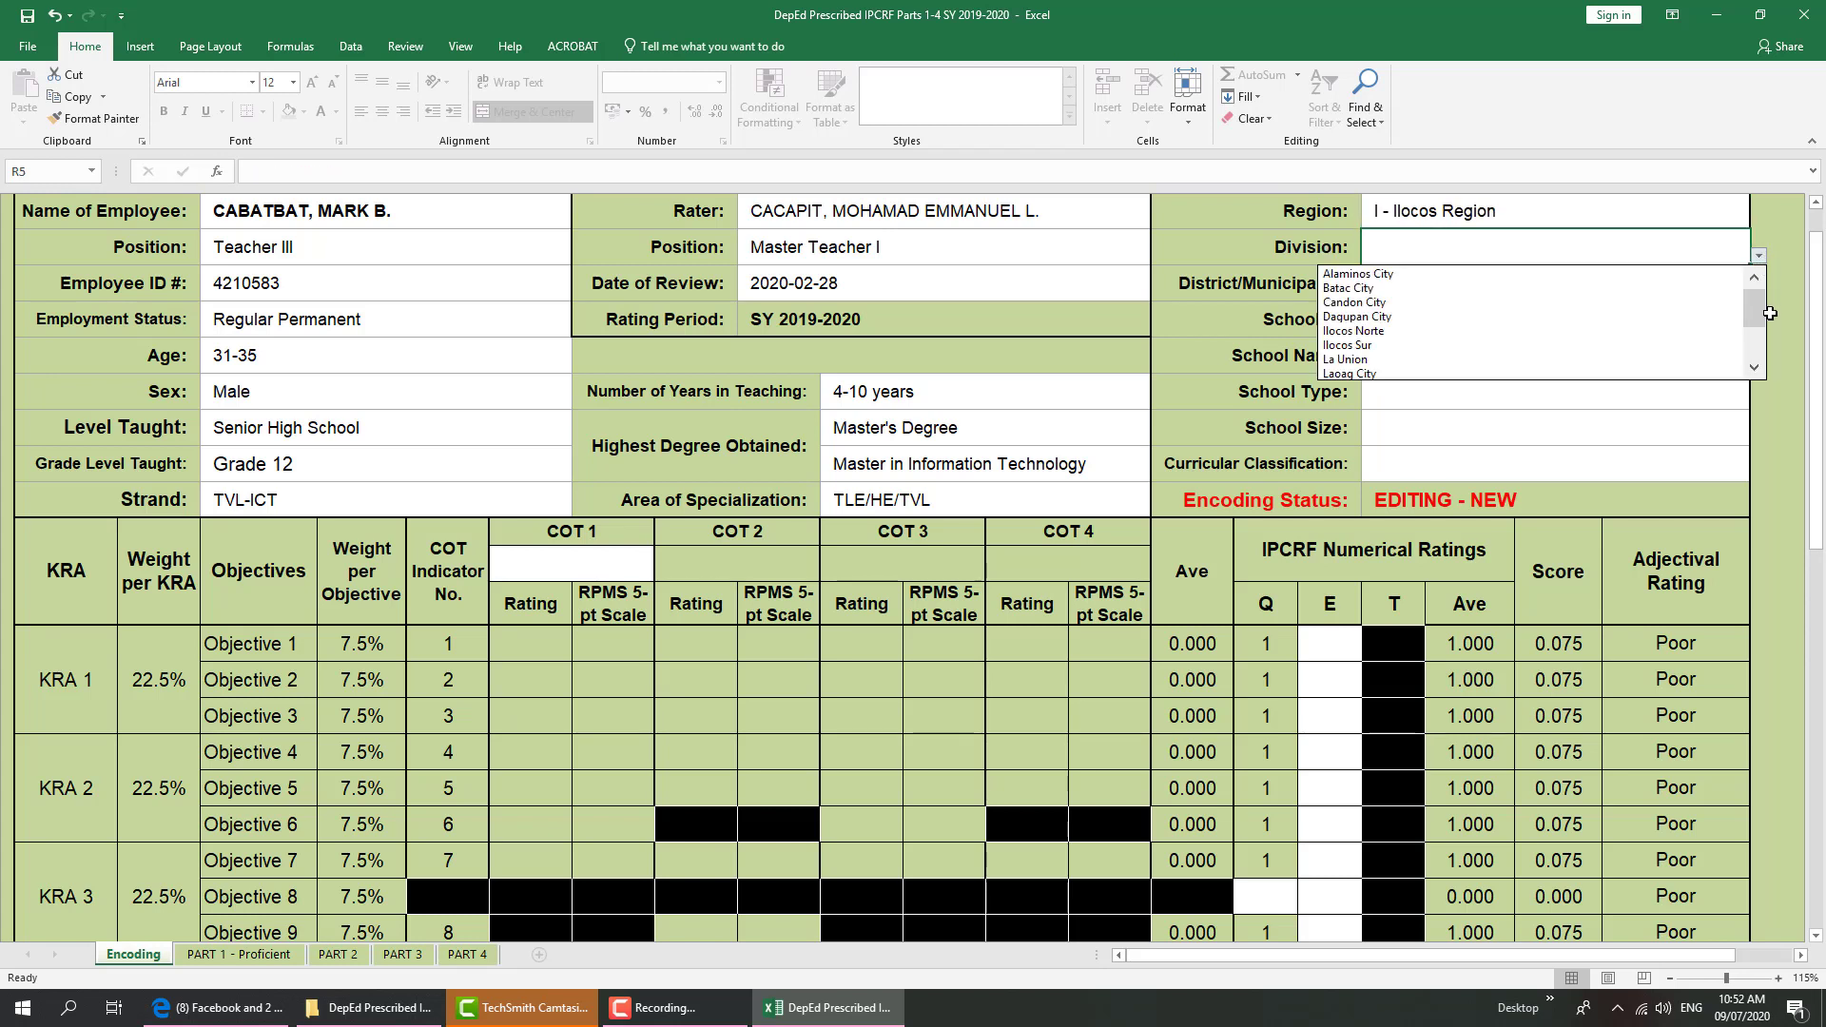
left_click_drag(1755, 307, 1756, 321)
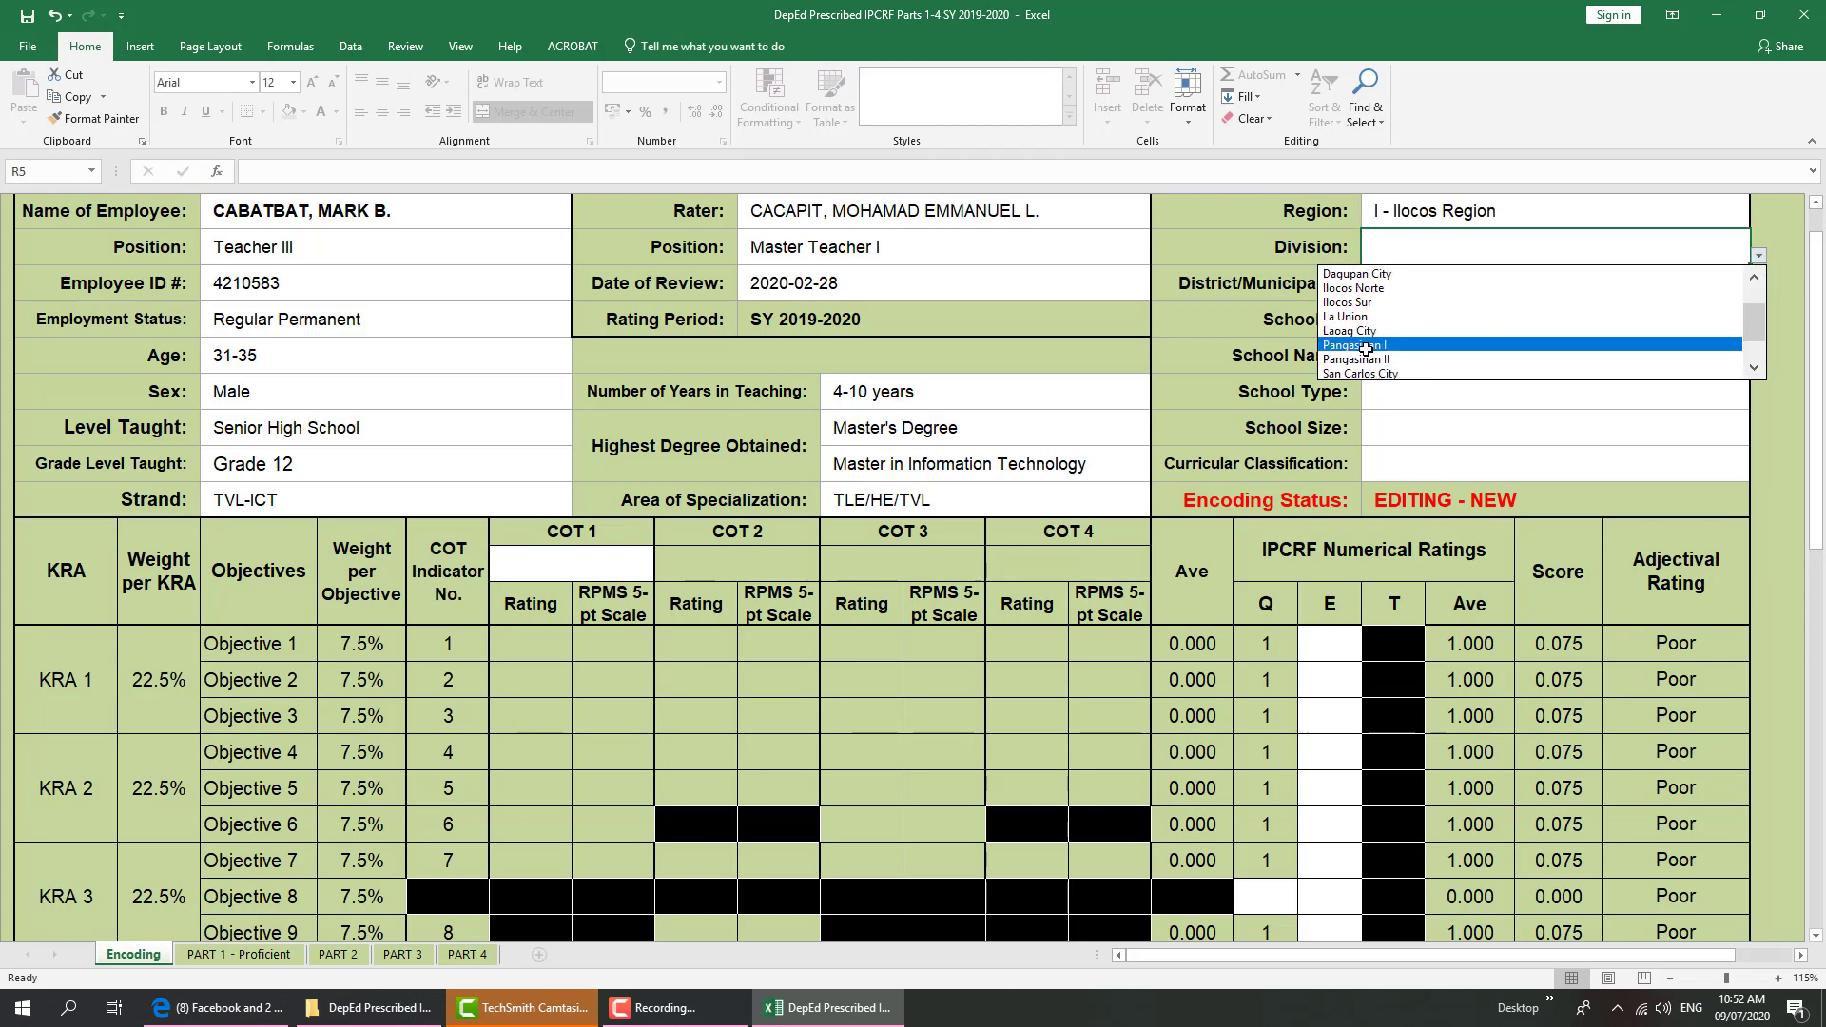
left_click(1422, 344)
Enter Sta. Barbara as the municipality, school ID 300193, and the school's name
left_click(1555, 285)
type("Sta. Bar")
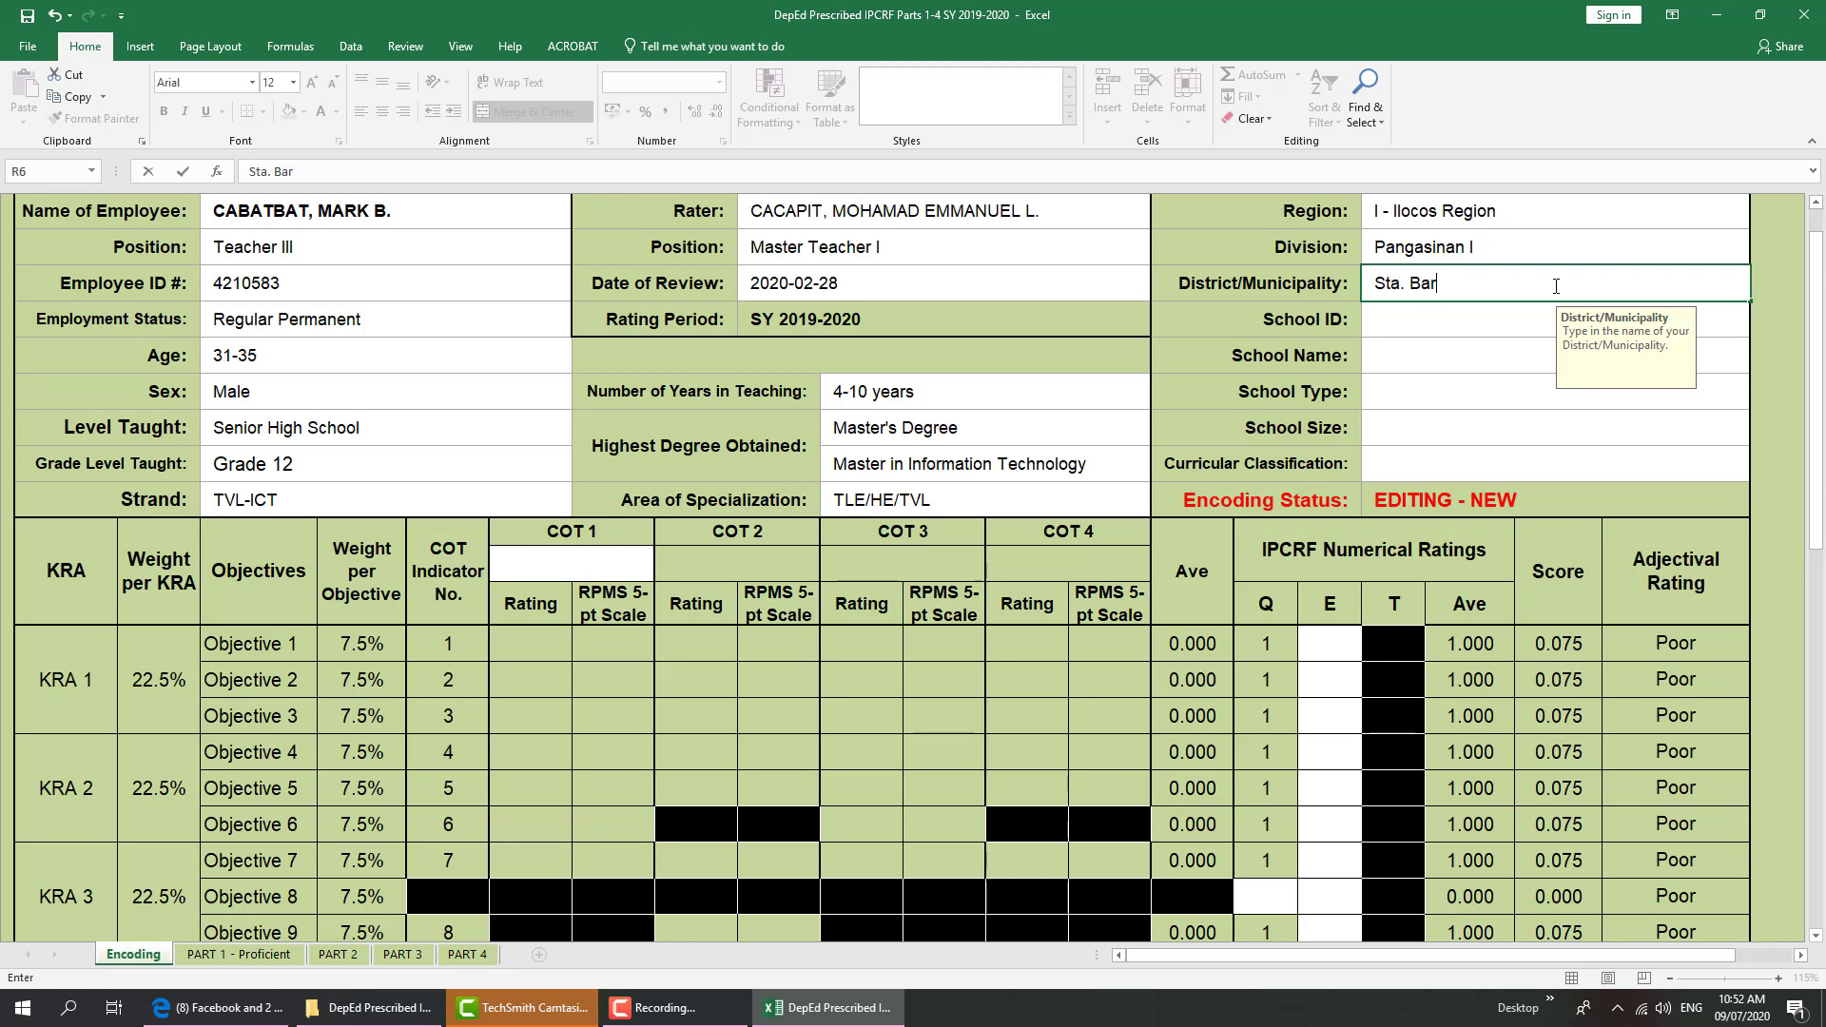
type("a")
key("Return")
type("30")
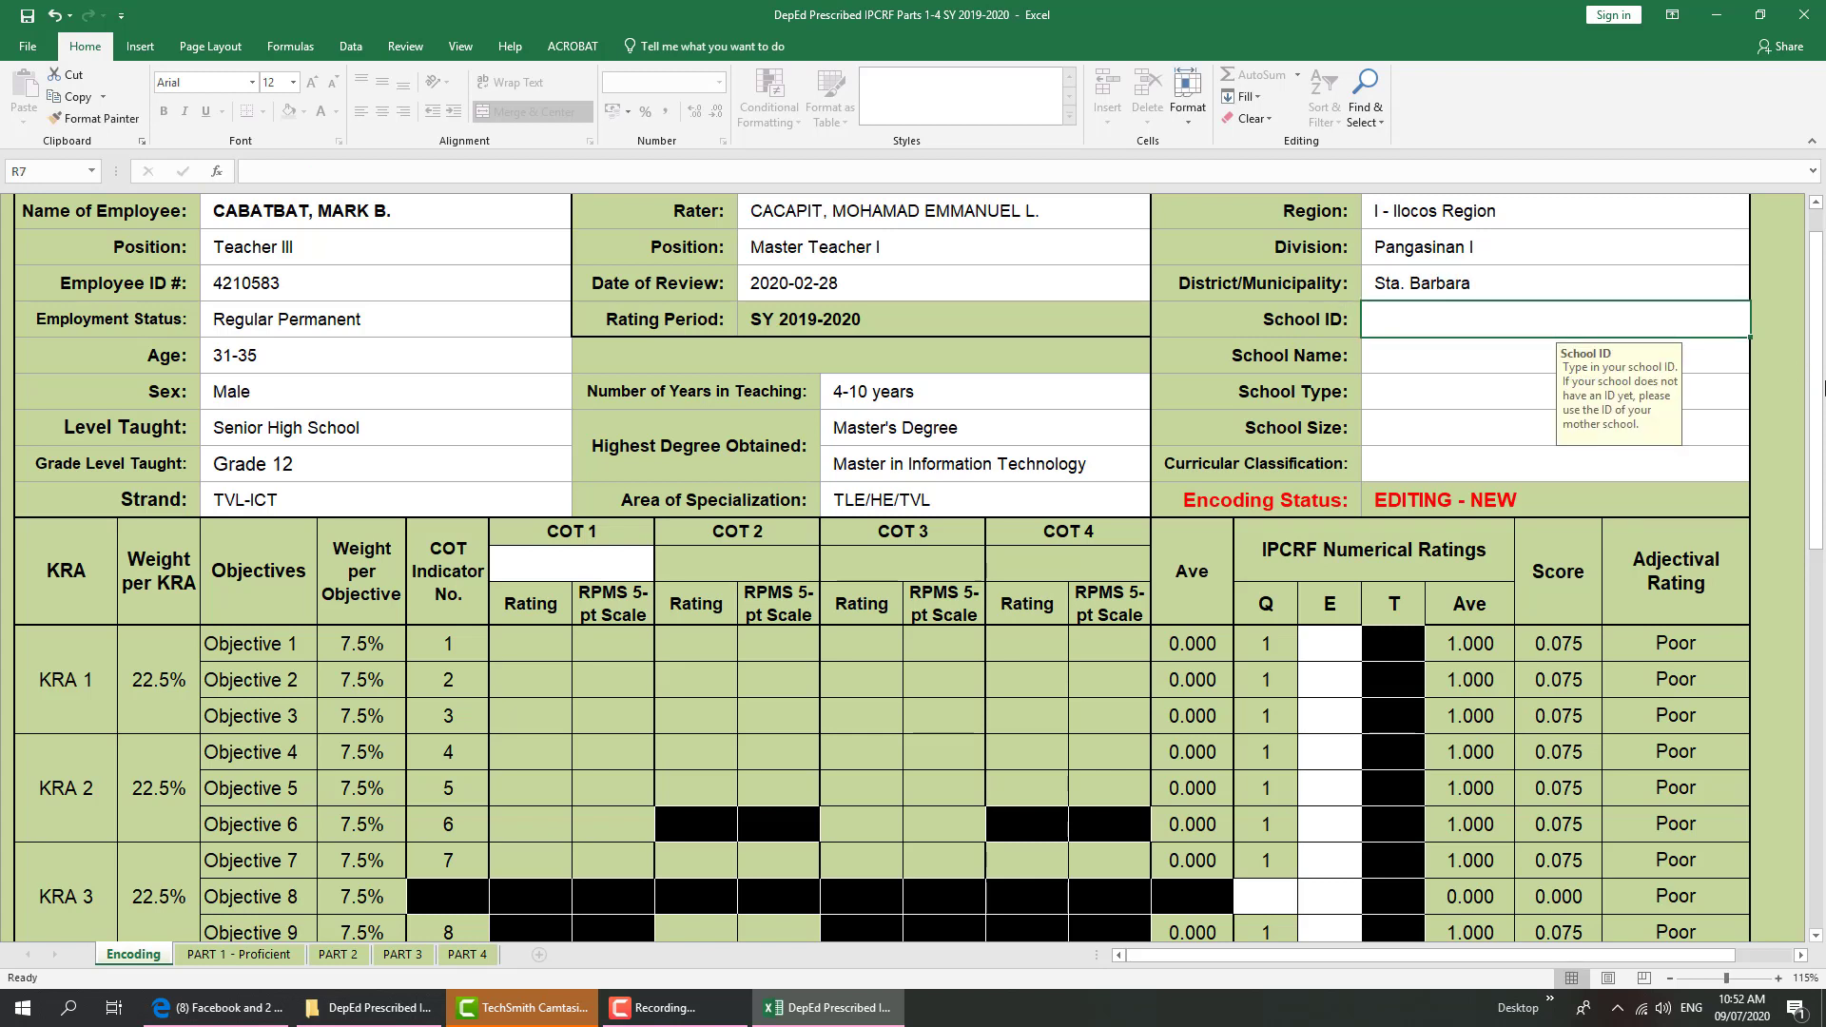
type("0")
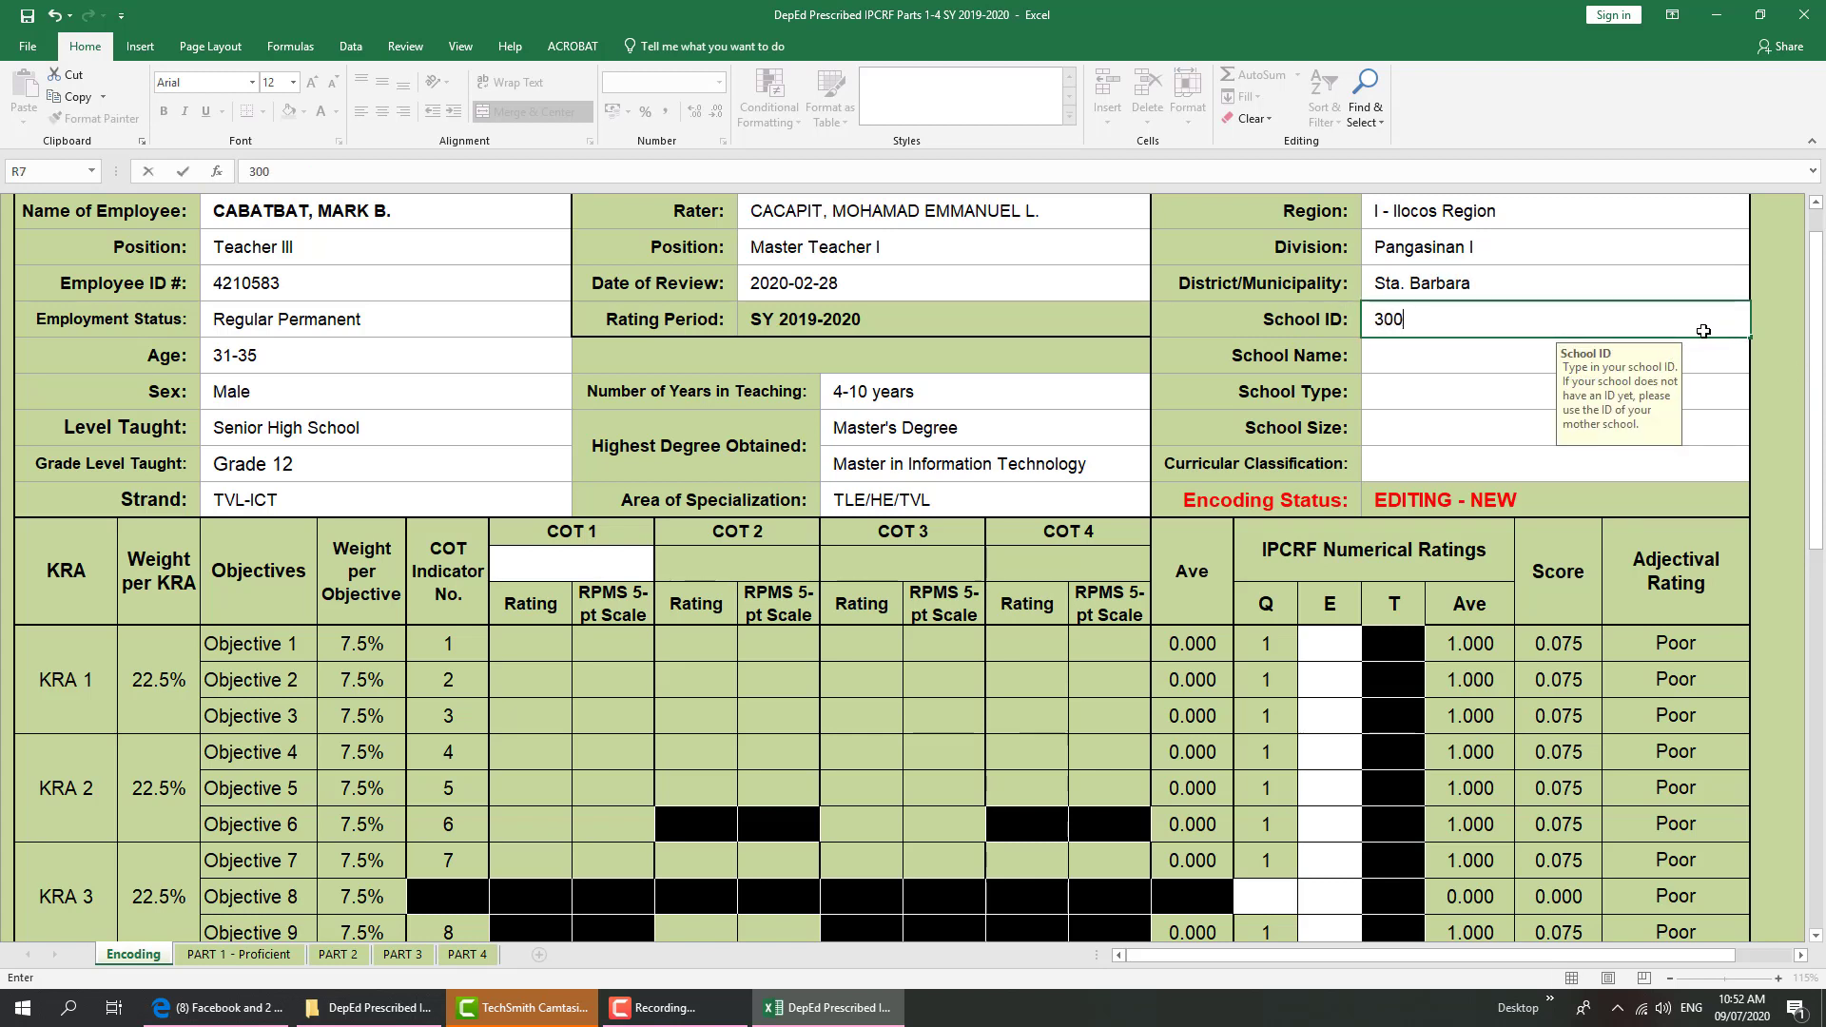
type("193")
left_click(1461, 366)
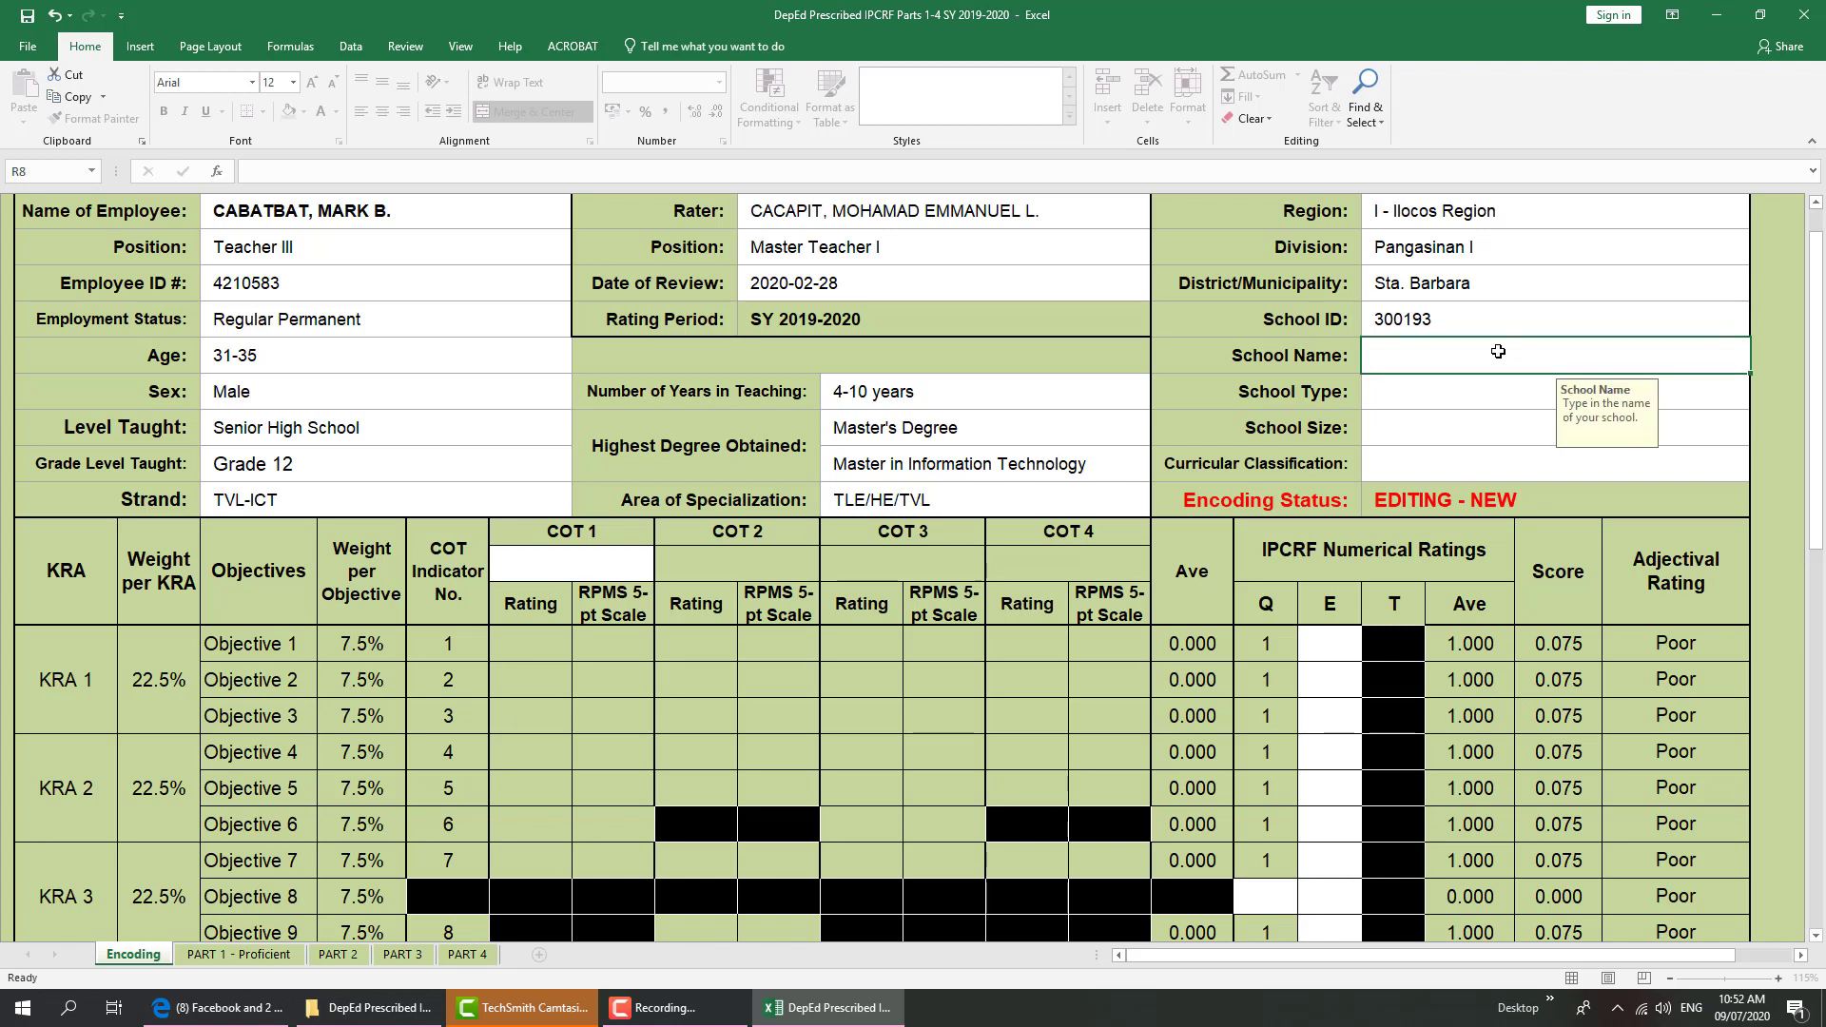
type("Da")
type("ANIEL MARAM")
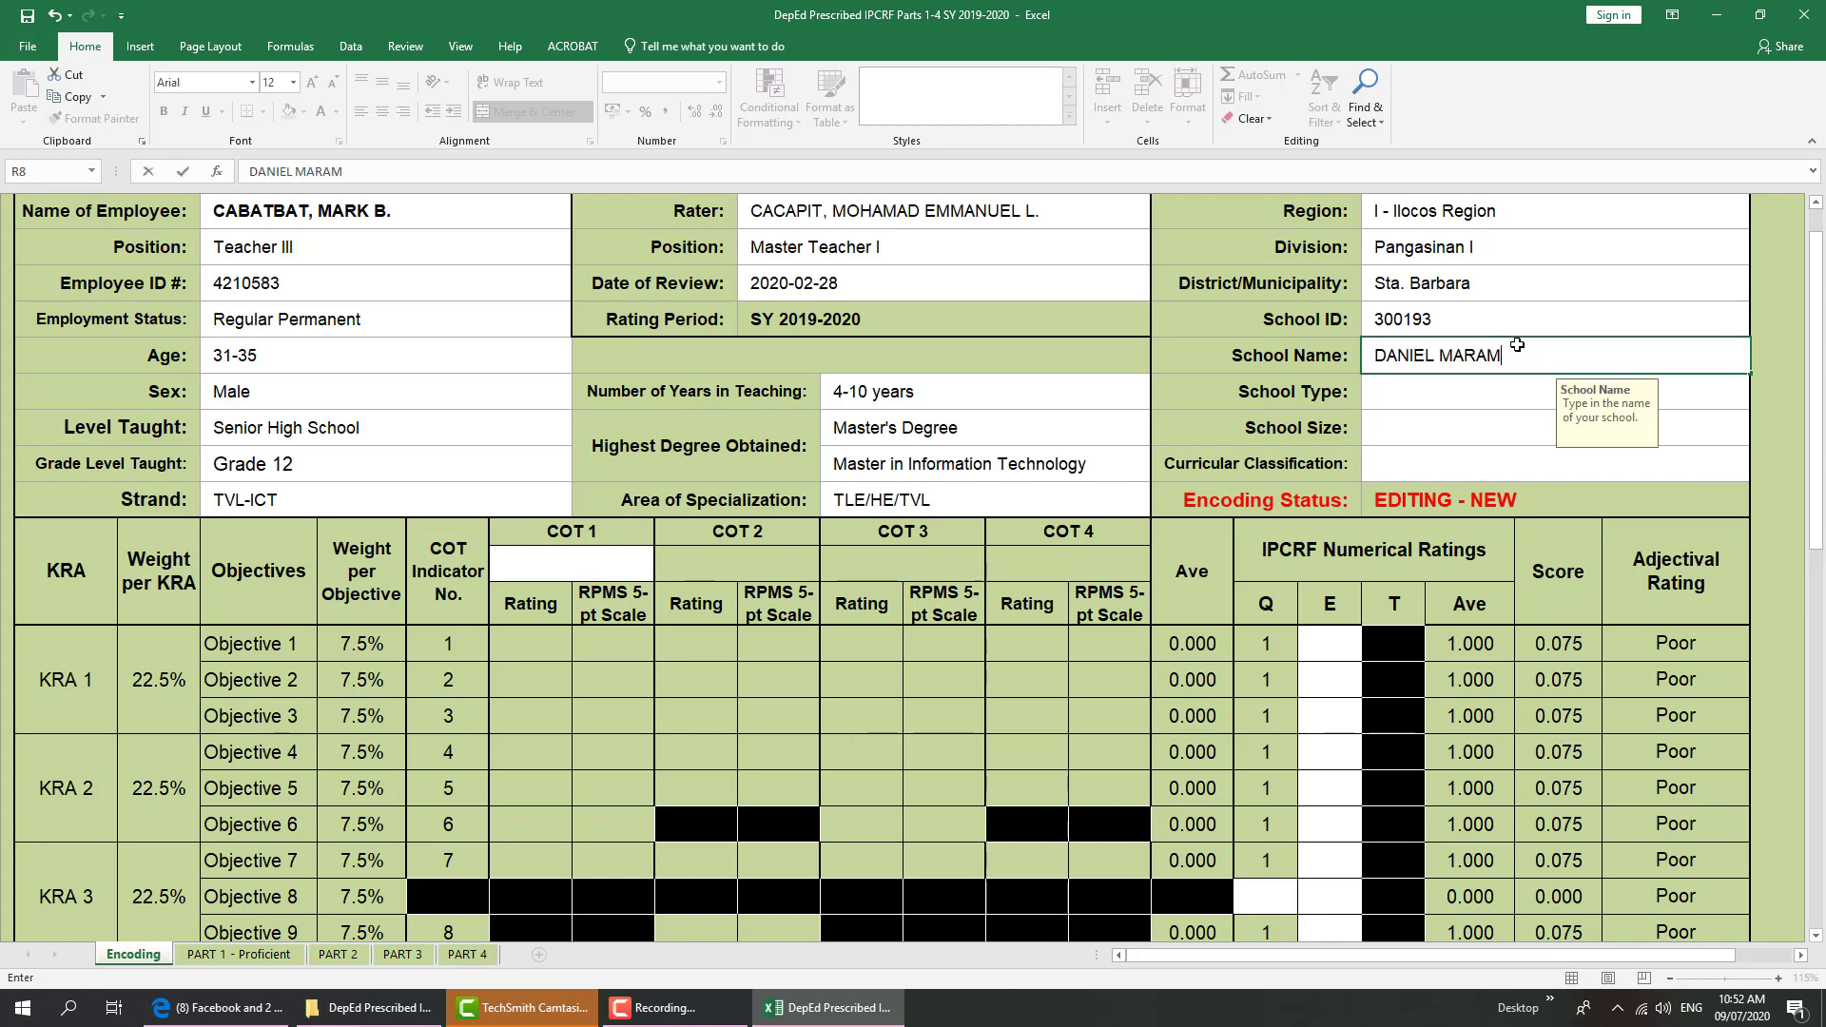
type("BA NHS")
left_click(1458, 395)
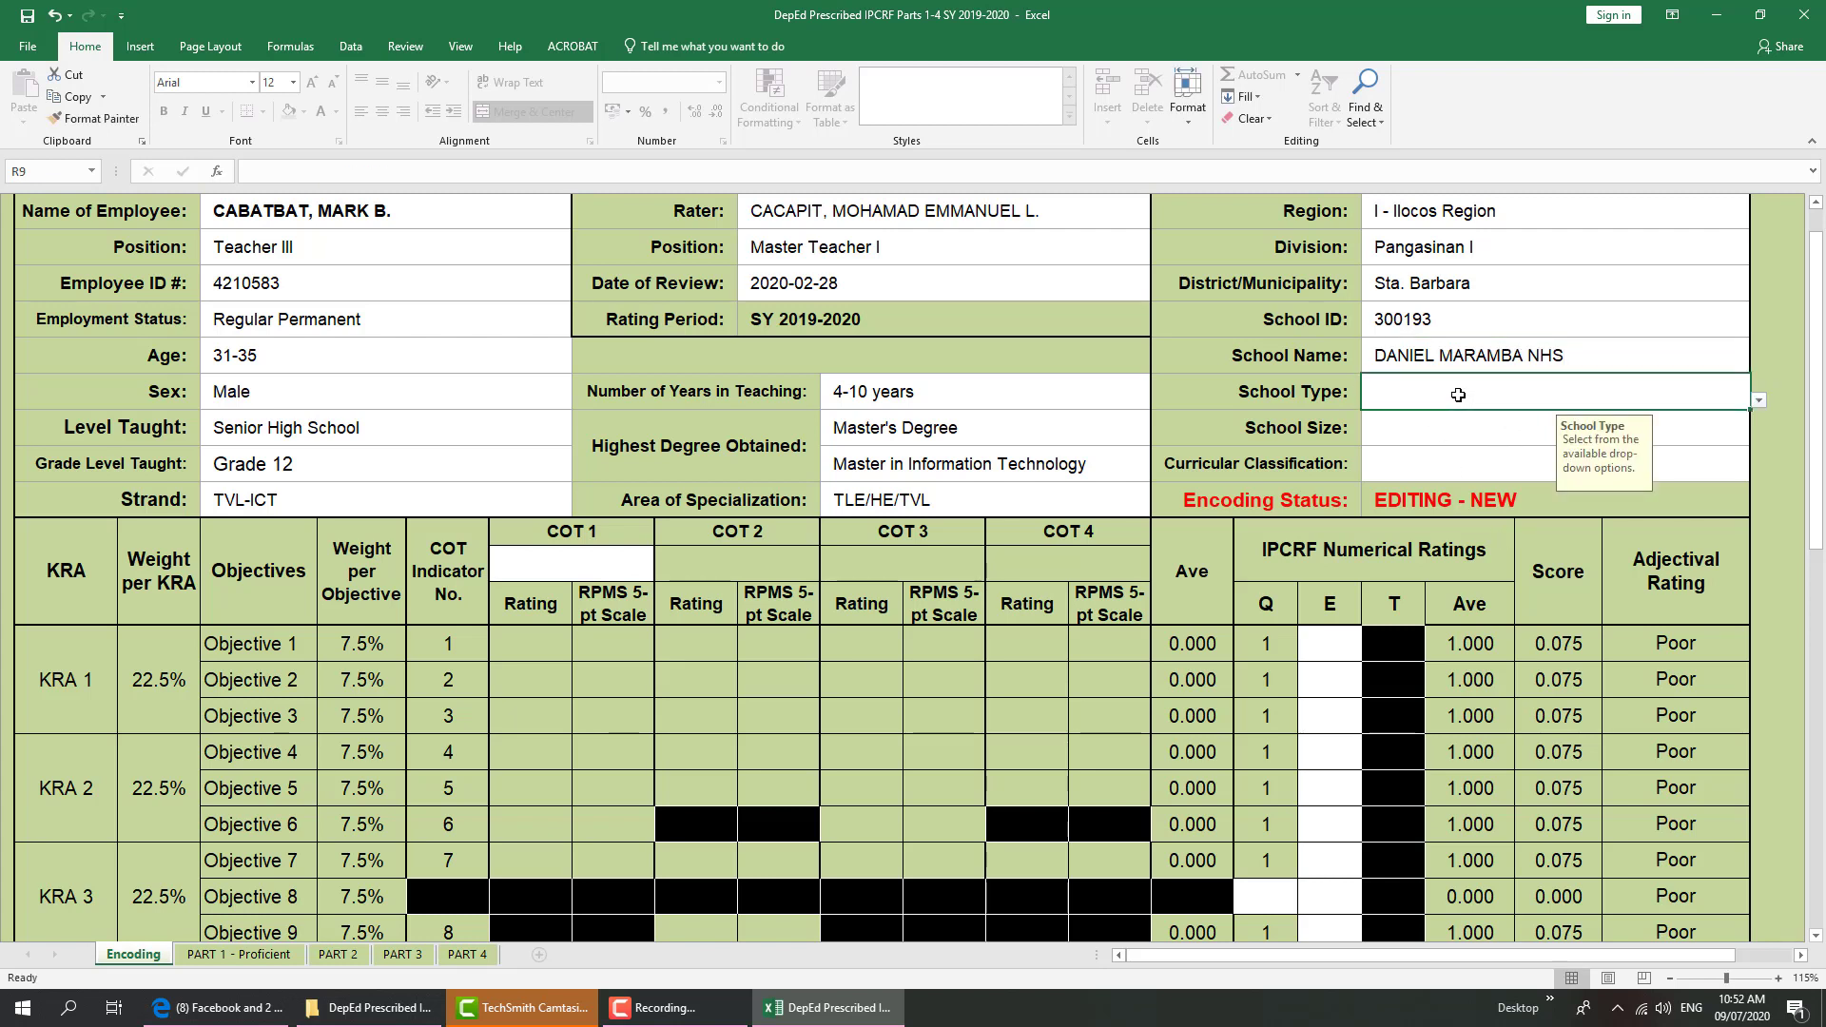
Set School Type to Urban and School Size to Very Large
left_click(1759, 402)
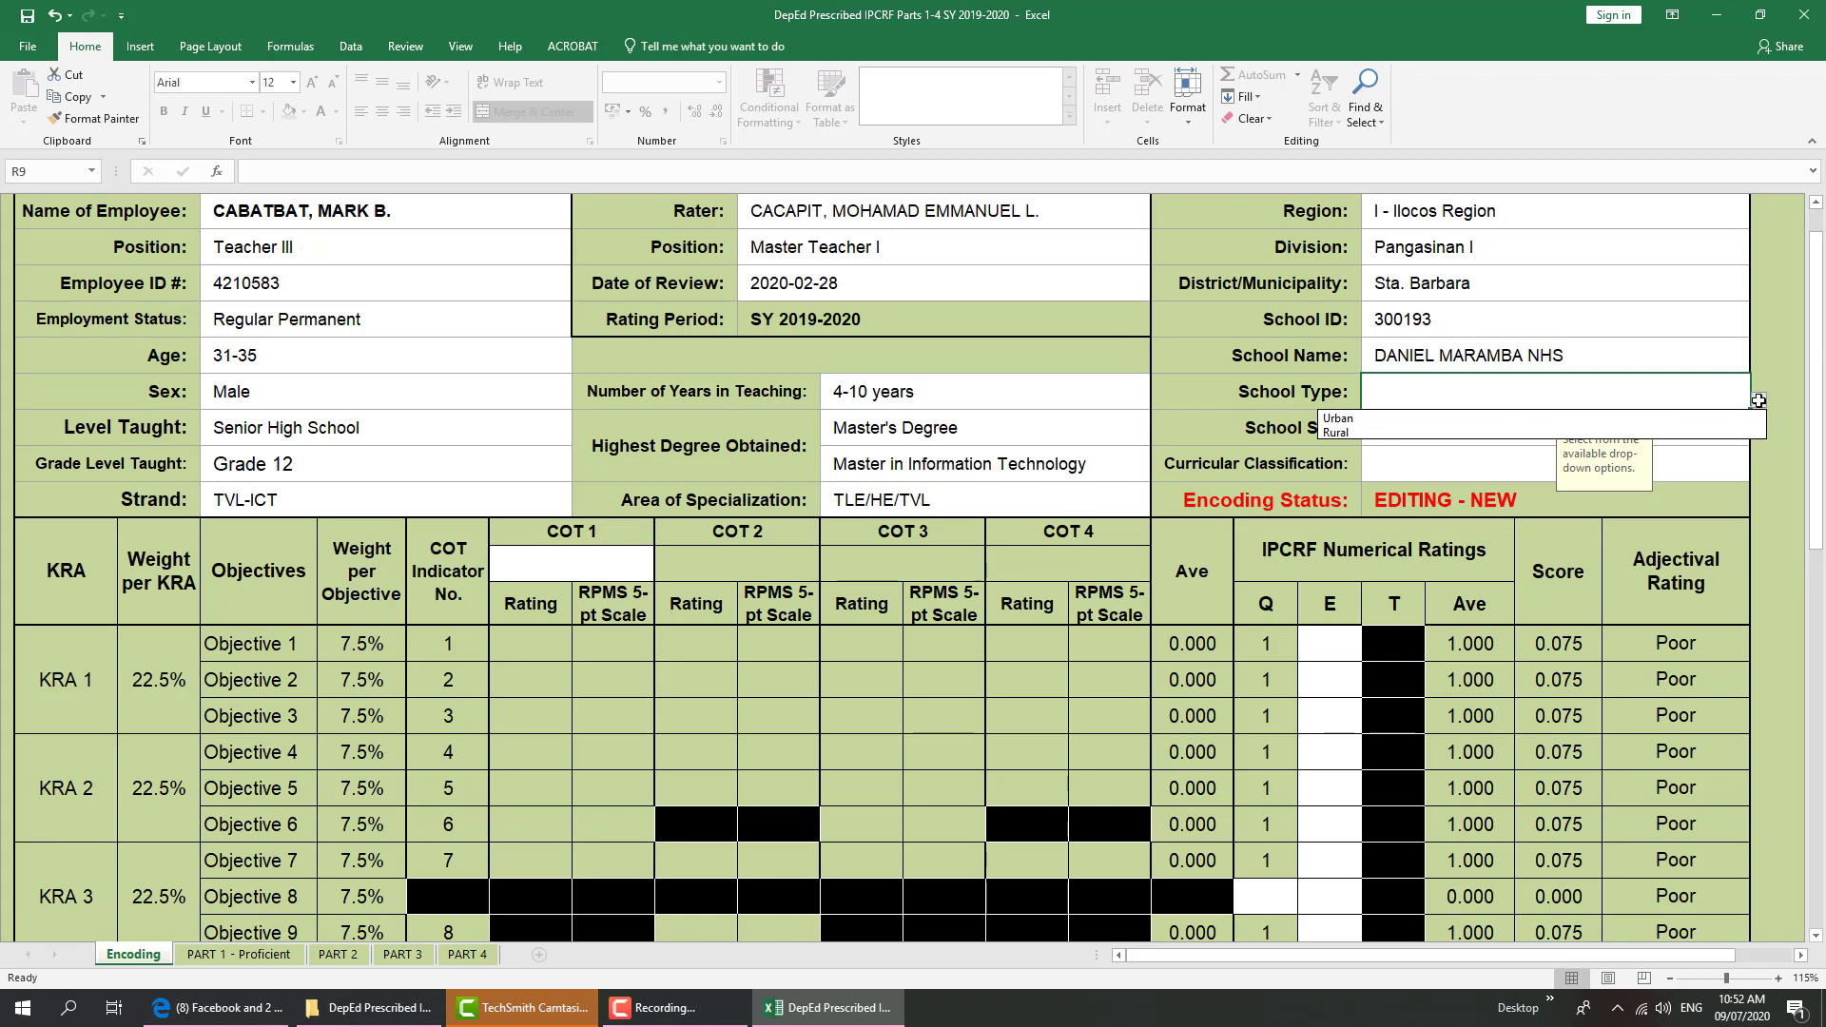
left_click(1399, 433)
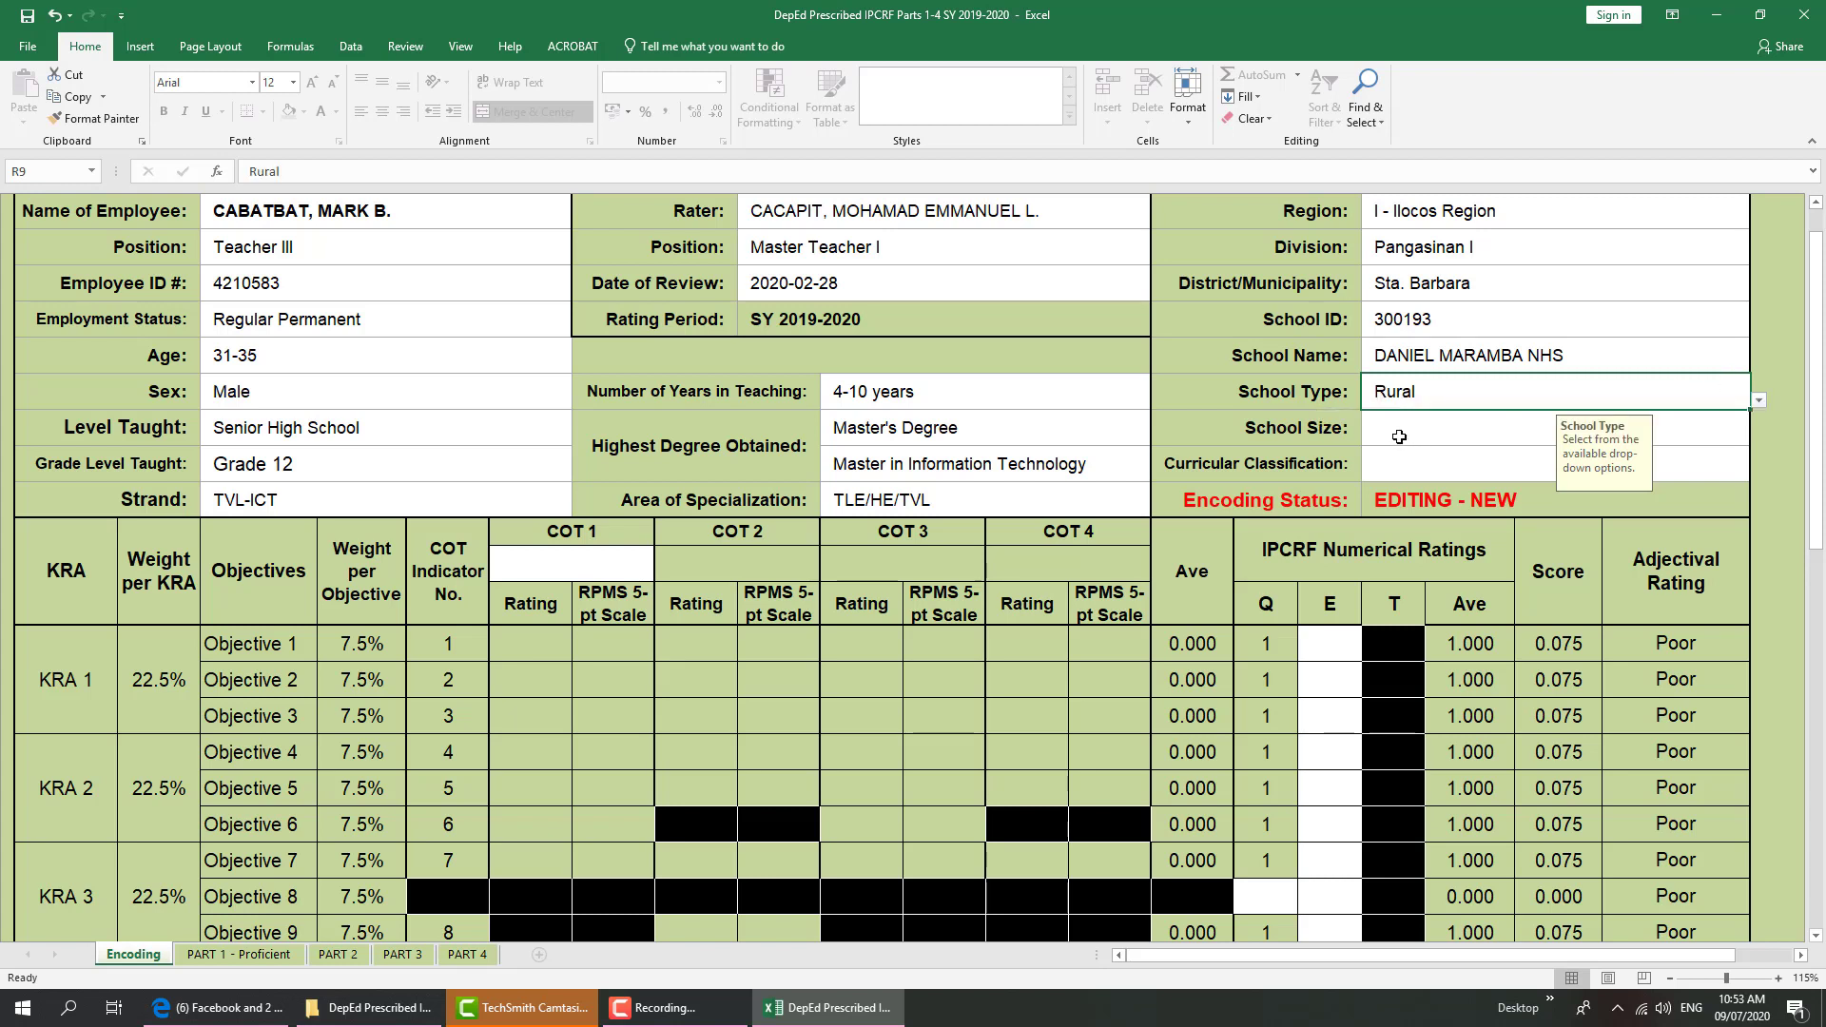
left_click(1755, 399)
left_click(1741, 419)
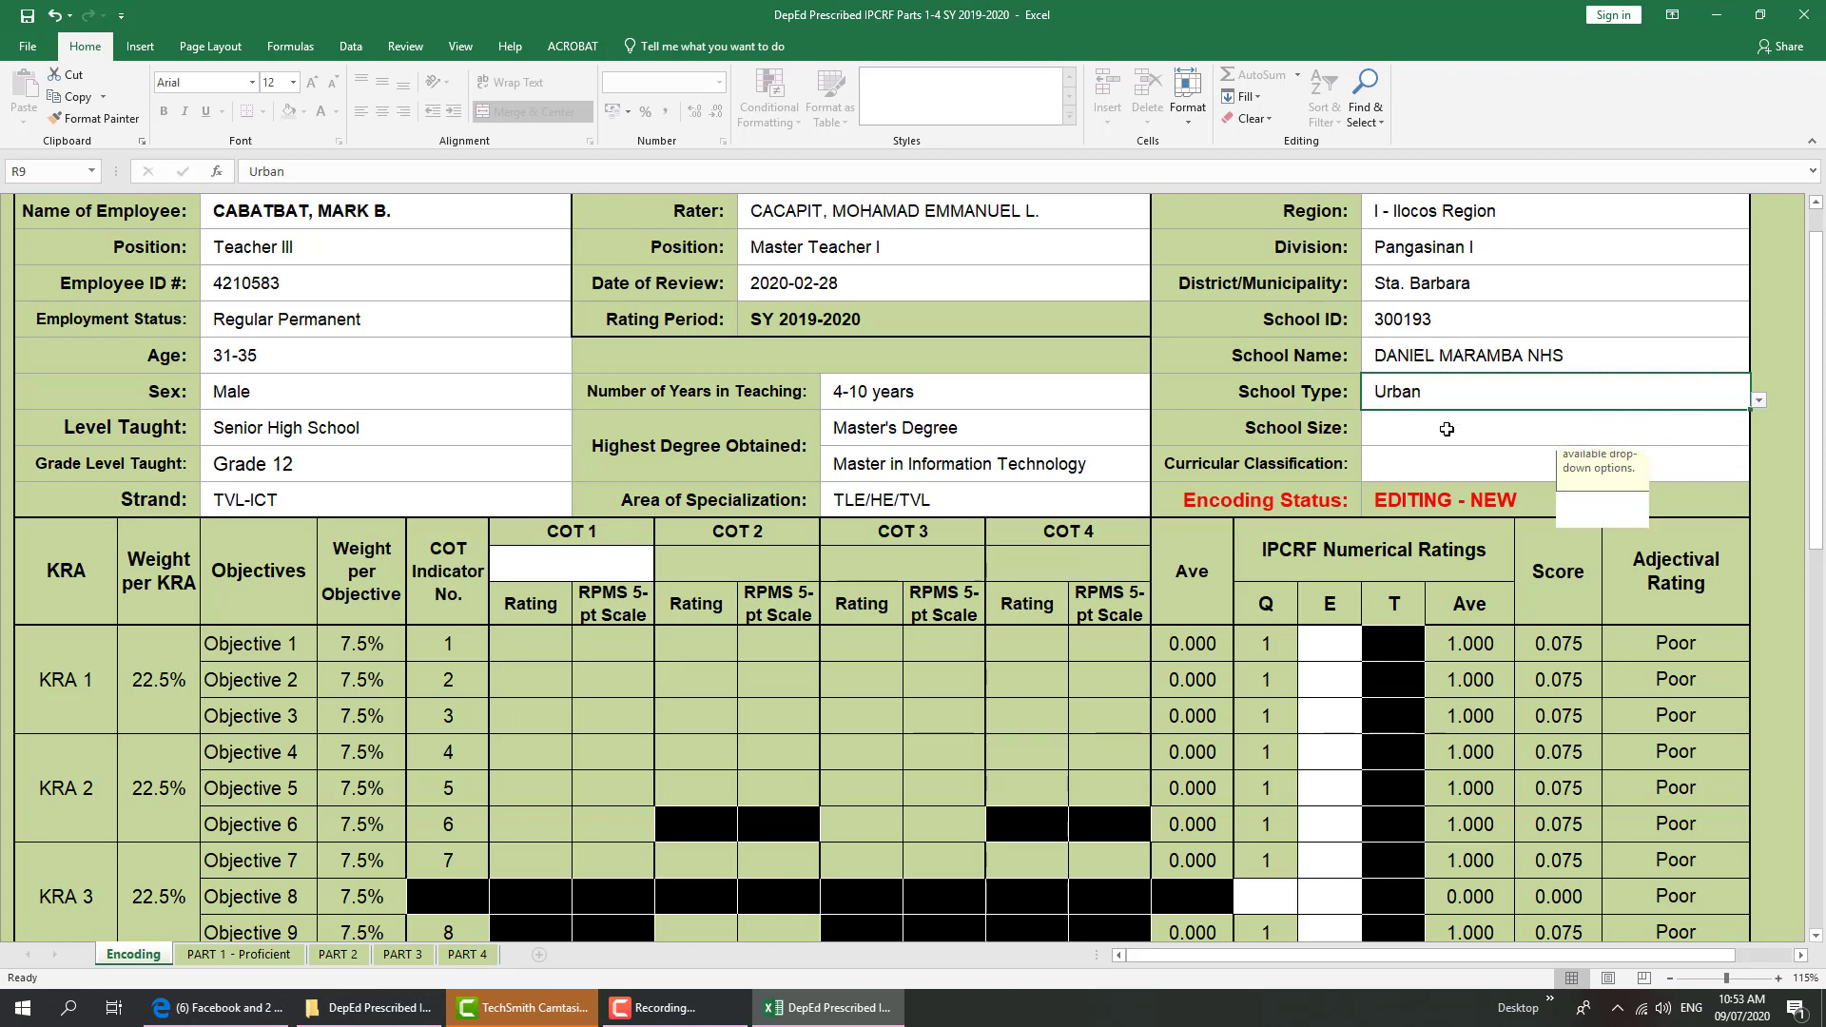
left_click(1739, 441)
left_click(1758, 437)
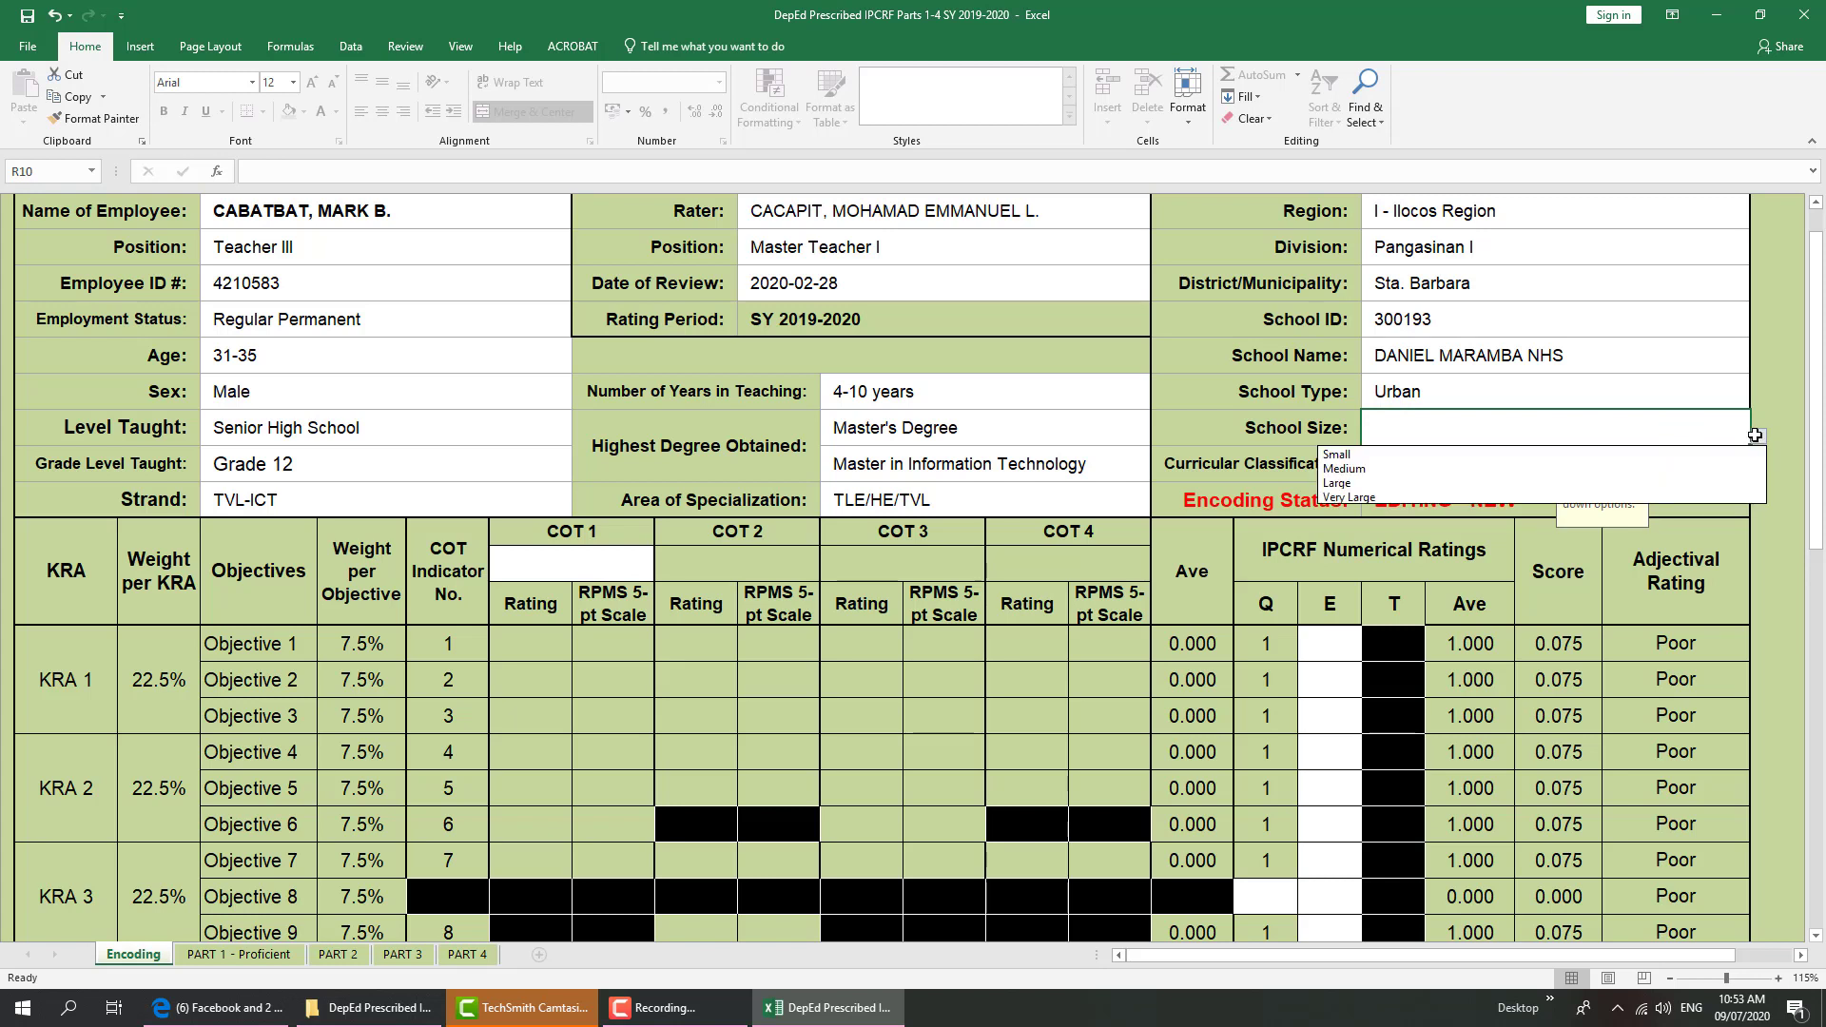
left_click(1705, 499)
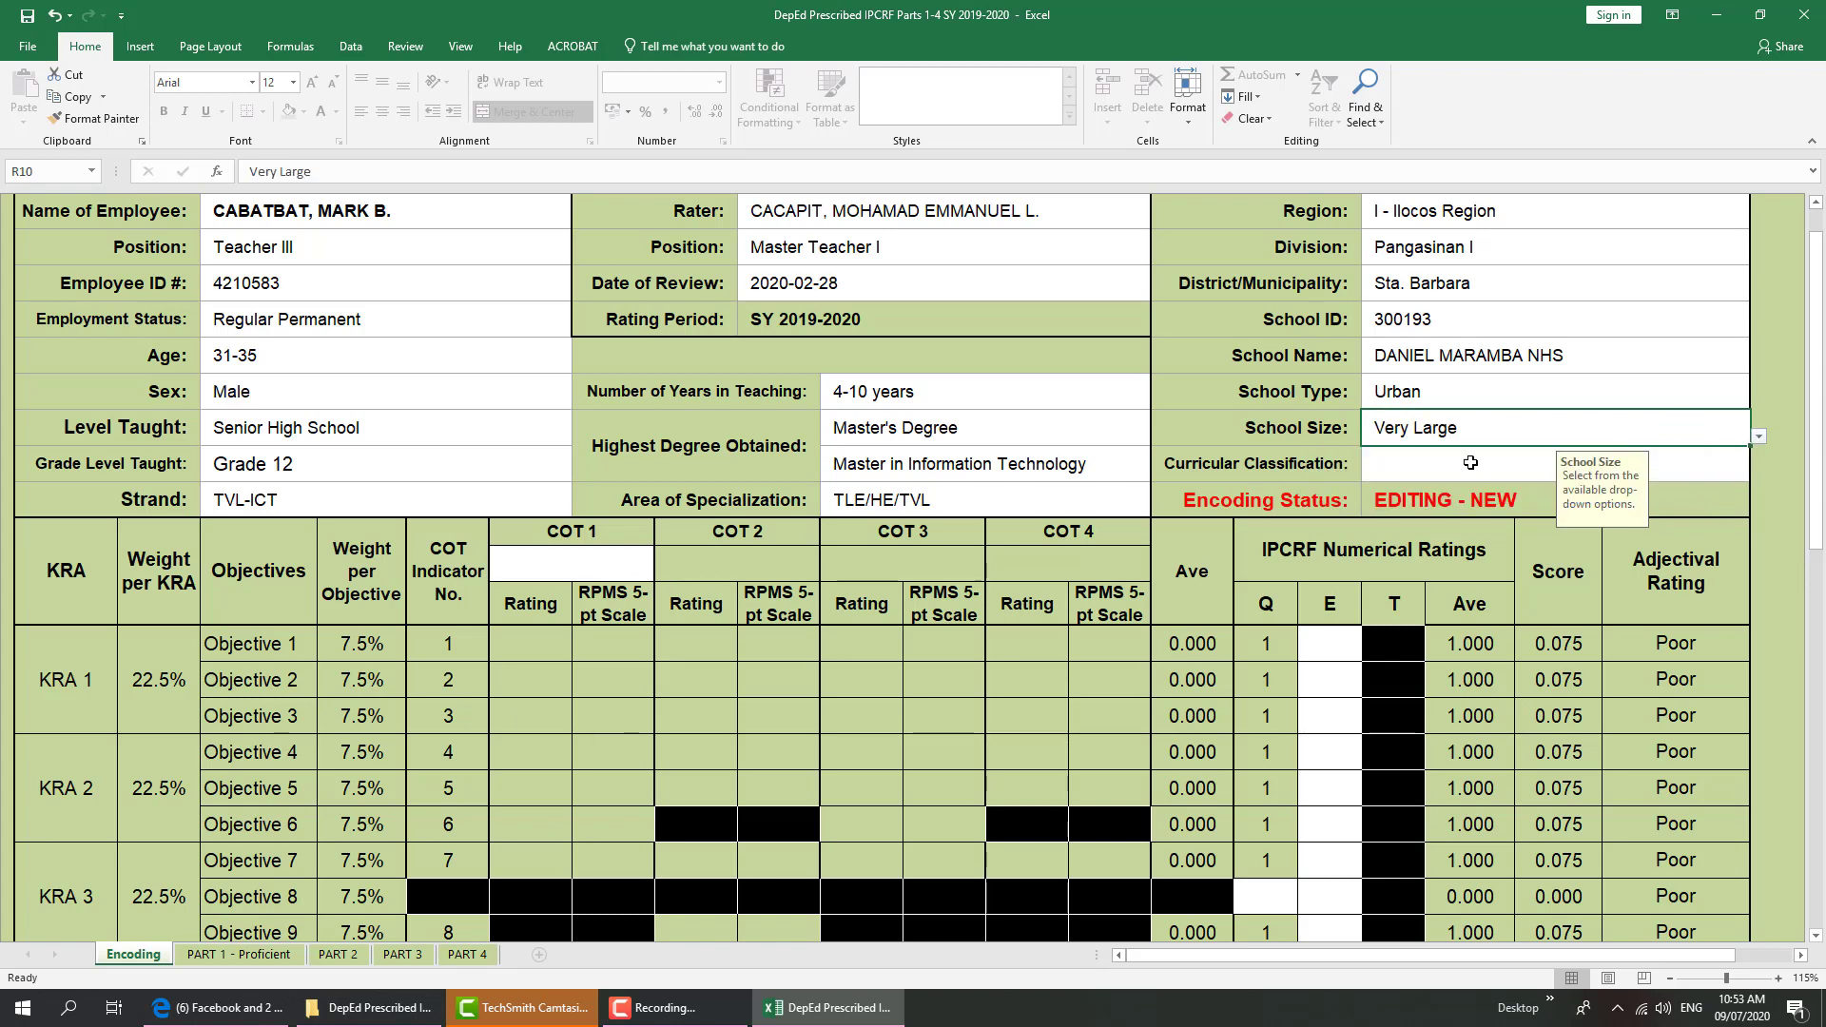
Choose 'Grade 7-10; Grade 11-12' as the Curricular Classification
left_click(1429, 466)
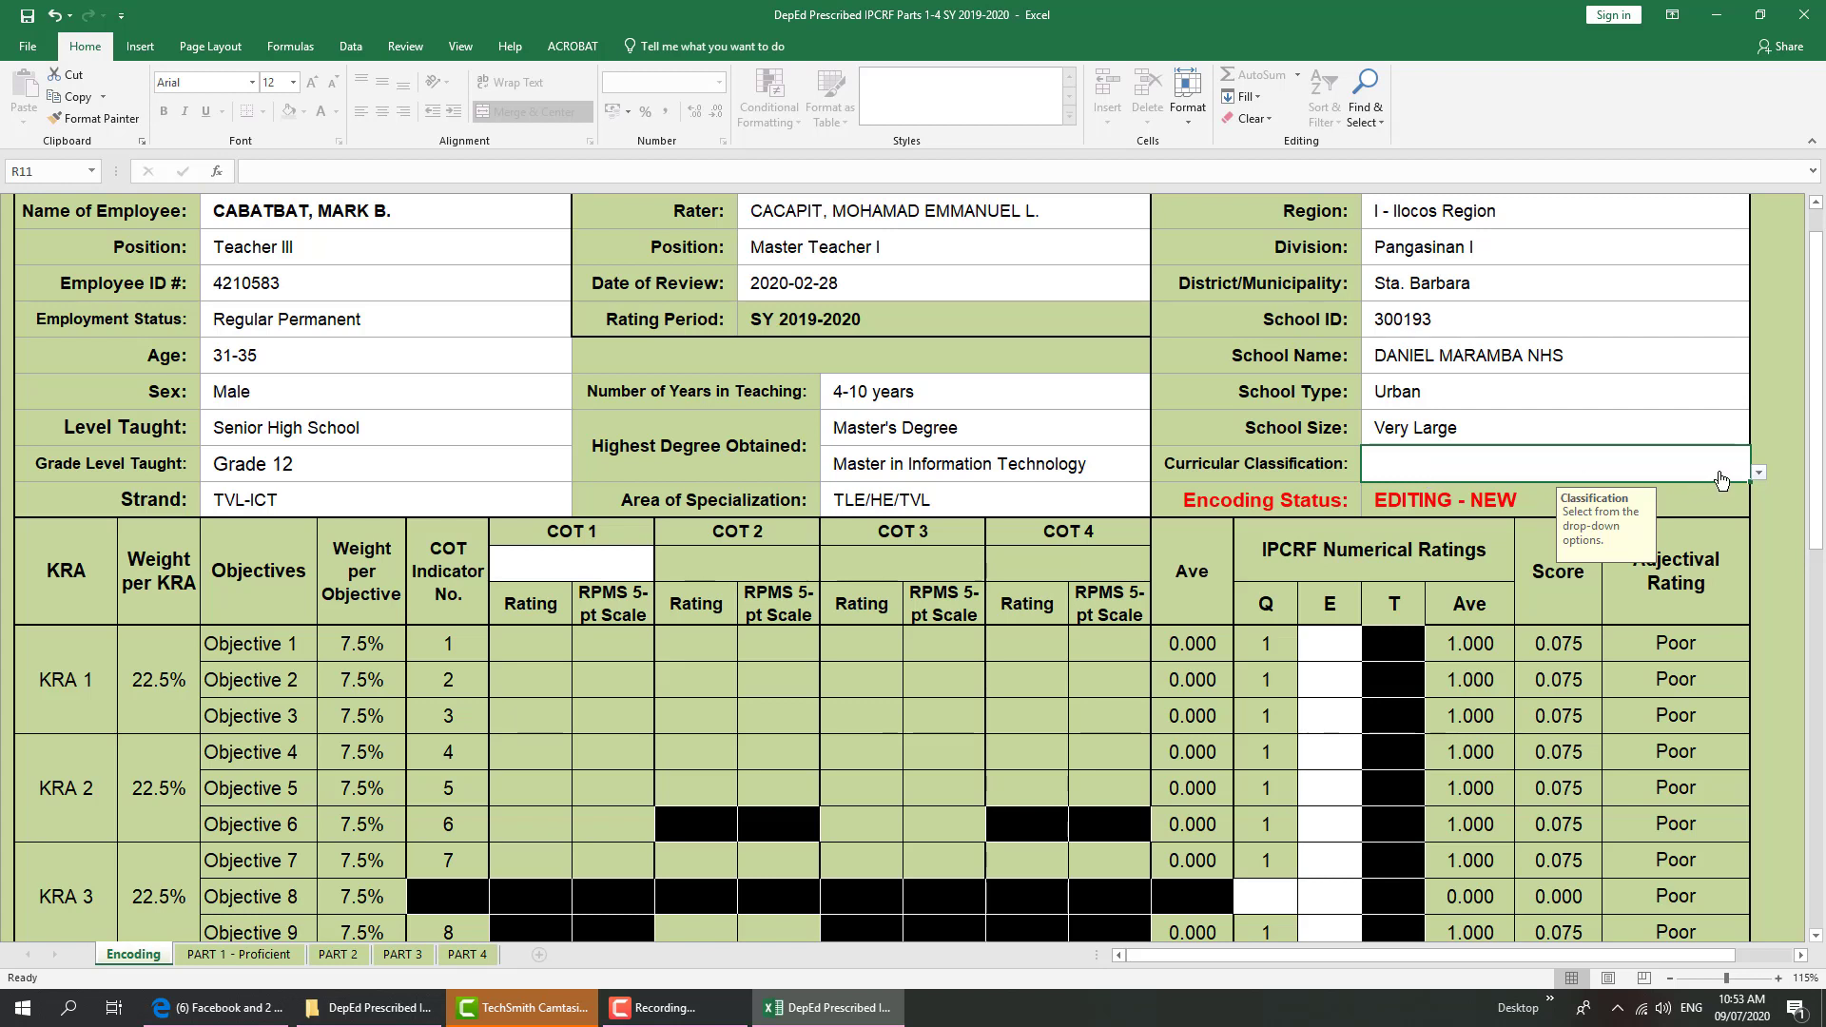
left_click(1760, 476)
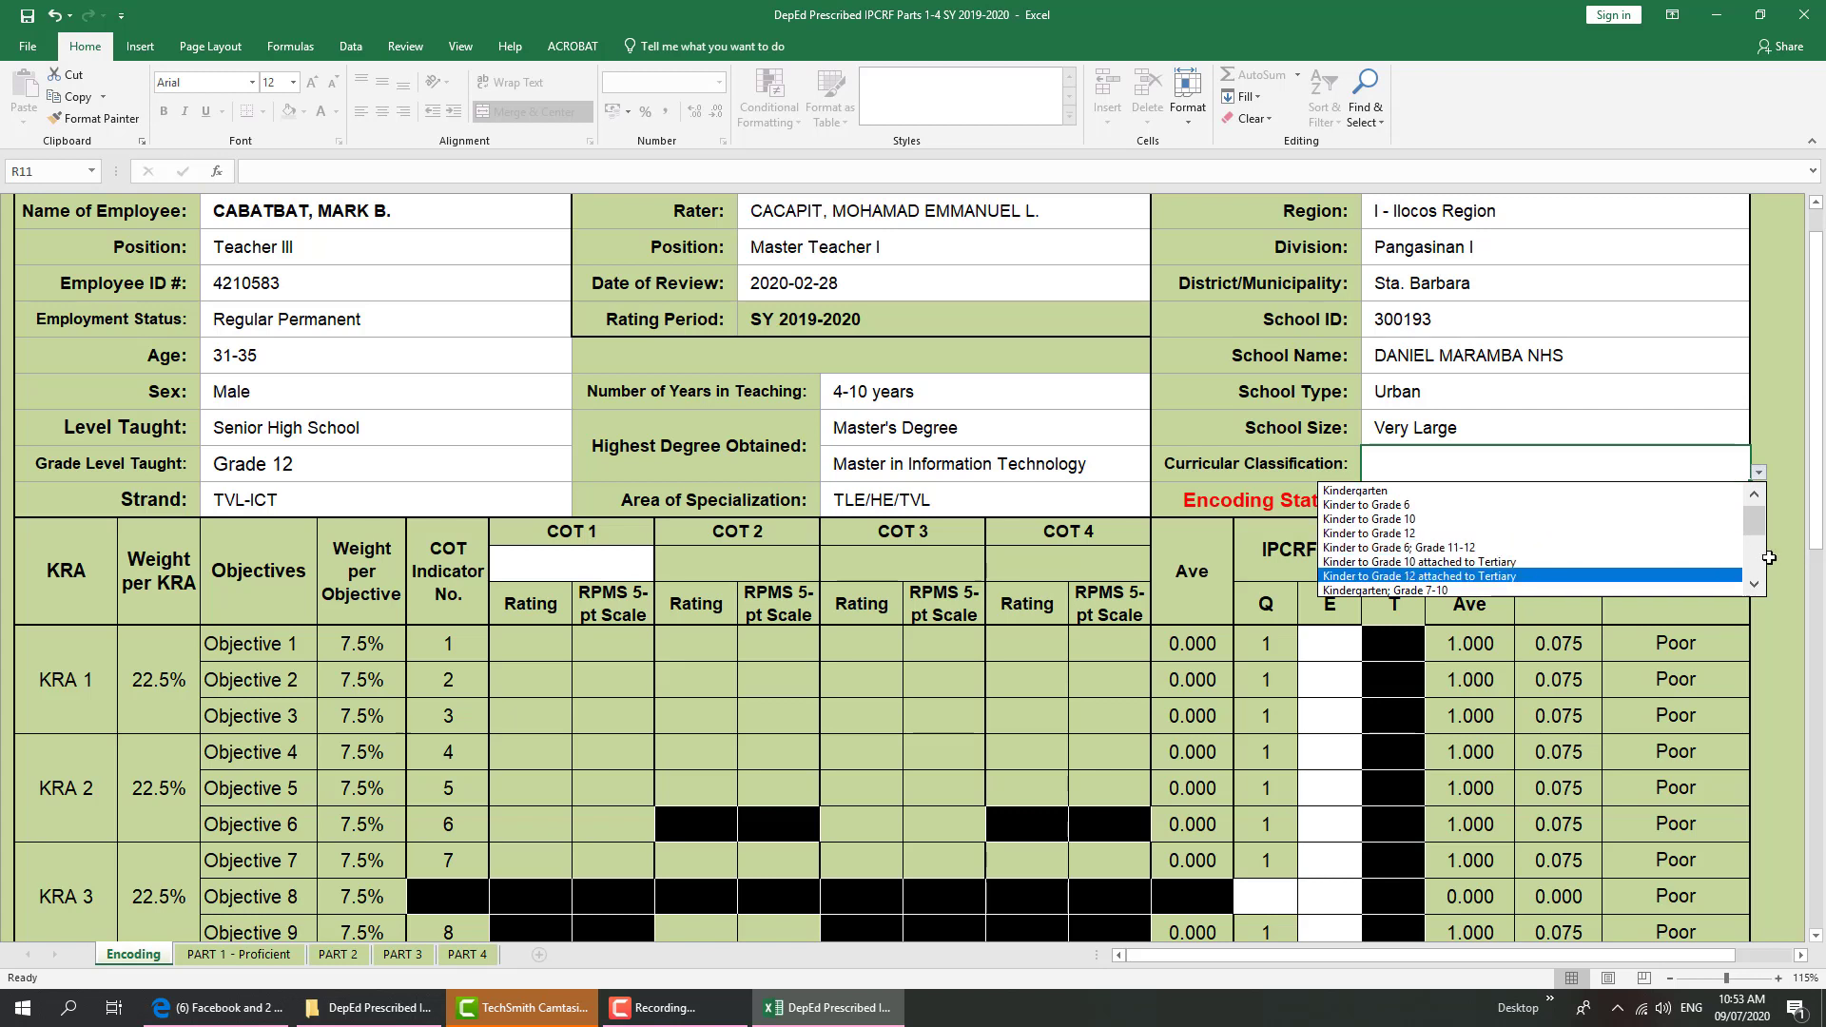
left_click_drag(1753, 524, 1753, 557)
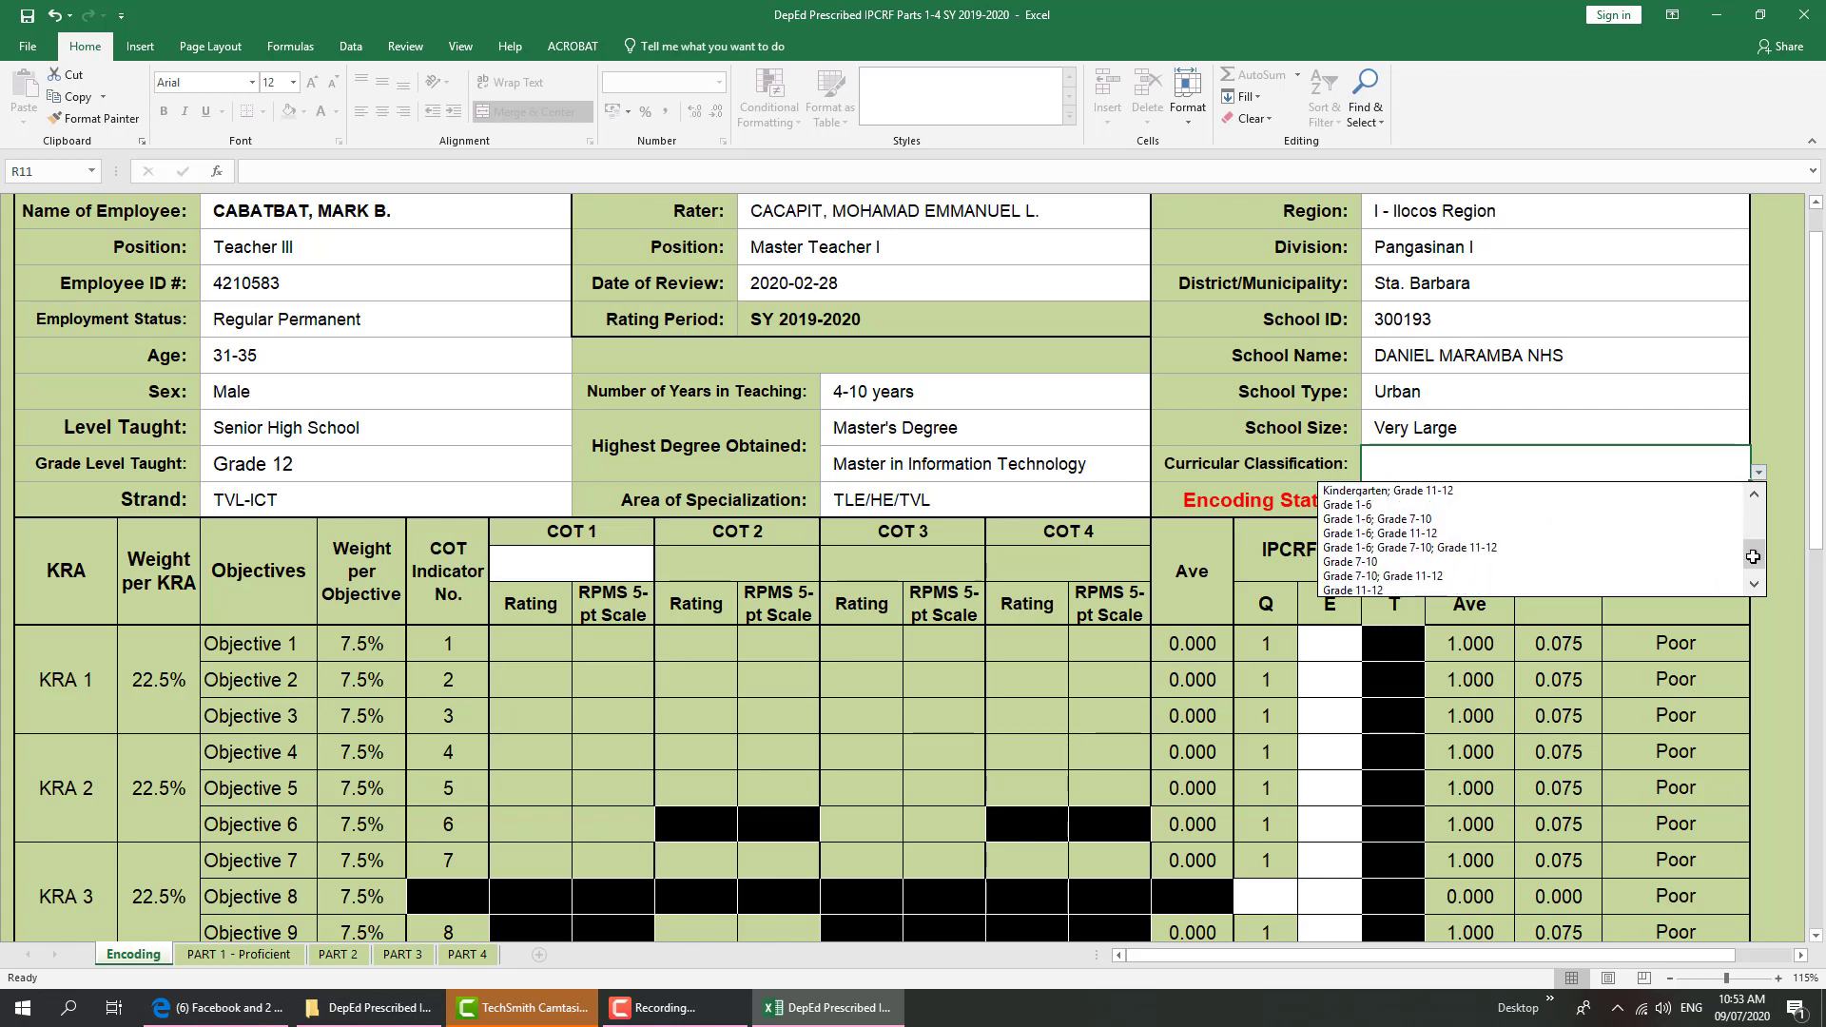
left_click(1399, 577)
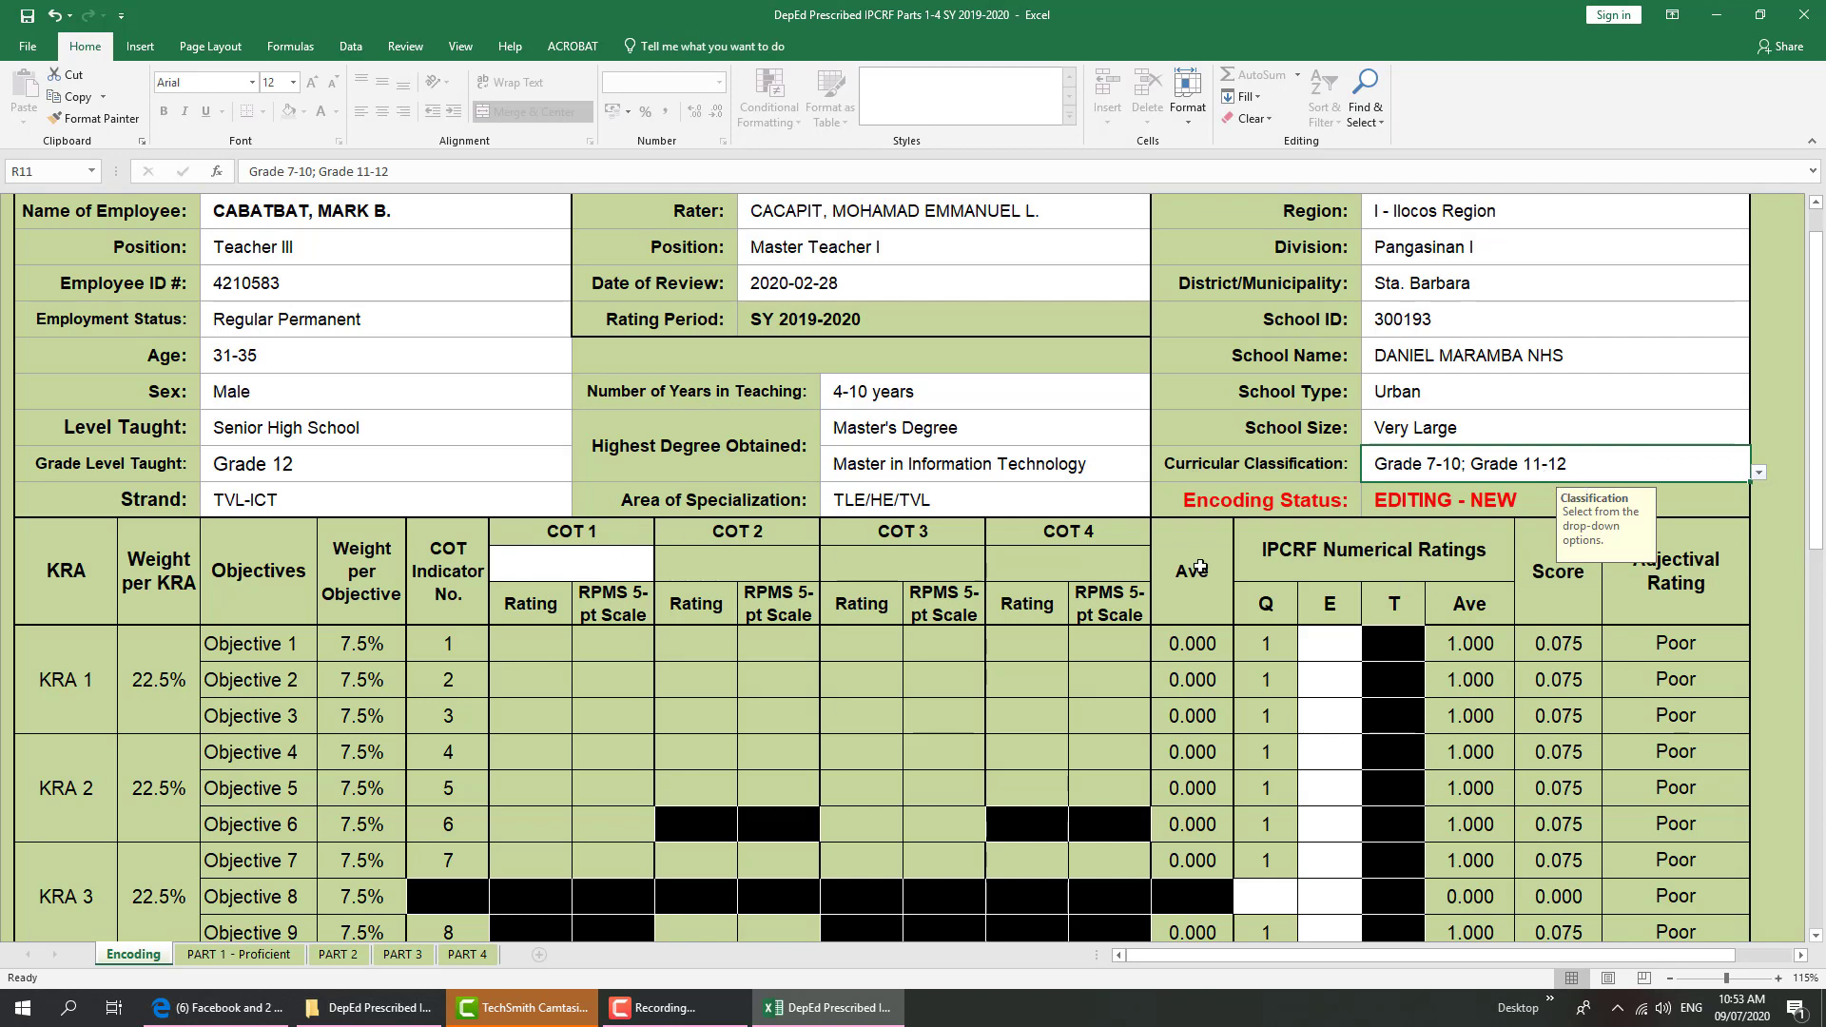
scroll(1818, 381, "down", 1)
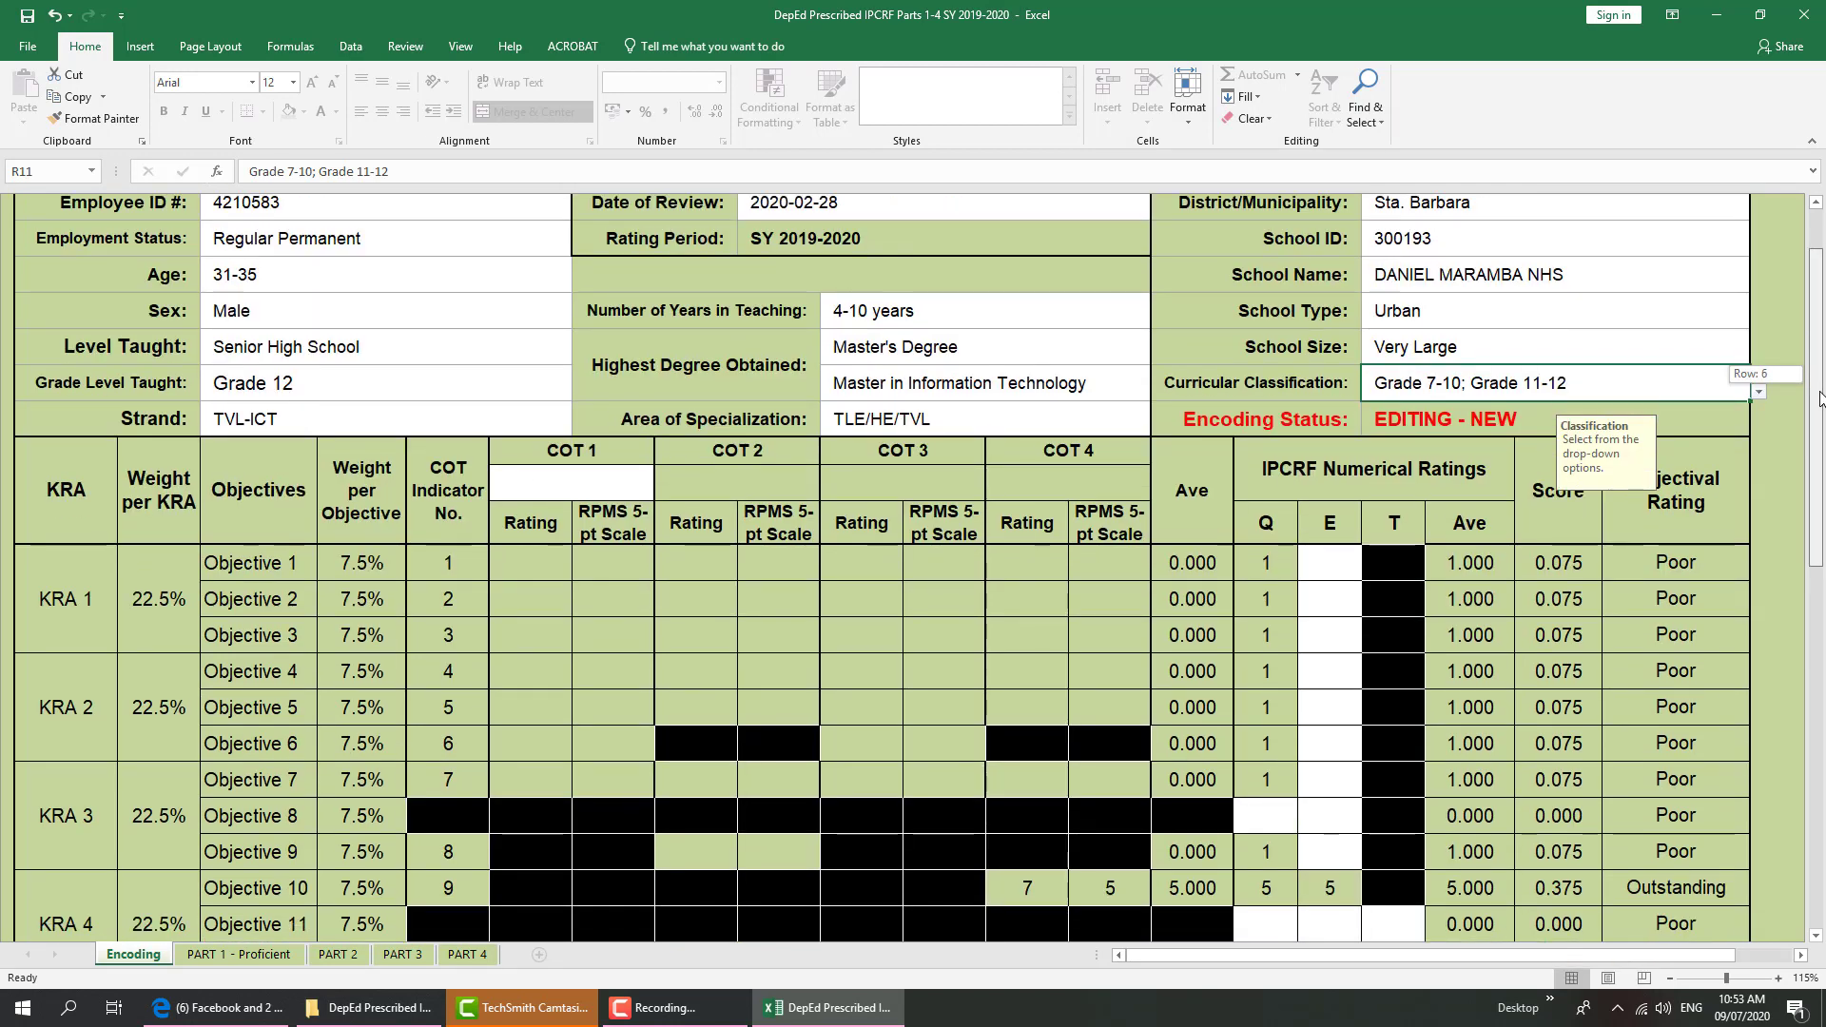
scroll(1818, 397, "up", 1)
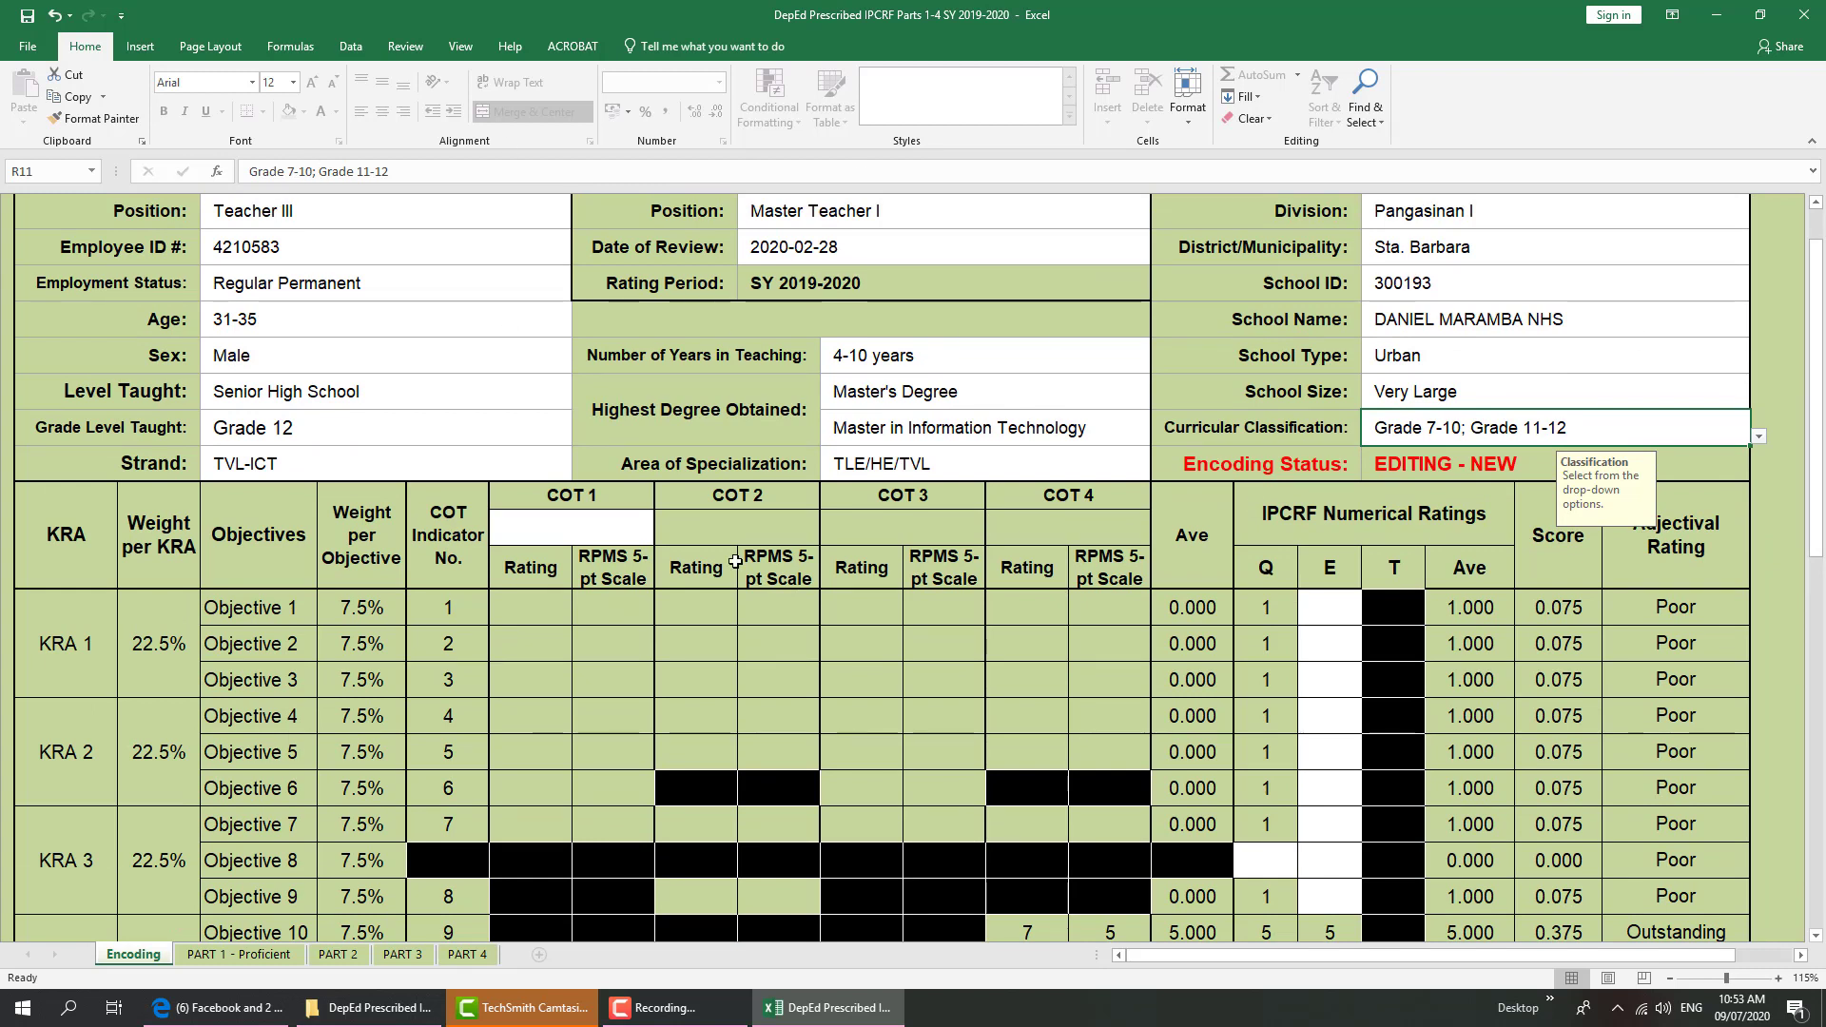
Set the COT 1 subject to TLE/EPP-LE/Tech-Voc
left_click(526, 527)
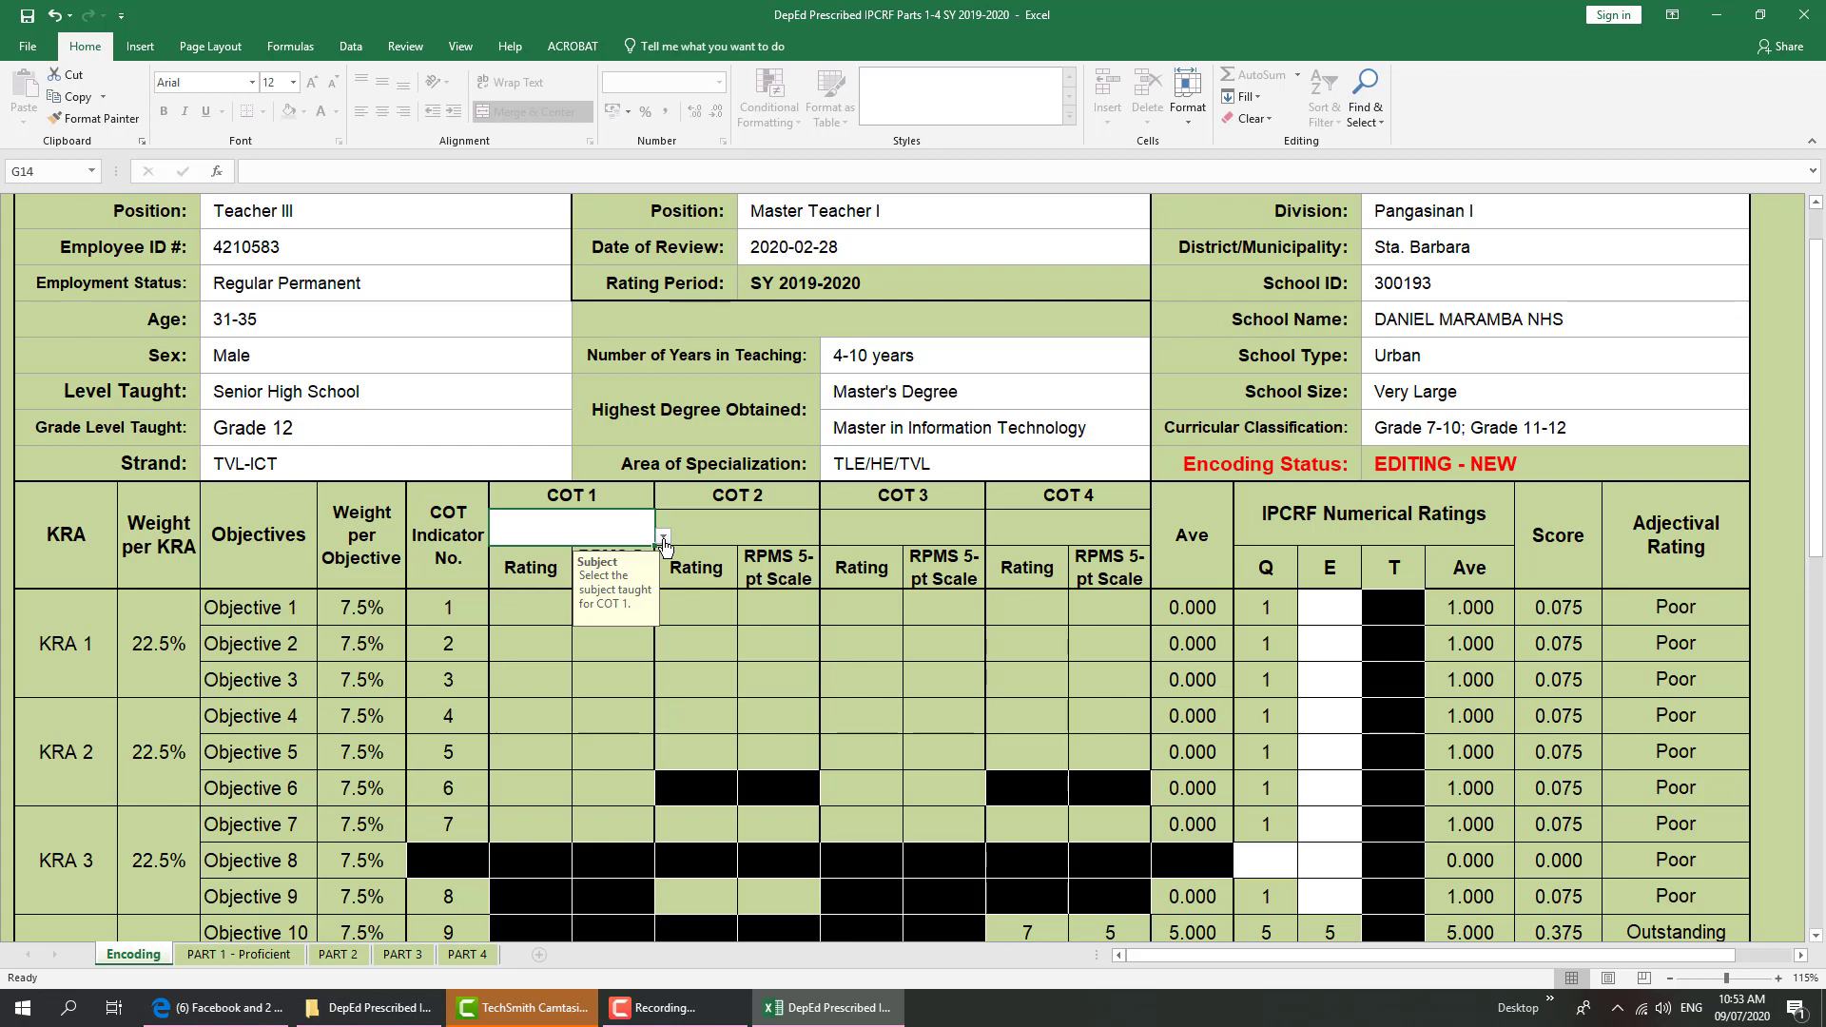
left_click(663, 542)
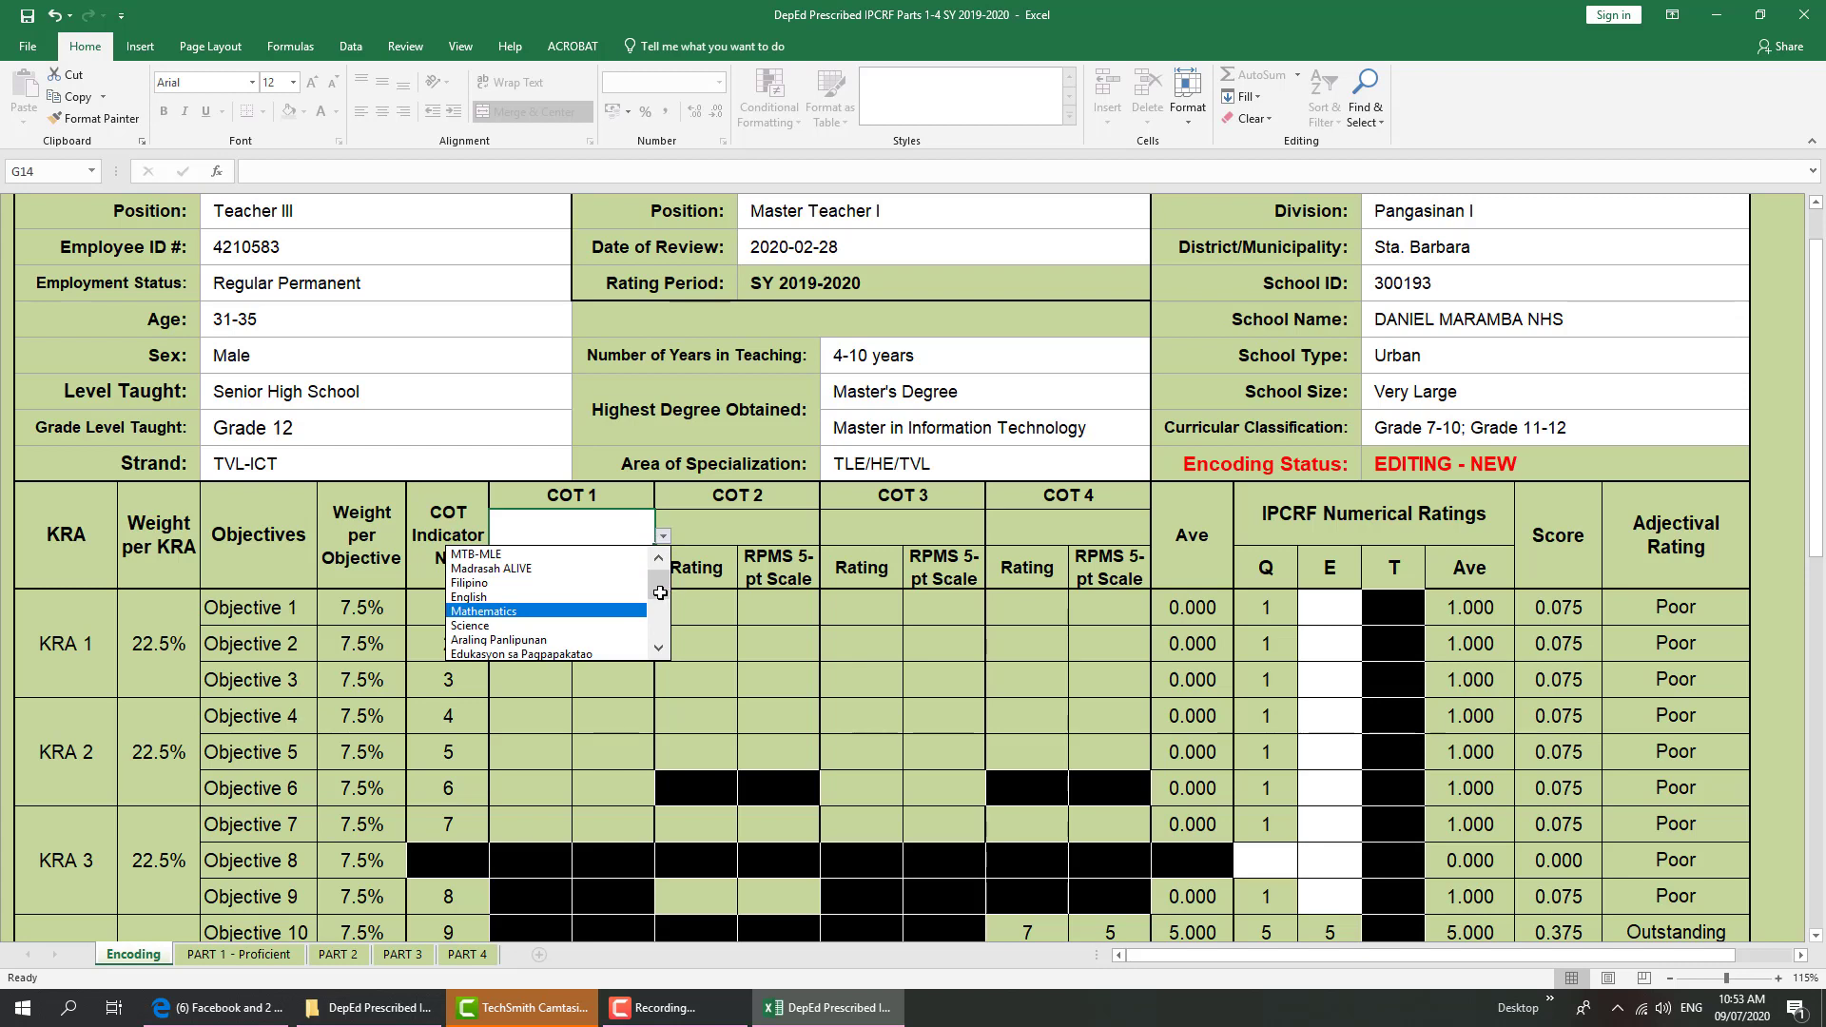
left_click_drag(659, 592, 654, 649)
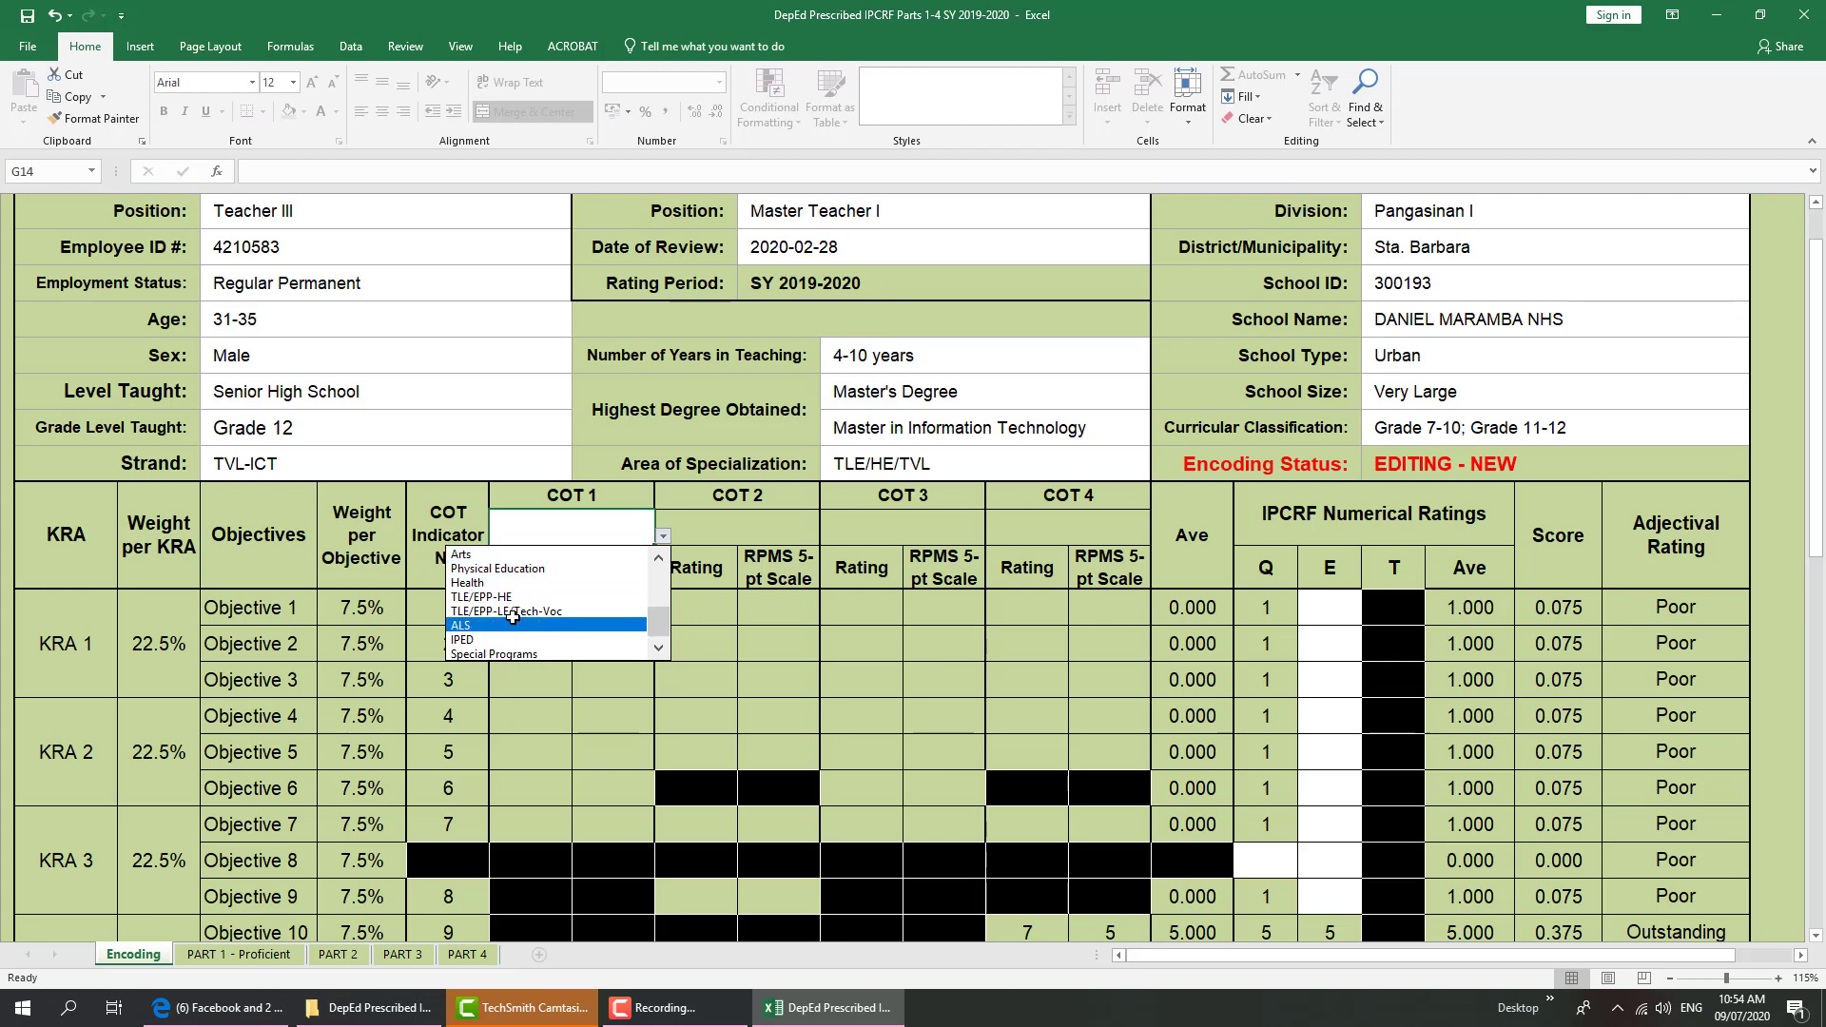
left_click(562, 613)
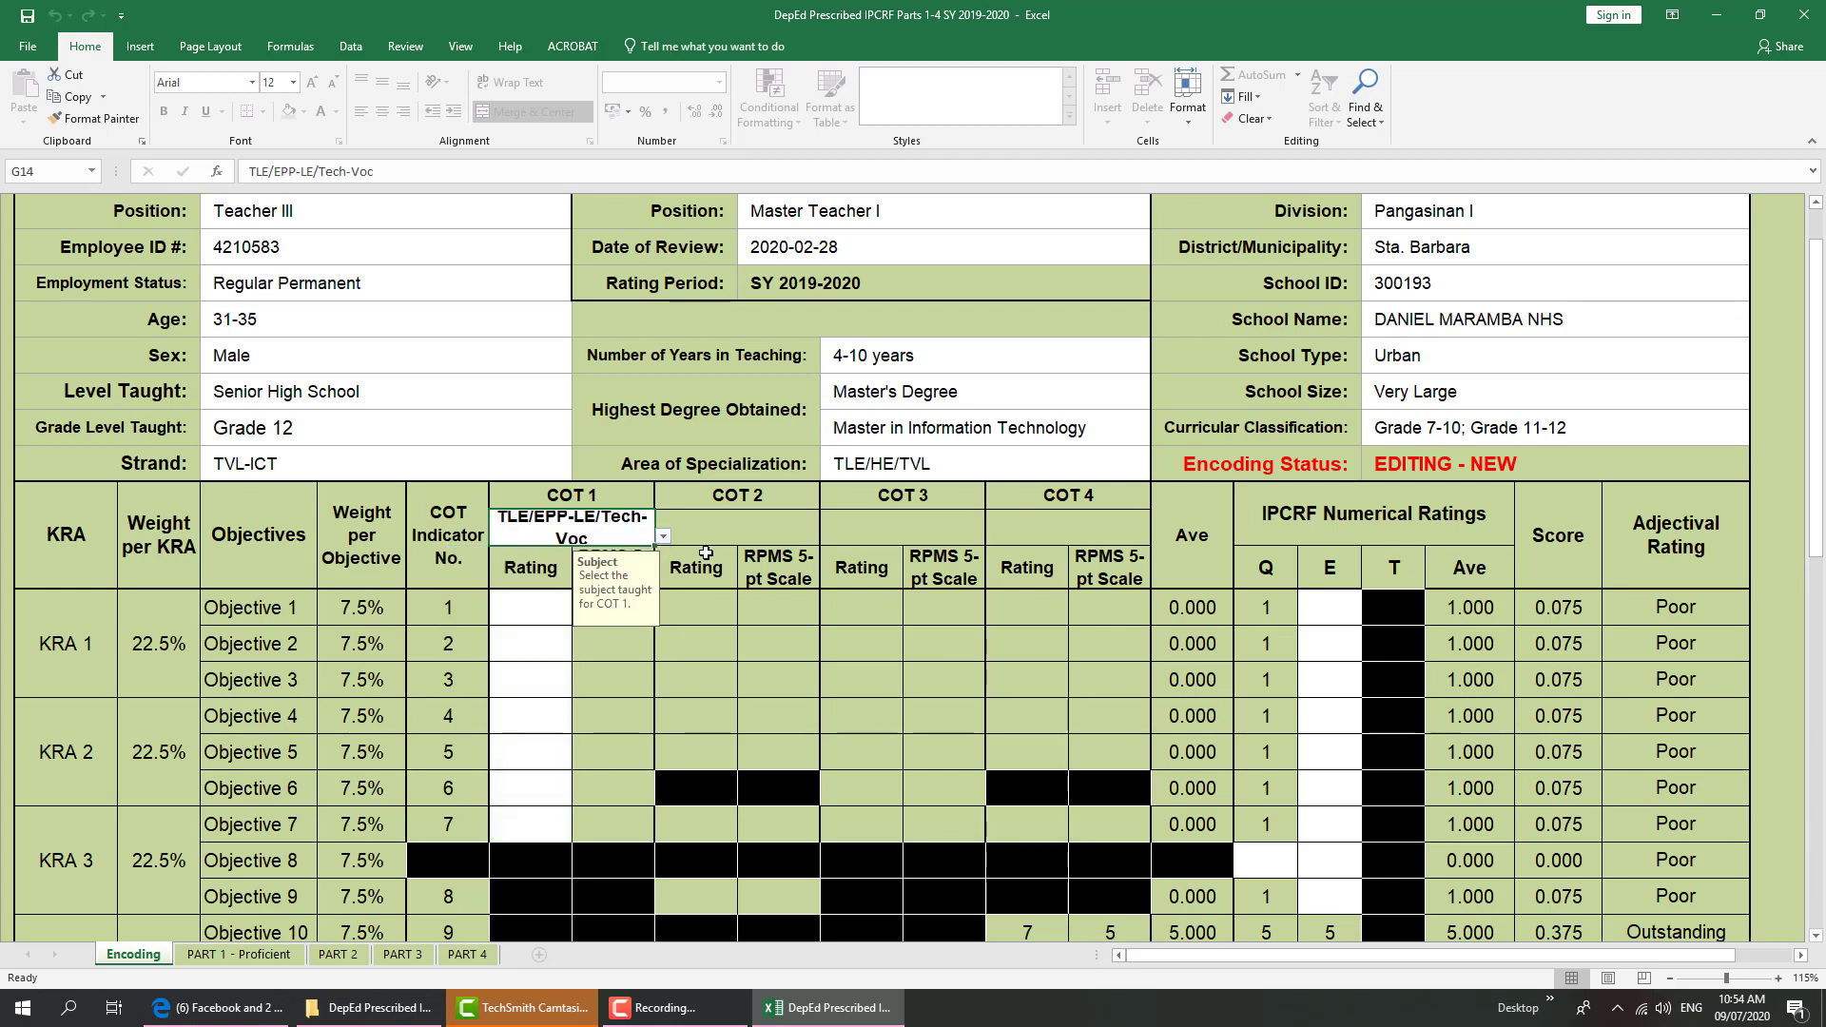
Enter COT 1 ratings 7, 6, 6, 7, 6, 7, 6 for Objectives 1–7
left_click(513, 616)
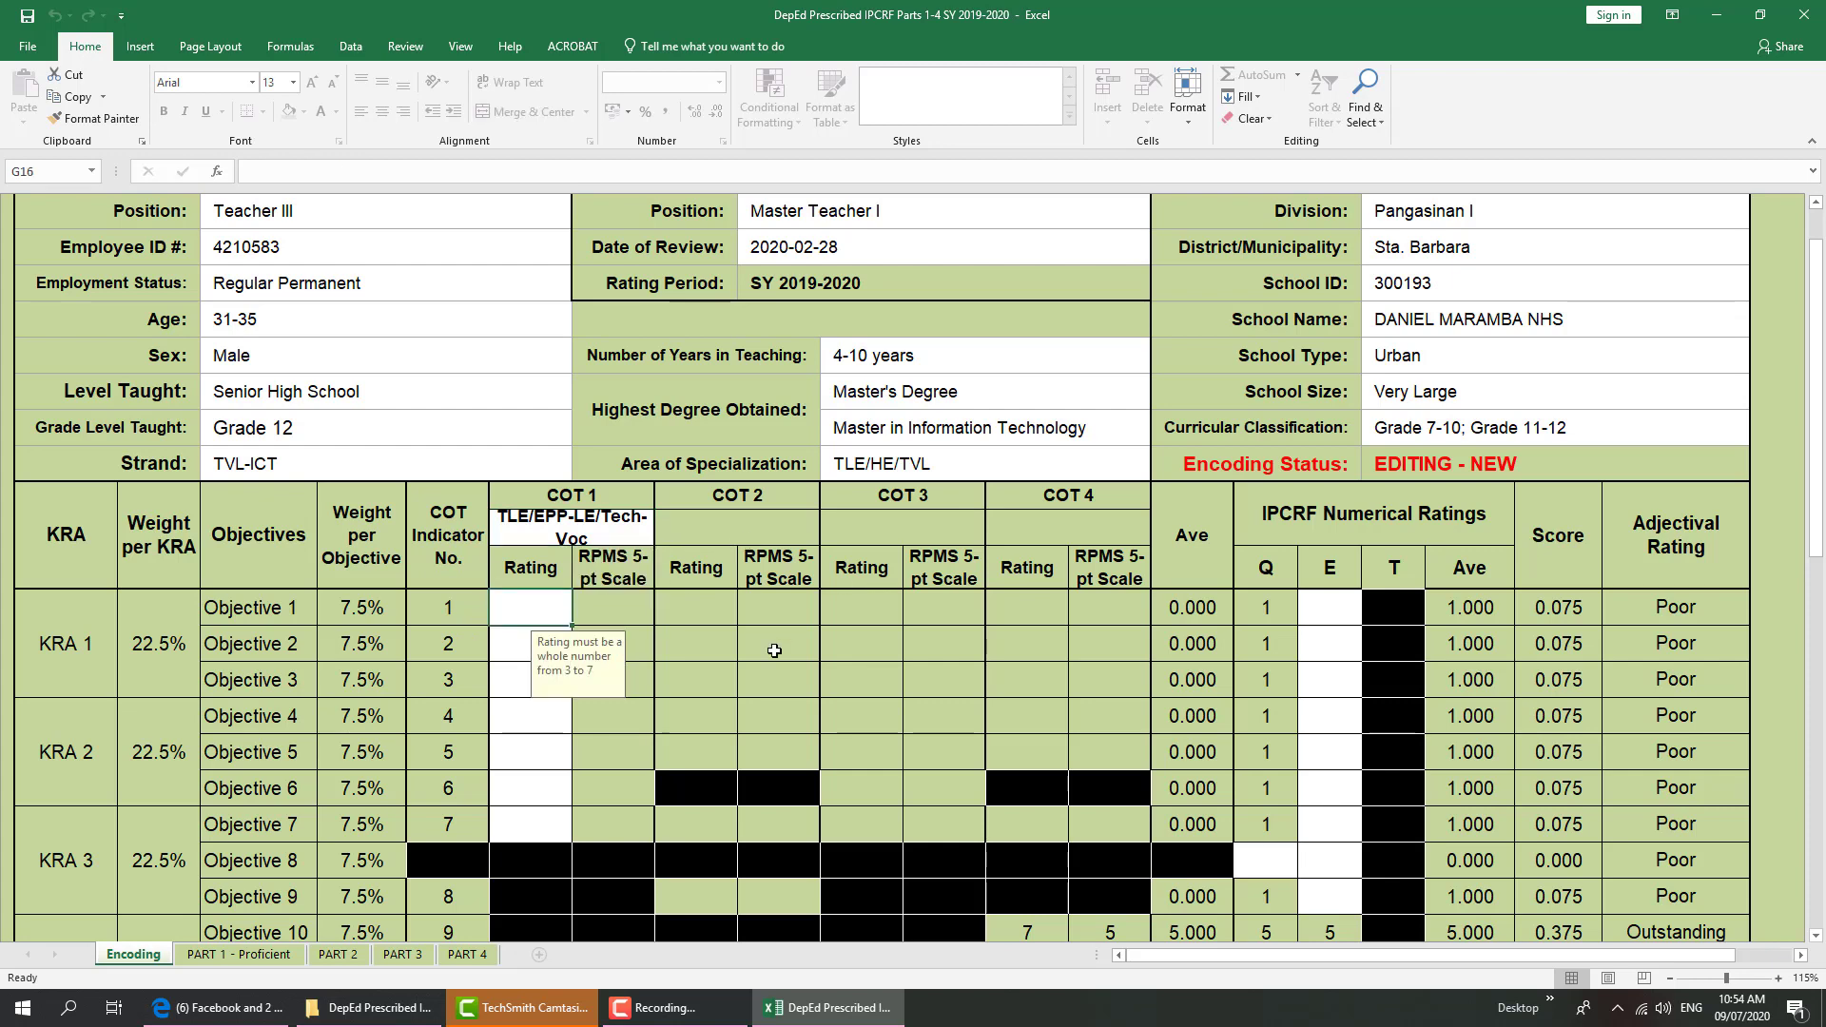
scroll(812, 654, "down", 1)
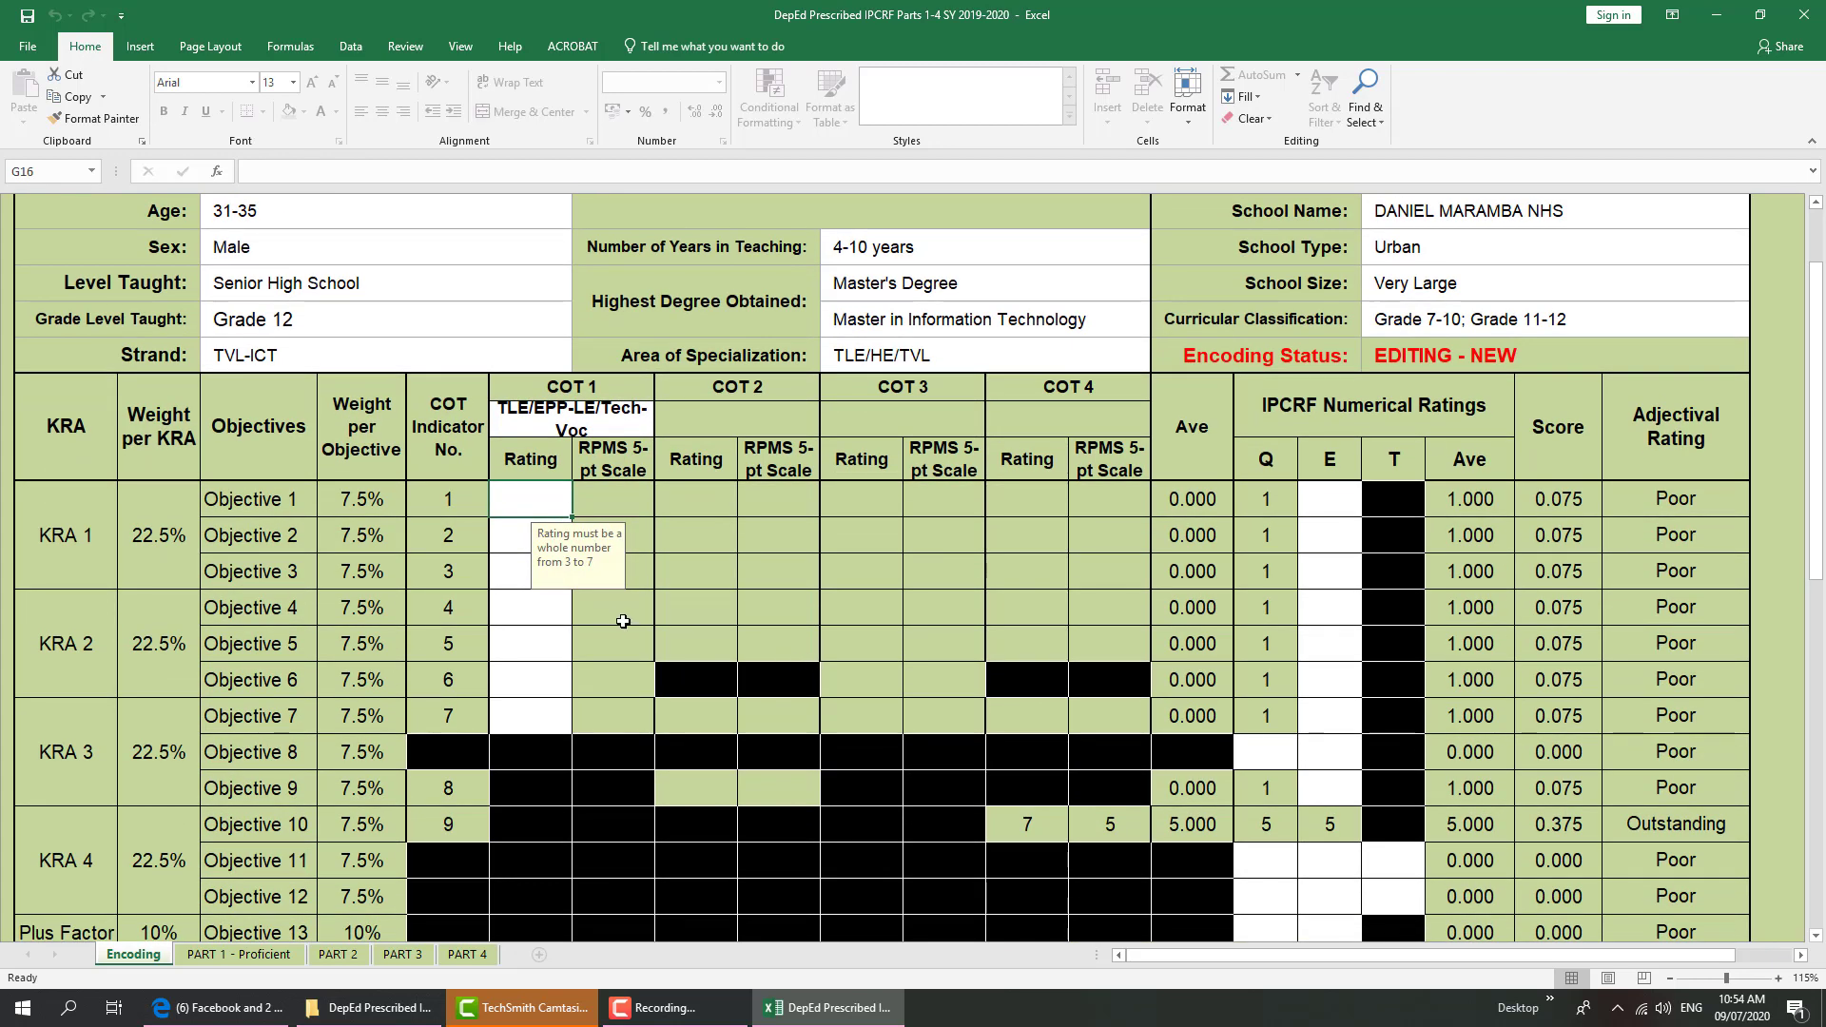
scroll(1819, 331, "down", 1)
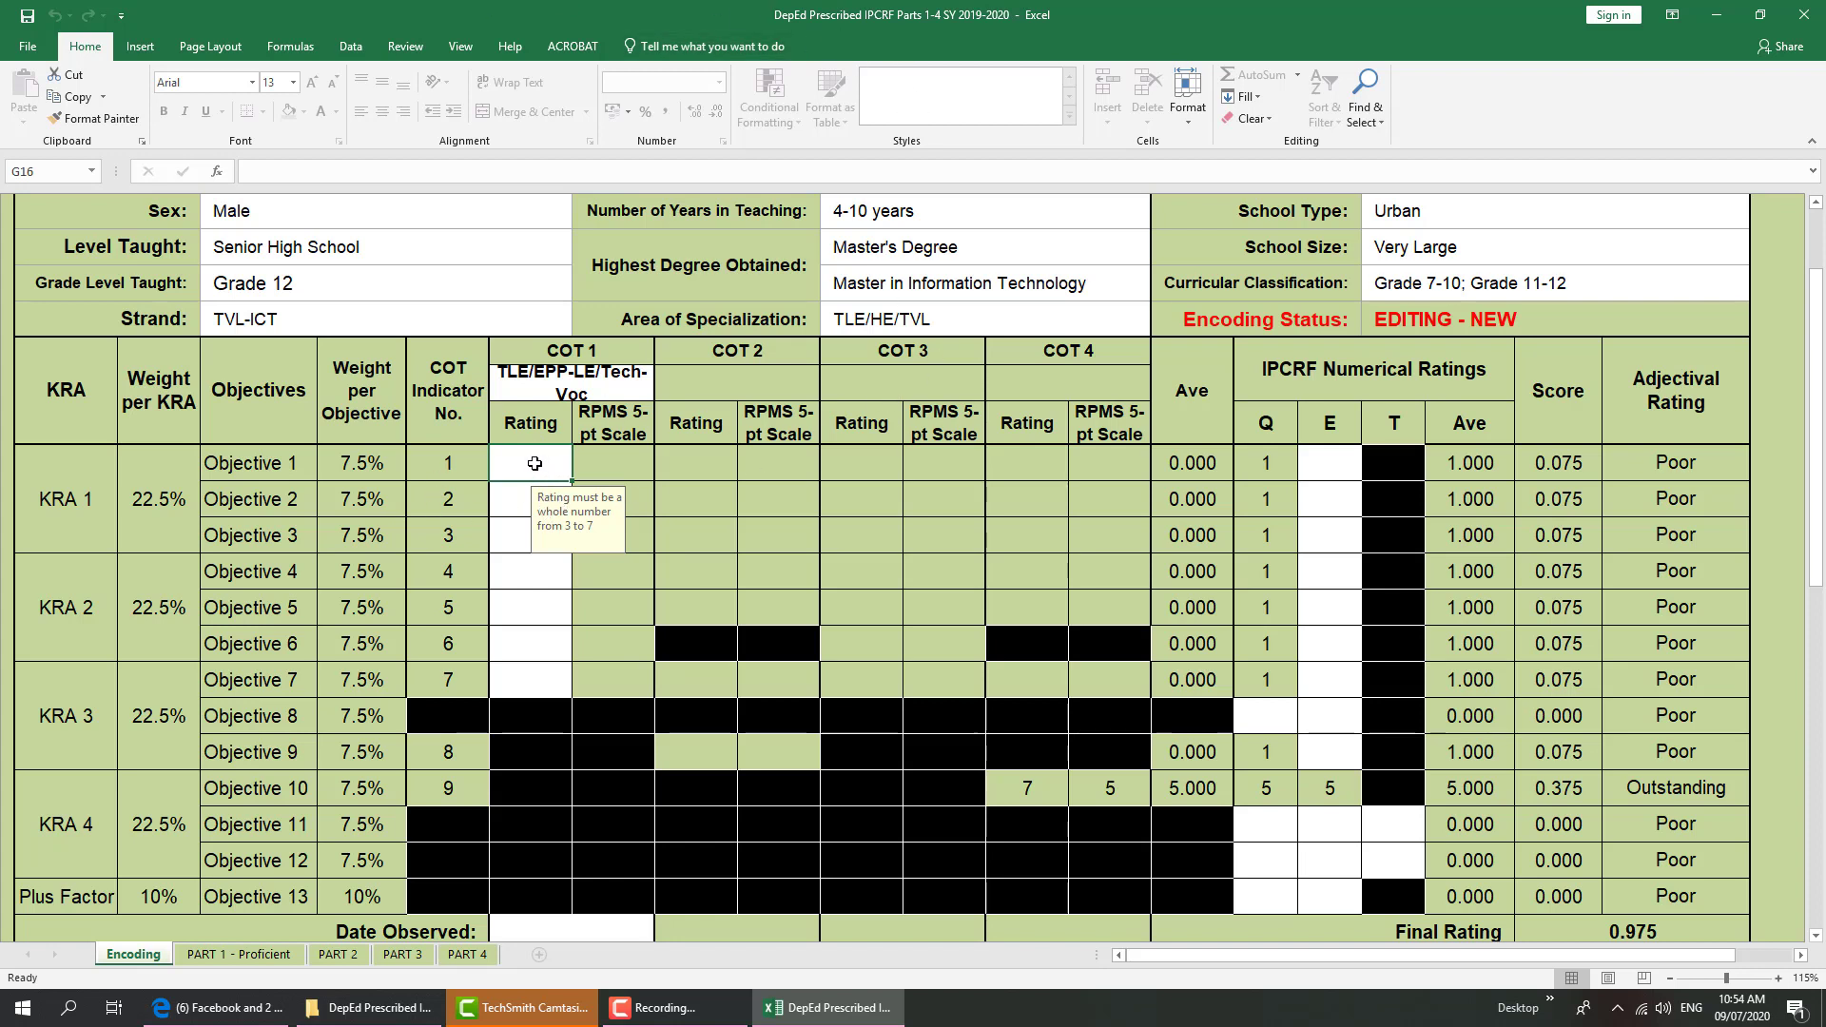
type("7")
key("Return")
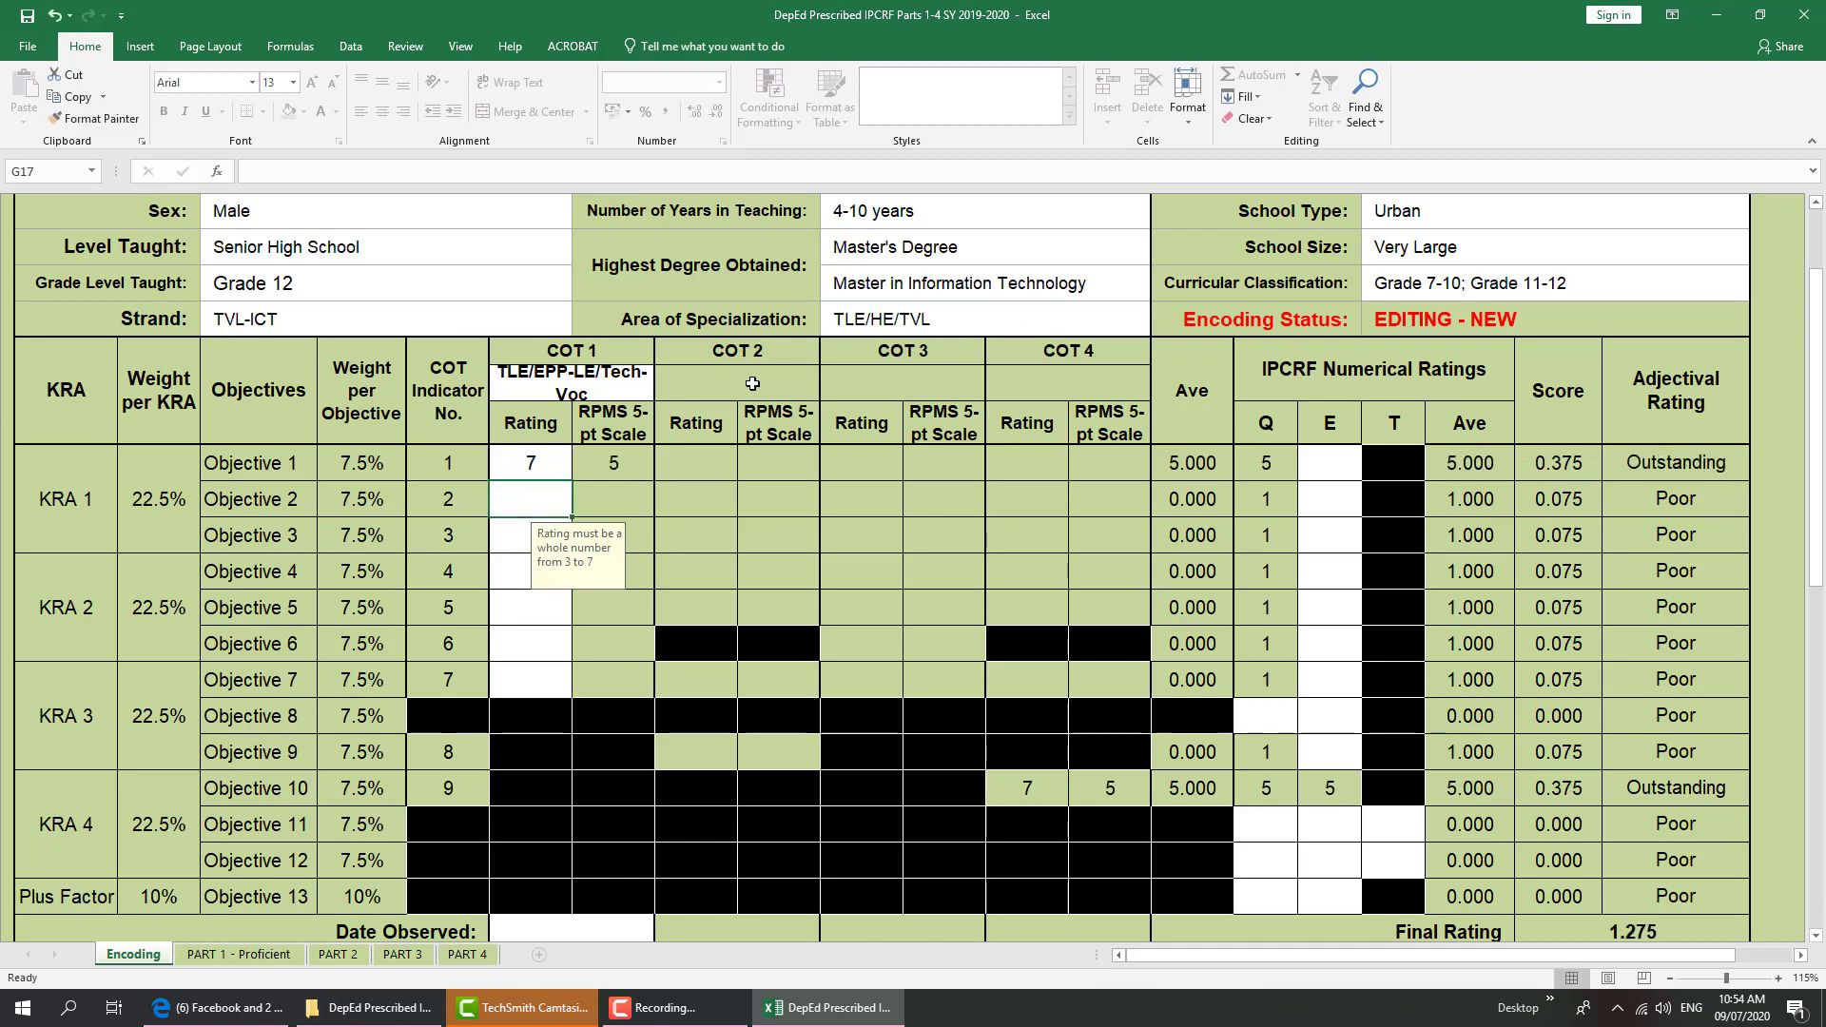
type("6")
key("Return")
type("6")
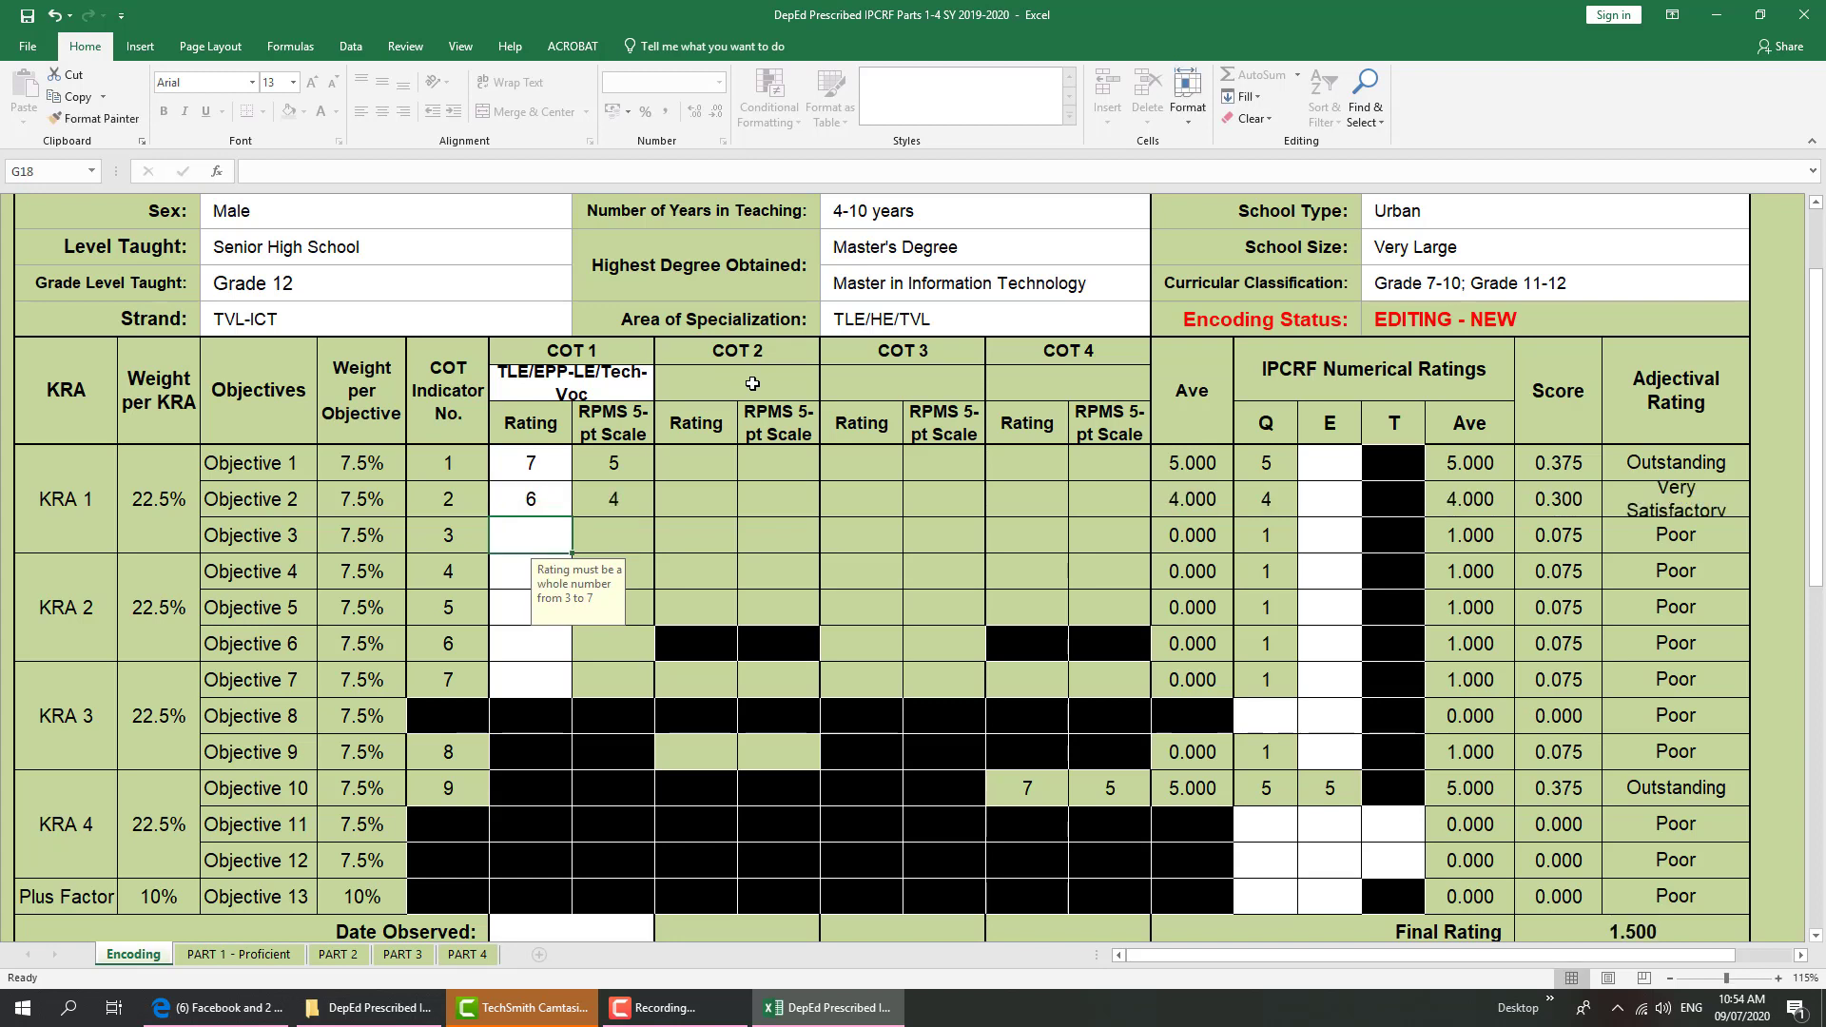
key("Return")
type("7")
key("Return")
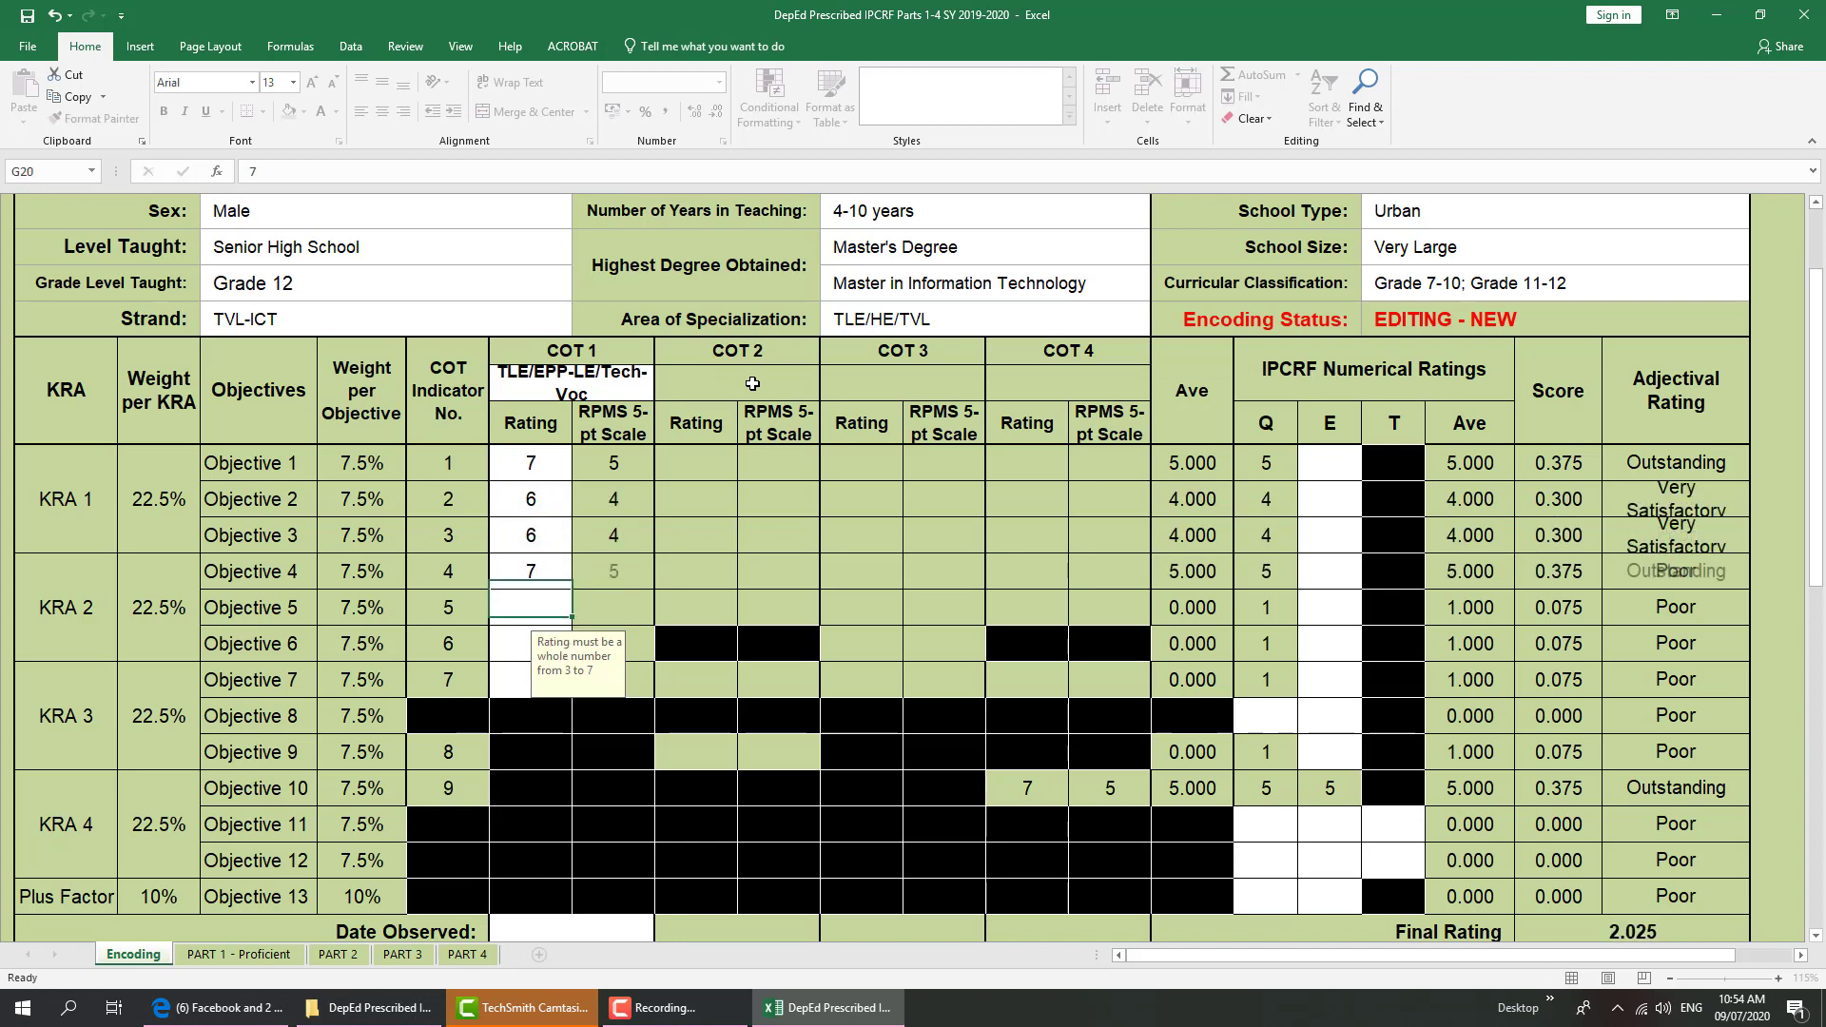
key("Return")
key("Up")
type("6")
key("Return")
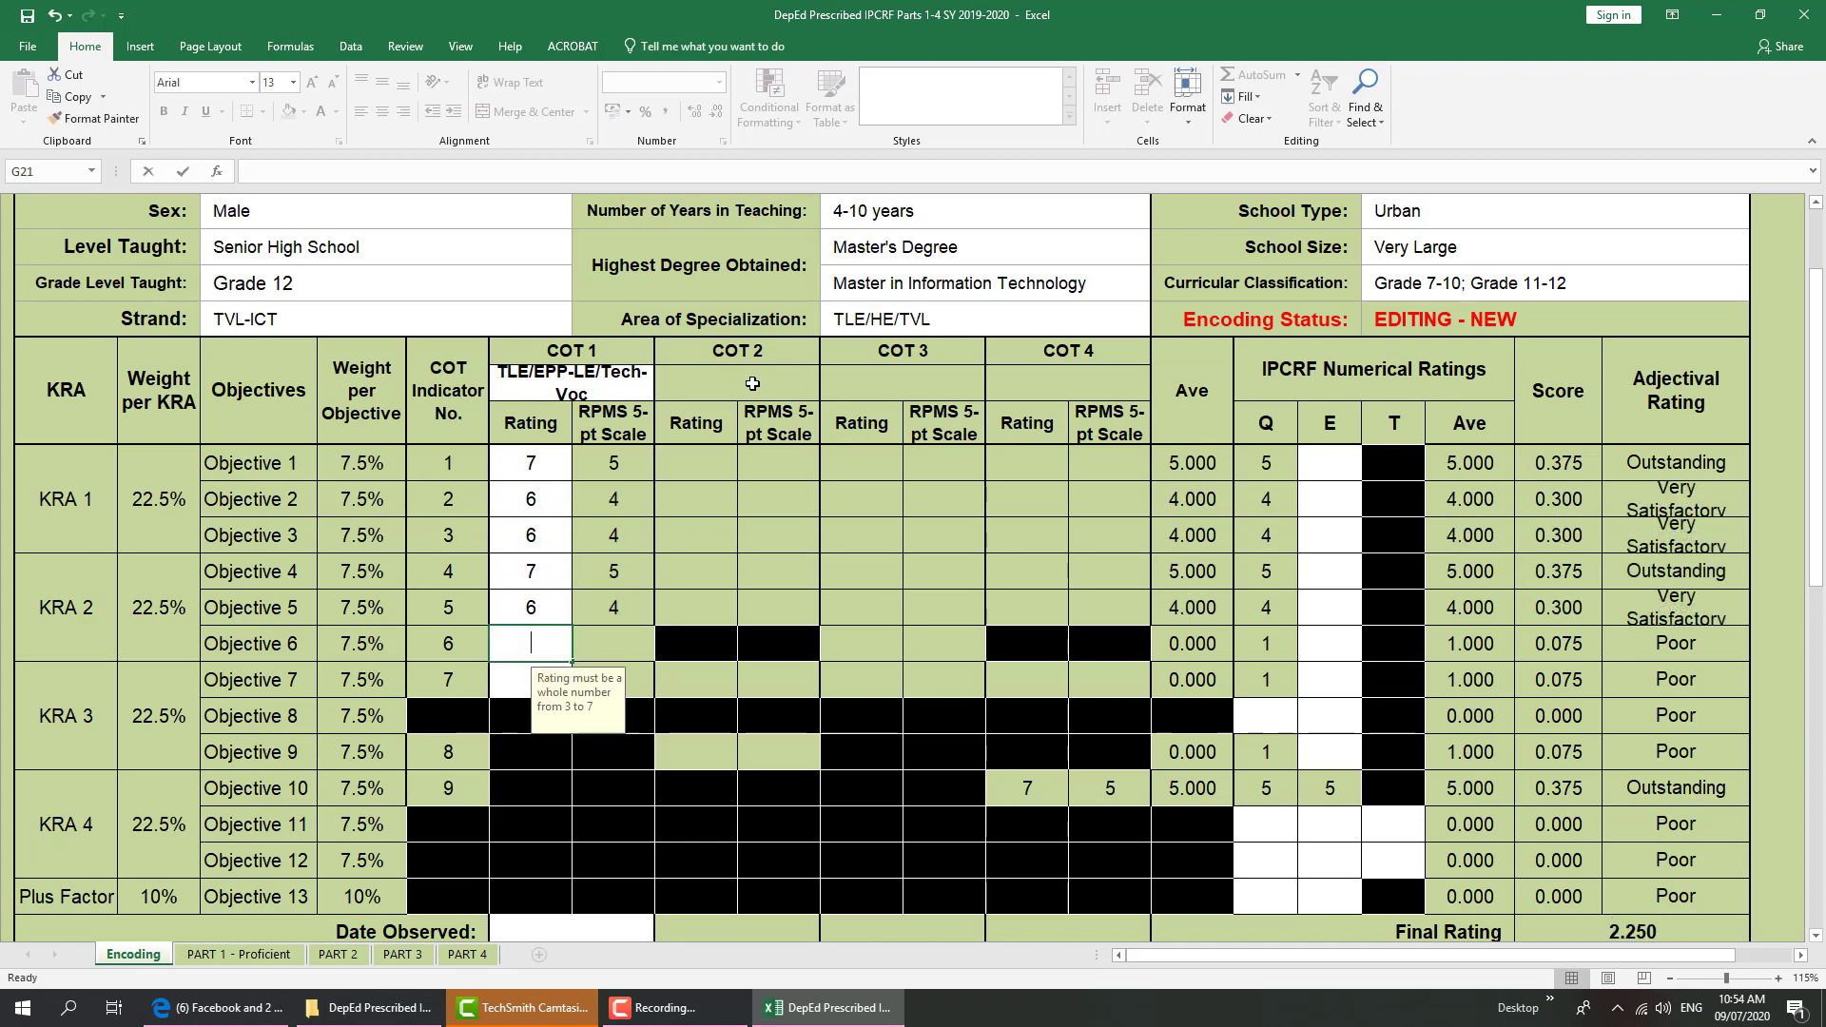
type("7")
key("Return")
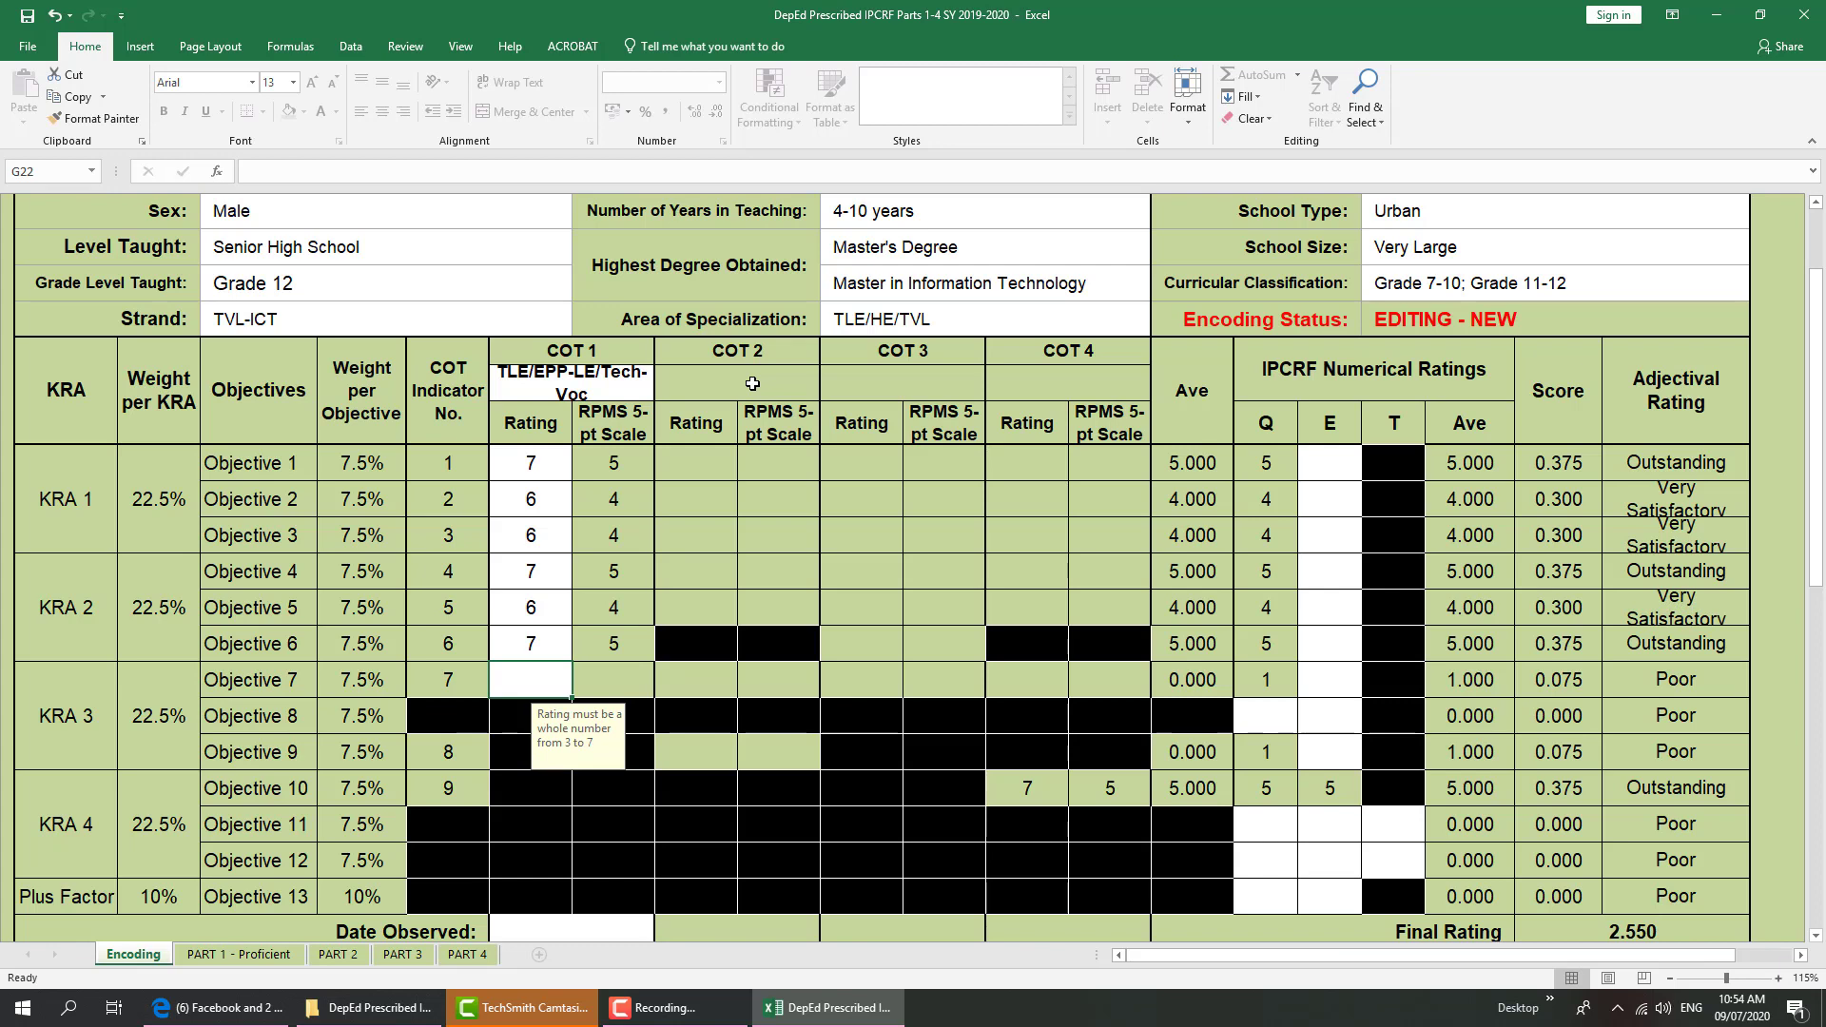
type("6")
key("Return")
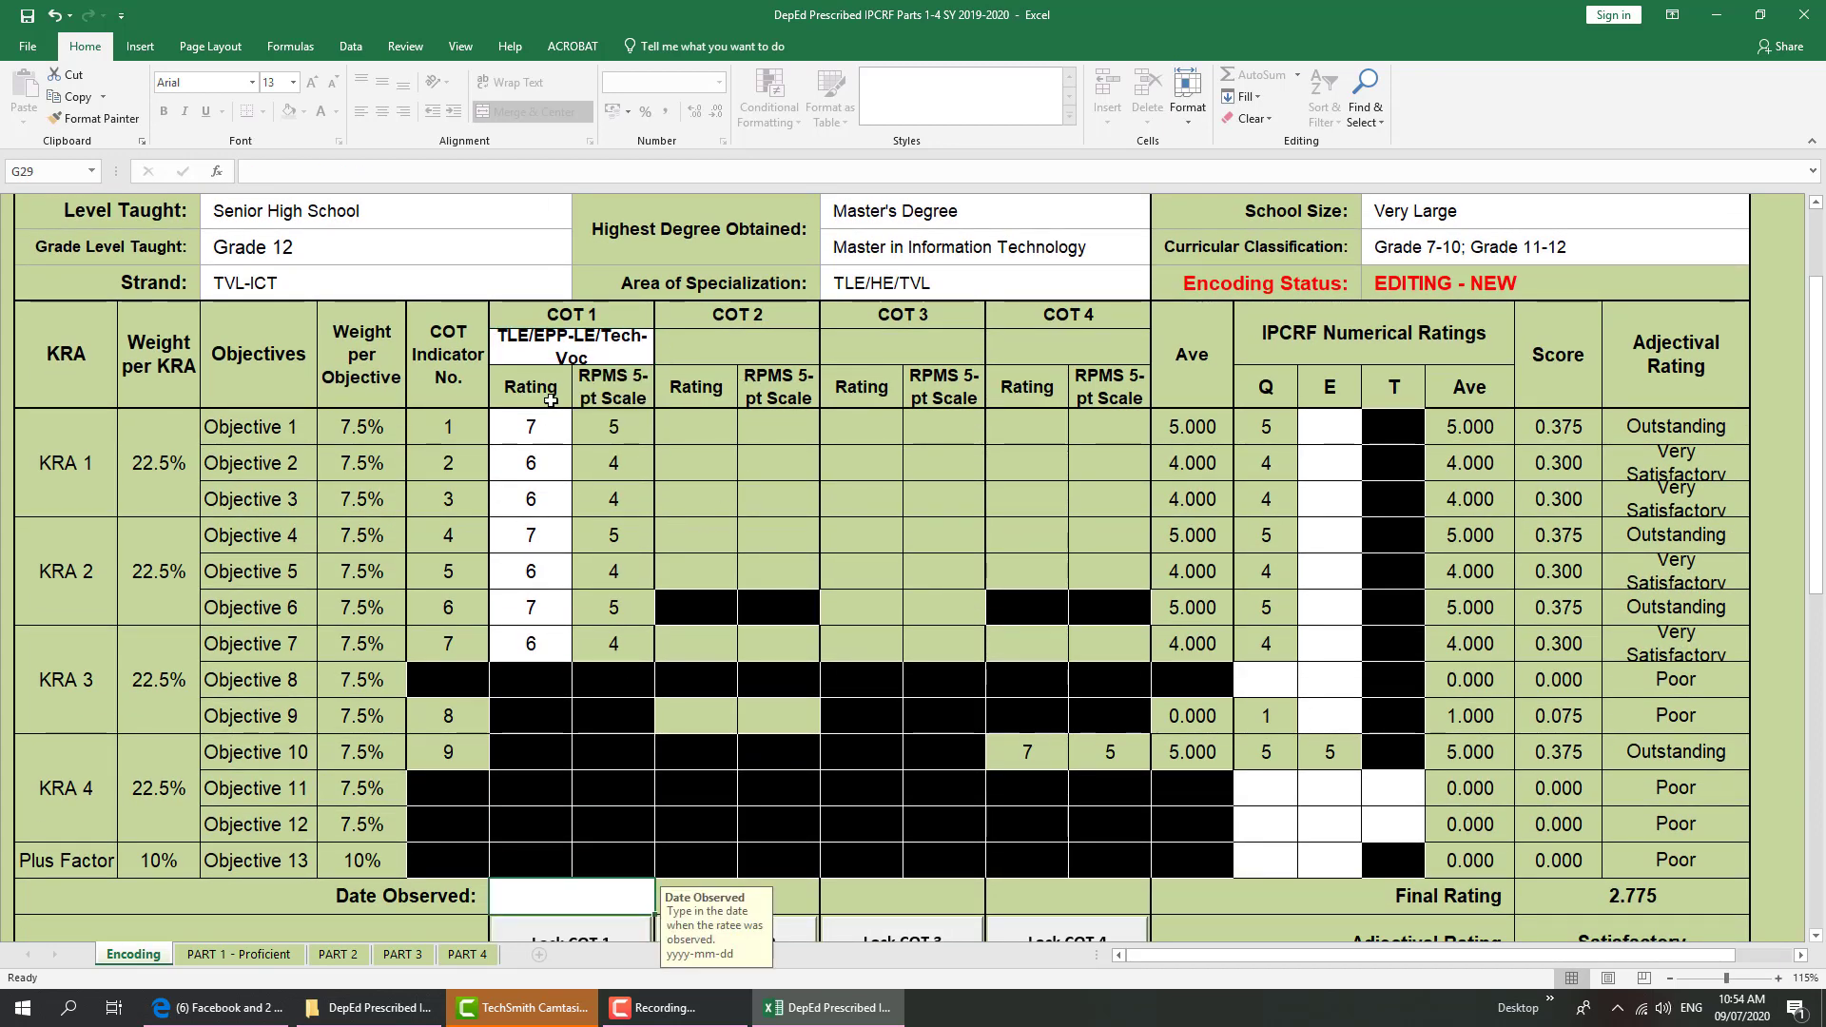
scroll(551, 400, "down", 1)
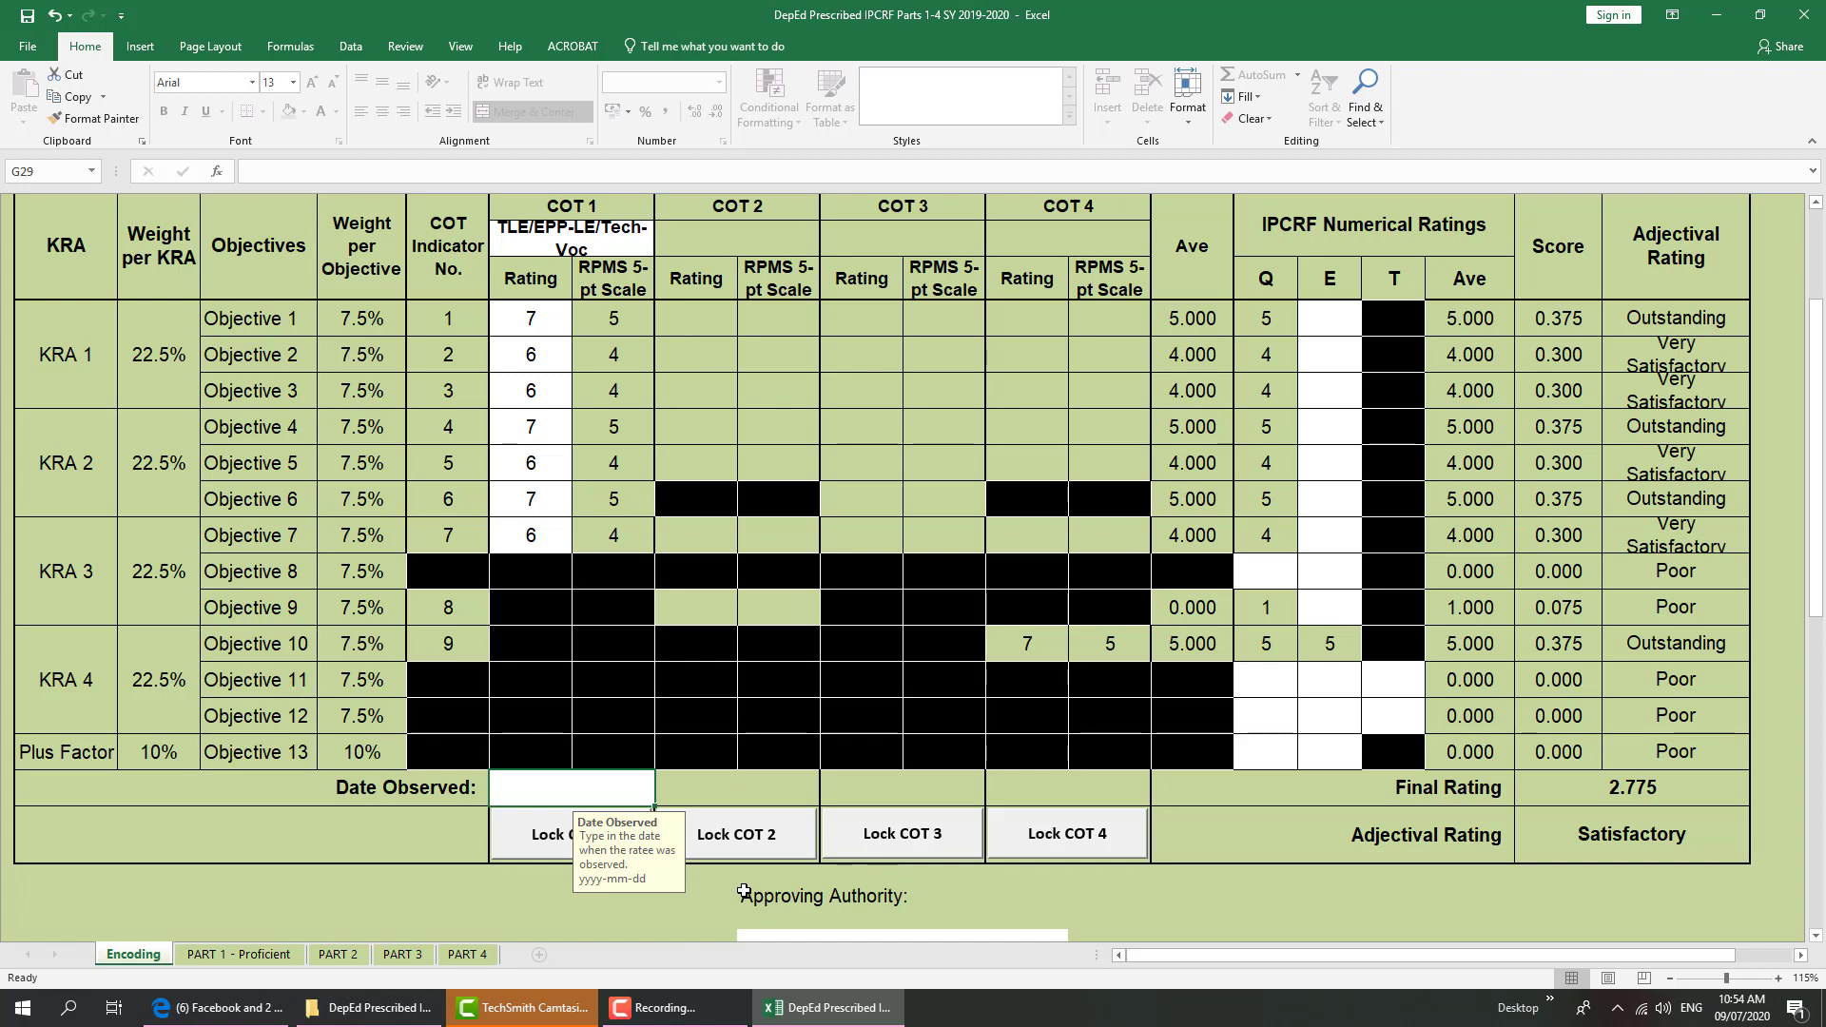
Enter 2019-07-17 as the COT 1 Date Observed
type("201")
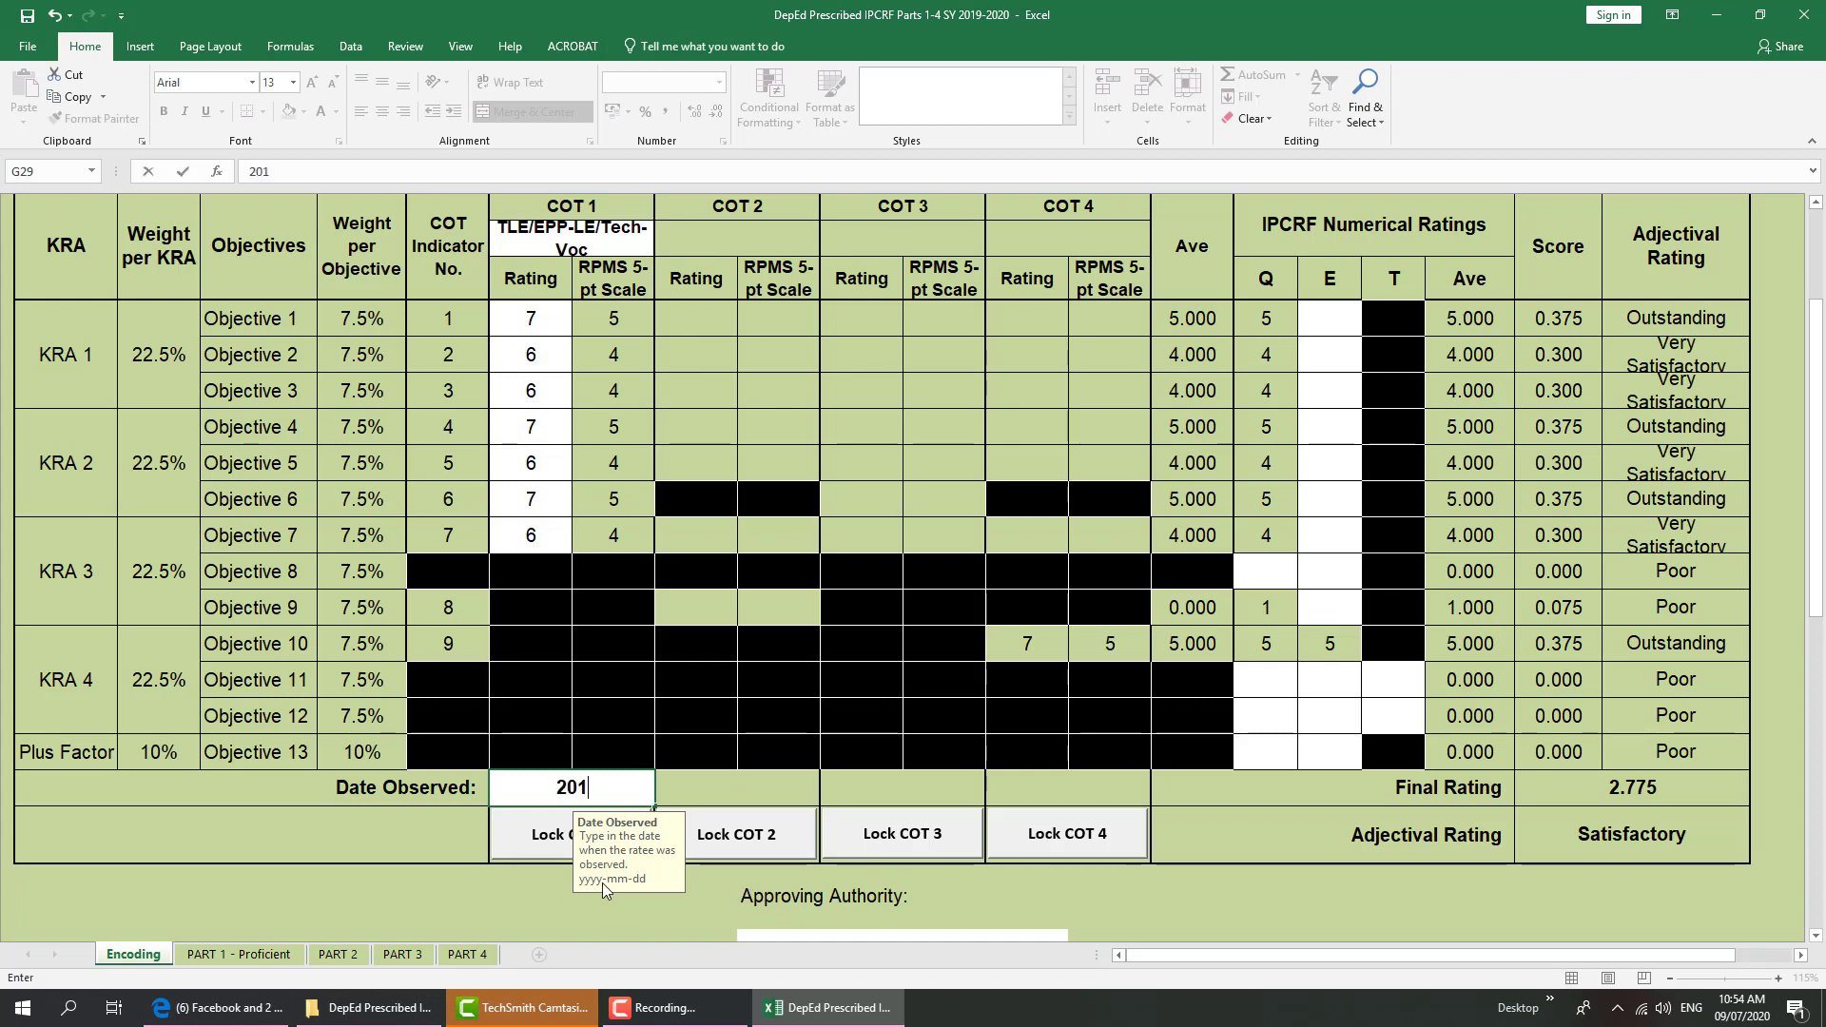
type("9-07")
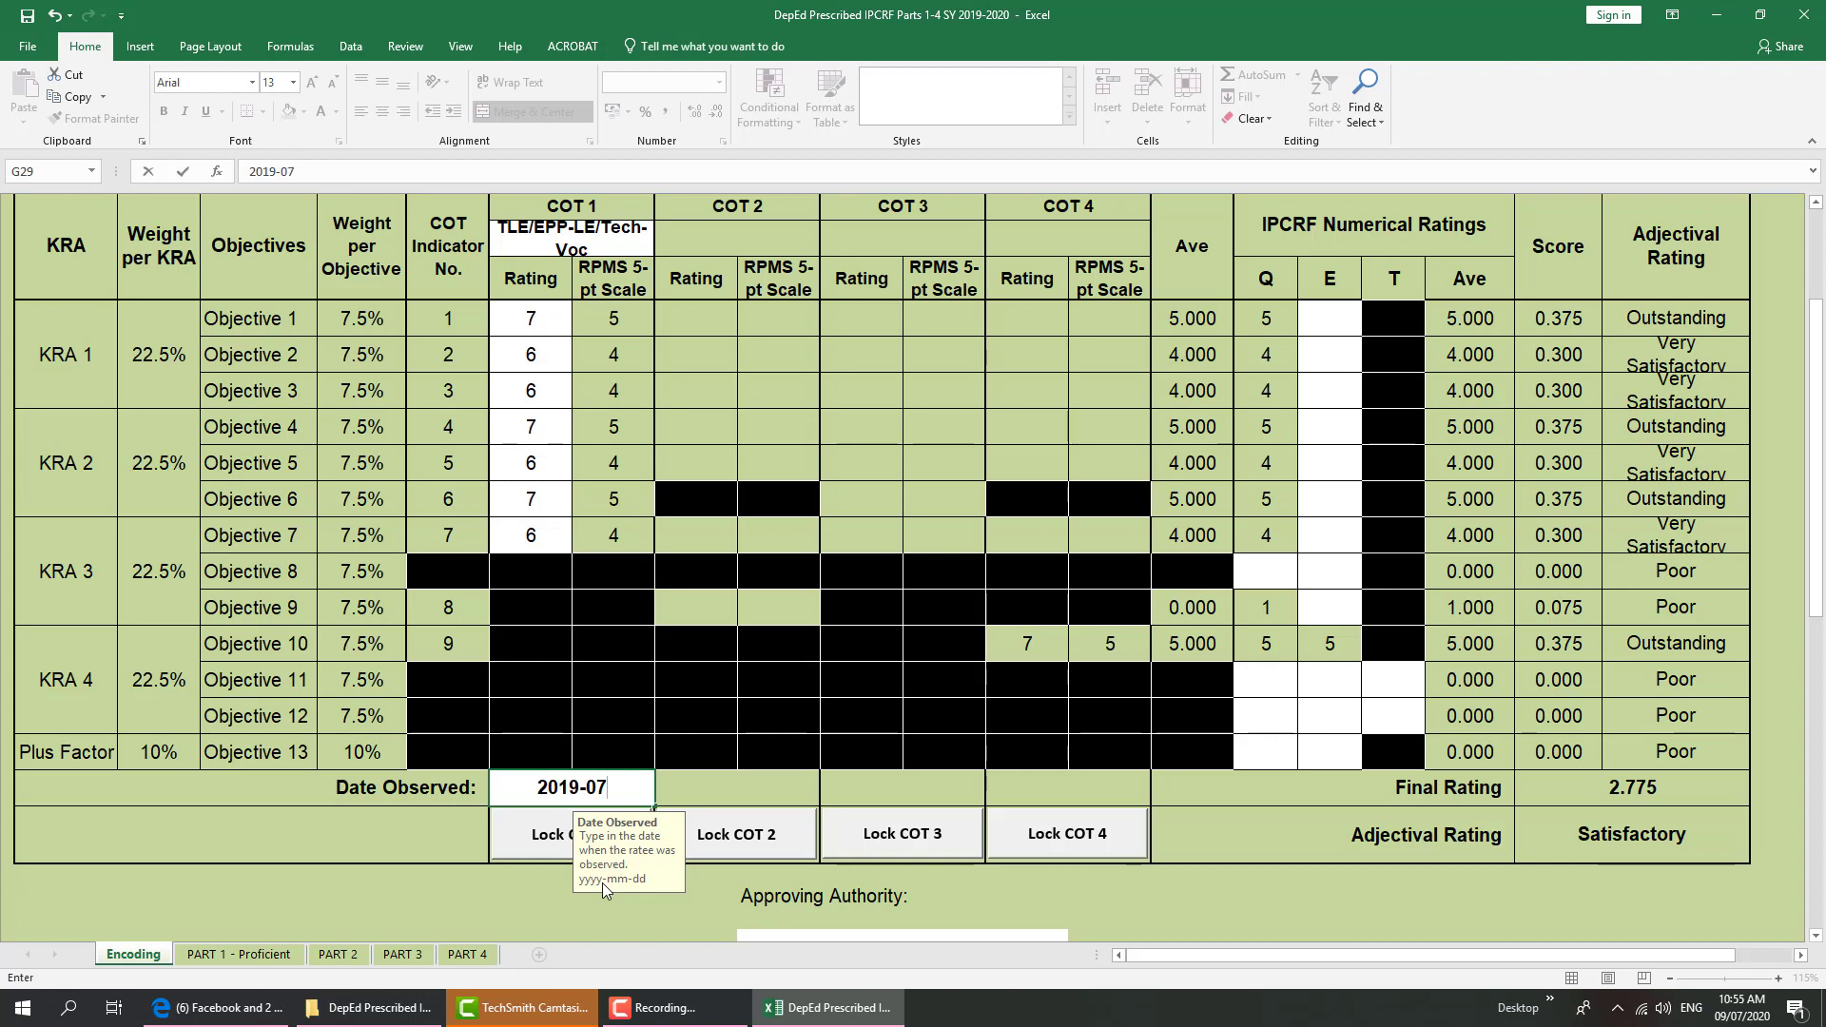
type("-17")
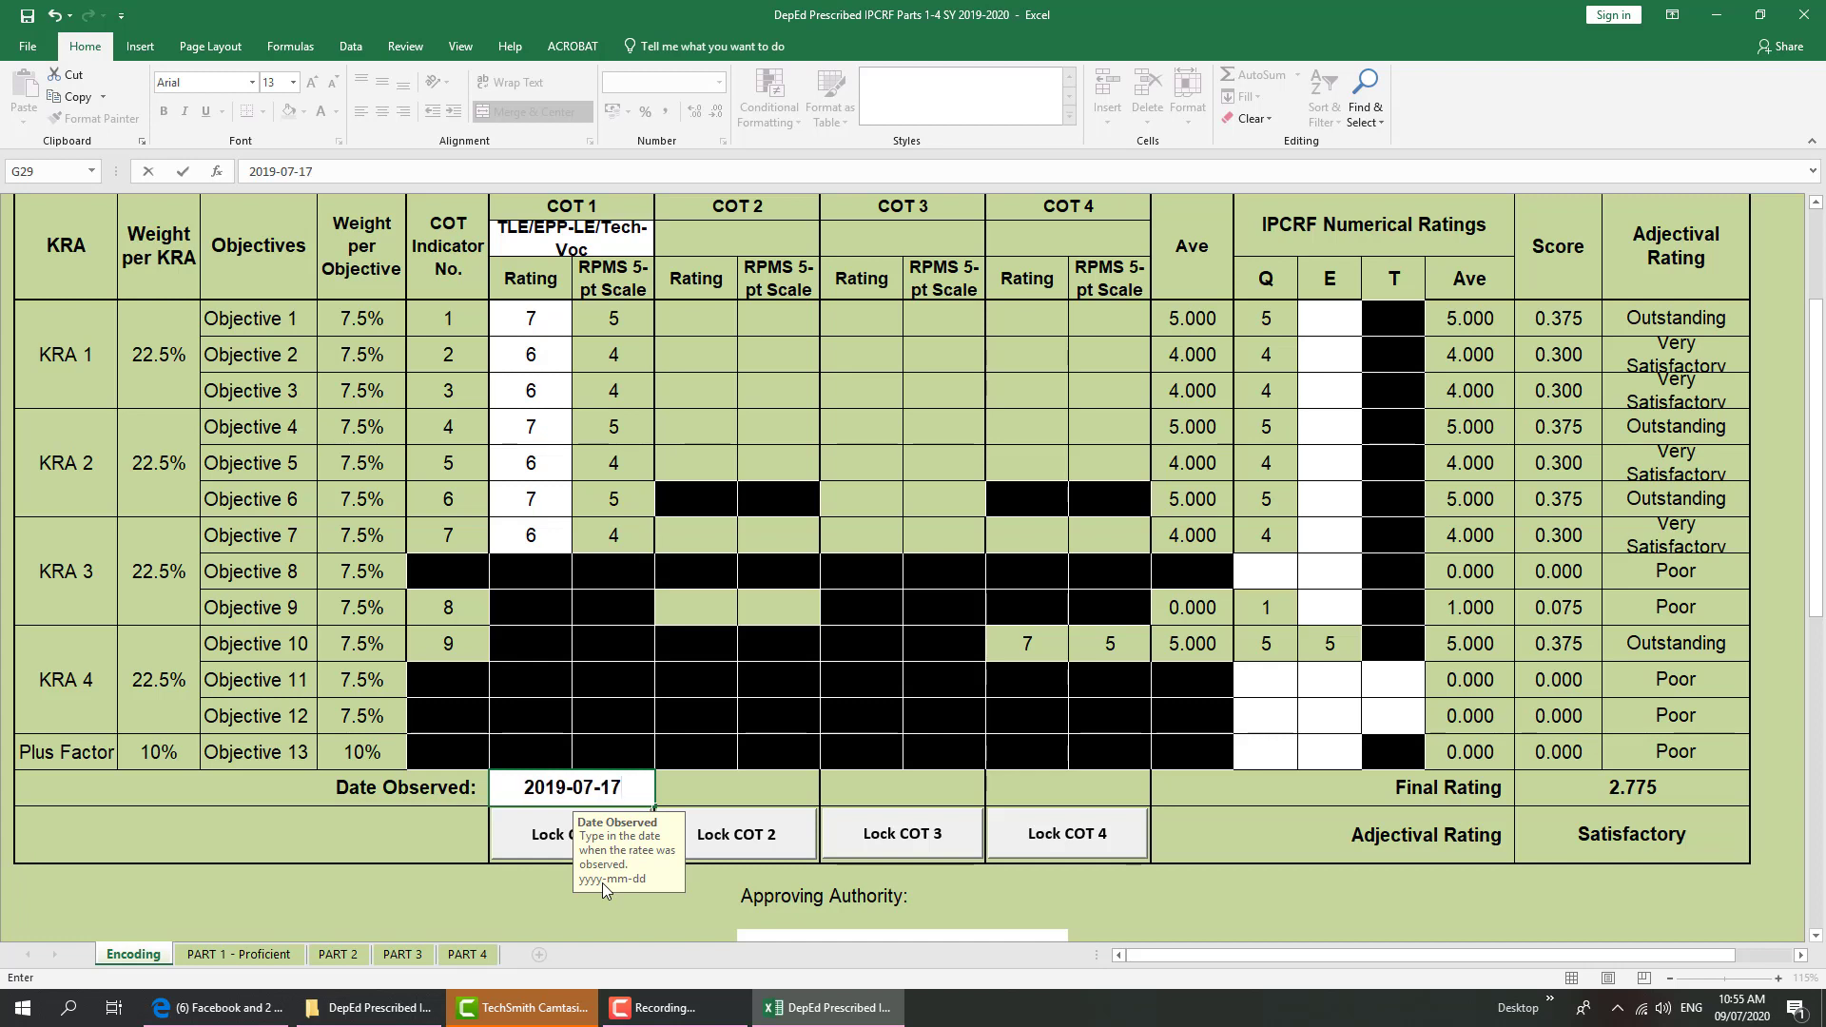
scroll(509, 861, "down", 1)
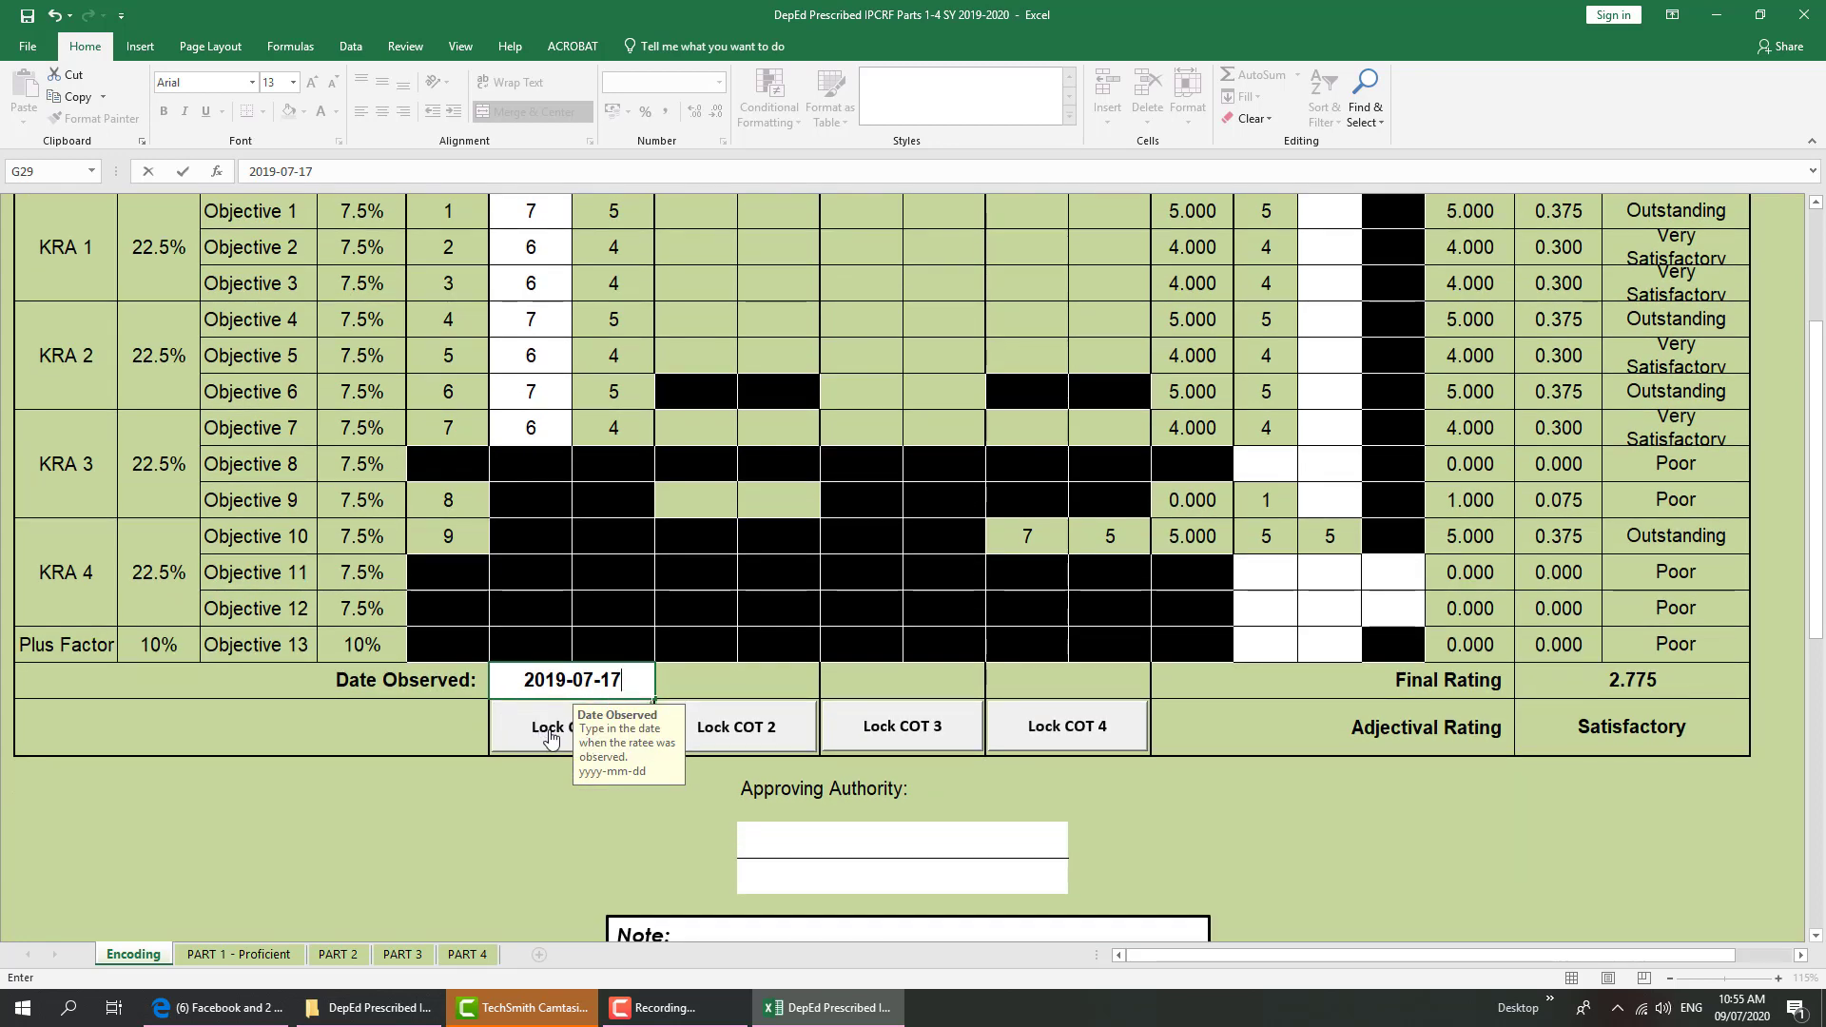
scroll(550, 739, "up", 1)
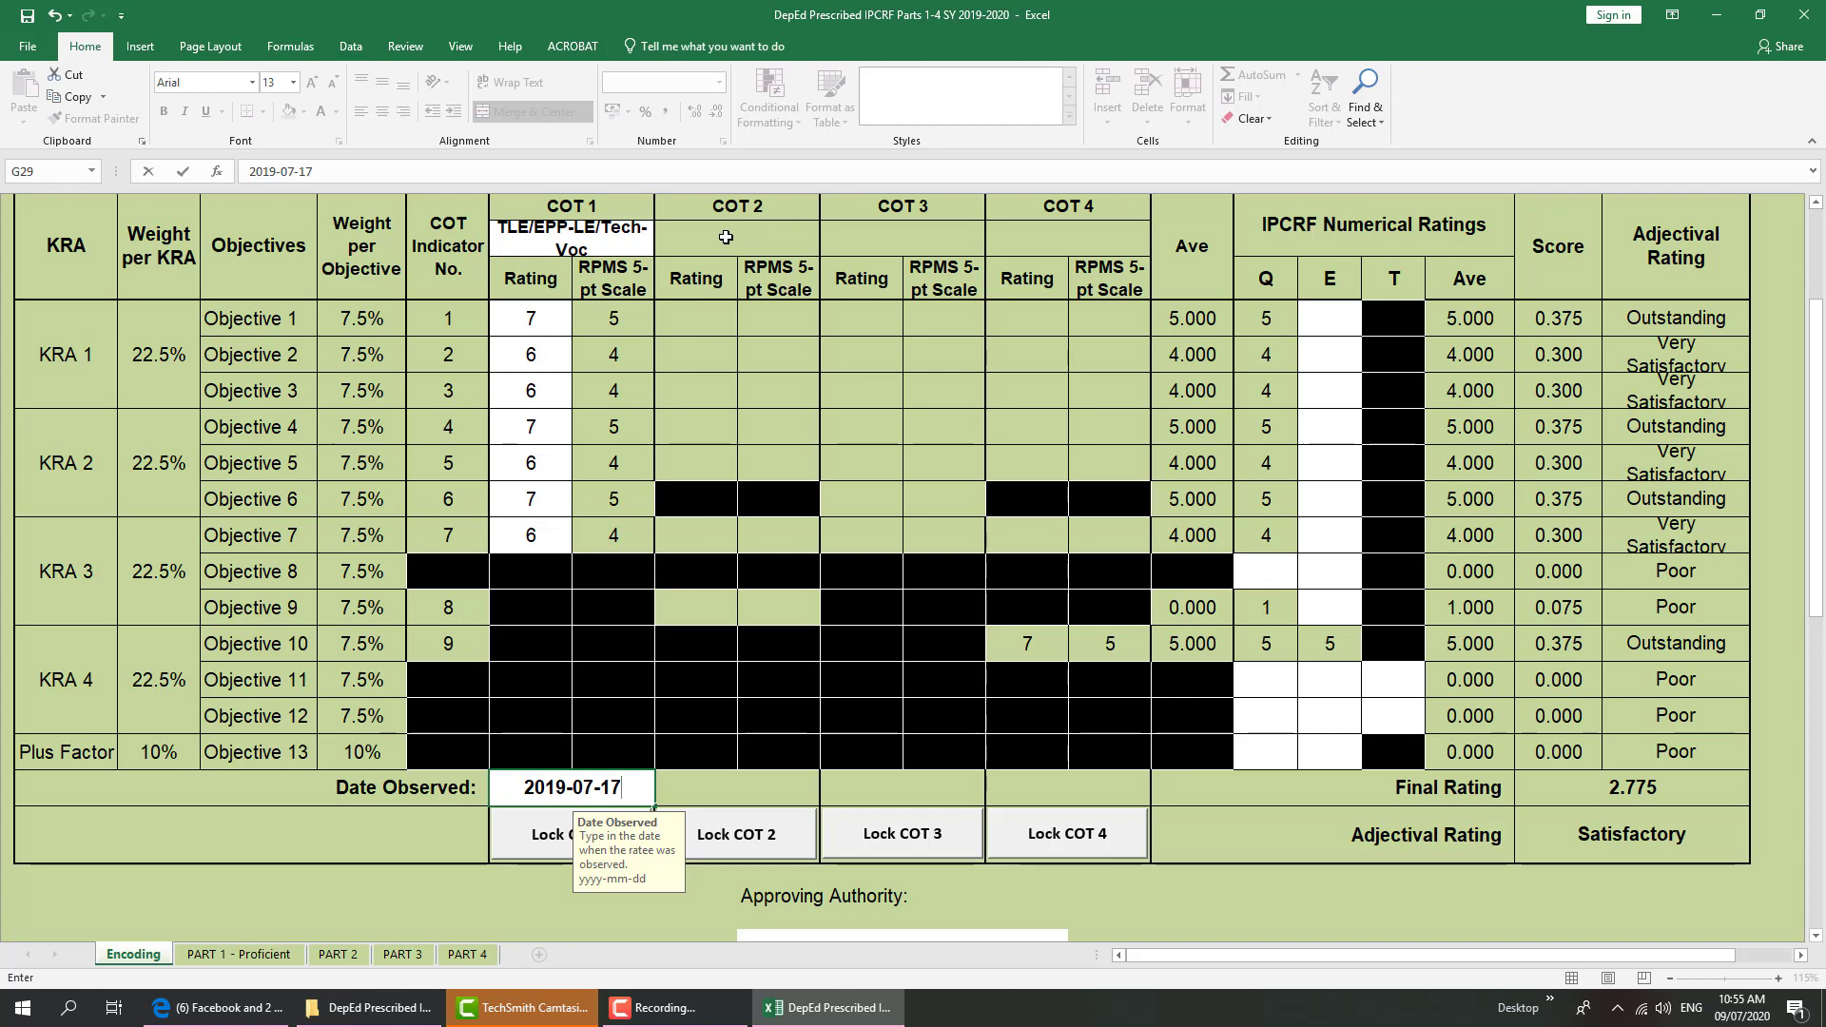
Lock the COT 1 ratings with the rater password
left_click(544, 847)
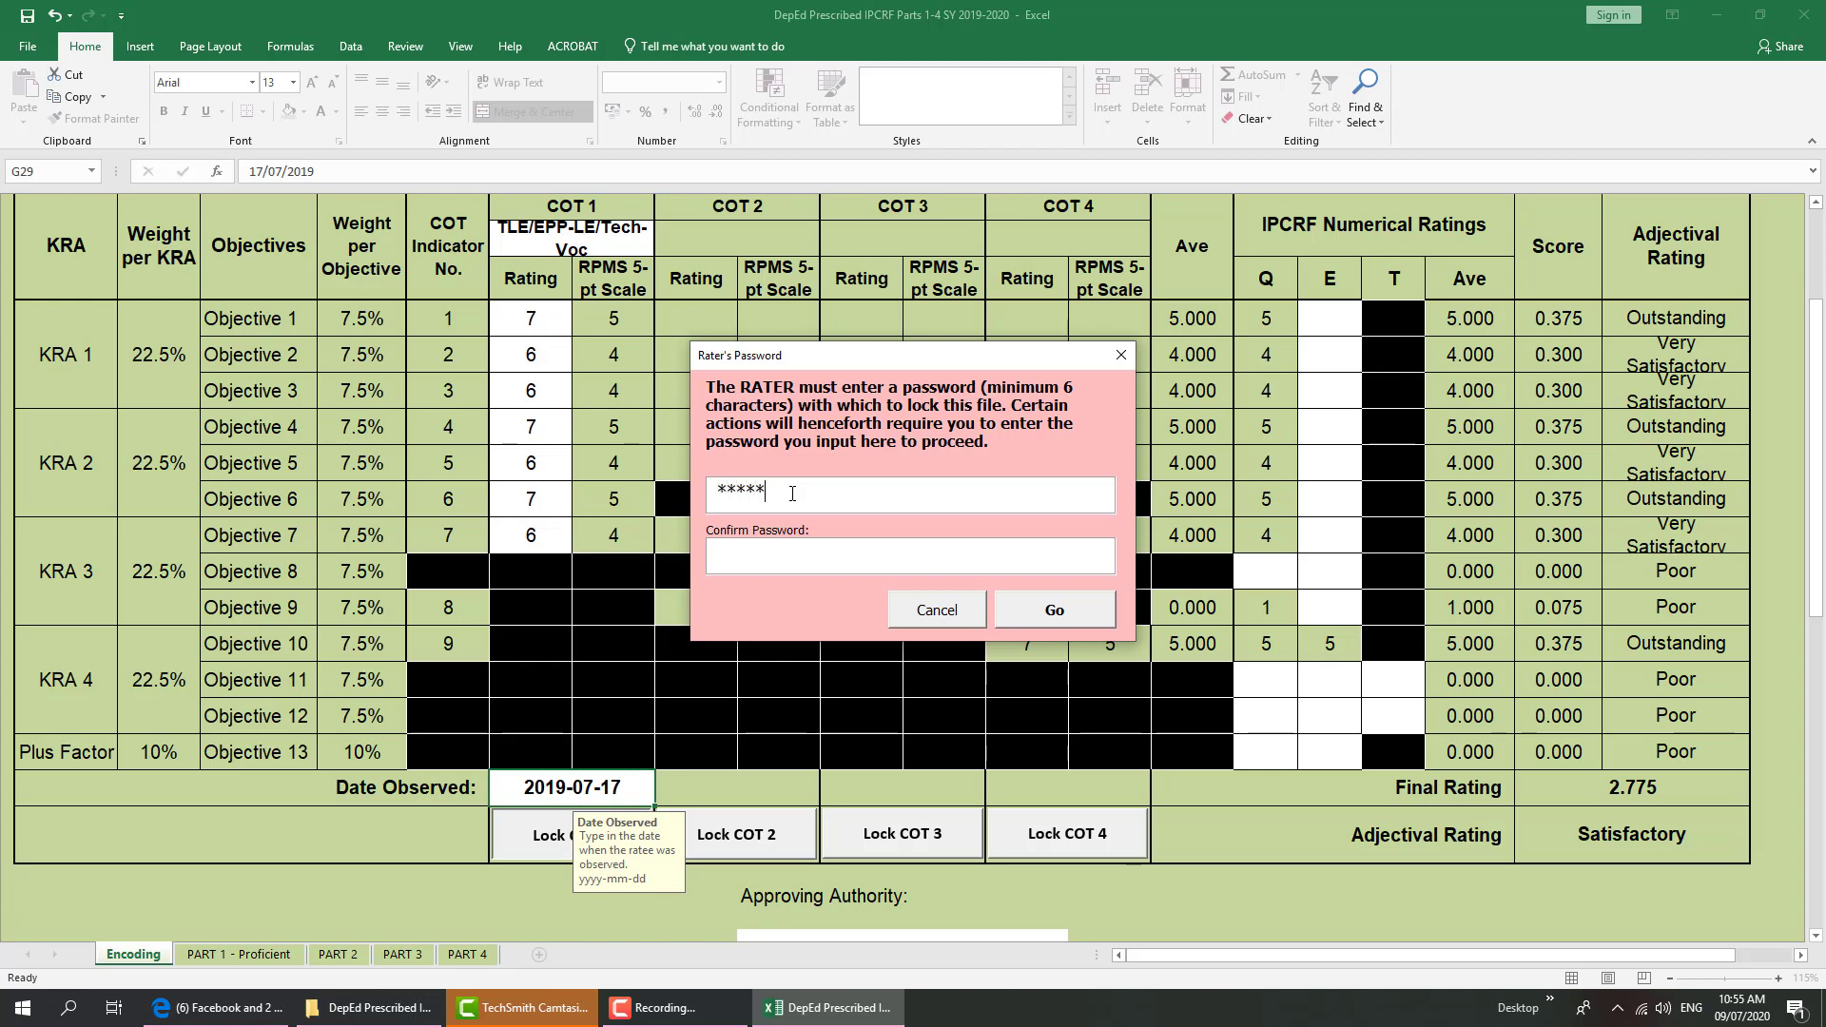
type("*****")
left_click(1061, 610)
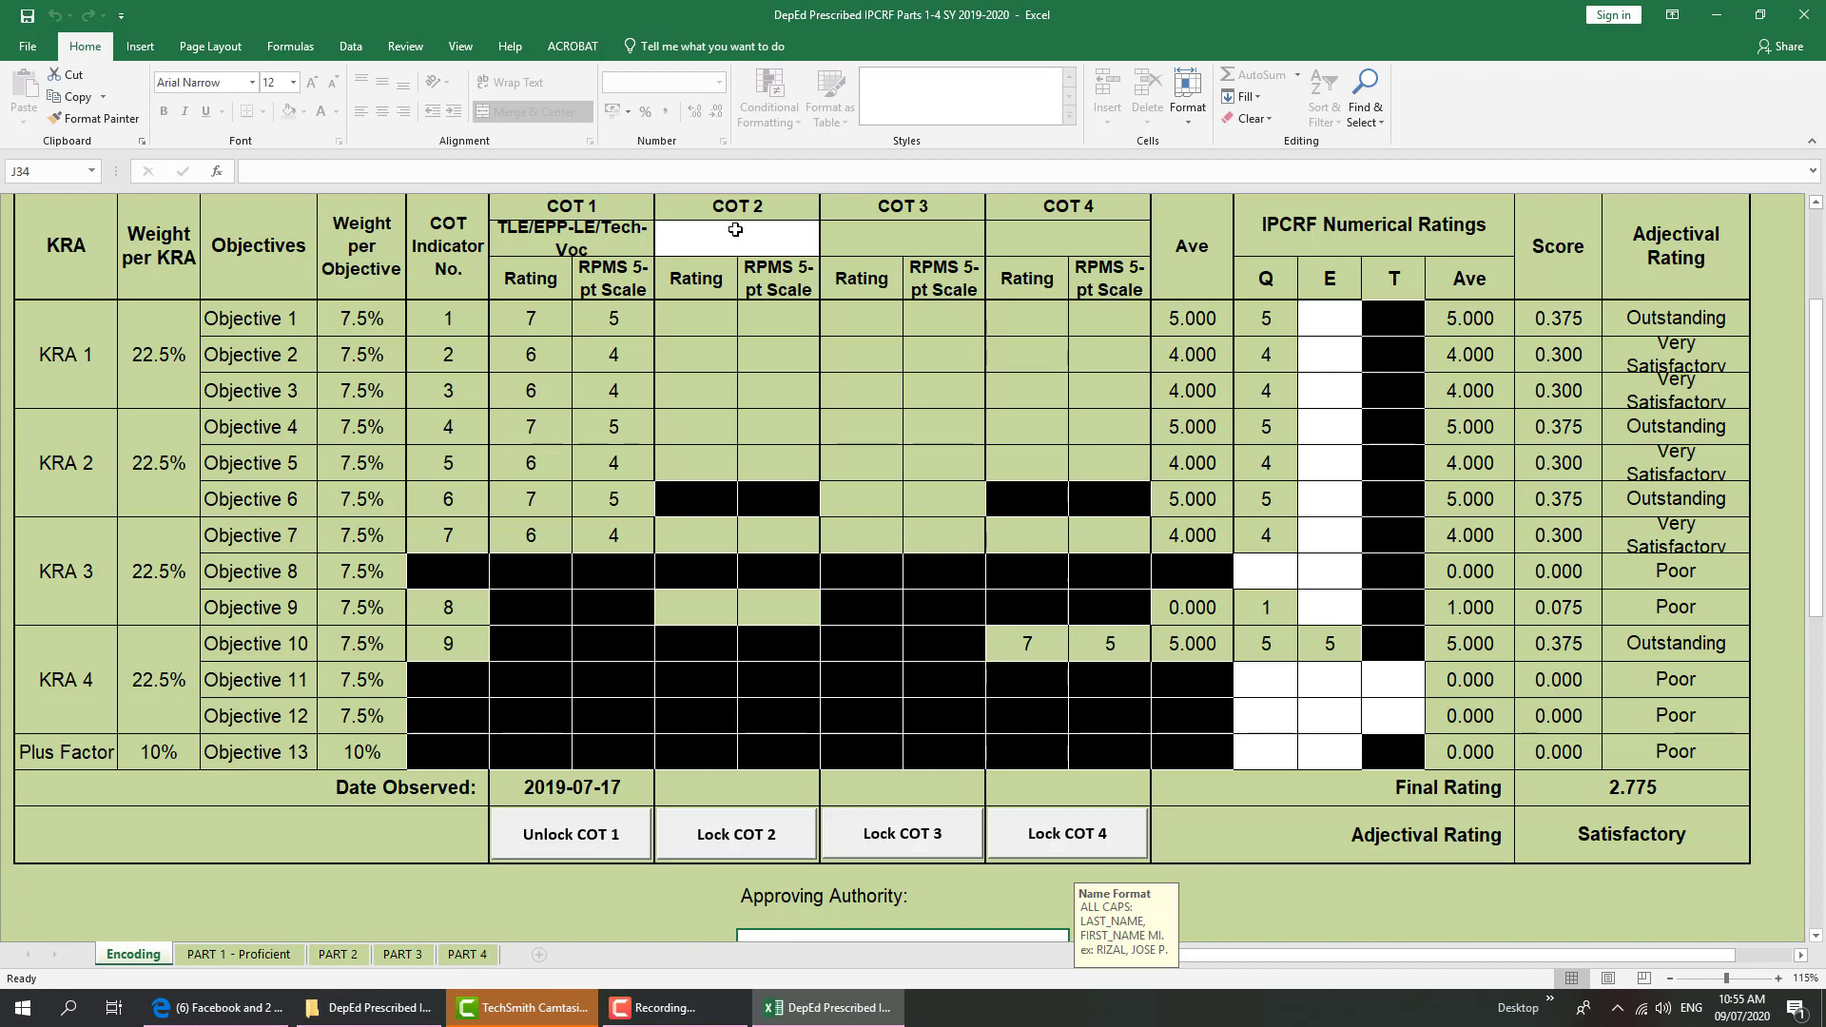
left_click(233, 961)
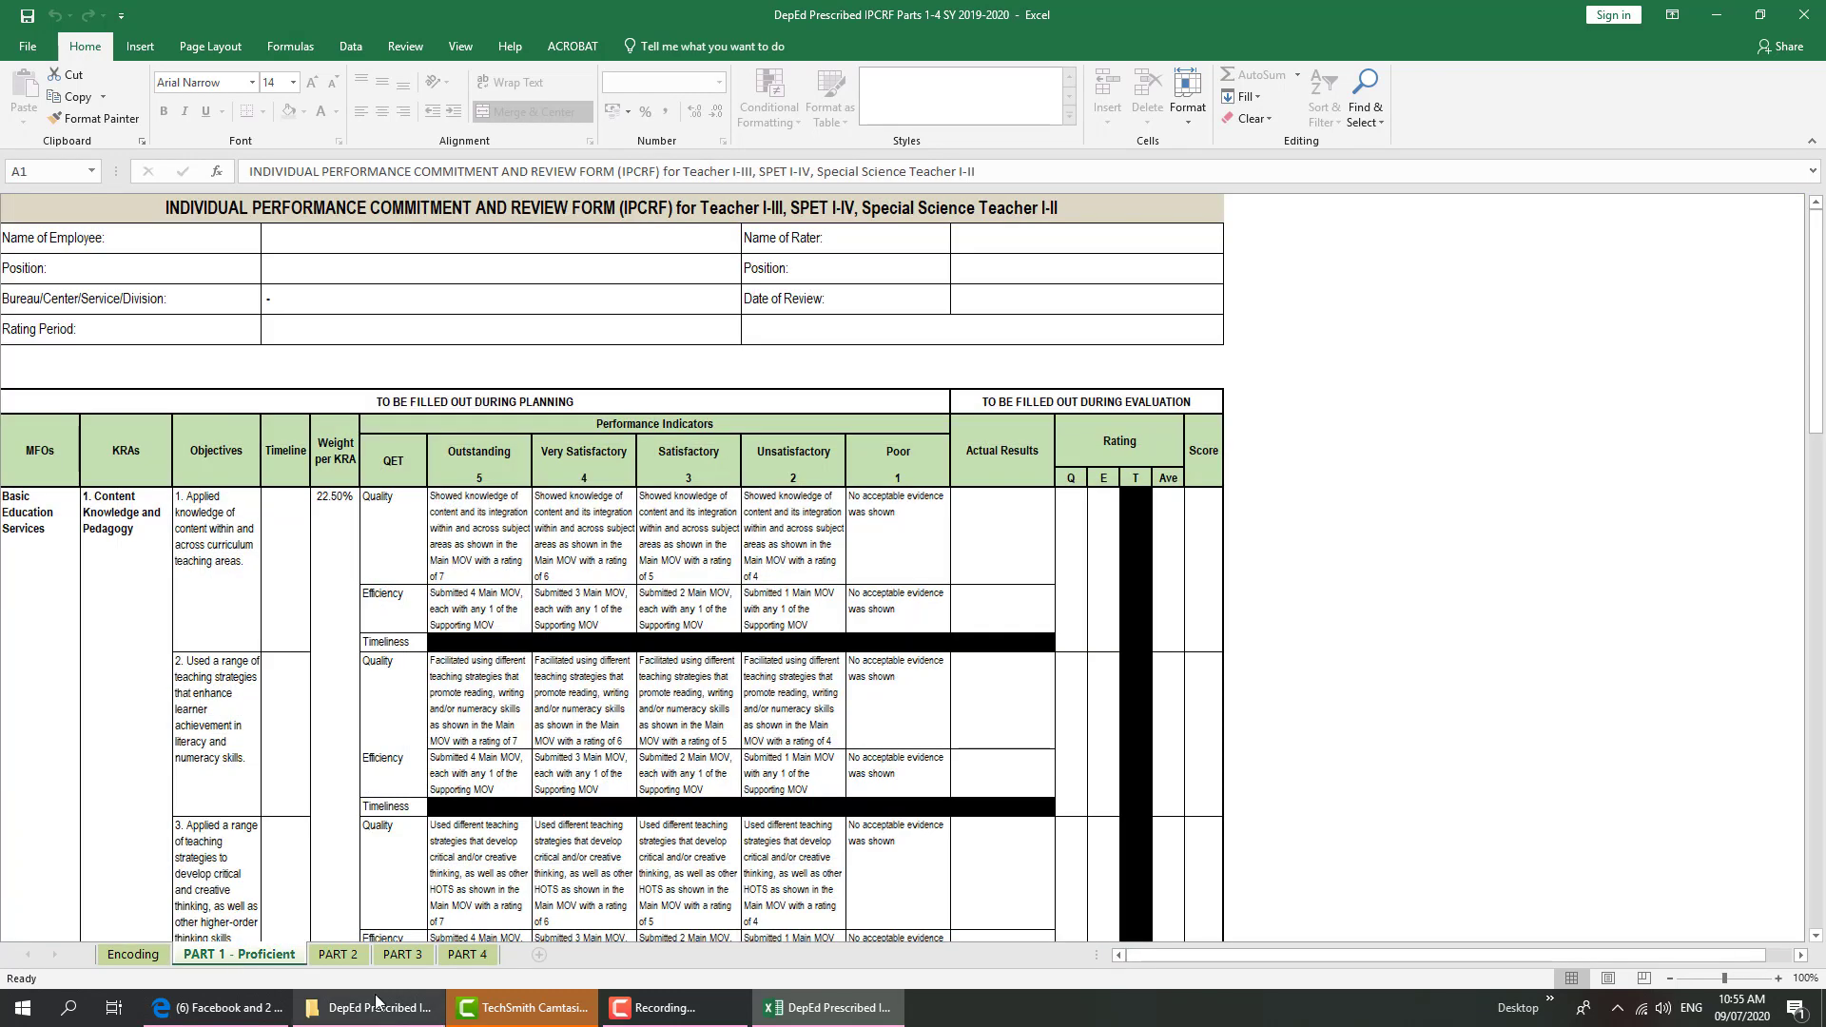
left_click(338, 955)
left_click(401, 957)
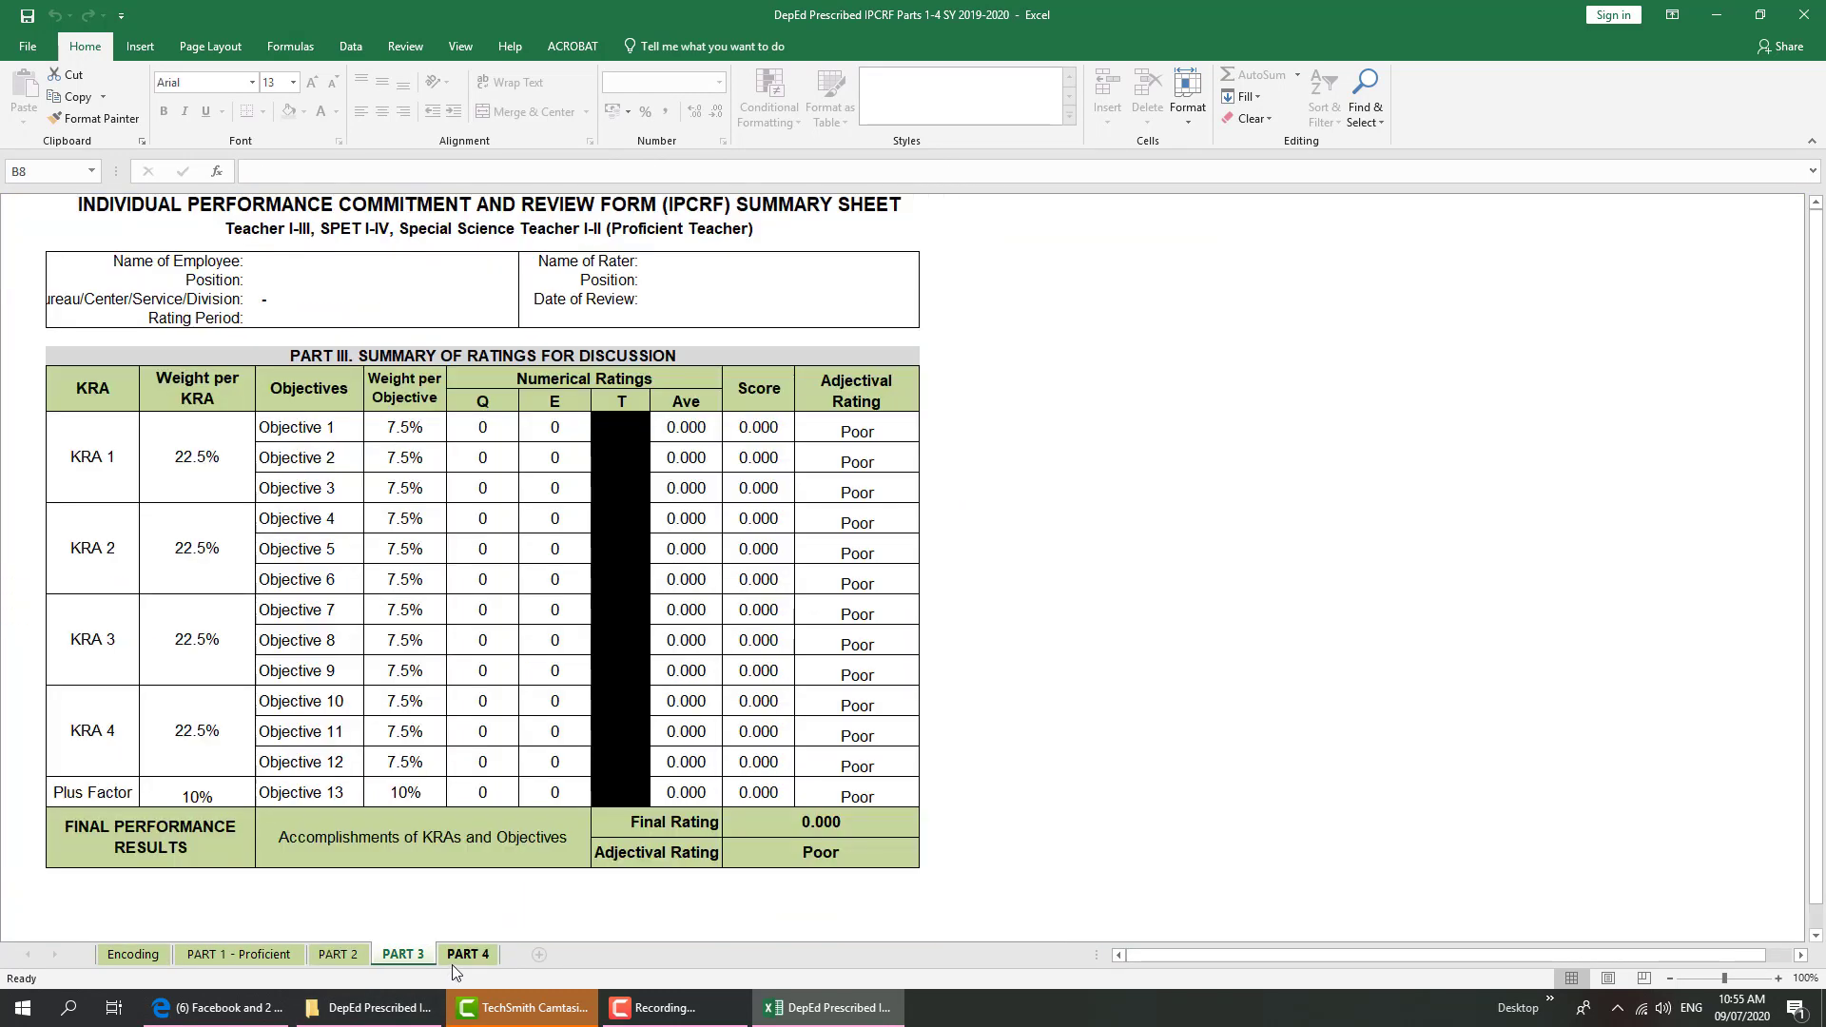
left_click(461, 959)
left_click(240, 956)
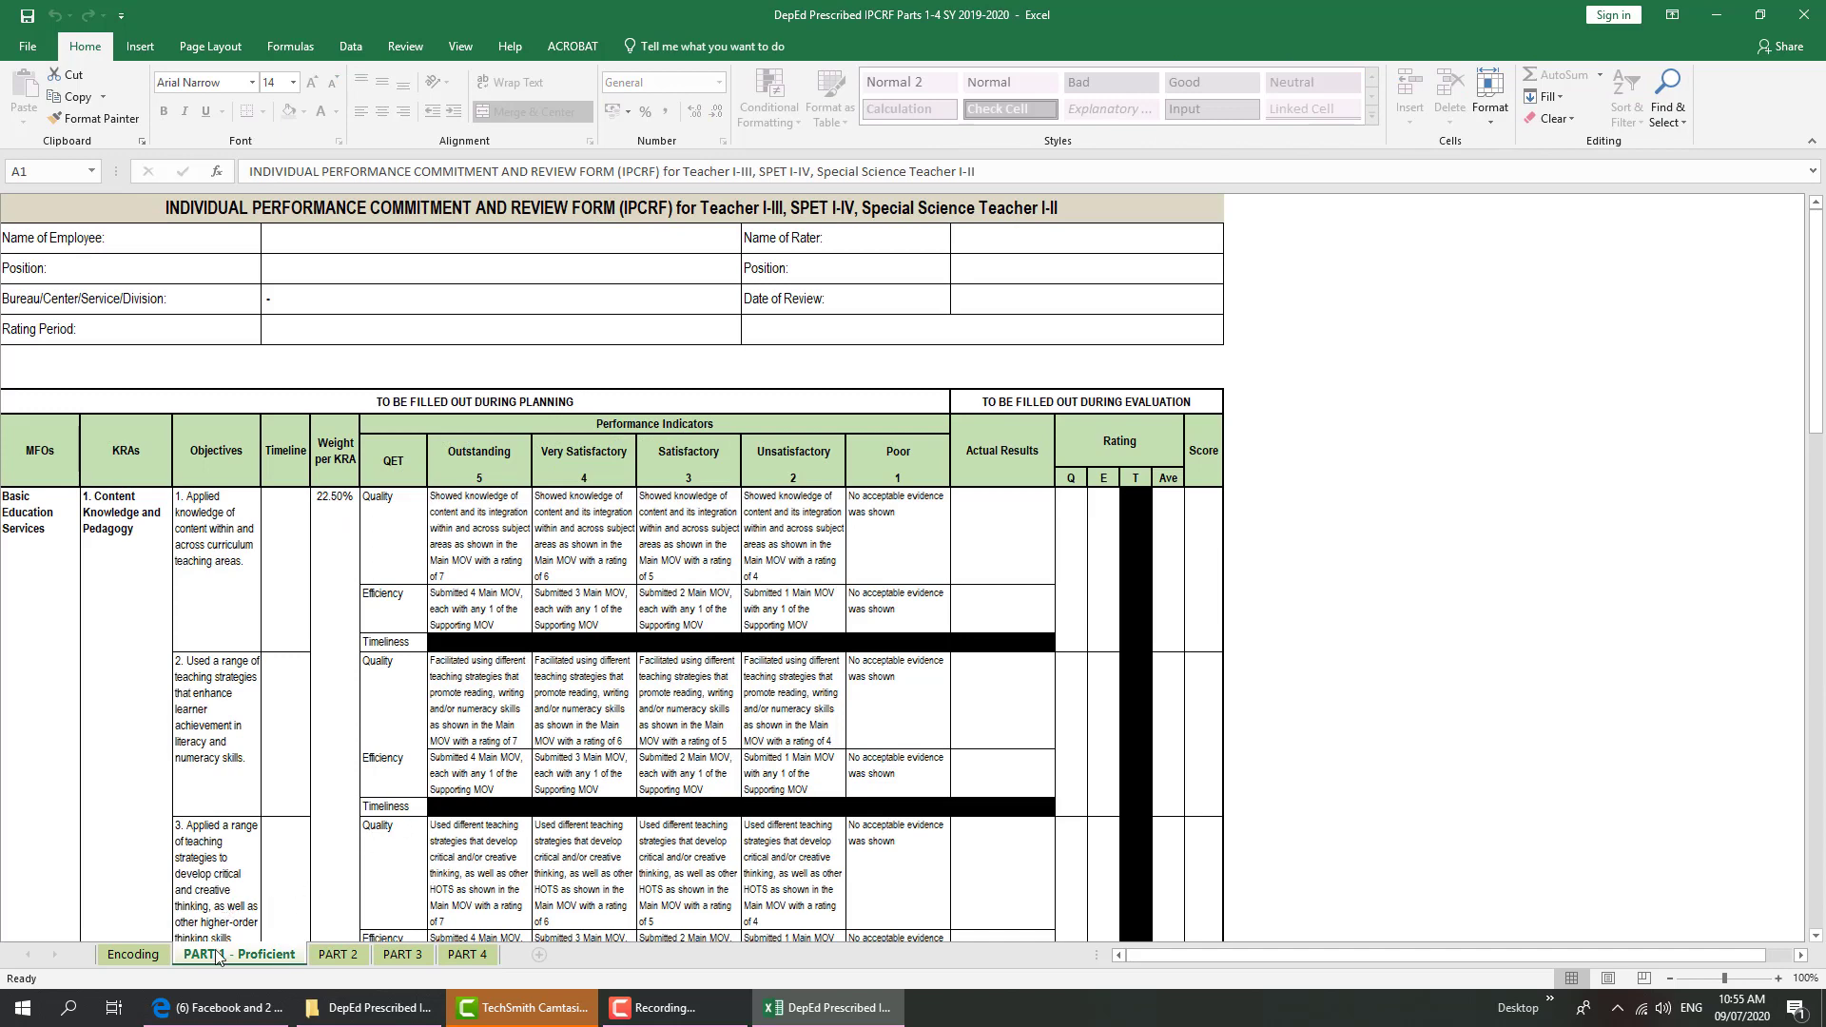
left_click(136, 955)
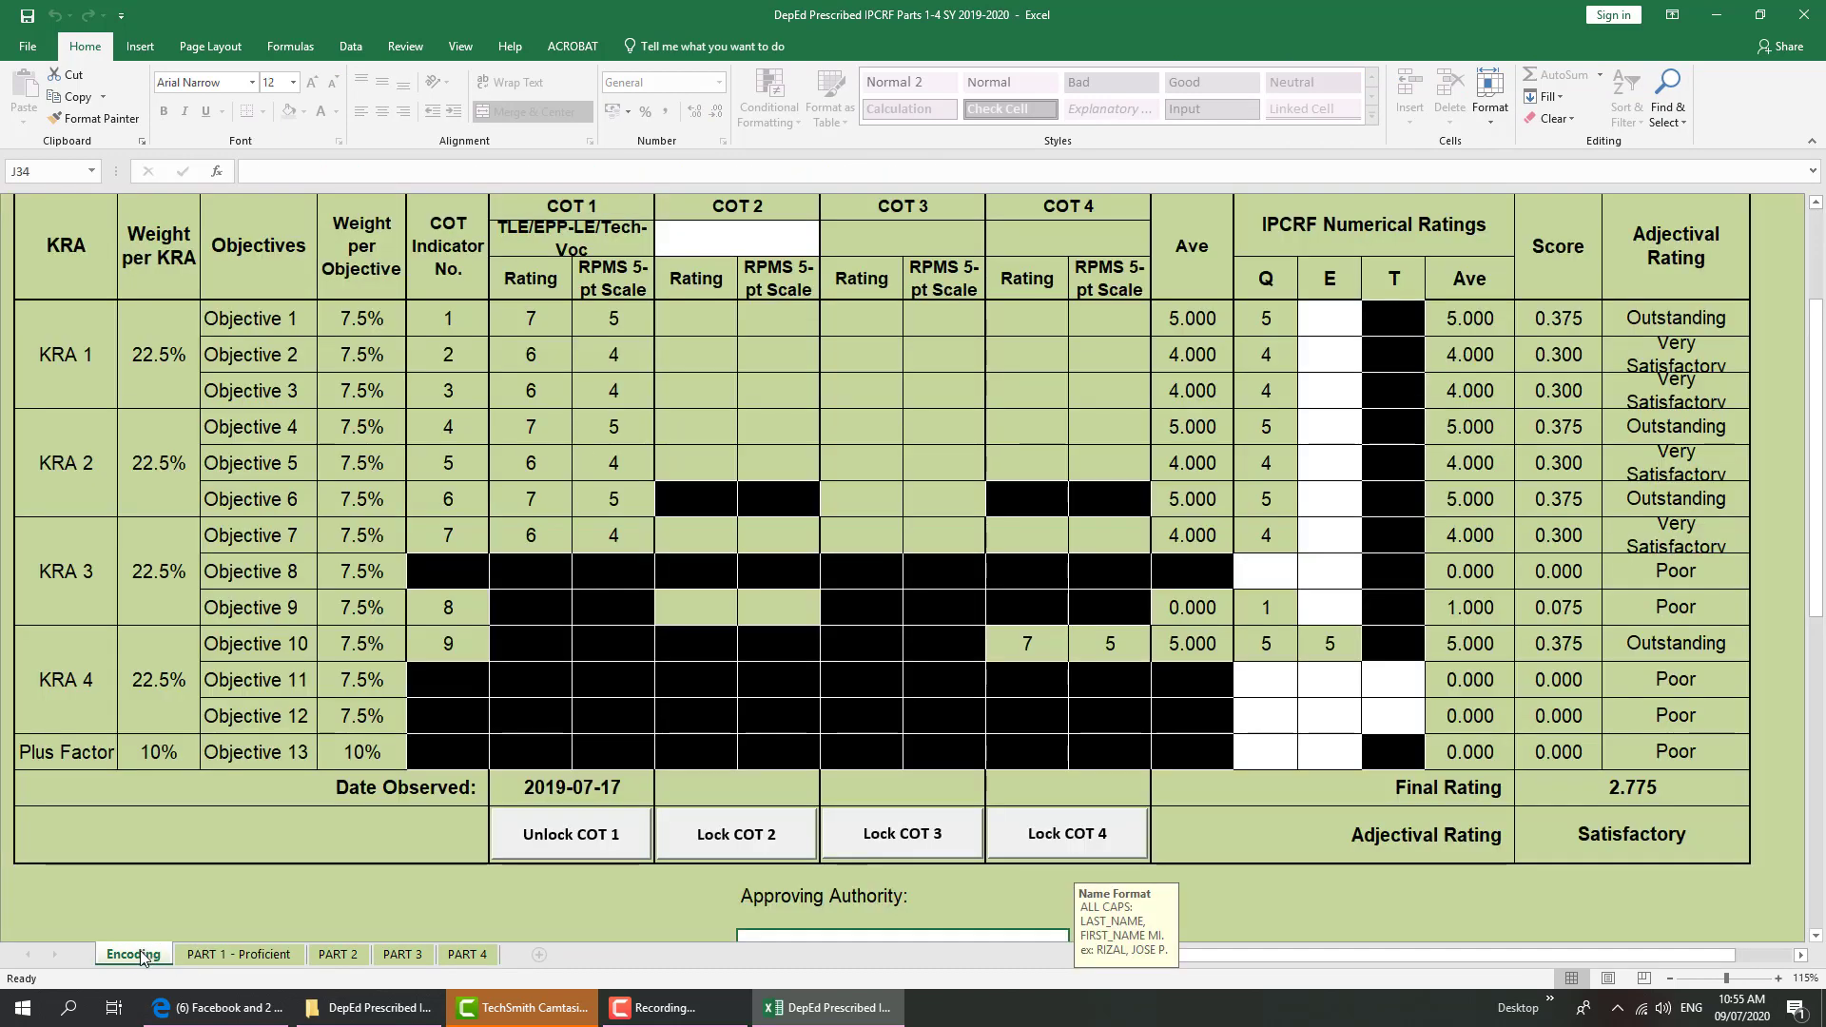
left_click(238, 955)
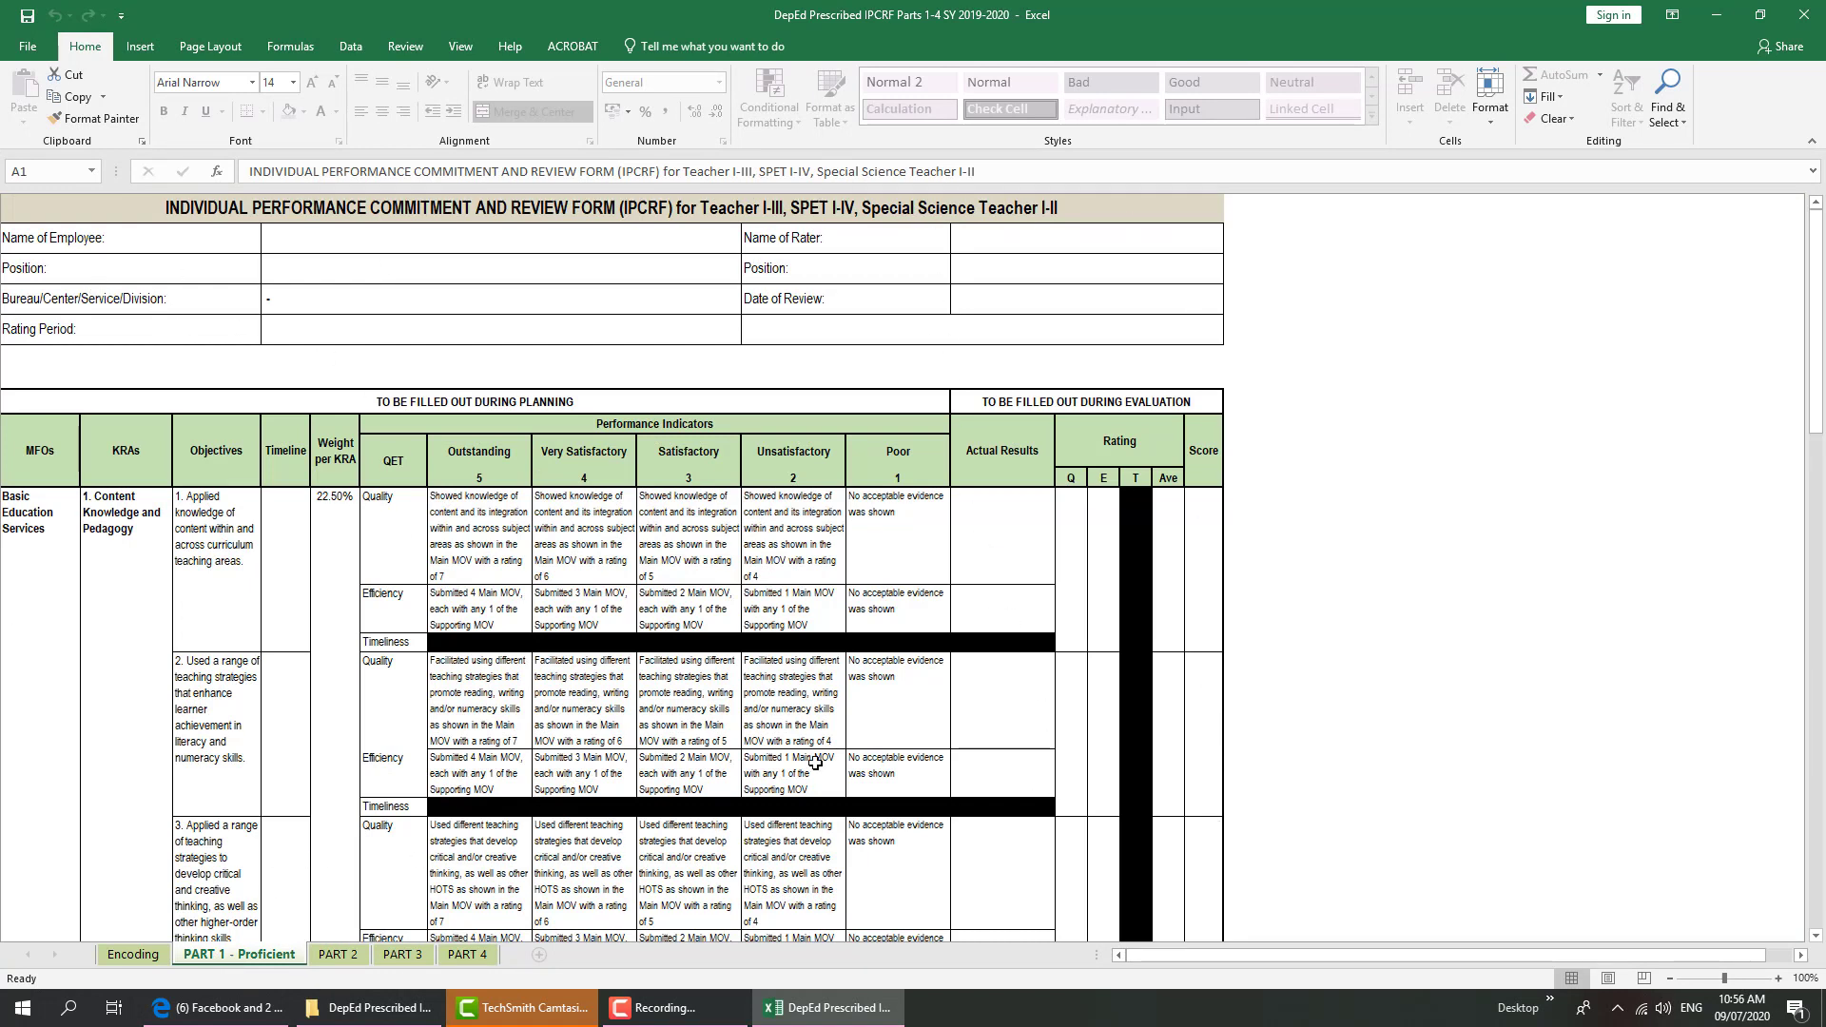
left_click(131, 955)
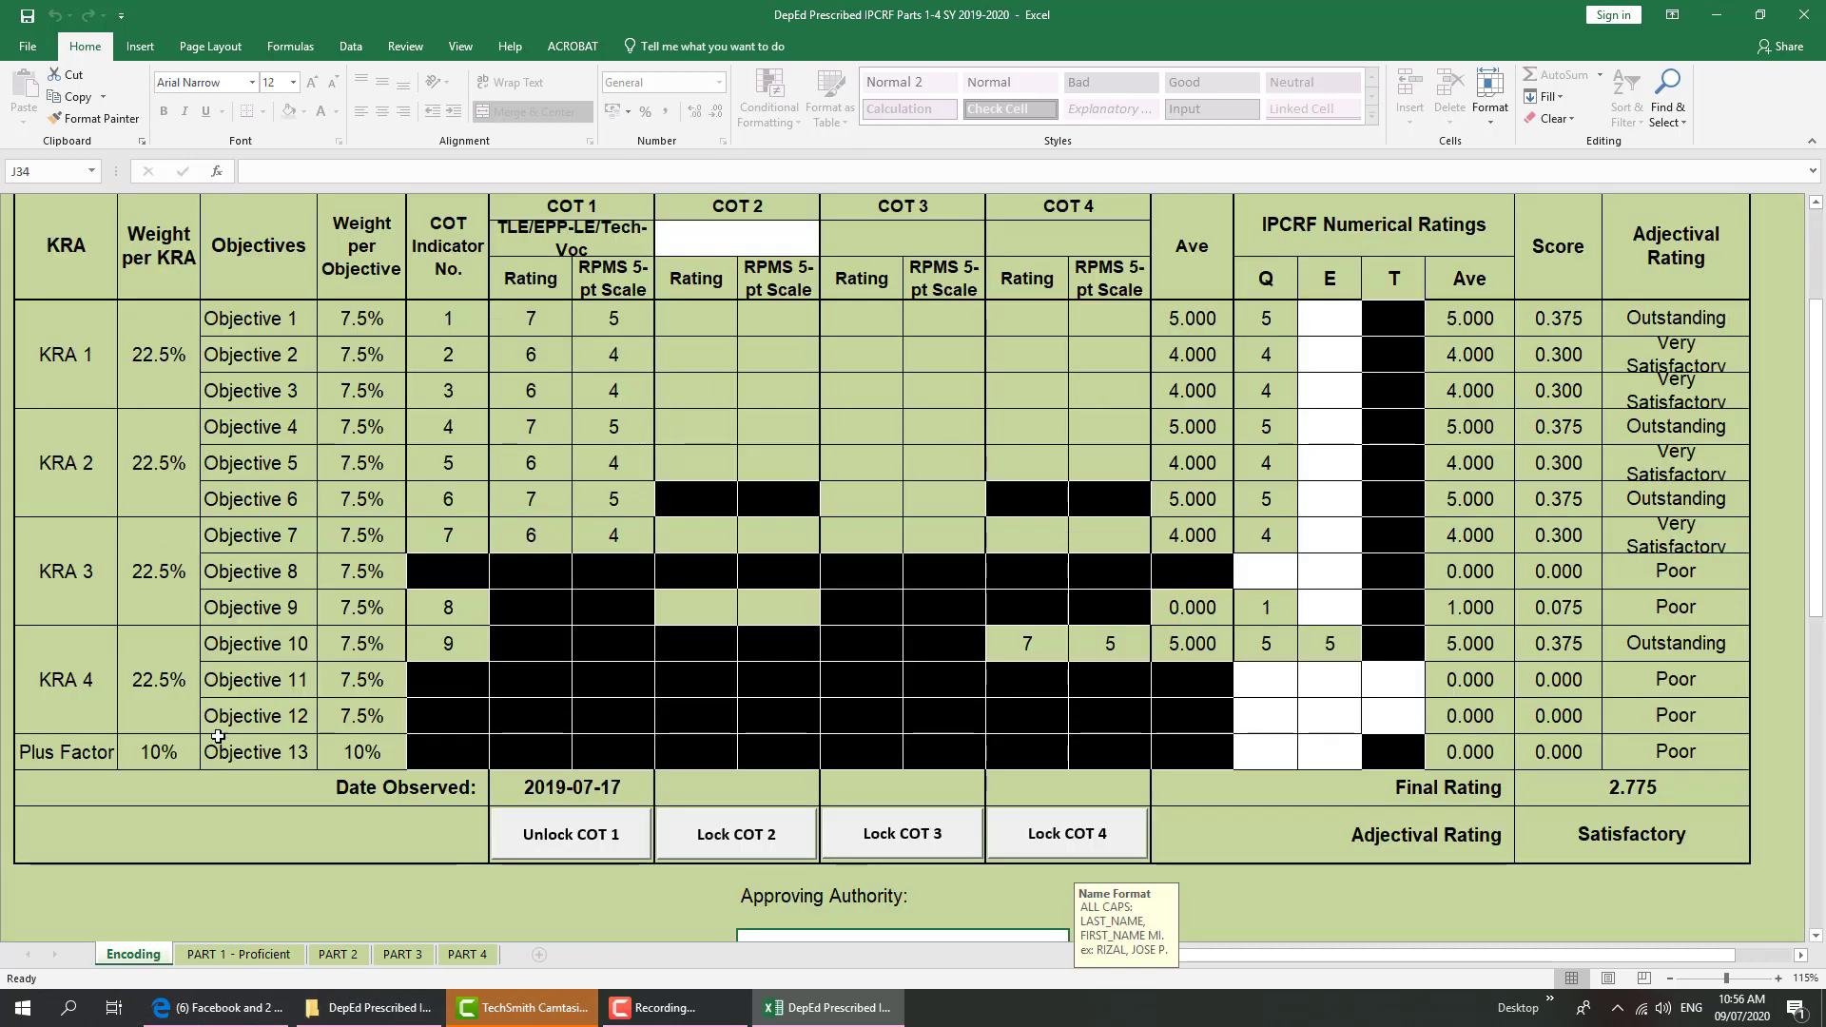
Set the COT 2 subject to TLE/EPP-LE/Tech-Voc
left_click(709, 248)
left_click(828, 248)
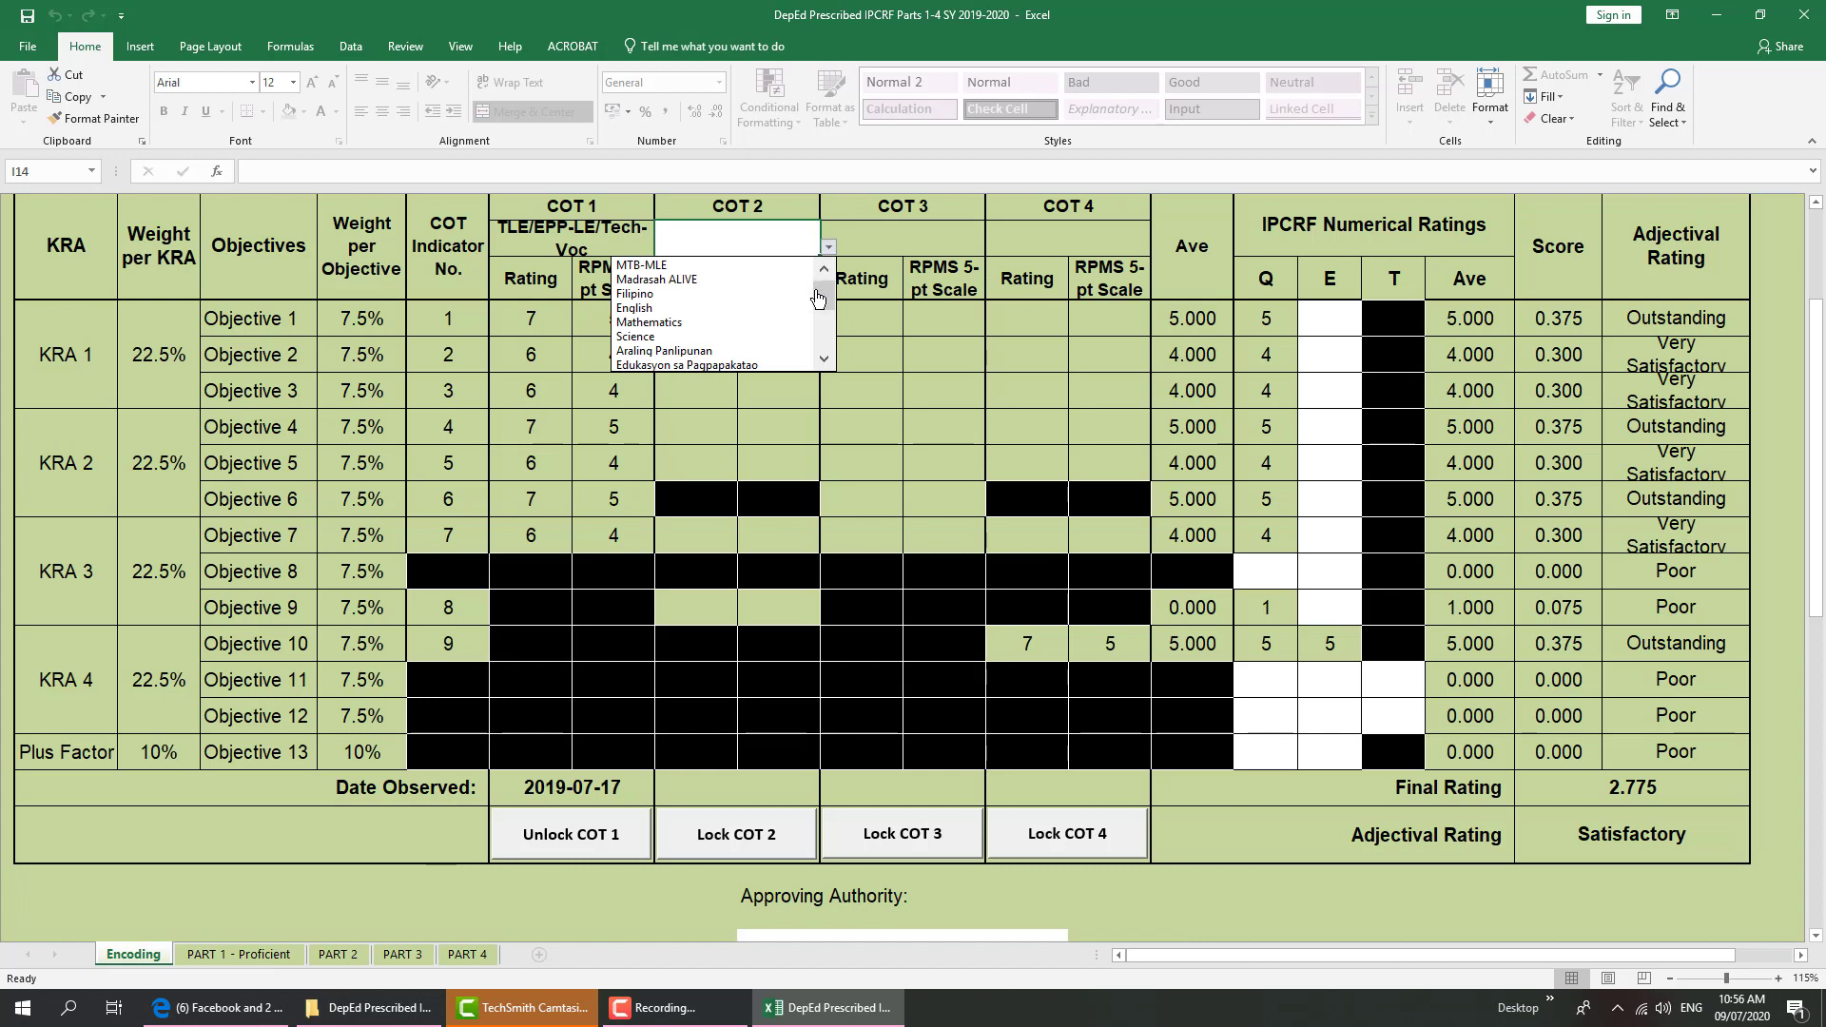
left_click_drag(818, 298, 821, 333)
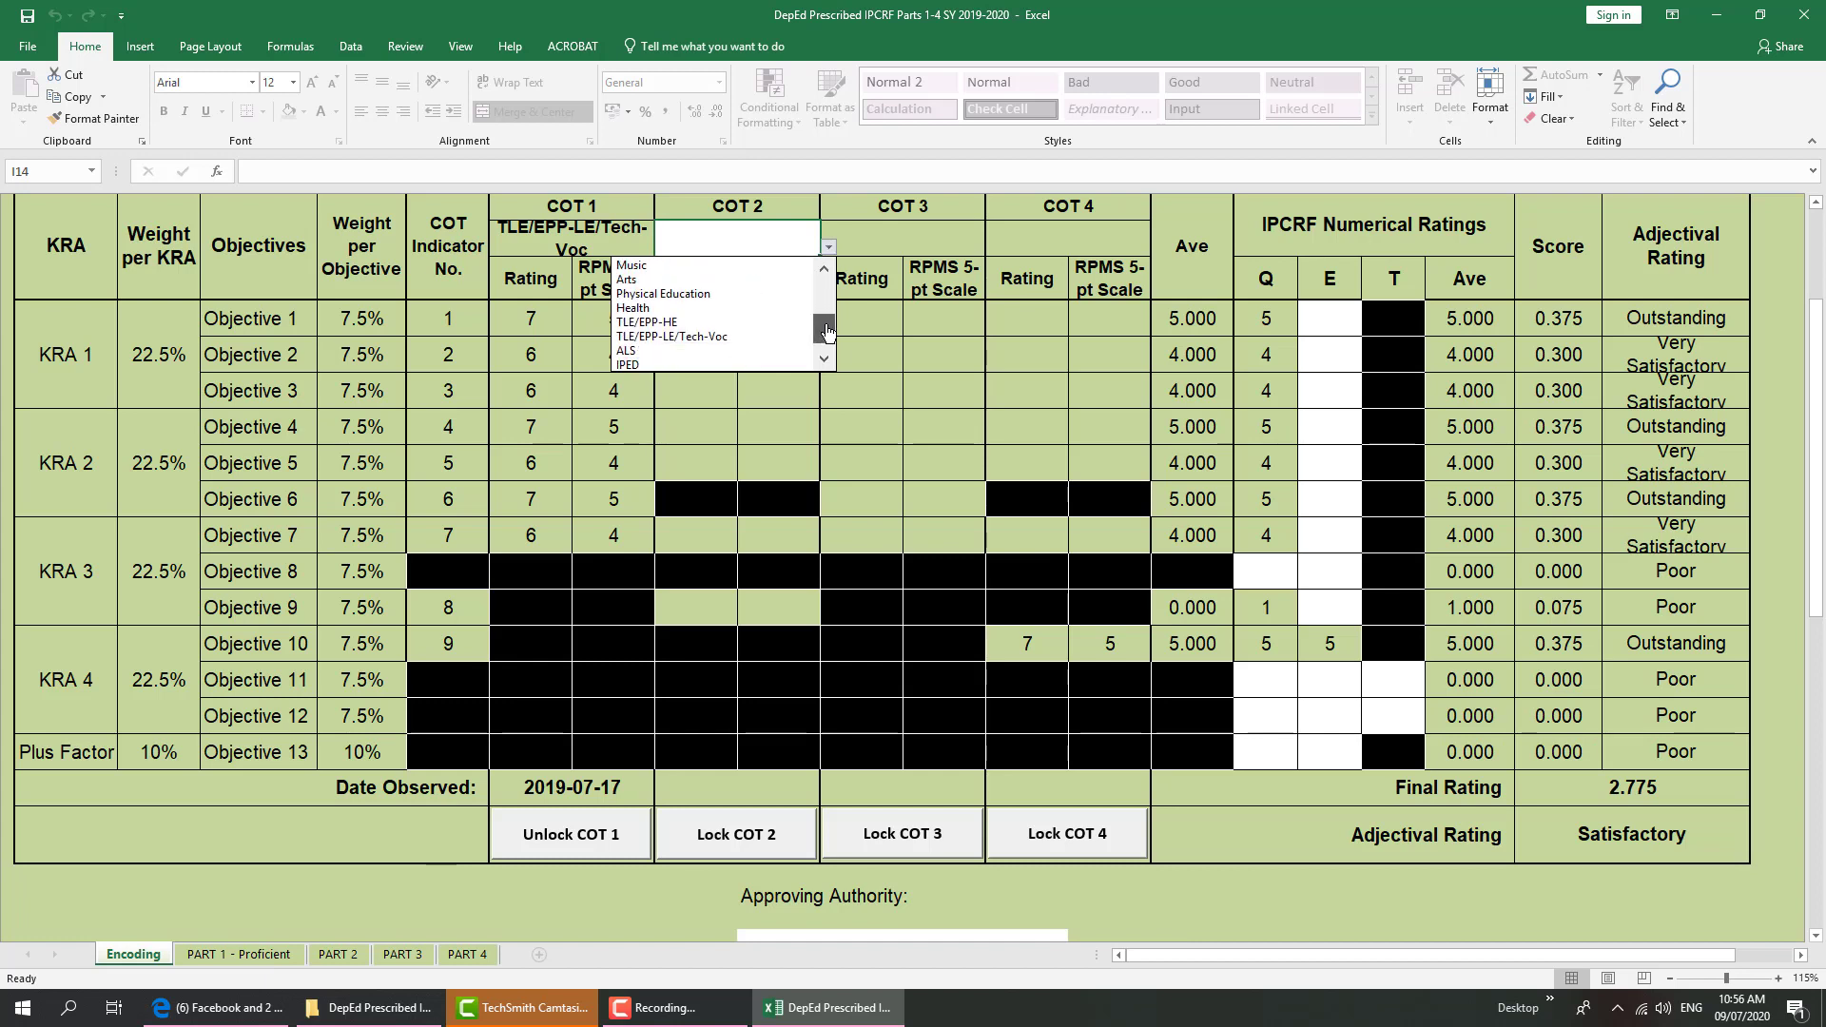
left_click(733, 336)
Rate COT 2 Objectives 1–5 and 7 as 7, 7, 7, 6, 6, 7, and Objective 9 as 6
left_click(687, 323)
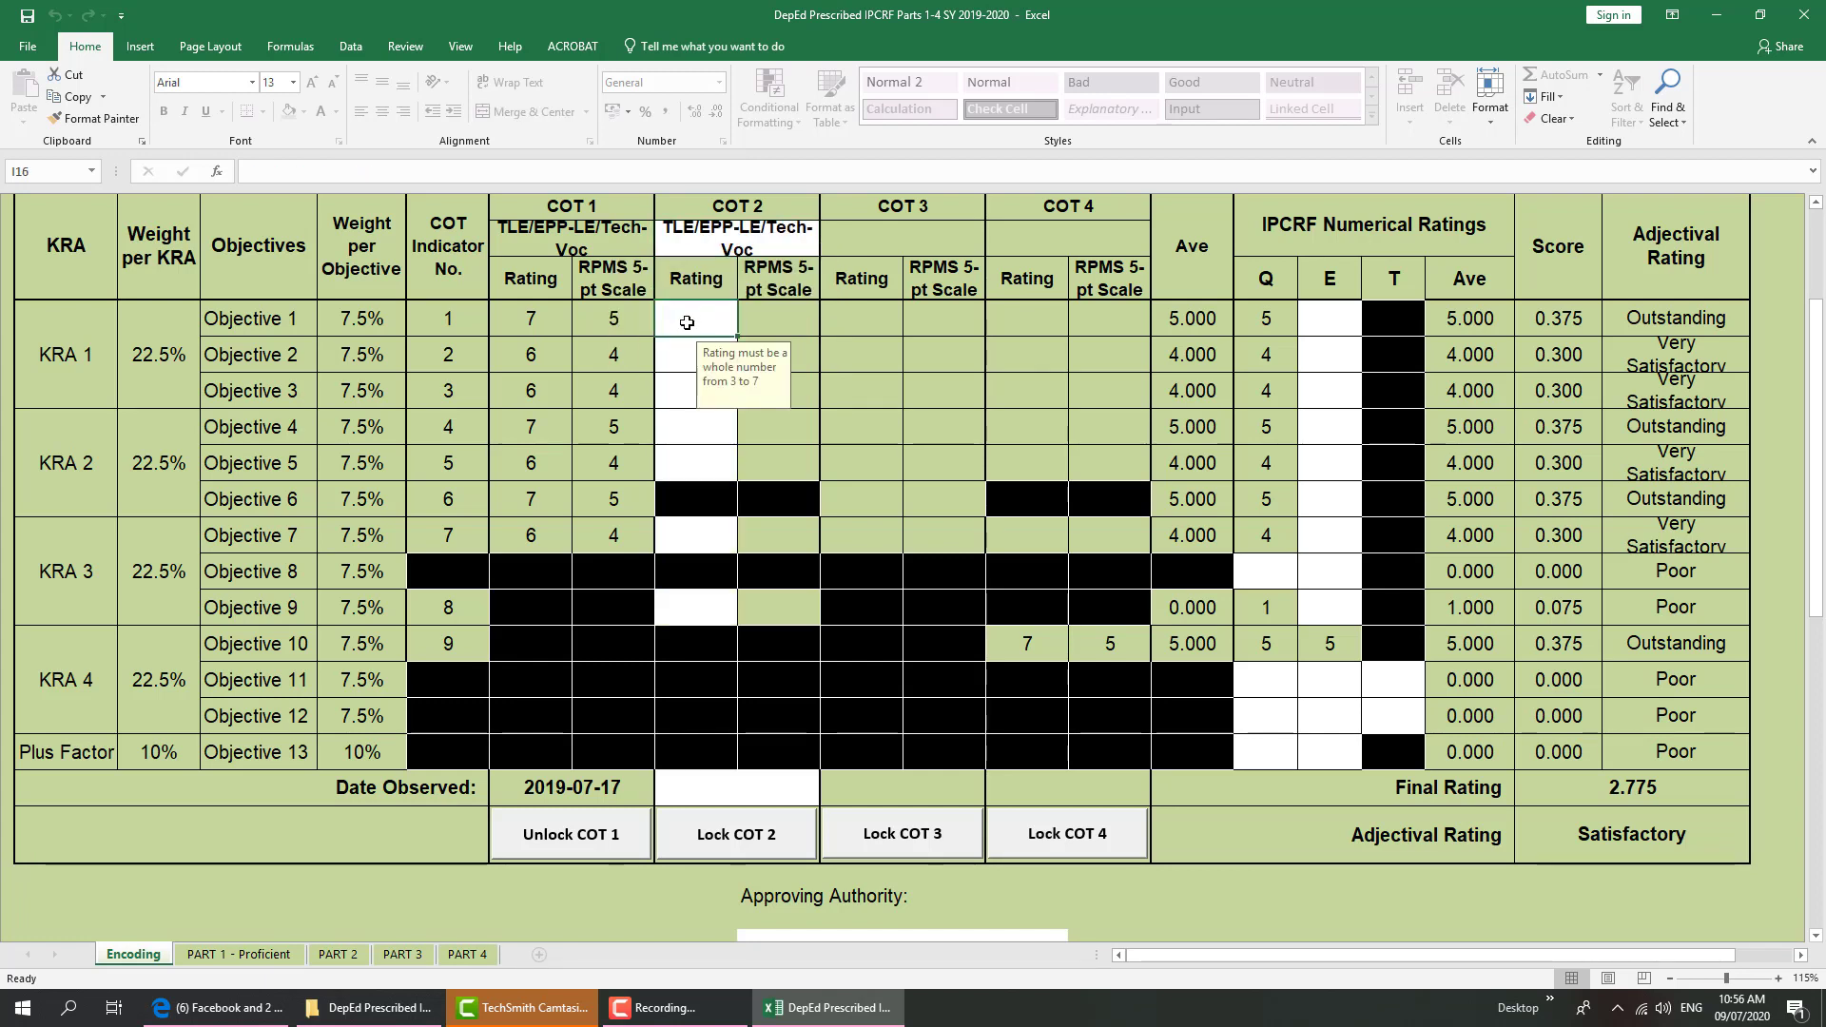
type("7")
key("Return")
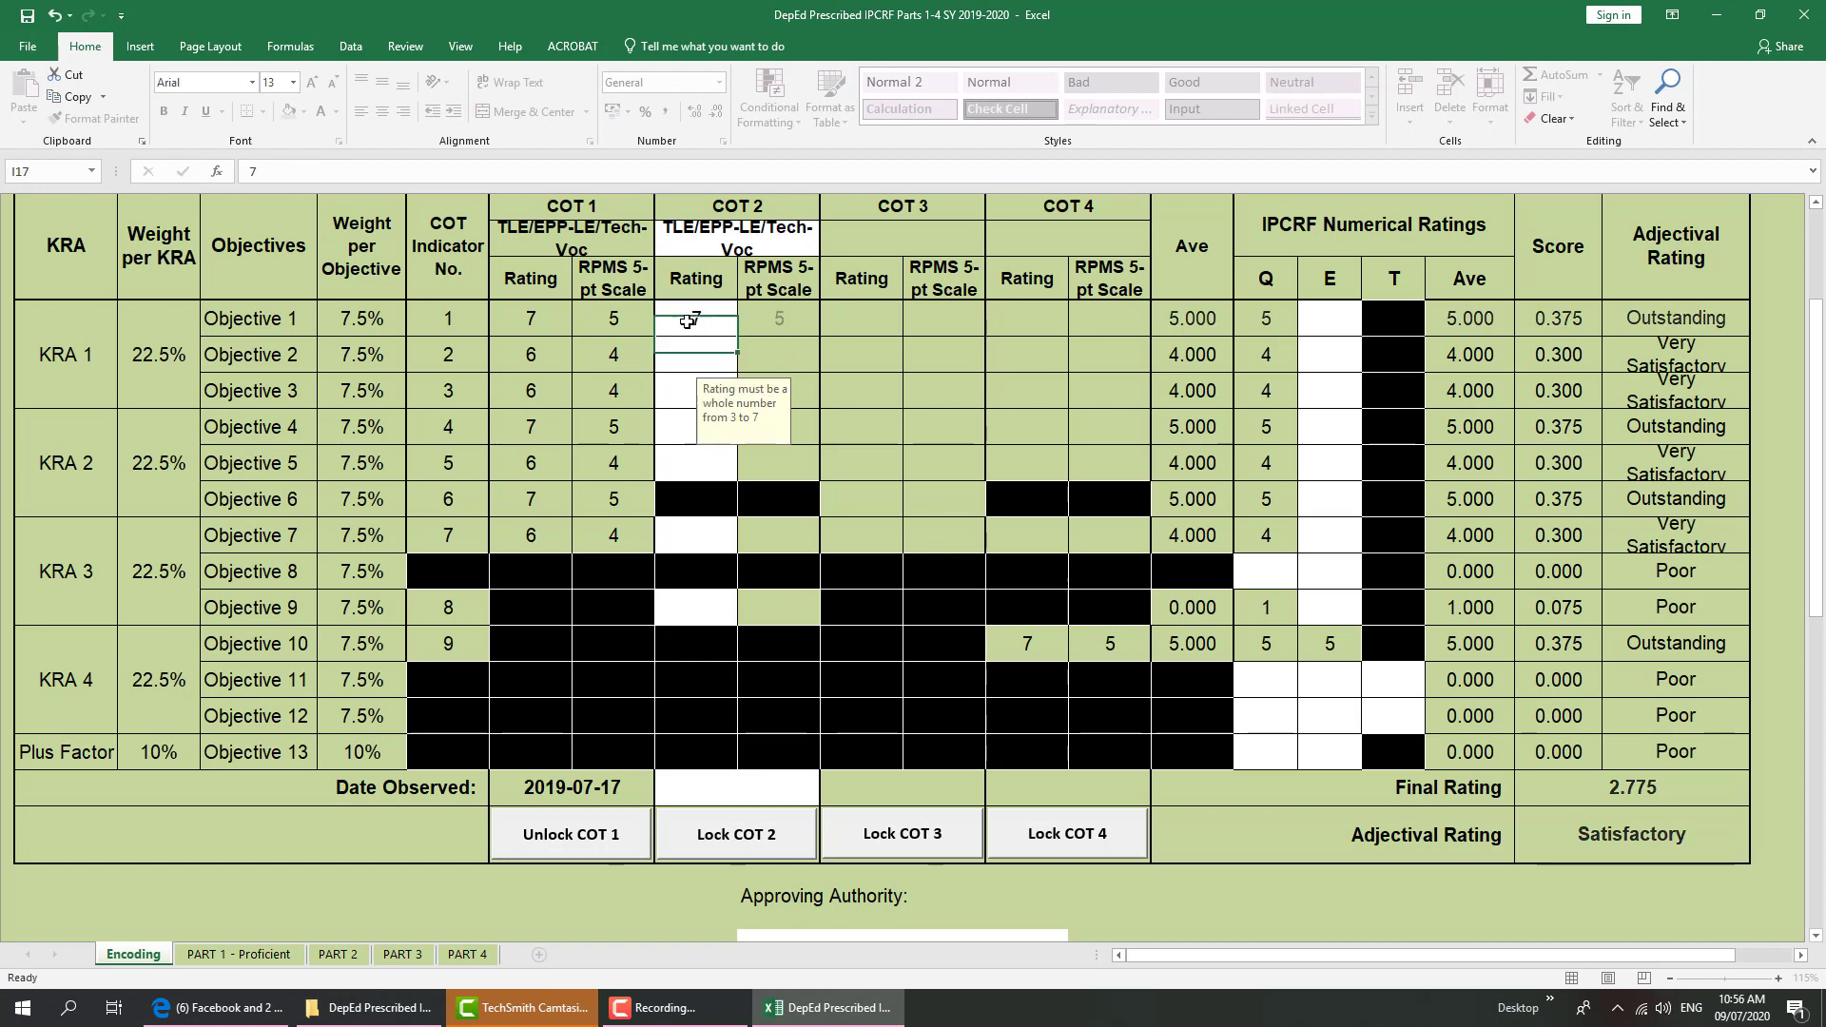
type("7")
key("Return")
type("7")
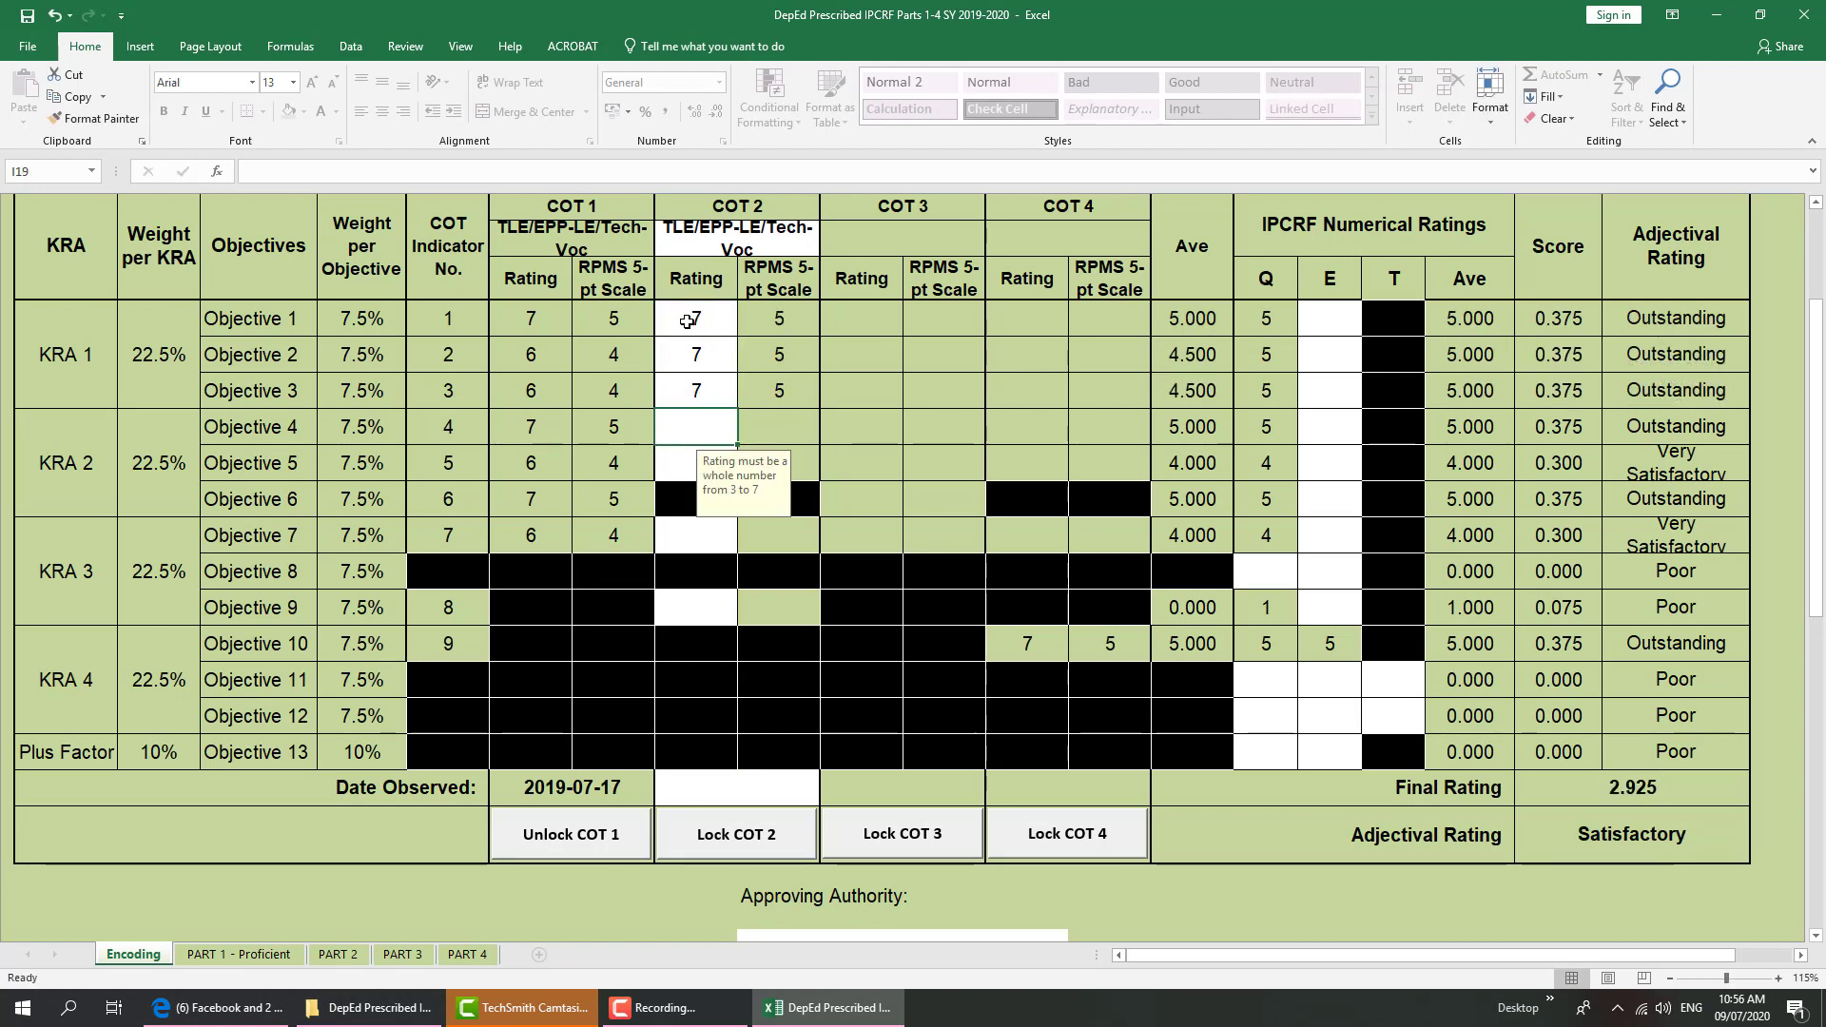
type("6")
key("Return")
type("6")
key("Return")
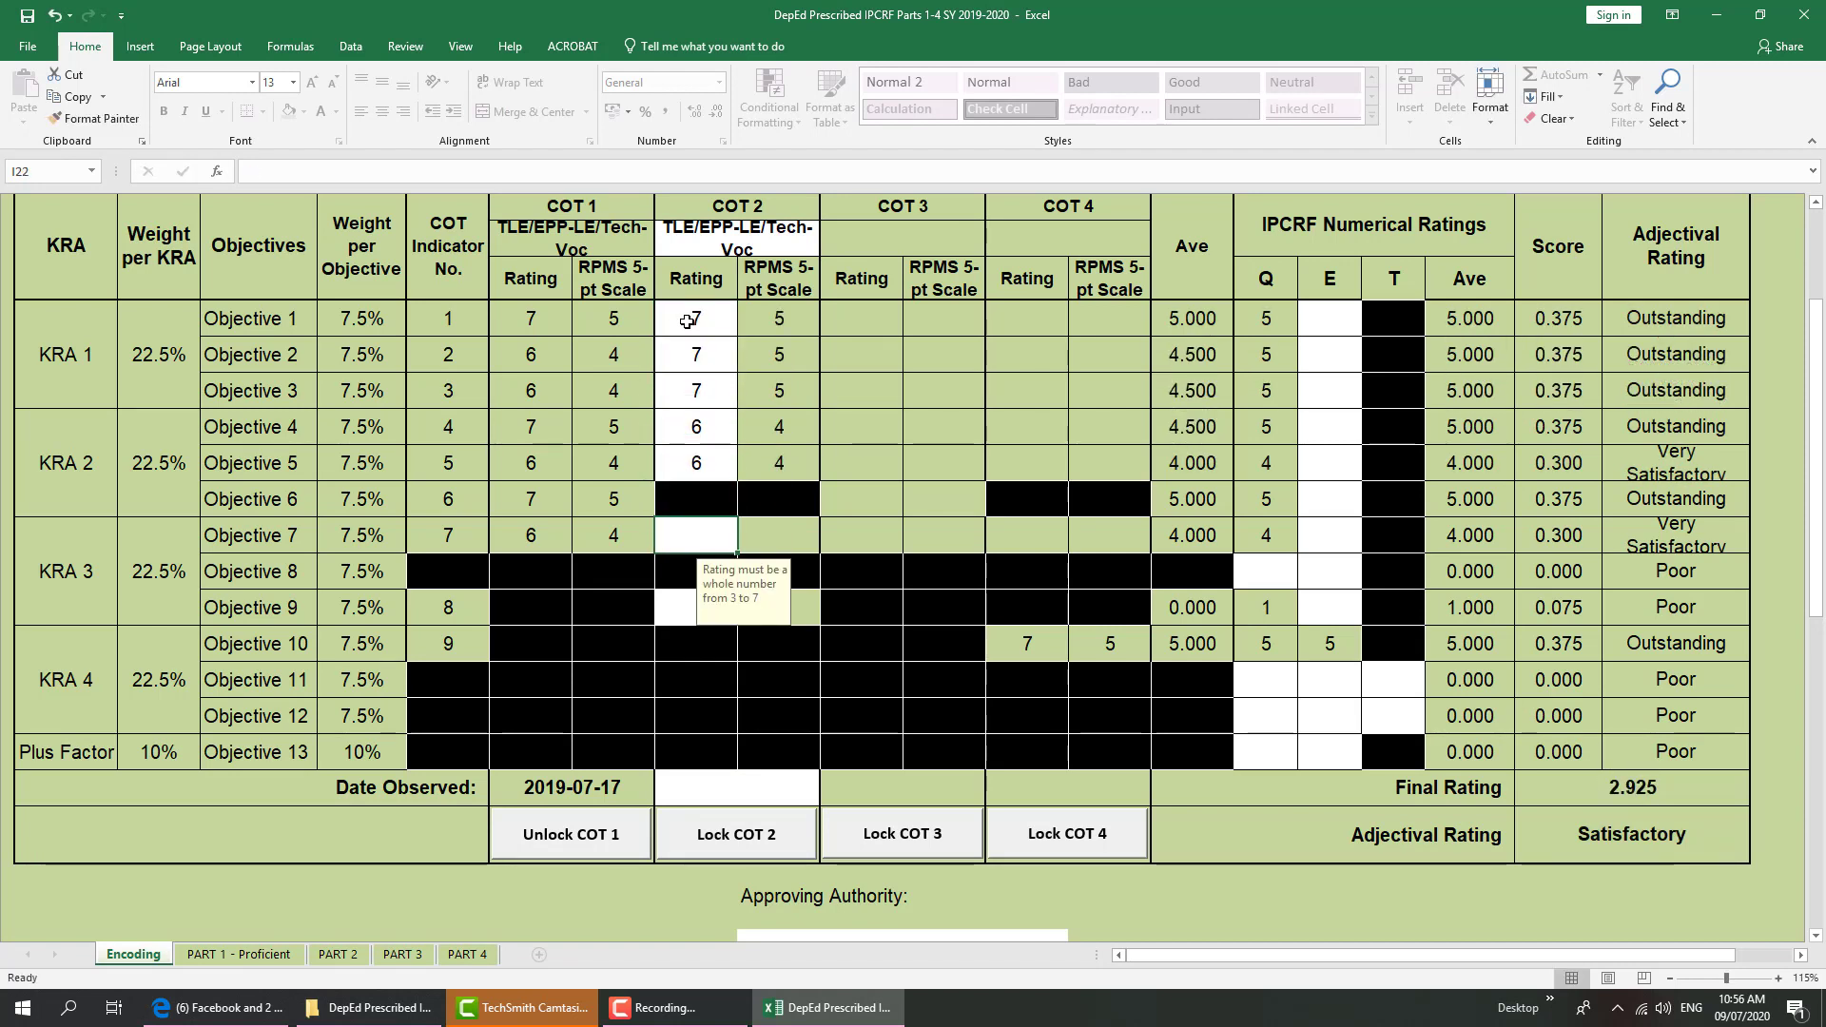
type("7")
key("Return")
key("Return")
key("Return")
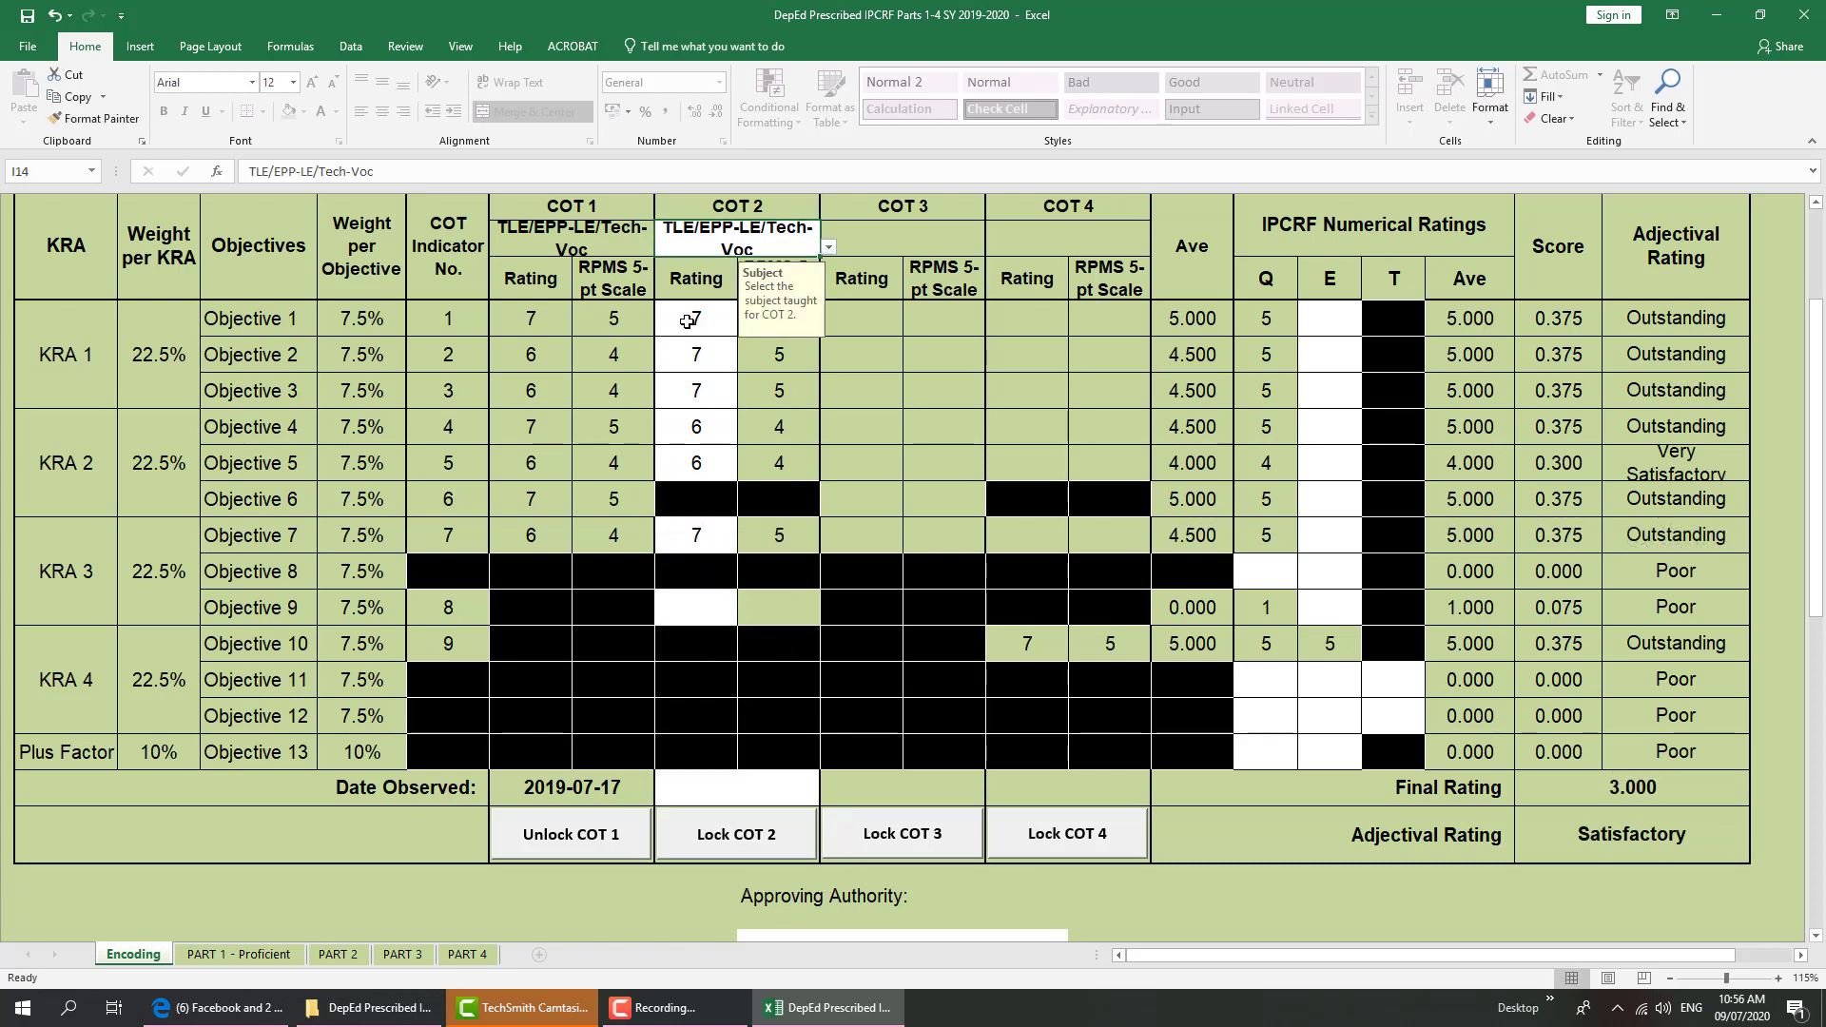
key("shift+Return")
left_click(700, 607)
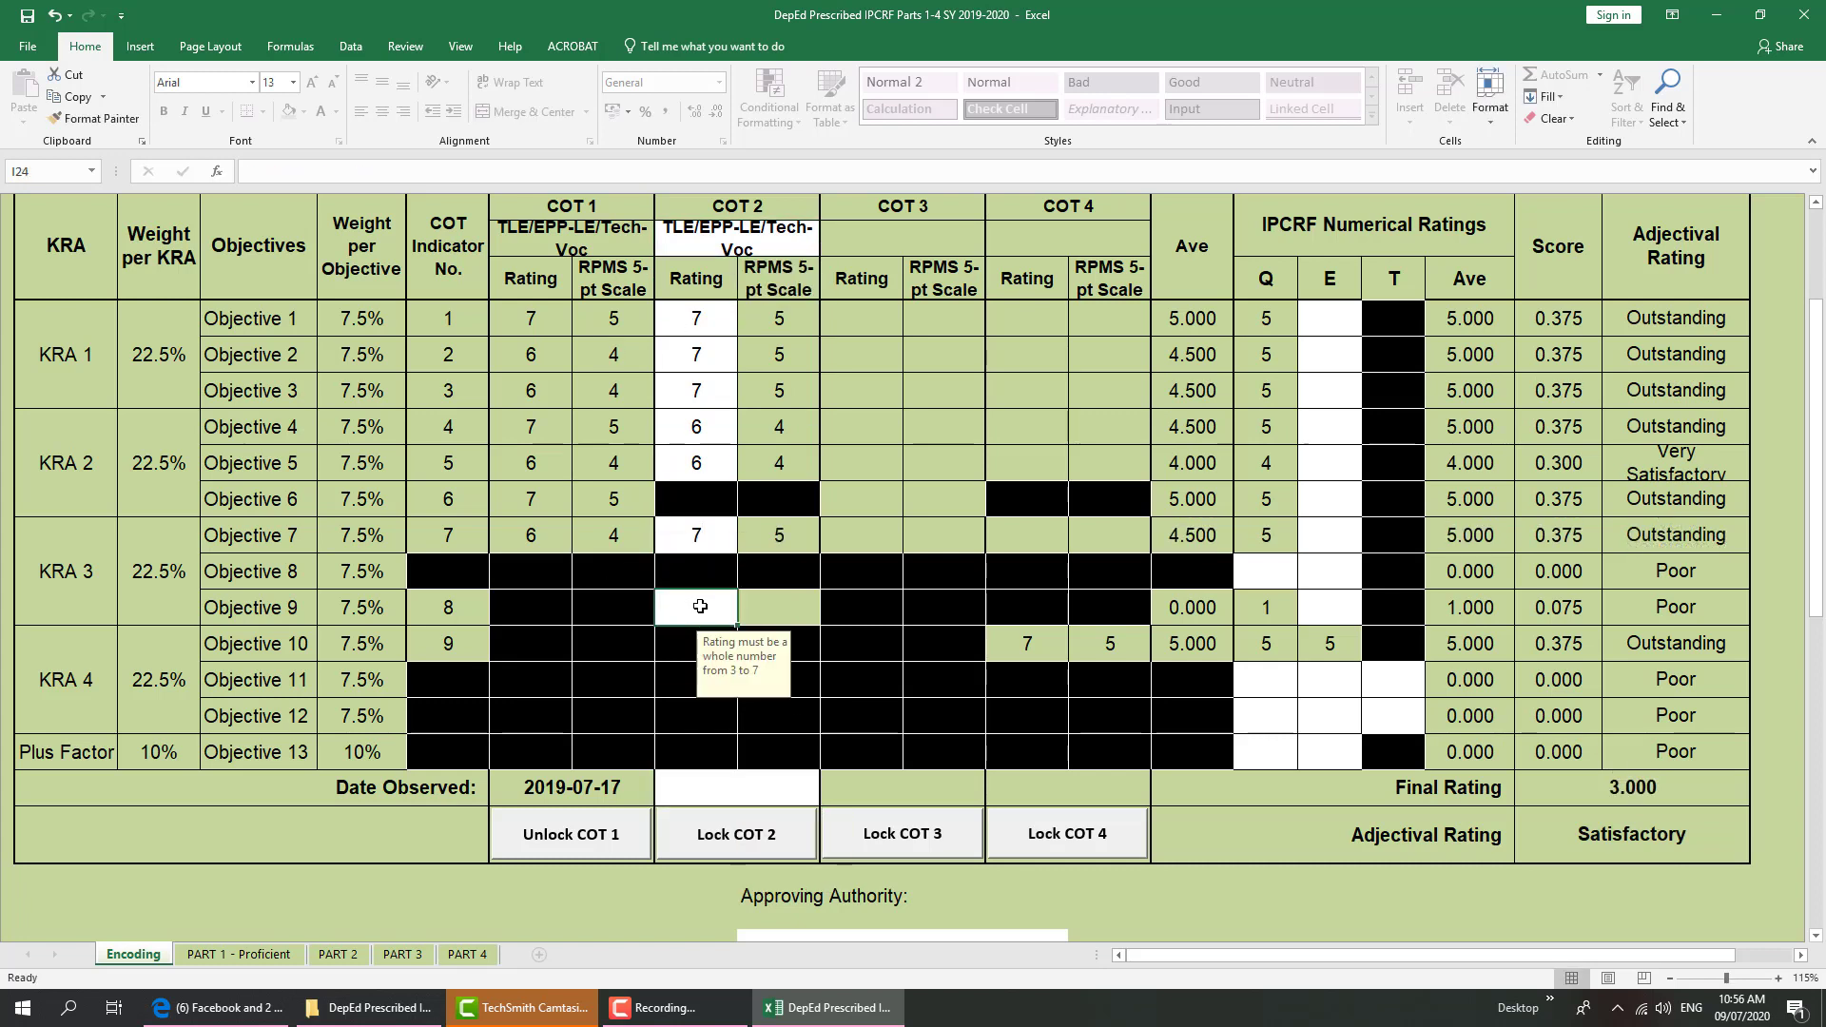
type("6")
key("Return")
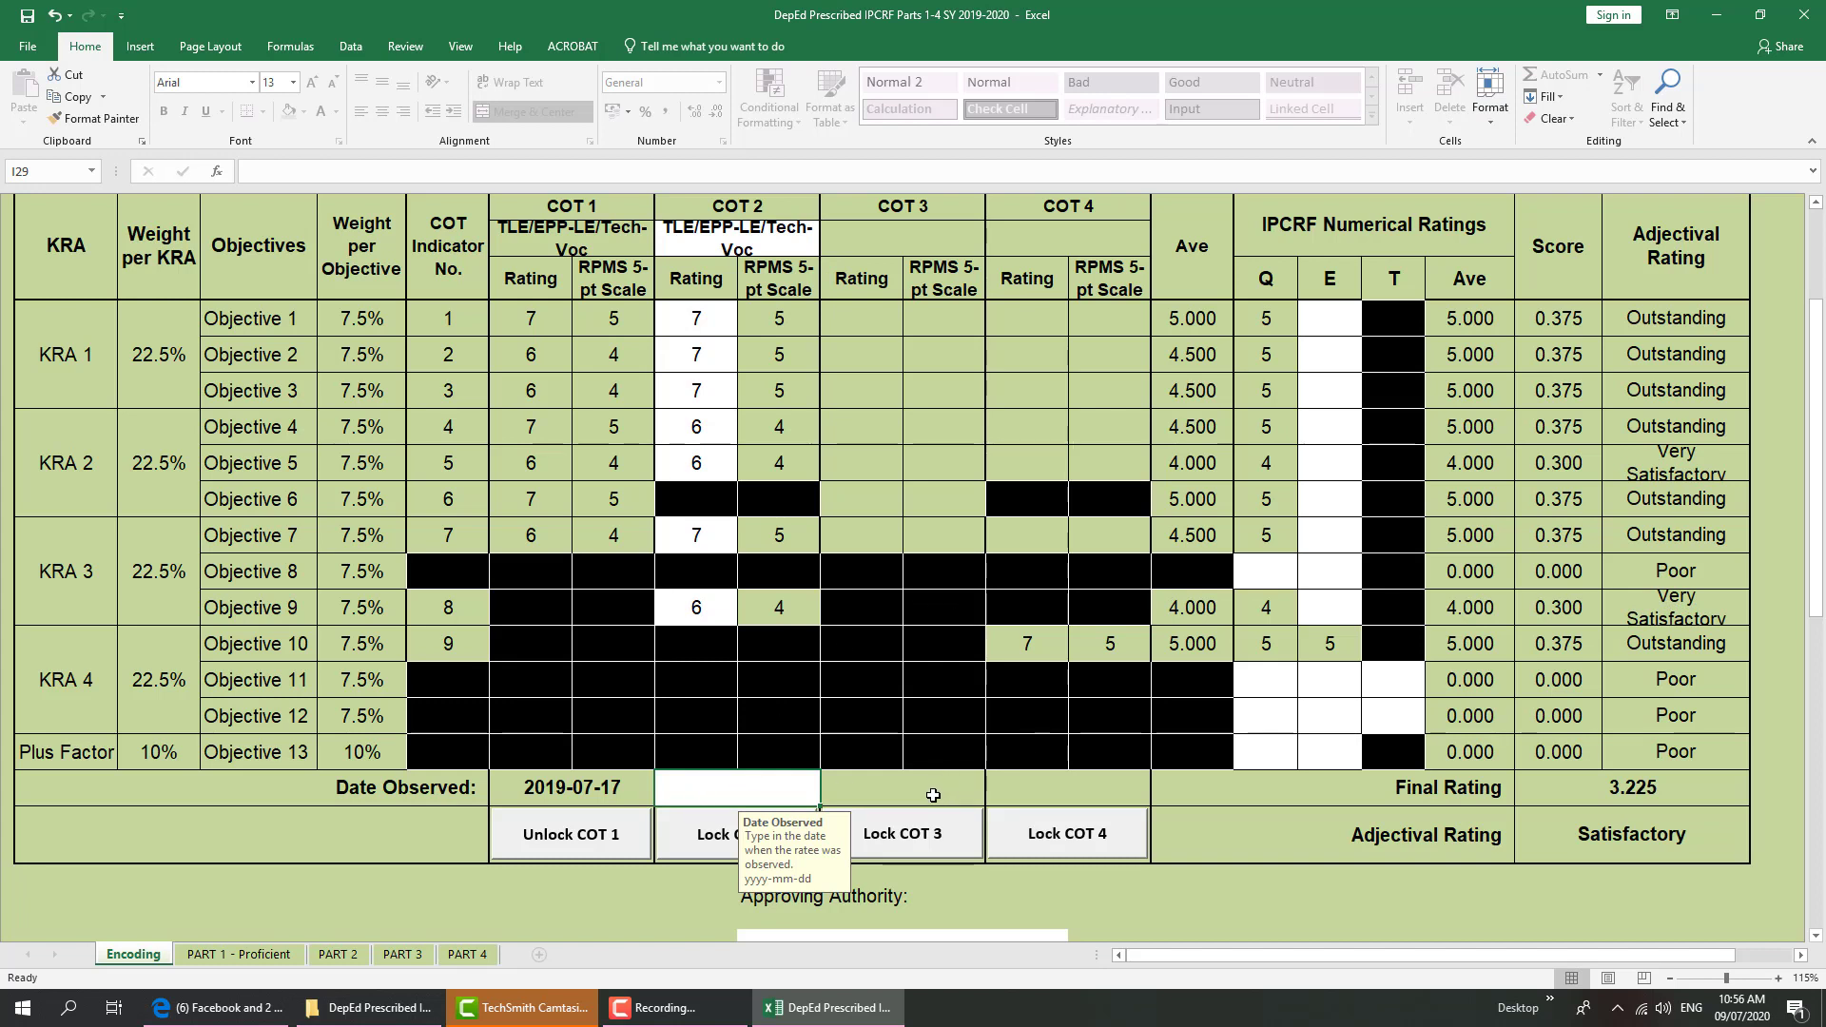
Enter 2019-09-11 as the COT 2 Date Observed and lock COT 2 with the rater password
type("2019")
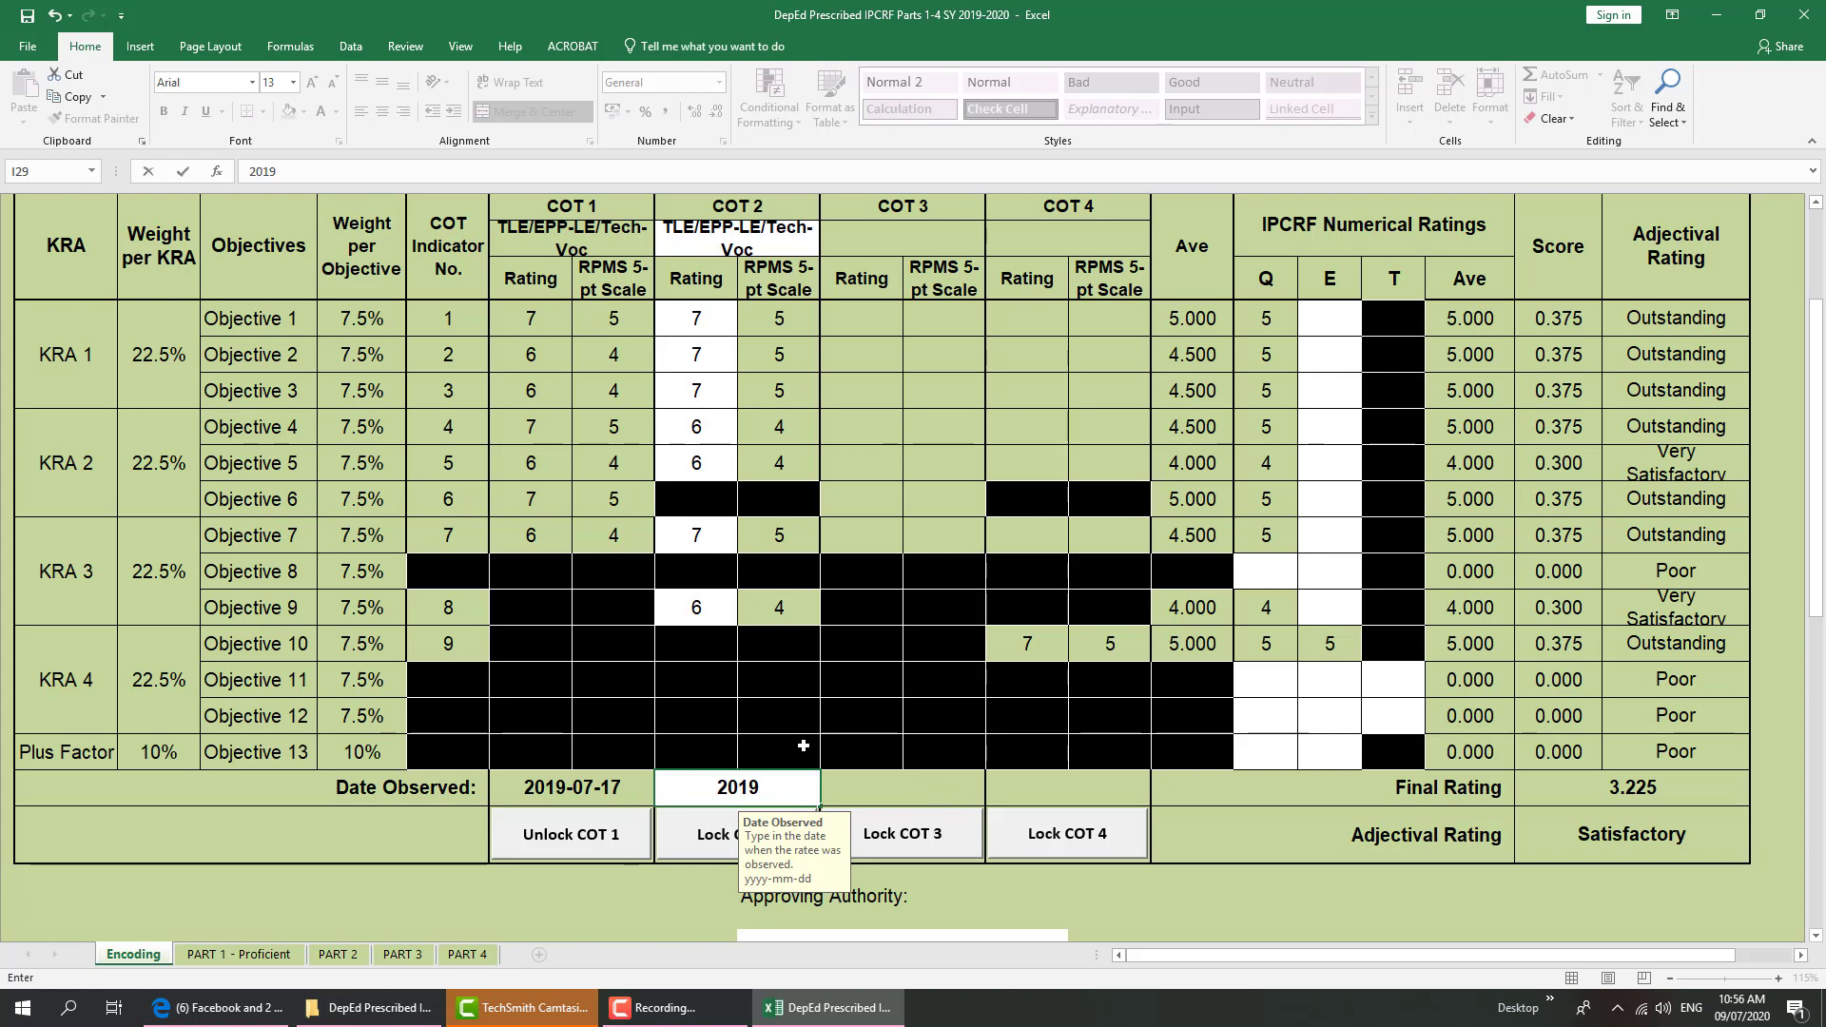
type("-09-11")
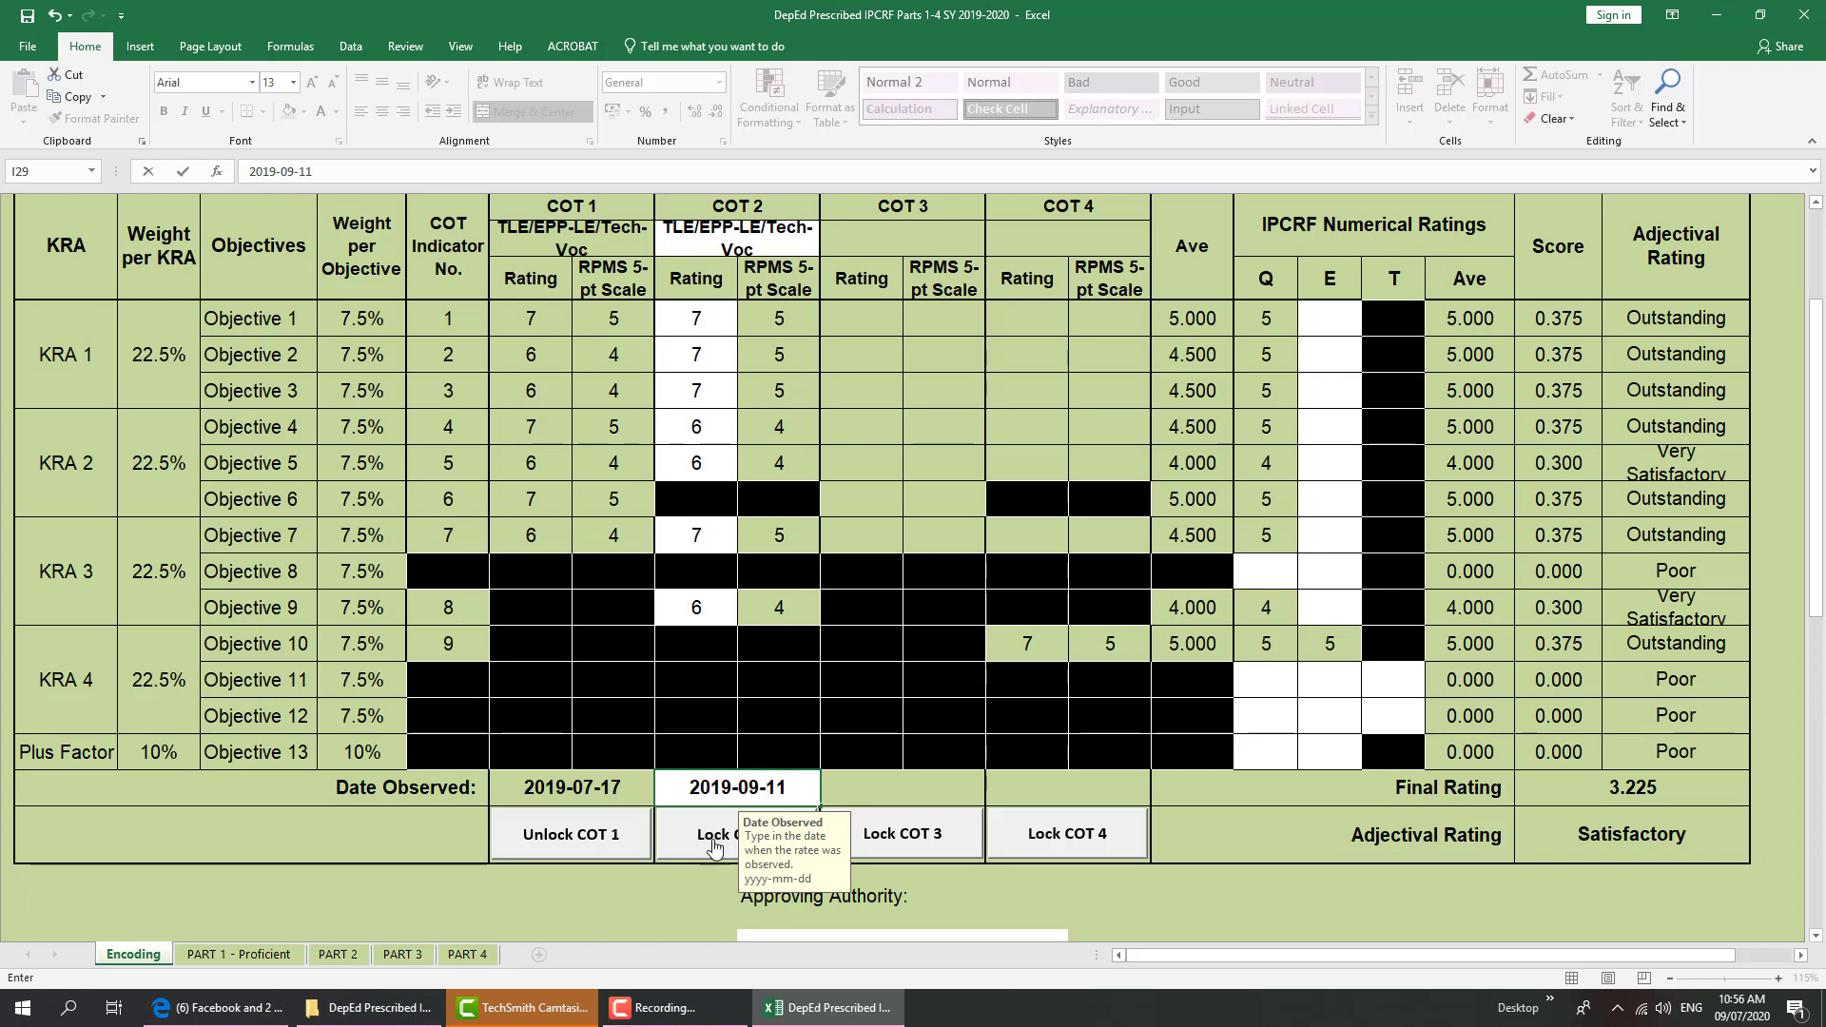
left_click(713, 846)
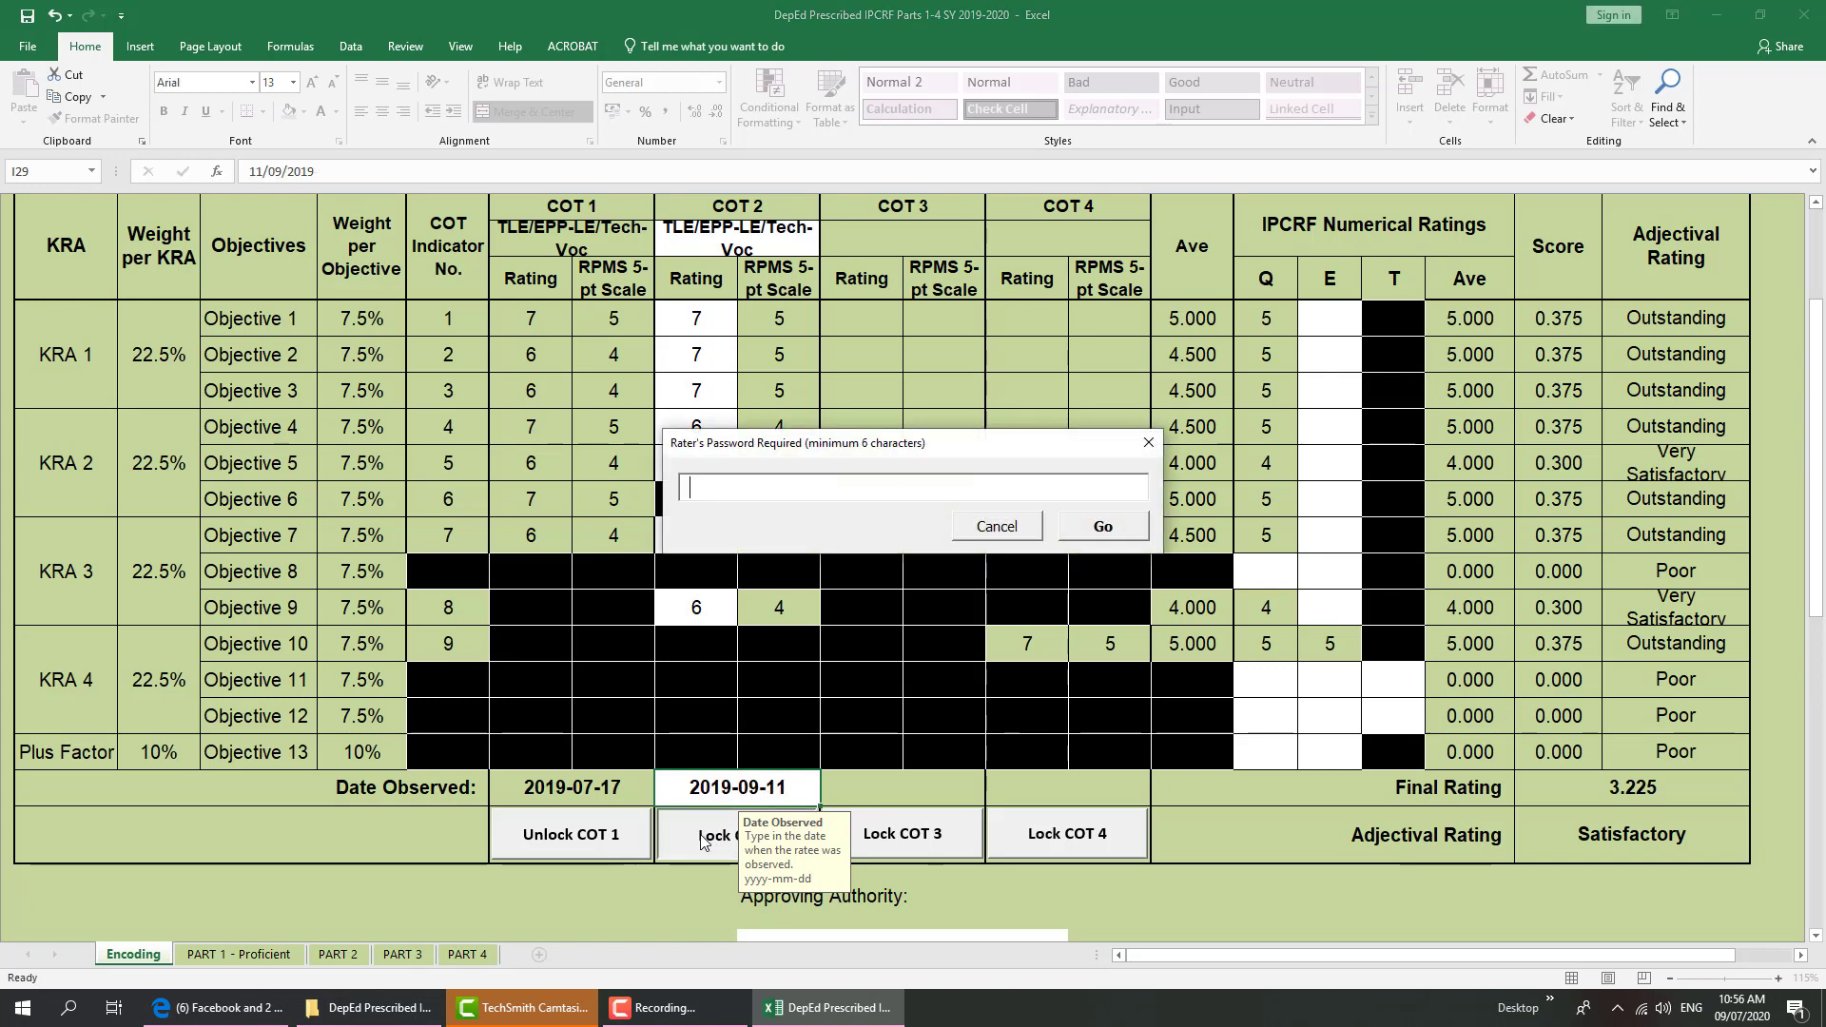
type("****")
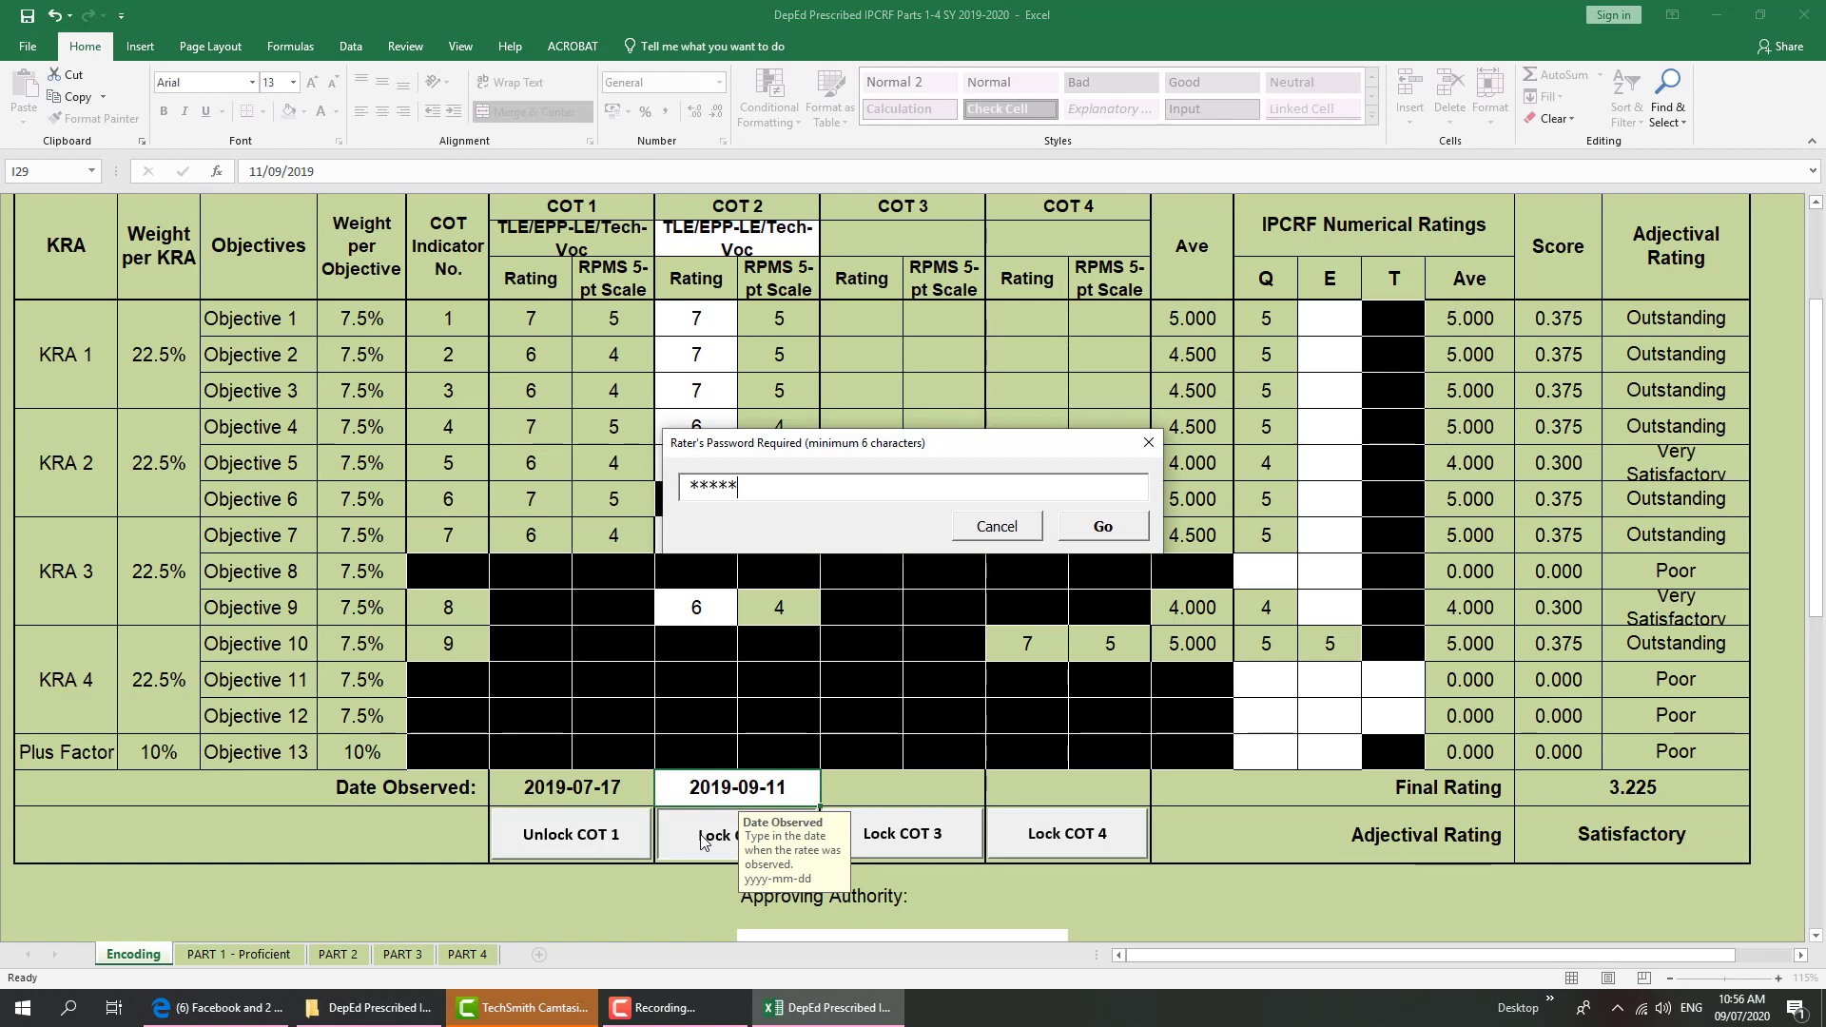
type("**")
left_click(1105, 523)
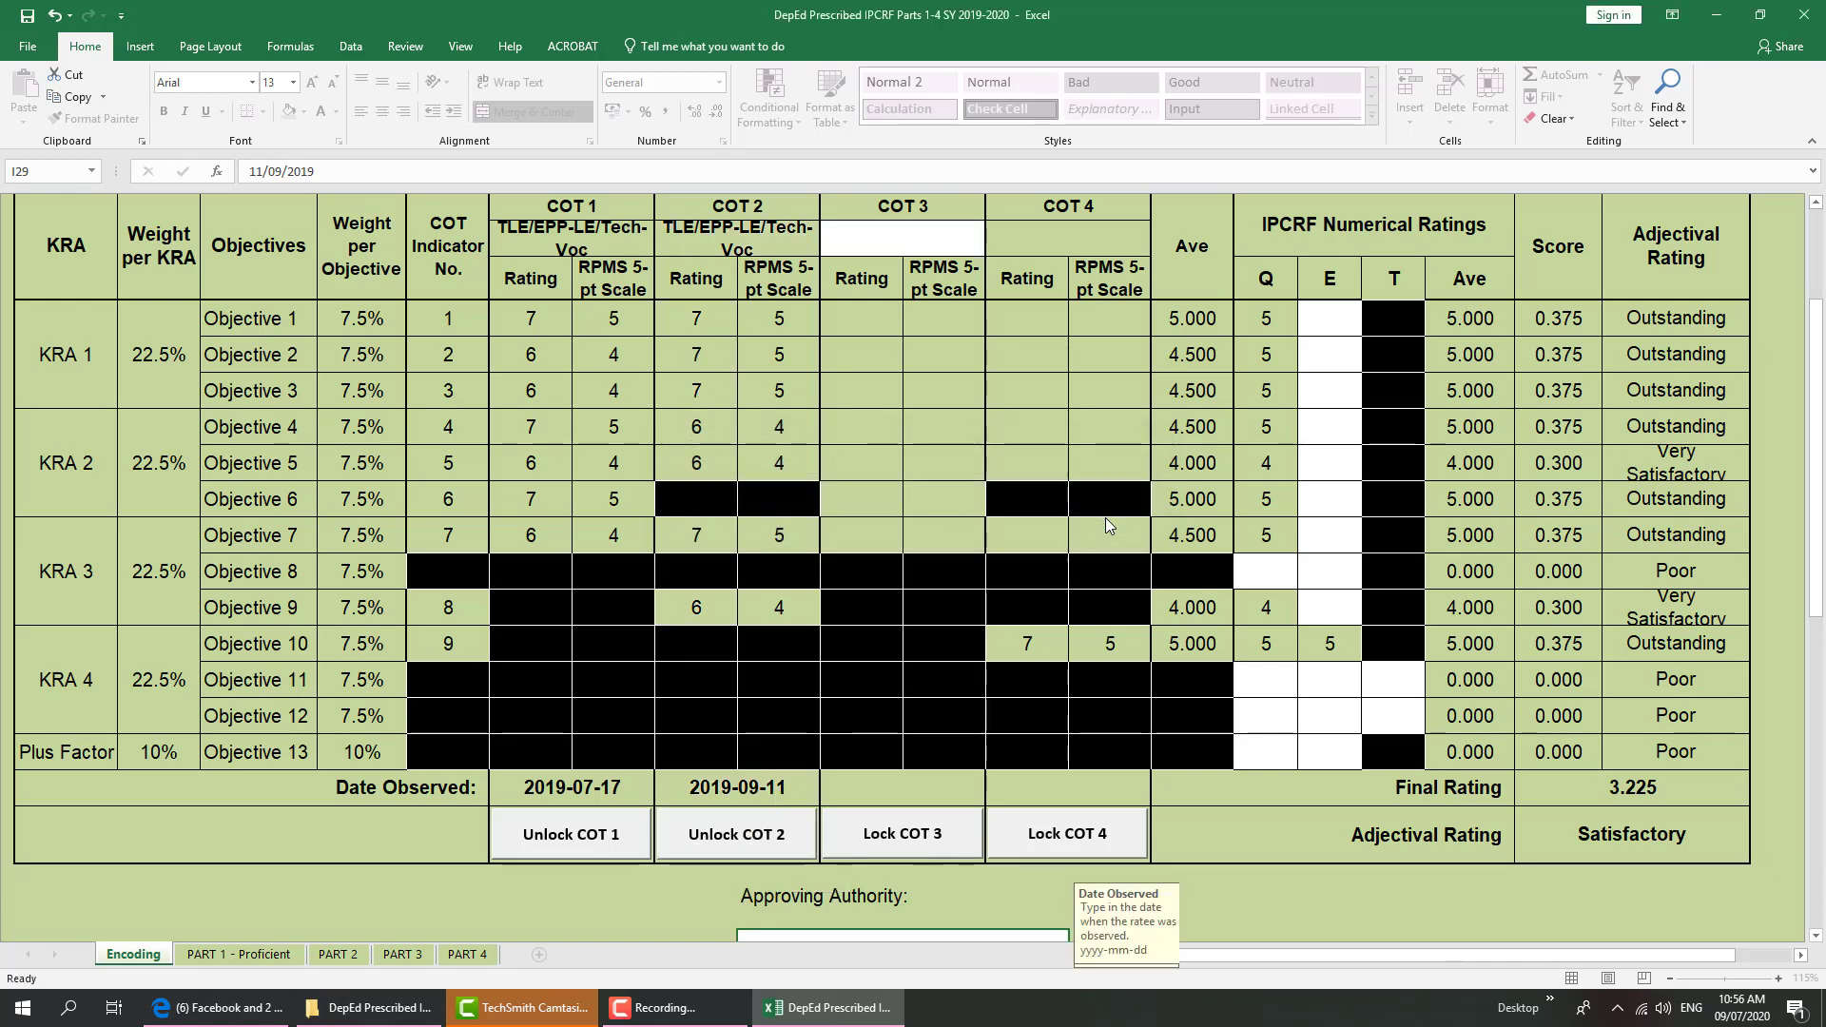
Set the COT 3 subject to TLE/EPP-LE/Tech-Voc
left_click(909, 234)
left_click(995, 248)
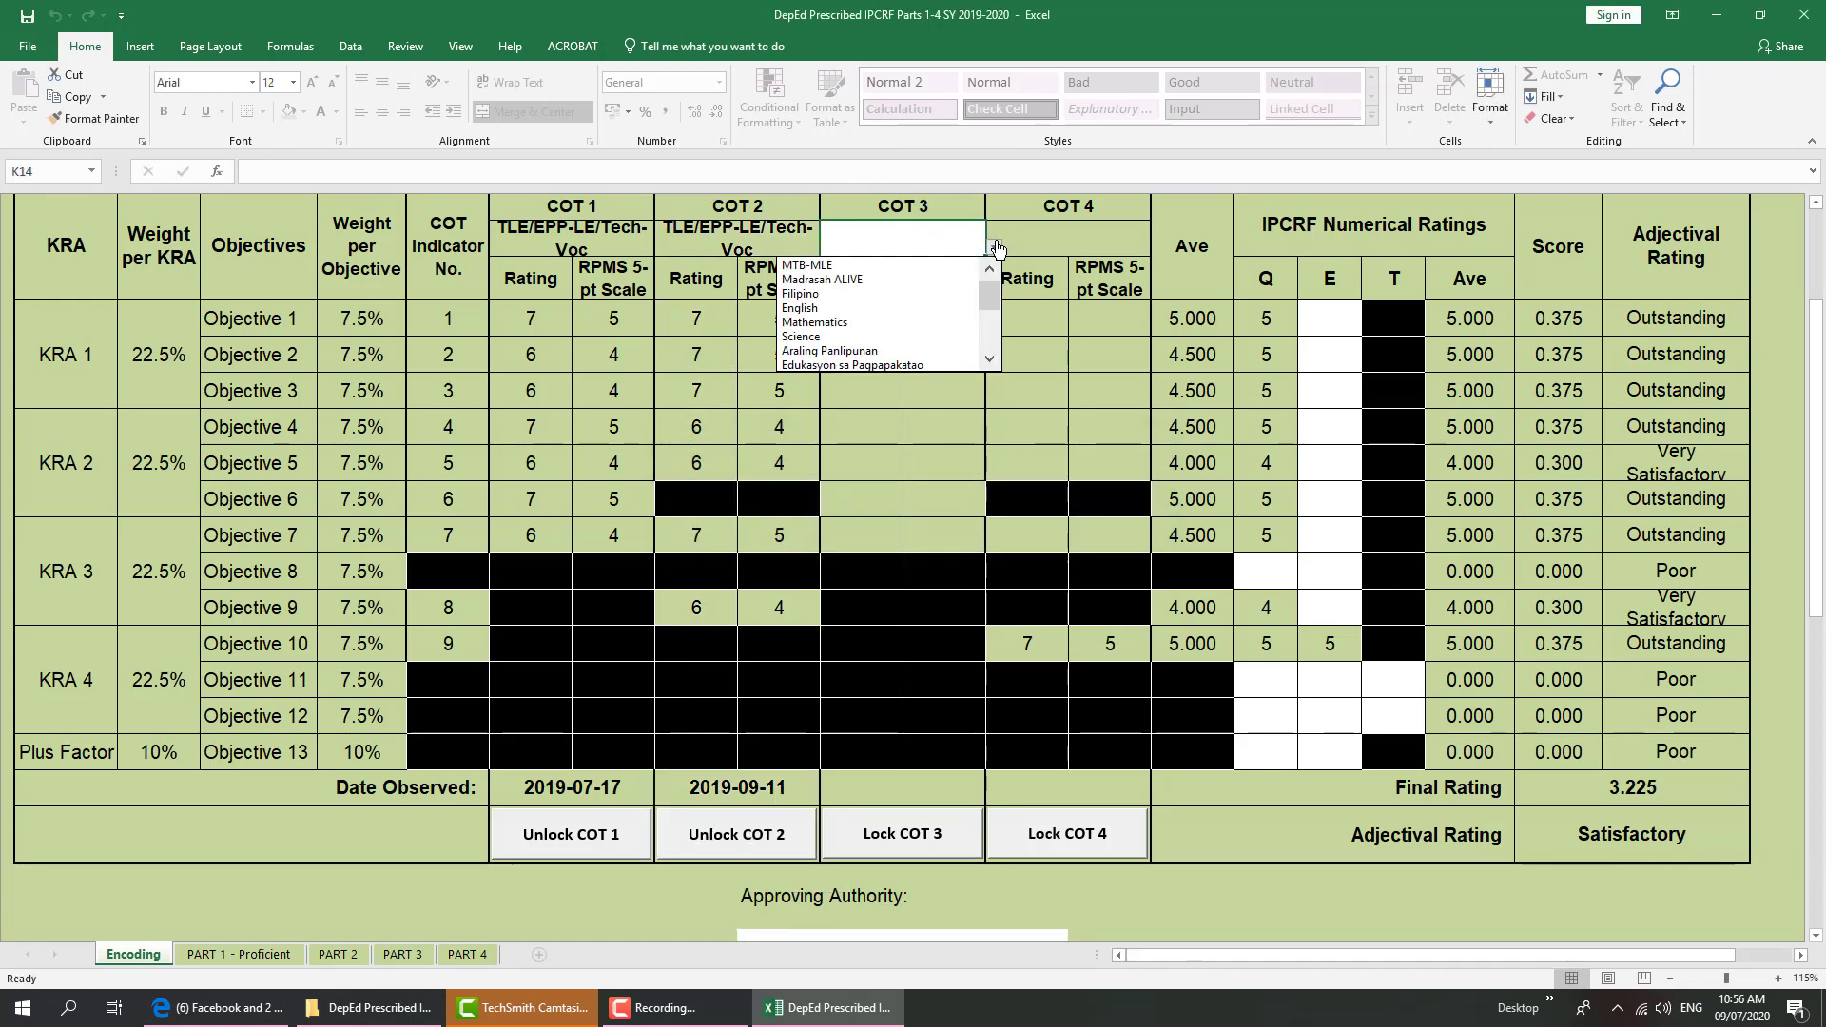
left_click_drag(990, 290, 990, 331)
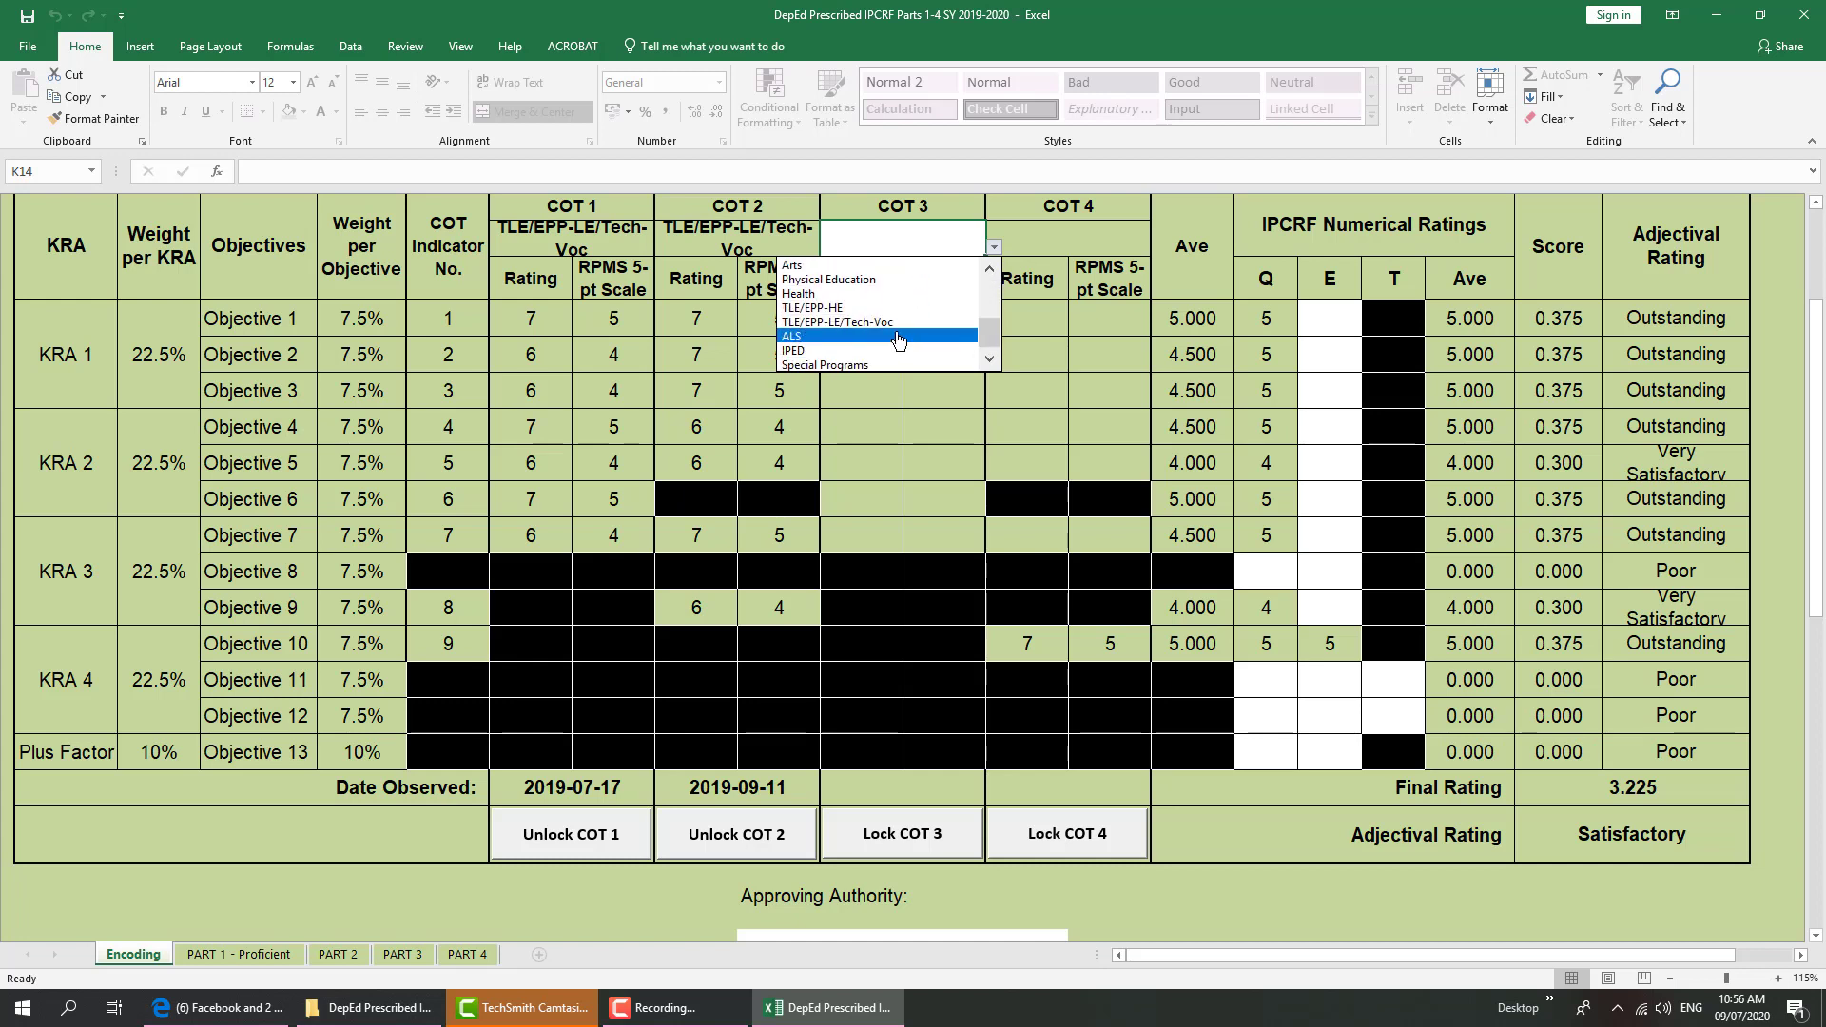
left_click(899, 323)
Rate COT 3 Objectives 1–7 as 7 each
left_click(870, 314)
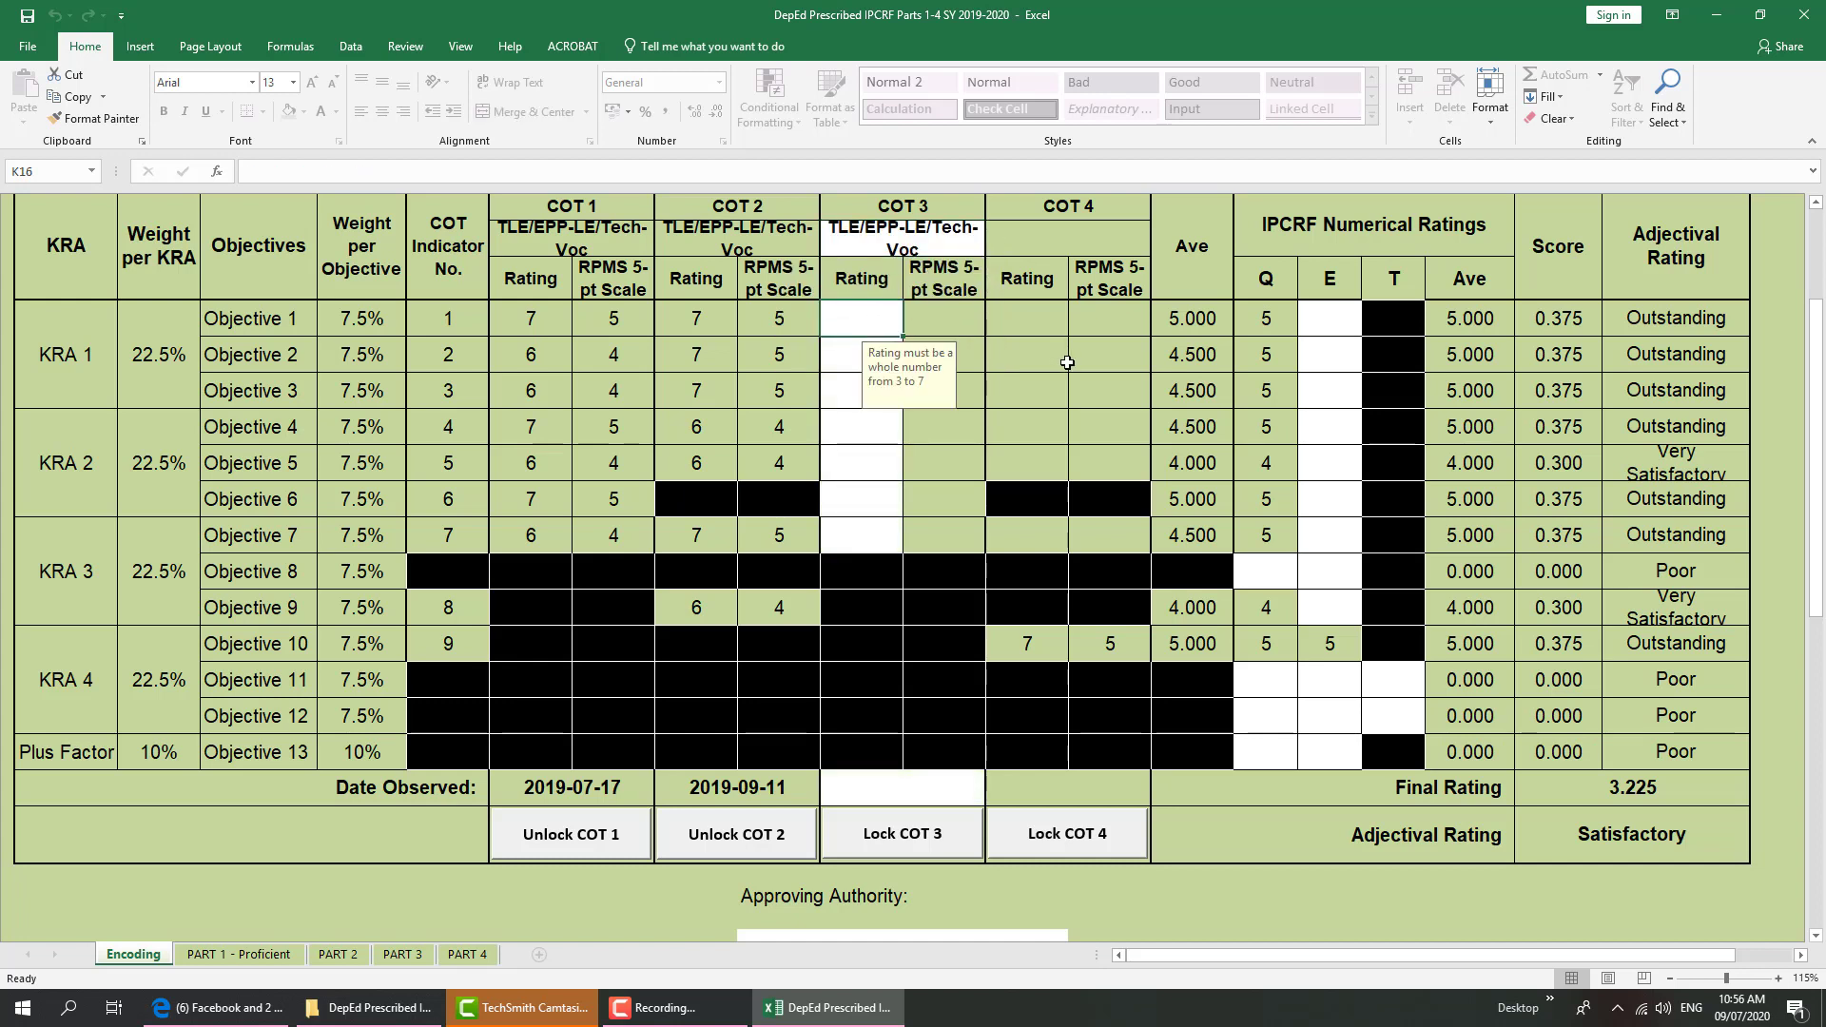
type("7")
key("Return")
type("7")
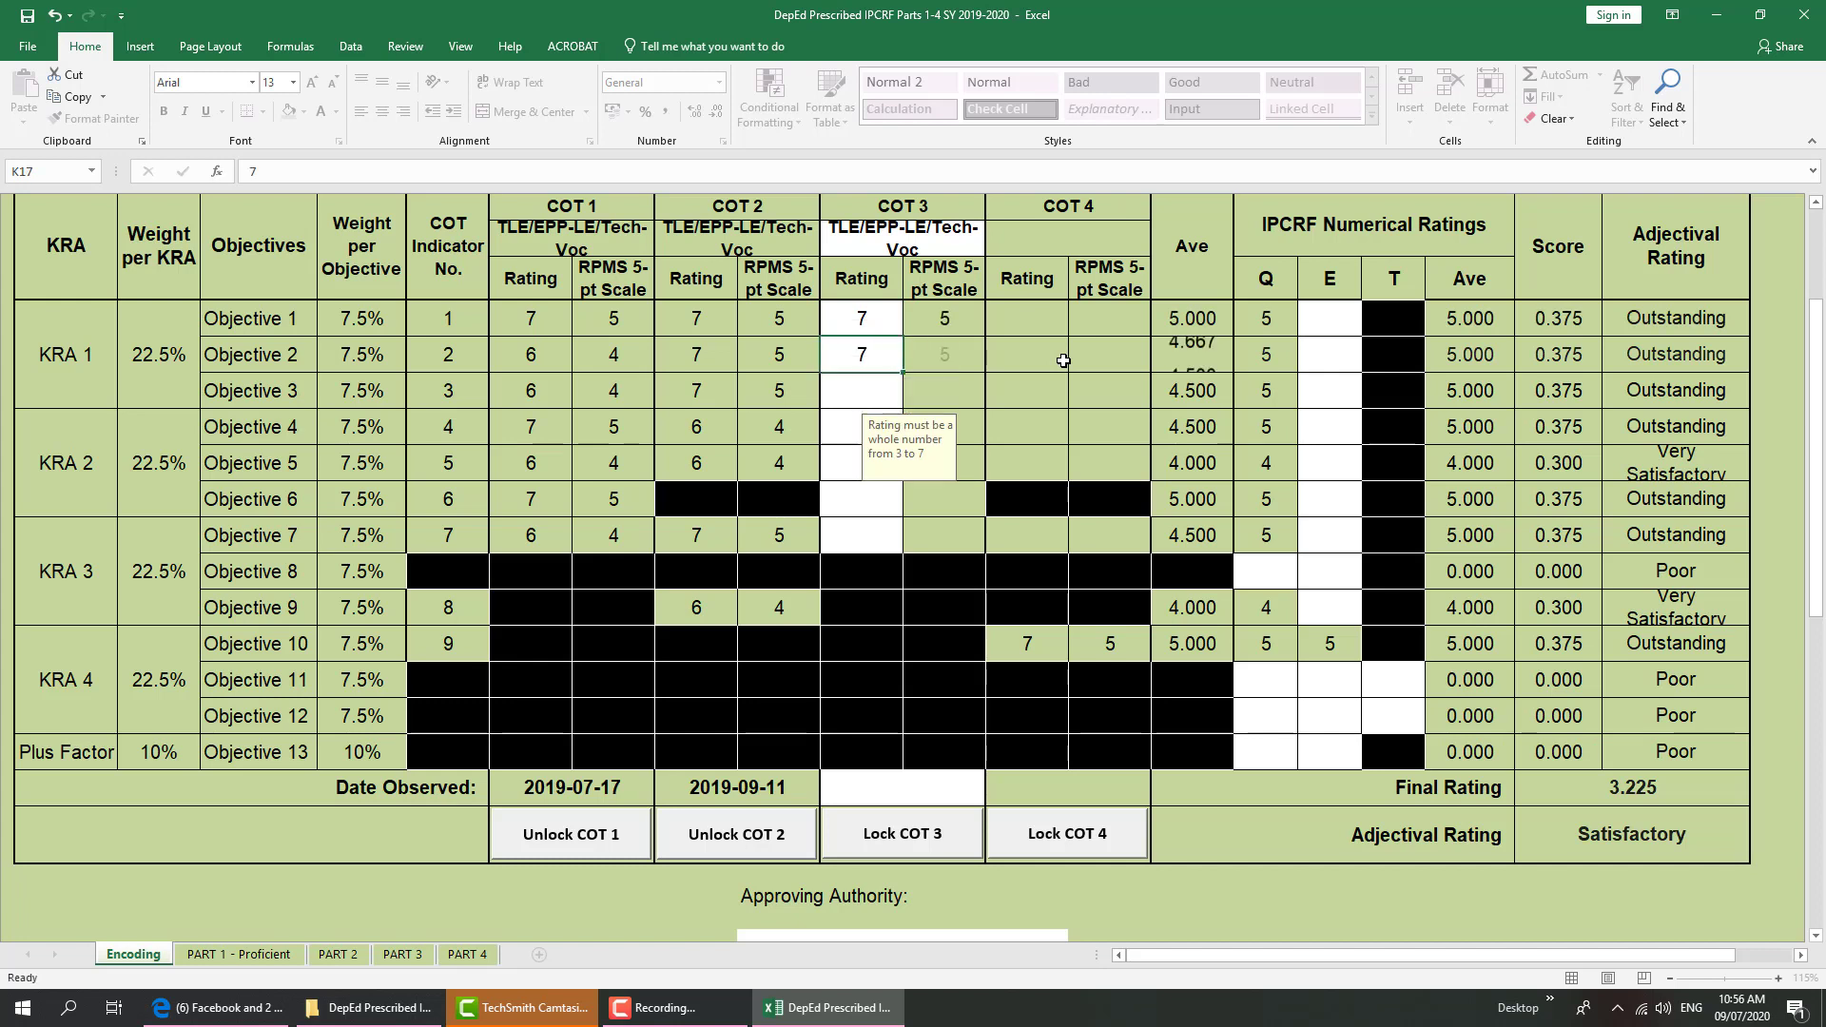
key("Return")
type("7")
key("Return")
type("7")
key("Return")
type("7")
key("Return")
type("7")
key("Return")
type("7")
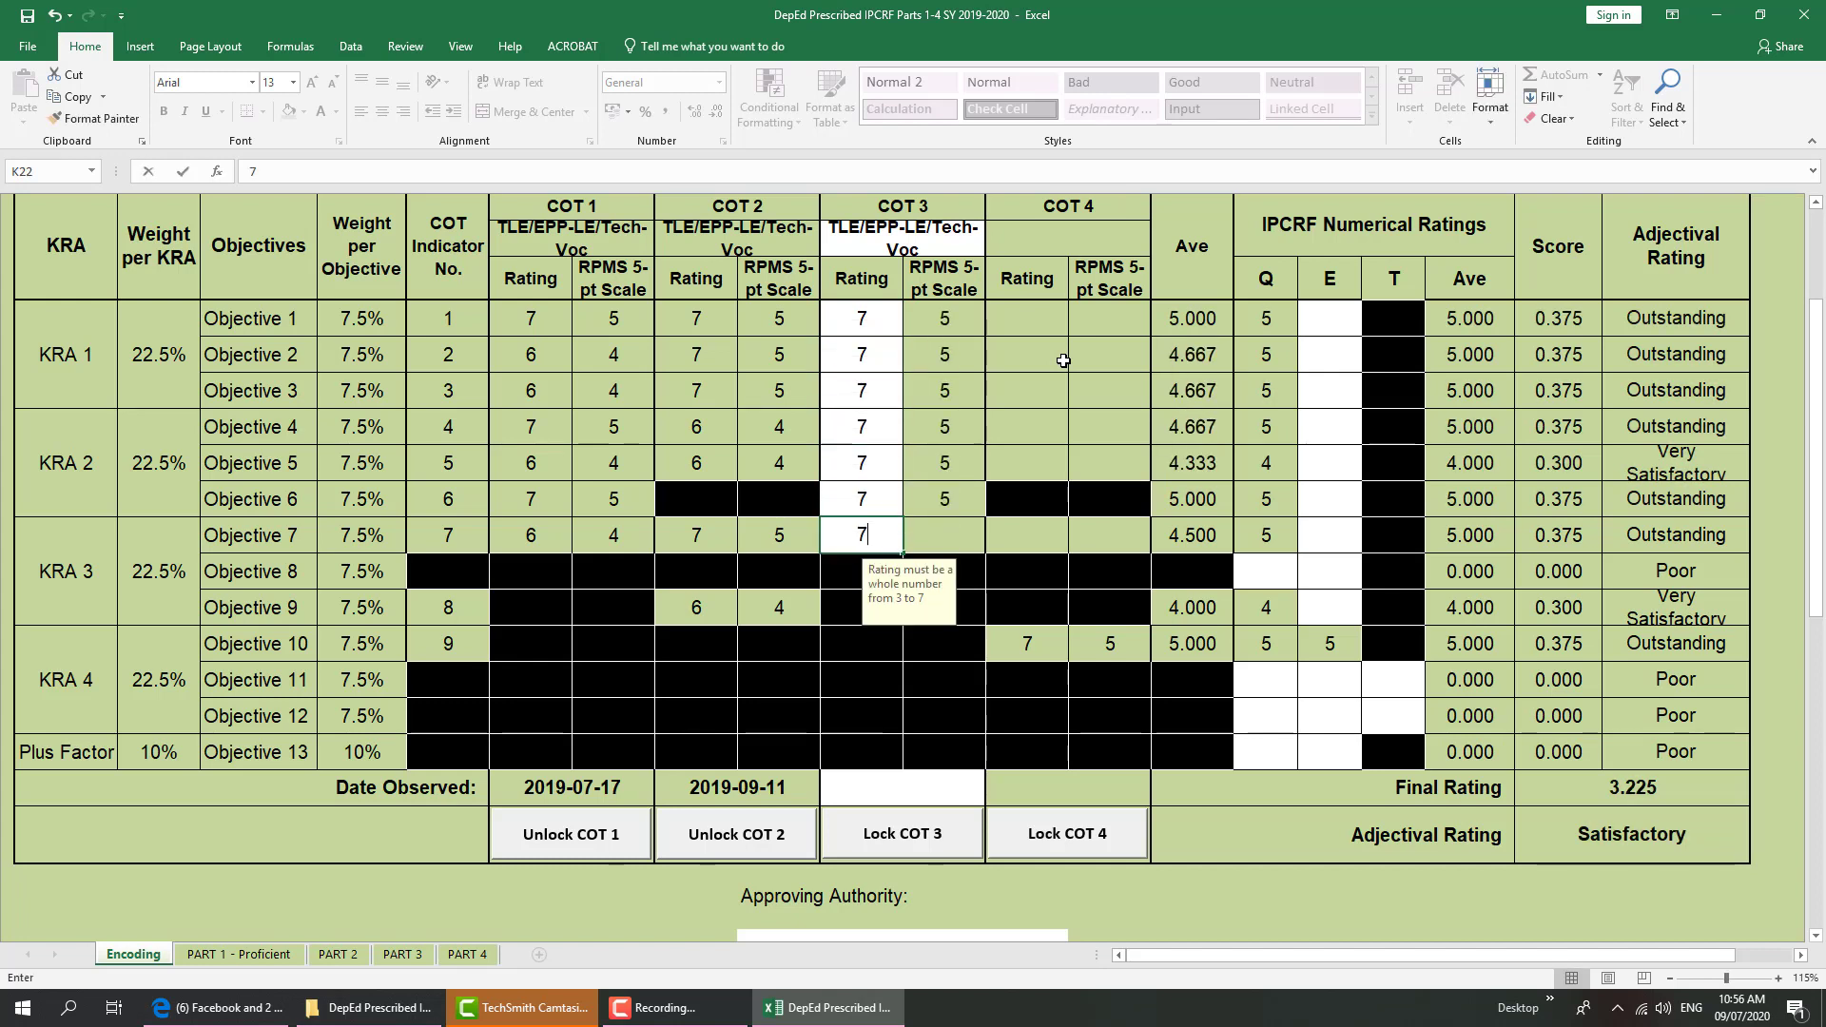
key("Return")
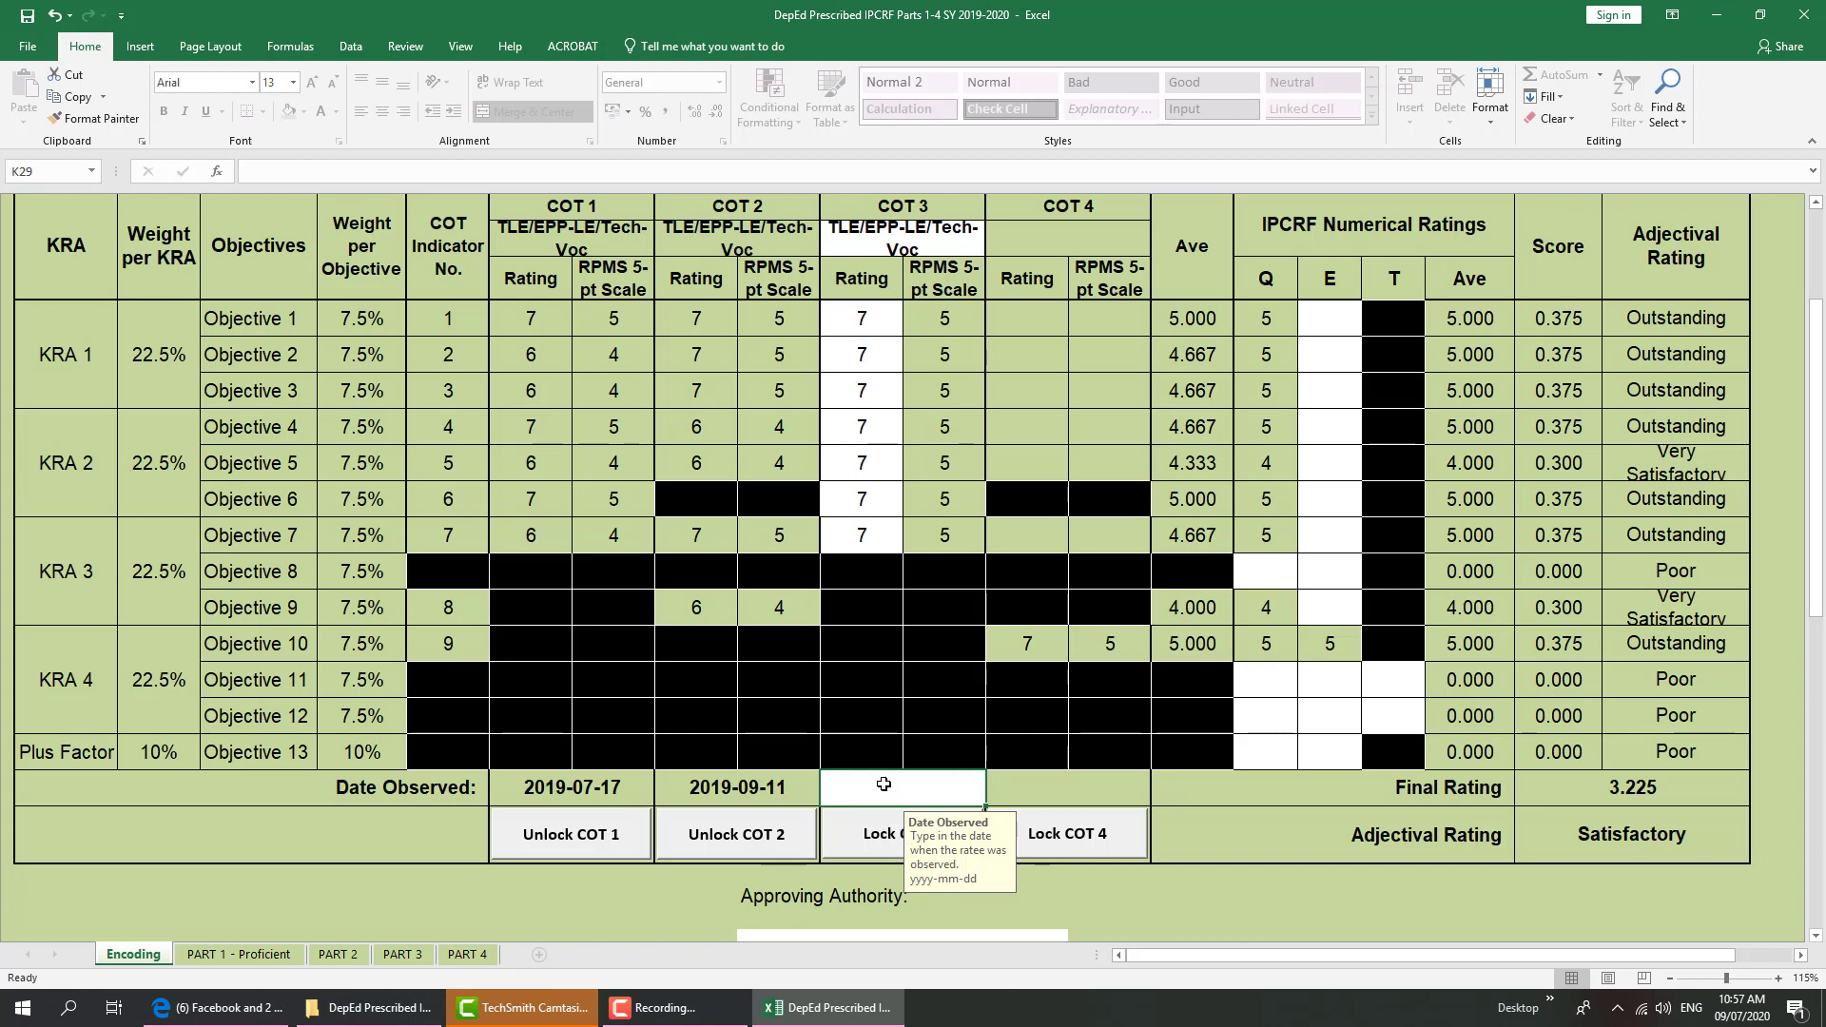
Enter 2019-11-7 as the COT 3 Date Observed and lock COT 3 with the rater password
type("2019-")
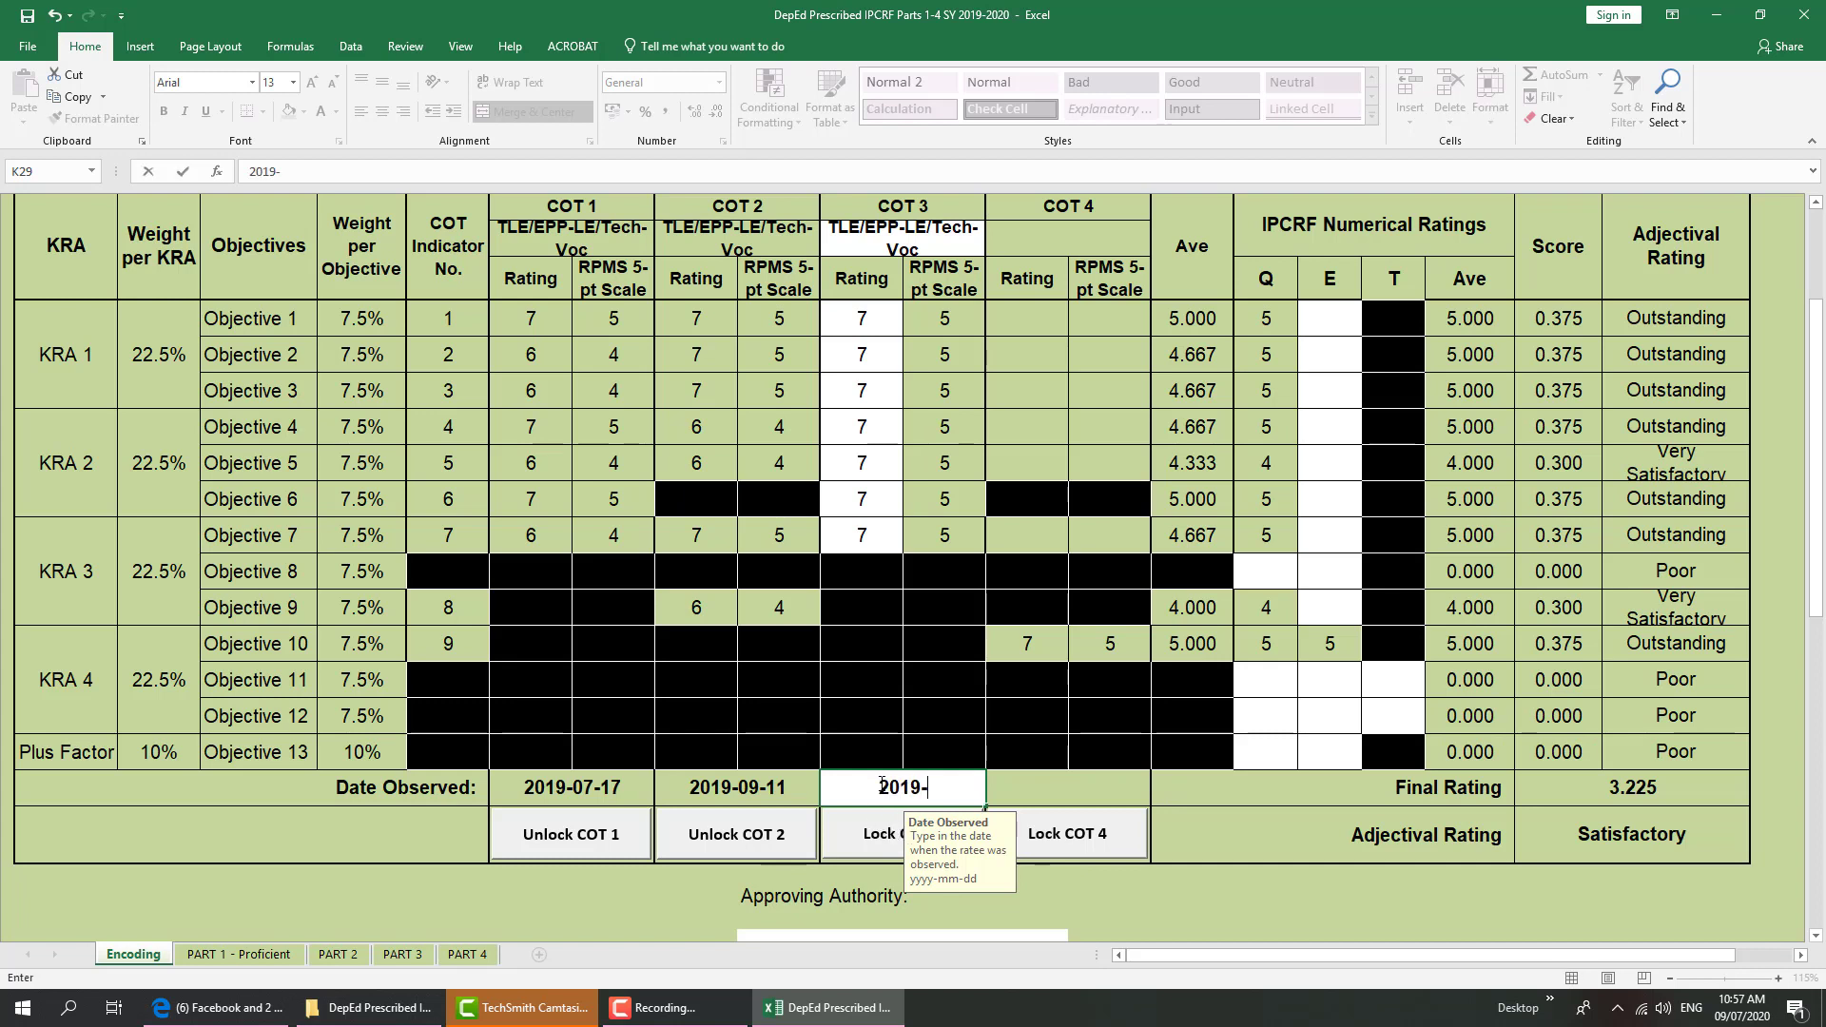
type("11-7")
left_click(888, 854)
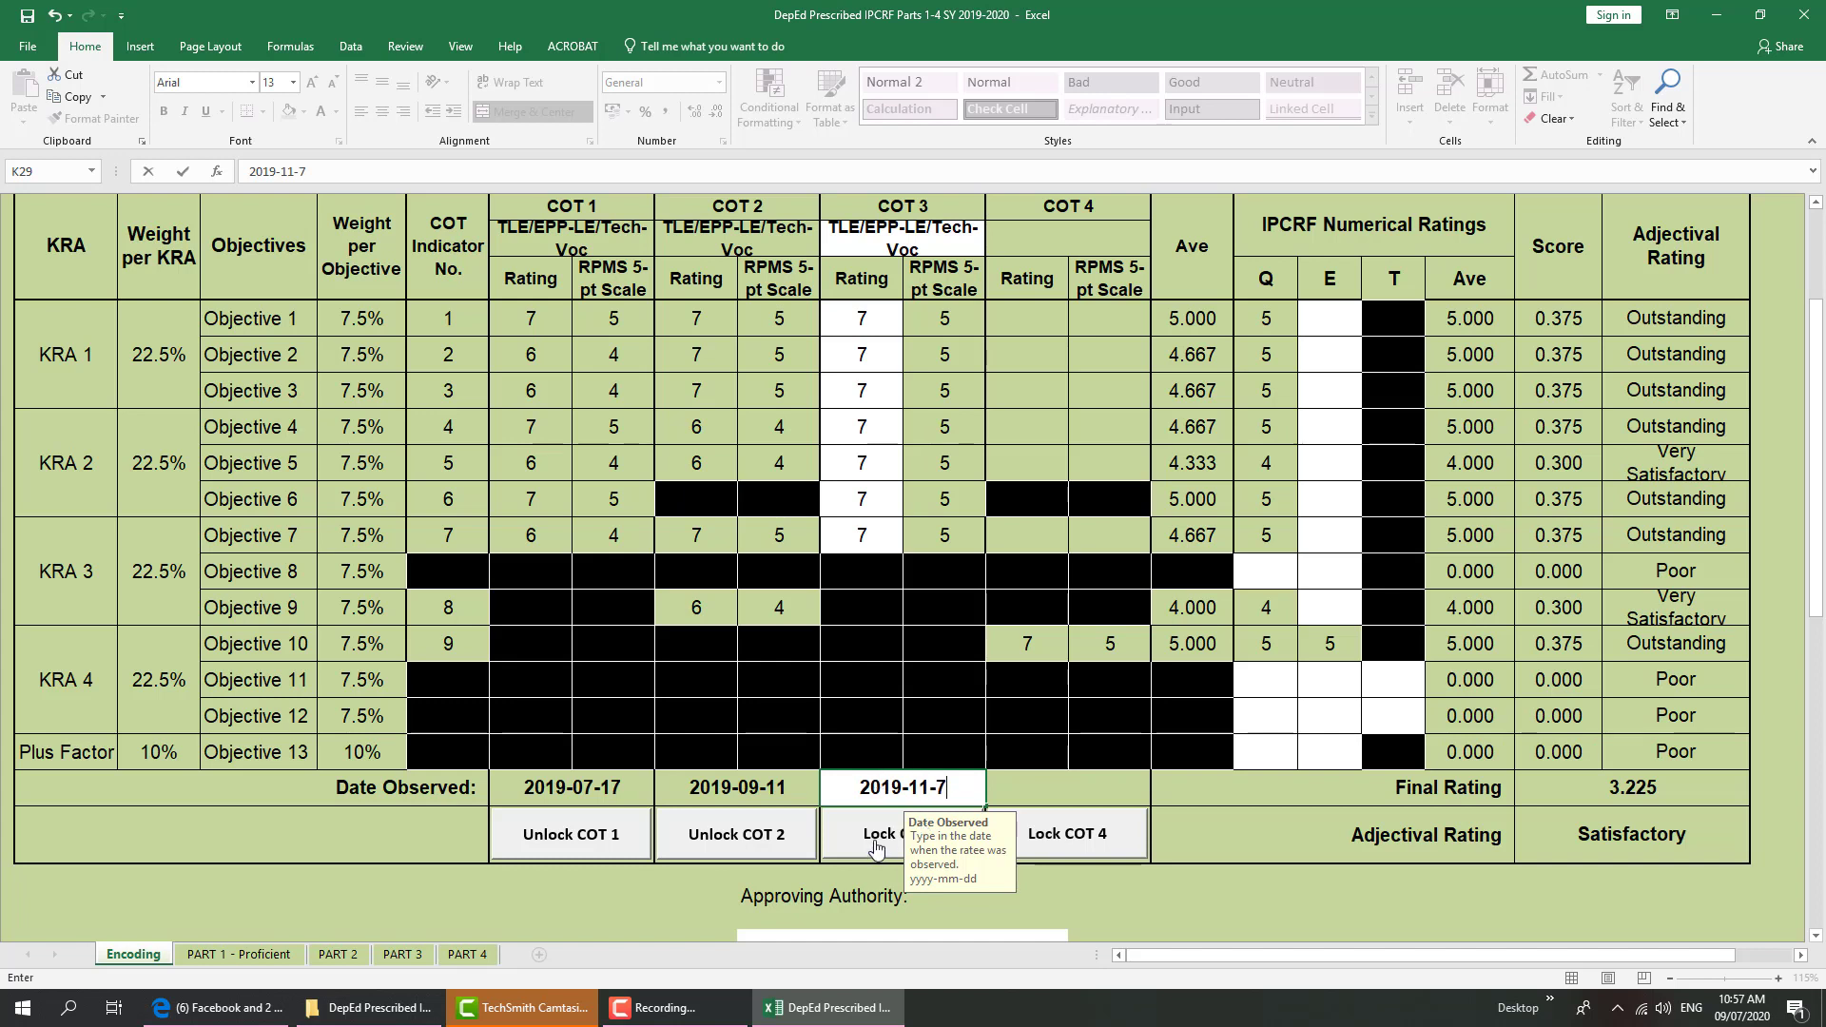
type("*")
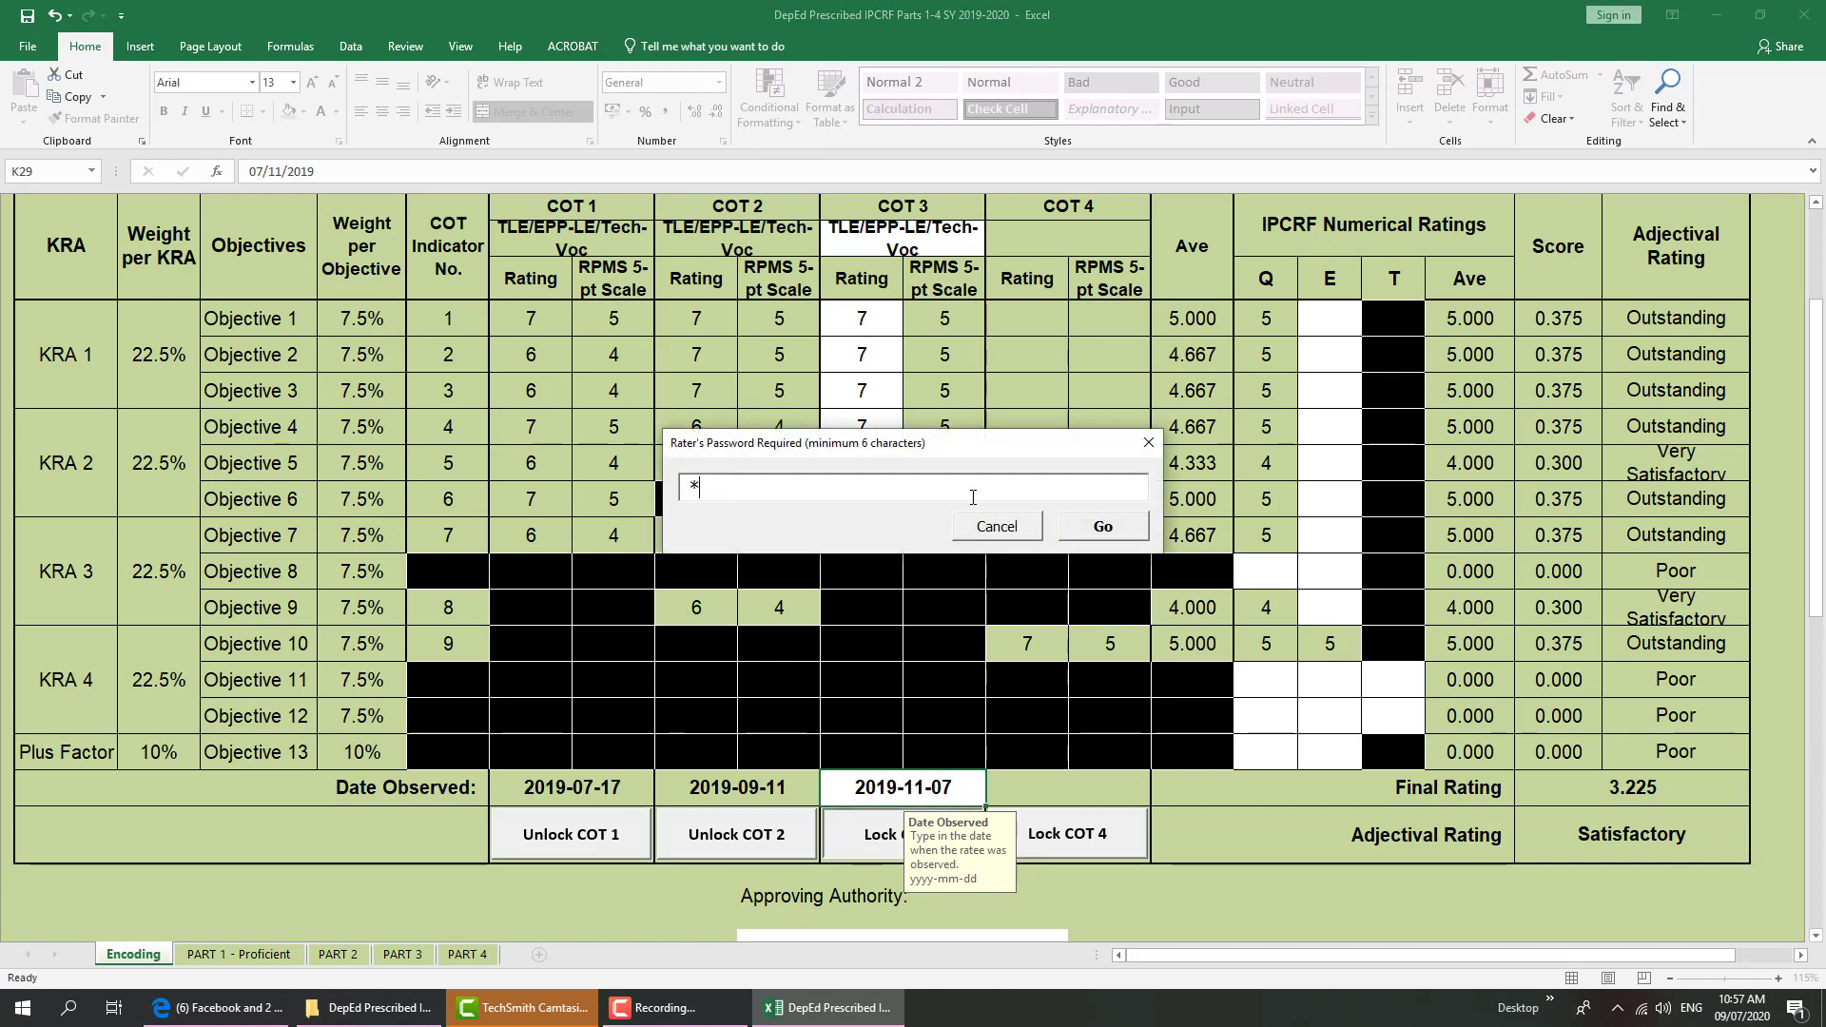
key("BackSpace")
key("BackSpace")
key("BackSpace")
key("BackSpace")
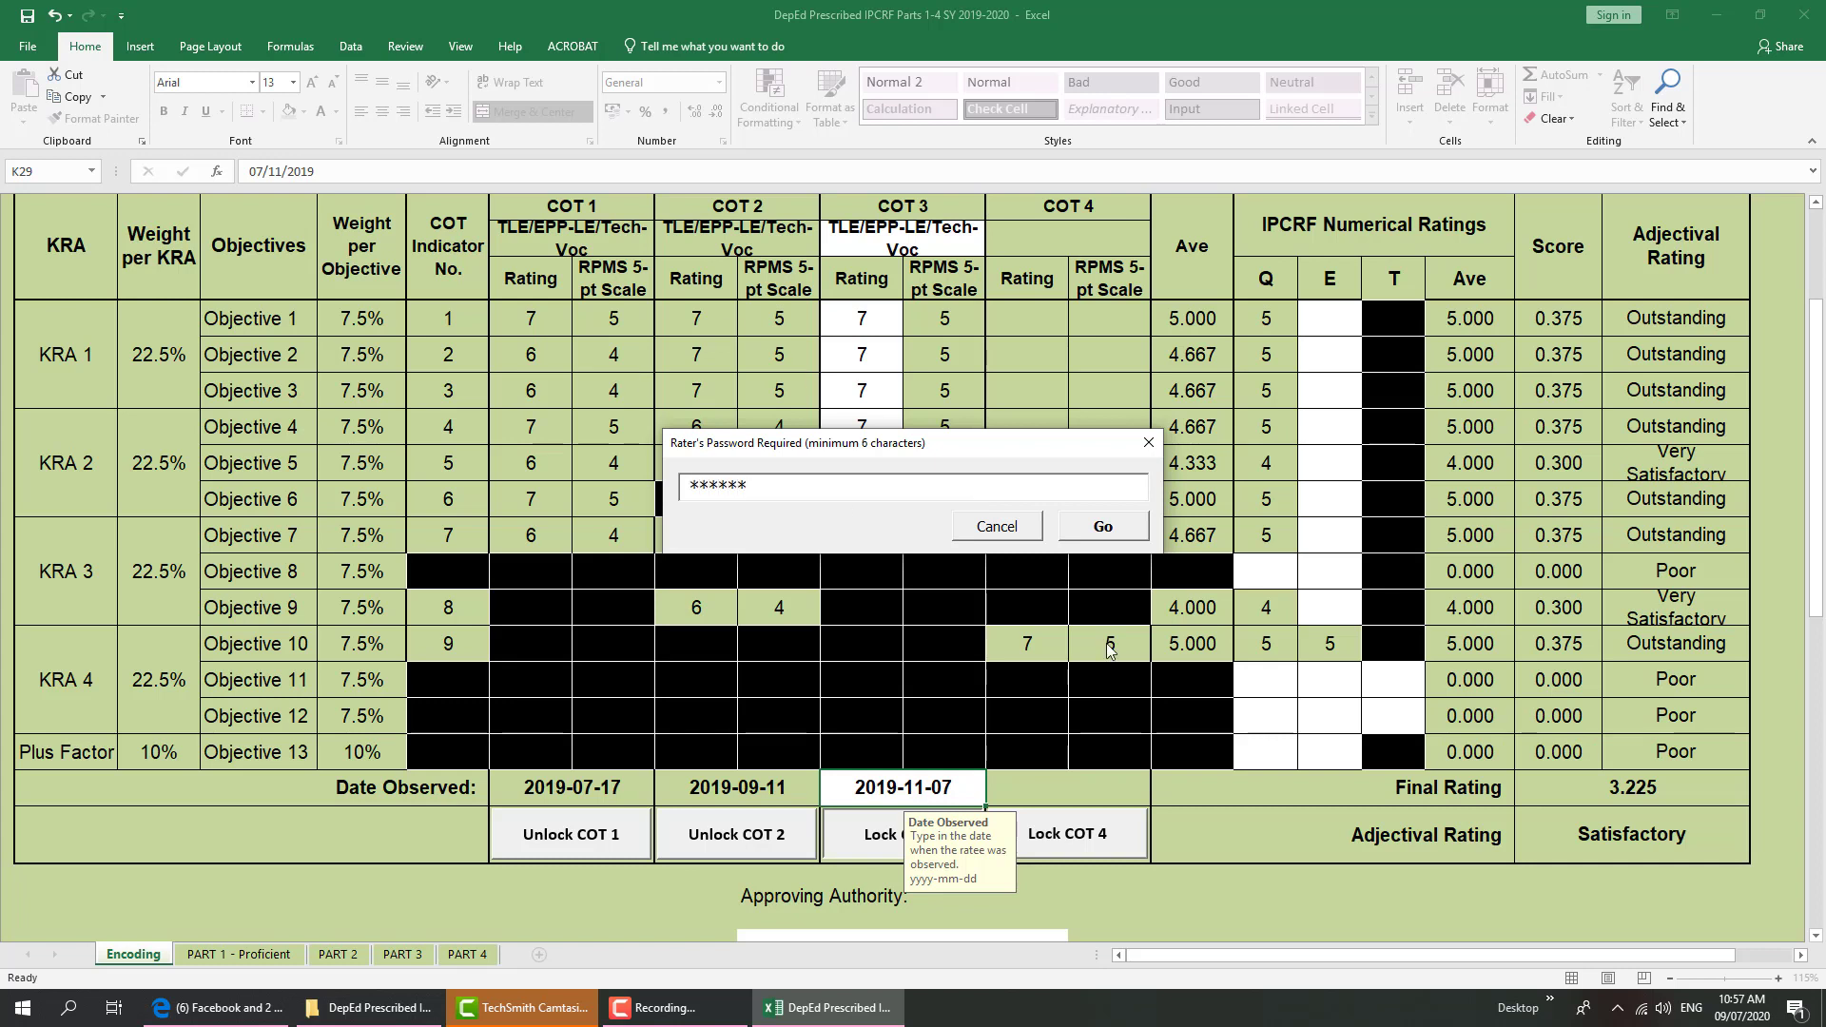
left_click(1104, 527)
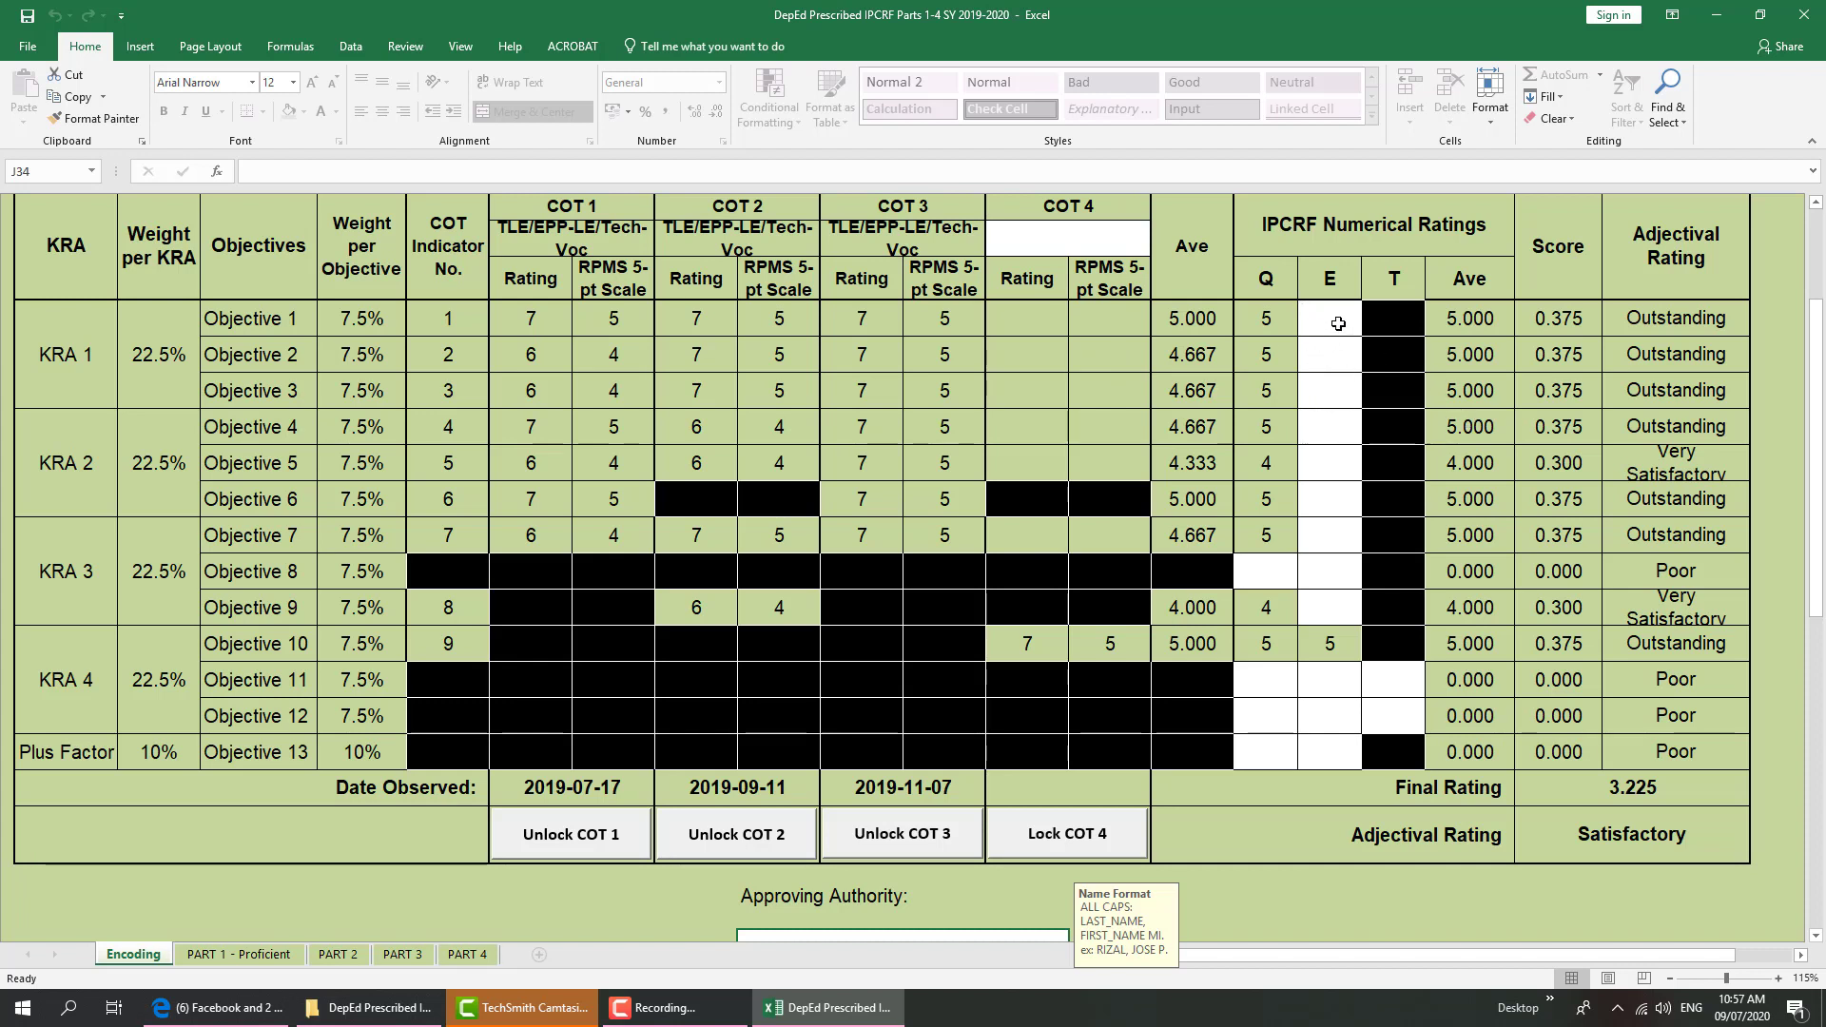
Fill in the Efficiency ratings down Objectives 2–7: 4, 3, 4, 5, 5, 5
left_click(1339, 324)
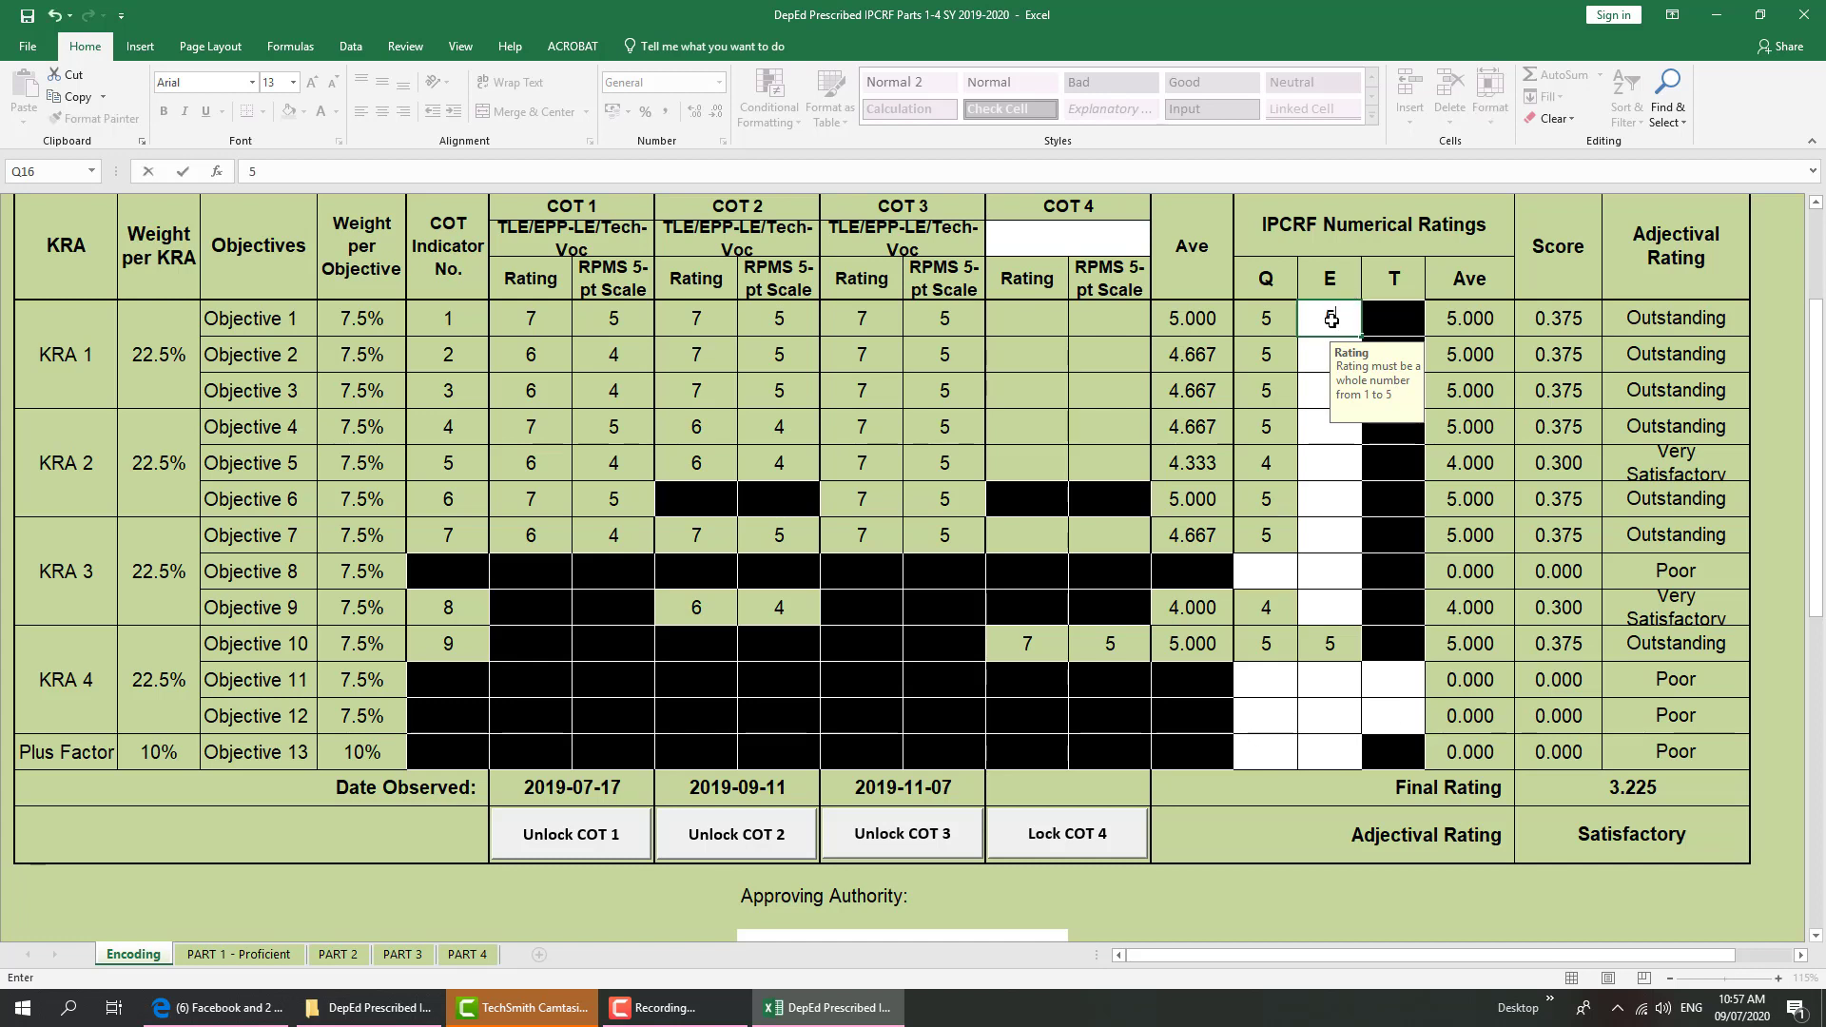
key("Down")
type("4")
key("Return")
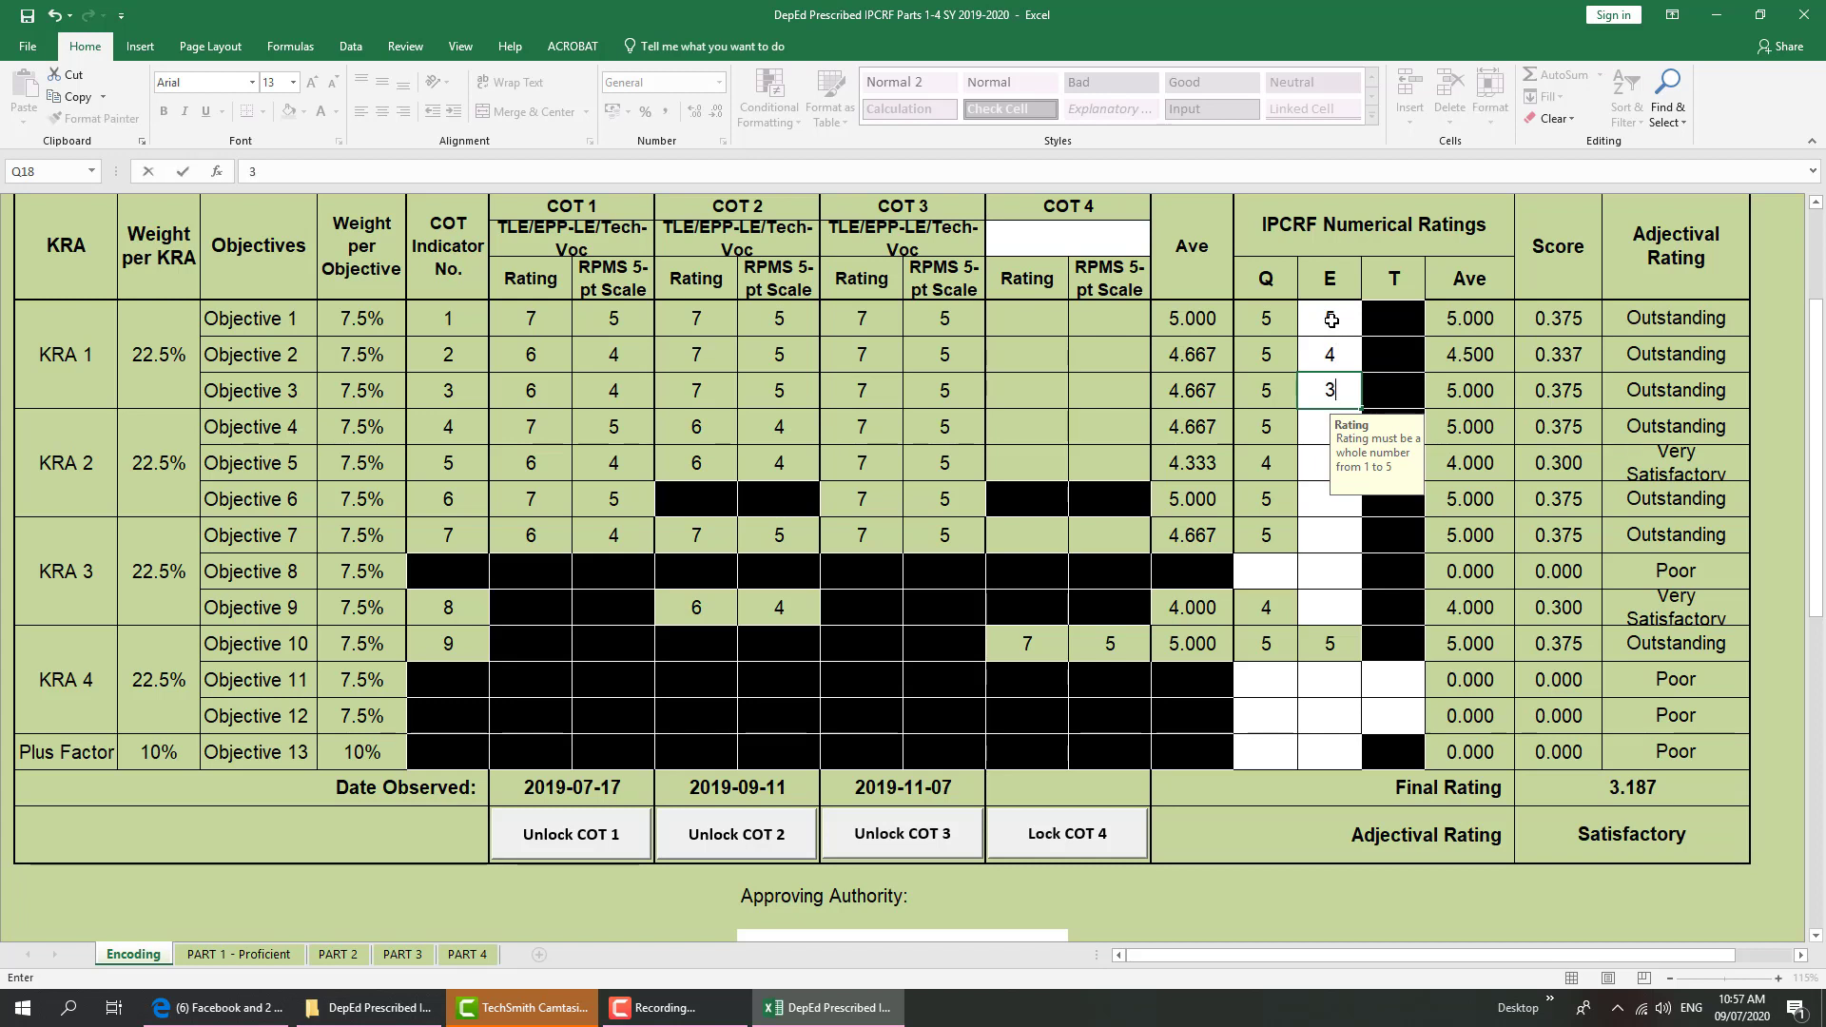
type("3")
key("Return")
type("4")
key("Return")
type("5")
key("Return")
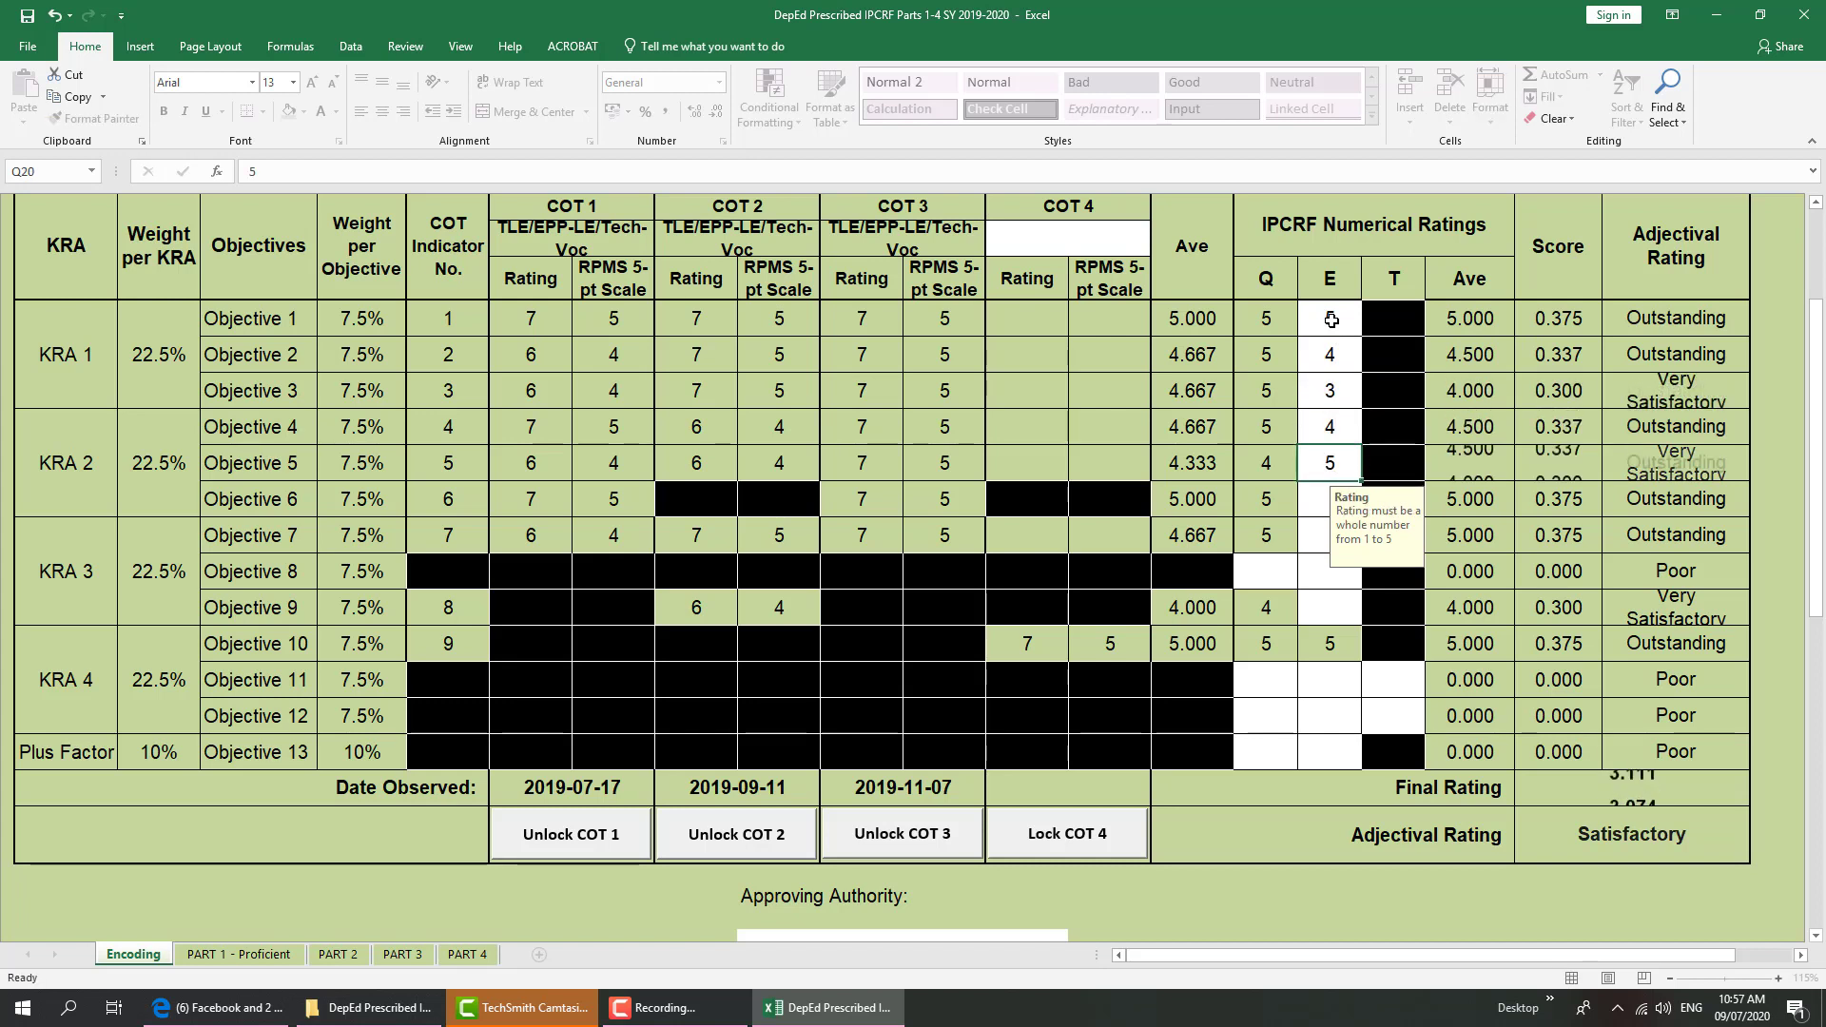
type("5")
key("Return")
type("5")
key("Return")
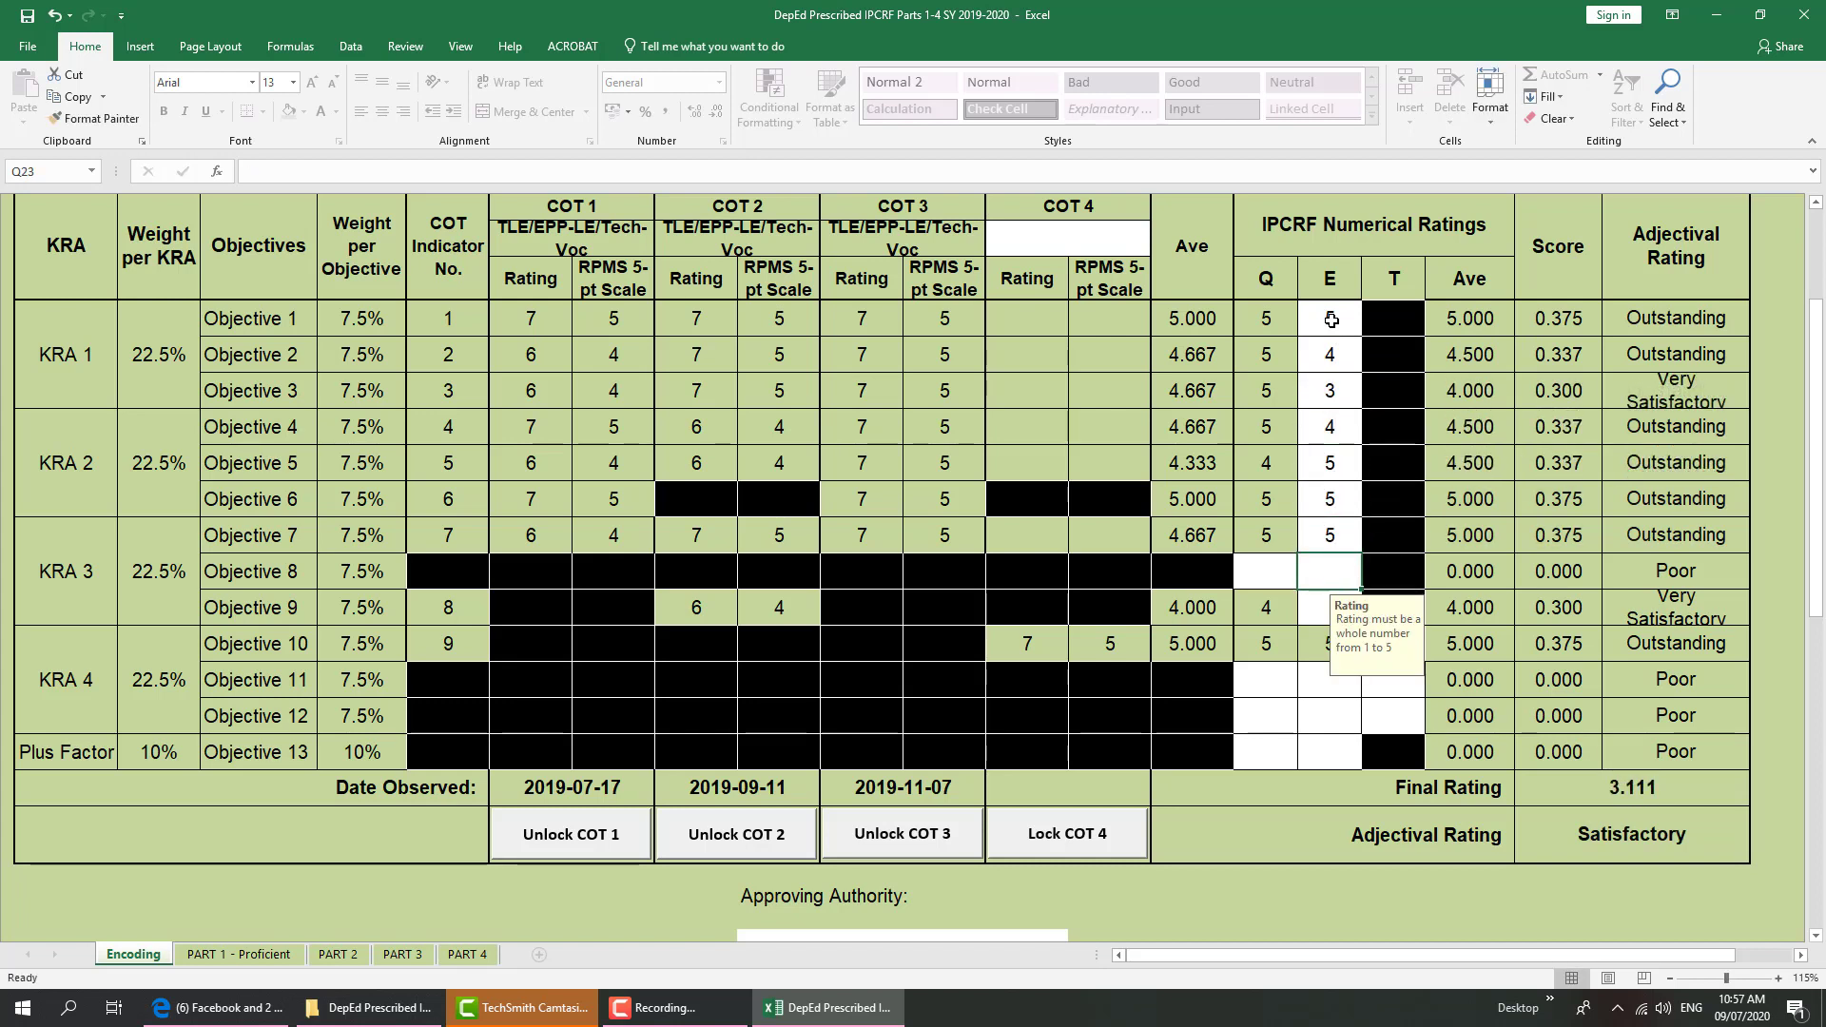
Enter the remaining Q, E and T ratings (5s and 4s) for Objectives 8–13
type("5")
key("Left")
type("4")
key("Return")
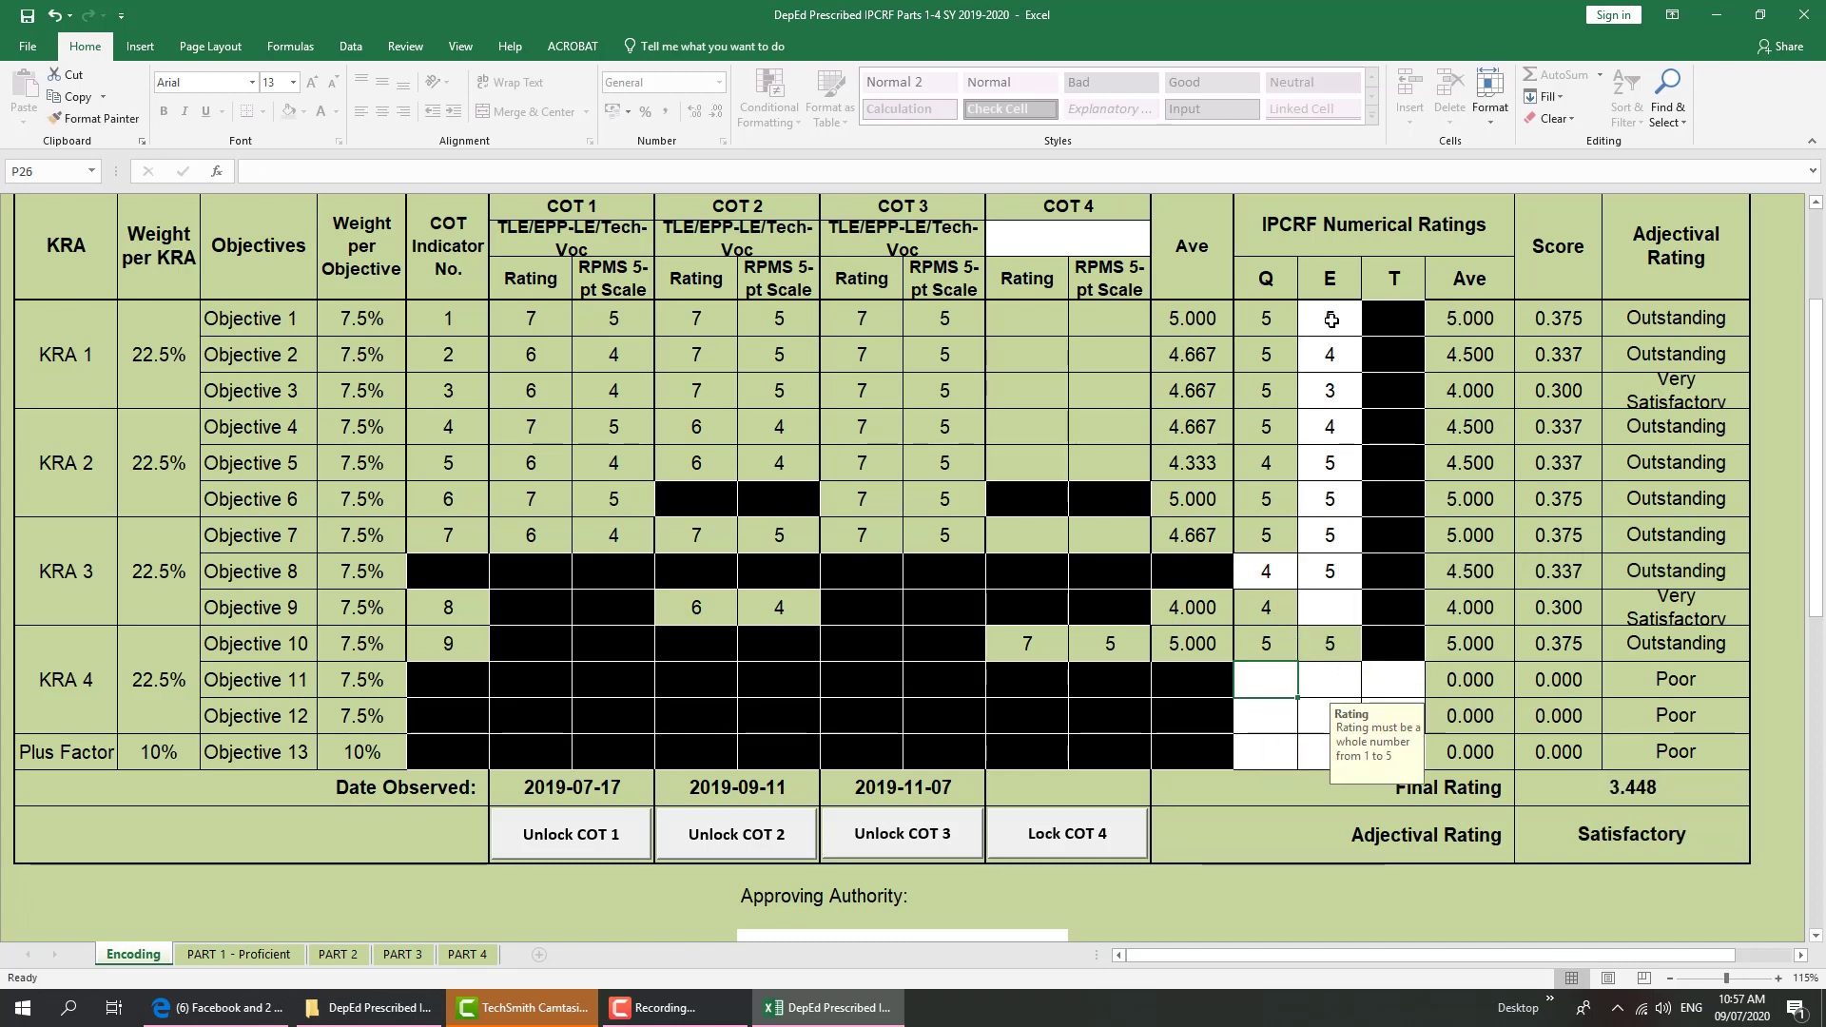
key("Right")
type("5")
key("Return")
key("Return")
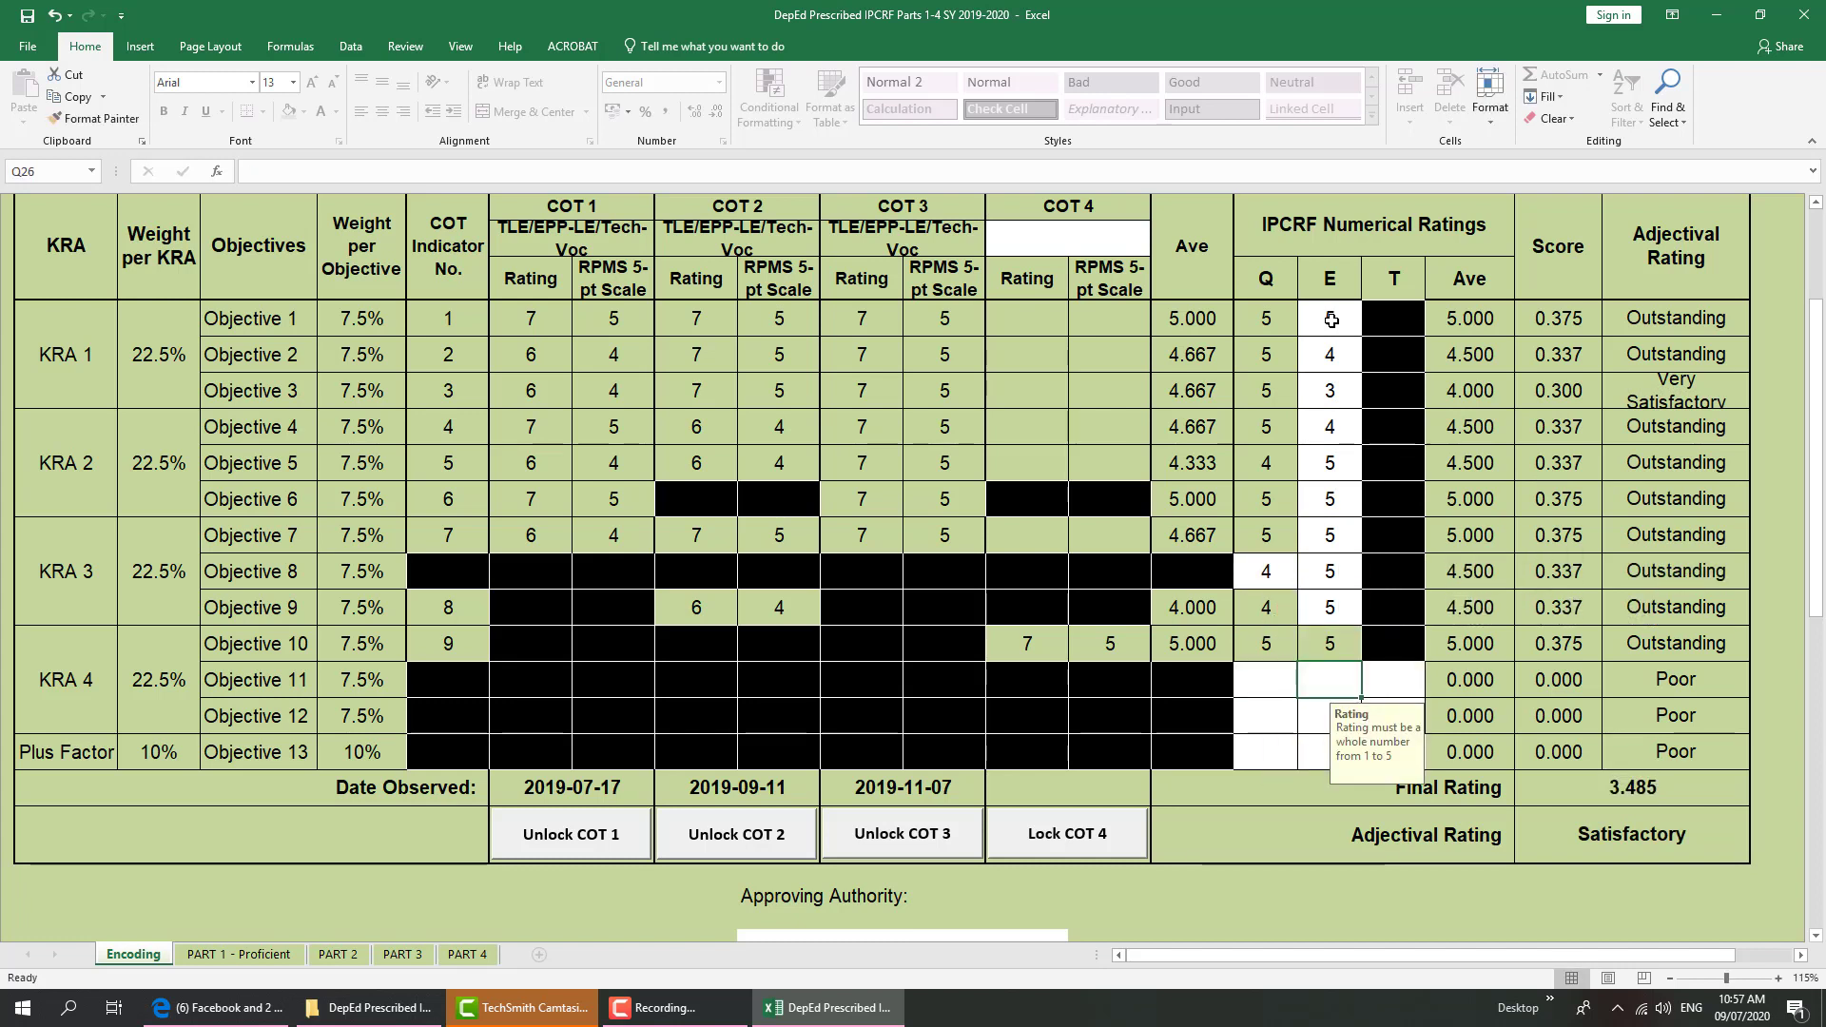
type("5")
key("Left")
type("5")
key("Return")
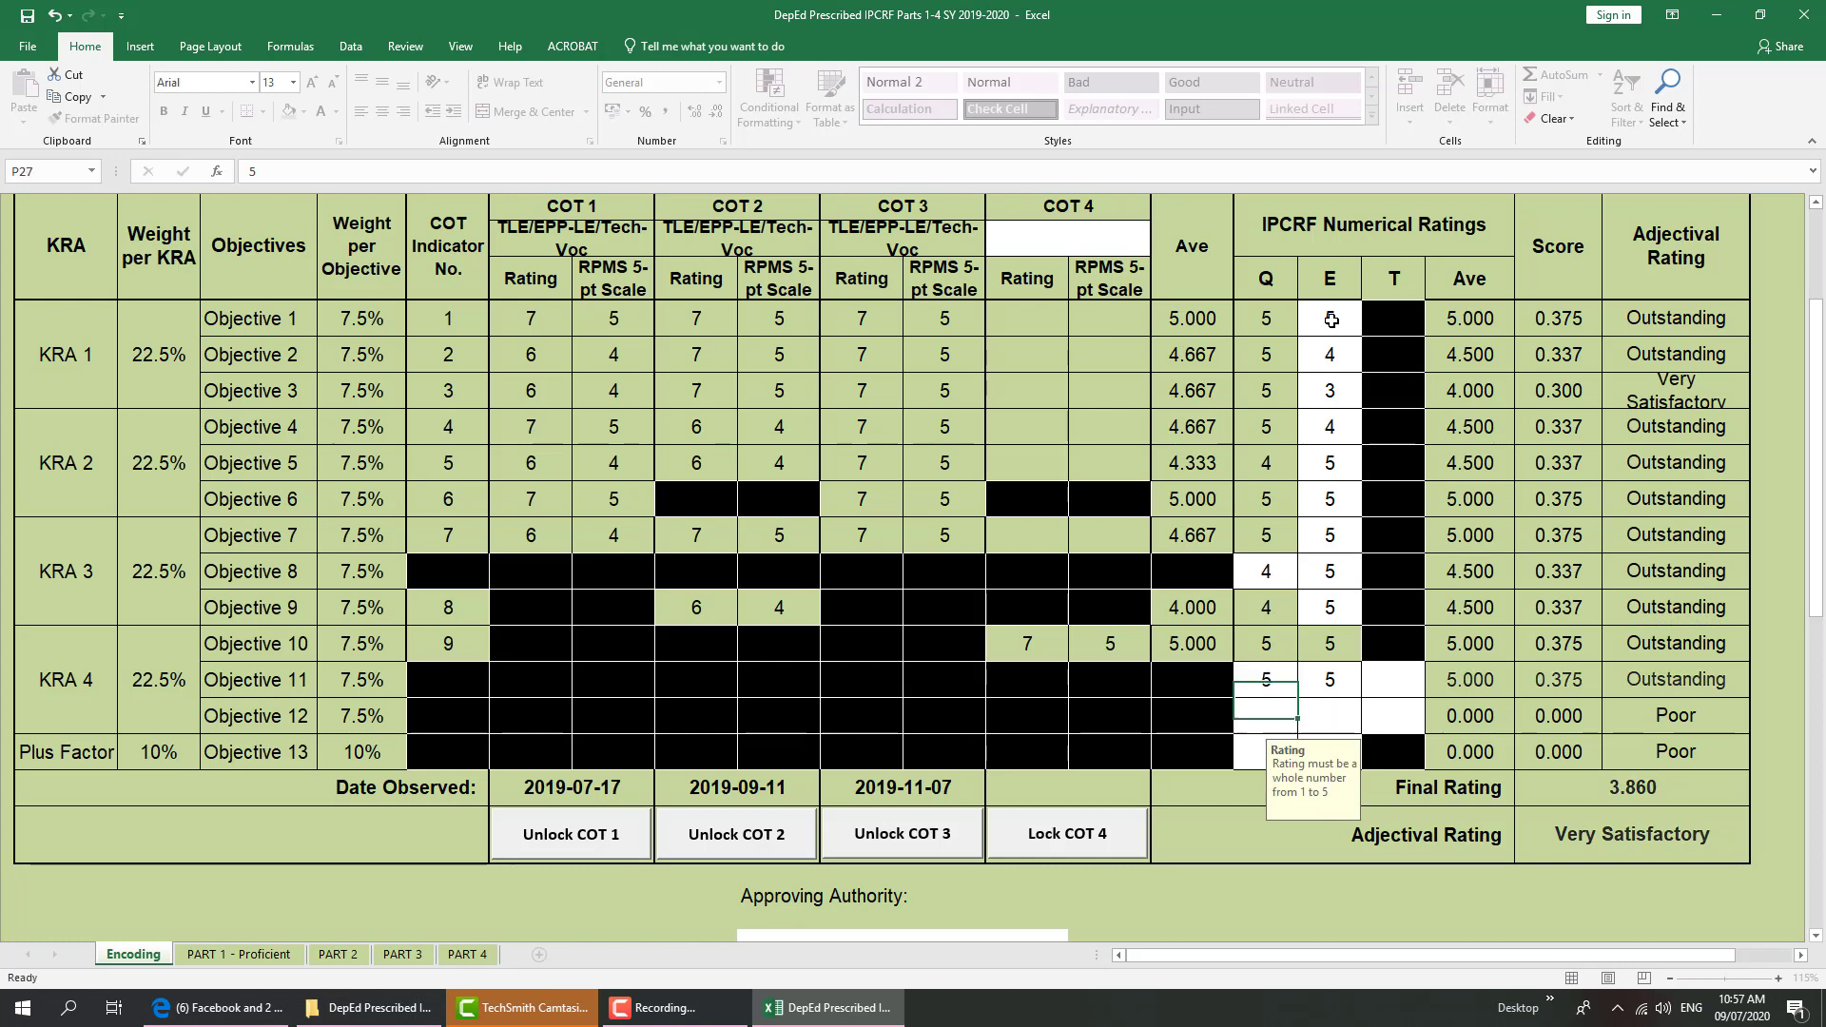
type("5")
key("Right")
type("4")
key("Right")
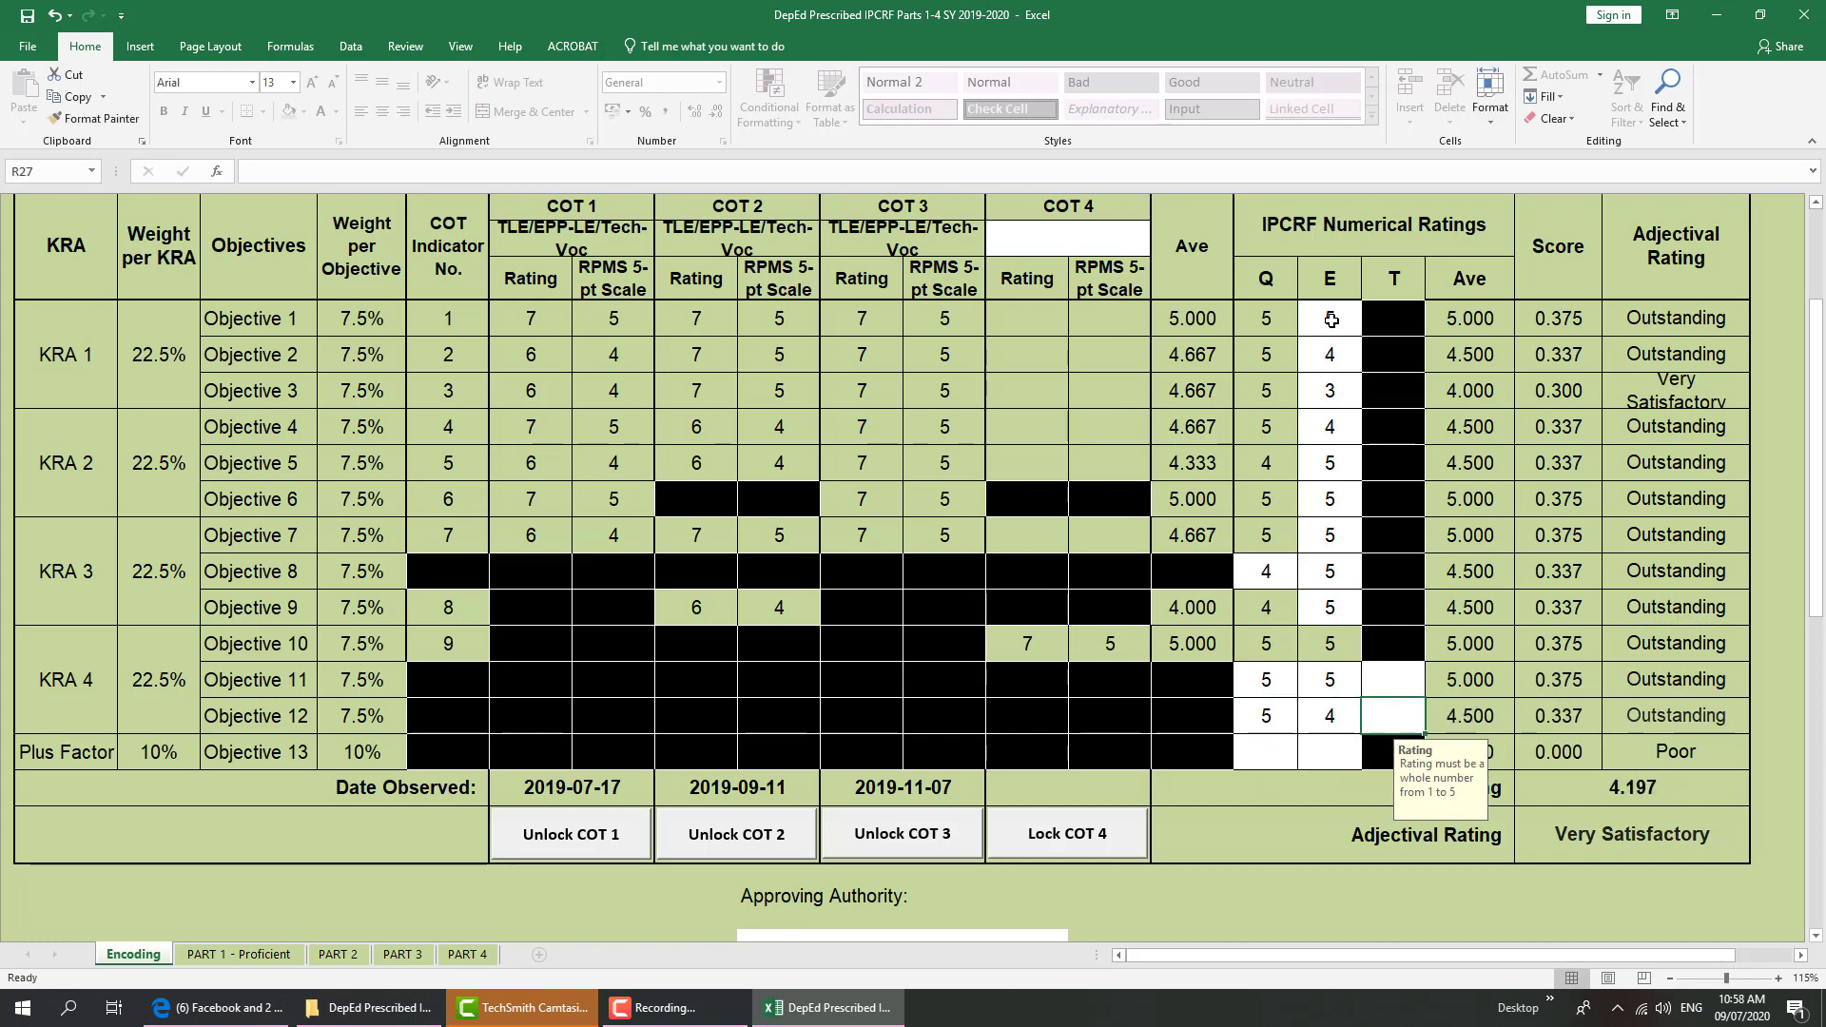
type("4")
key("Up")
type("5")
key("Return")
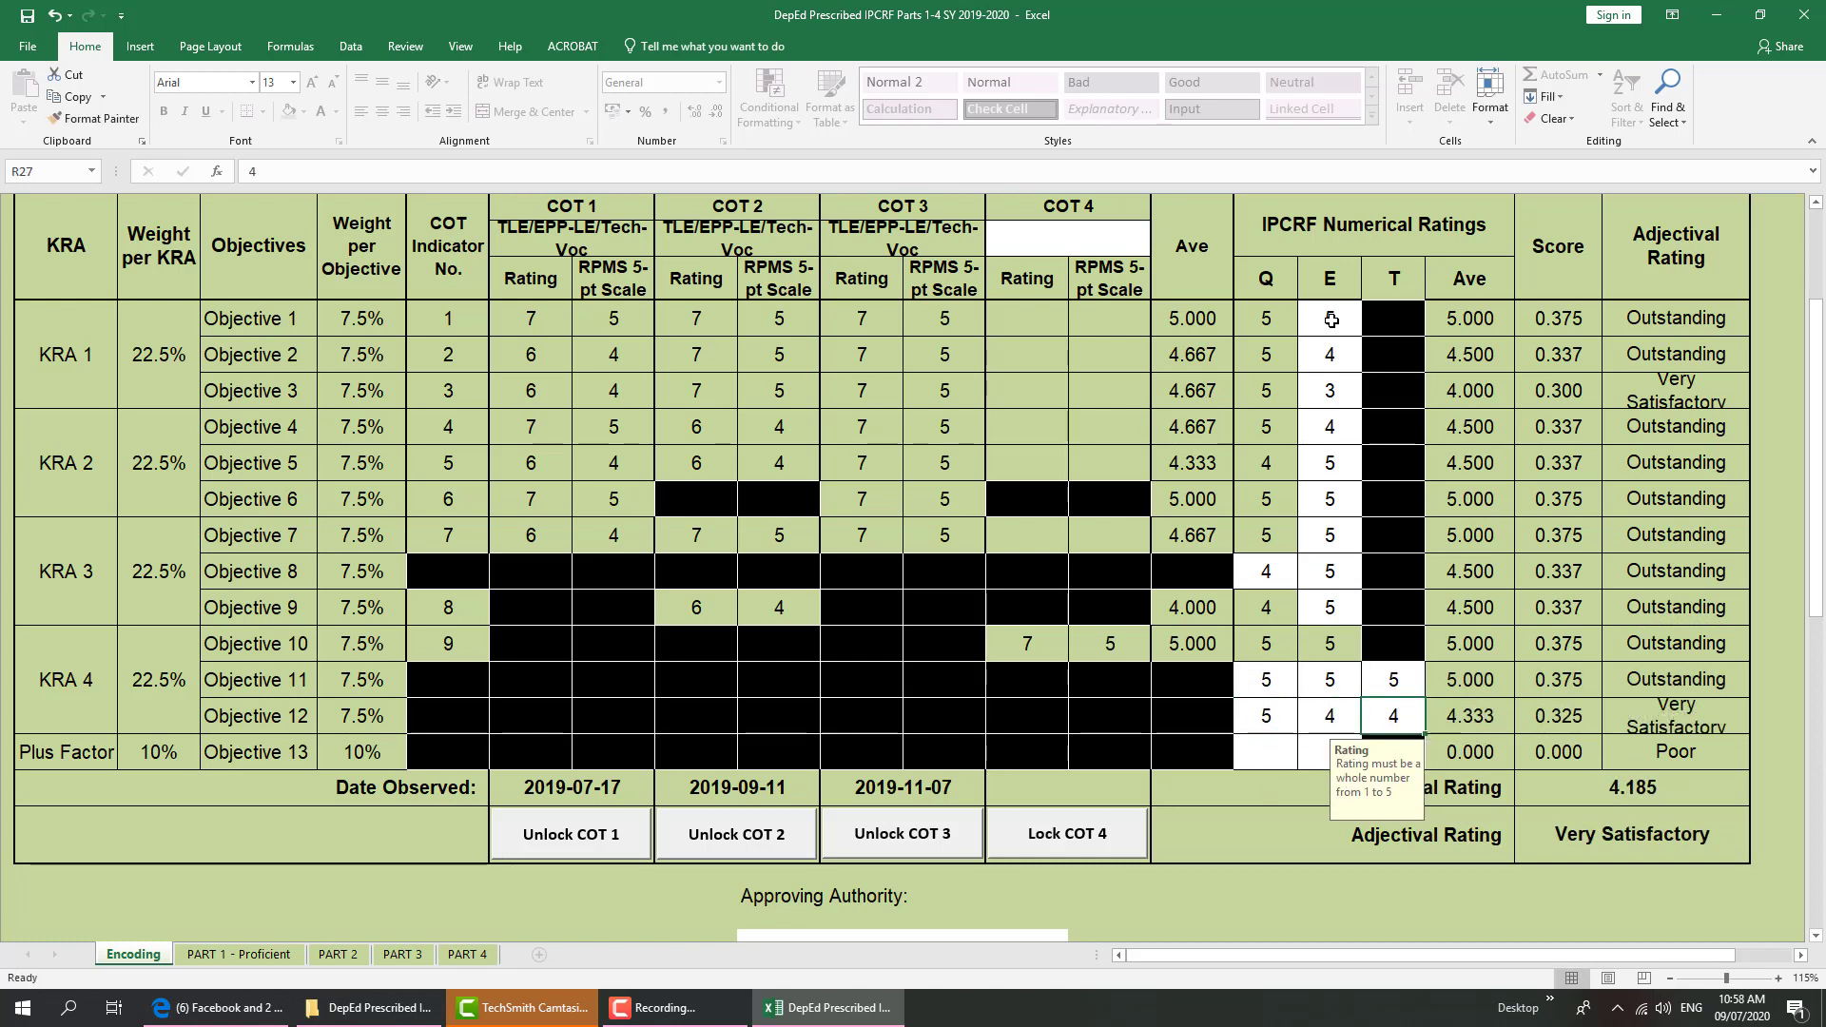
key("Left")
key("Left")
key("Down")
type("5")
key("Right")
type("5")
key("Up")
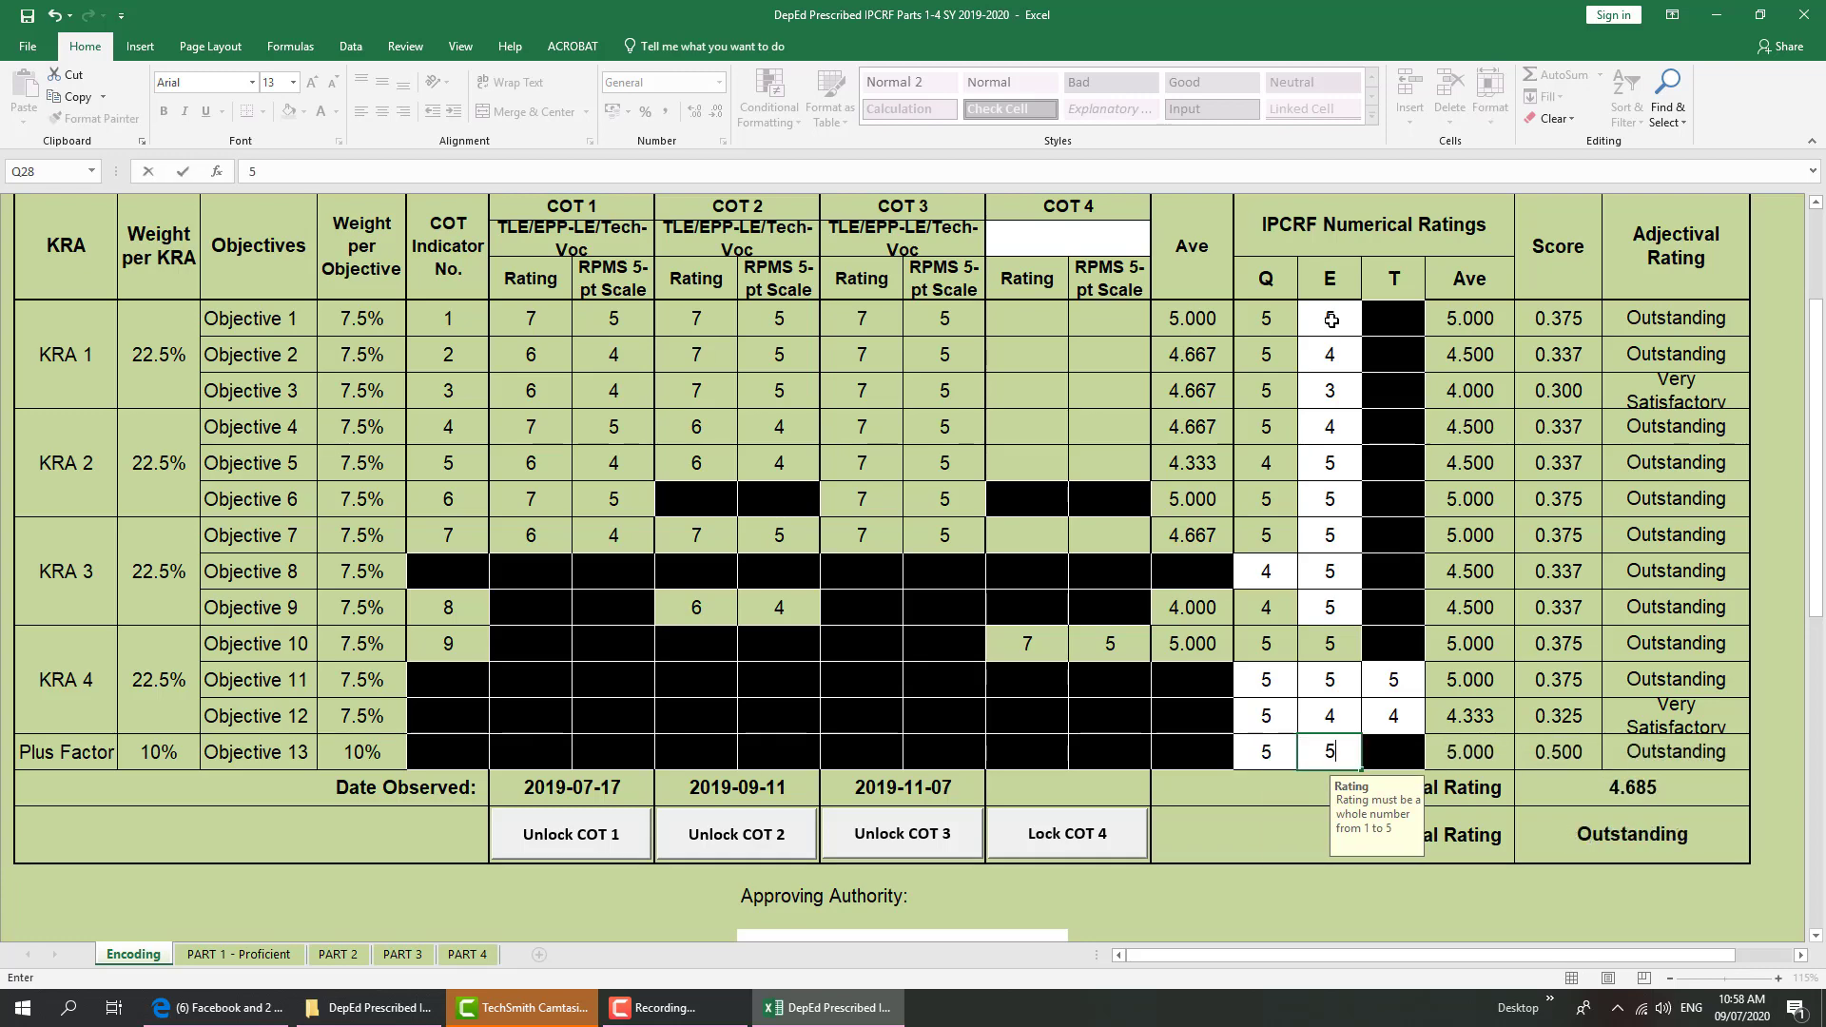
key("Up")
key("Right")
Enter the approver's full name in capitals as the Approving Authority
scroll(1350, 666, "down", 1)
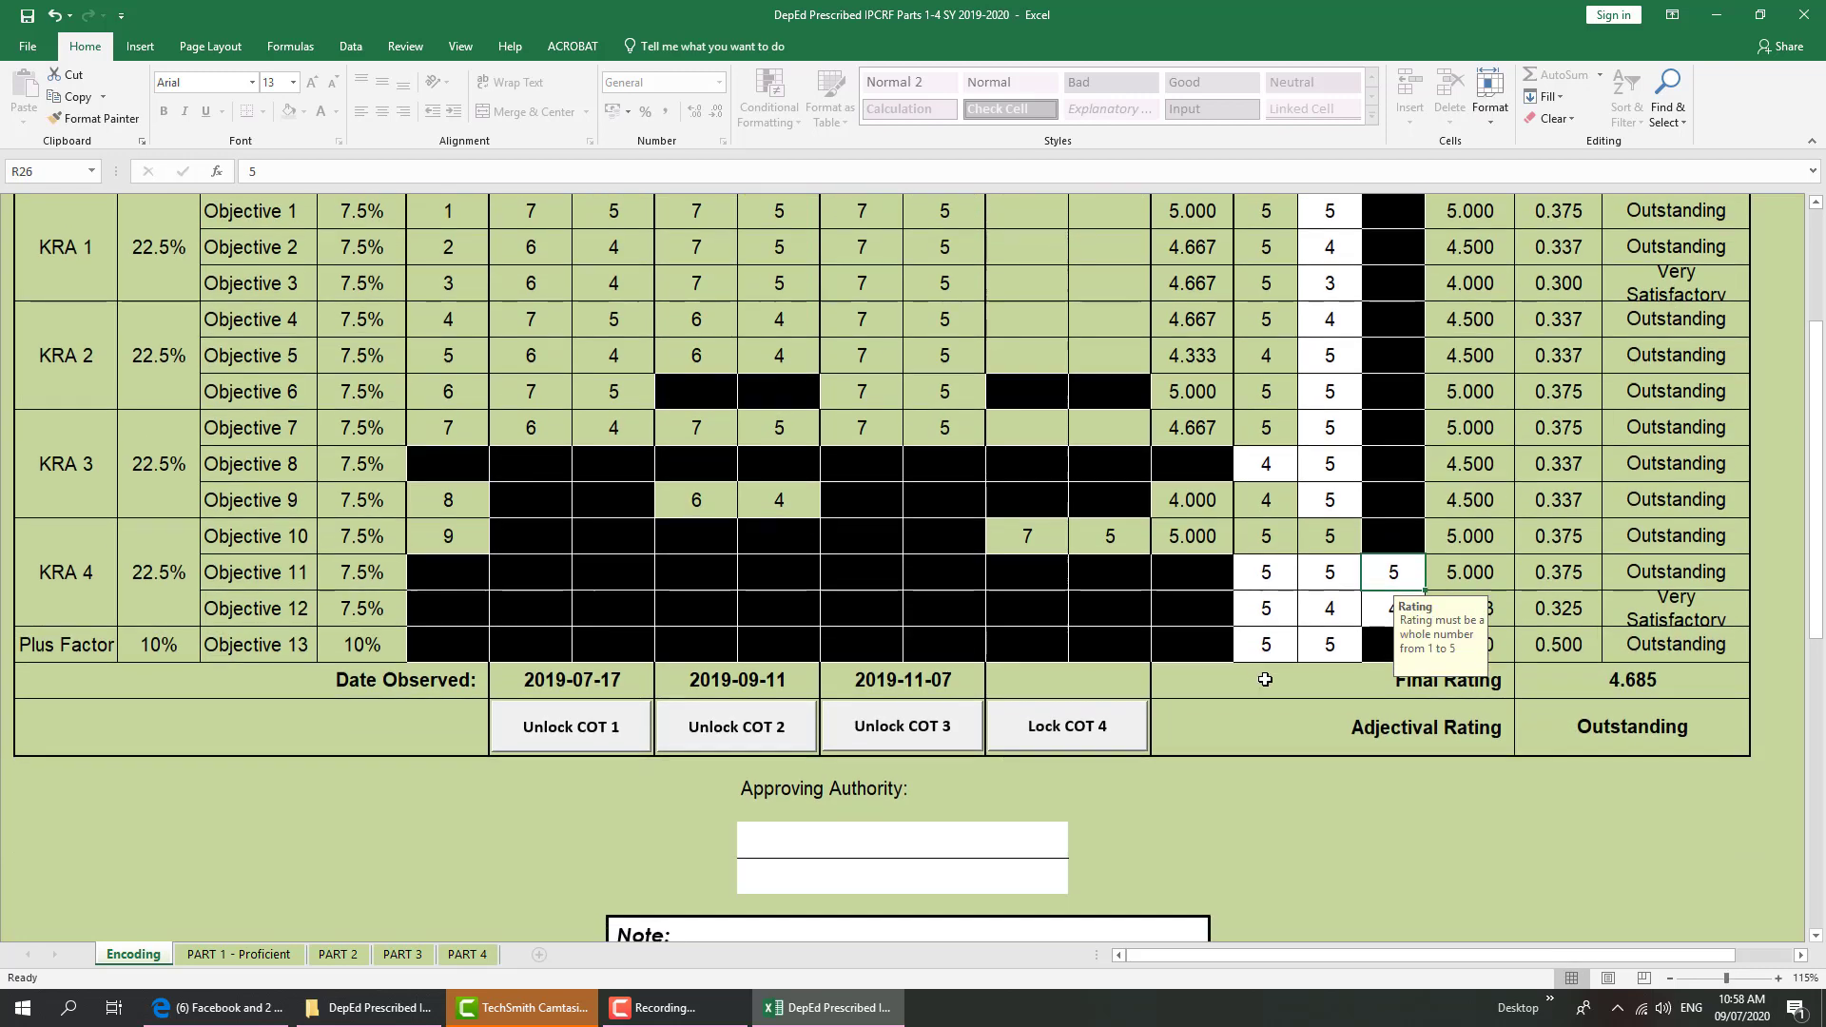
scroll(1333, 601, "up", 1)
scroll(1712, 324, "up", 1)
scroll(1722, 412, "down", 2)
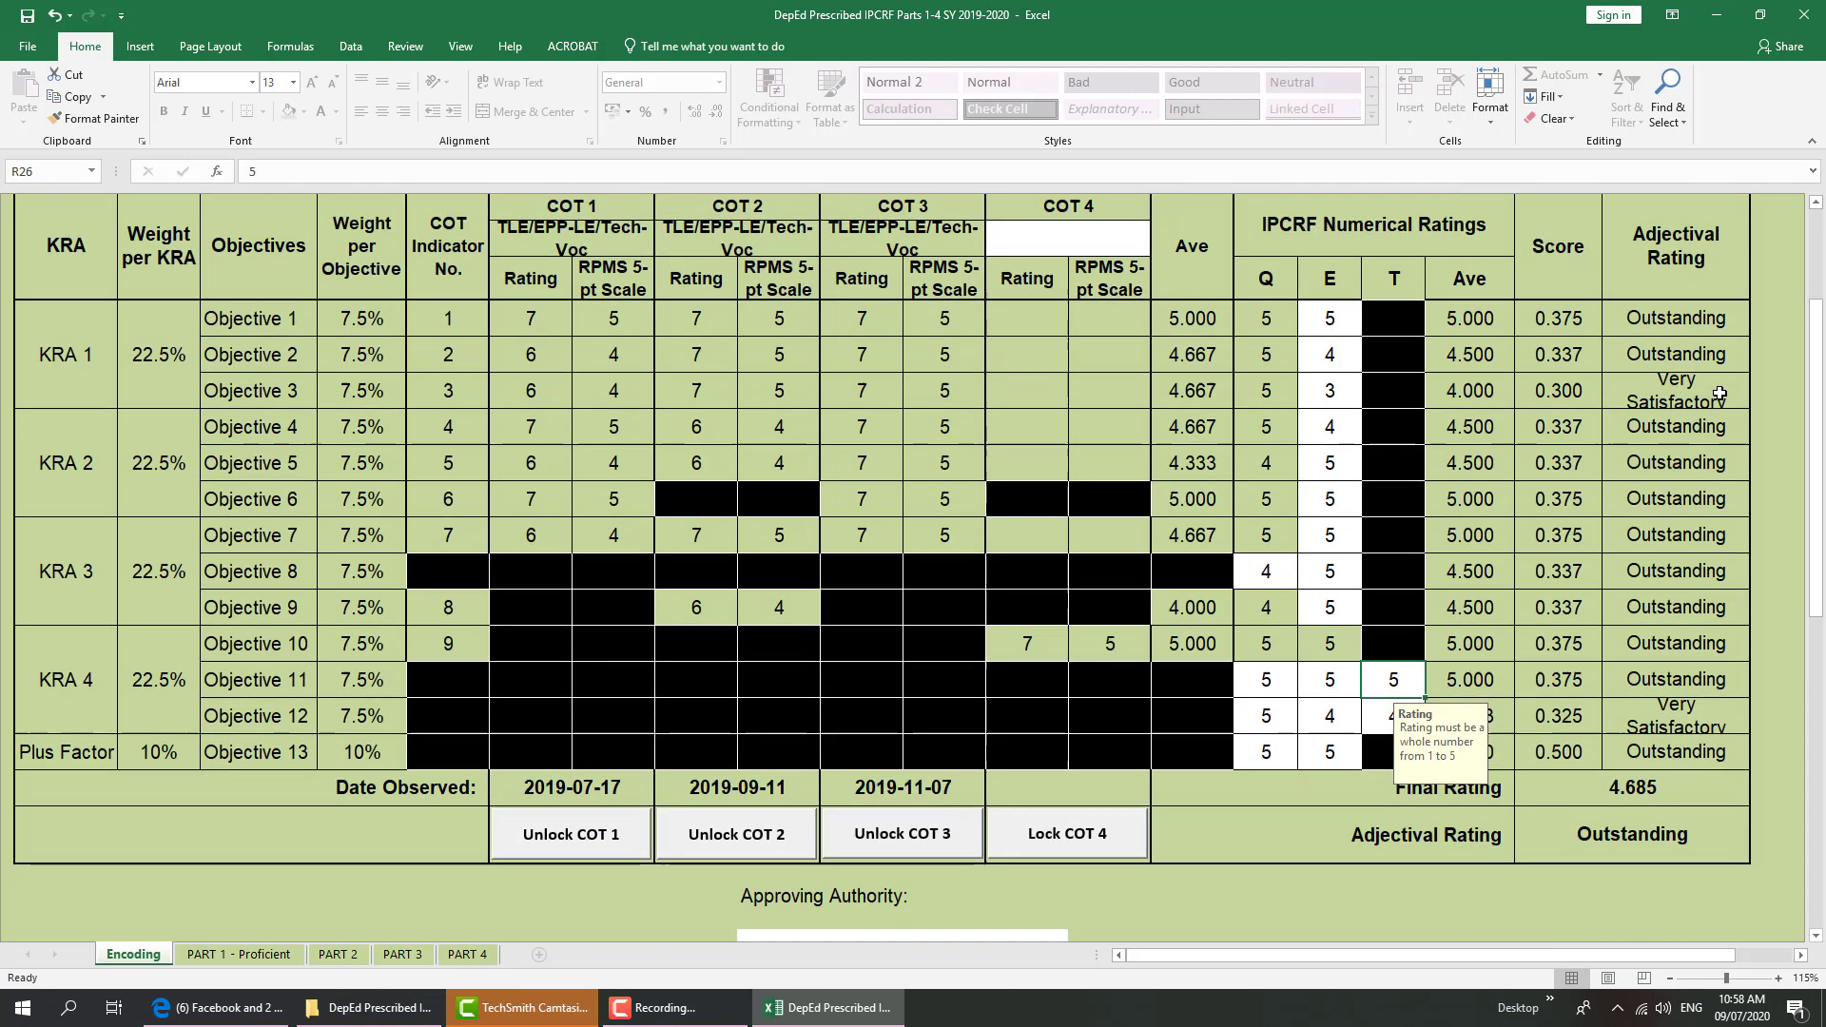
scroll(1720, 414, "down", 1)
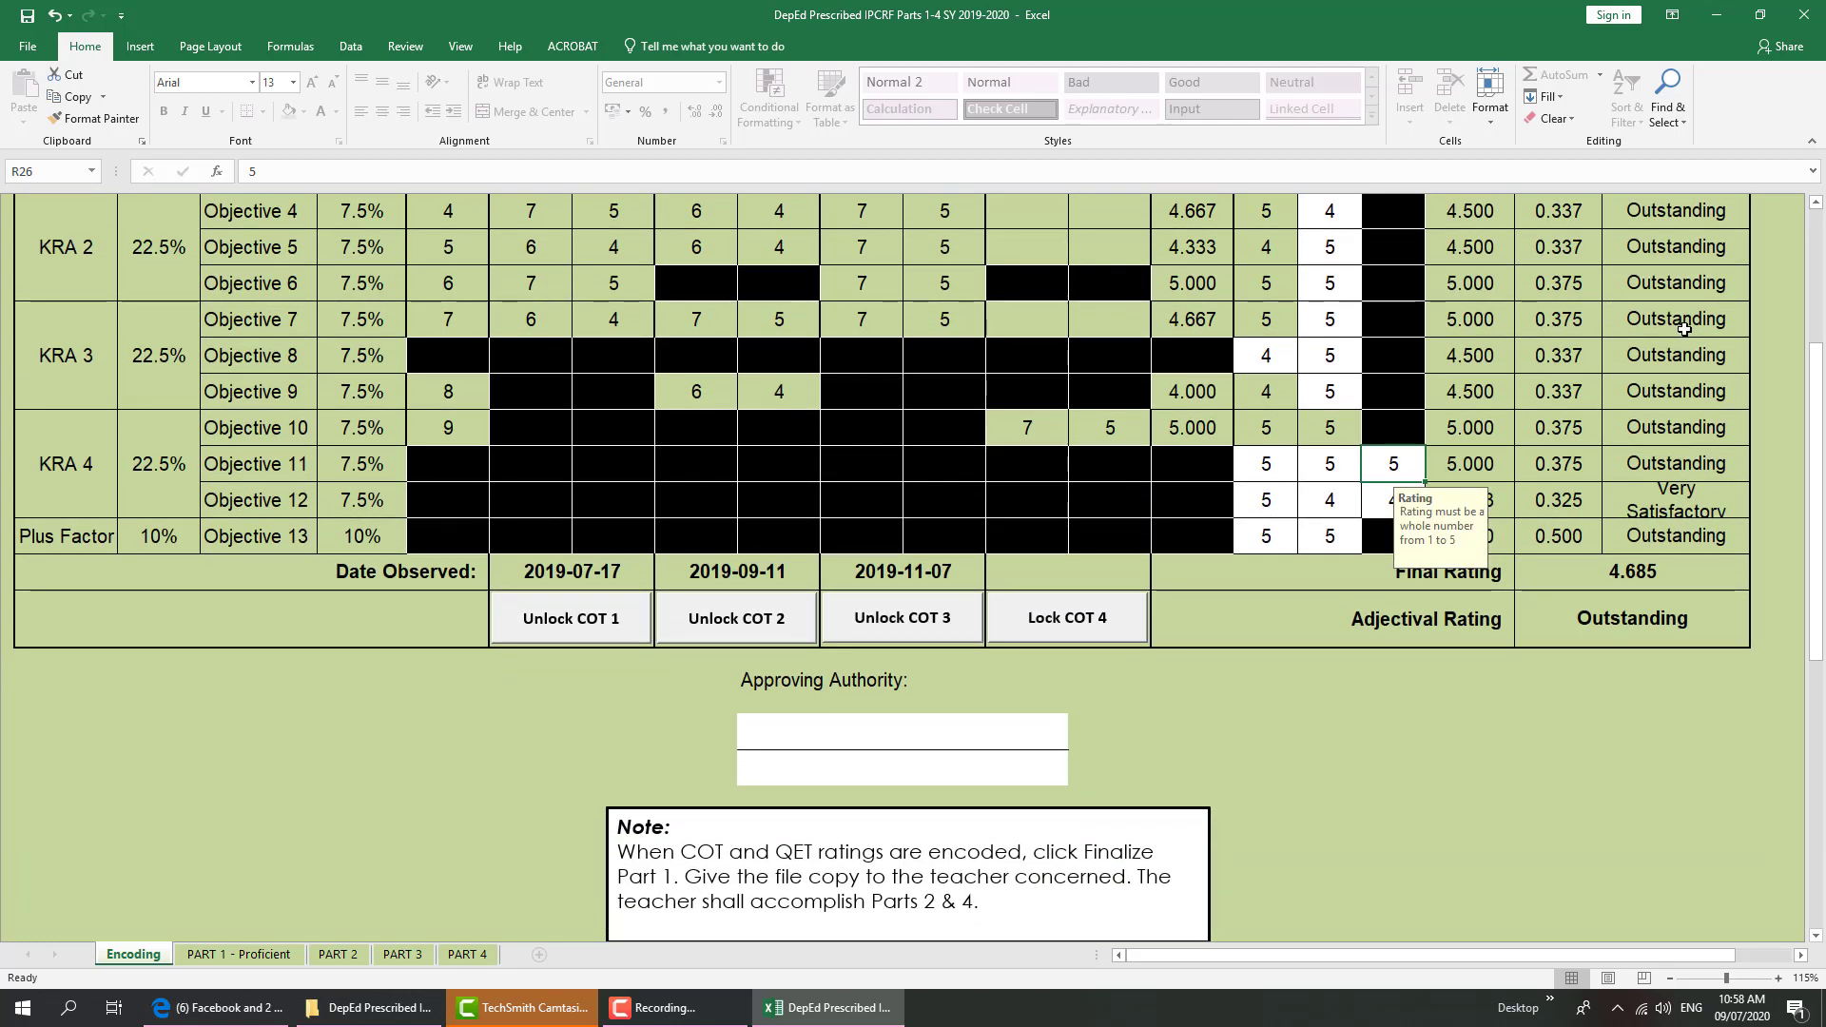
left_click(855, 732)
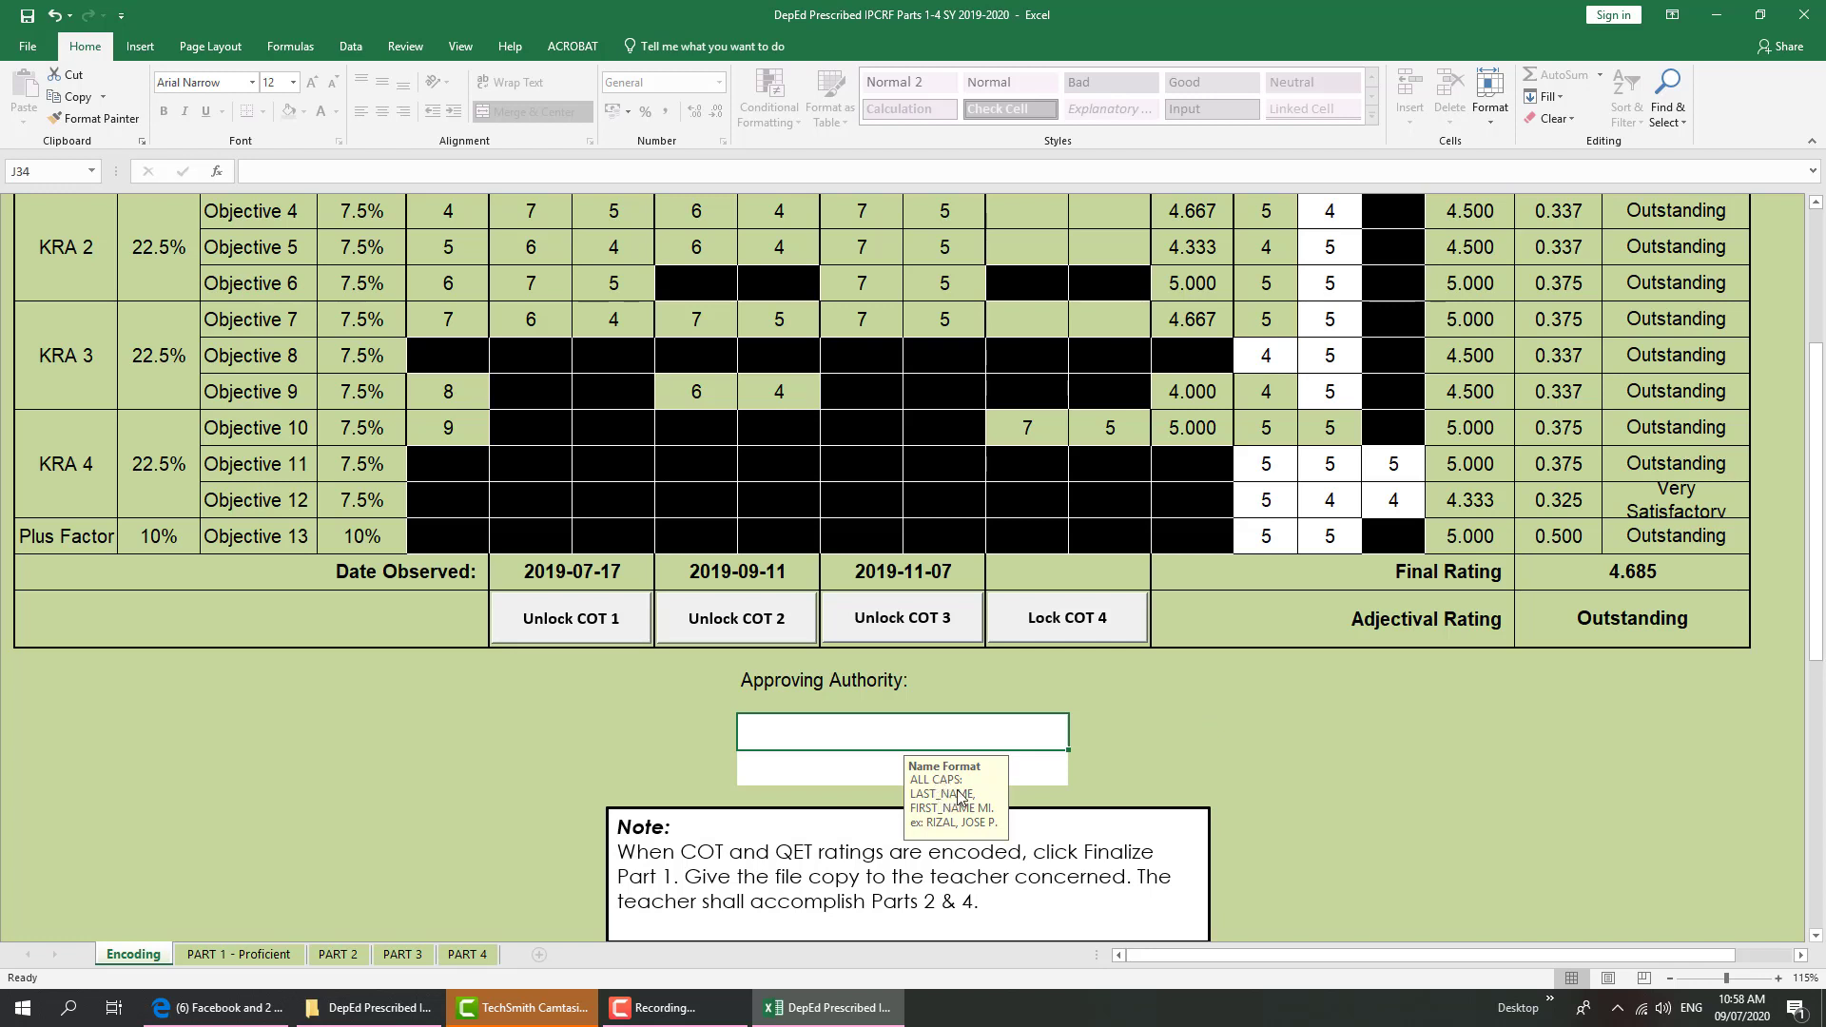
type("tera")
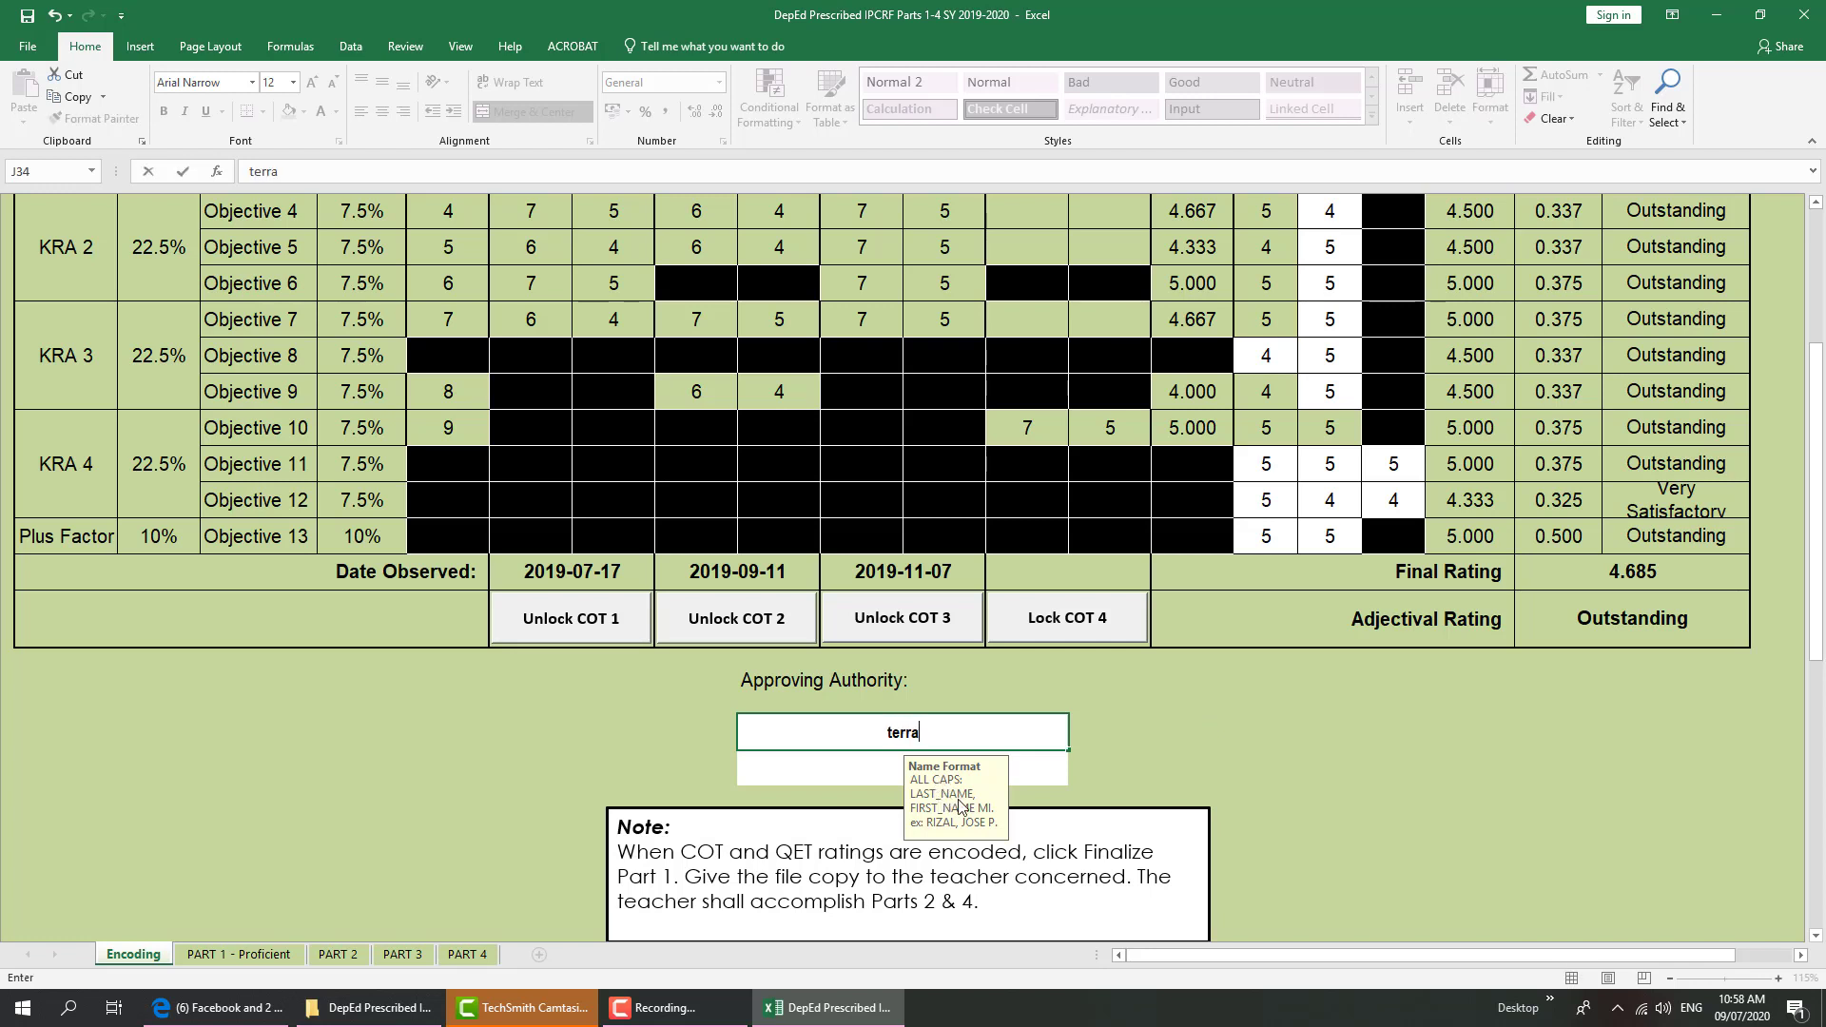
key("BackSpace")
key("BackSpace")
key("BackSpace")
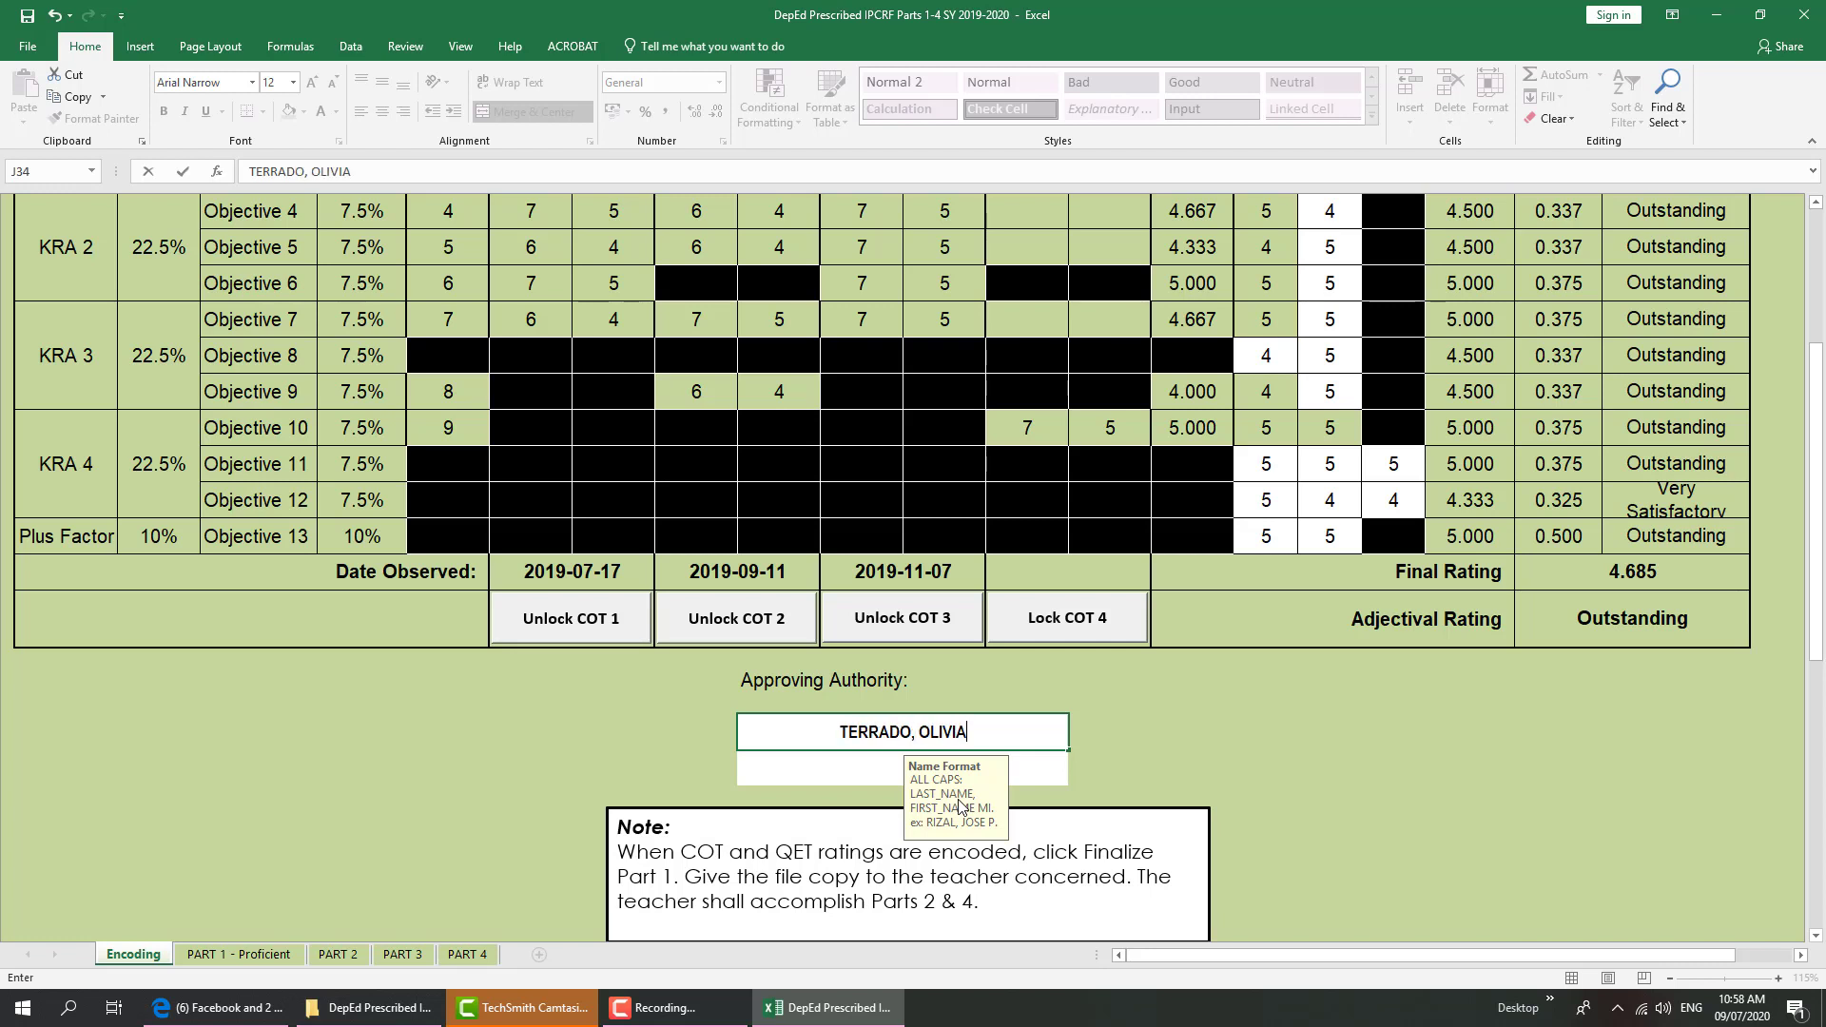
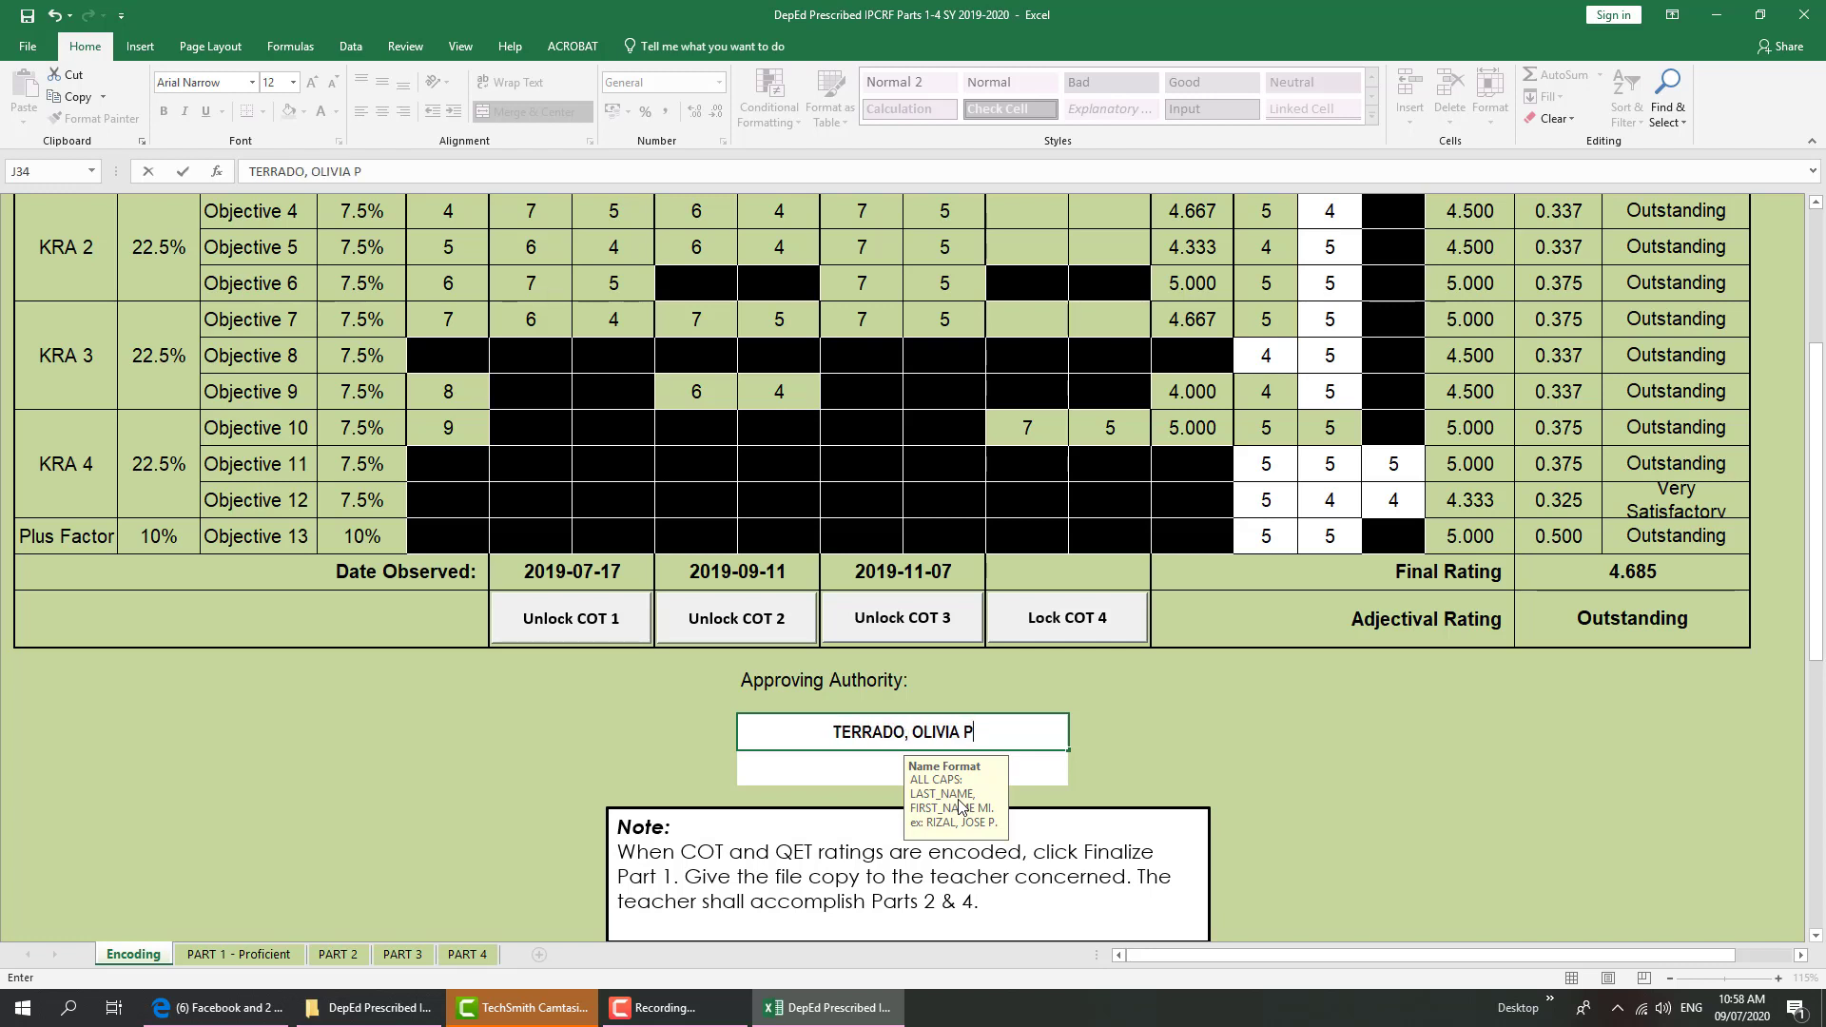
key("Return")
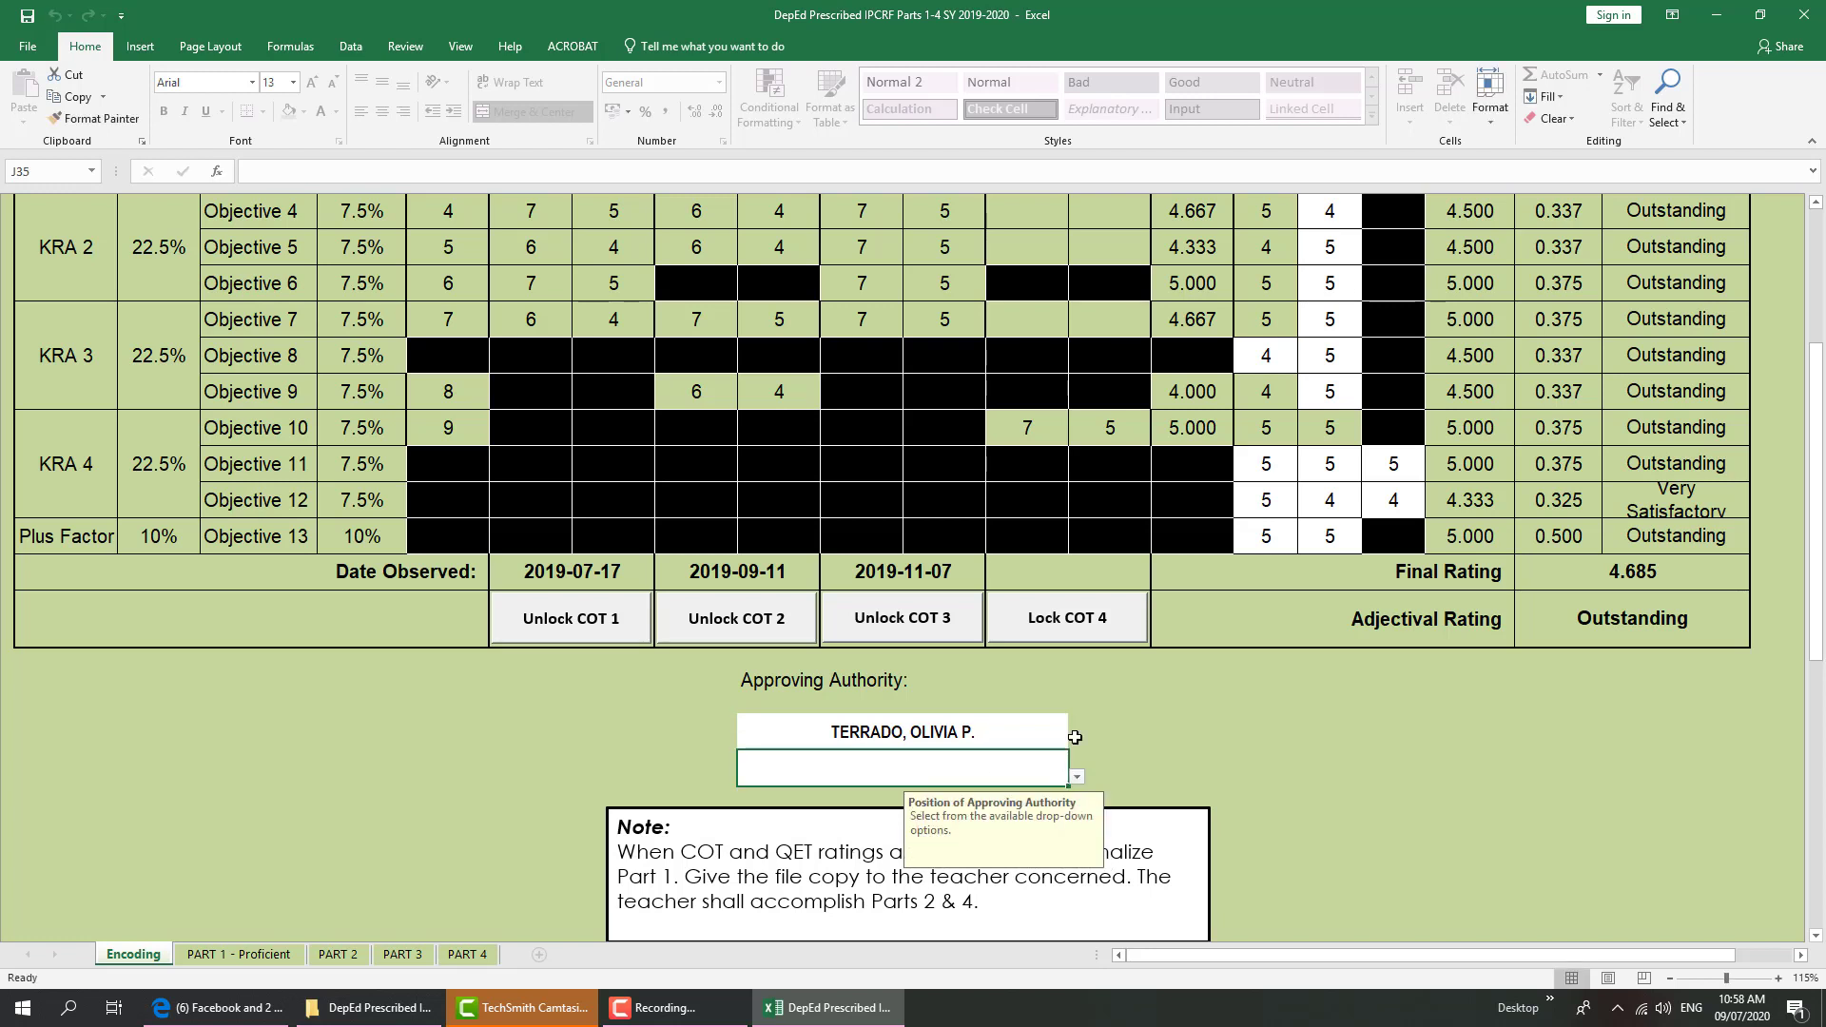
Set the Approving Authority position to Principal IV
left_click(1079, 778)
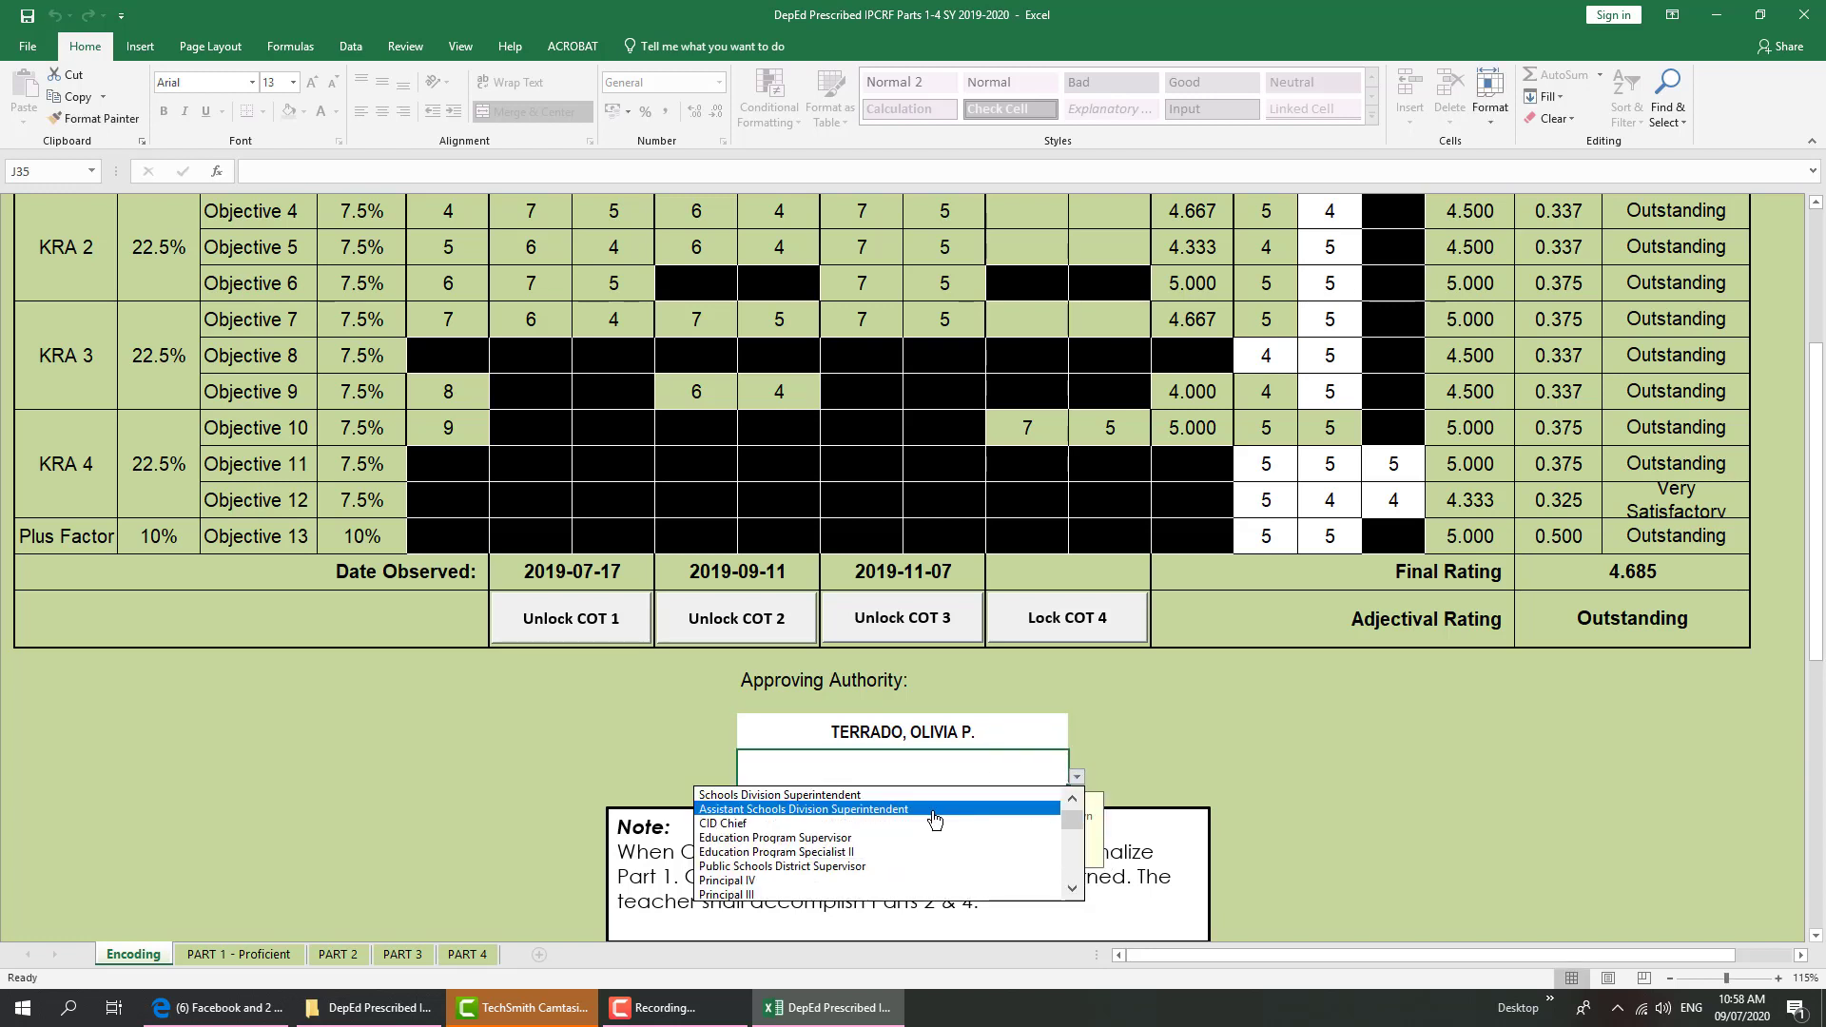
left_click(802, 879)
scroll(802, 879, "down", 2)
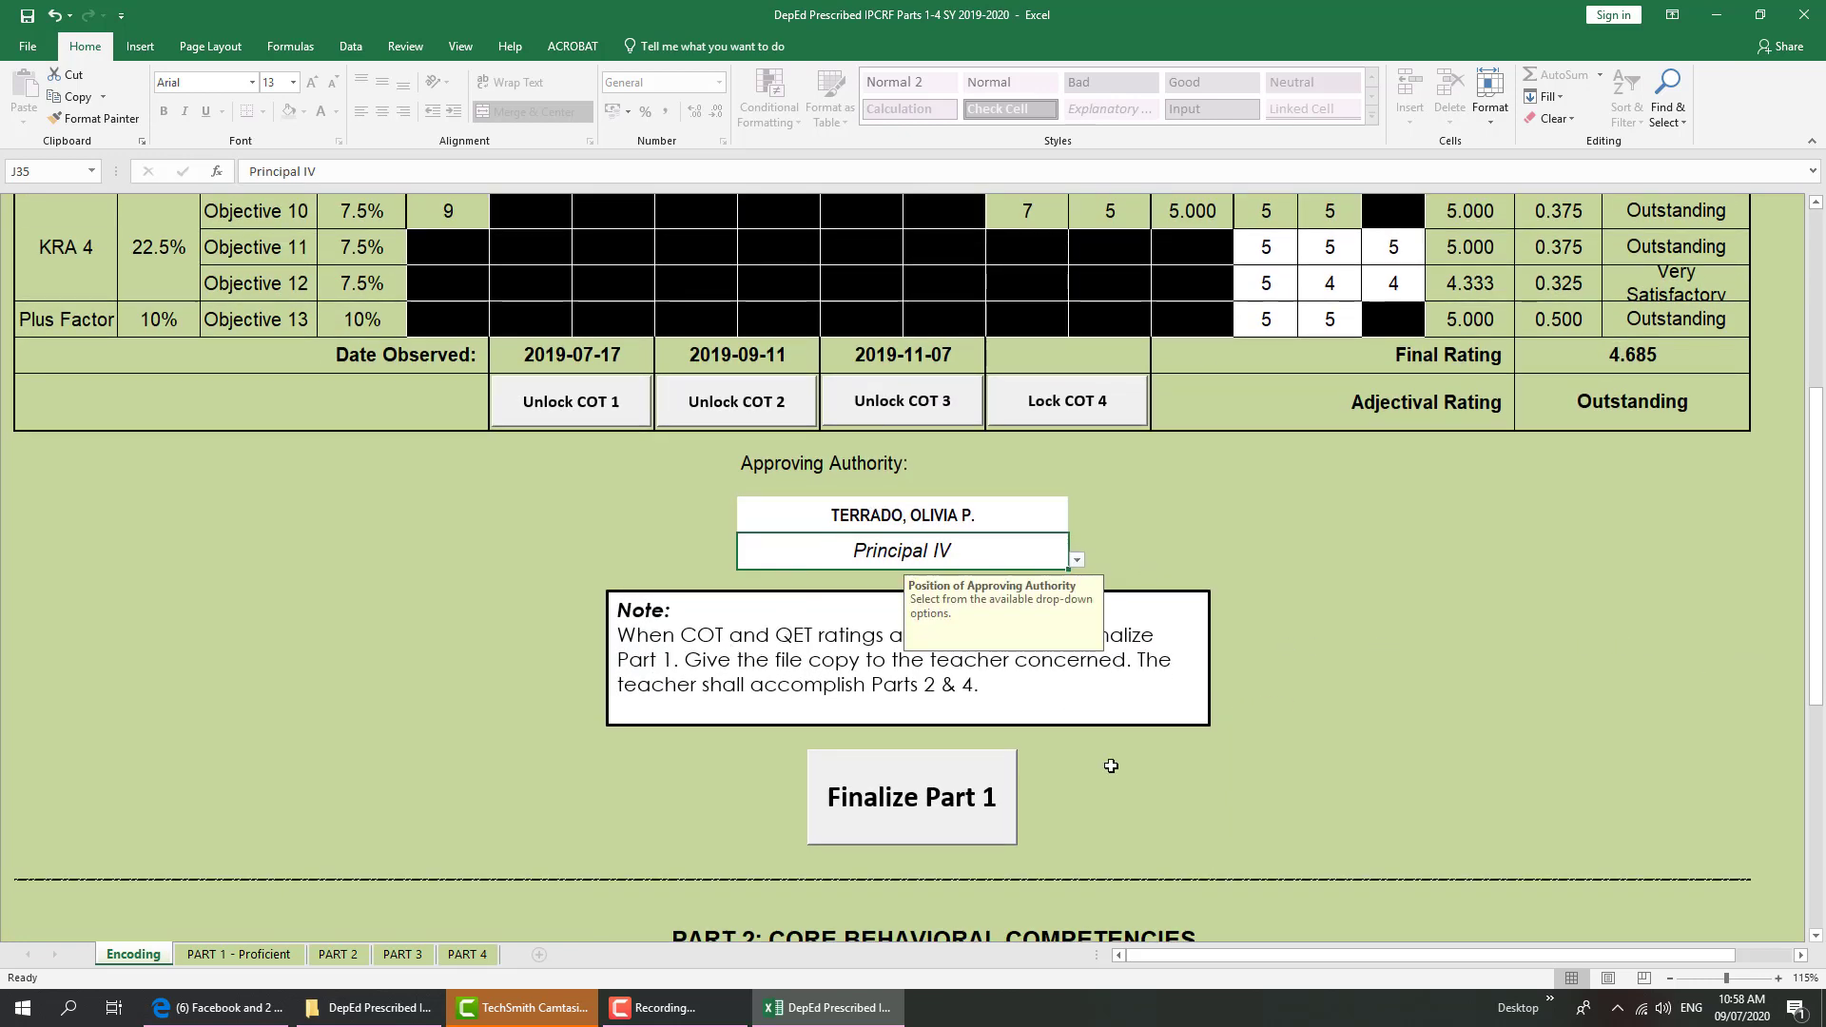
Finalize Part 1 with only three COTs, authorize with the rater password, and acknowledge the save
left_click(883, 820)
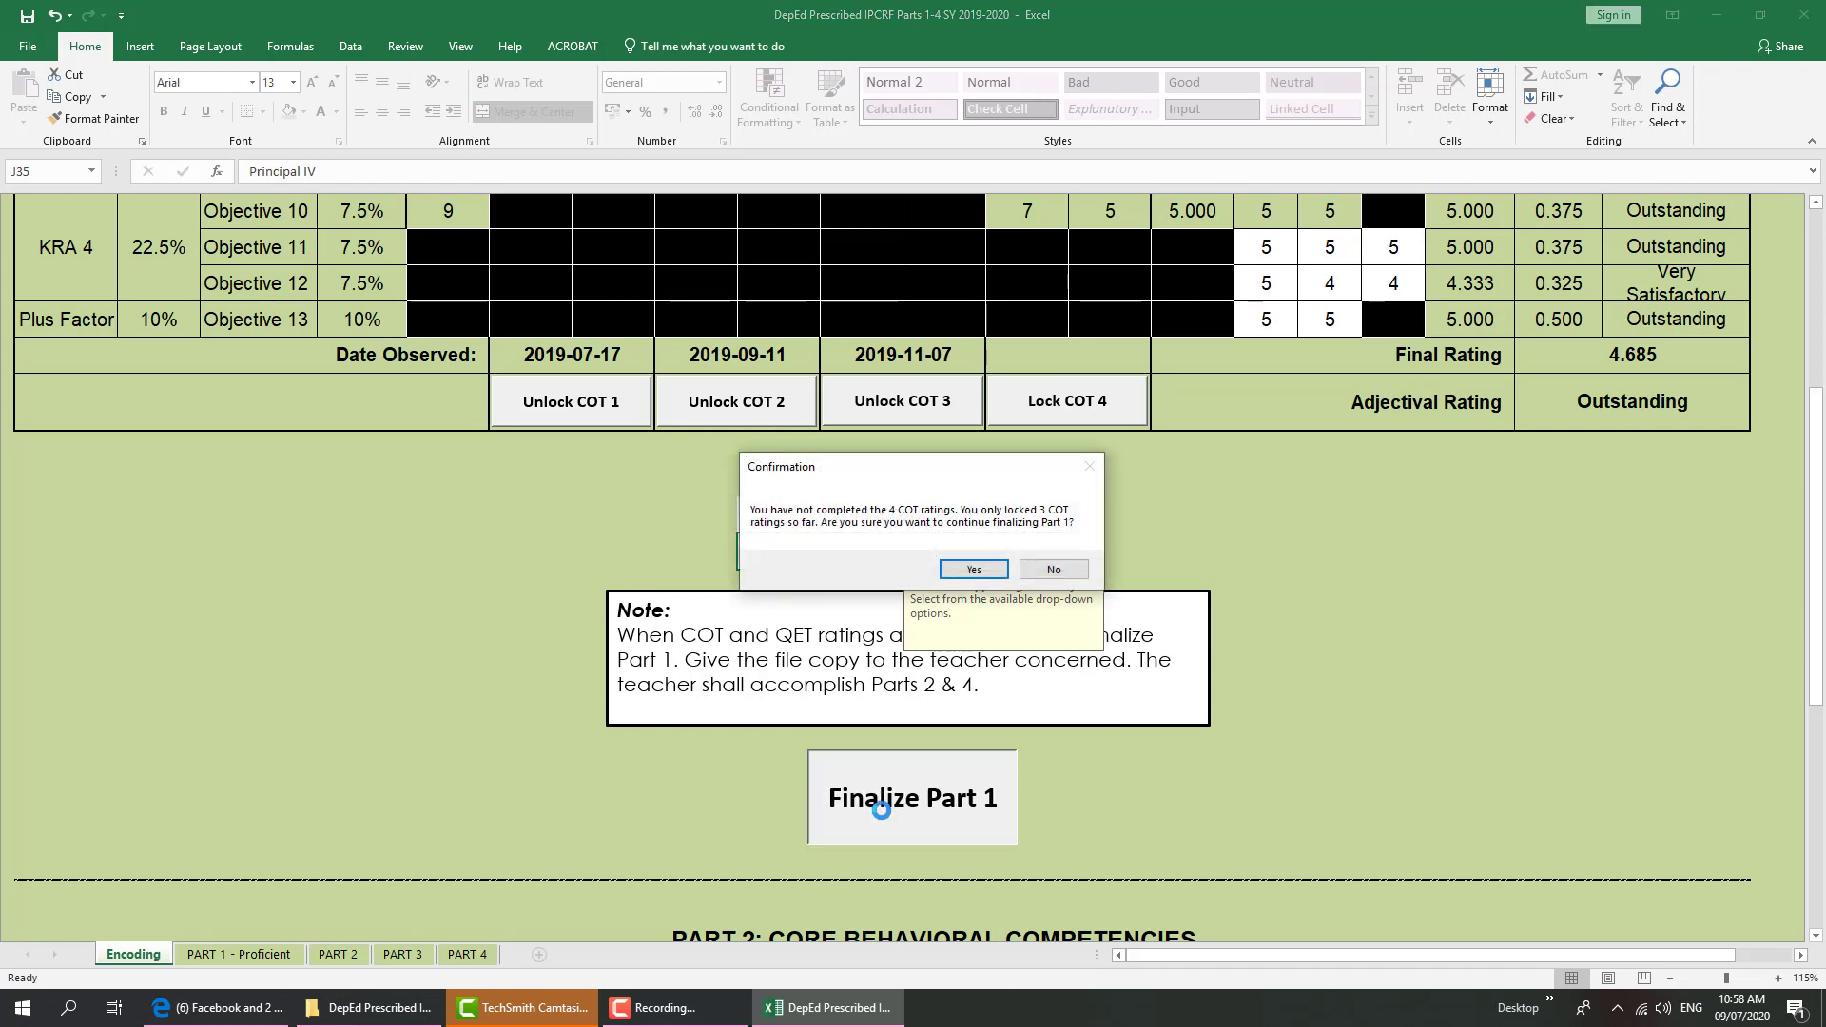
left_click(974, 570)
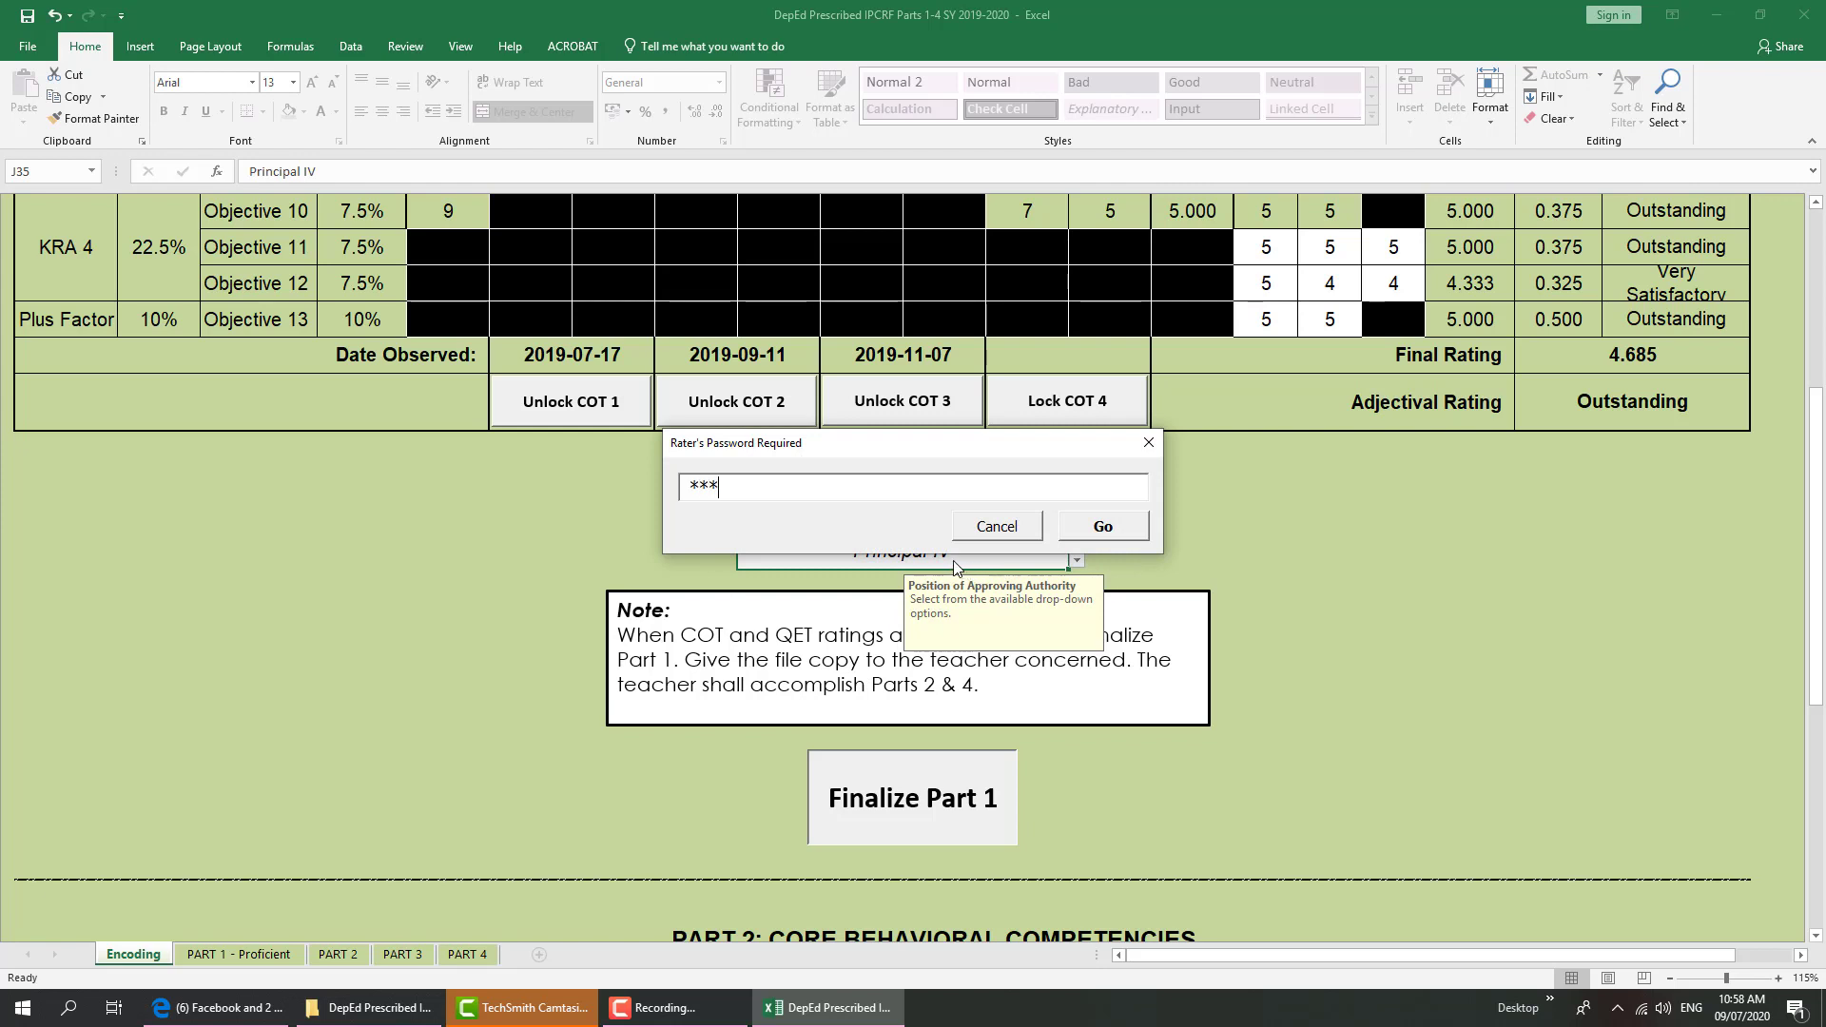
left_click(1087, 529)
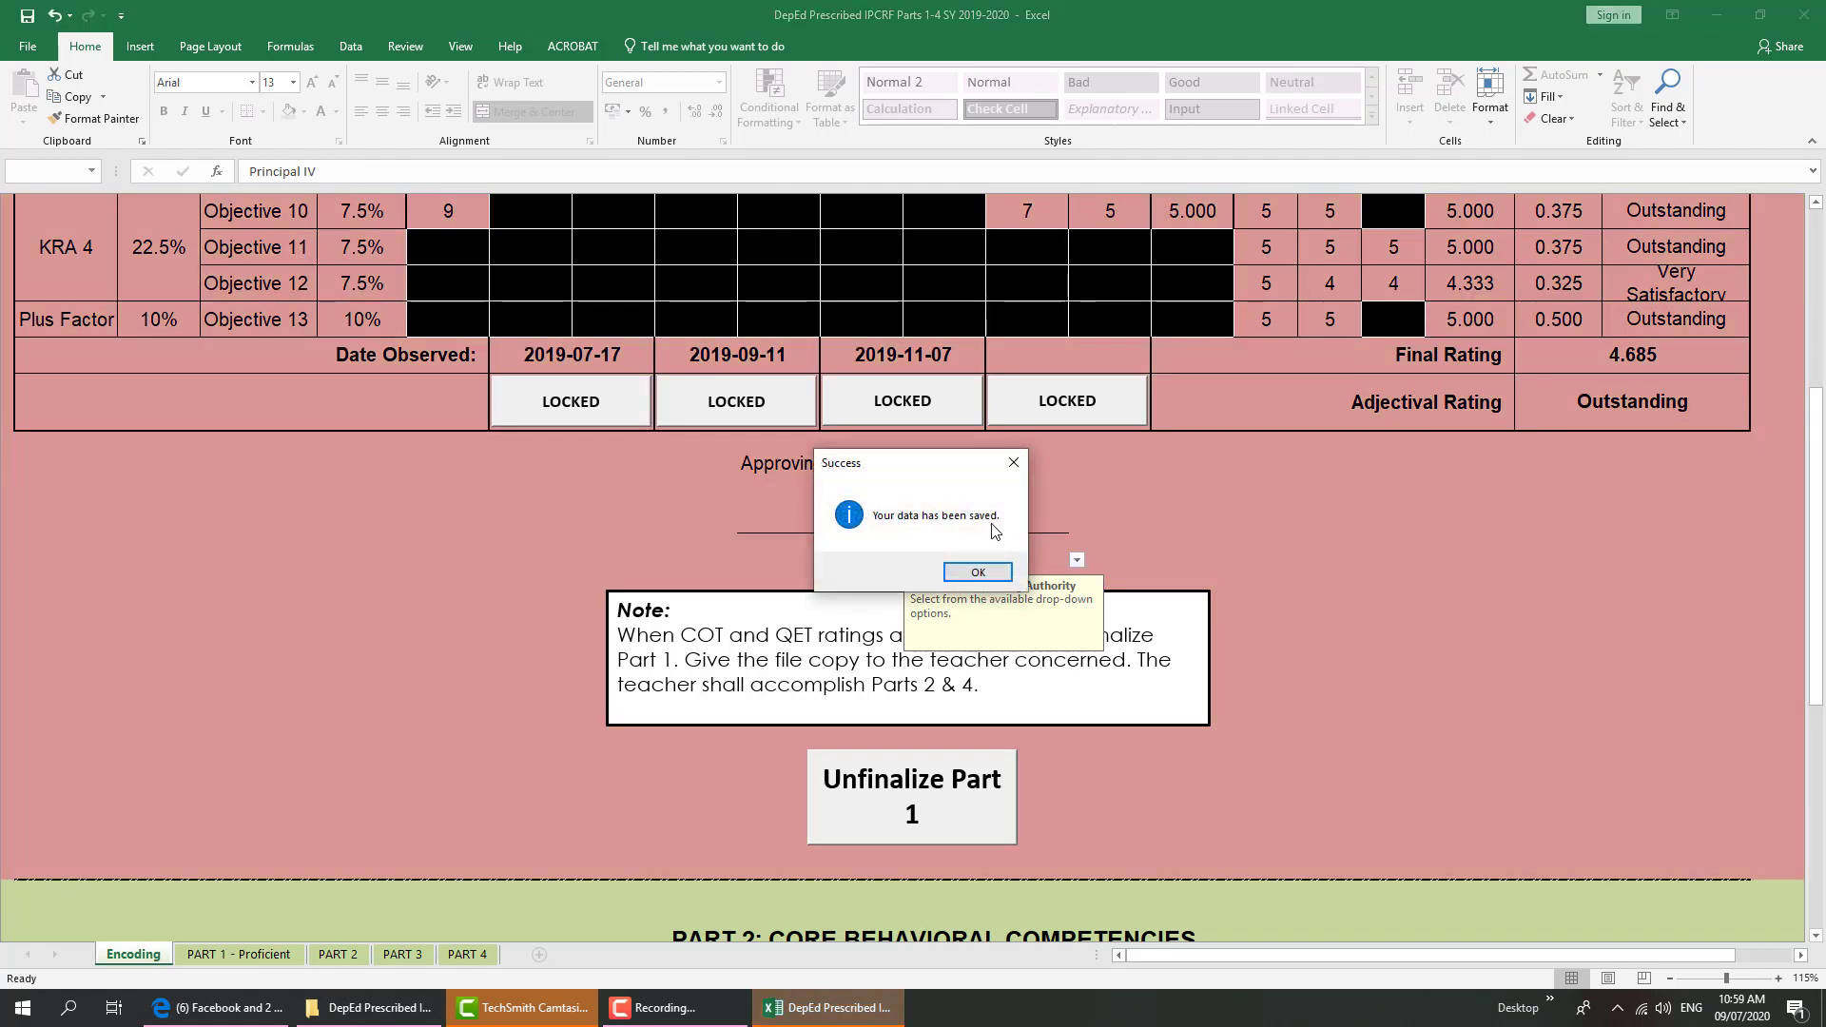
left_click(986, 572)
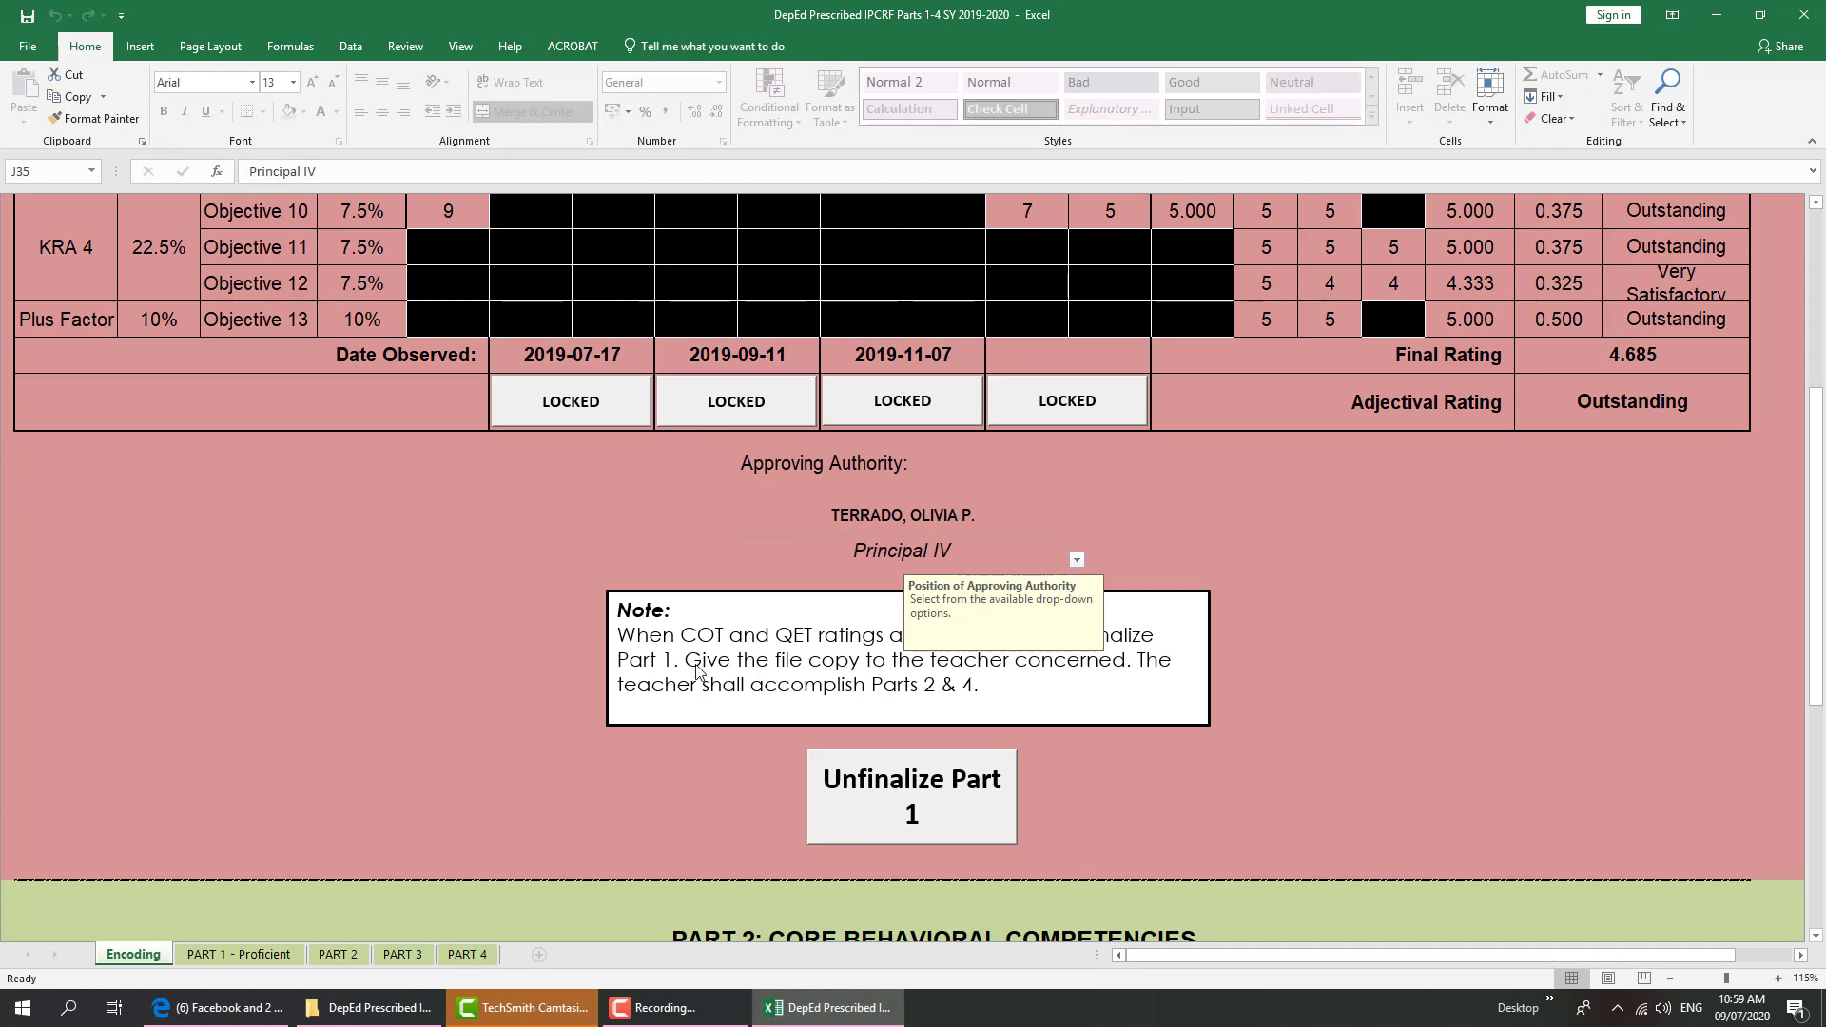
left_click(251, 953)
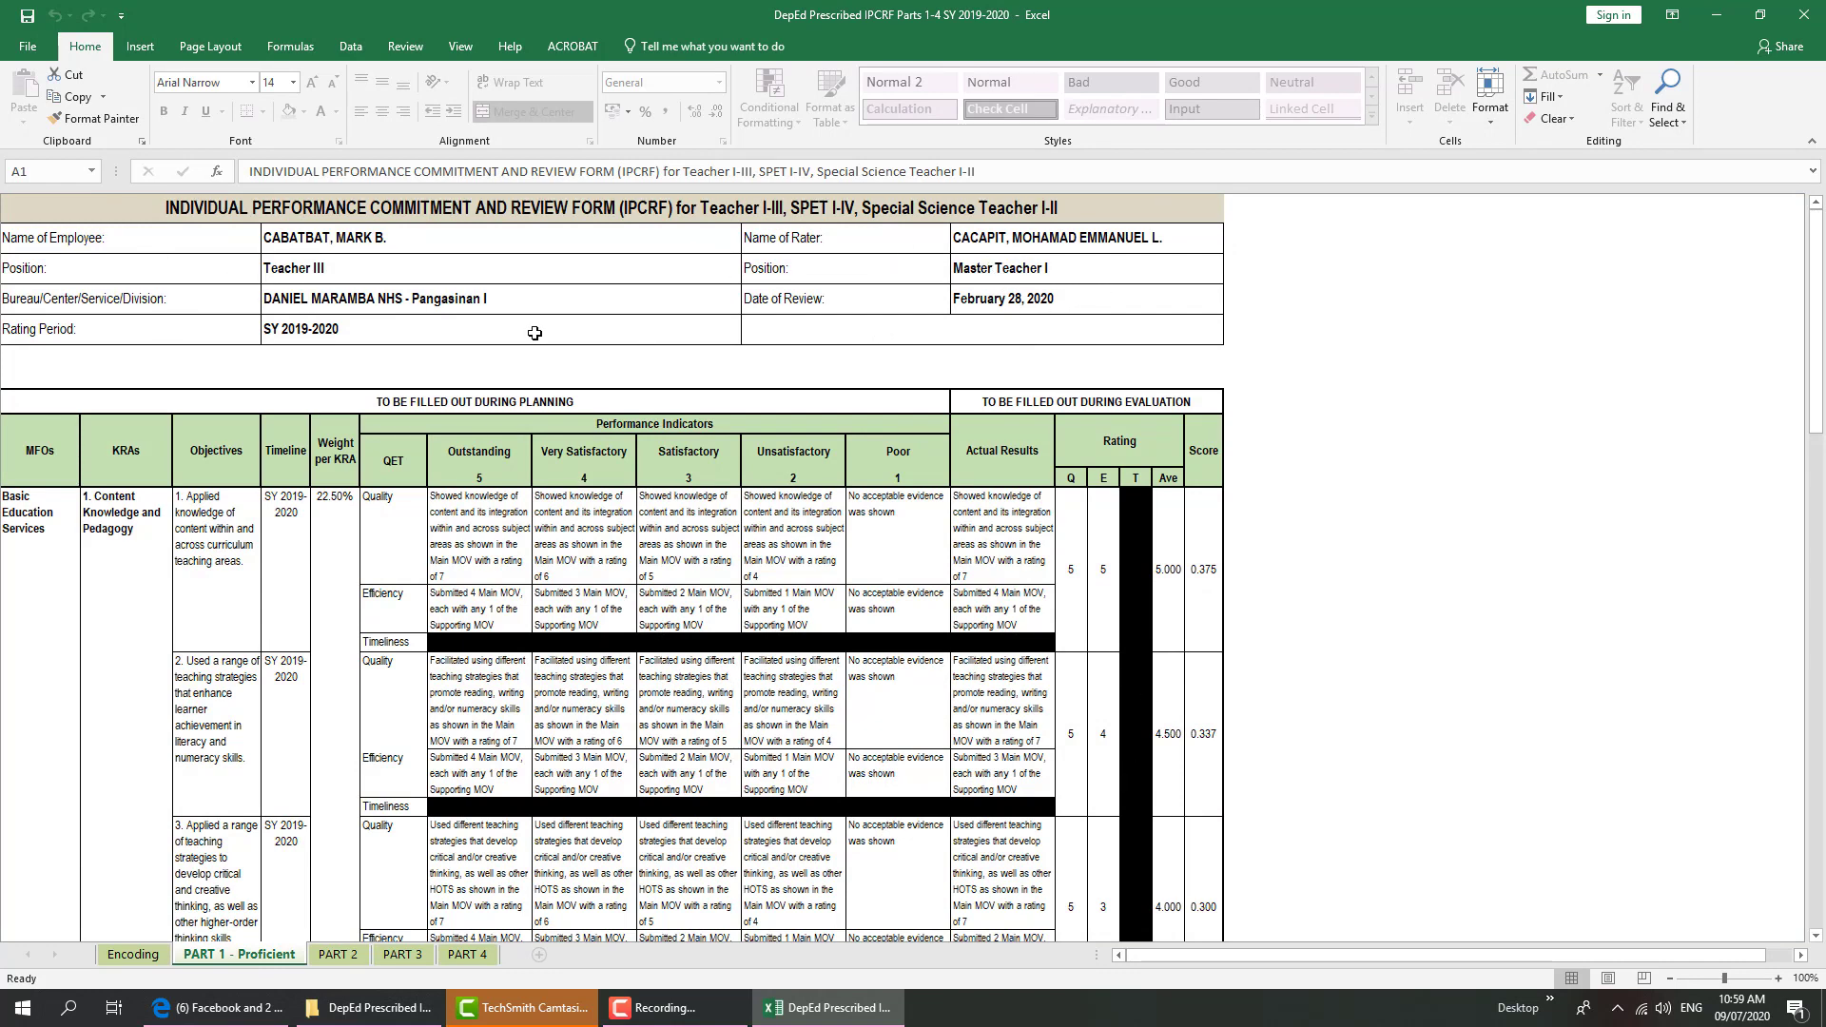
scroll(1156, 680, "down", 15)
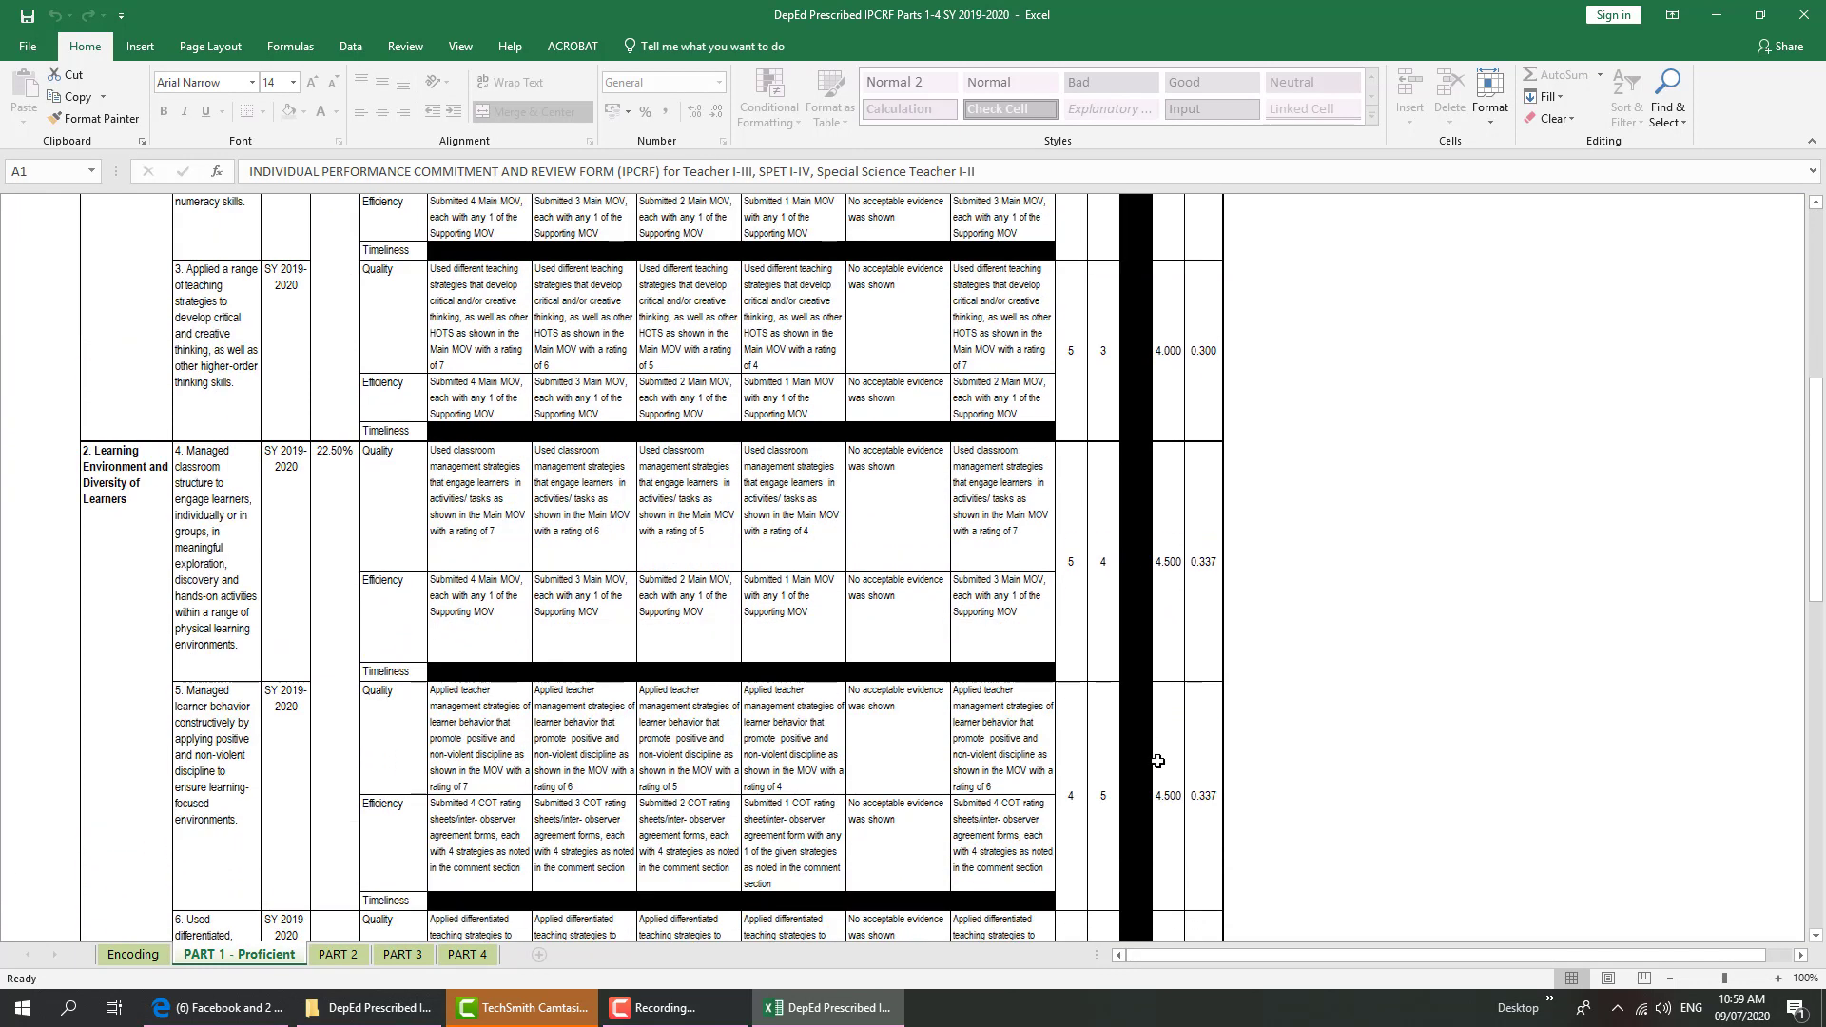
scroll(1158, 769, "down", 12)
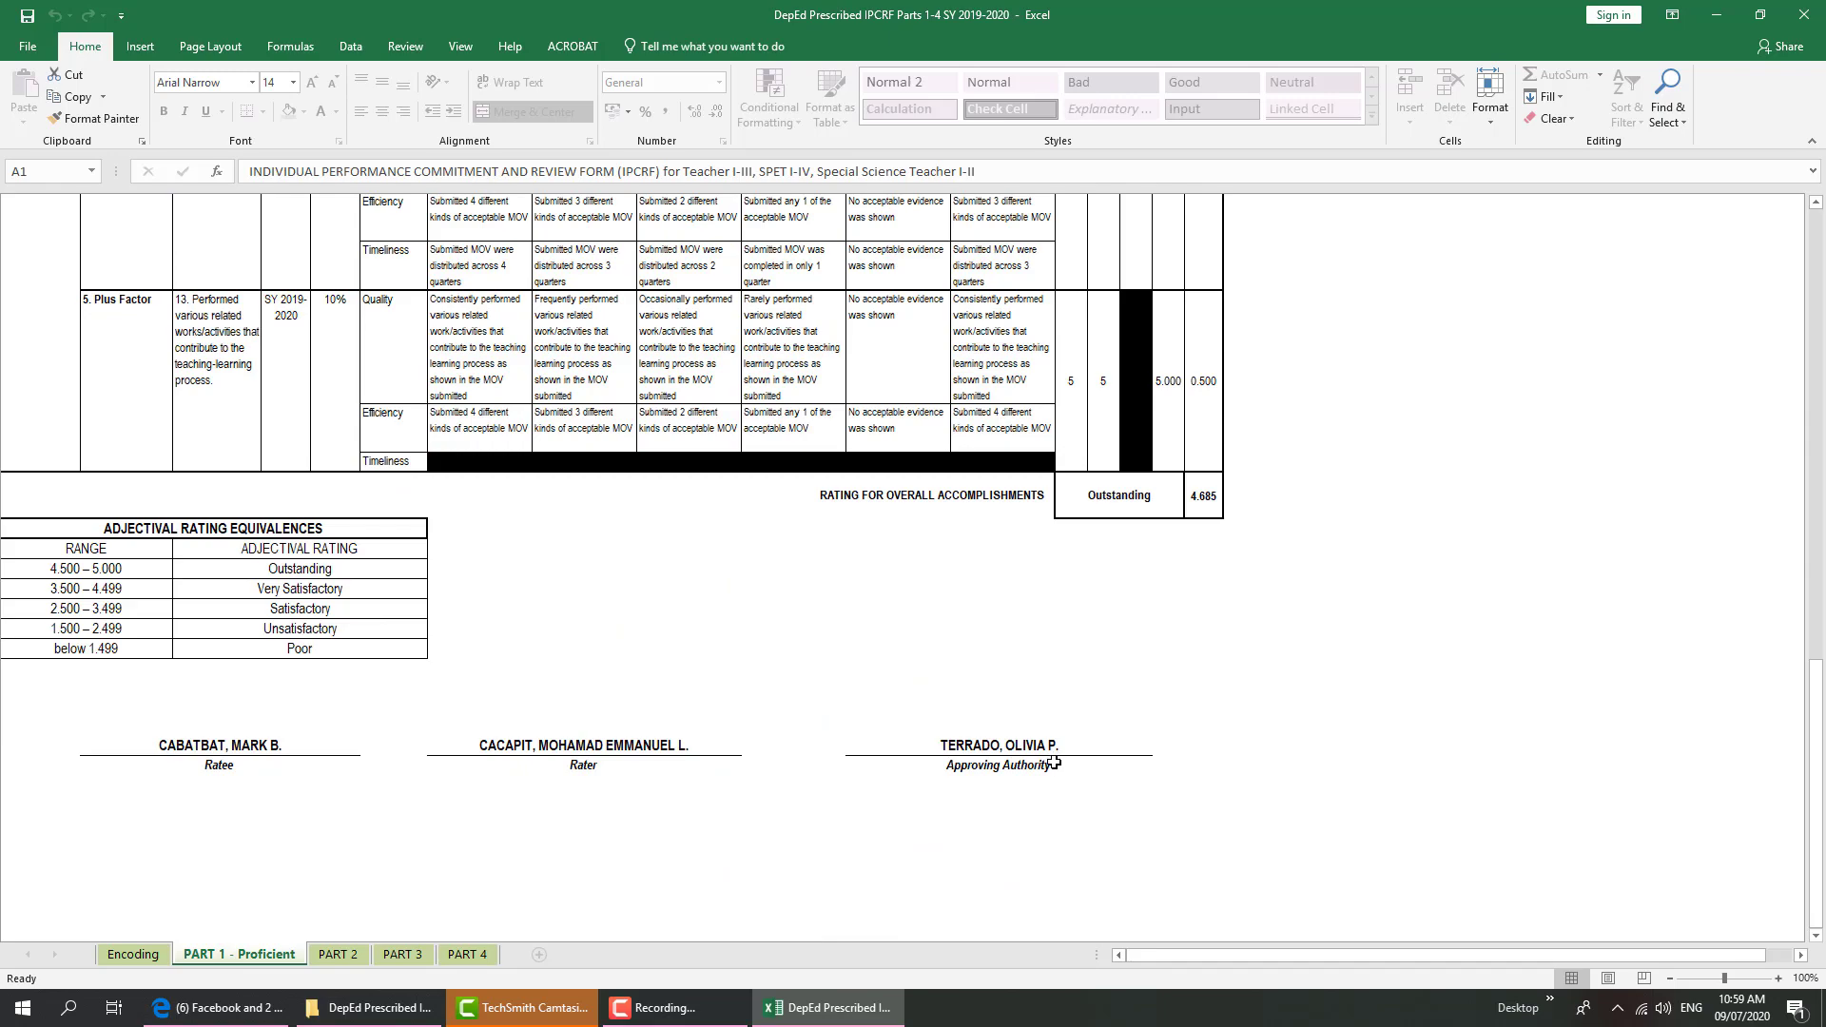
scroll(1054, 763, "up", 20)
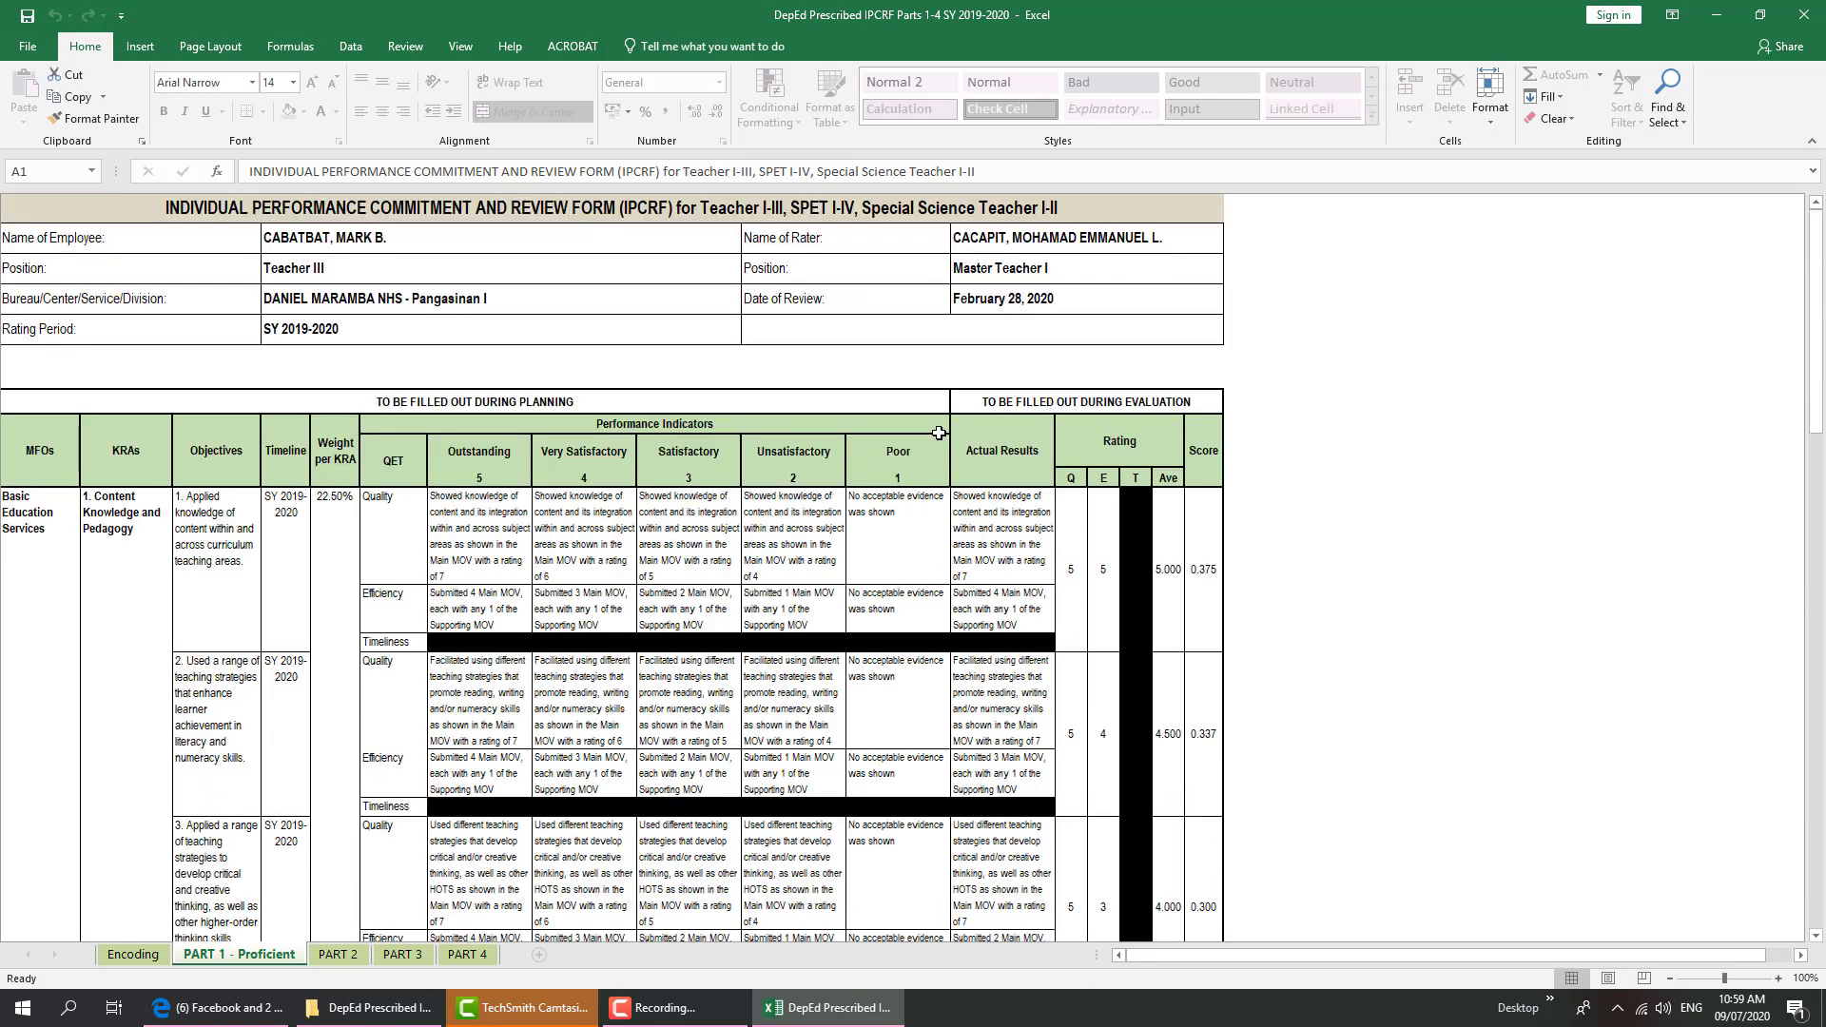
left_click(132, 954)
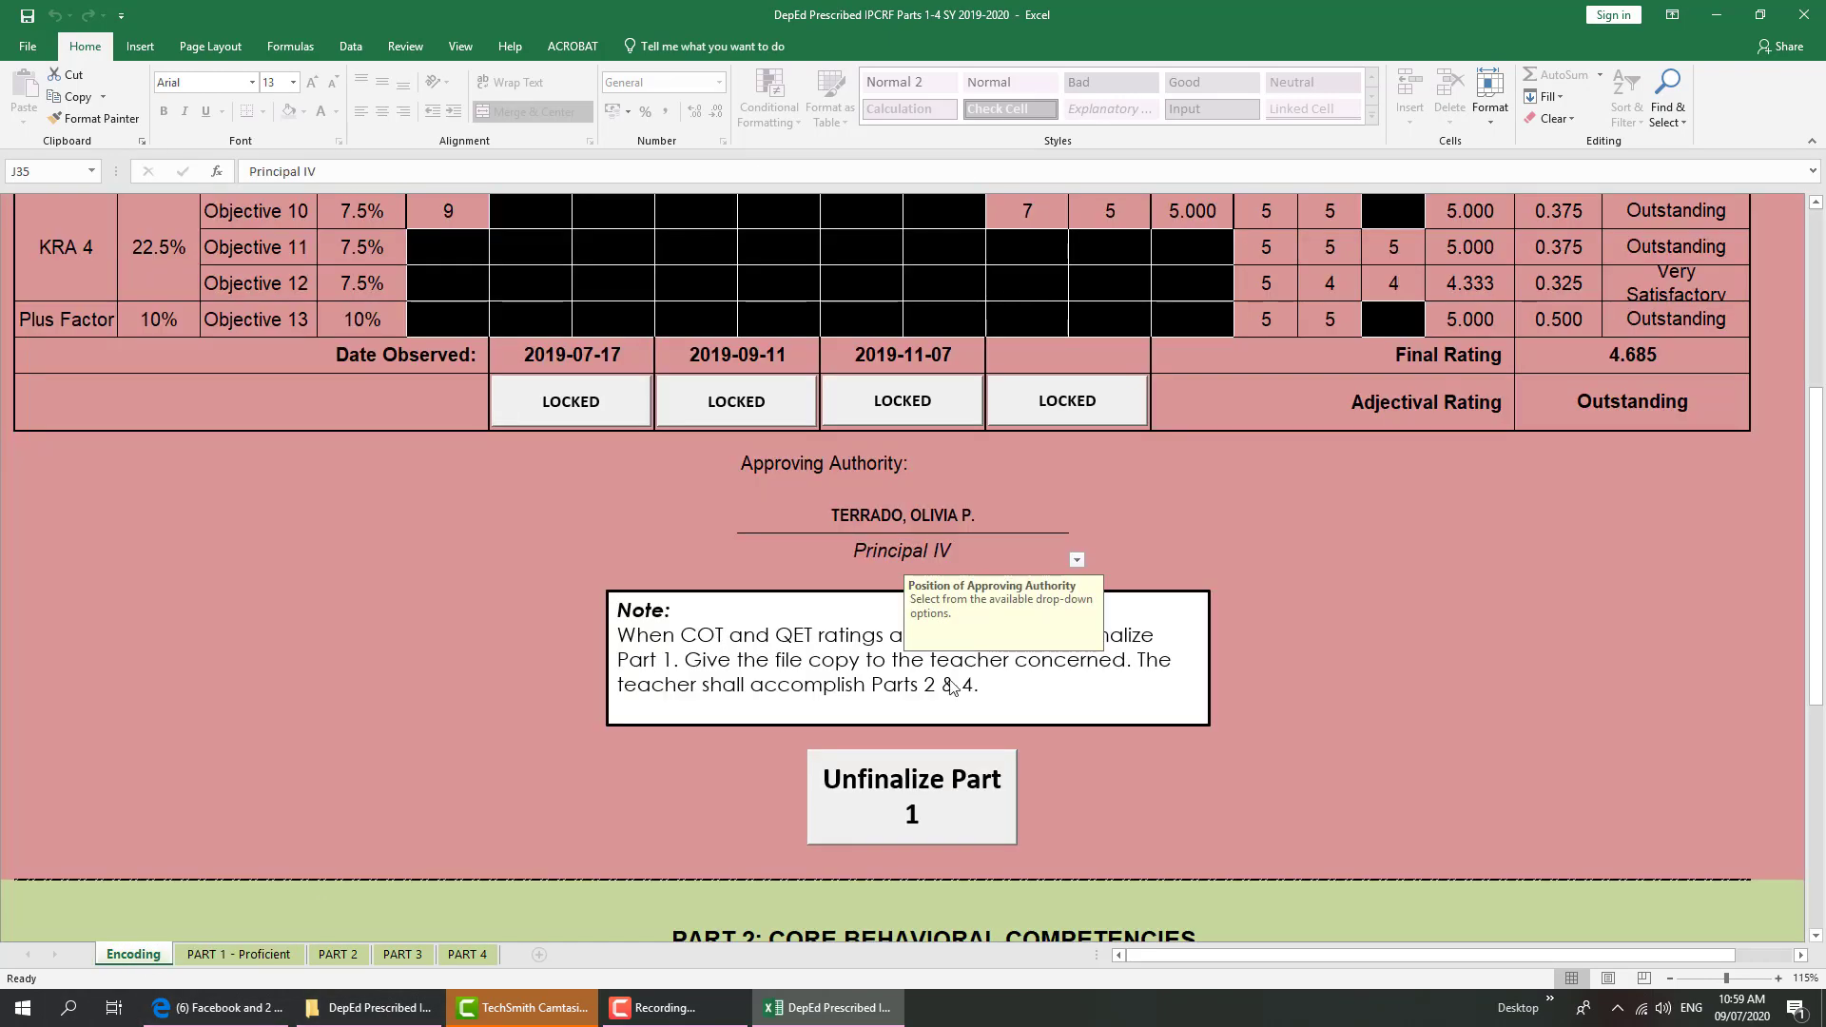
scroll(1211, 657, "down", 8)
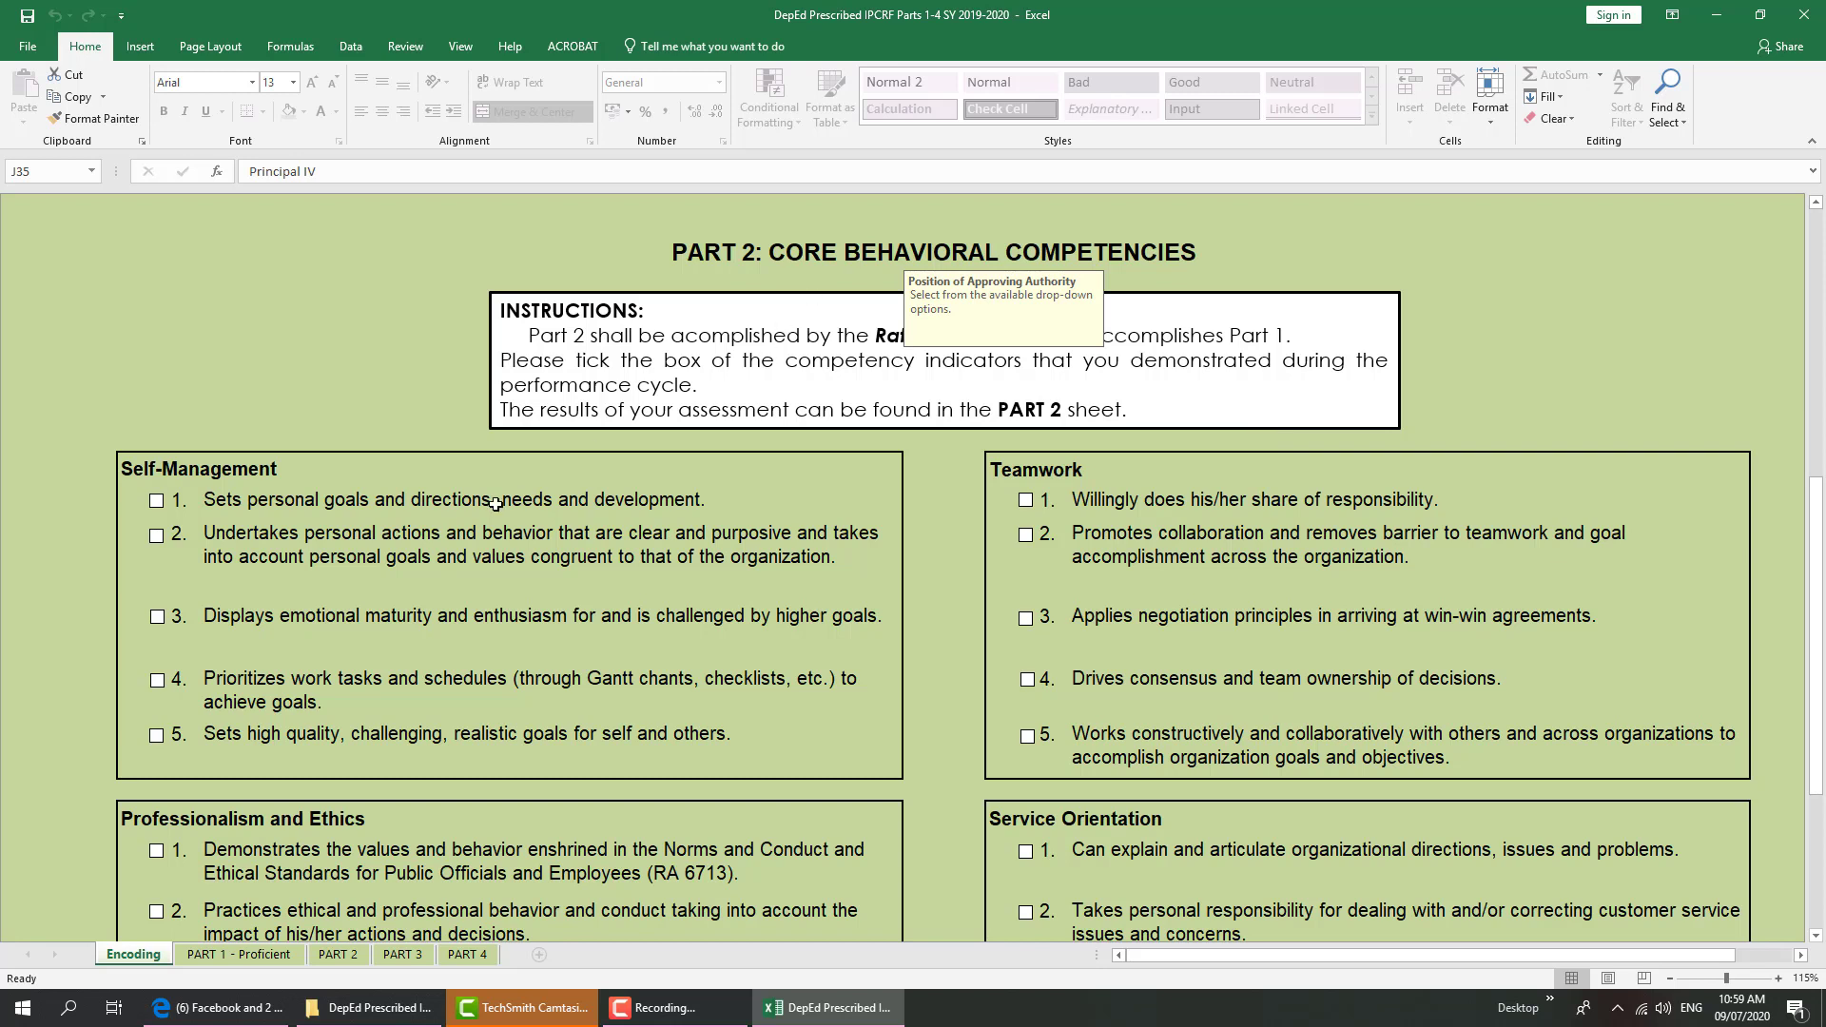
Tick Self-Management indicators 3, 4 and 5, then glance at the PART 2 sheet and return to Encoding
left_click(157, 616)
left_click(157, 680)
left_click(158, 741)
left_click(339, 955)
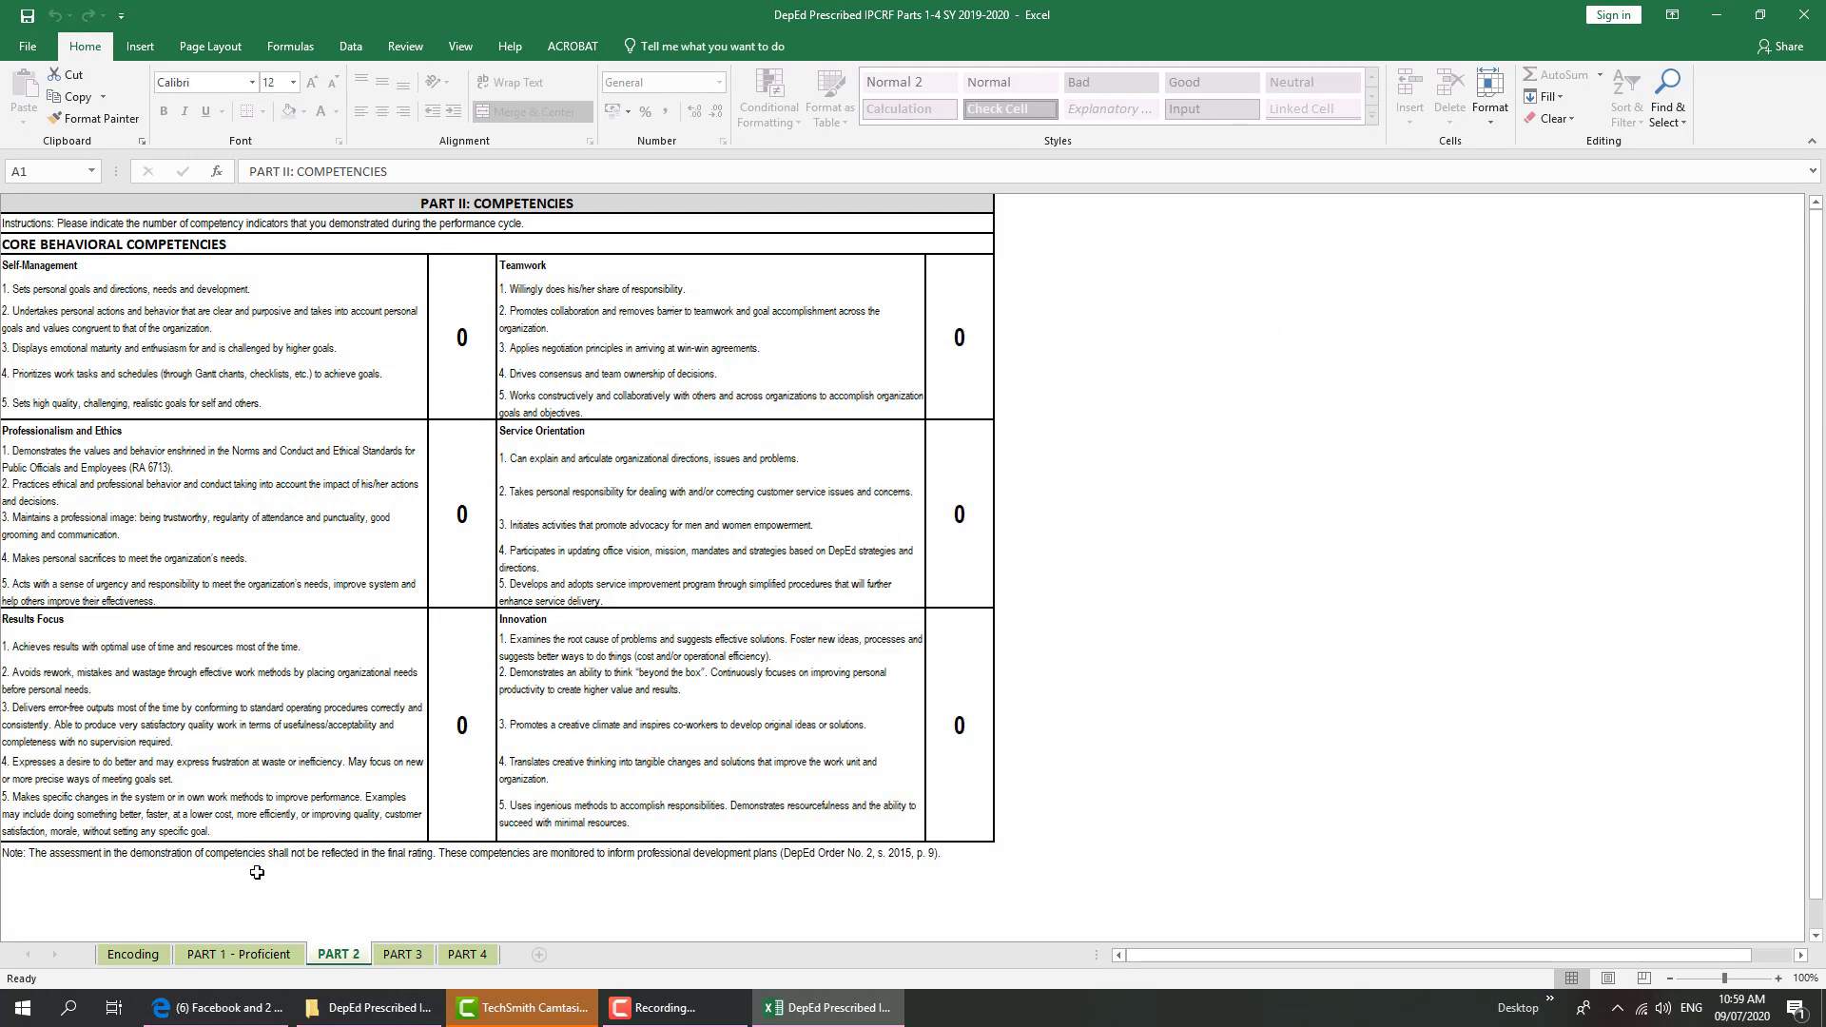
left_click(133, 955)
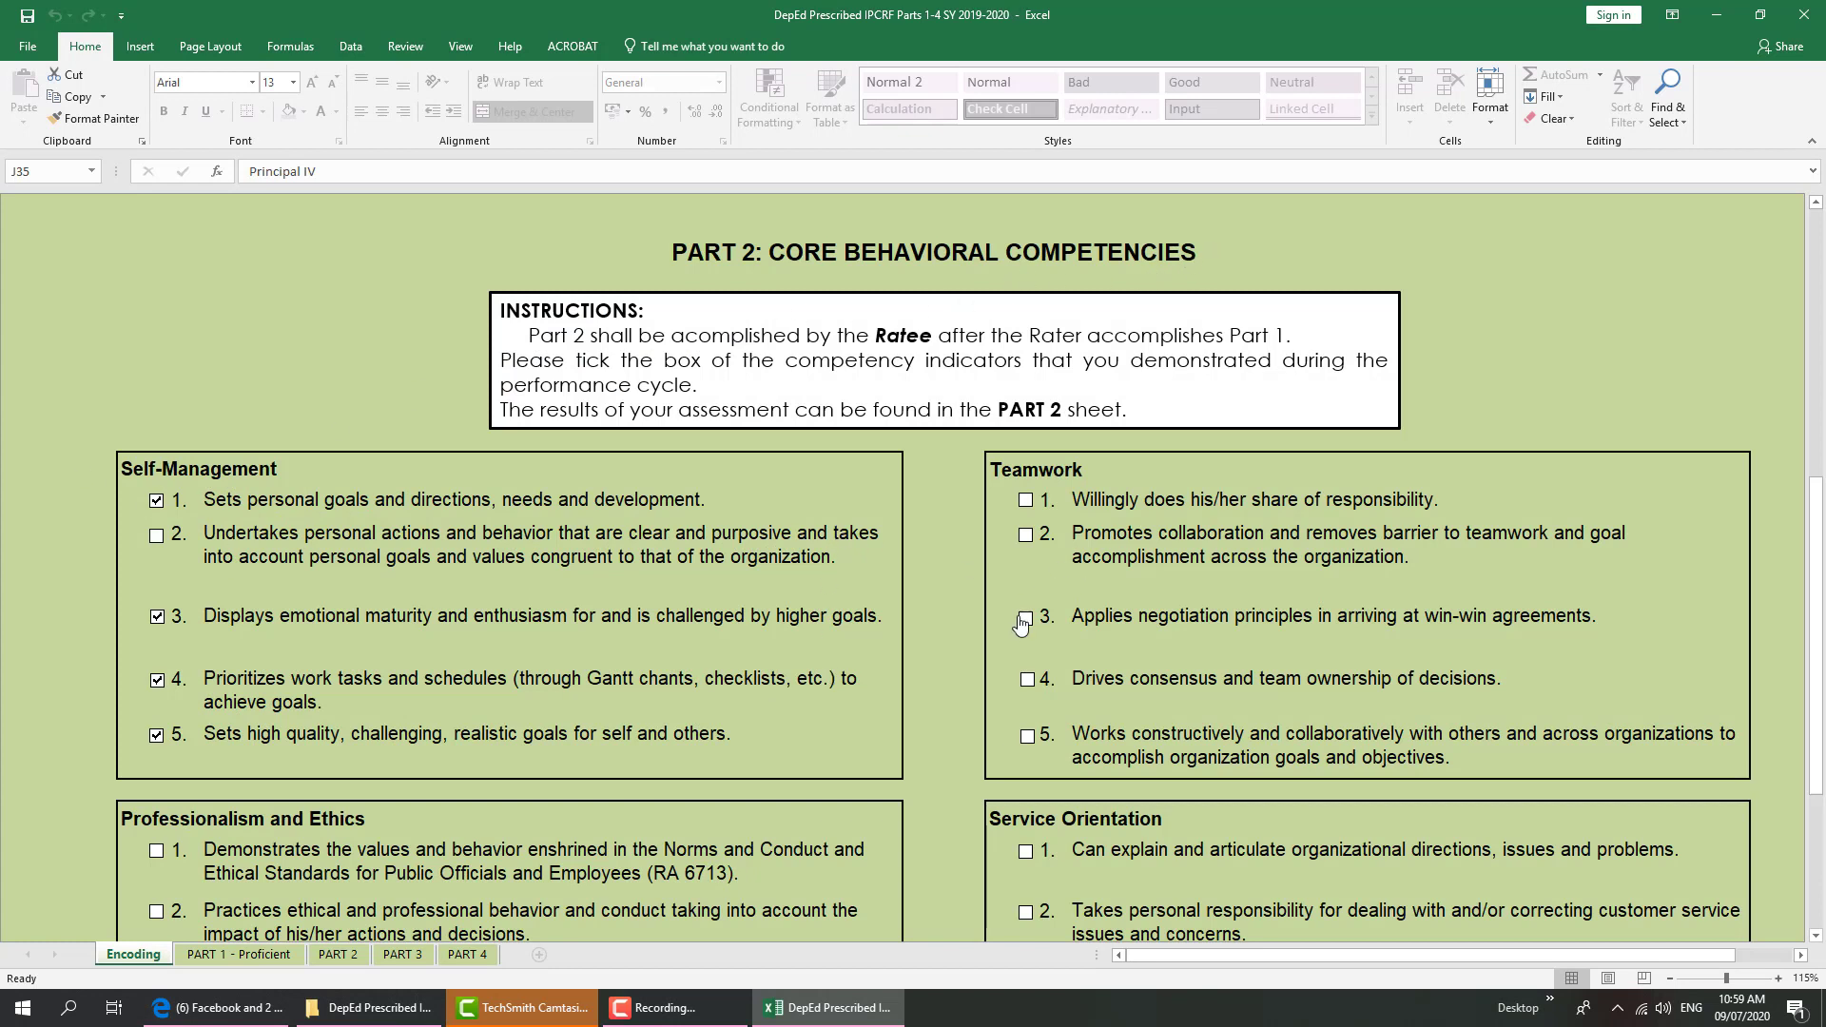
Tick all five Teamwork indicators
left_click(1026, 501)
left_click(1027, 536)
left_click(1025, 618)
left_click(1027, 680)
left_click(1028, 736)
Tick indicators 1, 3 and 5 under both Service Orientation and Professionalism and Ethics
scroll(1270, 747, "down", 3)
left_click(1026, 592)
left_click(1026, 712)
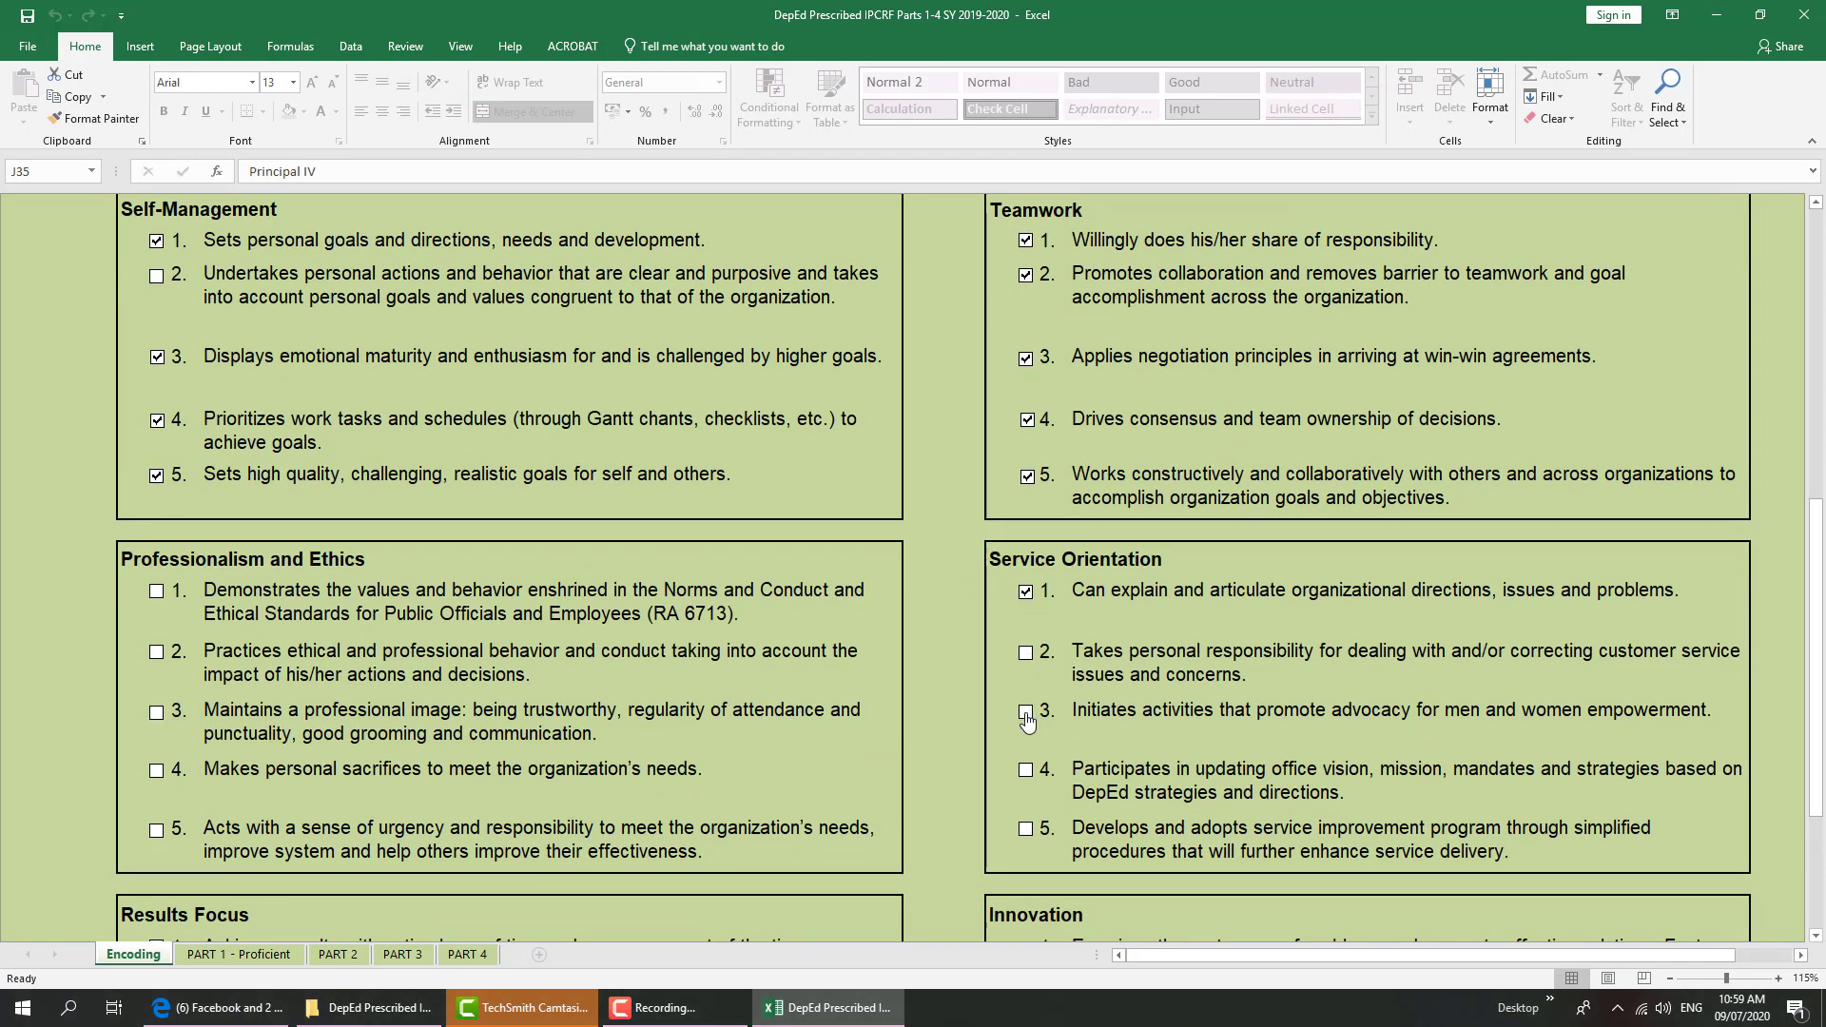
left_click(1026, 828)
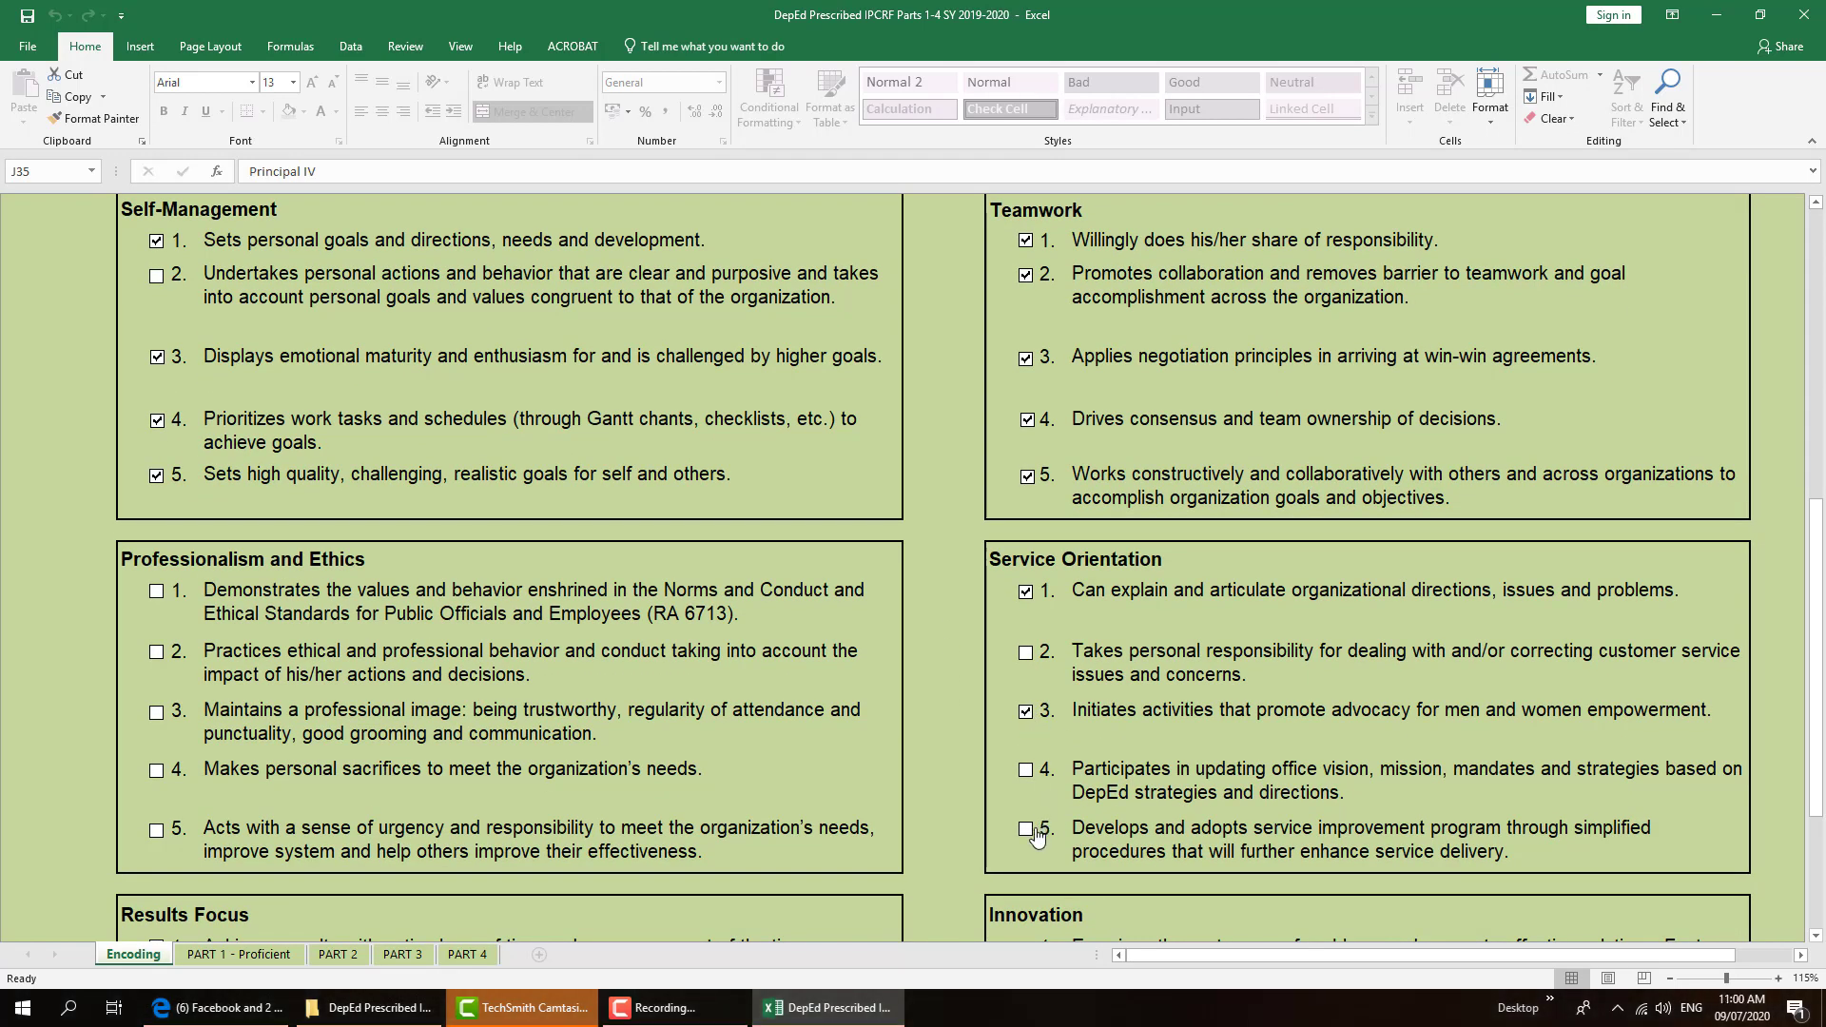
left_click(156, 590)
left_click(156, 712)
left_click(156, 831)
Tick Results Focus indicators 1, 3 and 5 and Innovation indicators 1 through 4
scroll(158, 847, "down", 5)
left_click(156, 501)
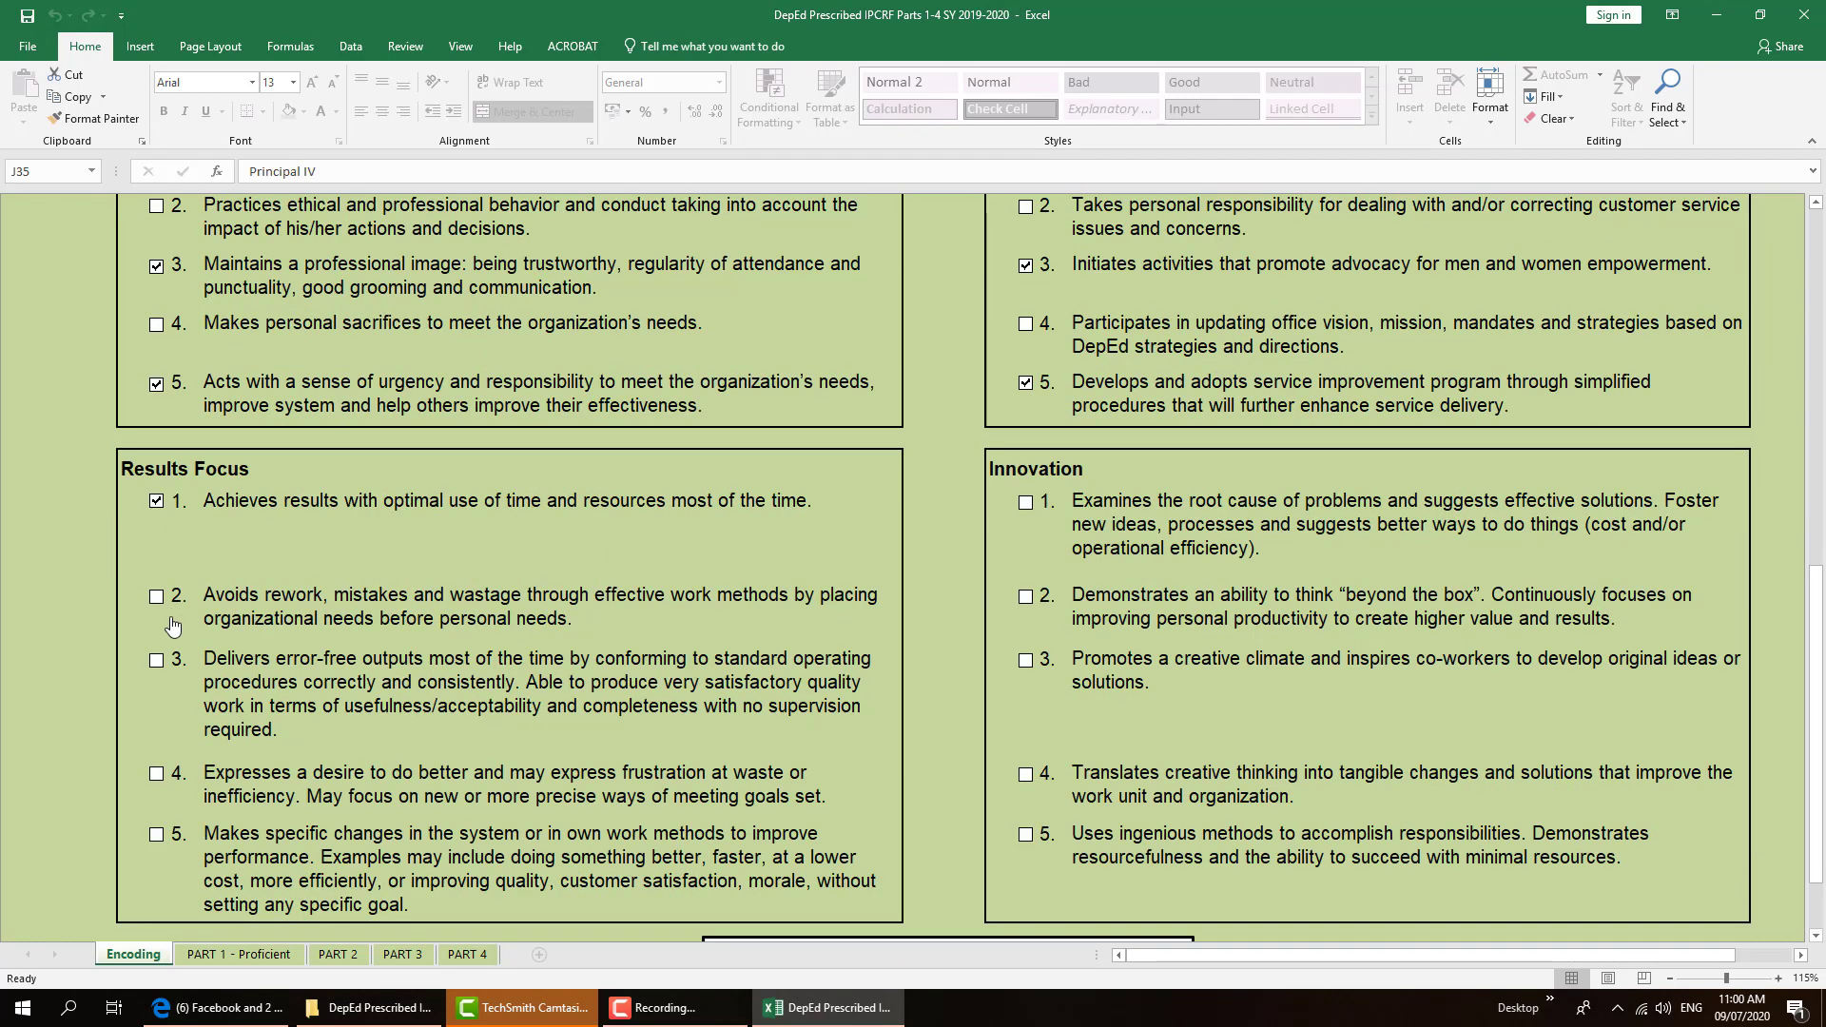
left_click(156, 660)
left_click(157, 837)
left_click(1025, 502)
left_click(1026, 598)
left_click(1027, 662)
left_click(1027, 774)
Scroll down the Encoding sheet to the Finalize Part 2 button
scroll(1163, 761, "down", 2)
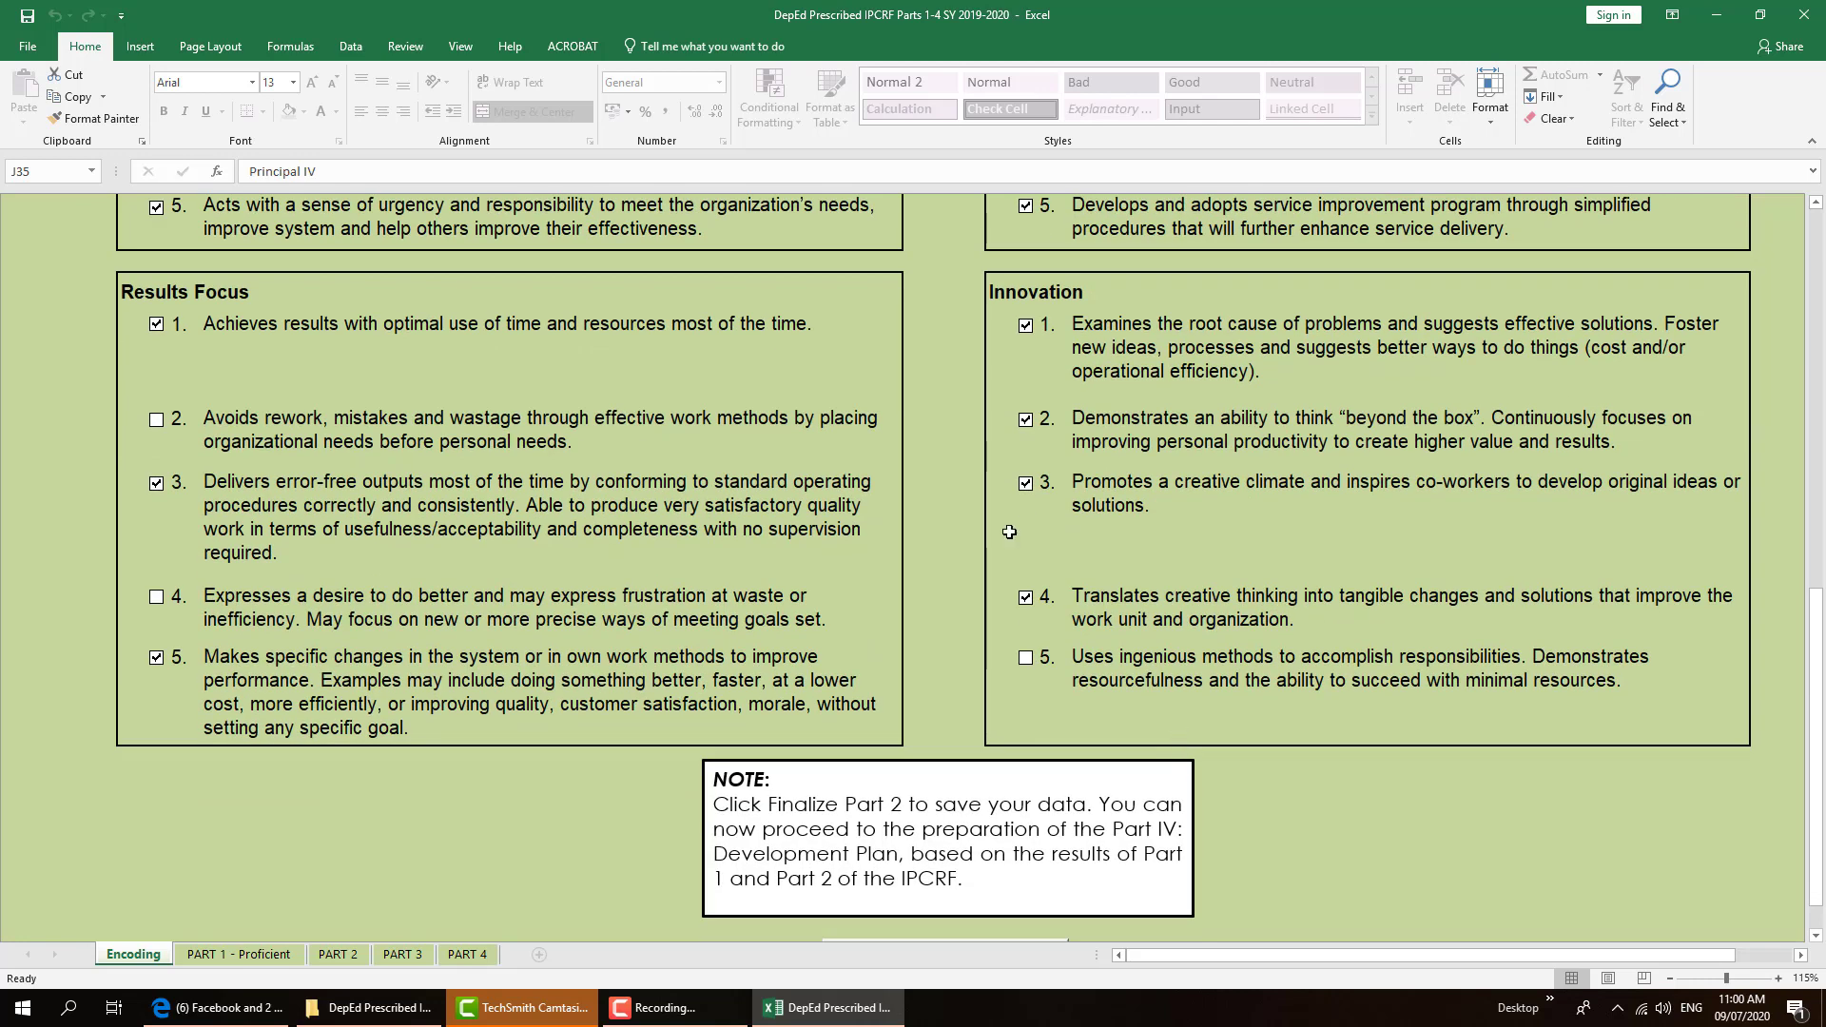
left_click_drag(1805, 612, 1821, 670)
left_click_drag(1819, 609, 1819, 742)
scroll(1698, 708, "down", 1)
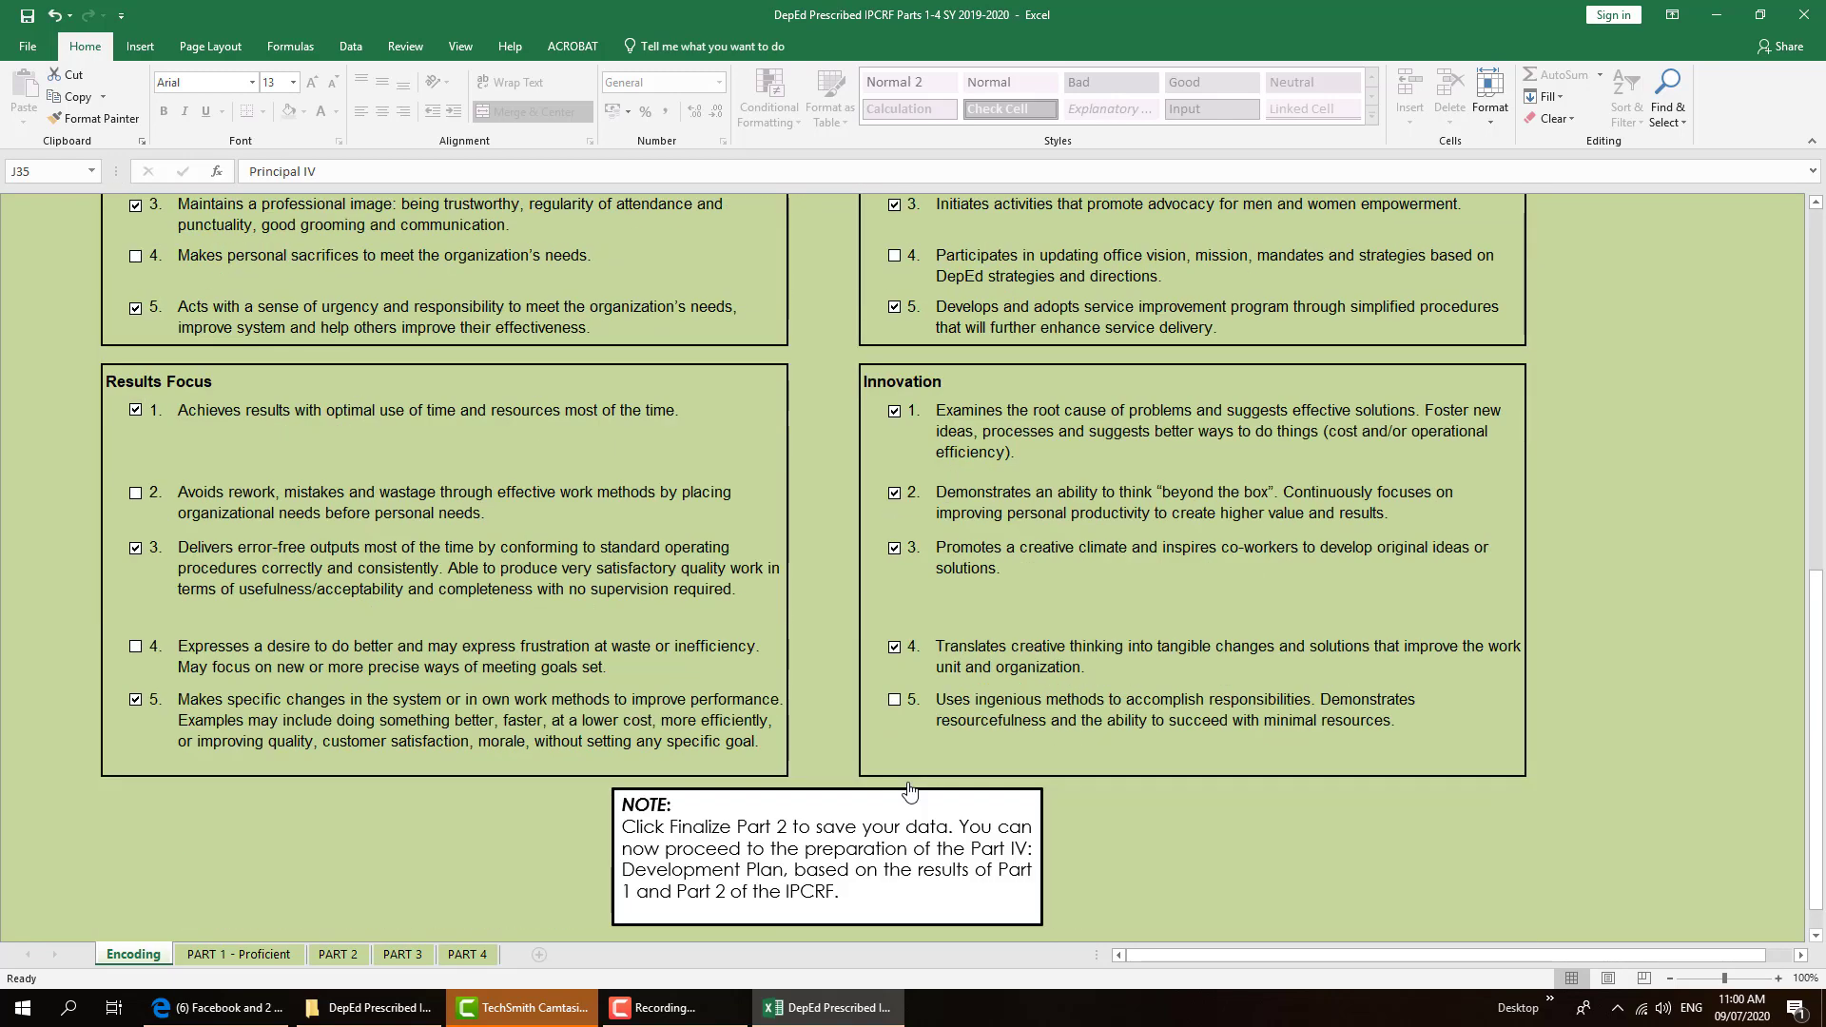
left_click(1816, 936)
scroll(954, 904, "down", 2)
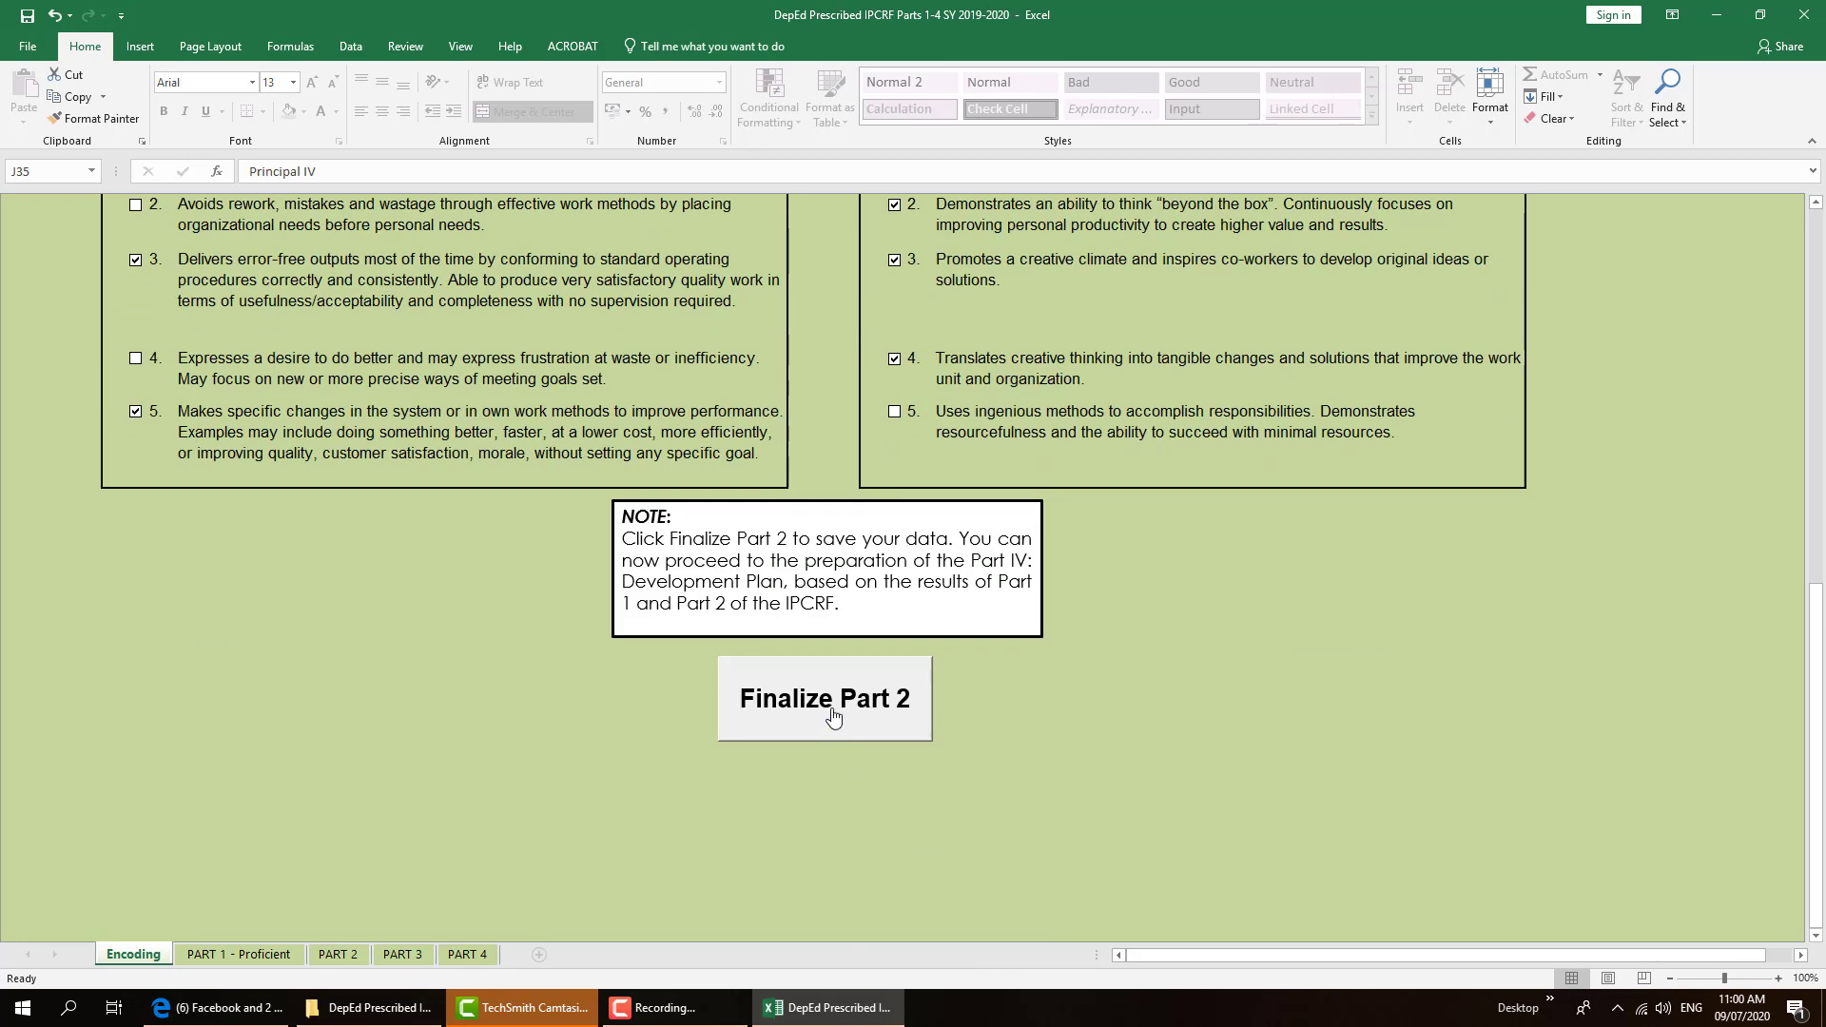
Finalize and lock Part 2 with the ratee's password, dismiss the saved message, and show PART 1 - Proficient
left_click(834, 715)
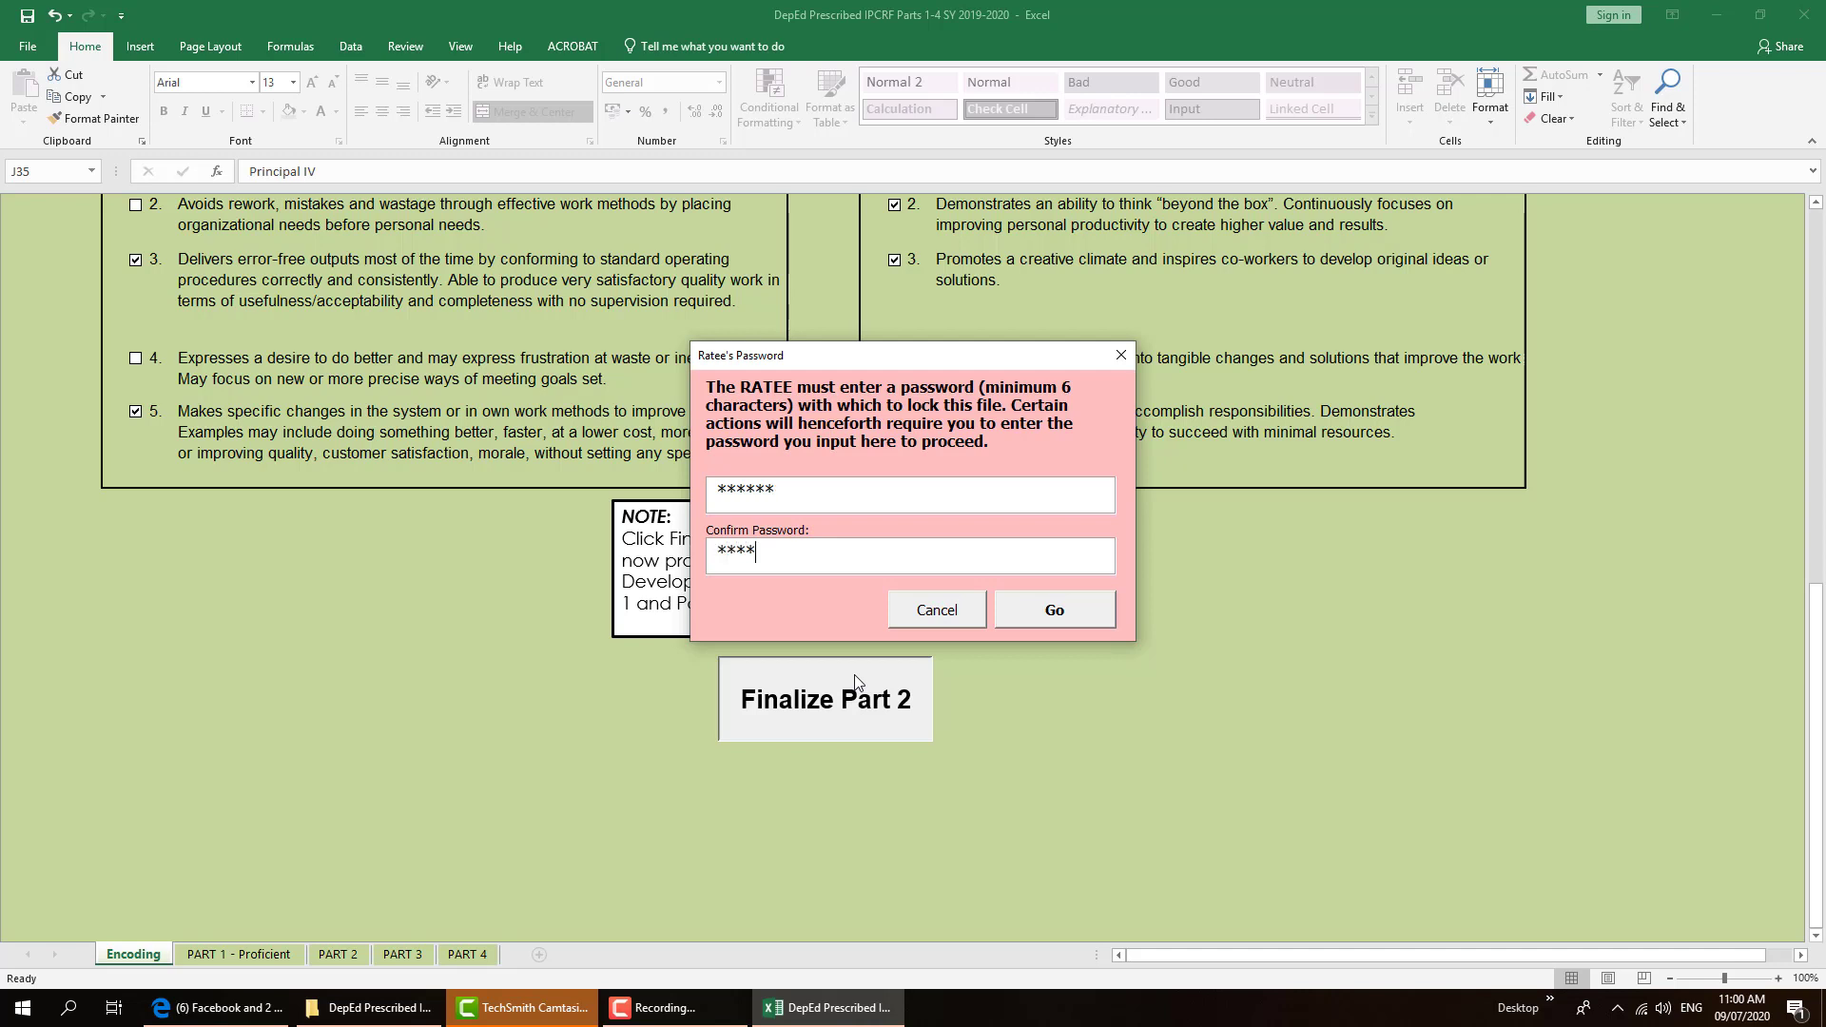
left_click(1069, 618)
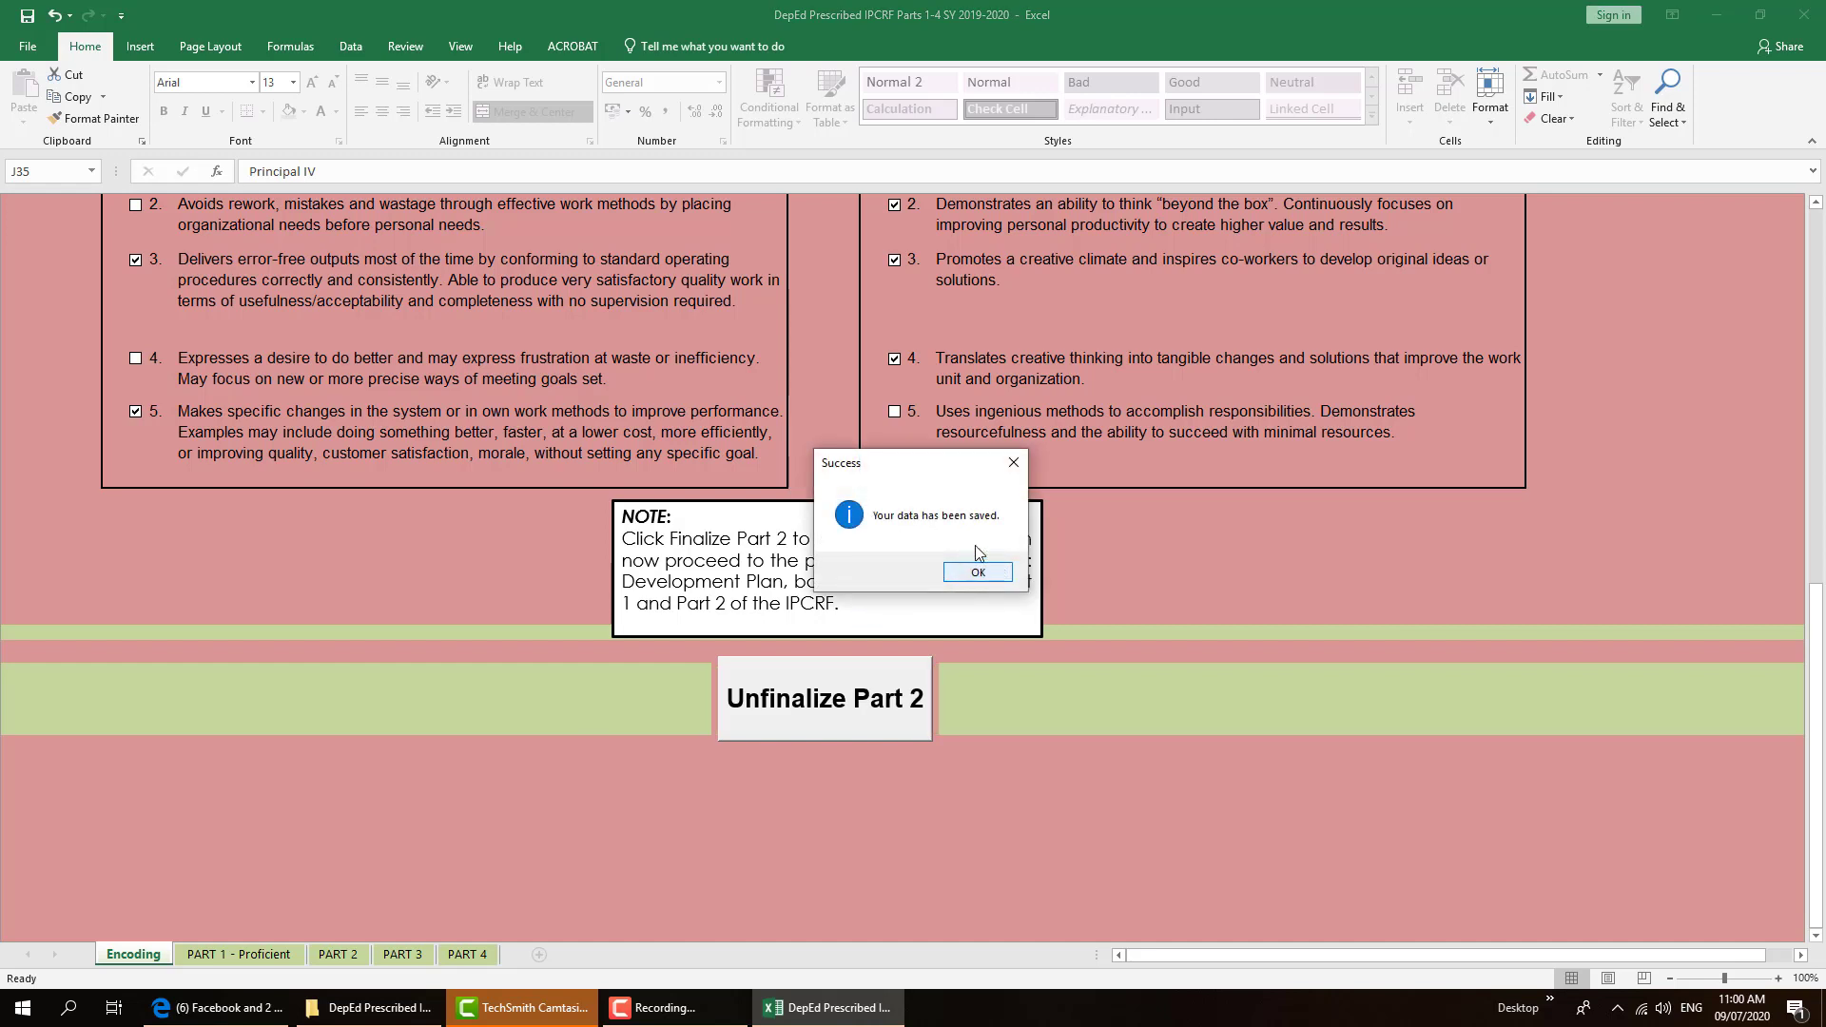
left_click_drag(934, 470, 769, 353)
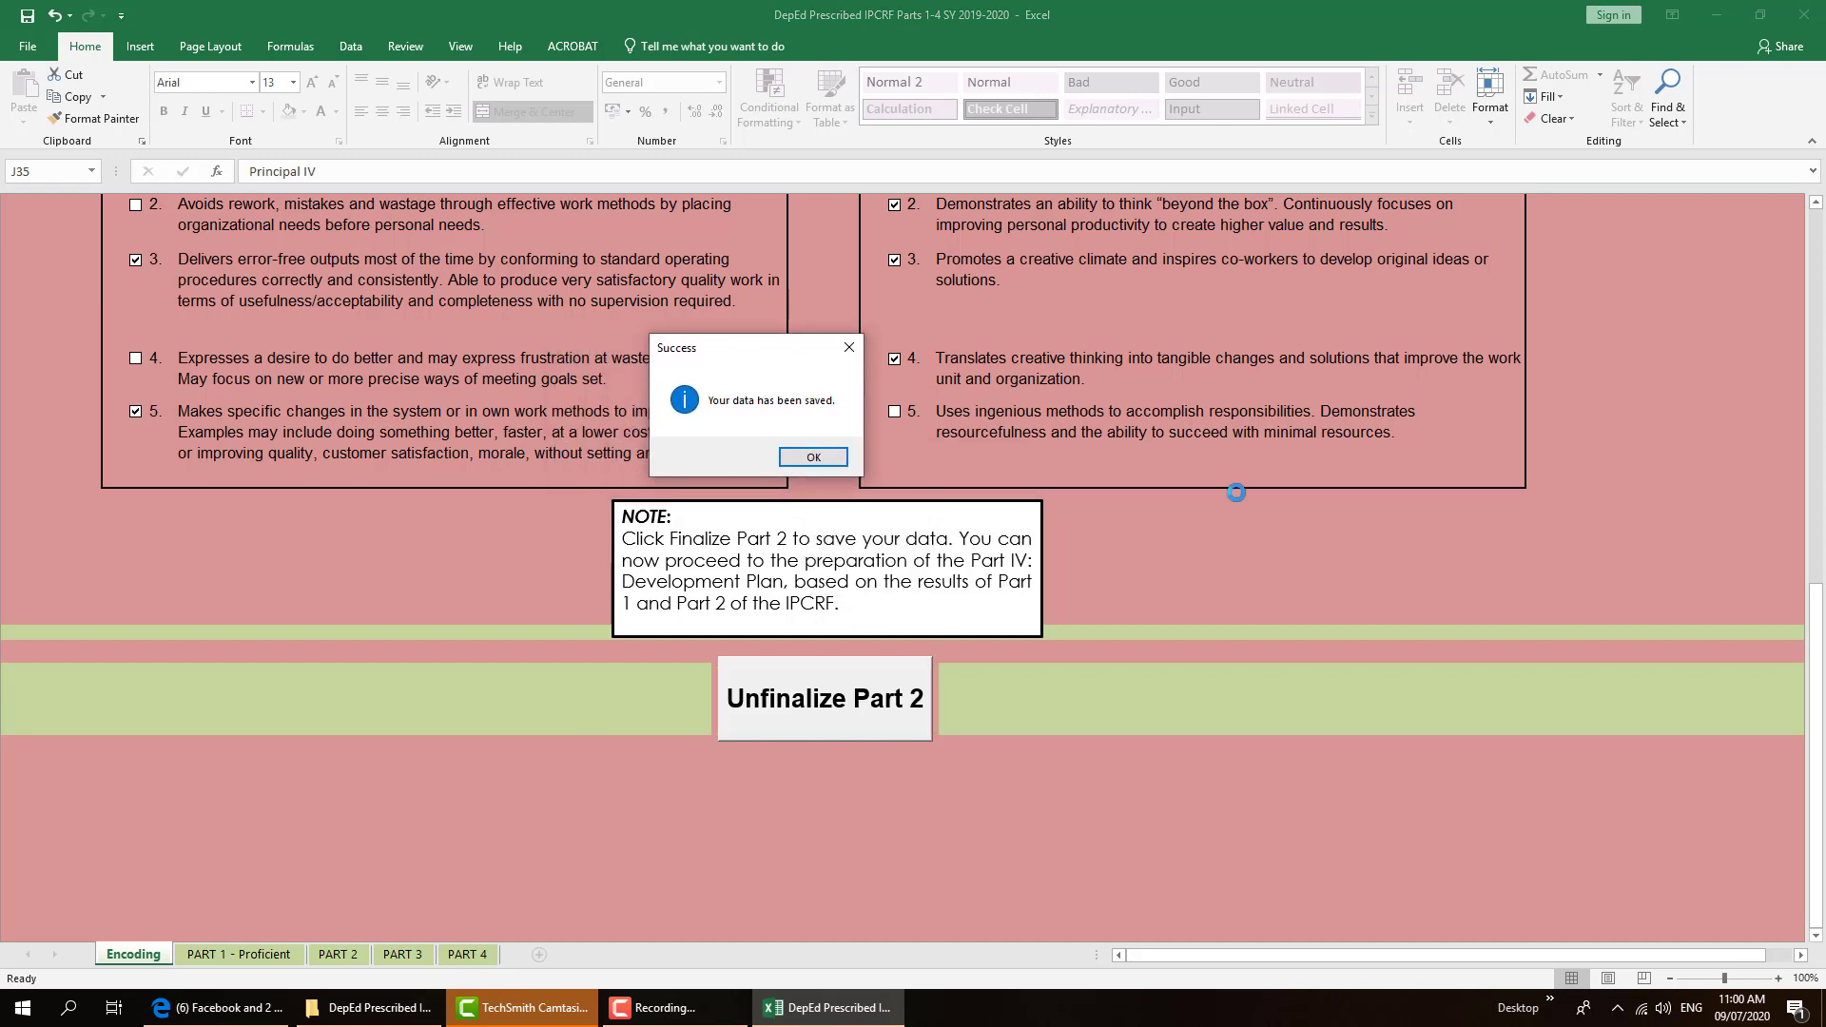
left_click(814, 459)
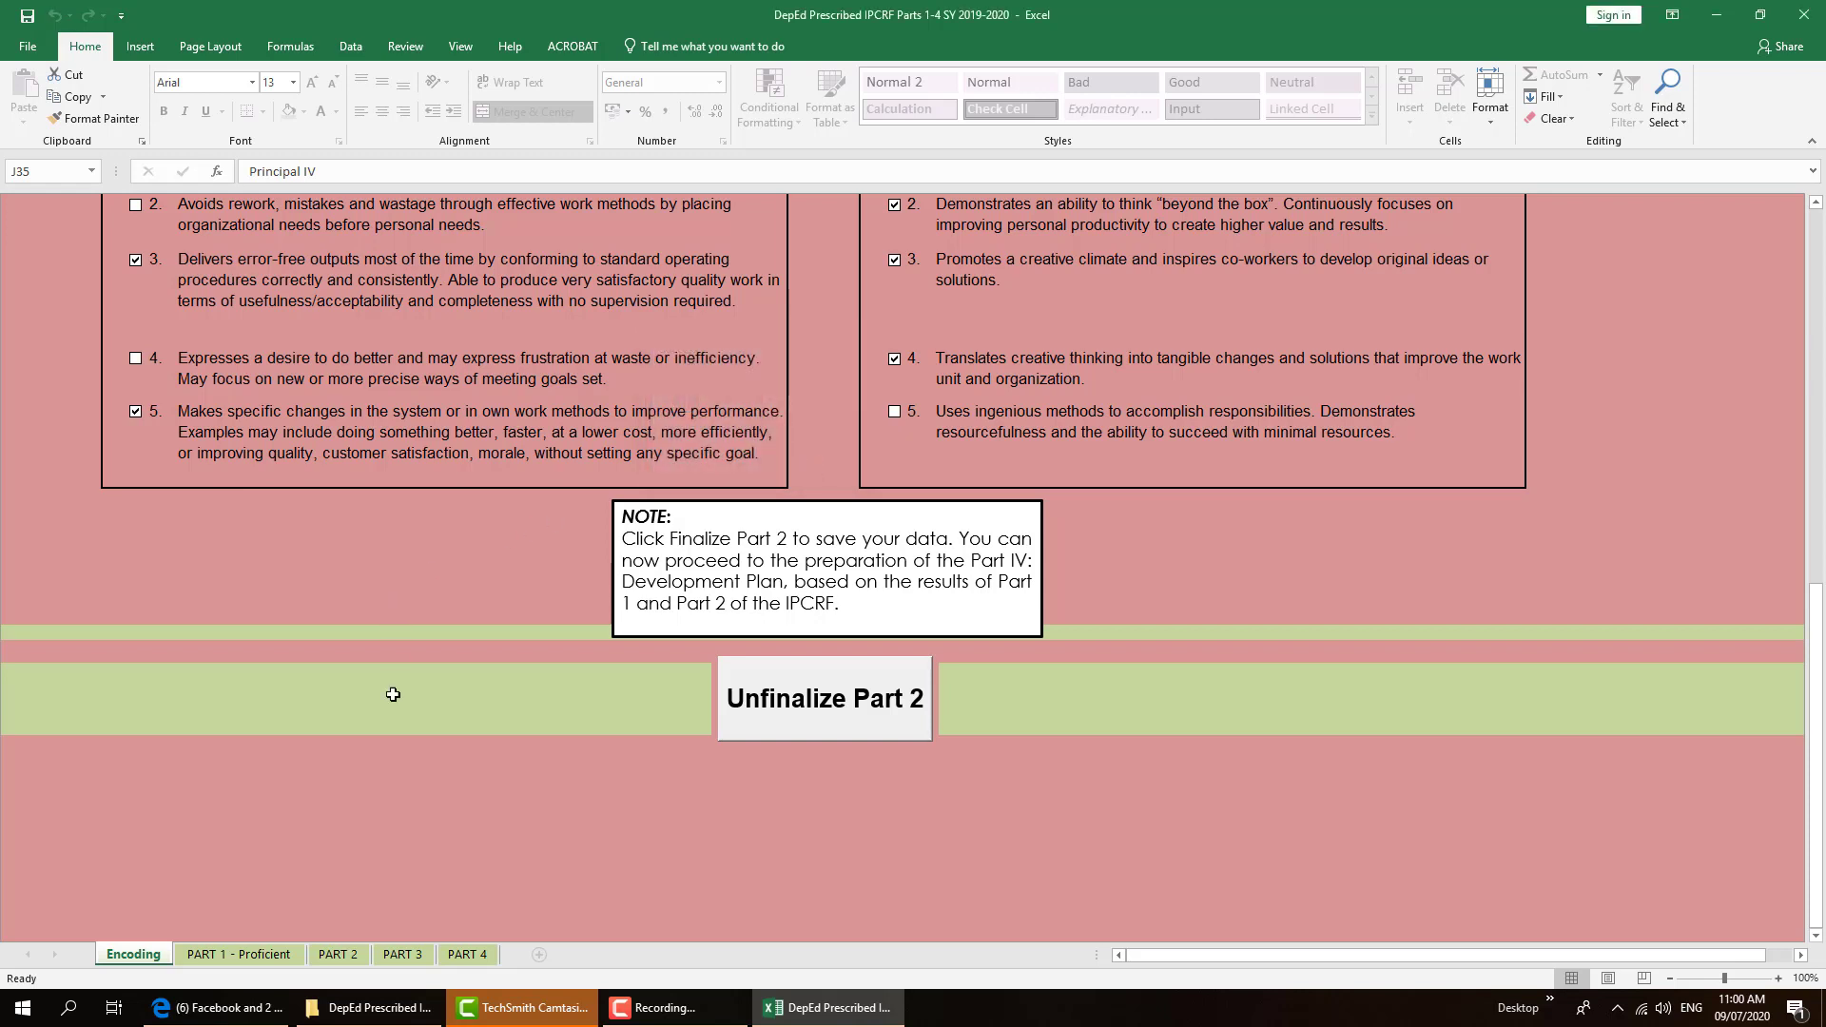
left_click(211, 959)
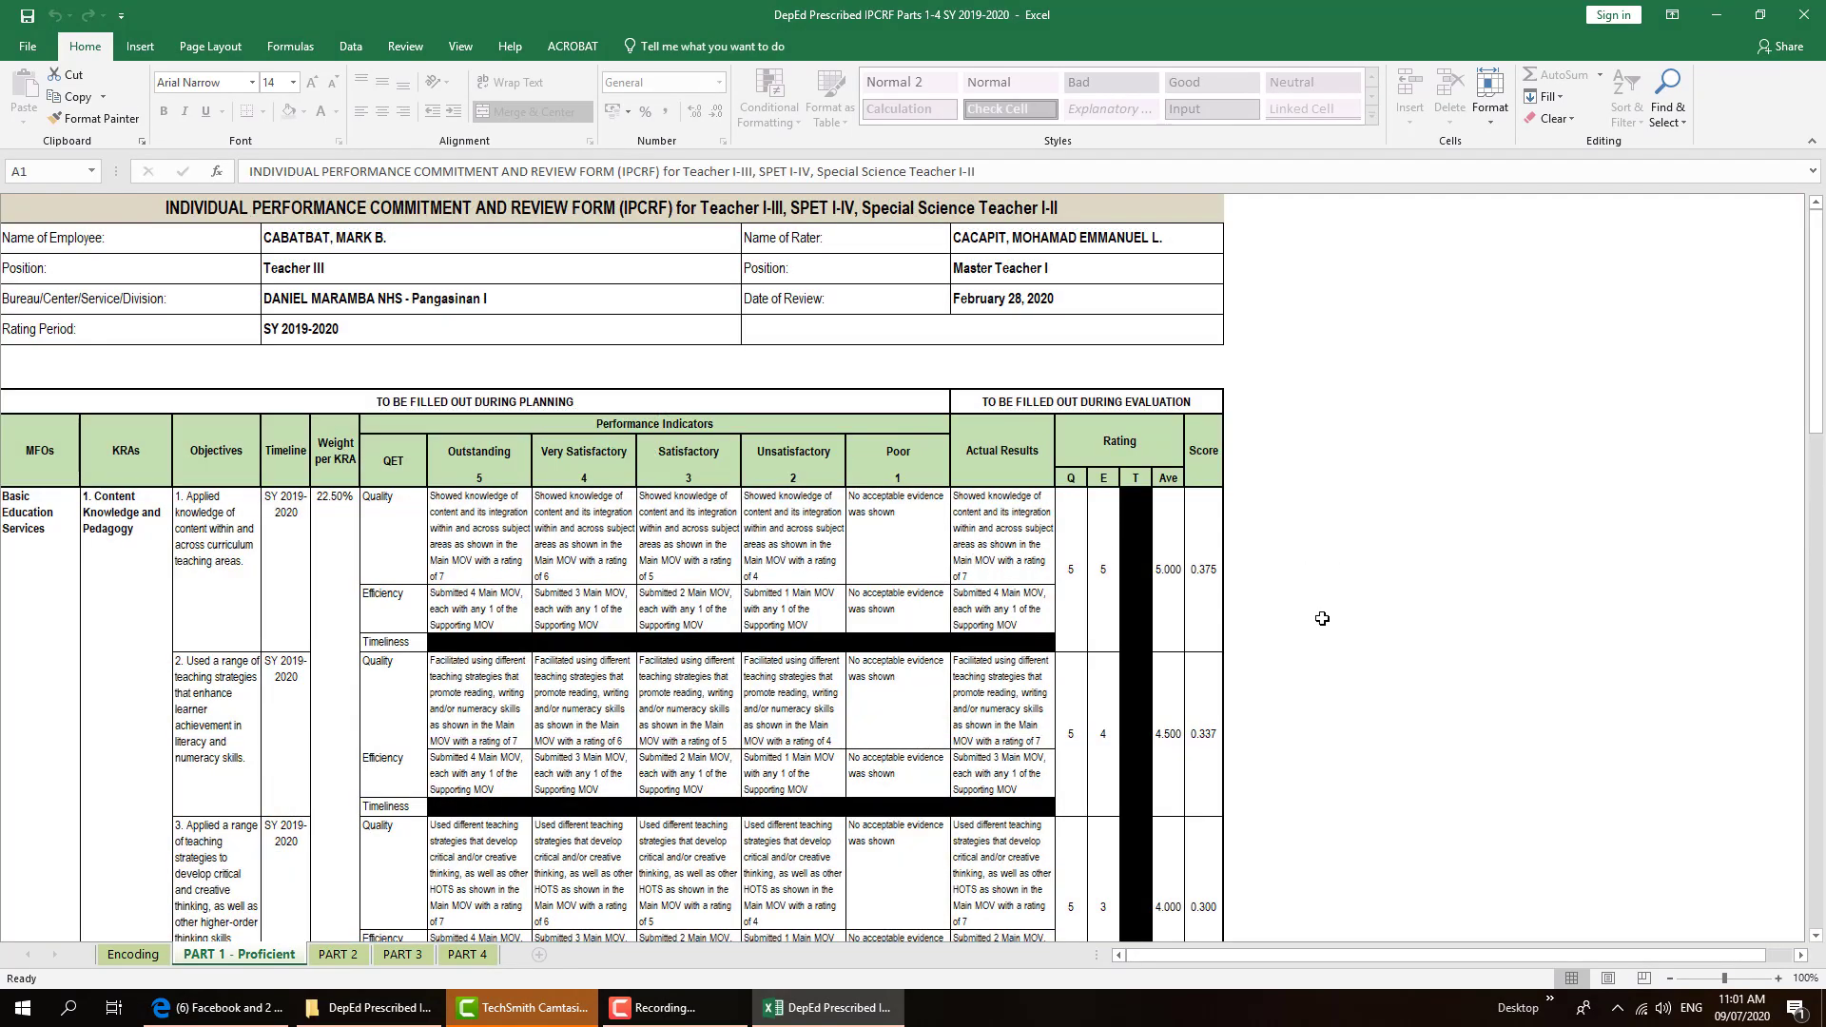
Review the PART 2 competencies and PART 3 summary sheets, then bring up PART 4 Development Plans
scroll(1317, 619, "down", 3)
scroll(1158, 685, "down", 10)
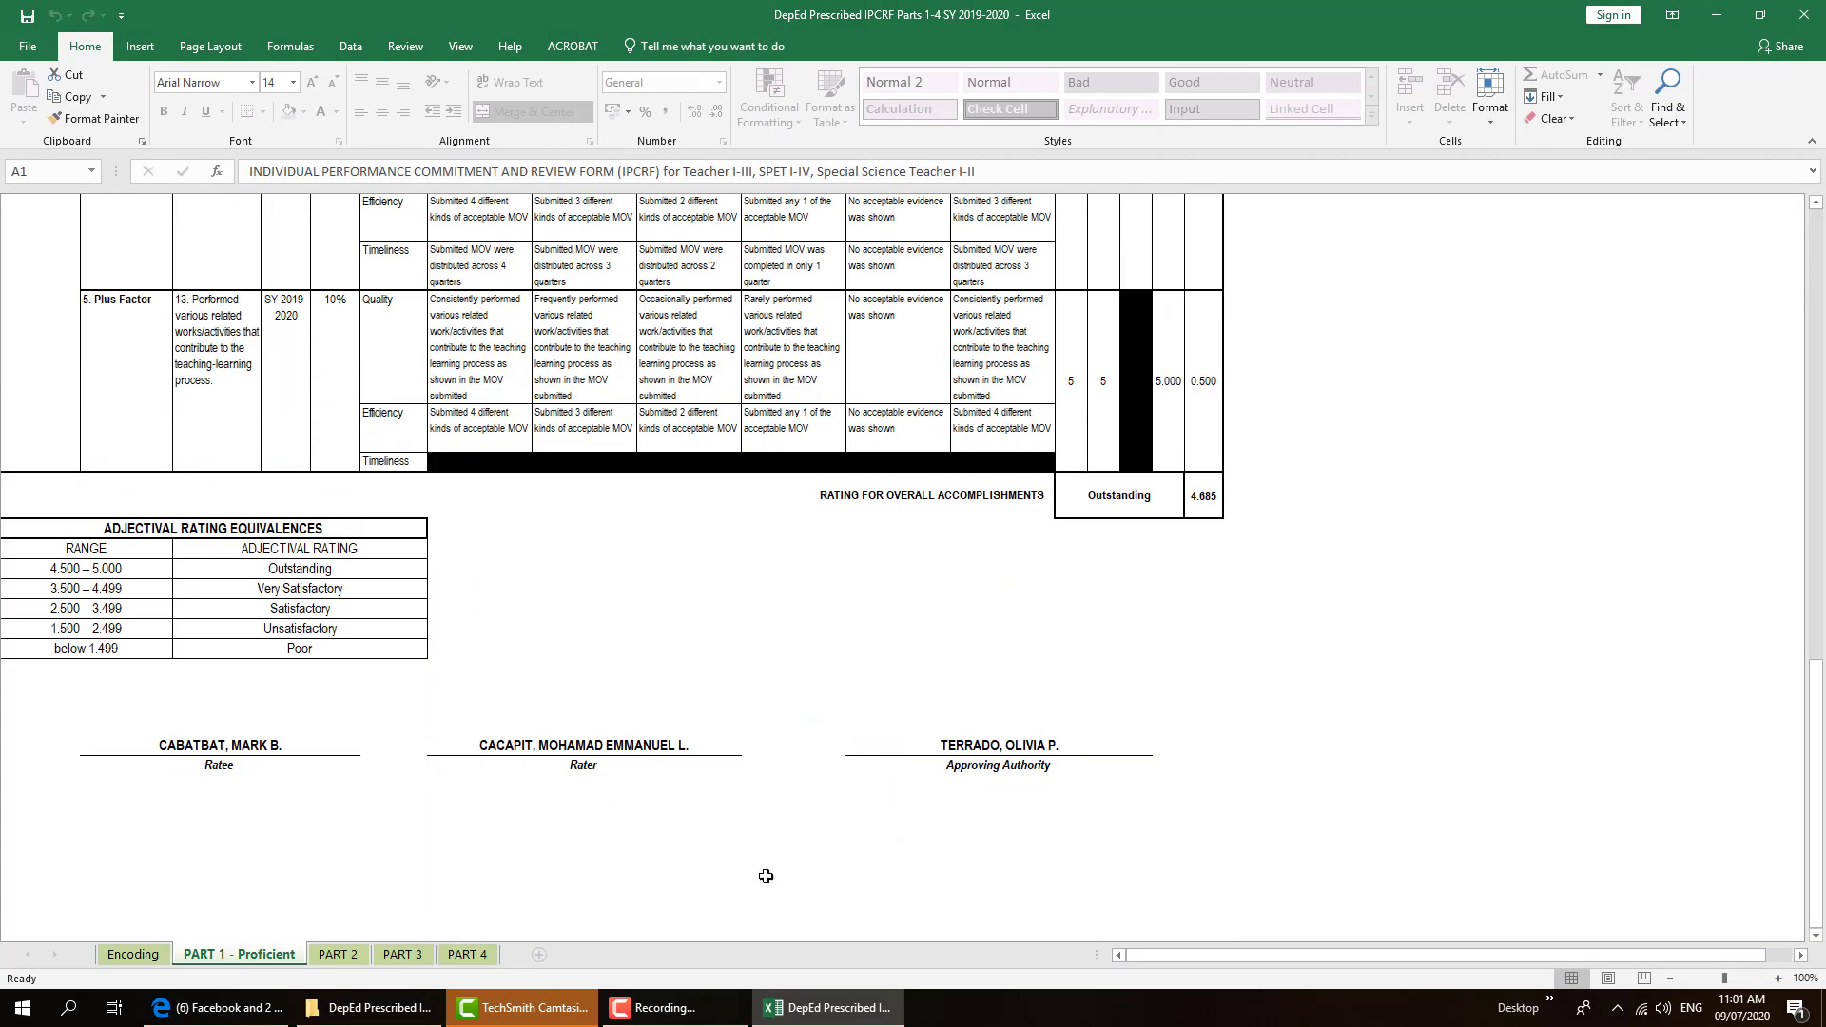
left_click(317, 956)
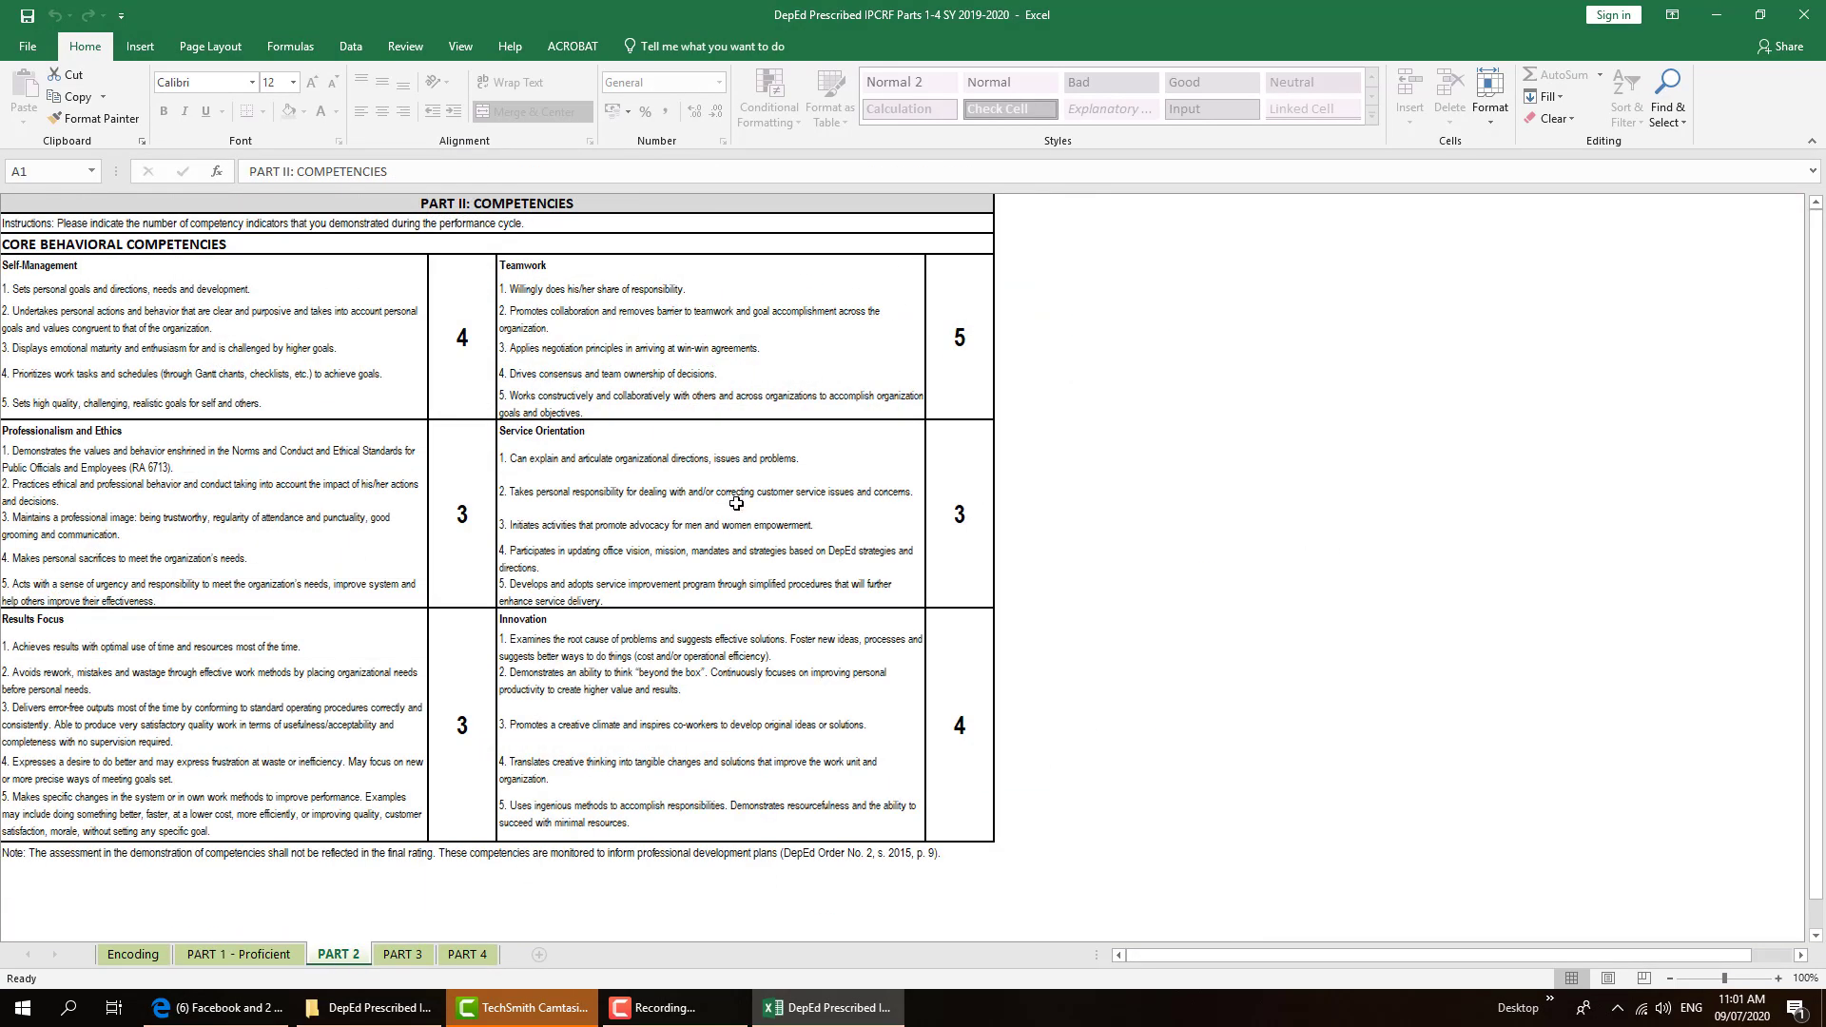
left_click(403, 955)
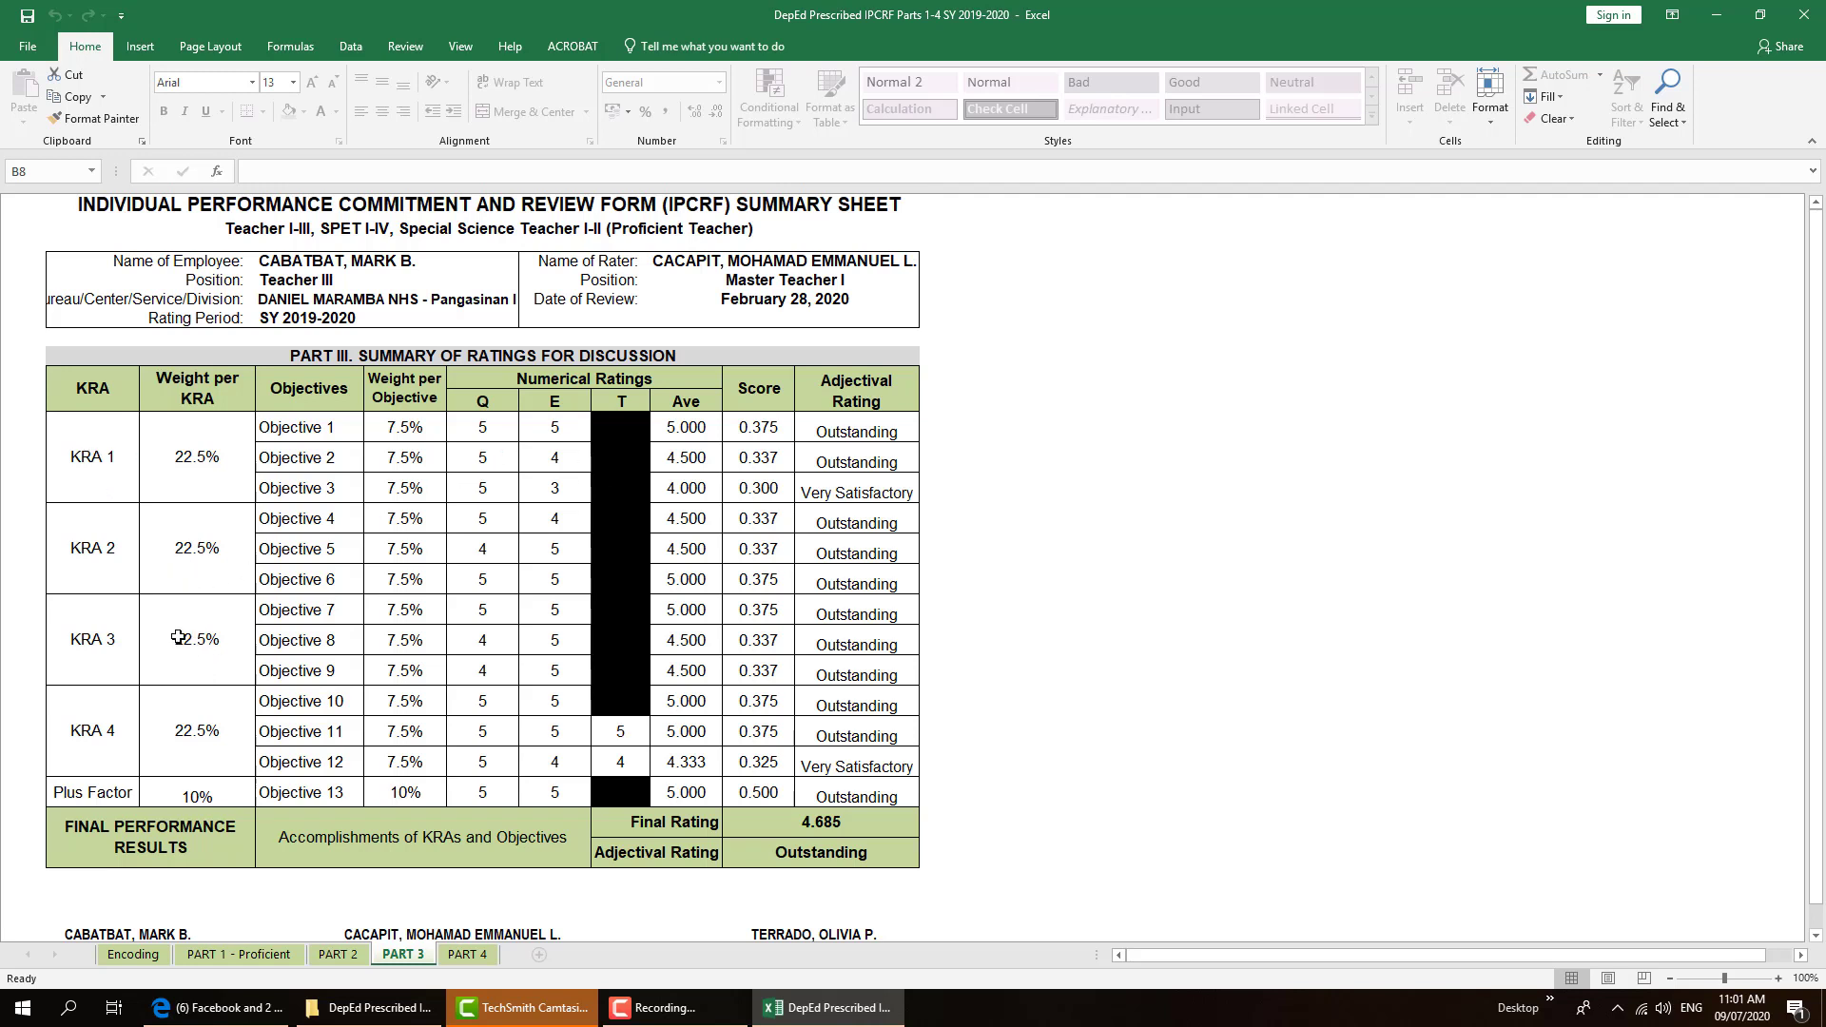
scroll(361, 647, "down", 1)
scroll(627, 822, "up", 1)
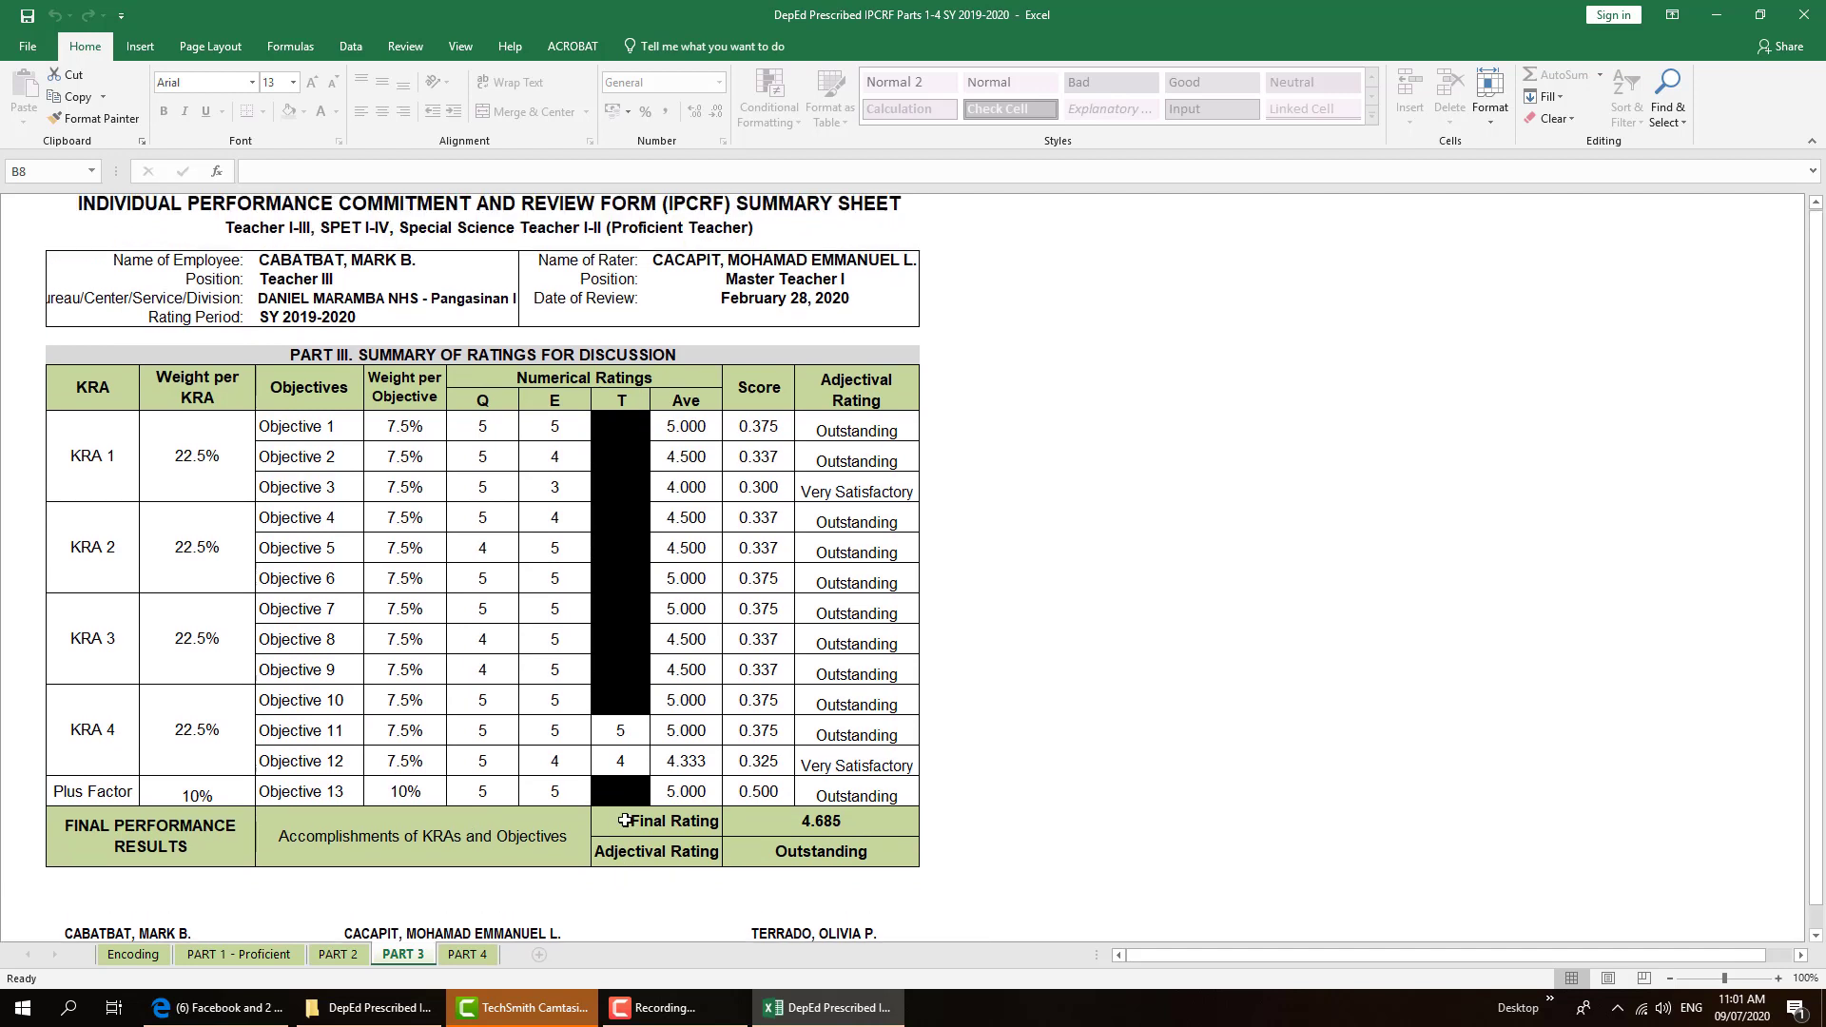
scroll(570, 856, "down", 1)
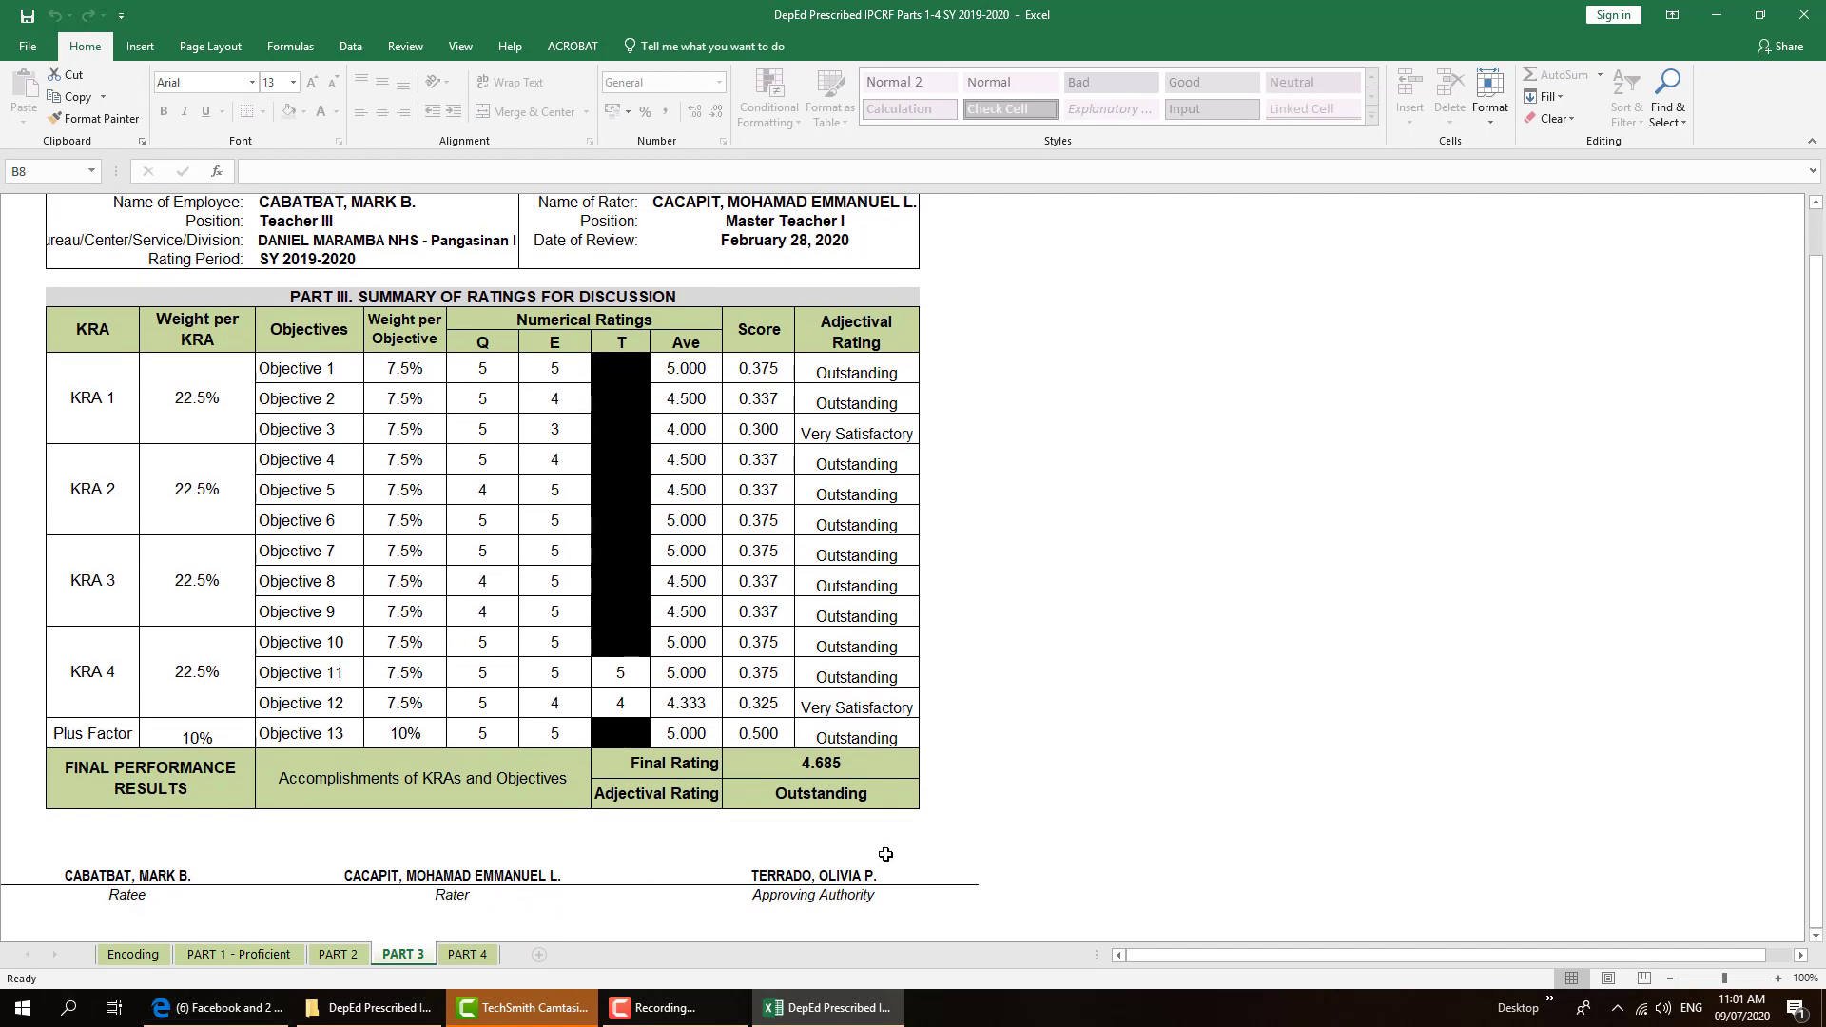
left_click(466, 959)
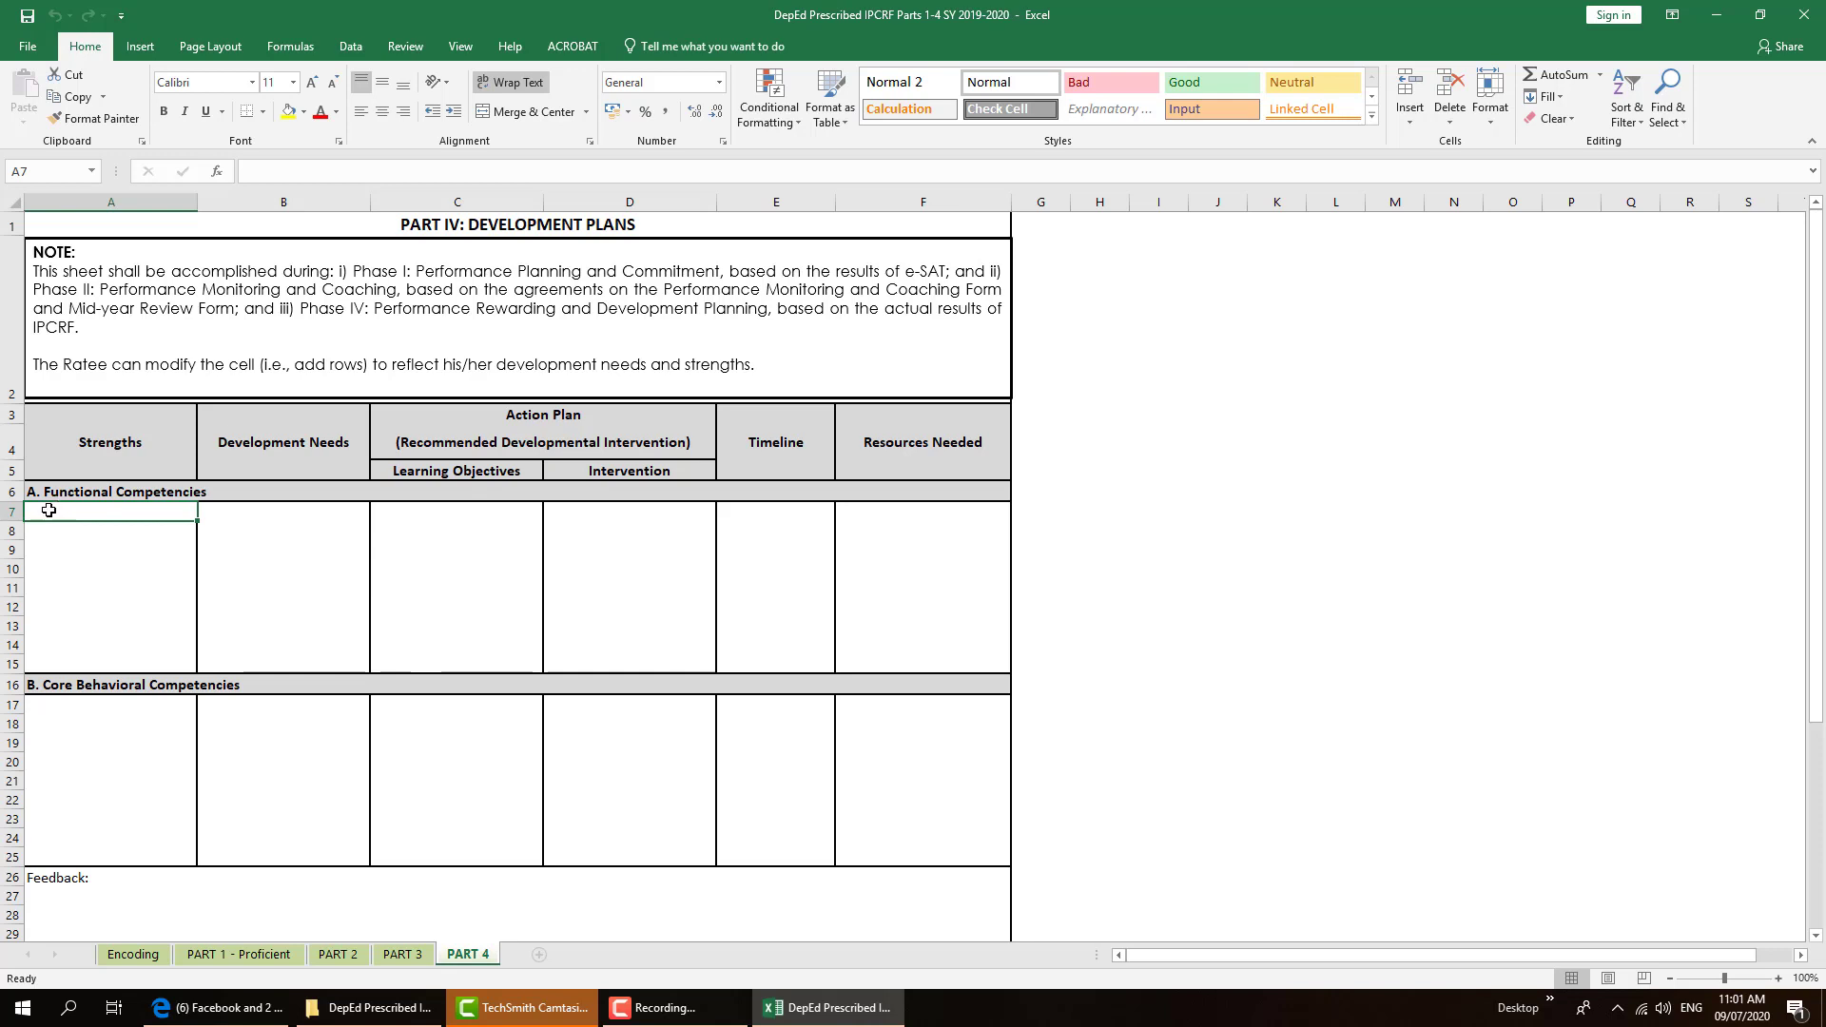
left_click(263, 518)
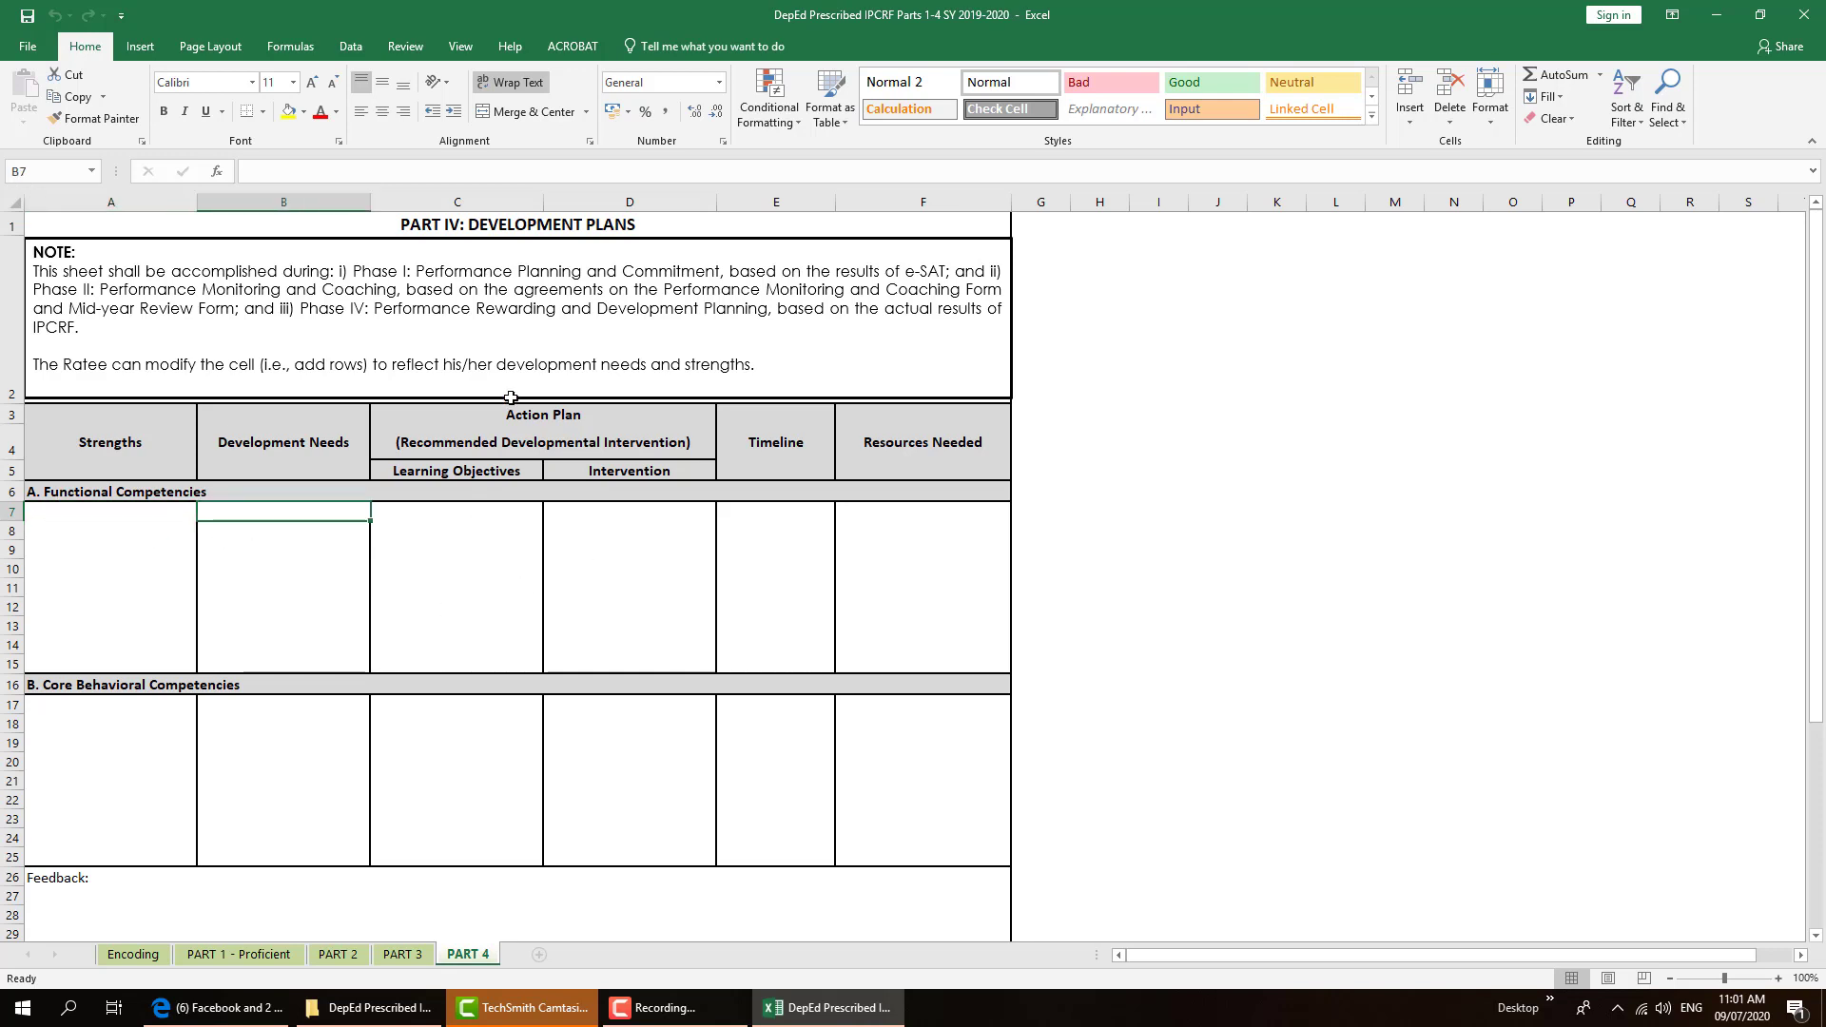
left_click(454, 548)
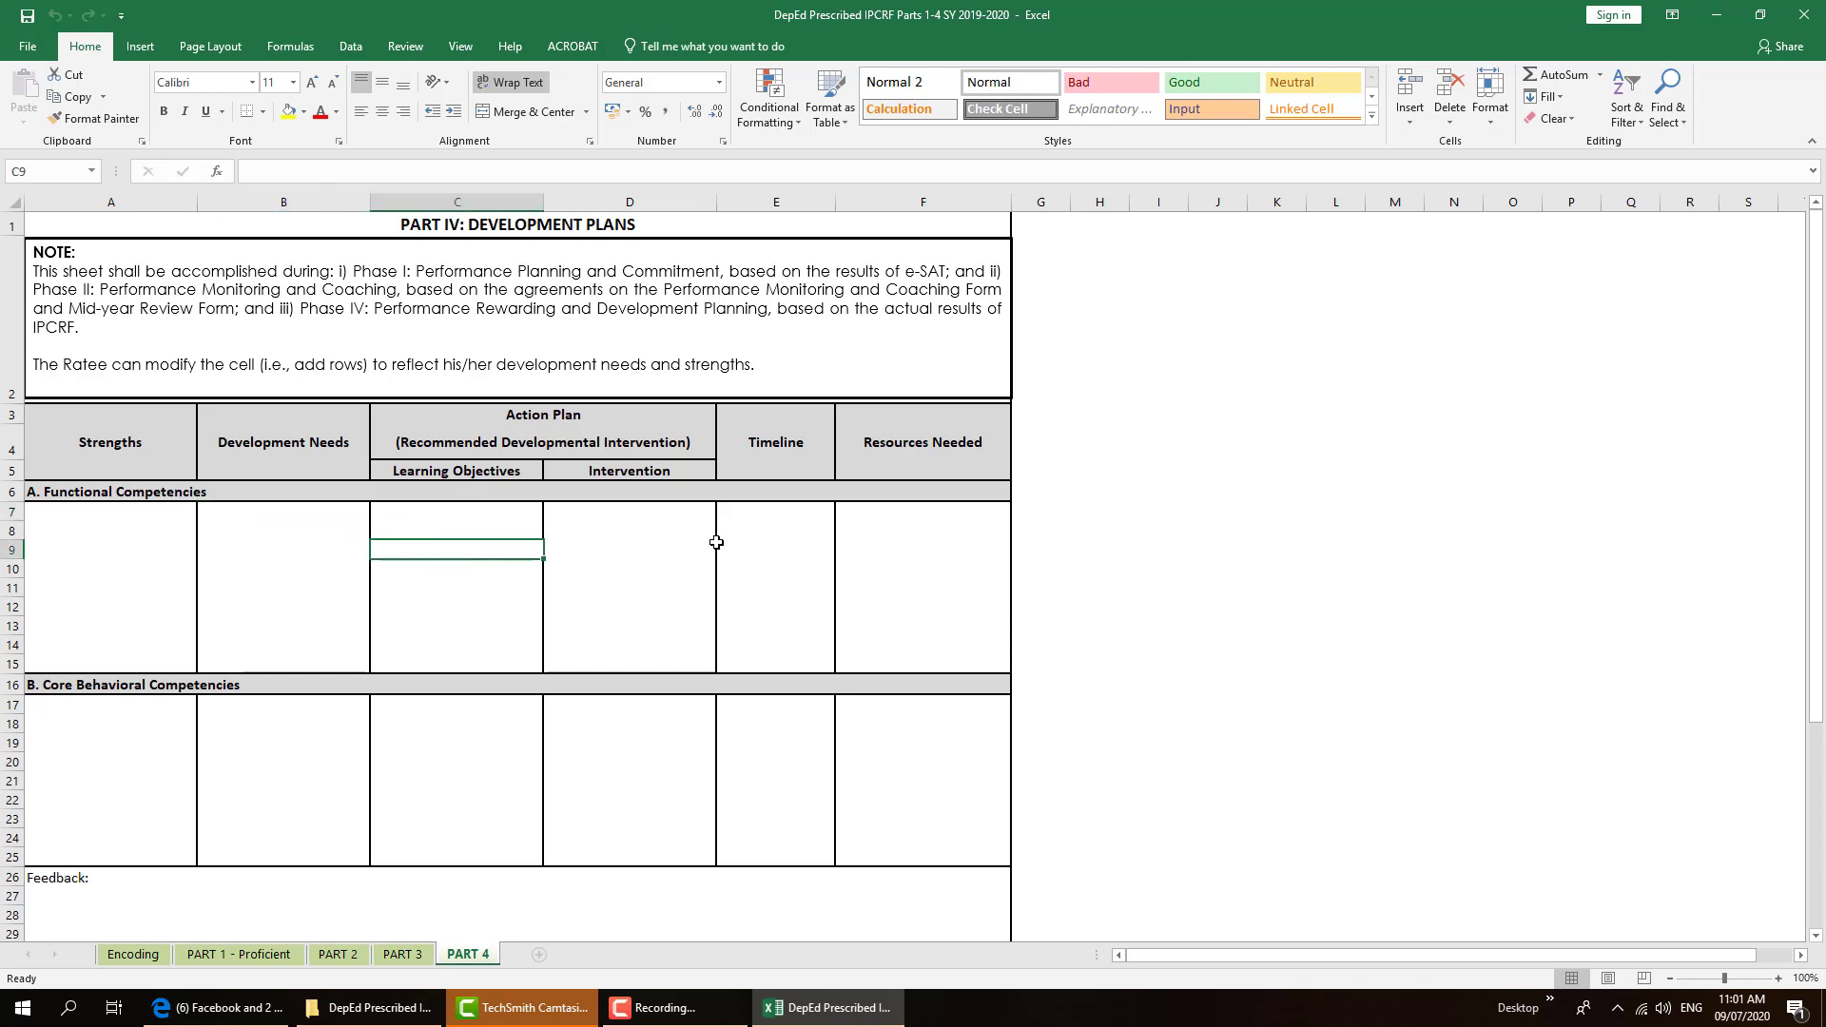
left_click(660, 551)
left_click(782, 548)
left_click(945, 532)
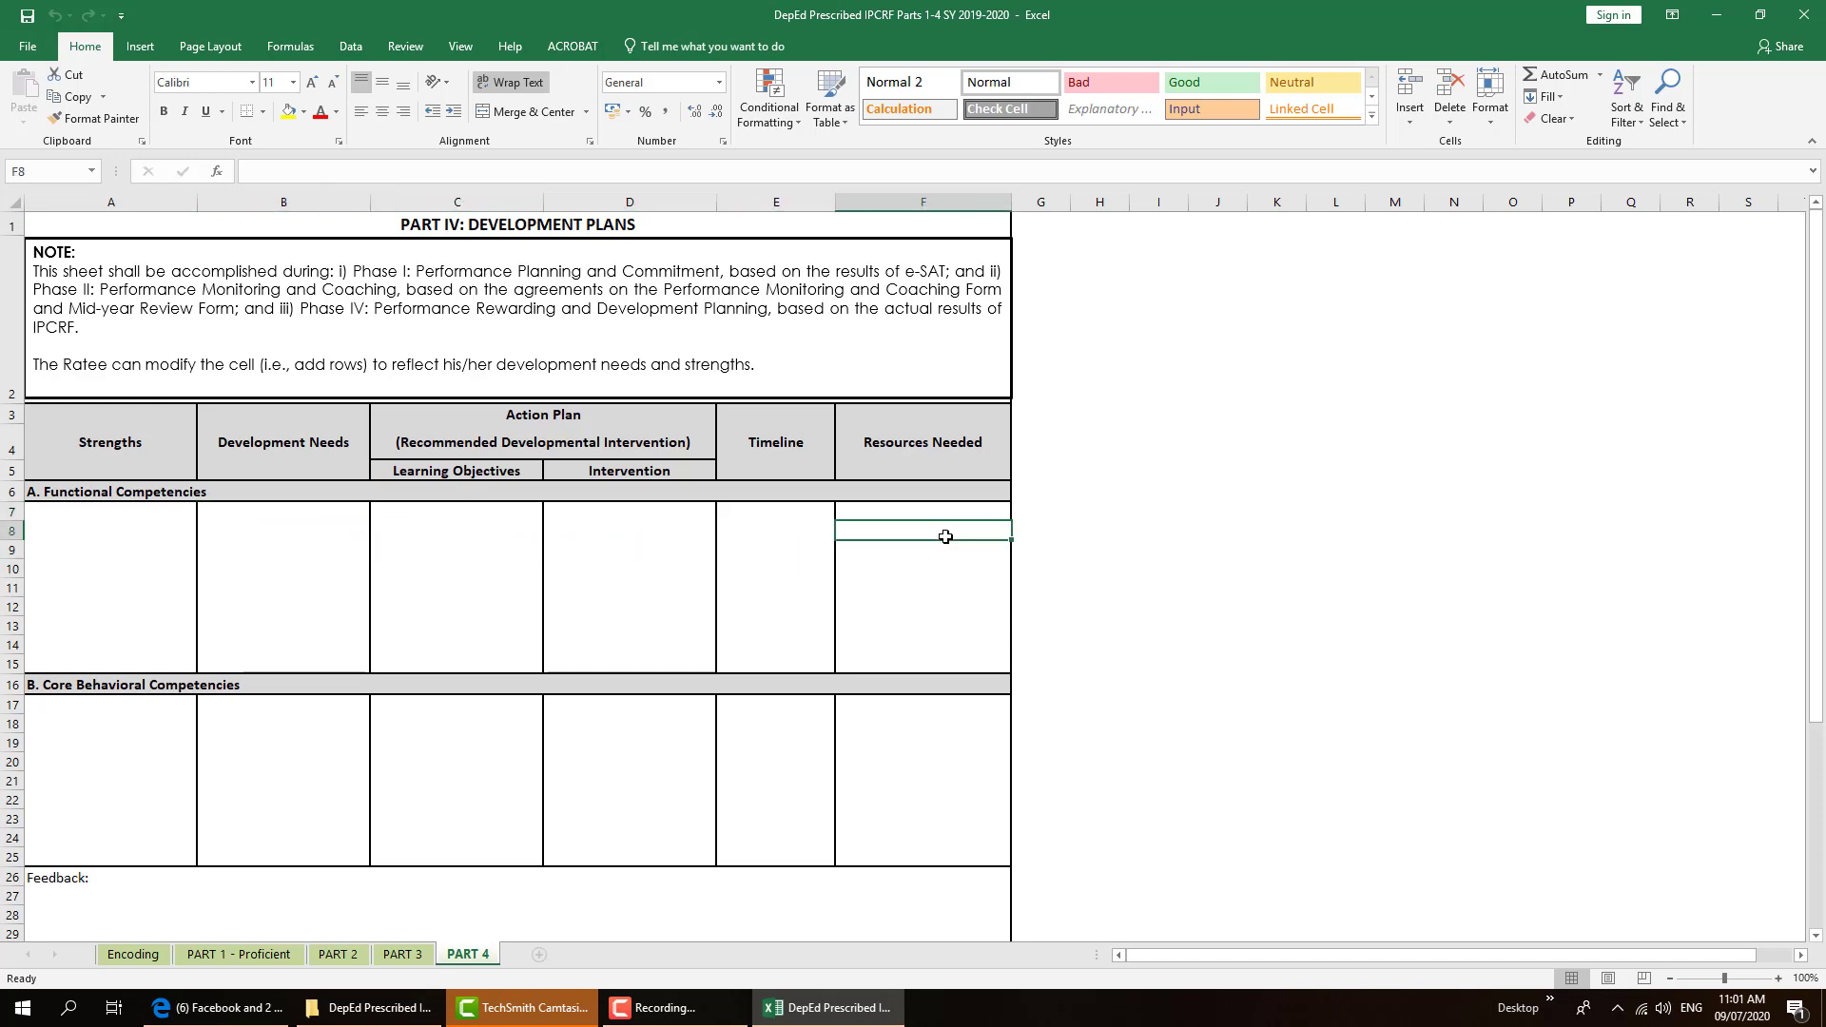
scroll(945, 548, "down", 1)
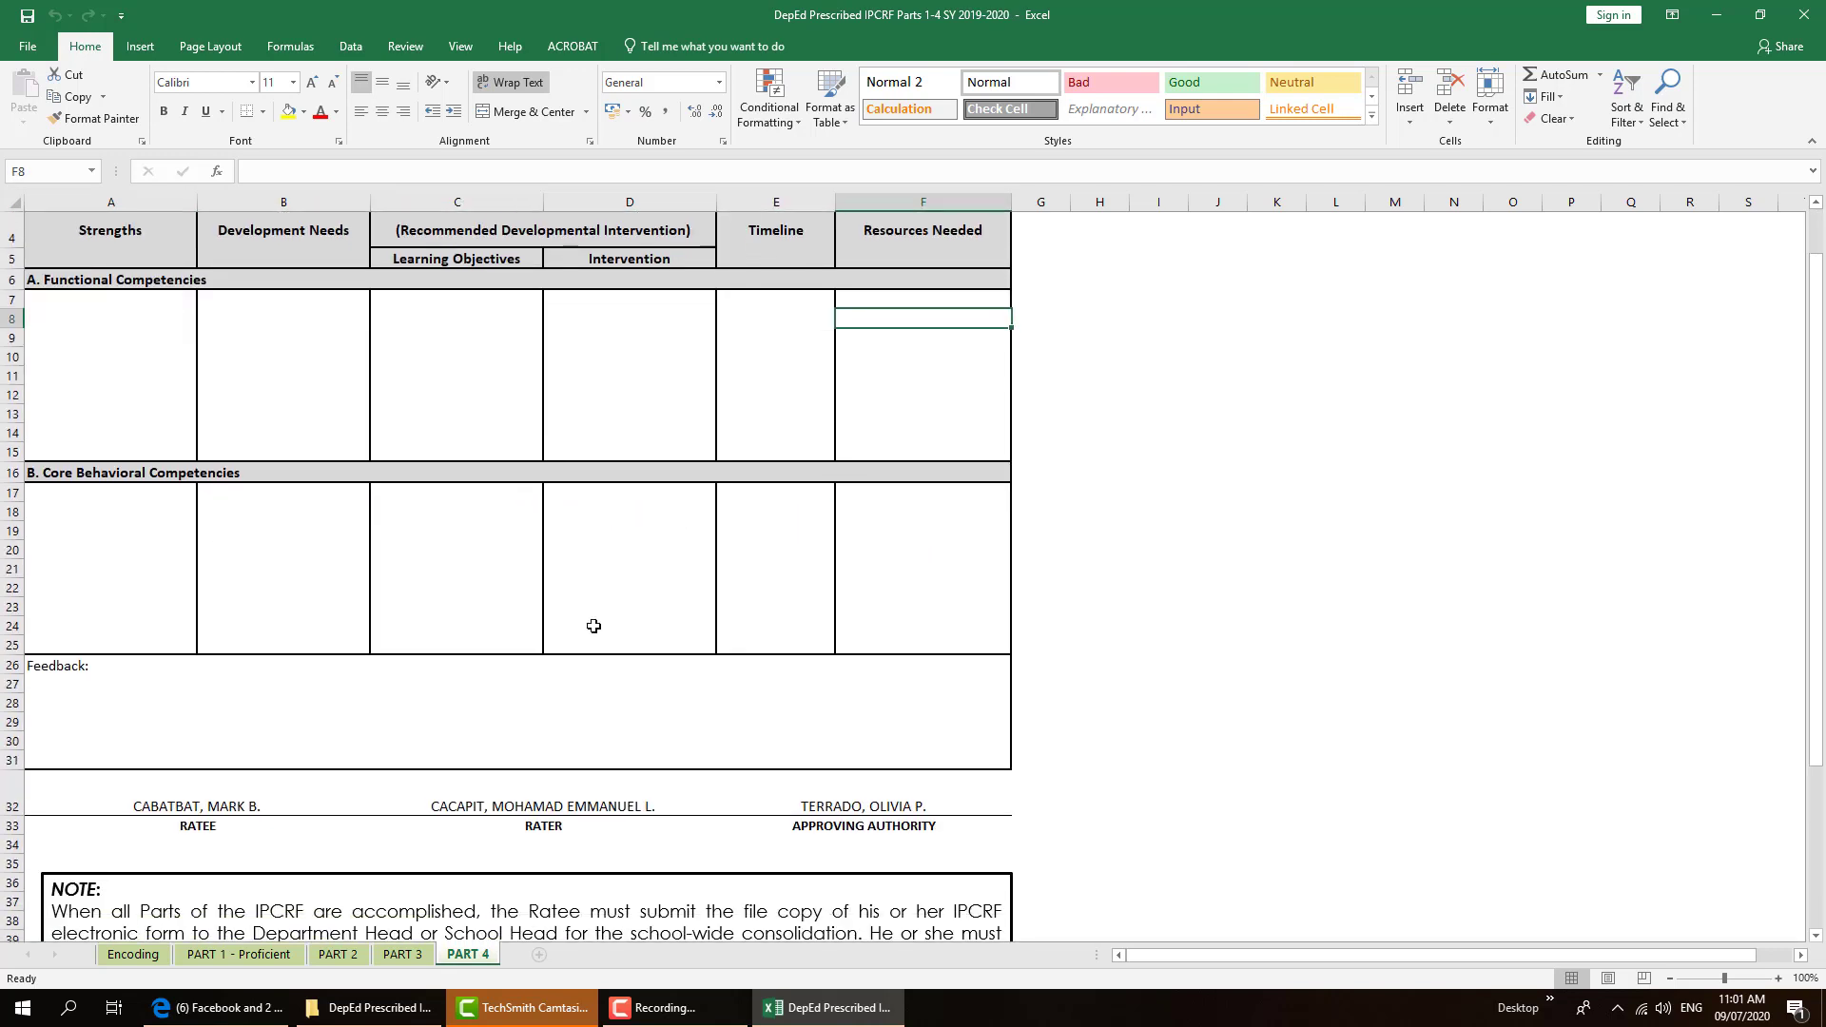
left_click(90, 509)
left_click(289, 511)
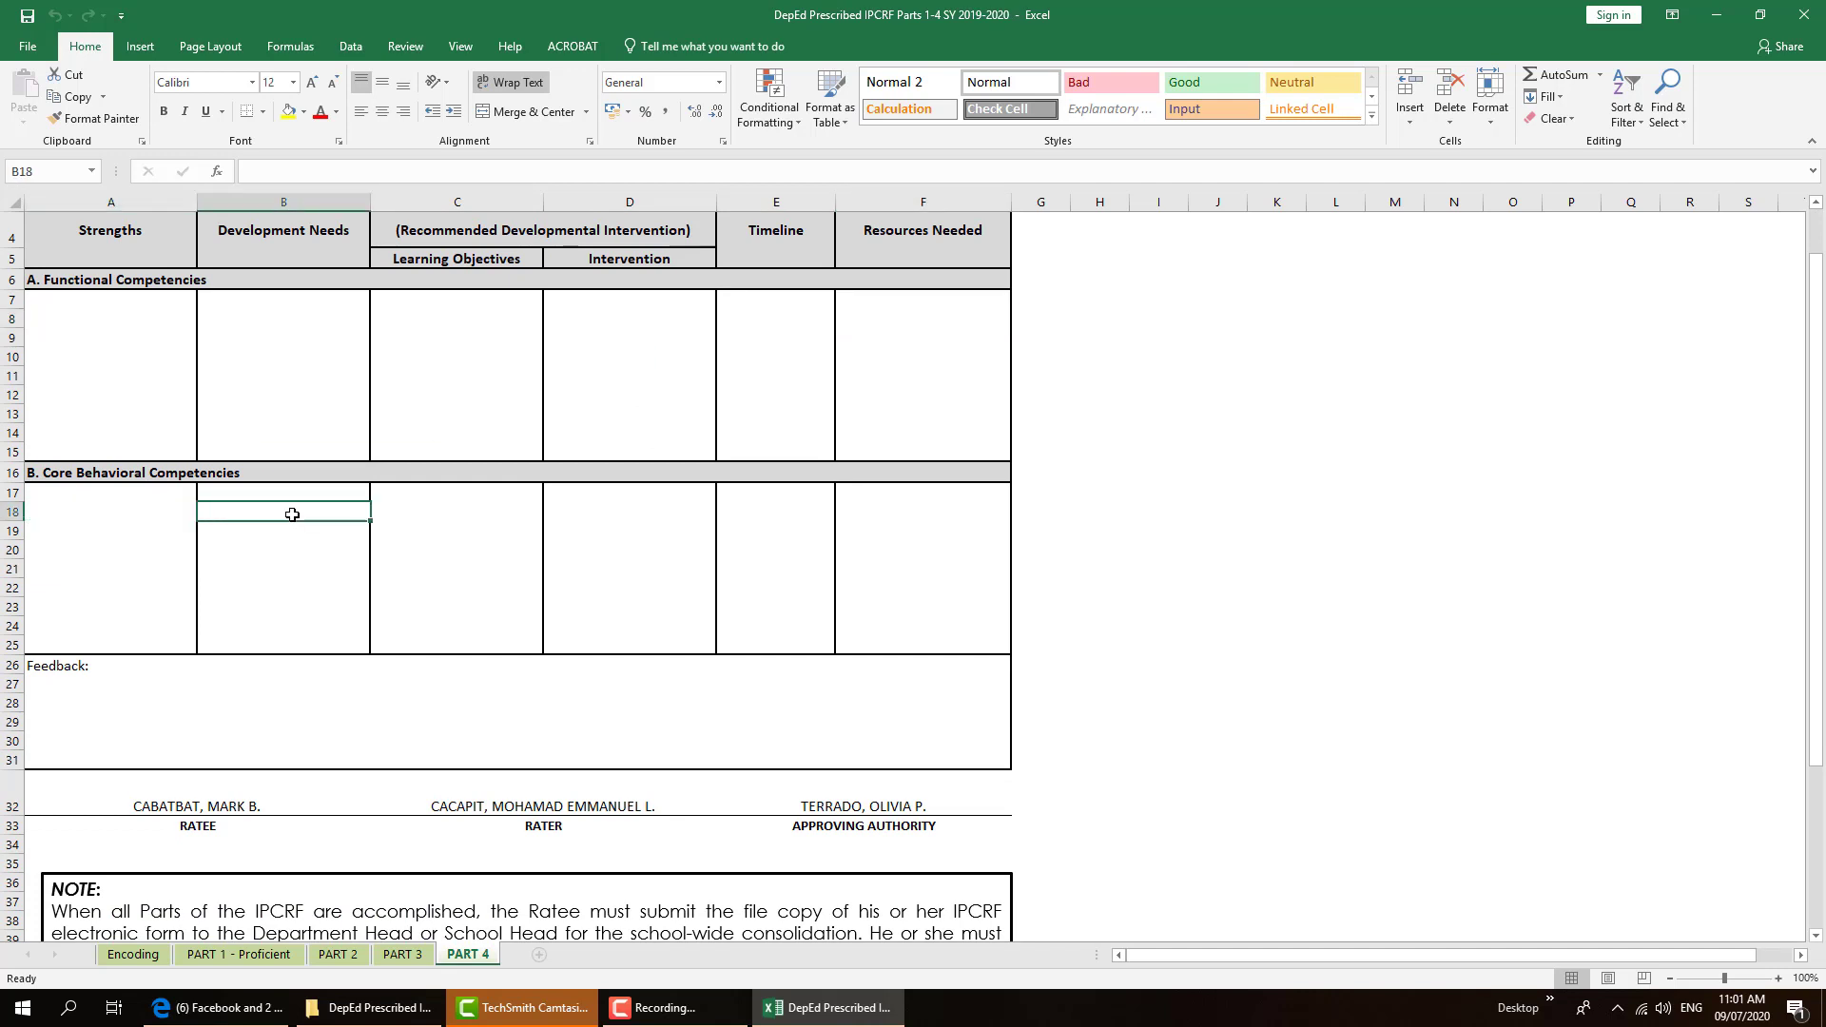
left_click(421, 528)
left_click(605, 528)
left_click(824, 526)
left_click(997, 528)
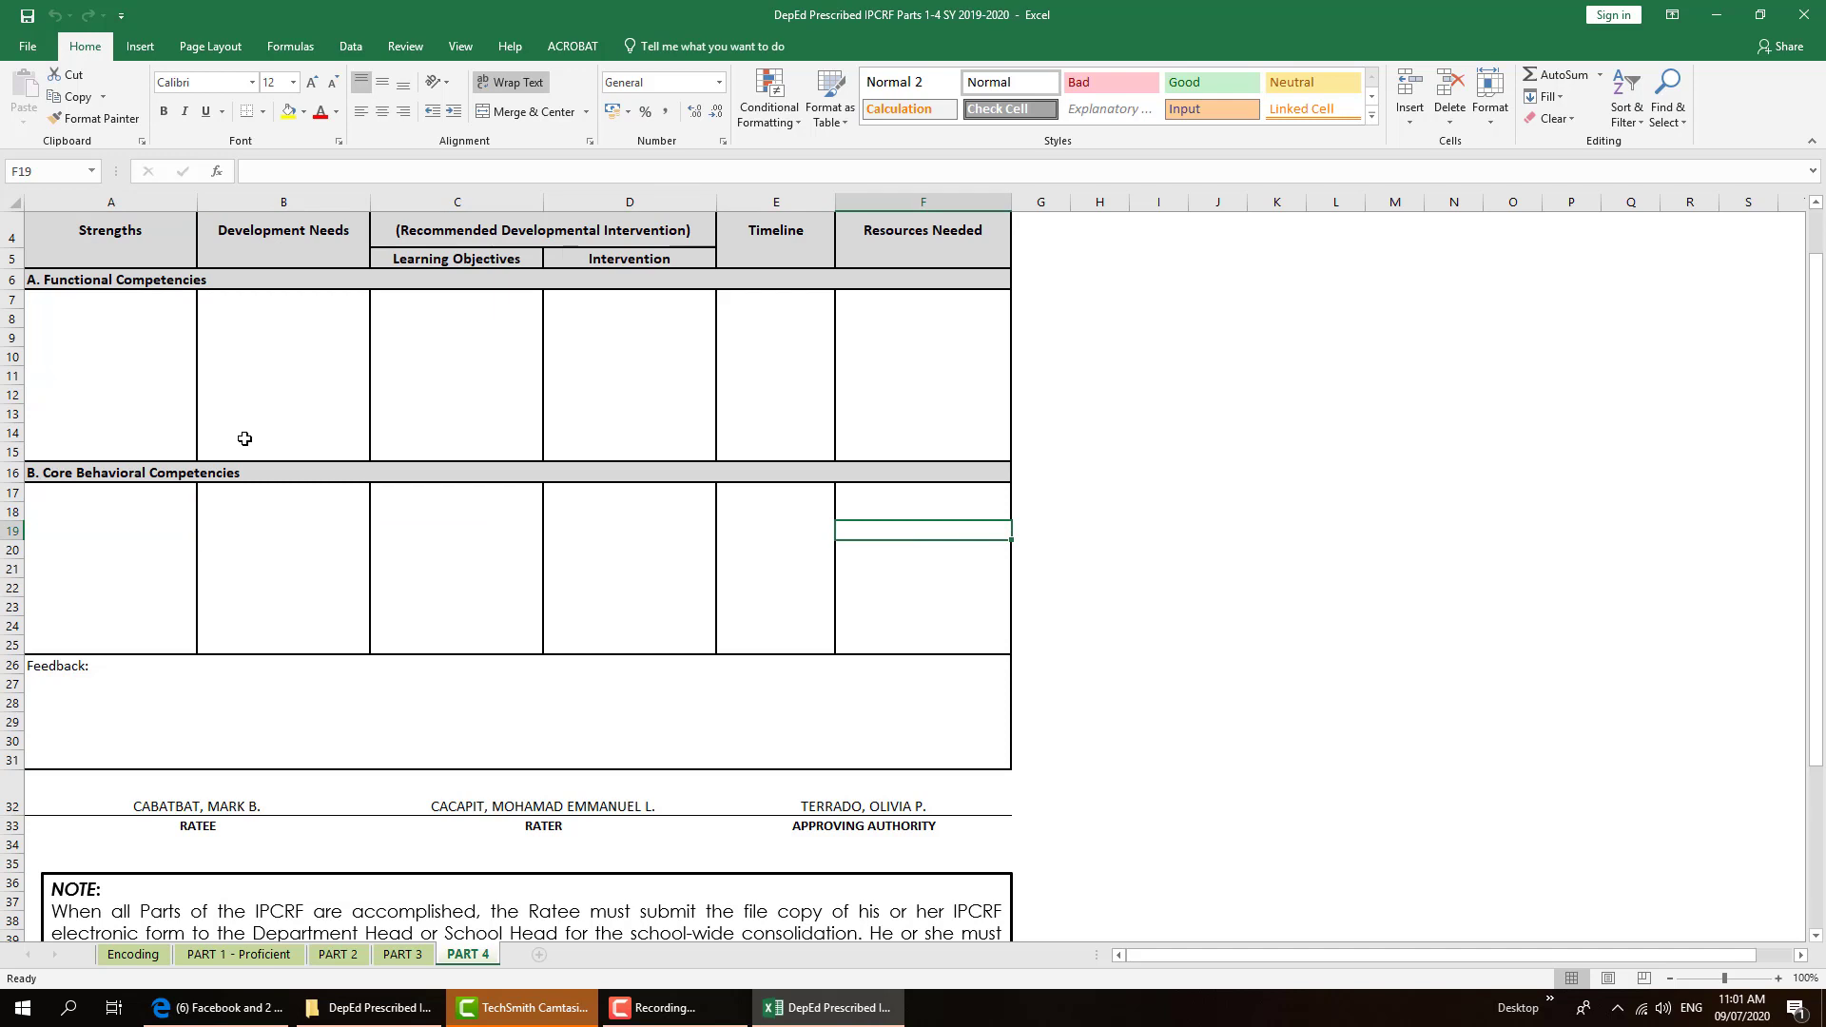
scroll(245, 438, "up", 1)
scroll(339, 510, "down", 3)
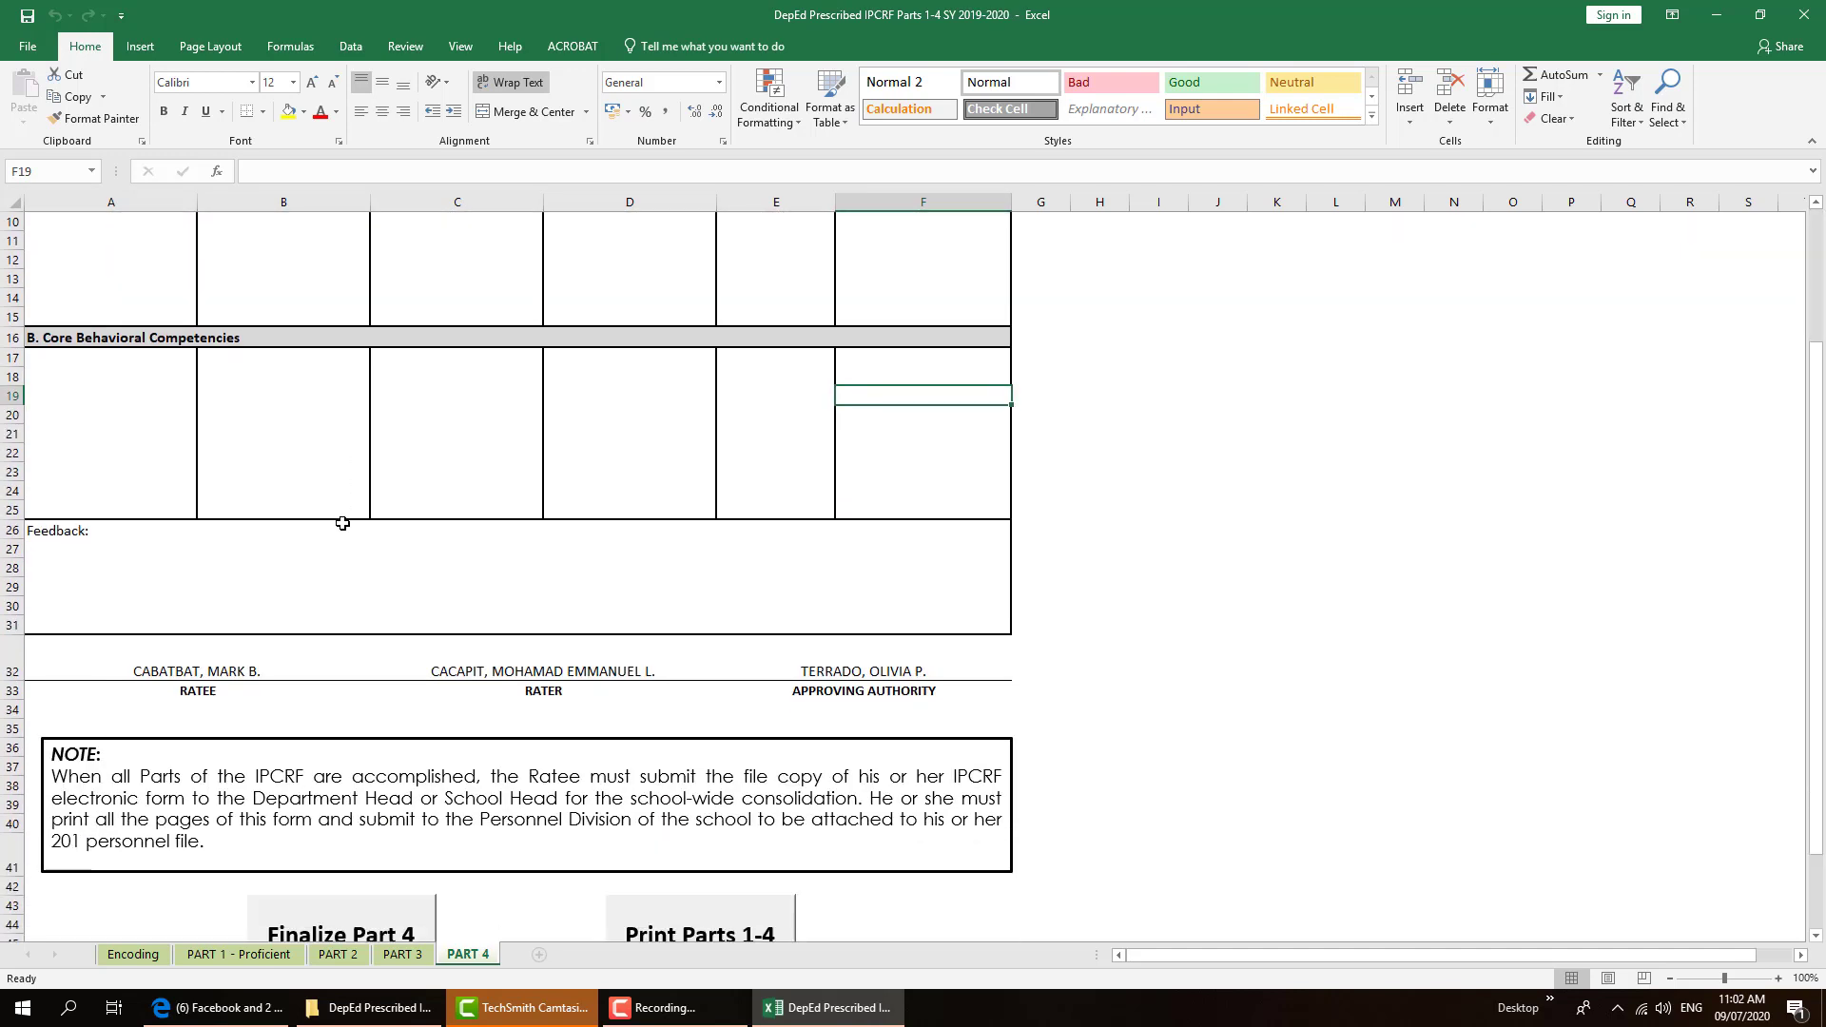
scroll(343, 524, "down", 2)
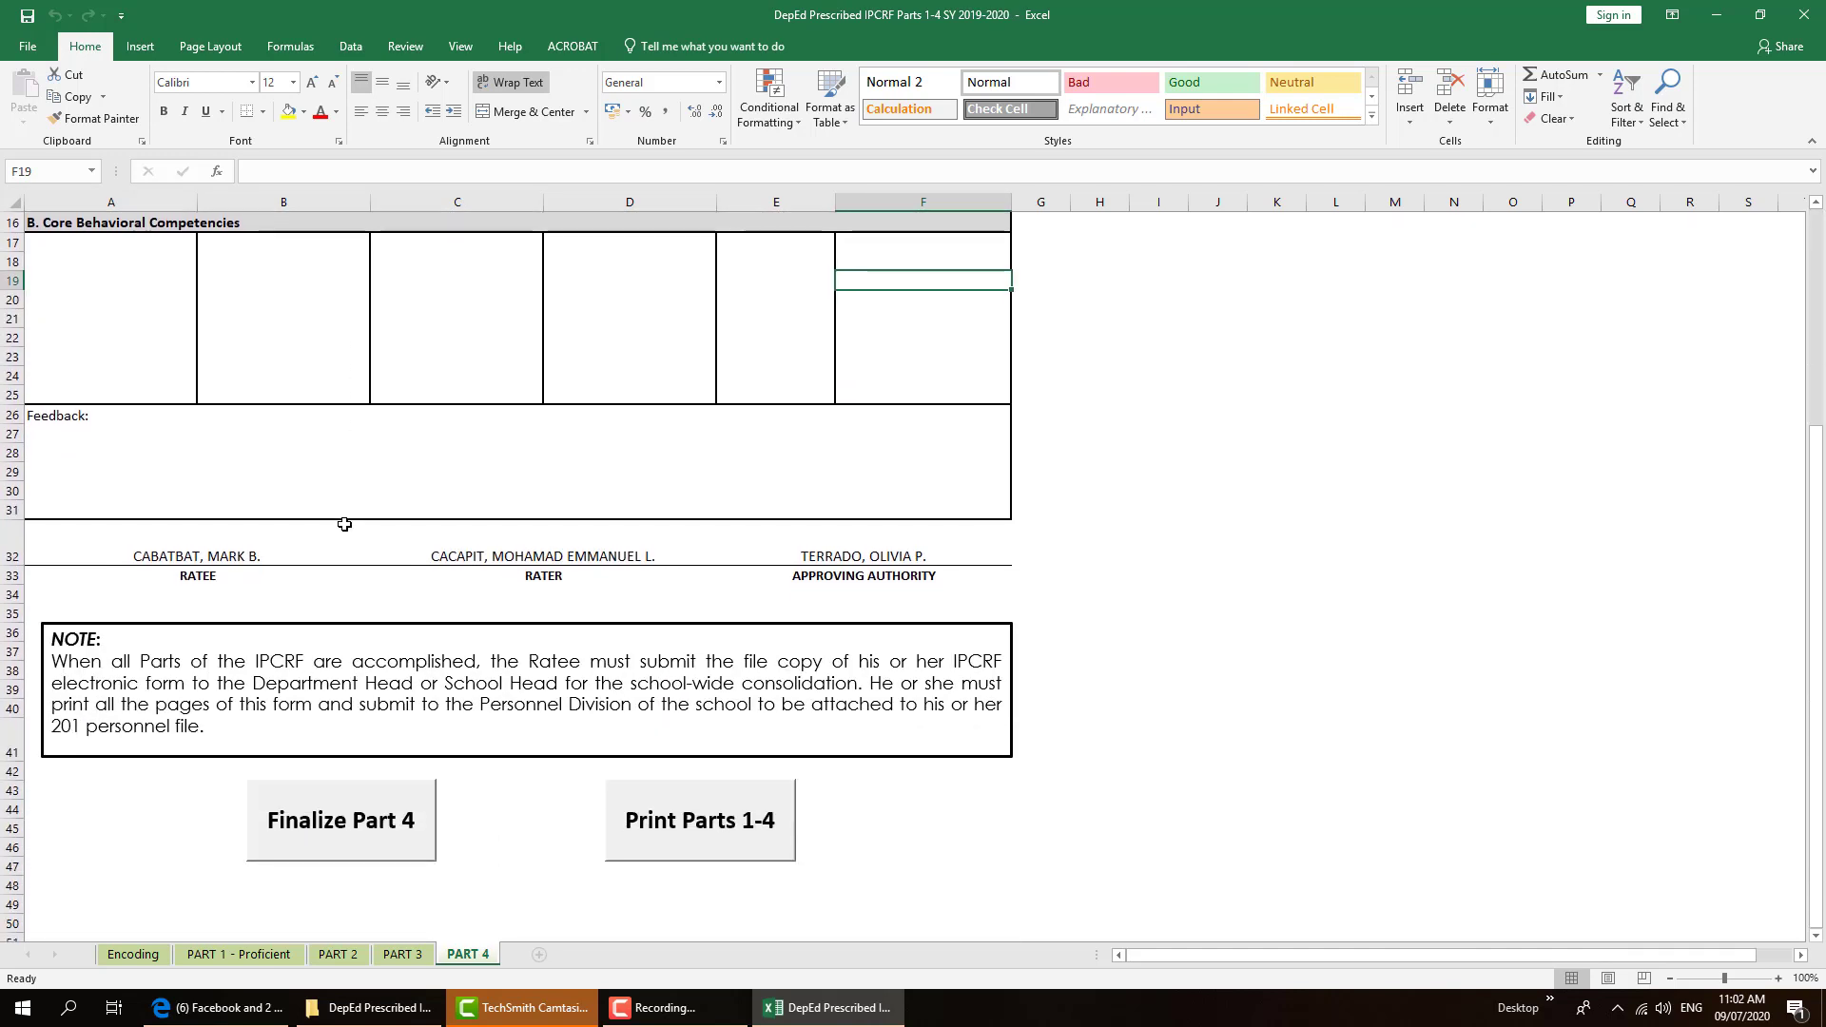
Finalize Part 4 by entering the ratee's password, acknowledge the Finalized message, and return to the top
left_click(339, 820)
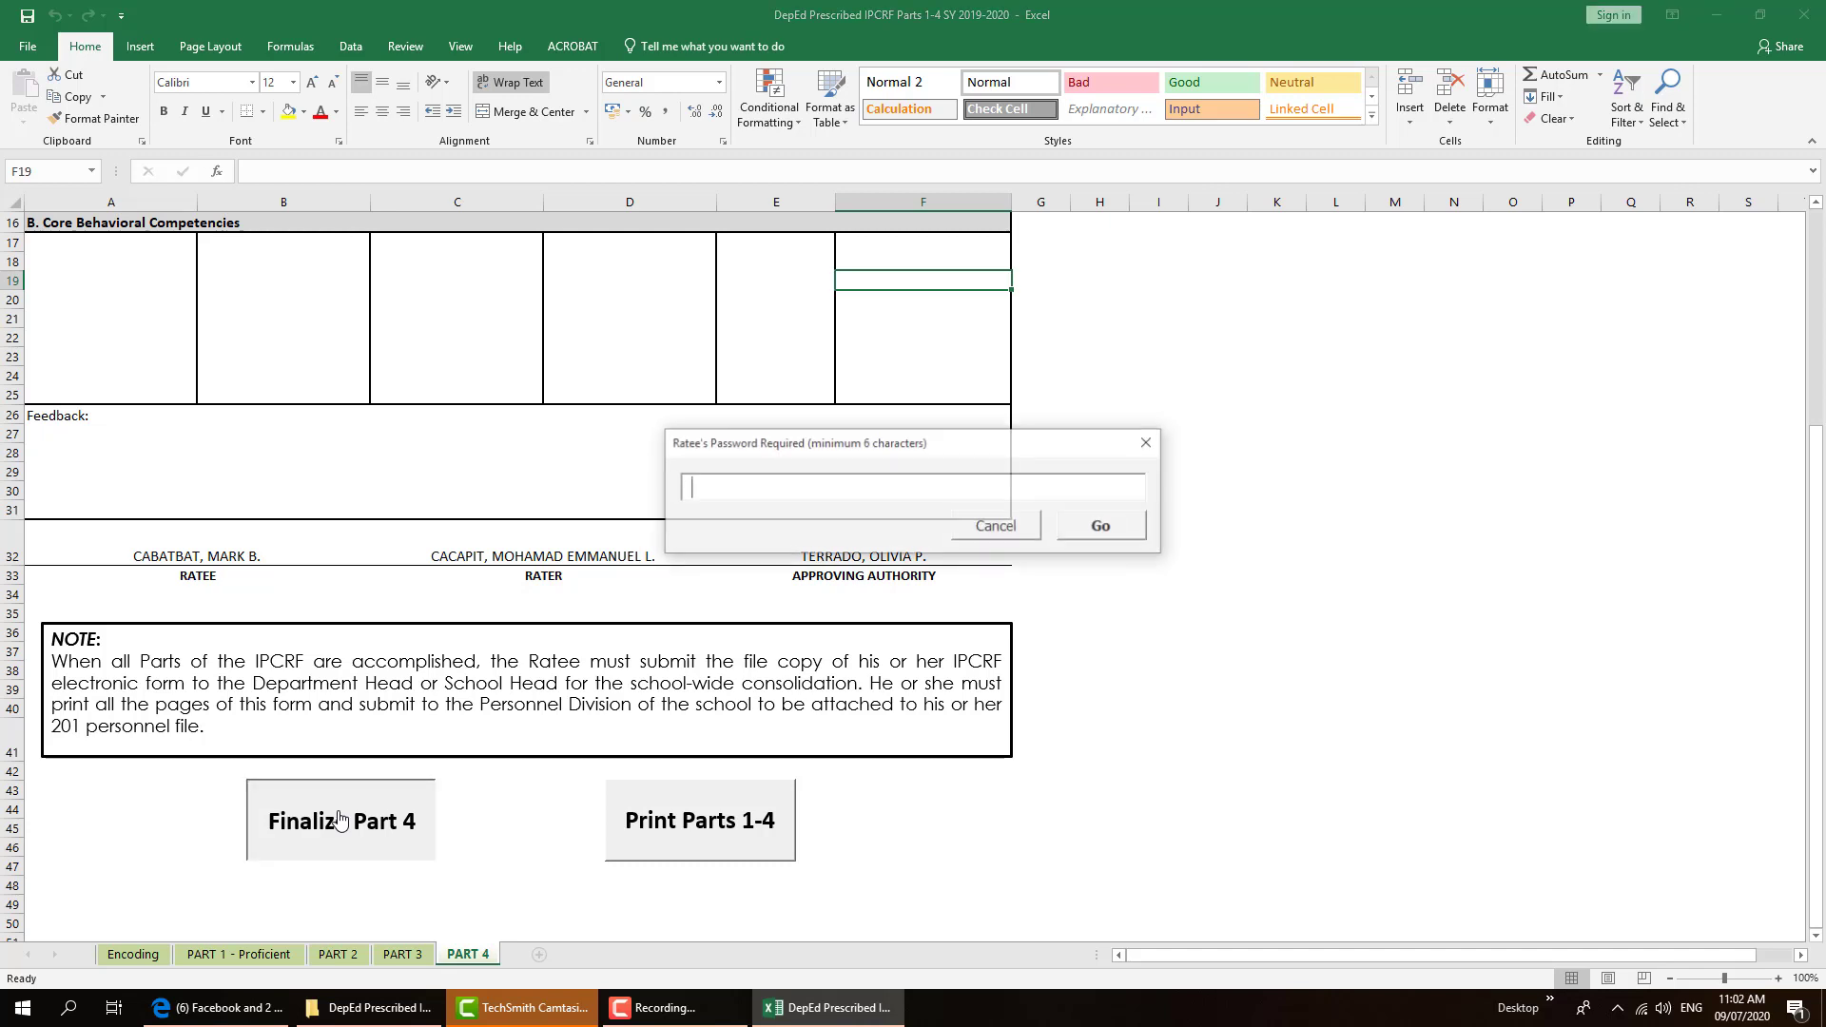
type("***")
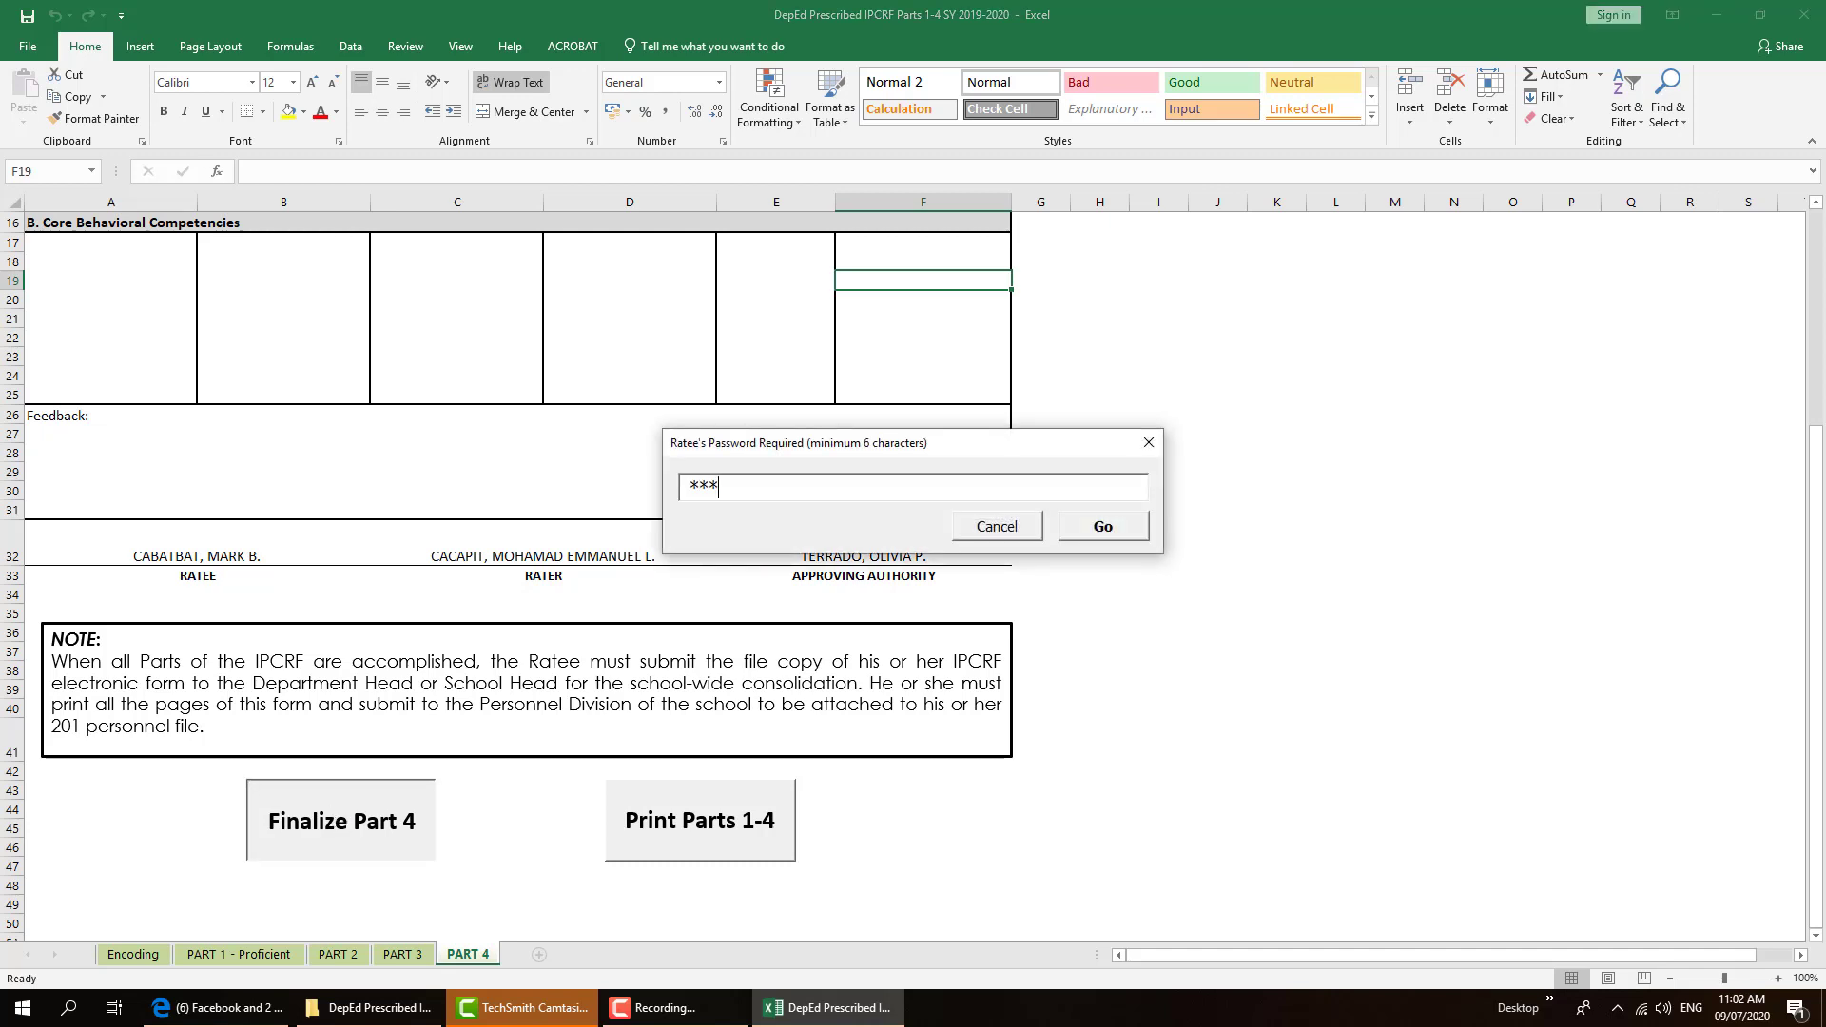
type("***")
left_click(1103, 529)
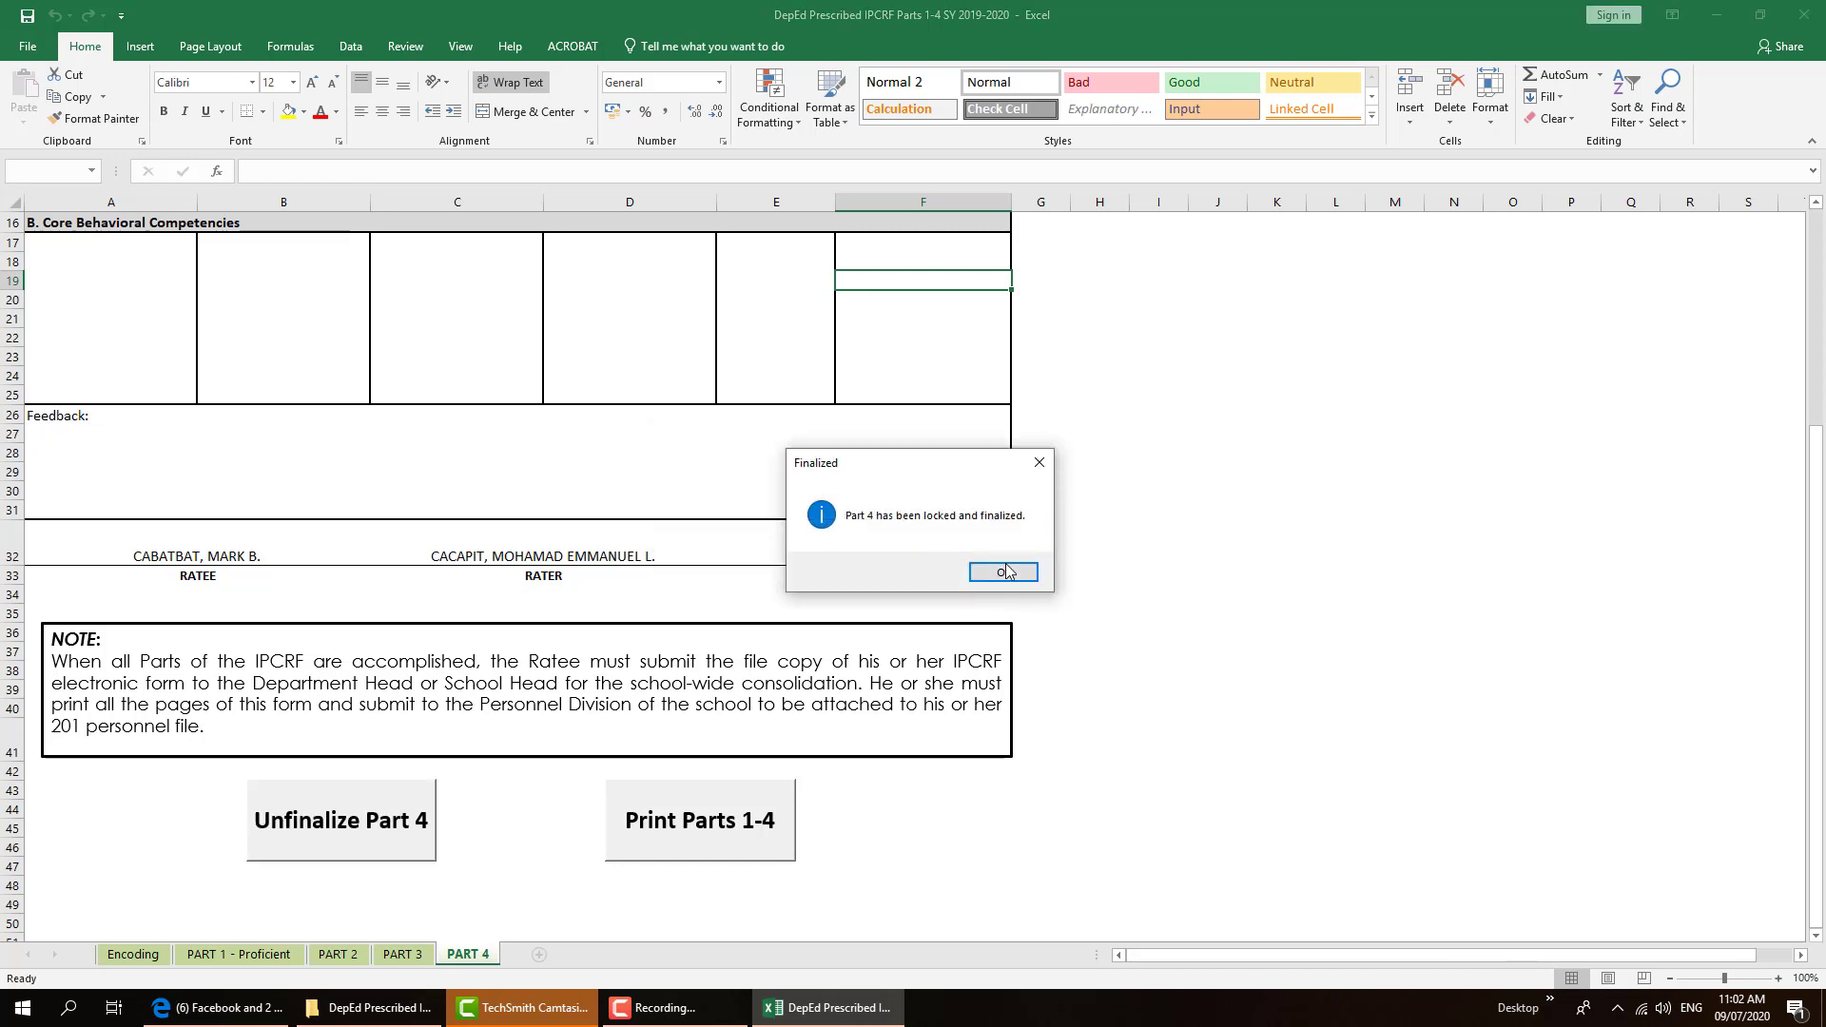
left_click(1006, 572)
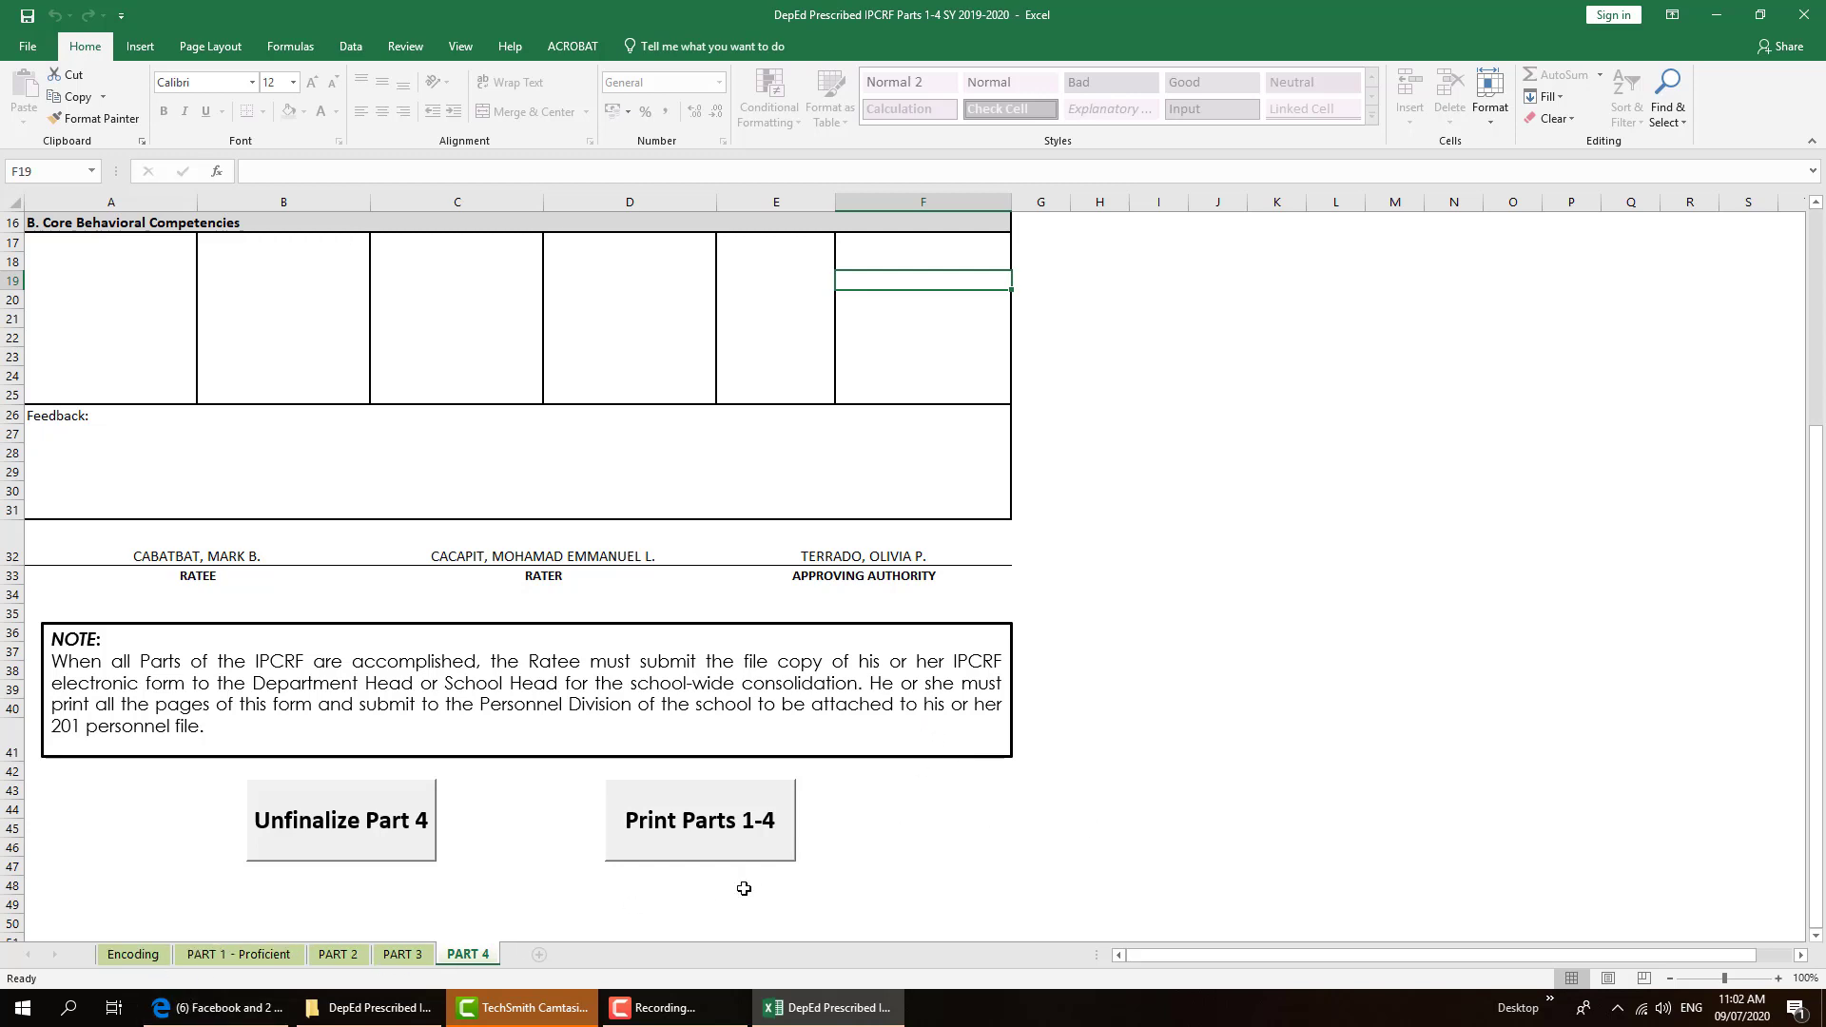
scroll(704, 746, "up", 5)
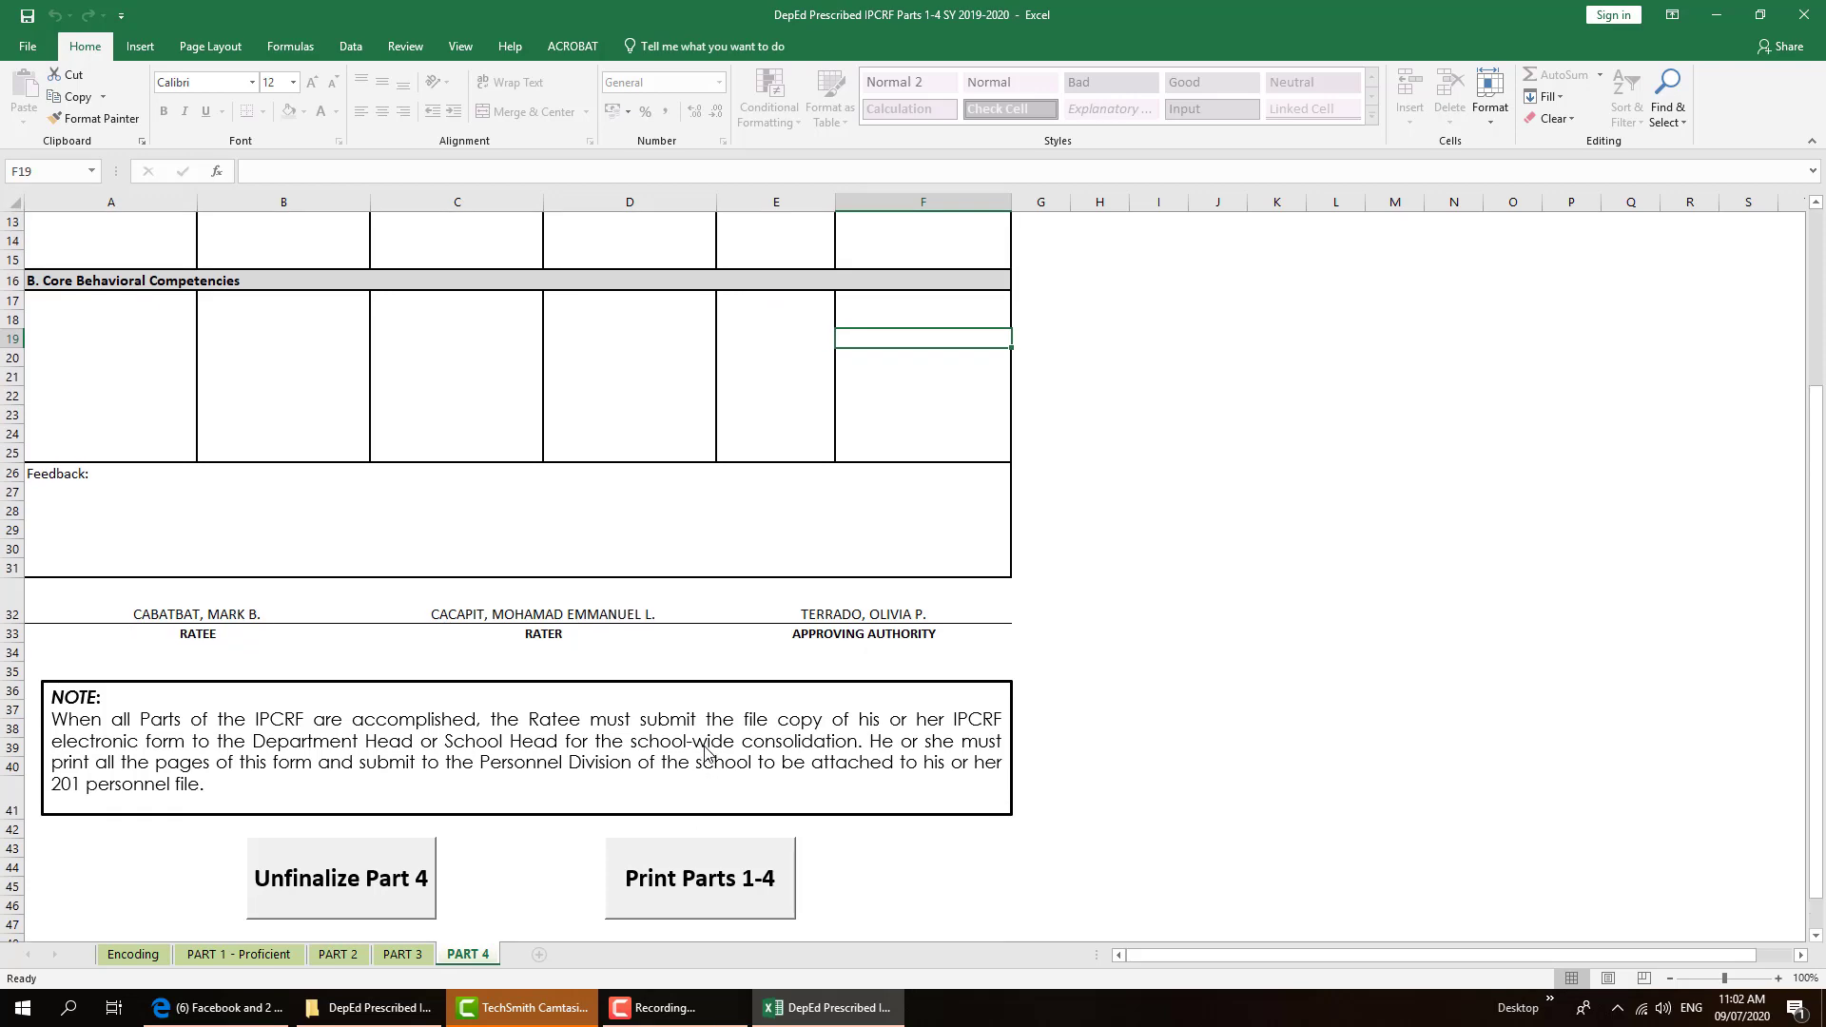
Save the workbook via Save As with the ratee's name appended to the existing file name
left_click(28, 46)
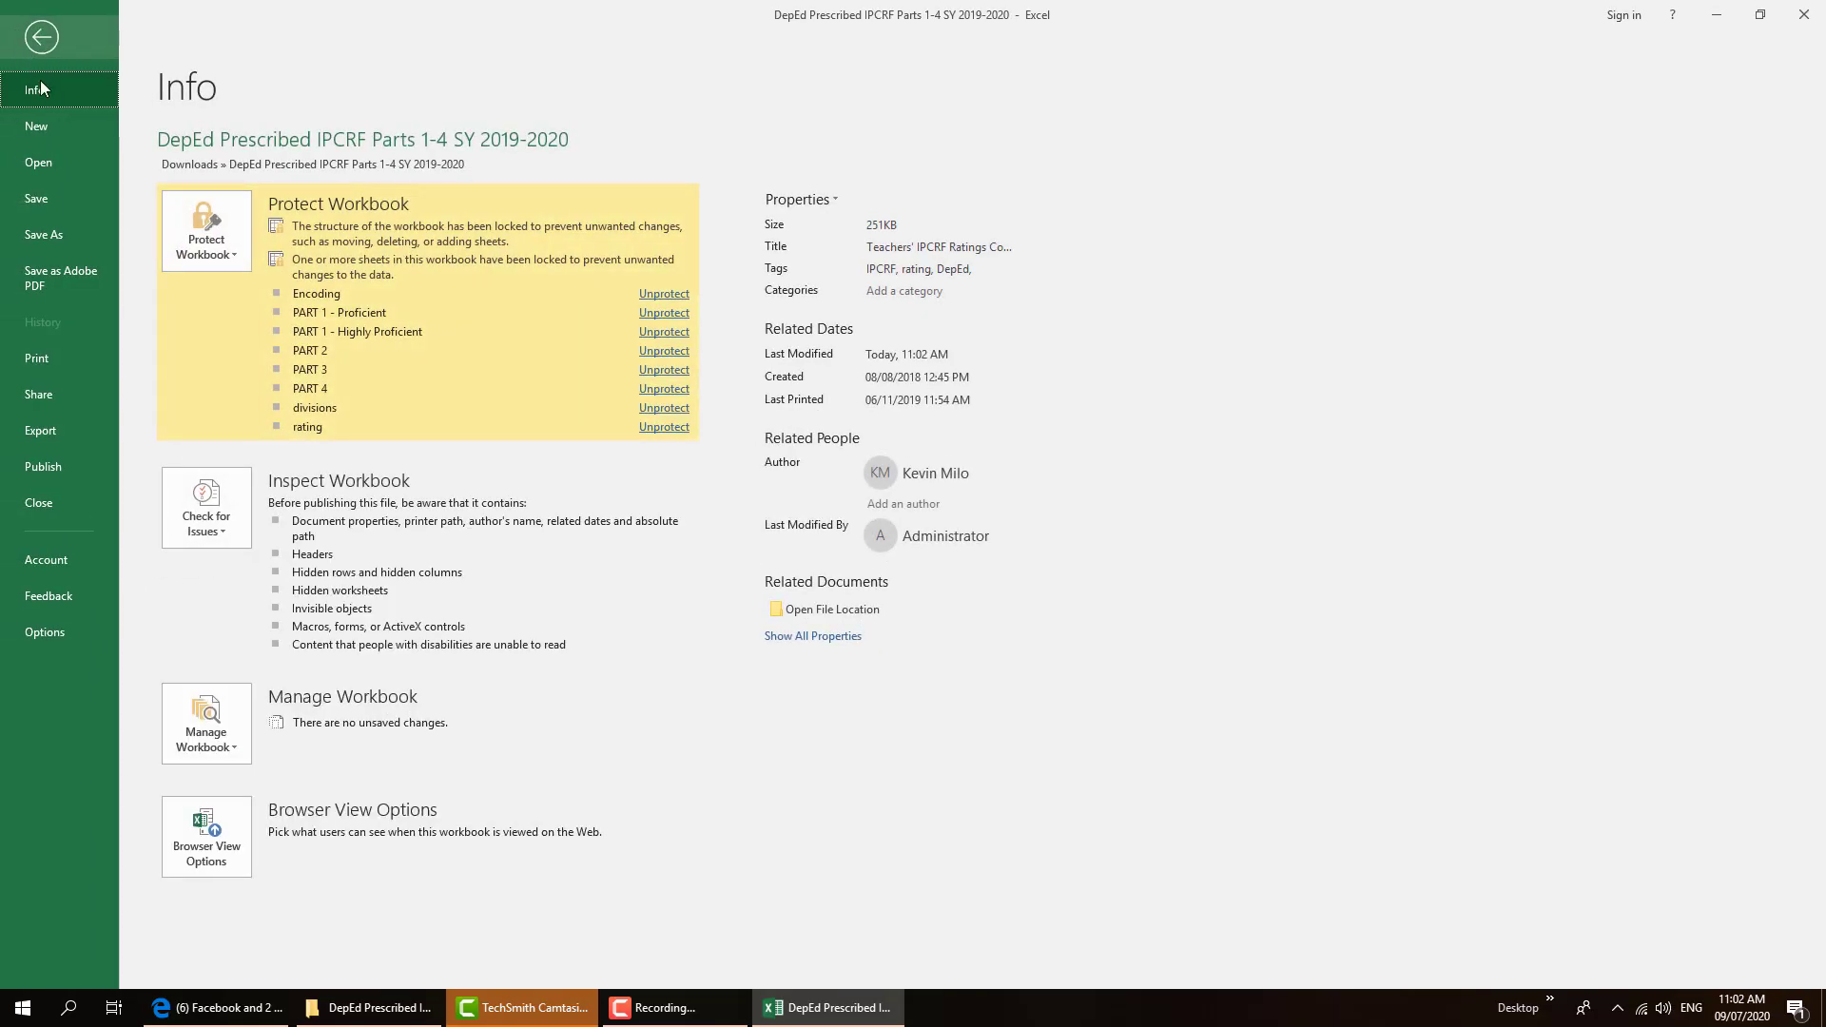
left_click(60, 235)
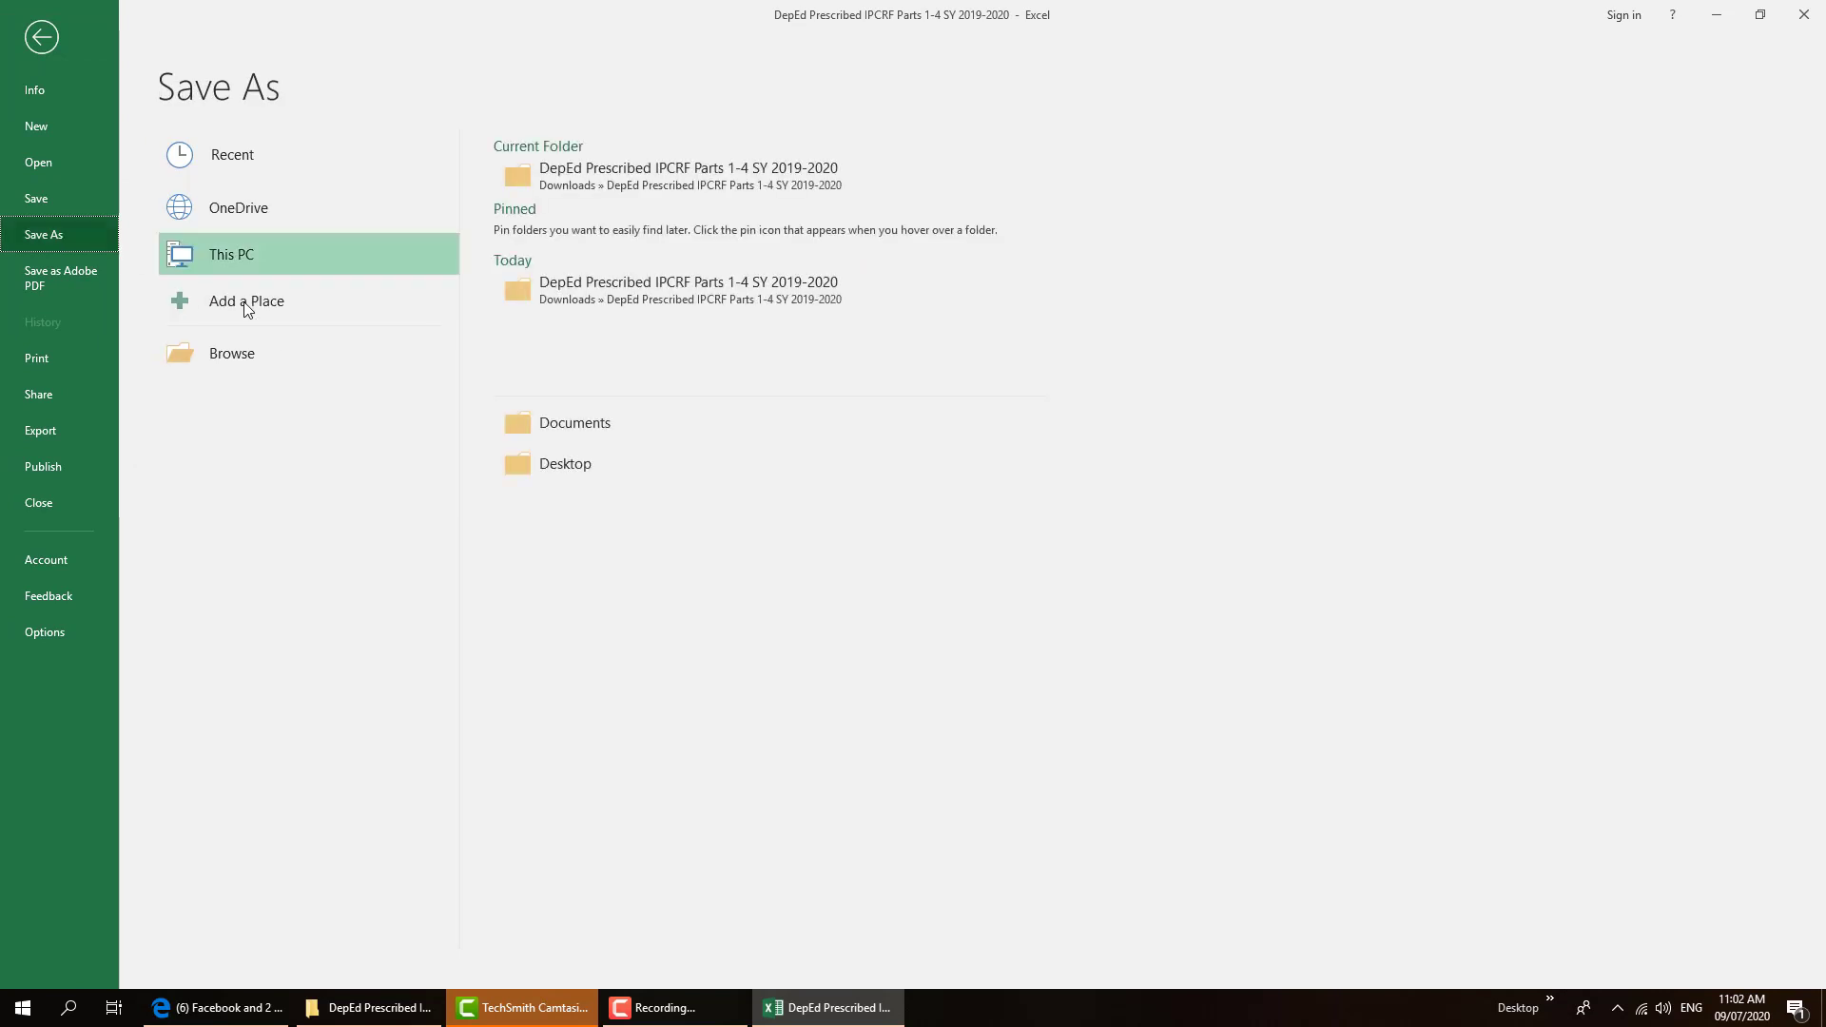
left_click(273, 352)
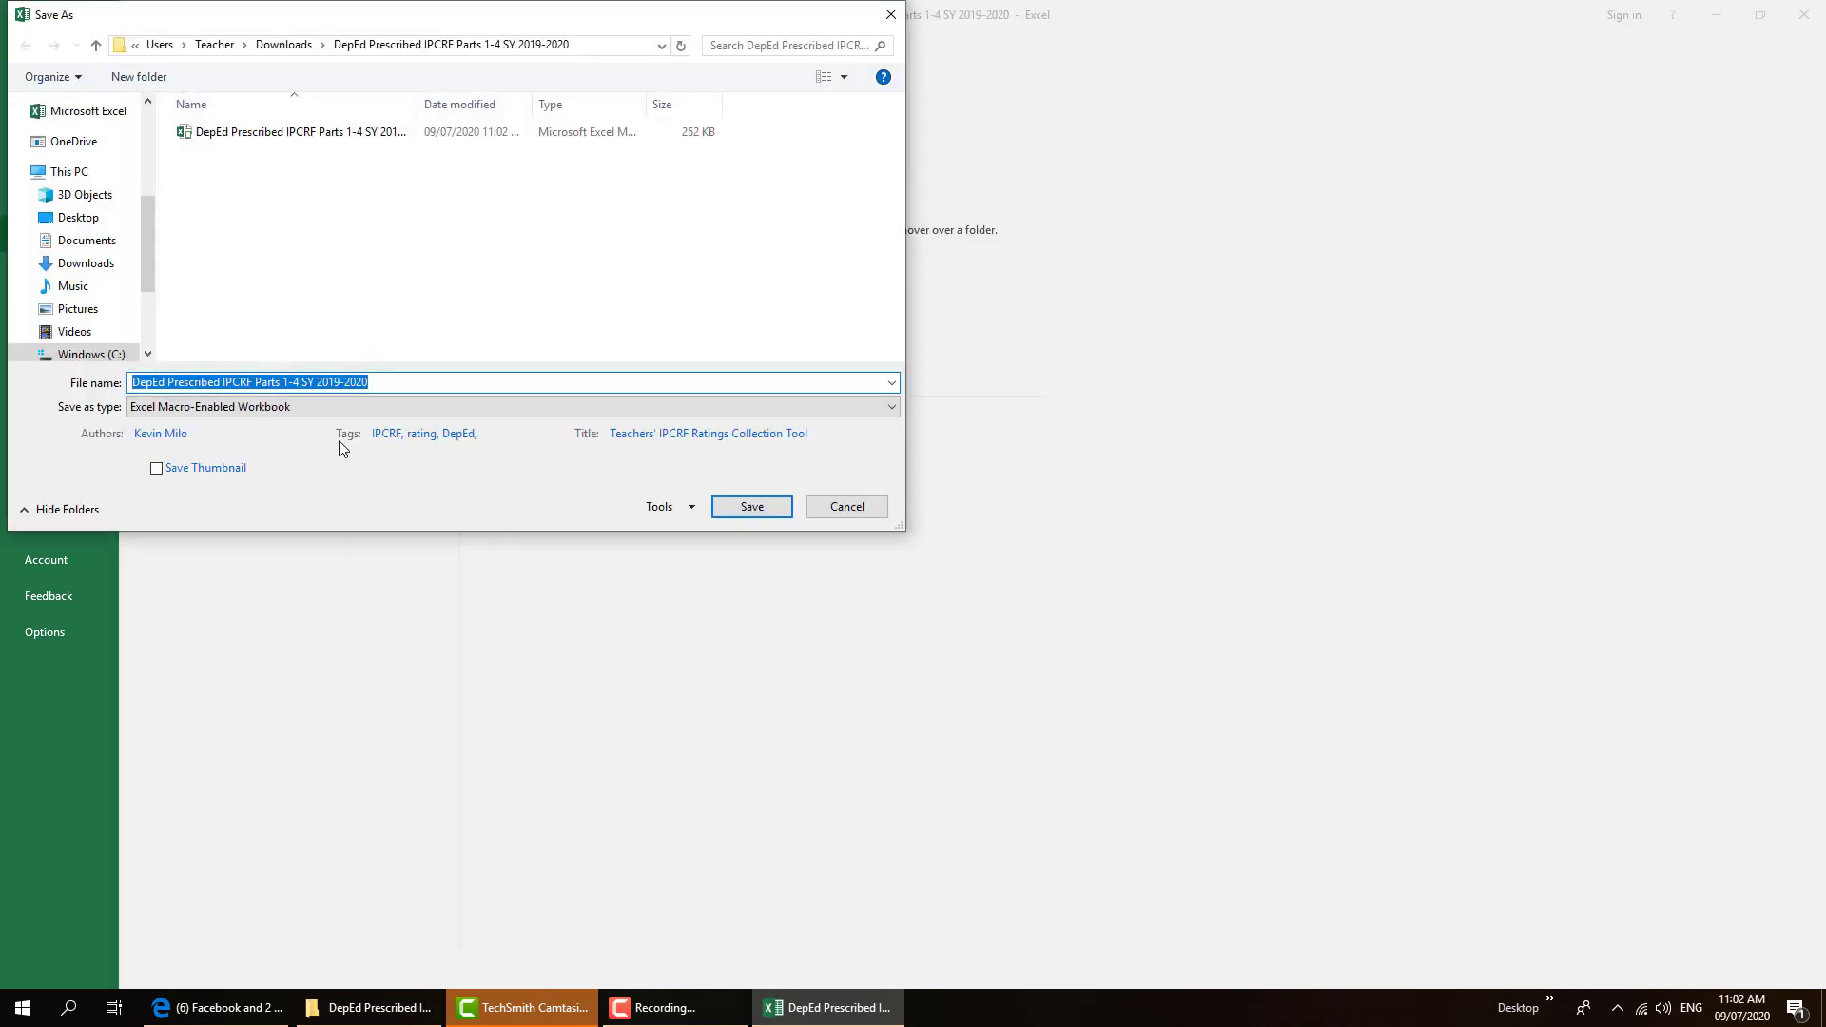
left_click(374, 381)
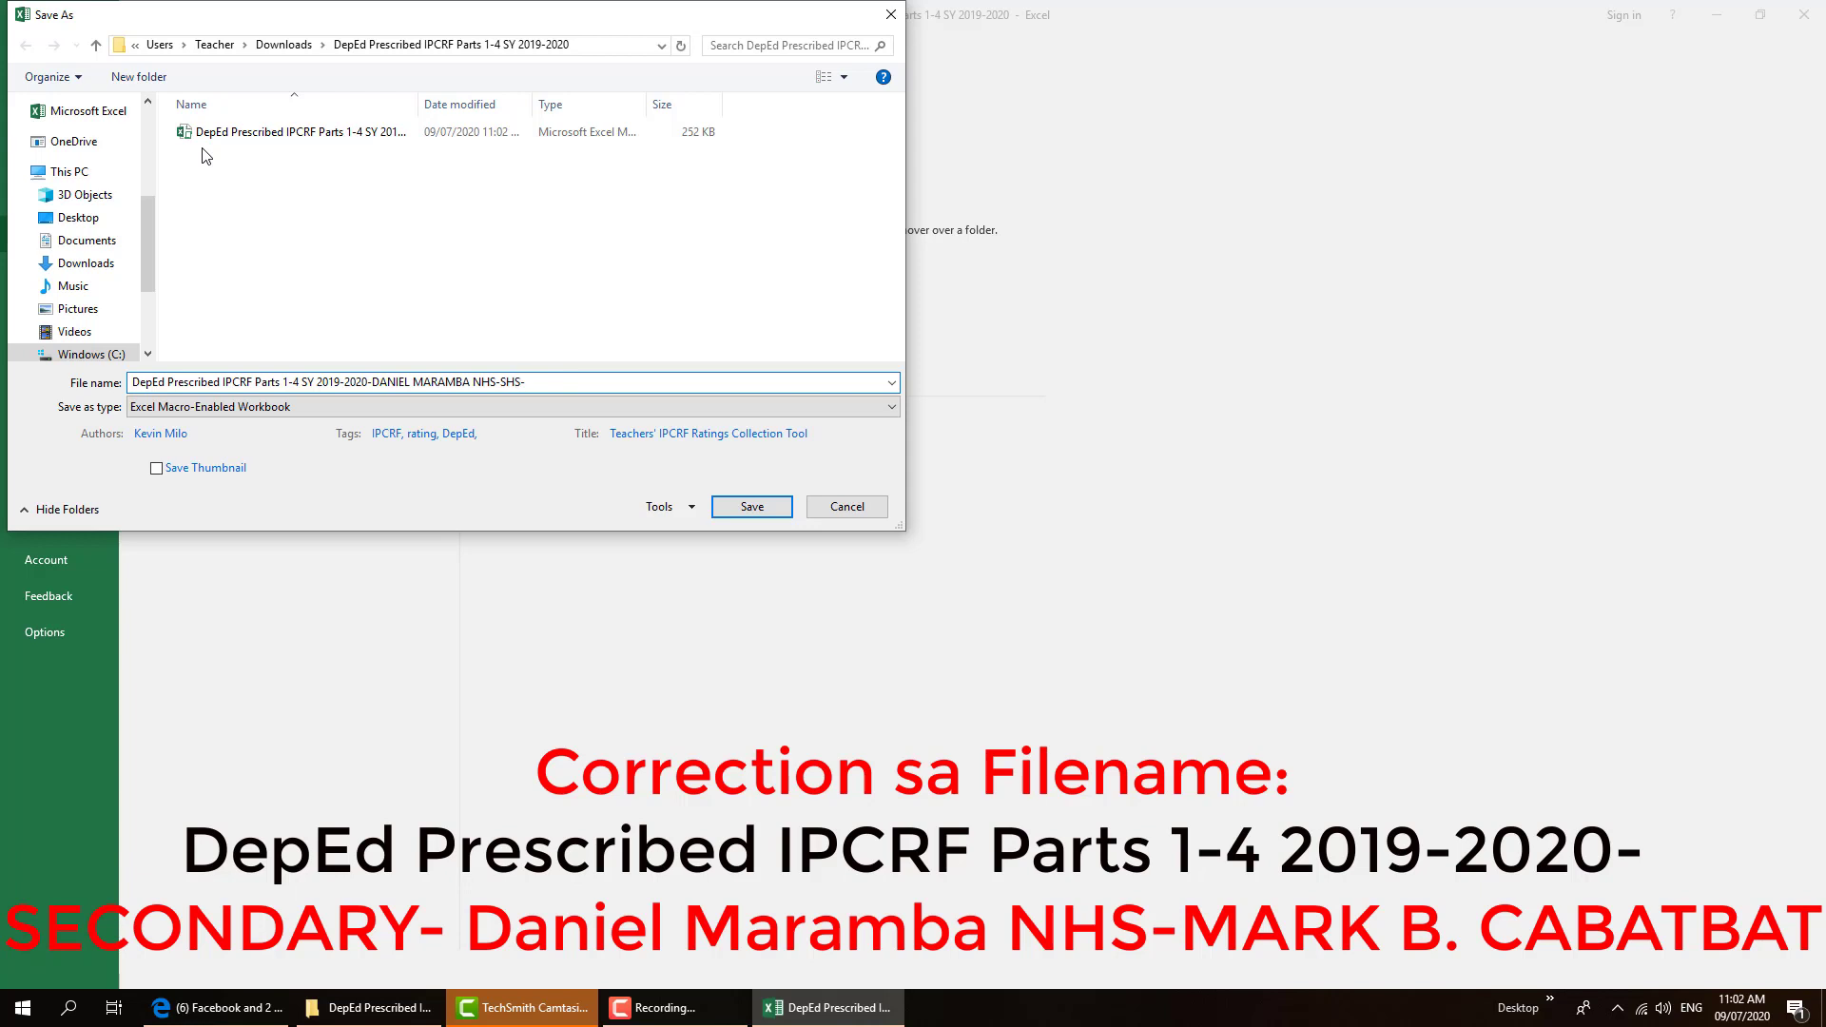
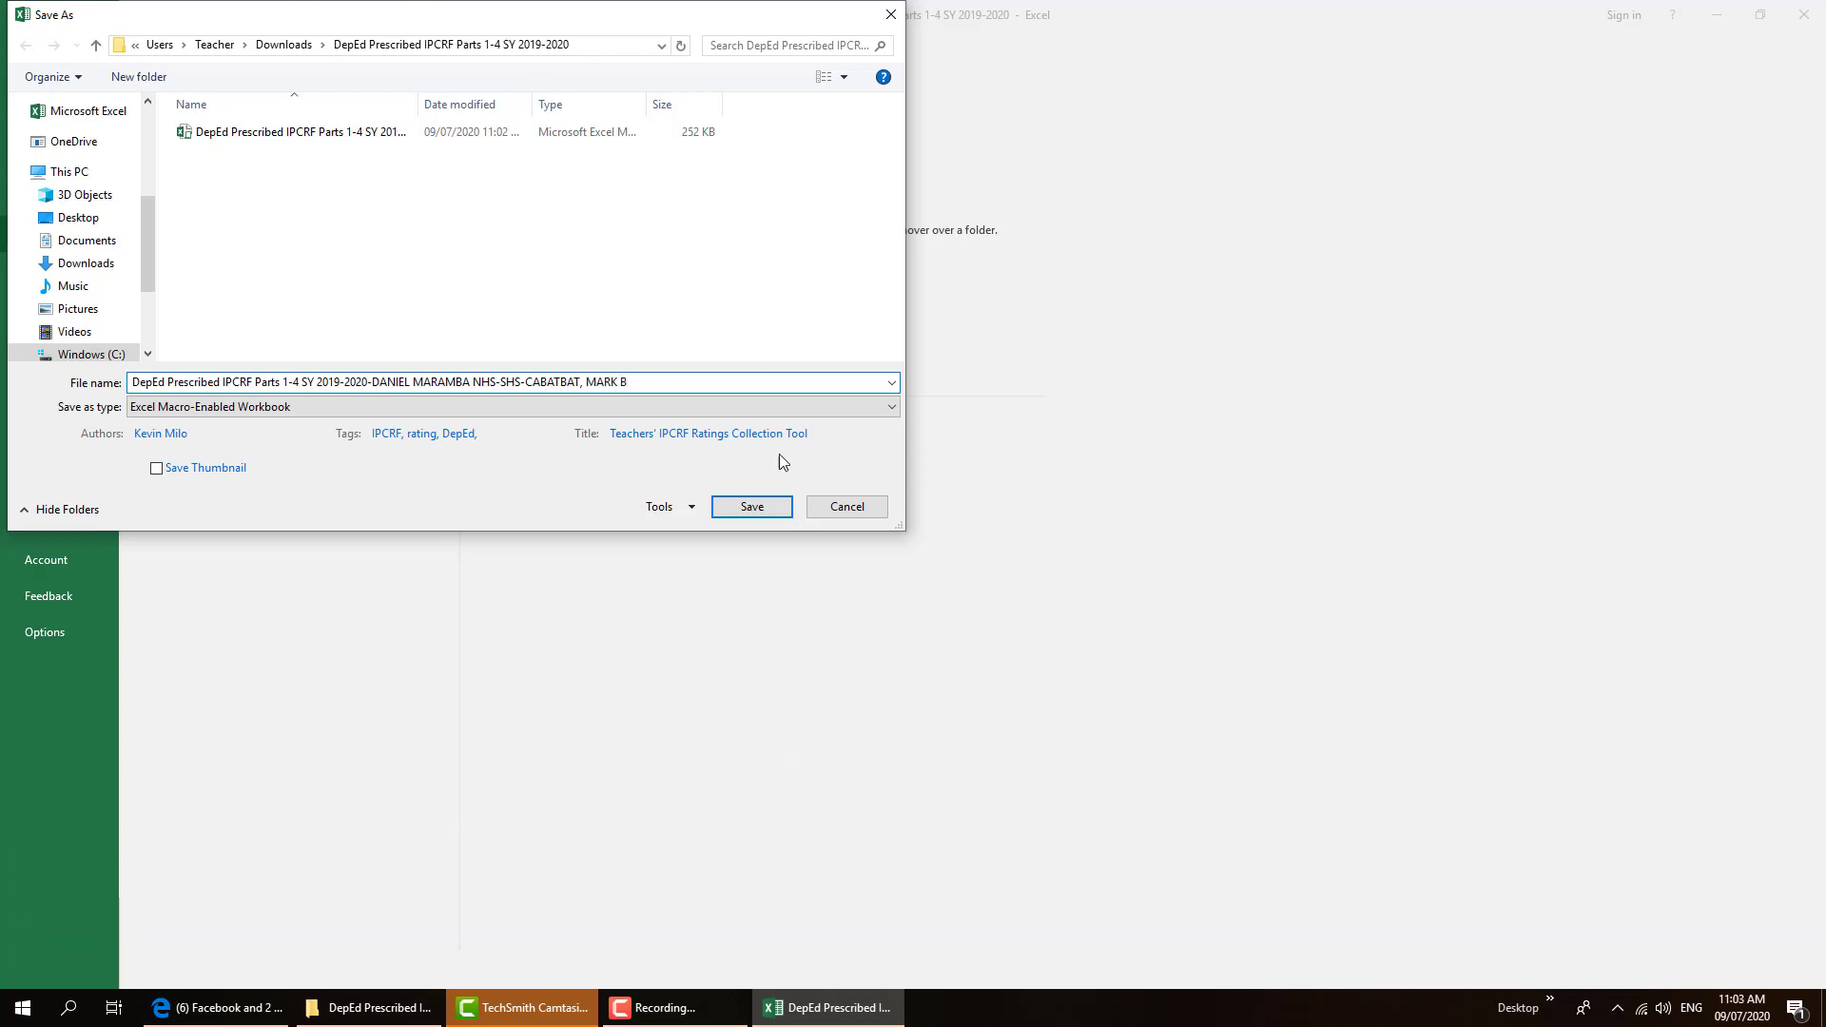
left_click(750, 516)
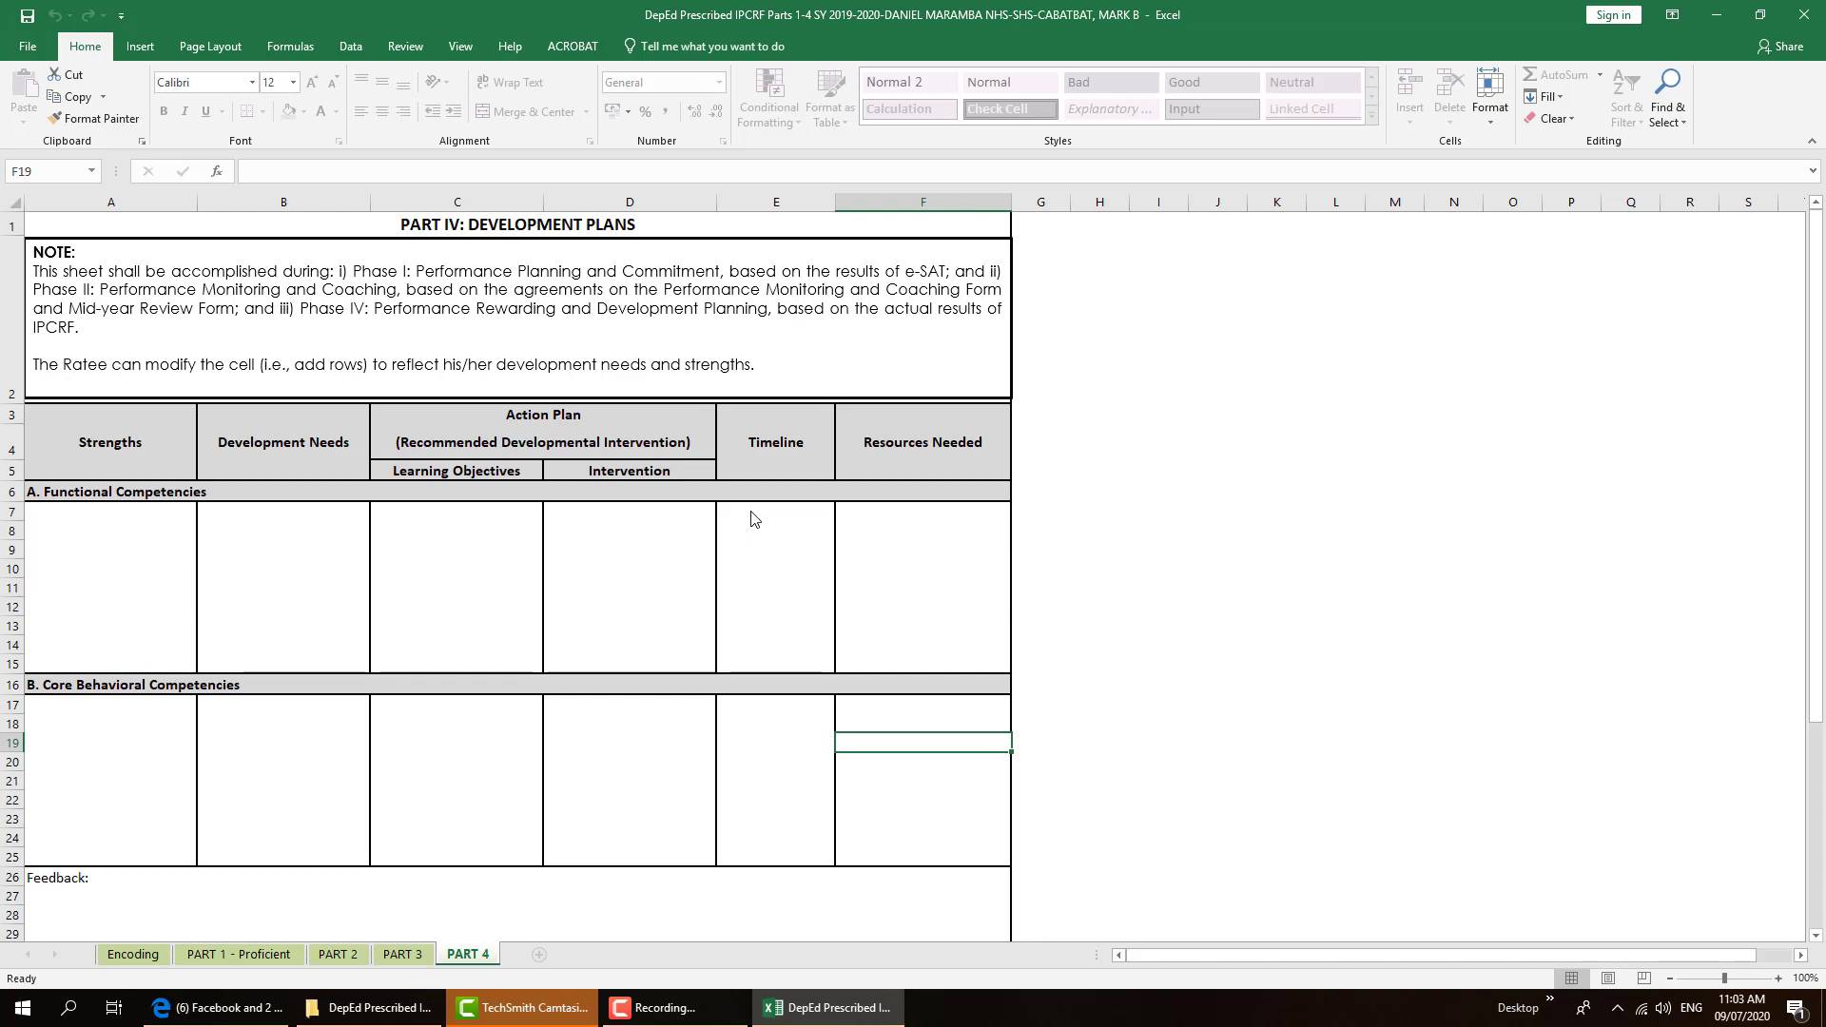